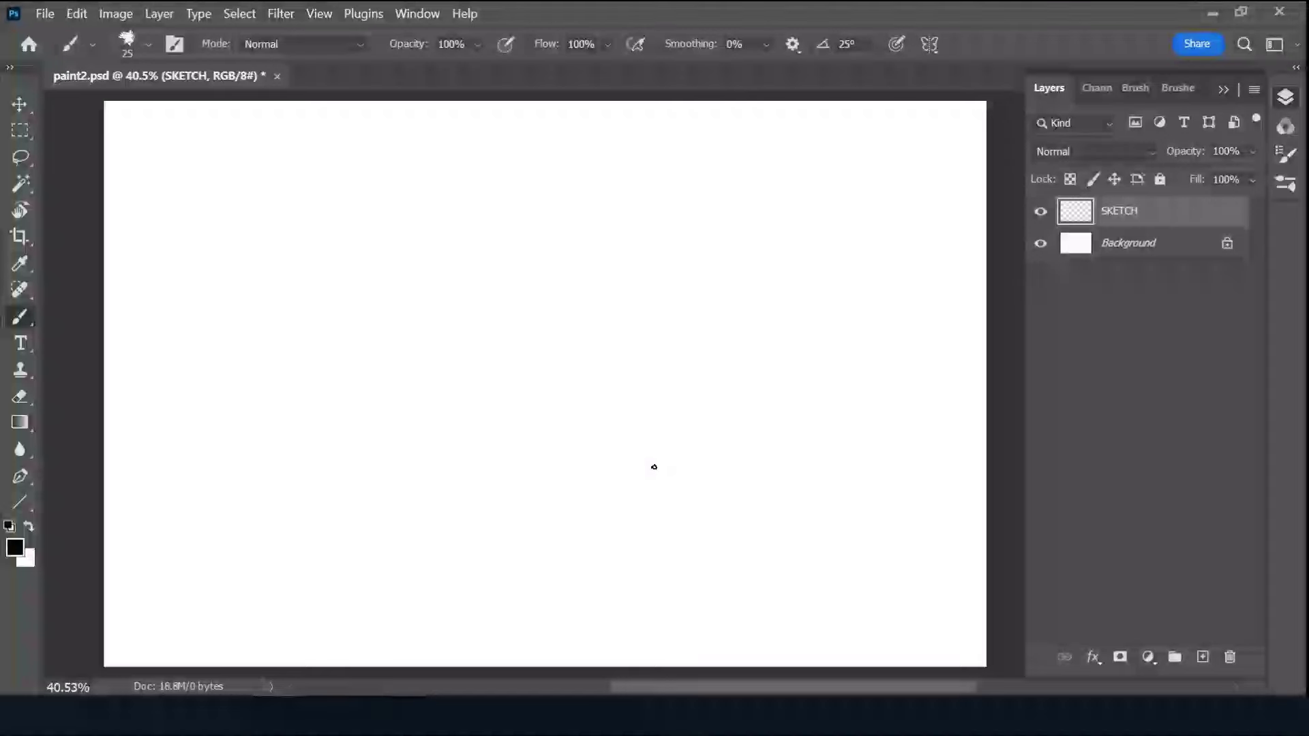
# - Draw the lower ground line and a long slanted upper ground line
pyautogui.moveTo(614, 462); pyautogui.dragTo(865, 452)
pyautogui.moveTo(873, 454); pyautogui.dragTo(921, 450)
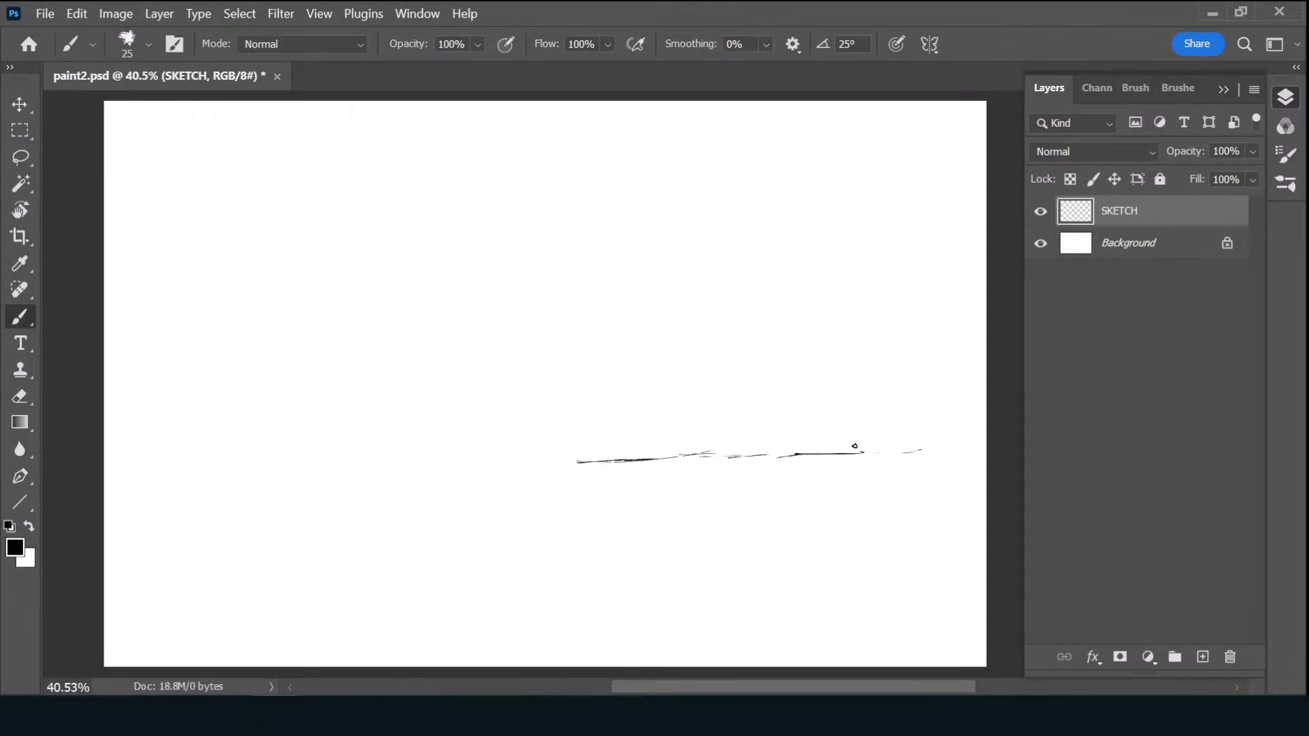
pyautogui.moveTo(527, 416); pyautogui.dragTo(894, 334)
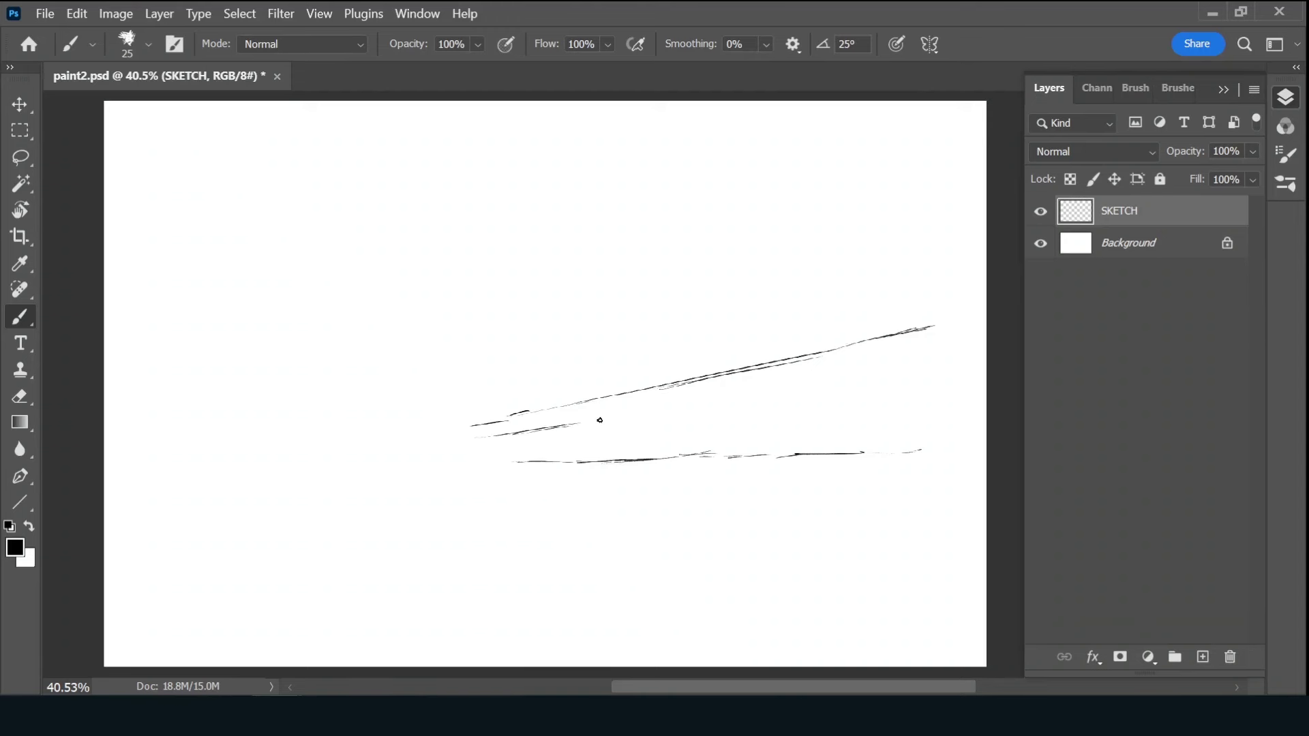
# - Rough in the rock ledge top, block edges and thickened bottom line
pyautogui.moveTo(713, 407); pyautogui.dragTo(724, 411)
pyautogui.moveTo(749, 412)
pyautogui.mouseDown()
pyautogui.moveTo(841, 395)
pyautogui.moveTo(802, 419)
pyautogui.mouseUp()
pyautogui.moveTo(709, 416); pyautogui.dragTo(724, 406)
pyautogui.moveTo(704, 425)
pyautogui.mouseDown()
pyautogui.moveTo(835, 394)
pyautogui.moveTo(850, 453)
pyautogui.mouseUp()
pyautogui.moveTo(778, 423)
pyautogui.mouseDown()
pyautogui.moveTo(786, 458)
pyautogui.moveTo(950, 454)
pyautogui.mouseUp()
pyautogui.moveTo(839, 401)
pyautogui.mouseDown()
pyautogui.moveTo(982, 383)
pyautogui.moveTo(935, 386)
pyautogui.mouseUp()
pyautogui.moveTo(704, 457); pyautogui.dragTo(787, 458)
# - Extend the ledge leftward with block divisions and tick marks, and sketch a right-end block
pyautogui.moveTo(699, 431)
pyautogui.mouseDown()
pyautogui.moveTo(715, 460)
pyautogui.moveTo(589, 464)
pyautogui.mouseUp()
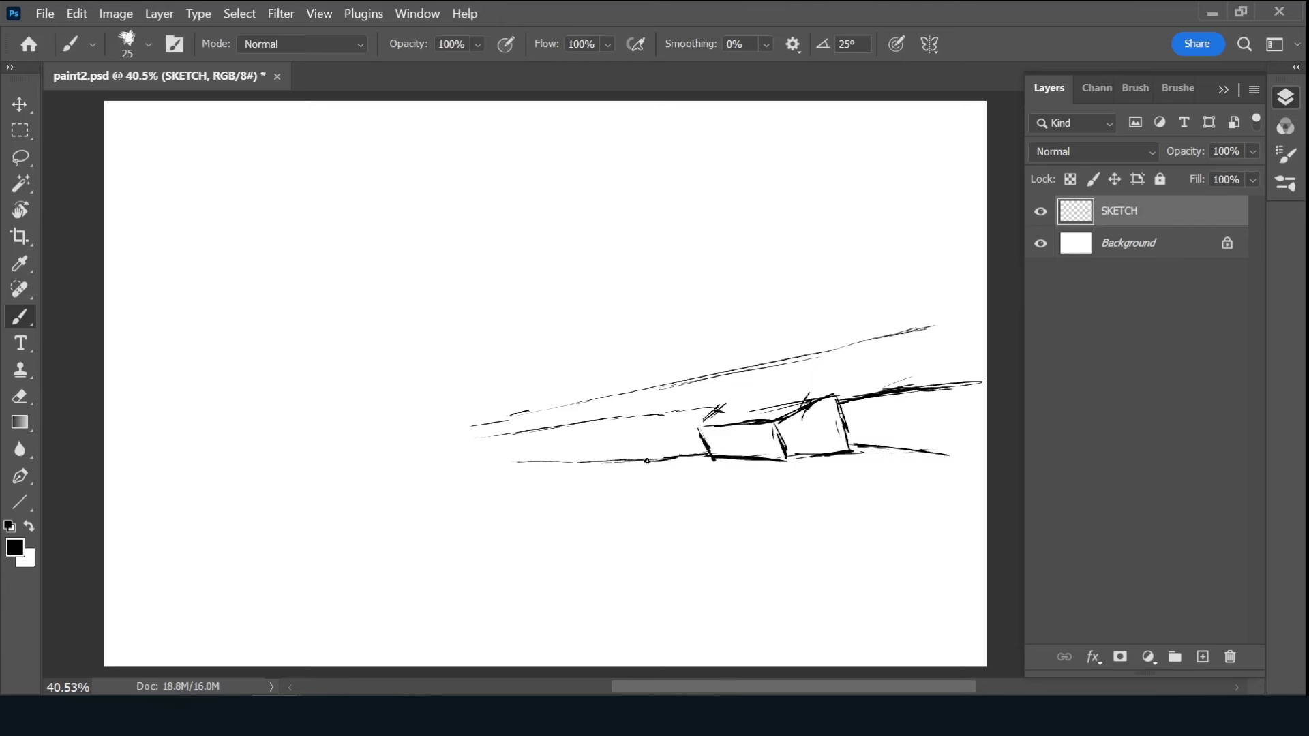
pyautogui.moveTo(724, 408); pyautogui.dragTo(518, 425)
pyautogui.moveTo(647, 421); pyautogui.dragTo(656, 441)
pyautogui.moveTo(553, 428); pyautogui.dragTo(494, 440)
pyautogui.moveTo(570, 425); pyautogui.dragTo(580, 439)
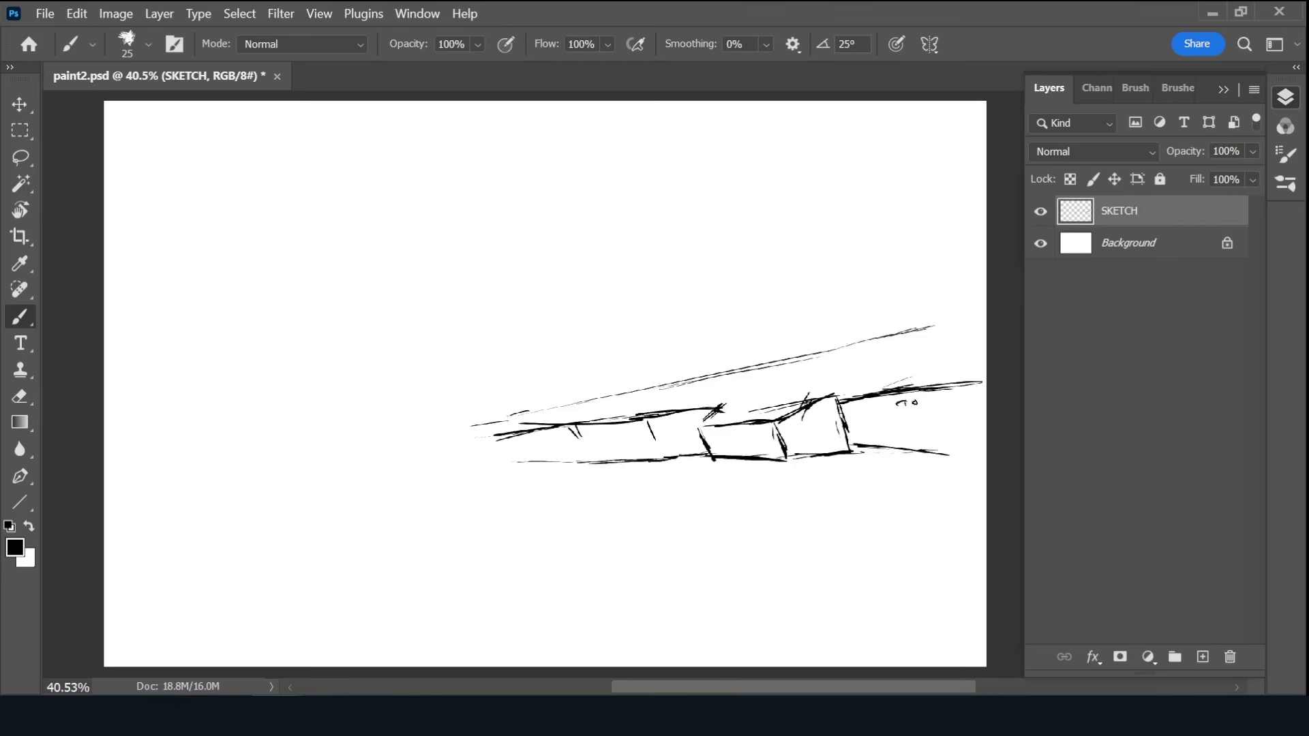
pyautogui.moveTo(954, 400); pyautogui.dragTo(883, 408)
pyautogui.moveTo(923, 418); pyautogui.dragTo(868, 416)
# - Redo the right-hand block's bottom, darken the slanted ground line, and draw the first trunk
pyautogui.hotkey('ctrl', 'z')
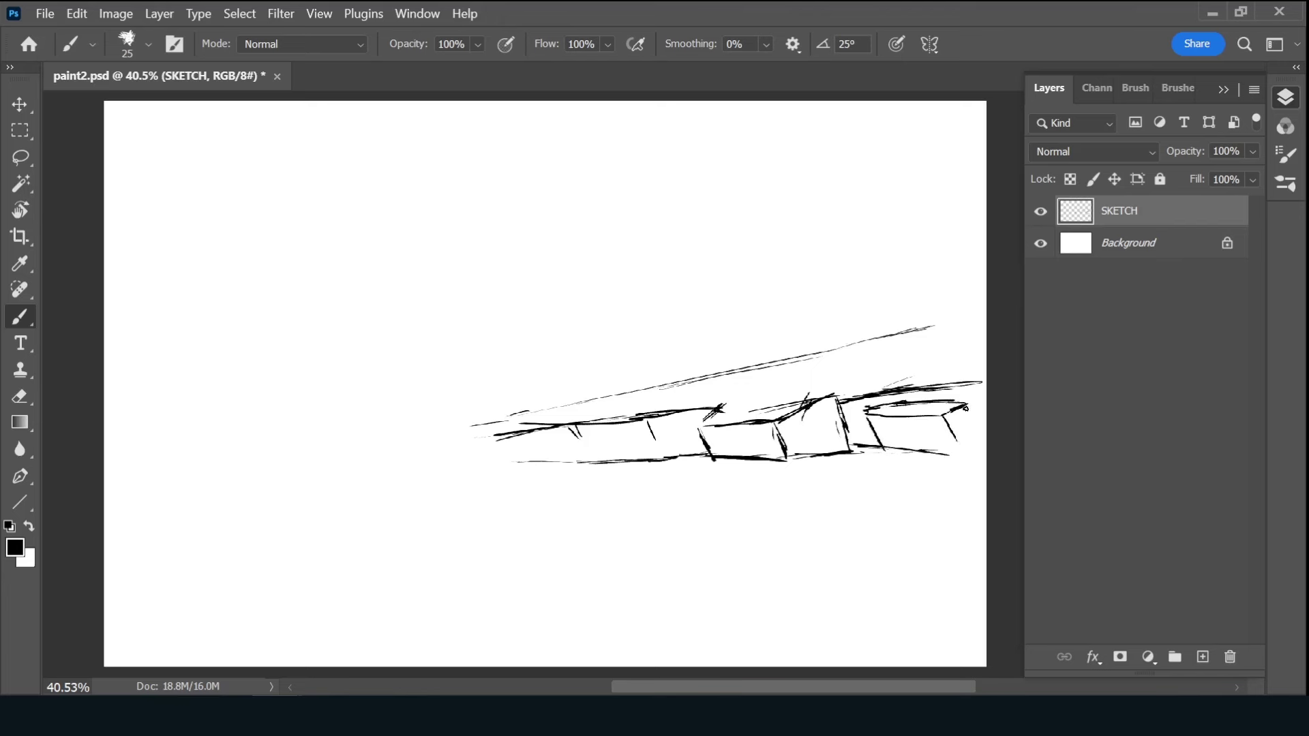
pyautogui.hotkey('ctrl', 'z')
pyautogui.hotkey('ctrl', 'z')
pyautogui.hotkey('ctrl', 'z')
pyautogui.moveTo(890, 454); pyautogui.dragTo(988, 454)
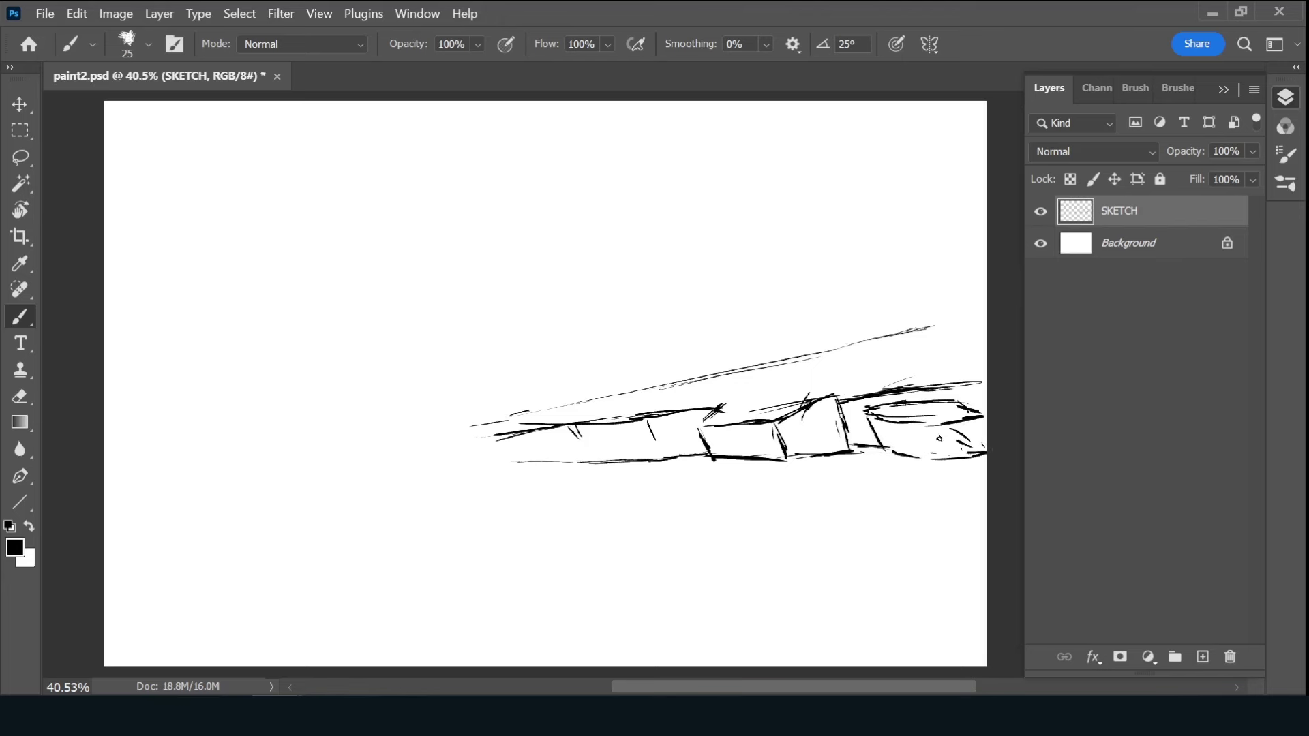
pyautogui.moveTo(875, 335); pyautogui.dragTo(724, 371)
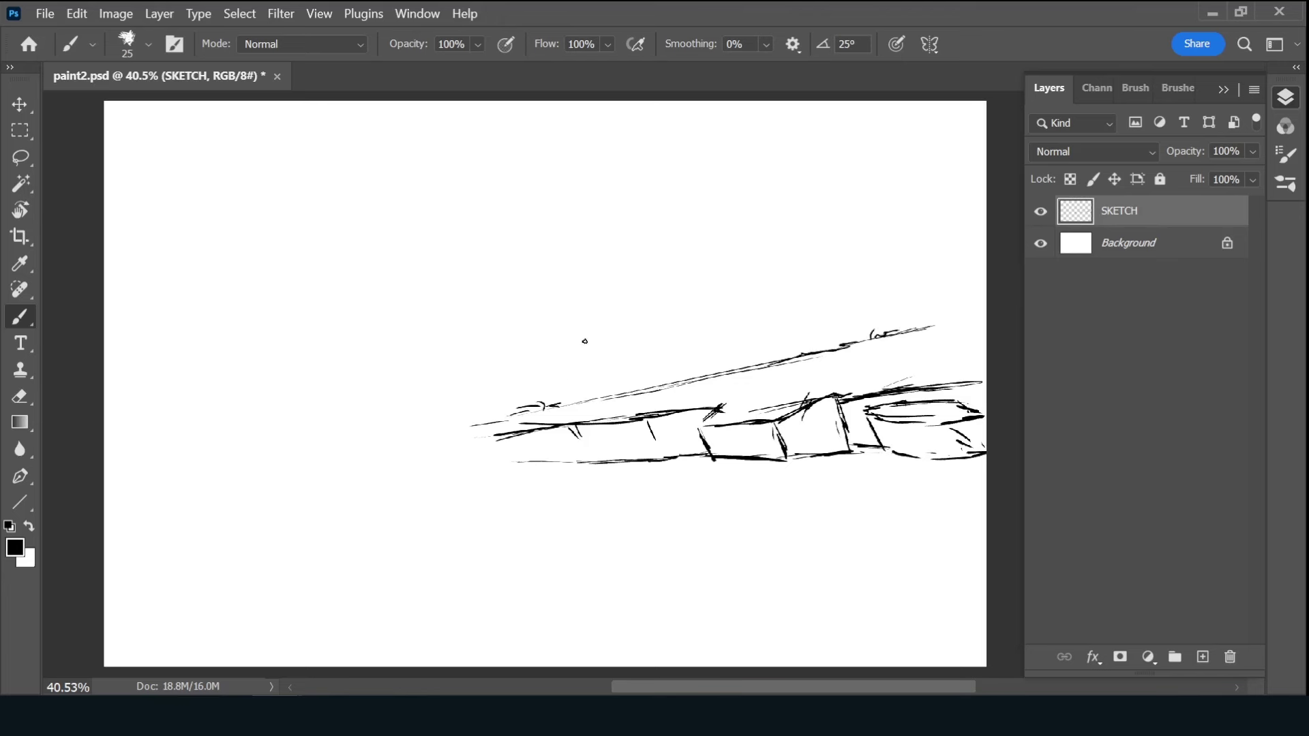
pyautogui.moveTo(586, 108)
pyautogui.mouseDown()
pyautogui.moveTo(587, 276)
pyautogui.moveTo(542, 406)
pyautogui.moveTo(585, 257)
pyautogui.moveTo(453, 395)
pyautogui.mouseUp()
# - Sketch the first tree trunk's outline with a curved branch, discarding stray diagonal strokes
pyautogui.moveTo(525, 261); pyautogui.dragTo(437, 421)
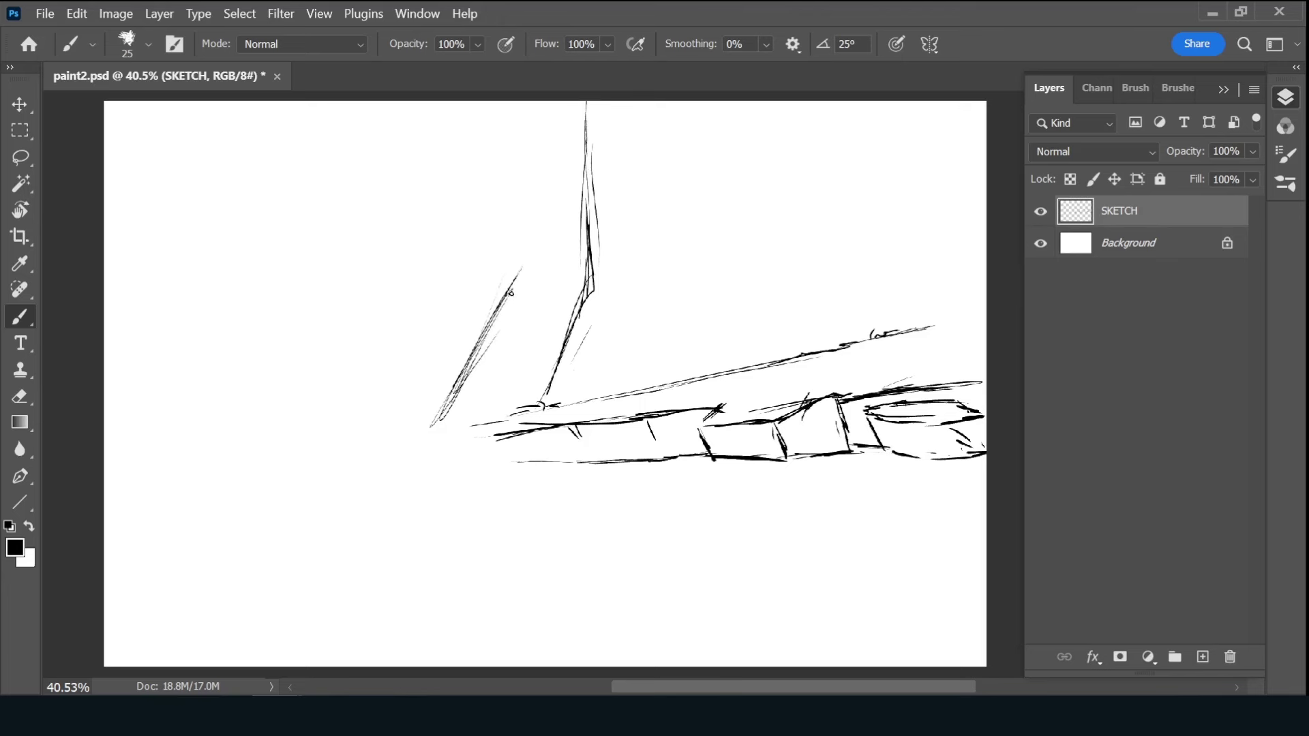
pyautogui.moveTo(526, 116)
pyautogui.mouseDown()
pyautogui.moveTo(527, 256)
pyautogui.moveTo(421, 440)
pyautogui.mouseUp()
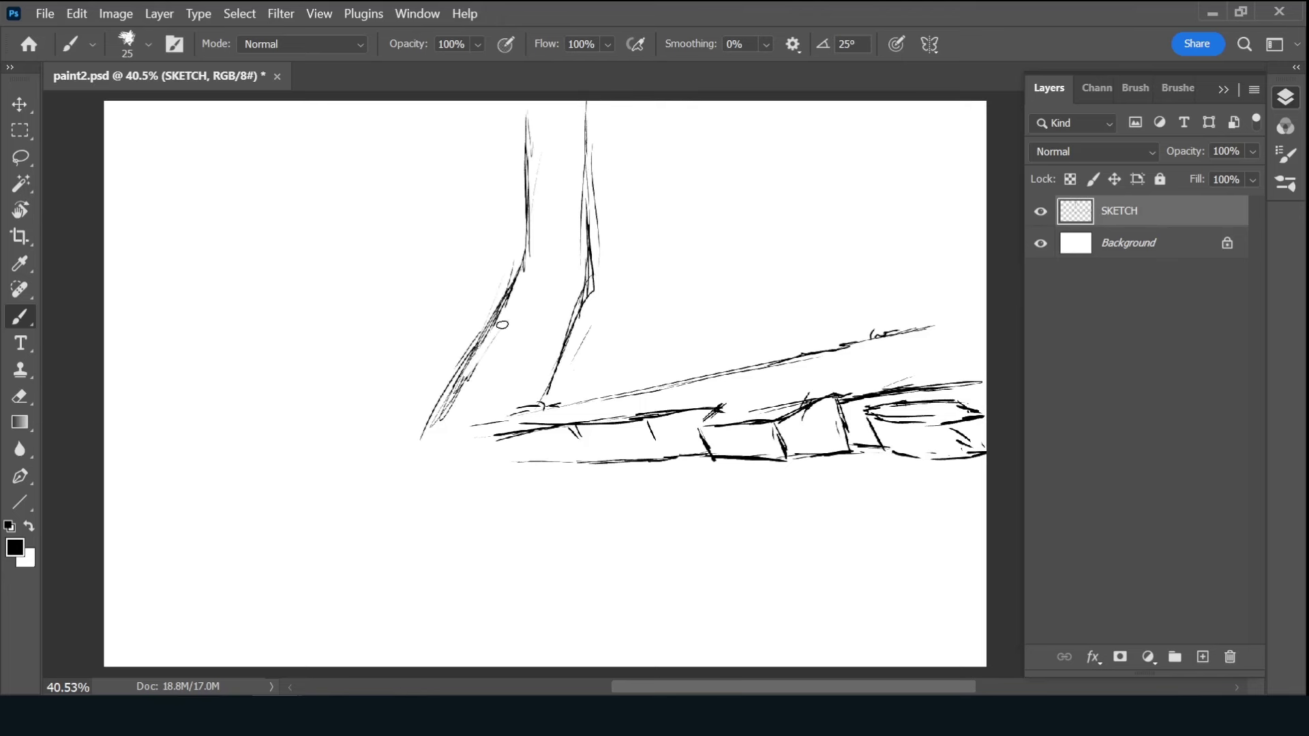
pyautogui.hotkey('ctrl', 'z')
pyautogui.hotkey('ctrl', 'z')
pyautogui.moveTo(502, 300); pyautogui.dragTo(470, 145)
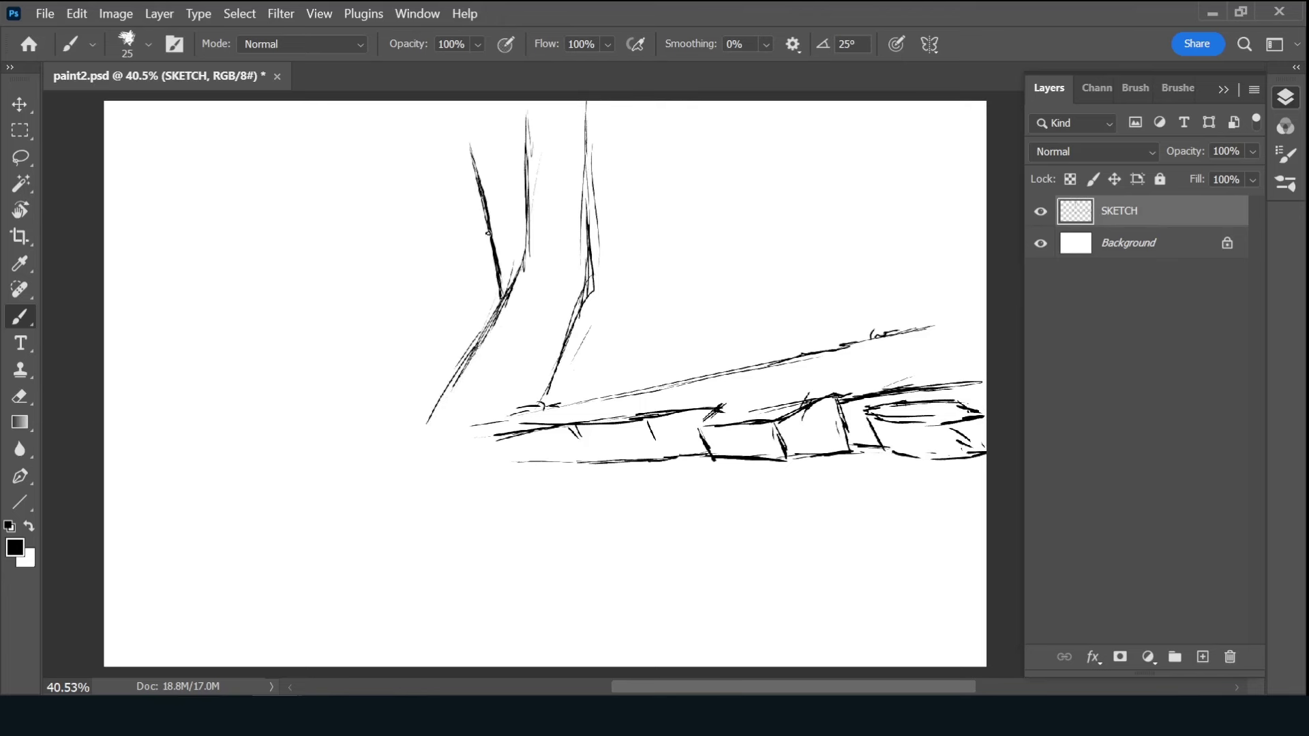
pyautogui.moveTo(501, 330); pyautogui.dragTo(466, 158)
pyautogui.moveTo(464, 113); pyautogui.dragTo(477, 191)
pyautogui.moveTo(526, 103); pyautogui.dragTo(526, 251)
pyautogui.moveTo(584, 101)
pyautogui.mouseDown()
pyautogui.moveTo(590, 300)
pyautogui.moveTo(545, 408)
pyautogui.mouseUp()
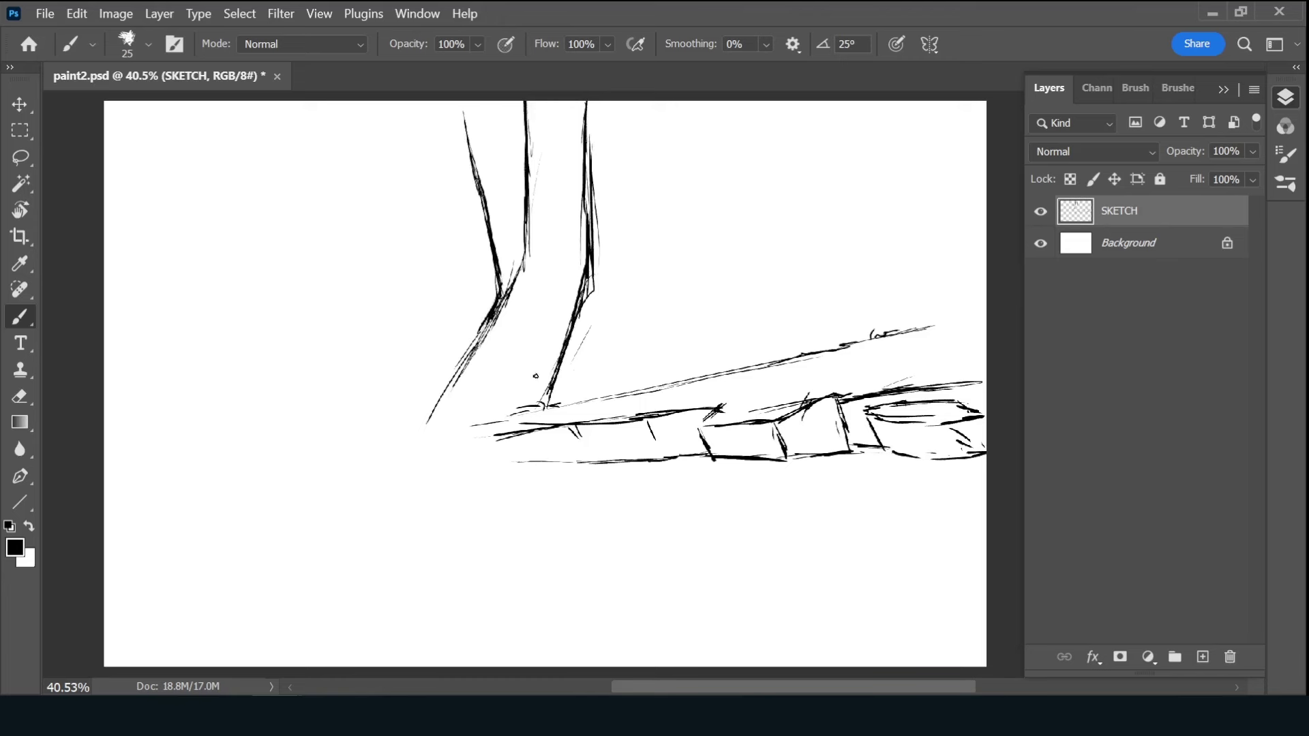
pyautogui.moveTo(675, 101)
pyautogui.mouseDown()
pyautogui.moveTo(585, 203)
pyautogui.moveTo(588, 300)
pyautogui.mouseUp()
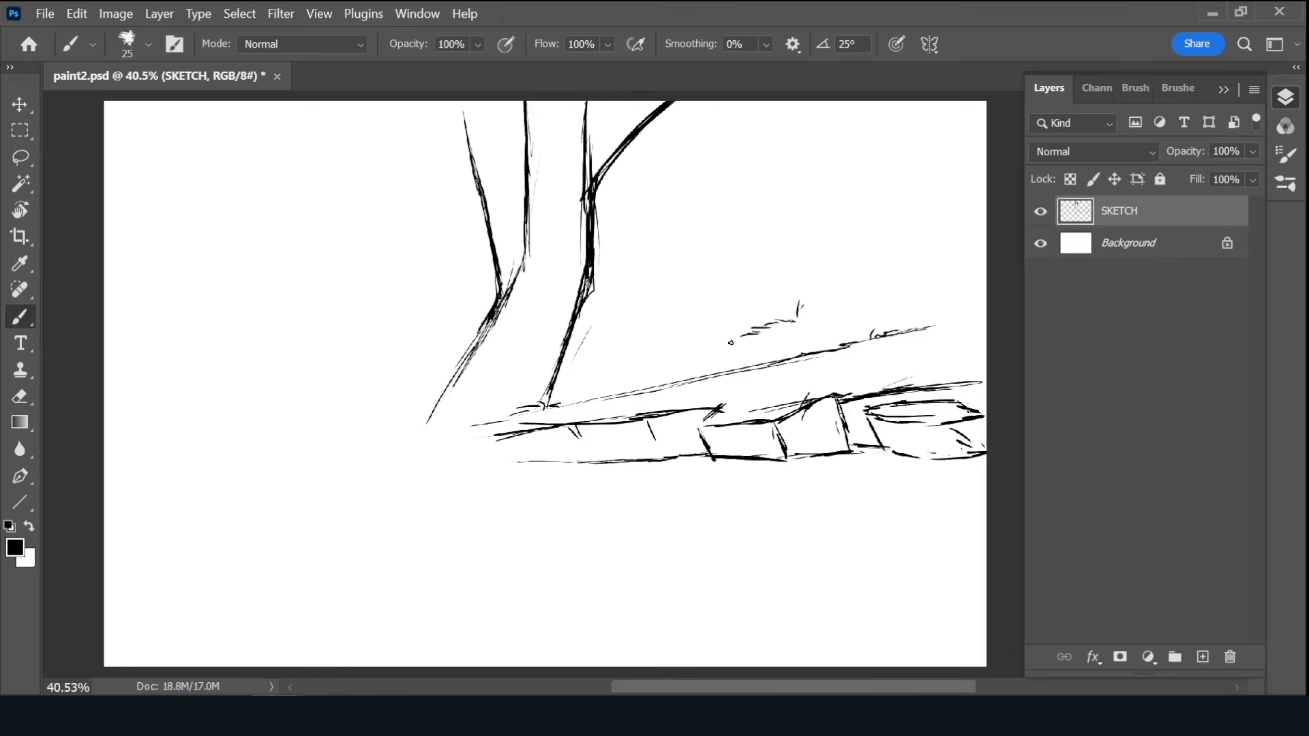
# - Draw a second trunk down to the ground and a third trunk beside it
pyautogui.moveTo(735, 102); pyautogui.dragTo(777, 310)
pyautogui.moveTo(750, 163); pyautogui.dragTo(784, 345)
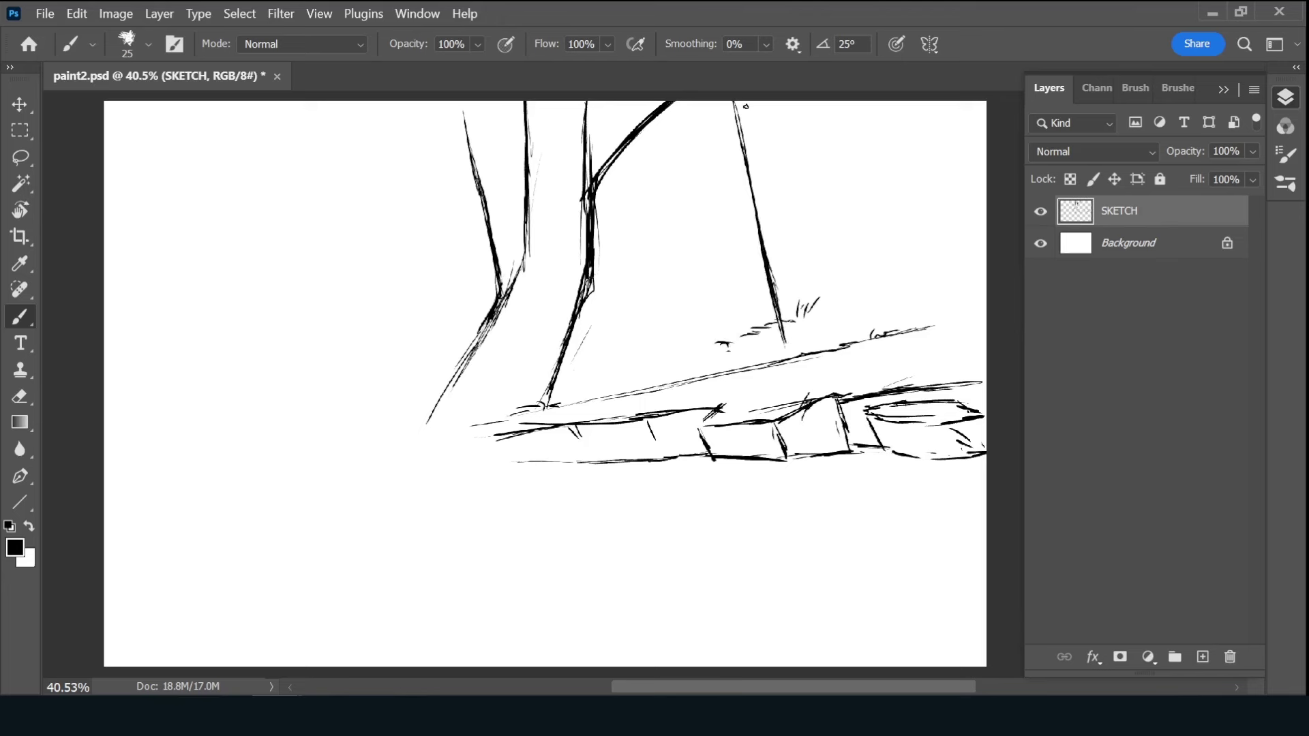
pyautogui.moveTo(739, 103); pyautogui.dragTo(829, 346)
pyautogui.moveTo(853, 103)
pyautogui.mouseDown()
pyautogui.moveTo(860, 348)
pyautogui.moveTo(871, 222)
pyautogui.moveTo(821, 344)
pyautogui.moveTo(826, 320)
pyautogui.mouseUp()
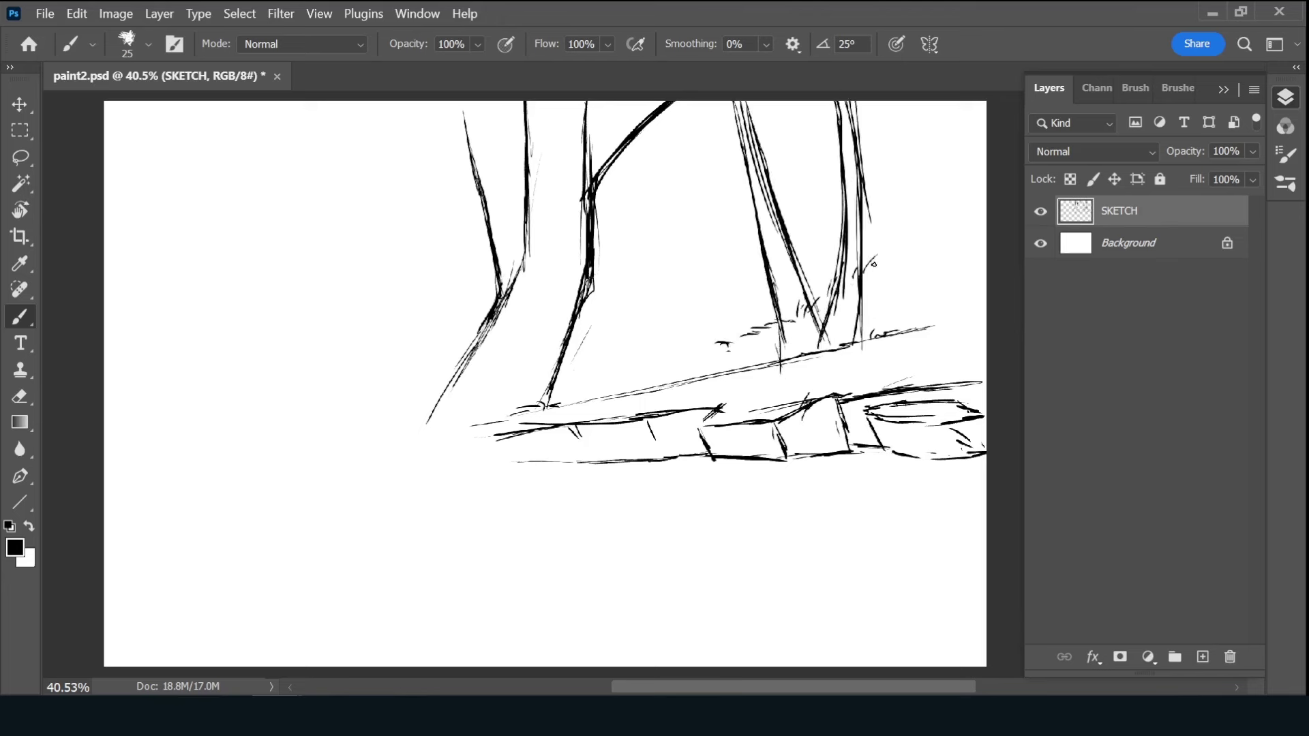
# - Add grass tufts near the trunk bases and darken the ground line to the right edge
pyautogui.moveTo(887, 266); pyautogui.dragTo(904, 222)
pyautogui.moveTo(893, 264); pyautogui.dragTo(931, 240)
pyautogui.moveTo(718, 351); pyautogui.dragTo(668, 379)
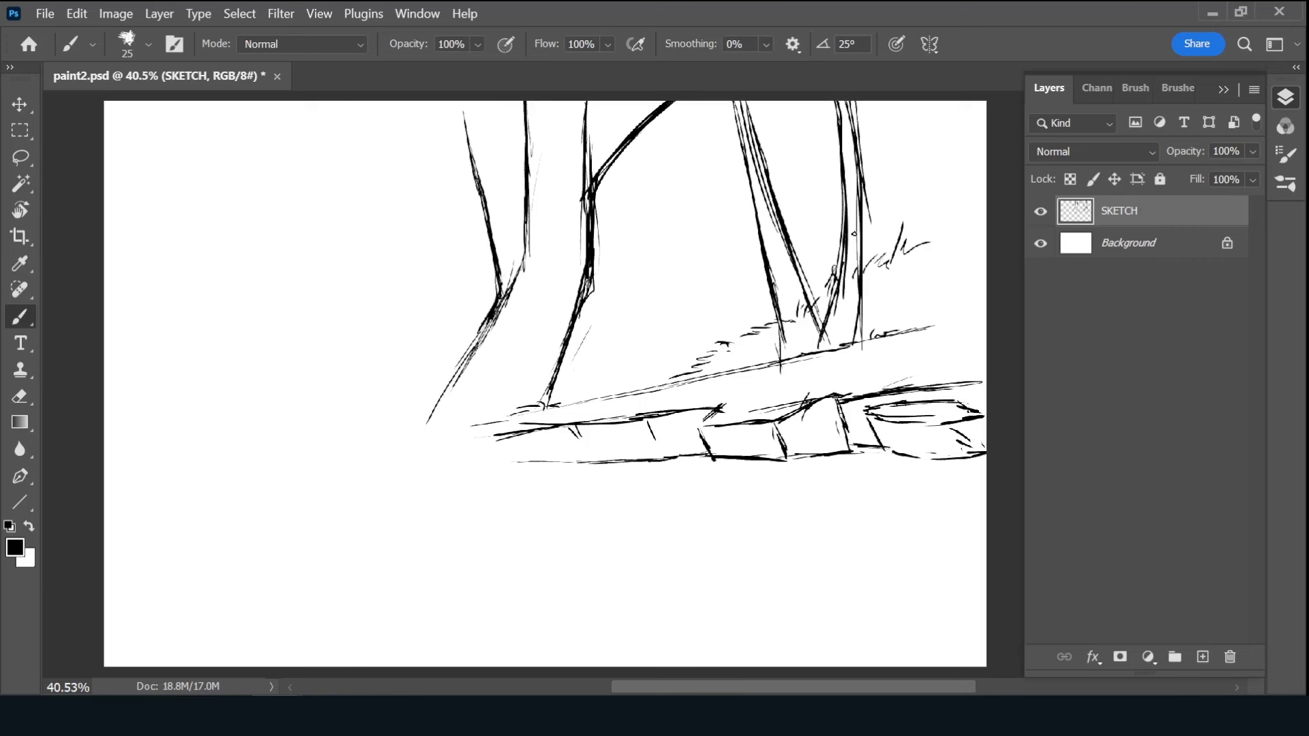
pyautogui.moveTo(814, 319); pyautogui.dragTo(829, 307)
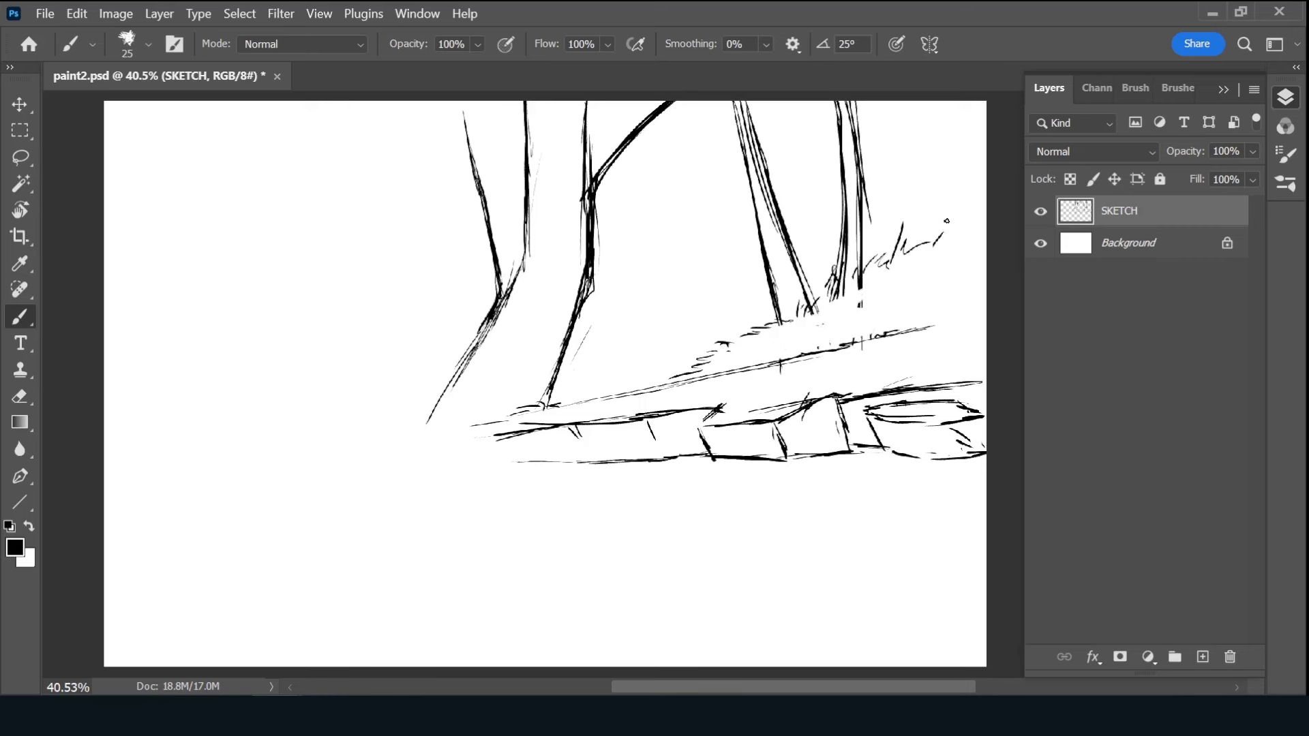
pyautogui.moveTo(898, 337); pyautogui.dragTo(985, 313)
pyautogui.moveTo(902, 126); pyautogui.dragTo(982, 381)
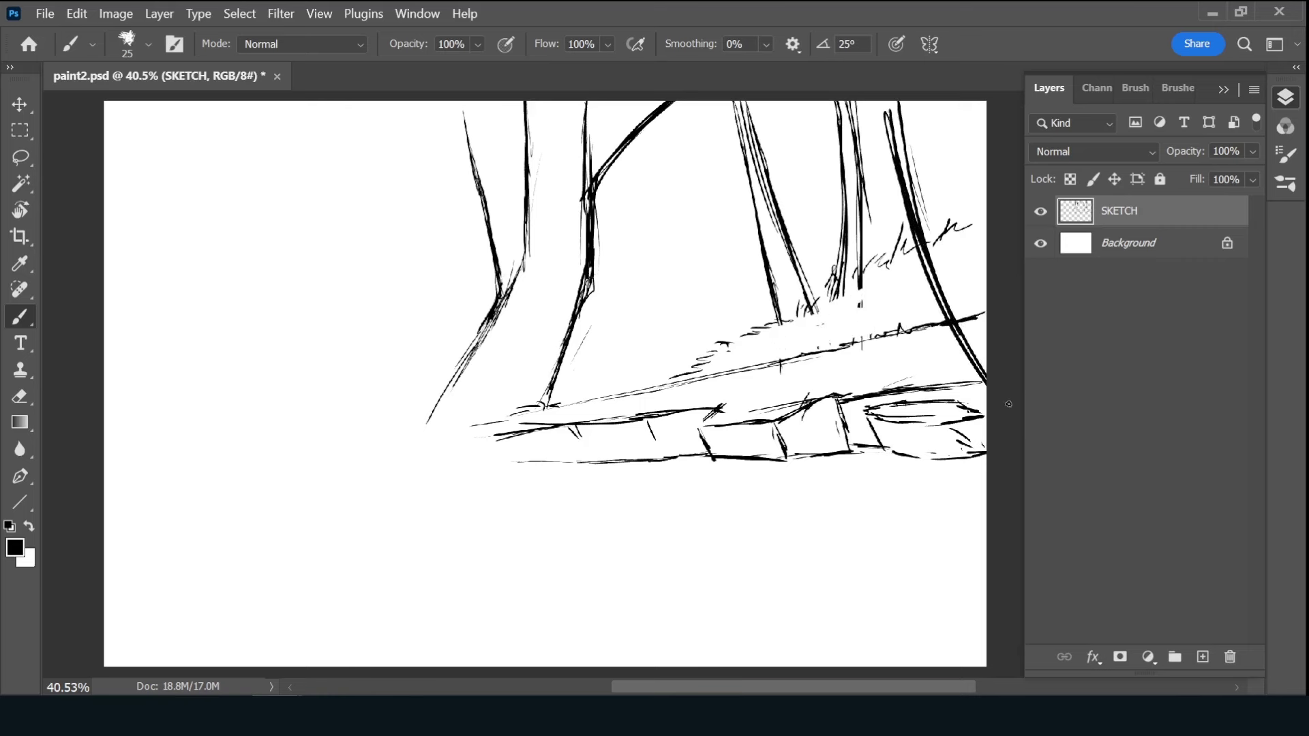
pyautogui.hotkey('ctrl', 'z')
# - Mark the lower ground edge and draw thin perspective guide lines below it
pyautogui.moveTo(462, 418)
pyautogui.mouseDown()
pyautogui.moveTo(494, 396)
pyautogui.moveTo(412, 437)
pyautogui.mouseUp()
pyautogui.moveTo(496, 436); pyautogui.dragTo(518, 459)
pyautogui.moveTo(505, 458); pyautogui.dragTo(679, 491)
pyautogui.moveTo(428, 506); pyautogui.dragTo(743, 517)
pyautogui.moveTo(452, 536); pyautogui.dragTo(830, 550)
pyautogui.moveTo(545, 477); pyautogui.dragTo(841, 558)
pyautogui.moveTo(498, 489); pyautogui.dragTo(695, 573)
pyautogui.moveTo(421, 507); pyautogui.dragTo(626, 622)
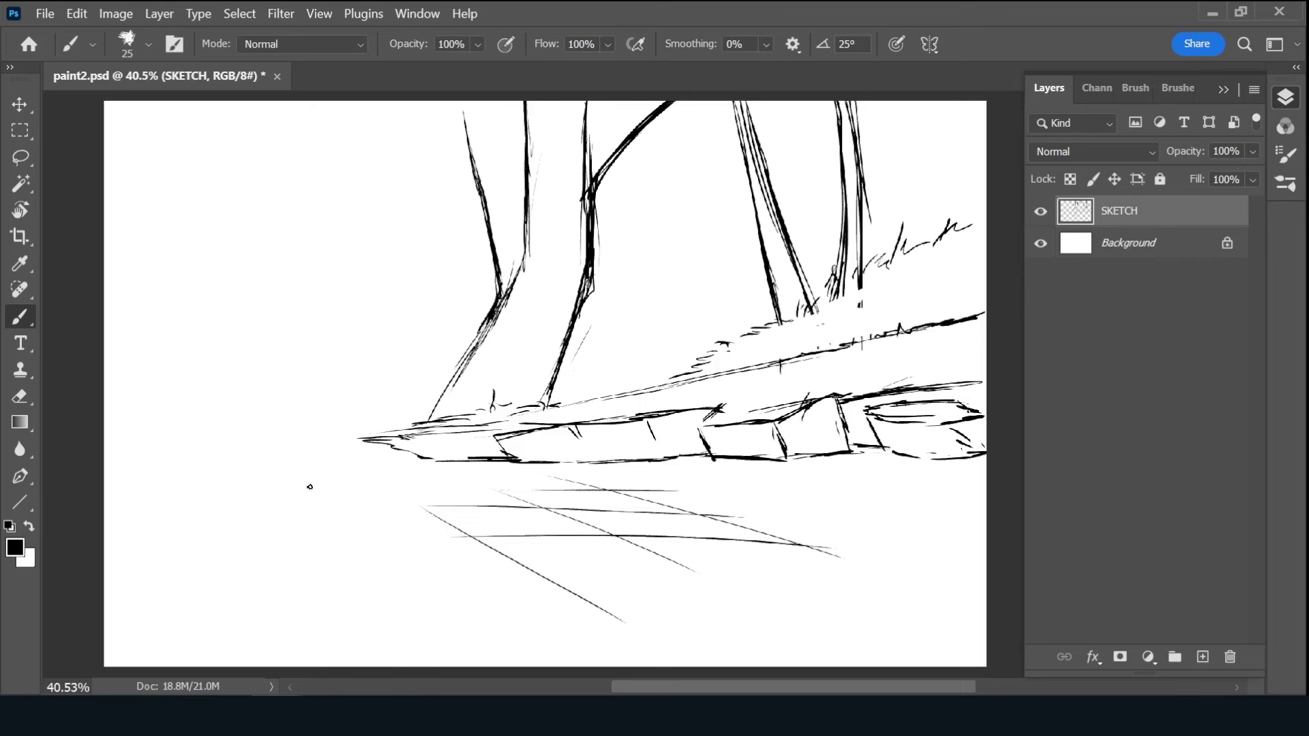
# - Rework the left trunk's lower strokes down to the ground
pyautogui.moveTo(501, 302); pyautogui.dragTo(467, 374)
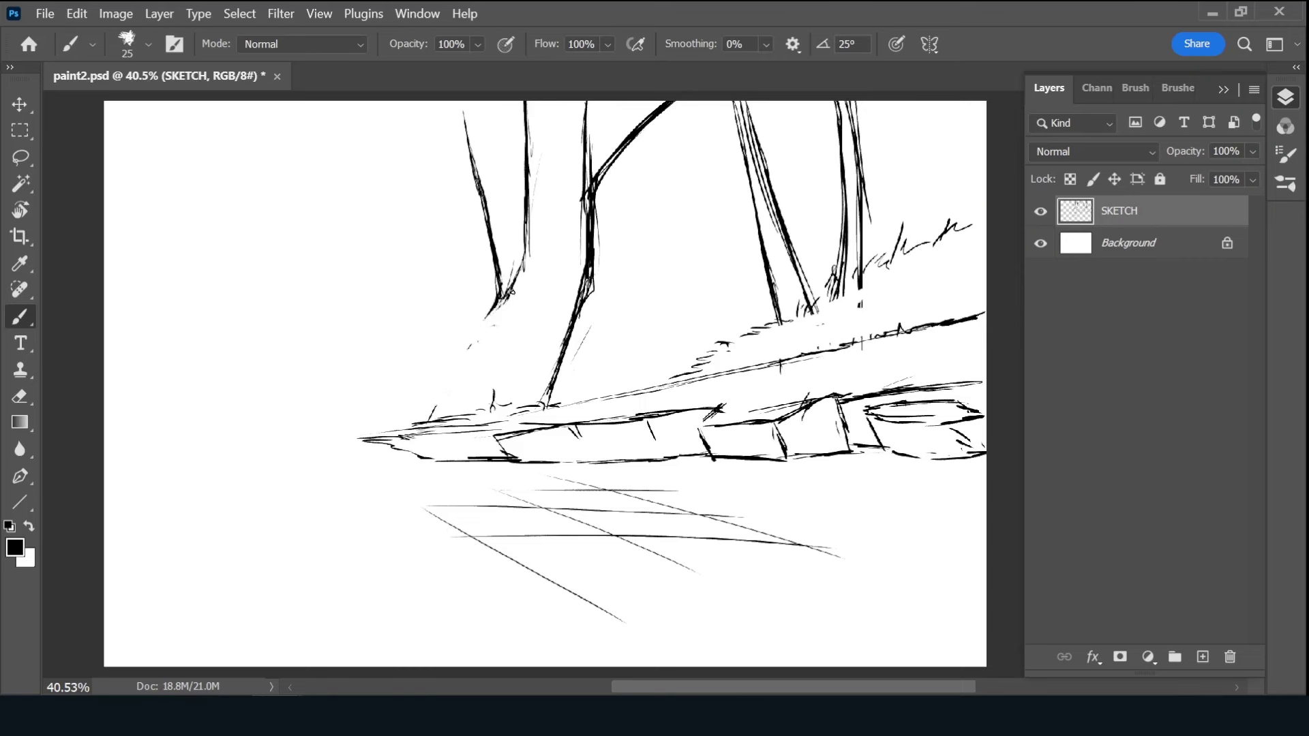
pyautogui.moveTo(511, 291); pyautogui.dragTo(442, 395)
pyautogui.moveTo(501, 317); pyautogui.dragTo(434, 411)
pyautogui.moveTo(538, 111); pyautogui.dragTo(533, 212)
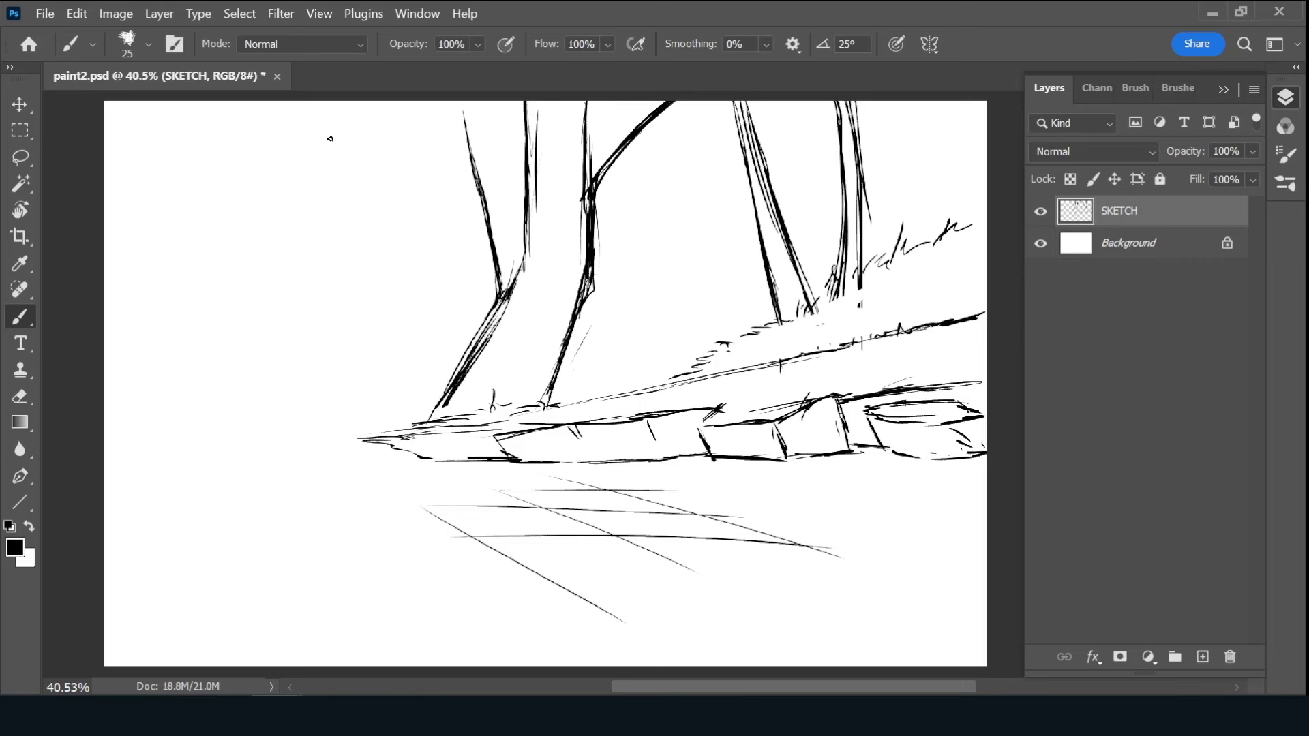
# - Draw a new trunk on the left curving into its base, removing the unwanted edge strokes
pyautogui.moveTo(290, 210); pyautogui.dragTo(297, 129)
pyautogui.moveTo(290, 266); pyautogui.dragTo(303, 444)
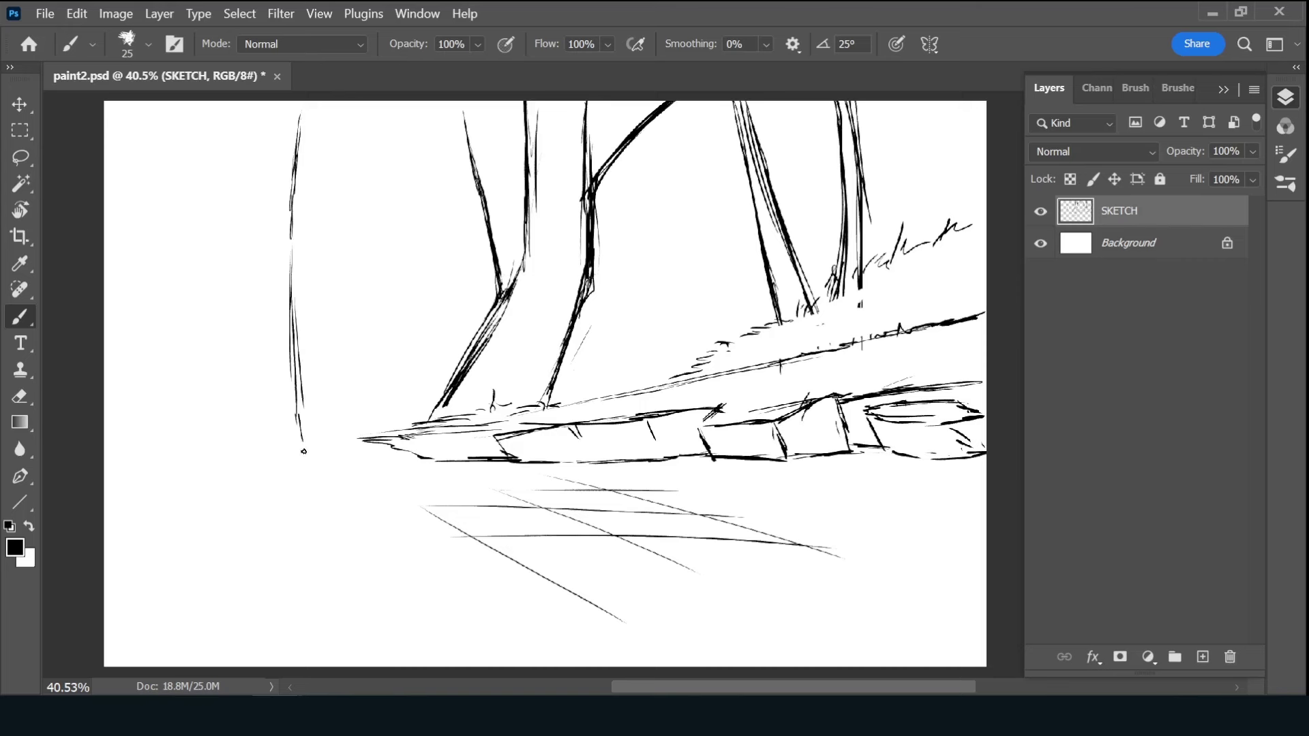
pyautogui.moveTo(292, 344); pyautogui.dragTo(326, 491)
pyautogui.moveTo(301, 112)
pyautogui.mouseDown()
pyautogui.moveTo(292, 321)
pyautogui.moveTo(326, 480)
pyautogui.moveTo(447, 501)
pyautogui.mouseUp()
pyautogui.moveTo(164, 102); pyautogui.dragTo(105, 341)
pyautogui.moveTo(163, 130); pyautogui.dragTo(105, 423)
pyautogui.hotkey('ctrl', 'z')
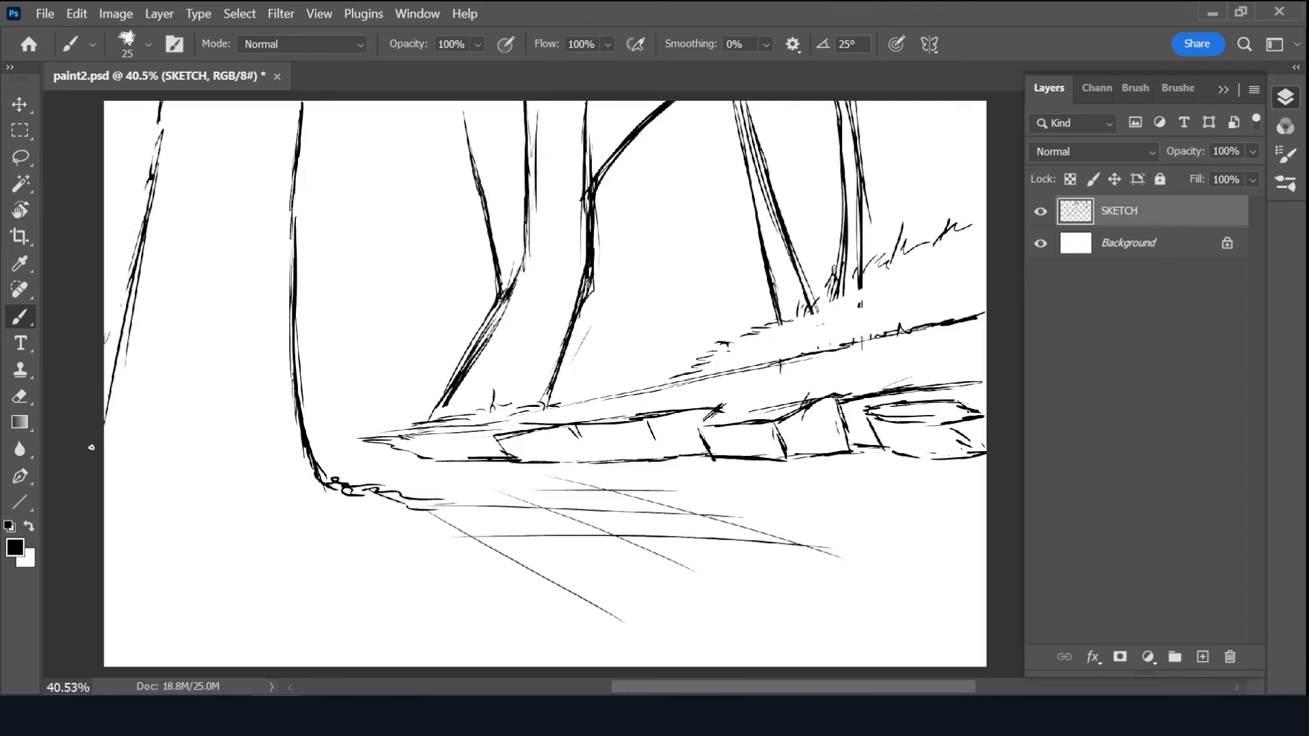
pyautogui.hotkey('ctrl', 'z')
pyautogui.hotkey('ctrl', 'z')
# - Add a left ground line, grass around the trunk's base, and thin horizontal lines
pyautogui.moveTo(295, 420); pyautogui.dragTo(310, 492)
pyautogui.moveTo(104, 426); pyautogui.dragTo(304, 480)
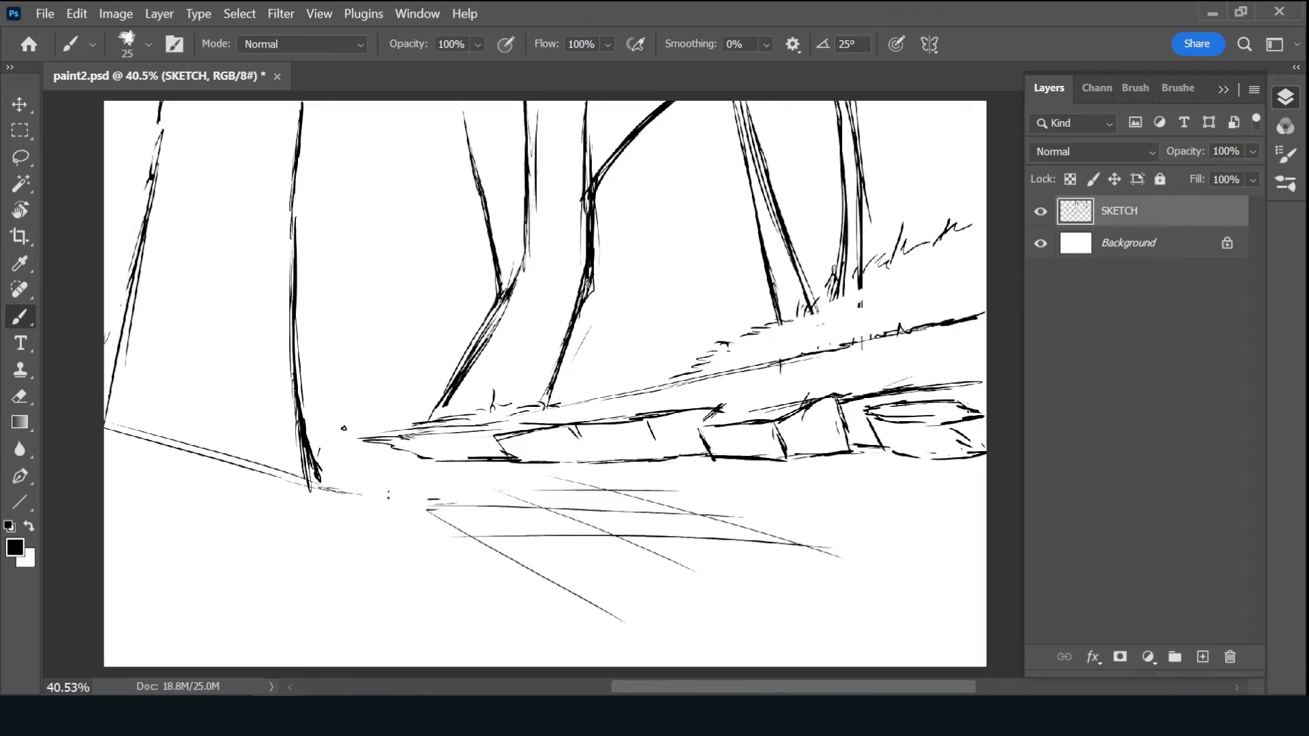
pyautogui.moveTo(367, 403); pyautogui.dragTo(332, 478)
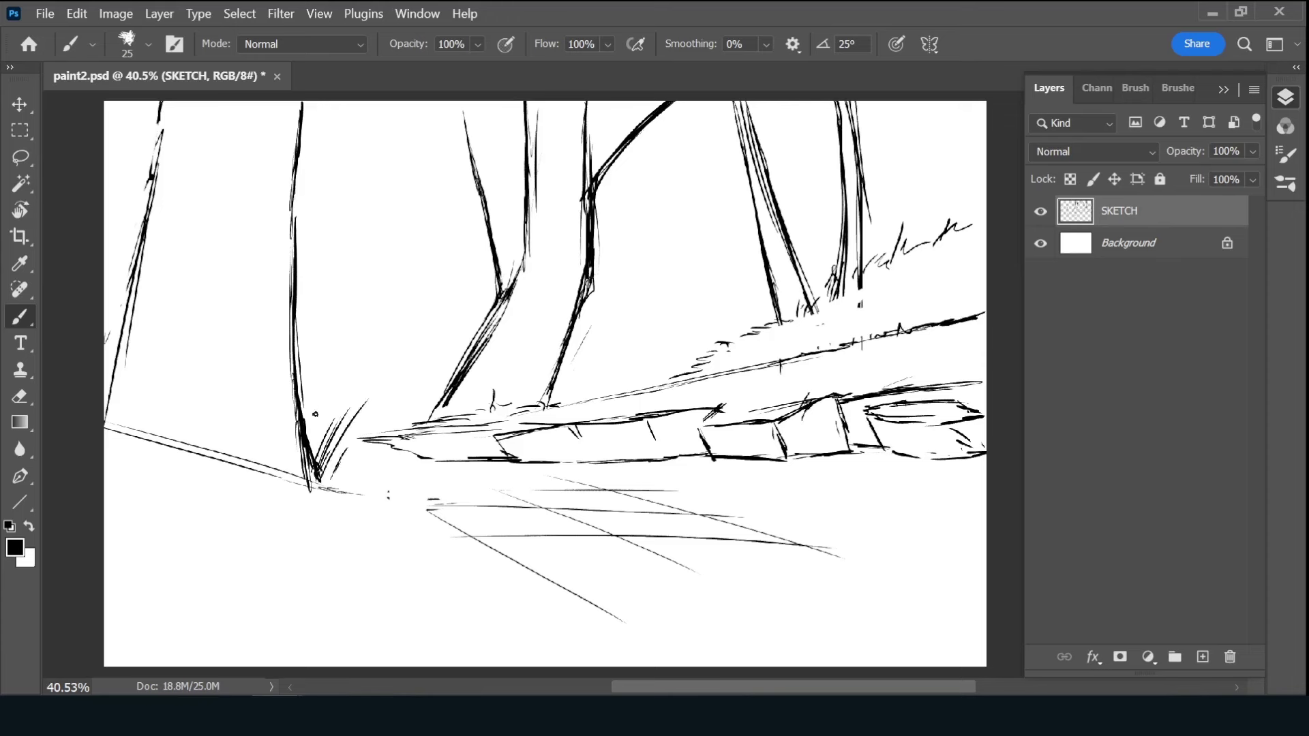
pyautogui.moveTo(323, 397); pyautogui.dragTo(311, 429)
pyautogui.moveTo(399, 411); pyautogui.dragTo(336, 489)
pyautogui.moveTo(362, 450)
pyautogui.mouseDown()
pyautogui.moveTo(402, 457)
pyautogui.moveTo(354, 447)
pyautogui.mouseUp()
pyautogui.moveTo(396, 454); pyautogui.dragTo(414, 471)
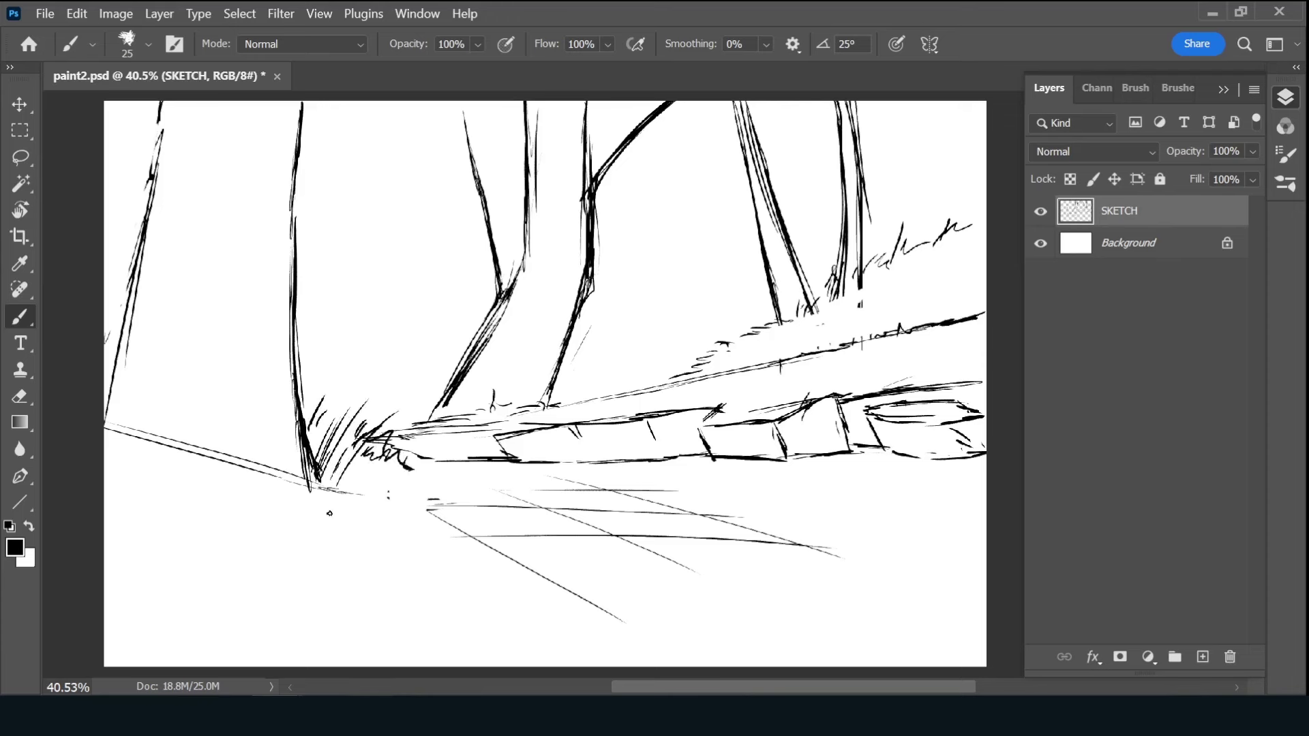
pyautogui.moveTo(261, 512); pyautogui.dragTo(370, 509)
pyautogui.moveTo(202, 507)
pyautogui.mouseDown()
pyautogui.moveTo(398, 504)
pyautogui.moveTo(105, 524)
pyautogui.mouseUp()
# - Sketch wavy ground contours at lower right and a bowl-shaped rock at lower left
pyautogui.moveTo(271, 525); pyautogui.dragTo(271, 538)
pyautogui.moveTo(917, 501)
pyautogui.mouseDown()
pyautogui.moveTo(981, 546)
pyautogui.moveTo(631, 624)
pyautogui.moveTo(549, 665)
pyautogui.mouseUp()
pyautogui.moveTo(961, 552); pyautogui.dragTo(985, 560)
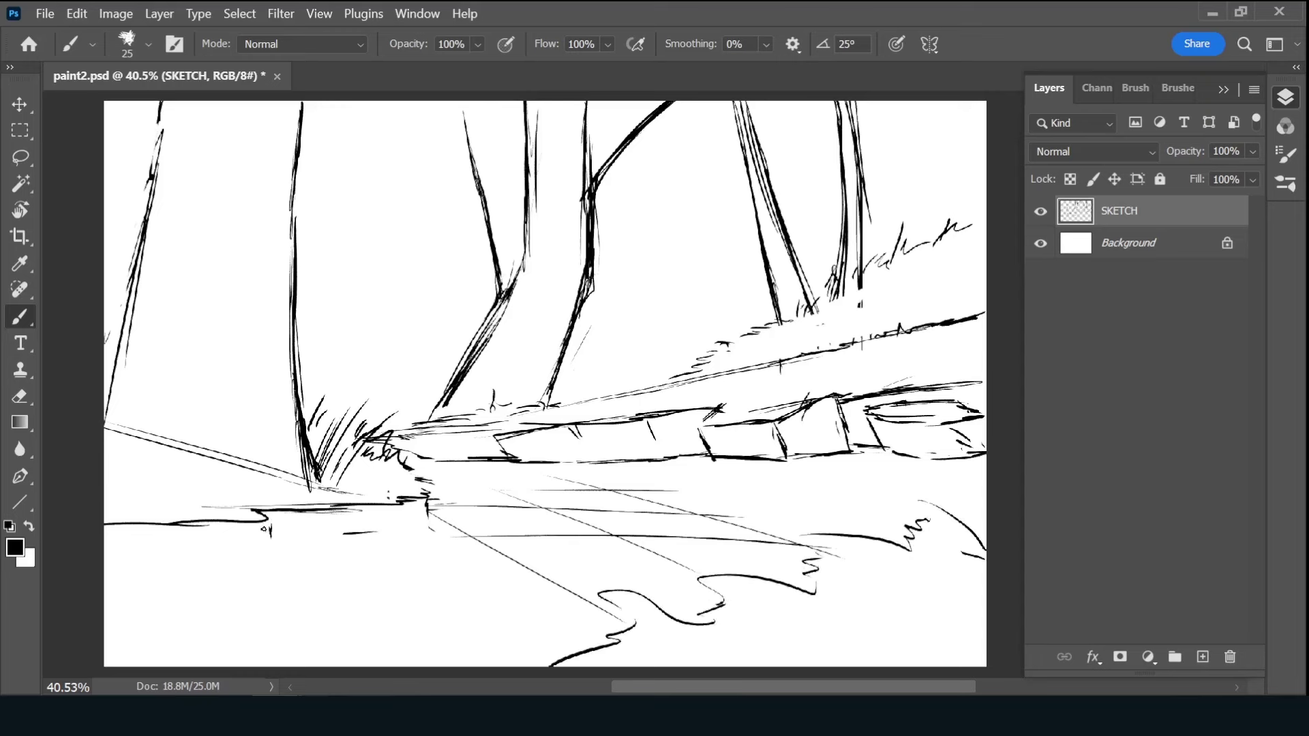
pyautogui.moveTo(120, 536); pyautogui.dragTo(201, 549)
pyautogui.moveTo(106, 561); pyautogui.dragTo(199, 559)
pyautogui.moveTo(199, 559); pyautogui.dragTo(183, 585)
pyautogui.moveTo(109, 613)
pyautogui.mouseDown()
pyautogui.moveTo(190, 594)
pyautogui.moveTo(172, 617)
pyautogui.mouseUp()
pyautogui.moveTo(595, 640); pyautogui.dragTo(549, 645)
# - Build up a thick tree trunk at the right edge, discarding a stray diagonal
pyautogui.moveTo(887, 105); pyautogui.dragTo(985, 409)
pyautogui.moveTo(881, 103)
pyautogui.mouseDown()
pyautogui.moveTo(949, 320)
pyautogui.moveTo(782, 213)
pyautogui.moveTo(664, 162)
pyautogui.mouseUp()
pyautogui.hotkey('ctrl', 'z')
pyautogui.hotkey('ctrl', 'z')
pyautogui.hotkey('ctrl', 'z')
pyautogui.hotkey('ctrl', 'z')
pyautogui.hotkey('ctrl', 'z')
pyautogui.hotkey('ctrl', 'z')
pyautogui.hotkey('ctrl', 'z')
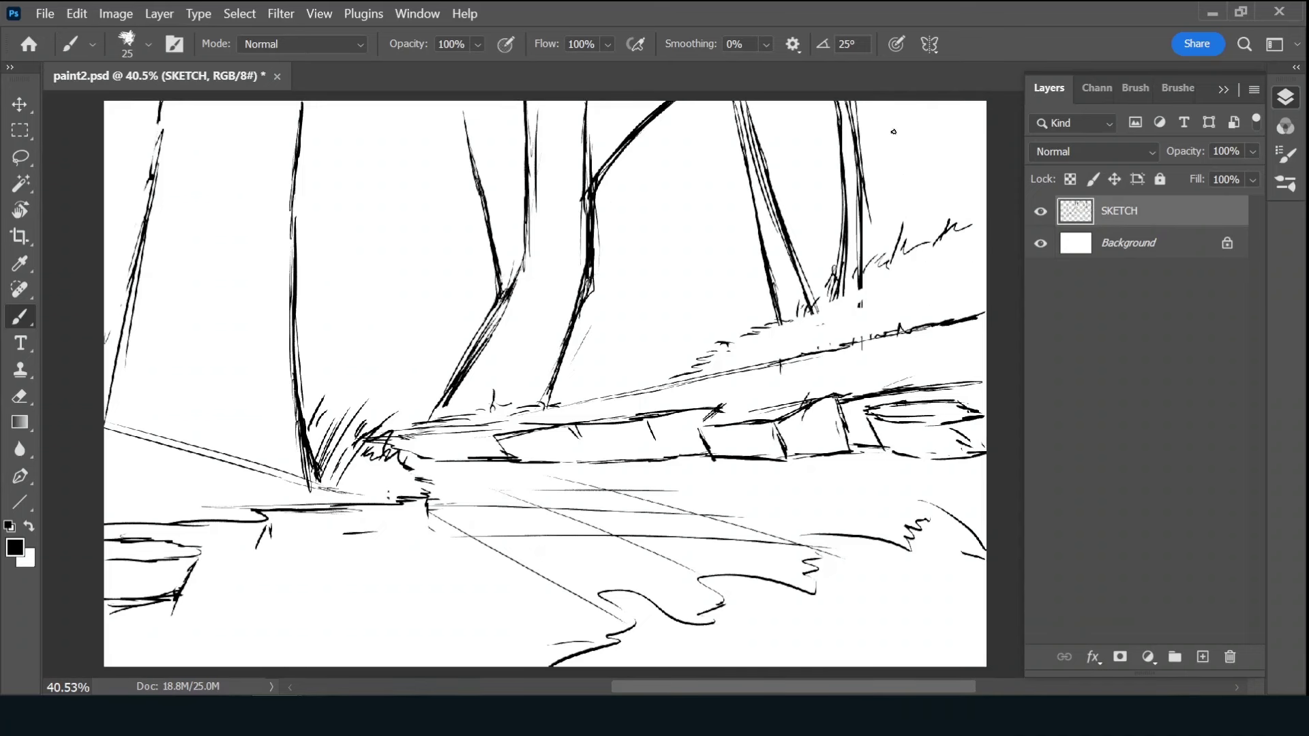
pyautogui.moveTo(885, 102)
pyautogui.mouseDown()
pyautogui.moveTo(921, 317)
pyautogui.moveTo(985, 518)
pyautogui.moveTo(986, 321)
pyautogui.mouseUp()
pyautogui.moveTo(907, 136); pyautogui.dragTo(987, 328)
pyautogui.moveTo(897, 126); pyautogui.dragTo(975, 317)
pyautogui.moveTo(900, 330)
pyautogui.mouseDown()
pyautogui.moveTo(692, 219)
pyautogui.moveTo(593, 201)
pyautogui.mouseUp()
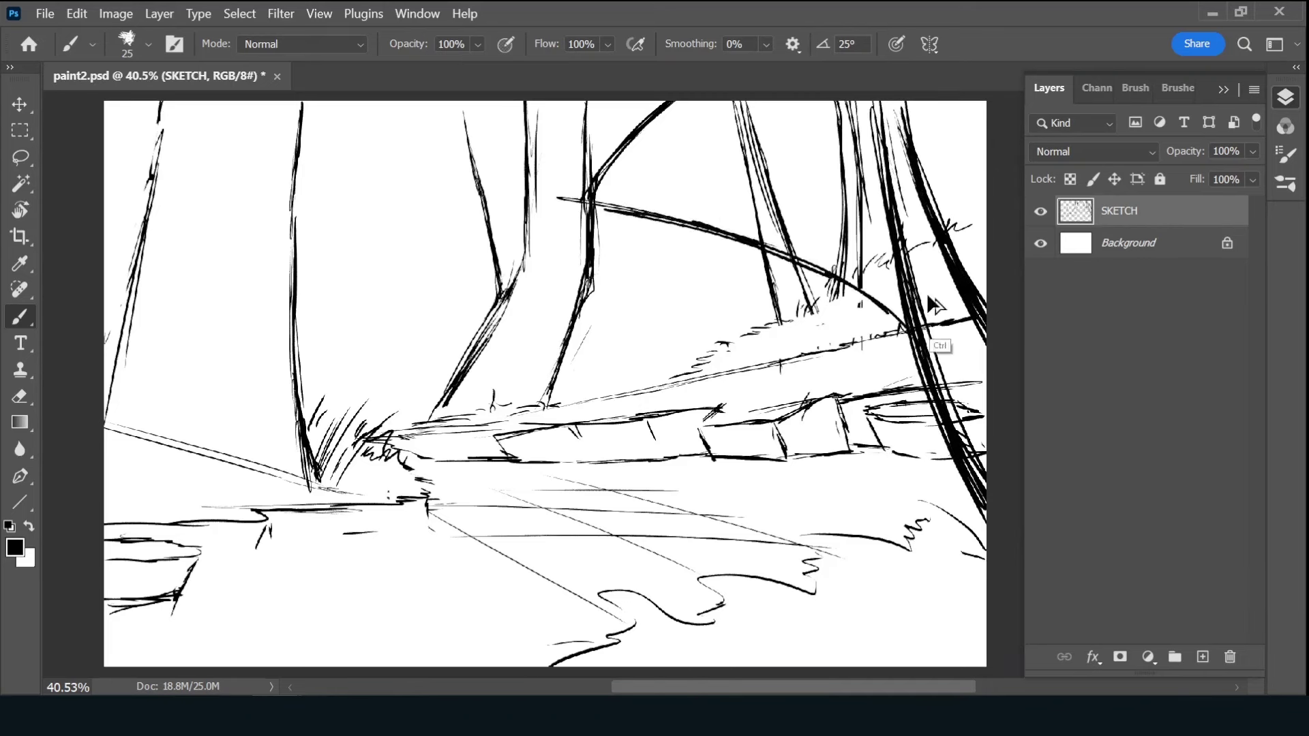
pyautogui.hotkey('ctrl', 'z')
# - Add curved strokes across the right-side ground and upper right
pyautogui.moveTo(769, 354); pyautogui.dragTo(943, 438)
pyautogui.moveTo(734, 368); pyautogui.dragTo(869, 392)
pyautogui.moveTo(816, 360); pyautogui.dragTo(913, 415)
pyautogui.moveTo(814, 231); pyautogui.dragTo(896, 262)
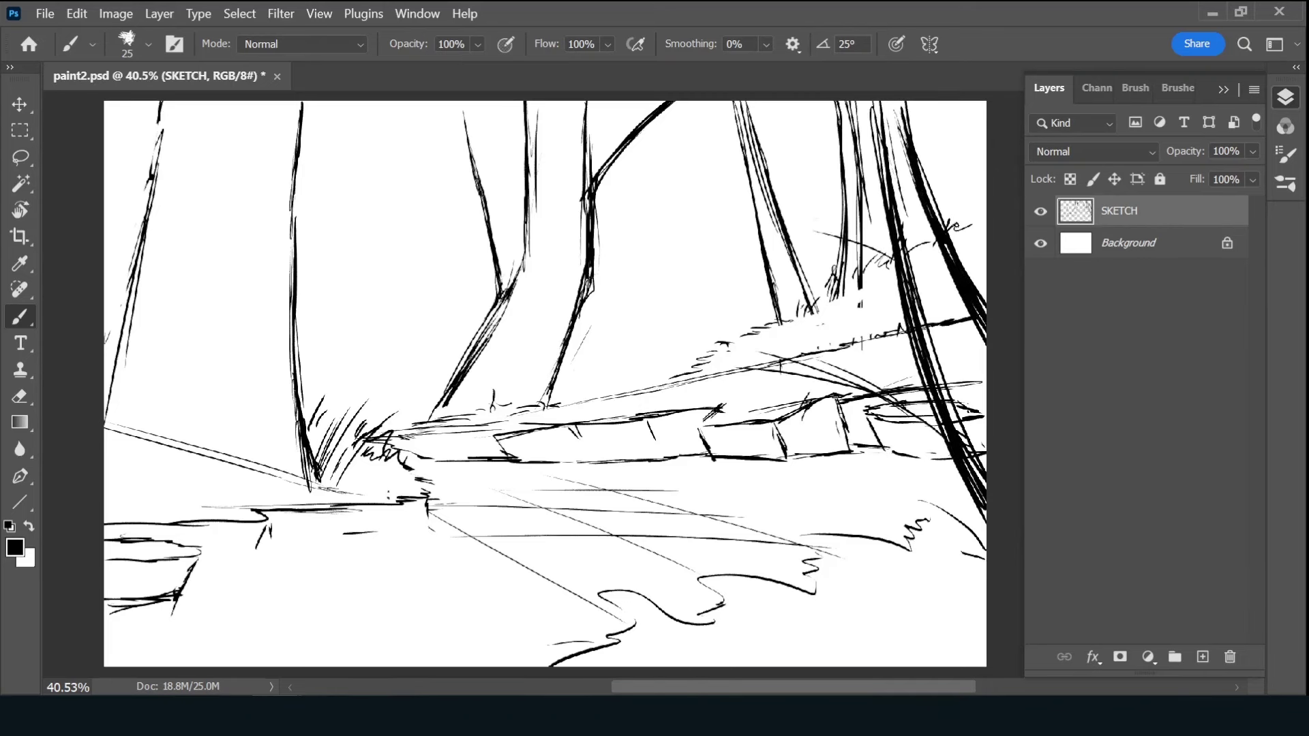
pyautogui.moveTo(986, 196); pyautogui.dragTo(949, 231)
# - Double the central trunk line, thicken the far-left trunk, and mark the trunk bases
pyautogui.moveTo(294, 170); pyautogui.dragTo(294, 309)
pyautogui.moveTo(303, 121); pyautogui.dragTo(309, 462)
pyautogui.moveTo(164, 127); pyautogui.dragTo(140, 270)
pyautogui.moveTo(317, 454)
pyautogui.mouseDown()
pyautogui.moveTo(409, 498)
pyautogui.moveTo(388, 477)
pyautogui.mouseUp()
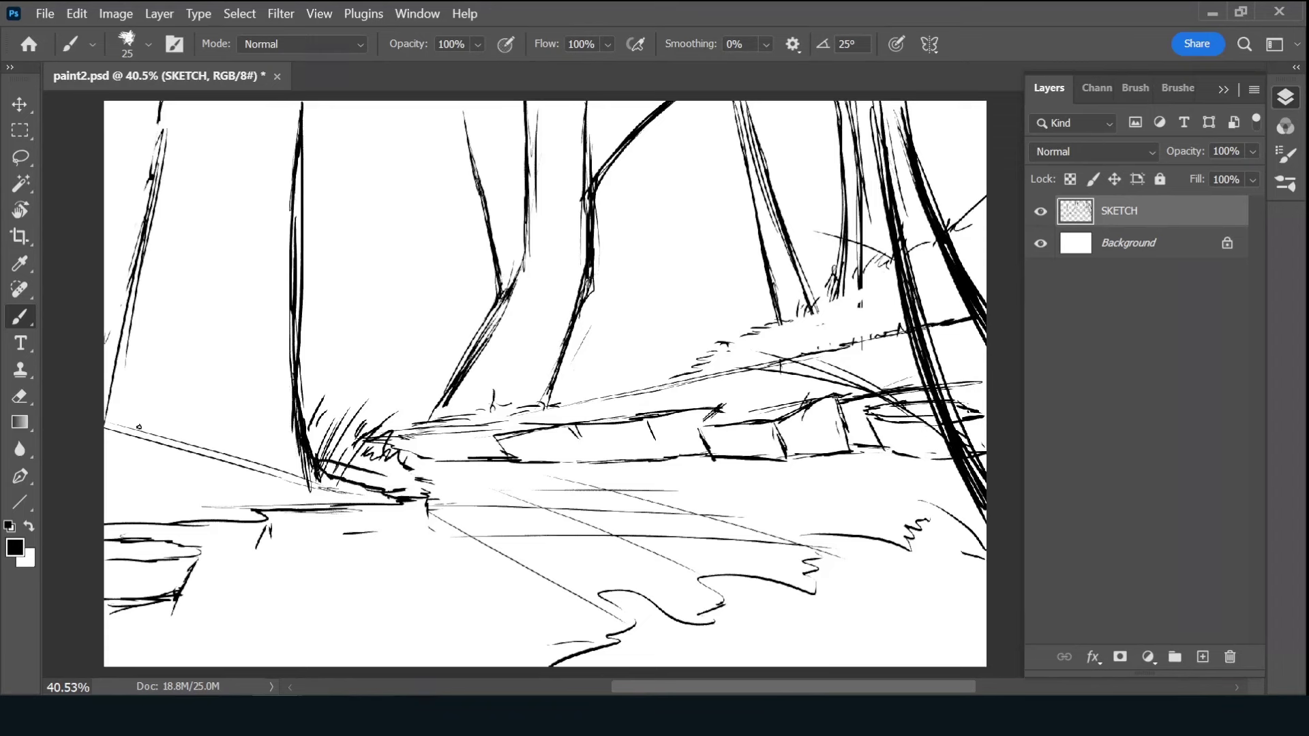
pyautogui.moveTo(156, 404); pyautogui.dragTo(145, 440)
# - Draw foreground ground lines and short horizontal dashes across the lower canvas
pyautogui.moveTo(158, 427); pyautogui.dragTo(204, 434)
pyautogui.moveTo(269, 532); pyautogui.dragTo(251, 558)
pyautogui.moveTo(344, 535); pyautogui.dragTo(426, 529)
pyautogui.moveTo(272, 549); pyautogui.dragTo(366, 536)
pyautogui.moveTo(165, 581)
pyautogui.mouseDown()
pyautogui.moveTo(256, 571)
pyautogui.moveTo(304, 600)
pyautogui.mouseUp()
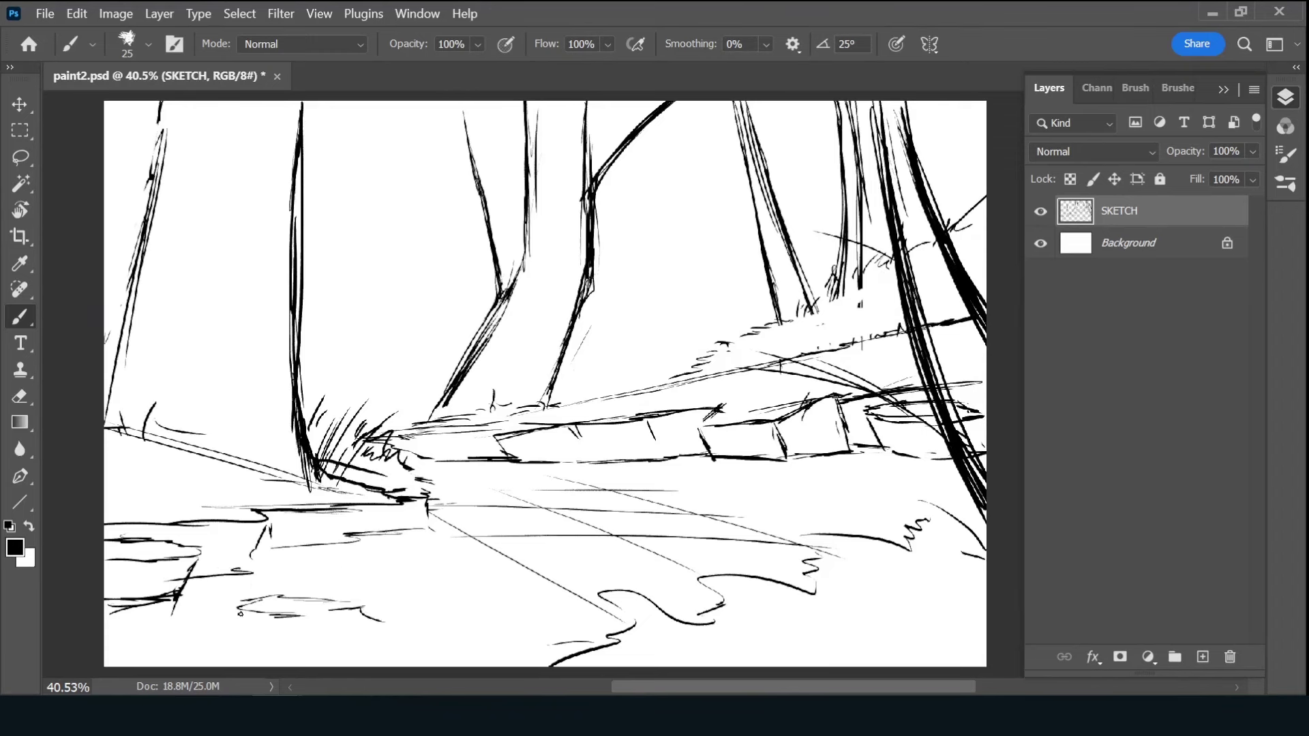
pyautogui.moveTo(232, 619); pyautogui.dragTo(379, 622)
pyautogui.moveTo(431, 578); pyautogui.dragTo(536, 576)
pyautogui.moveTo(458, 591); pyautogui.dragTo(515, 586)
pyautogui.moveTo(583, 537); pyautogui.dragTo(659, 521)
# - Outline several rocks on the ground and in the foreground
pyautogui.moveTo(600, 572); pyautogui.dragTo(695, 573)
pyautogui.moveTo(724, 522); pyautogui.dragTo(804, 515)
pyautogui.moveTo(730, 469); pyautogui.dragTo(808, 464)
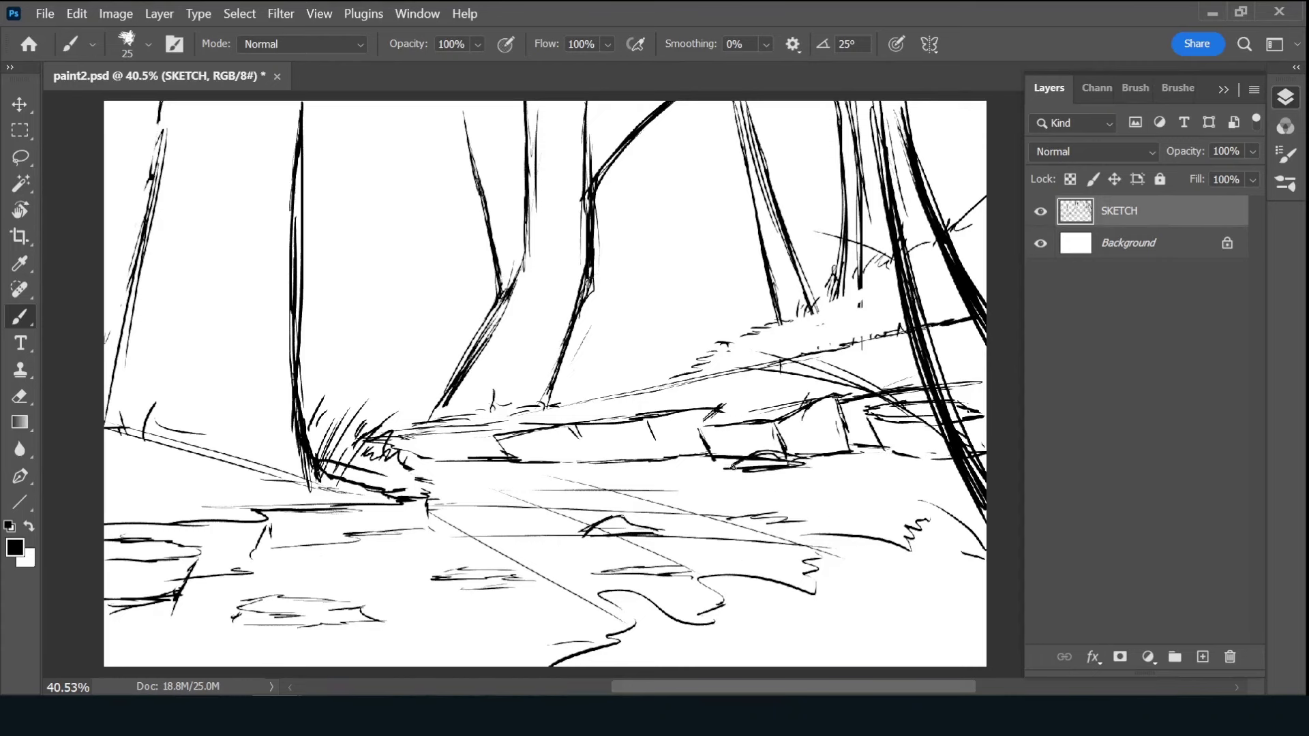
pyautogui.moveTo(620, 465); pyautogui.dragTo(664, 458)
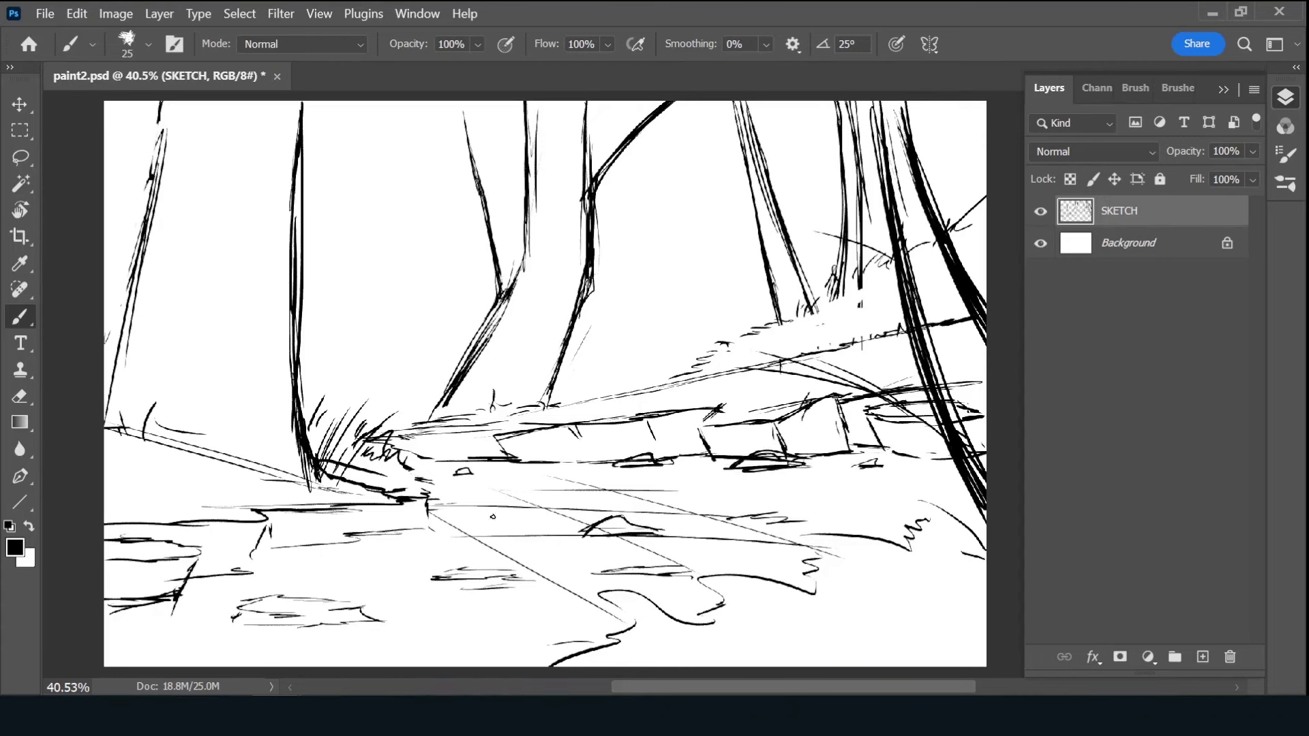
pyautogui.moveTo(460, 519); pyautogui.dragTo(473, 517)
pyautogui.moveTo(390, 534); pyautogui.dragTo(416, 531)
# - Sketch thin background tree trunks across the canvas
pyautogui.moveTo(393, 120); pyautogui.dragTo(403, 399)
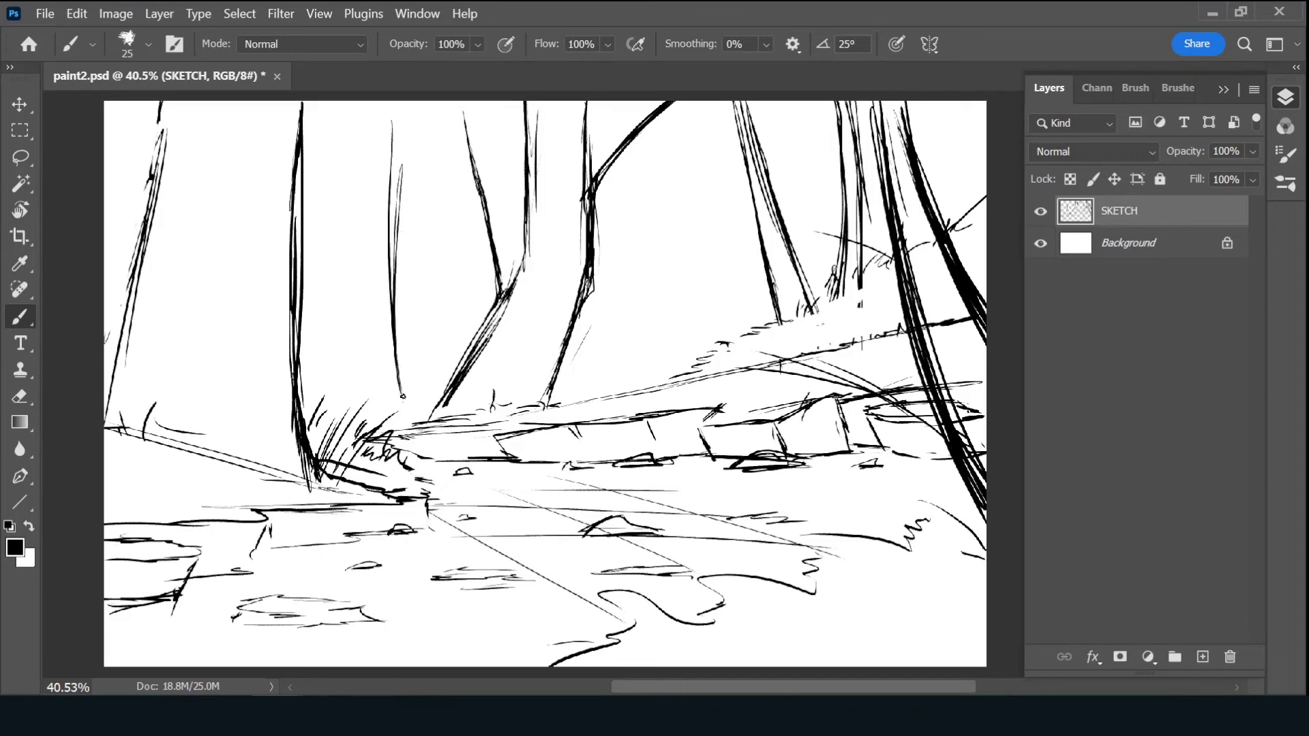
pyautogui.moveTo(373, 157); pyautogui.dragTo(333, 420)
pyautogui.moveTo(381, 102); pyautogui.dragTo(349, 311)
pyautogui.moveTo(640, 131); pyautogui.dragTo(671, 345)
pyautogui.moveTo(811, 123); pyautogui.dragTo(827, 304)
pyautogui.moveTo(965, 102); pyautogui.dragTo(963, 212)
# - Add long diagonal trunks, including a long one on the left side
pyautogui.moveTo(706, 129); pyautogui.dragTo(731, 333)
pyautogui.moveTo(701, 126); pyautogui.dragTo(723, 315)
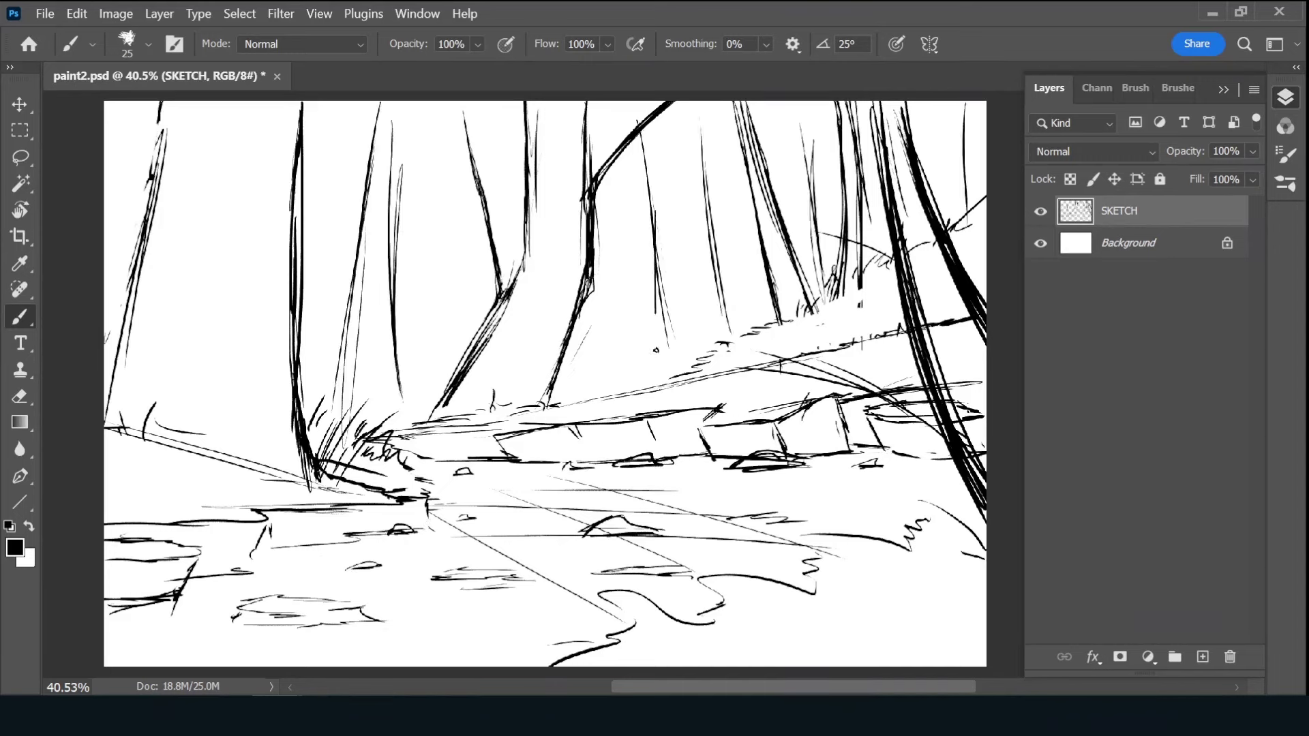
pyautogui.moveTo(669, 107); pyautogui.dragTo(600, 379)
pyautogui.moveTo(419, 126); pyautogui.dragTo(470, 361)
pyautogui.moveTo(203, 102); pyautogui.dragTo(105, 232)
pyautogui.moveTo(164, 103); pyautogui.dragTo(136, 292)
pyautogui.moveTo(161, 159); pyautogui.dragTo(107, 421)
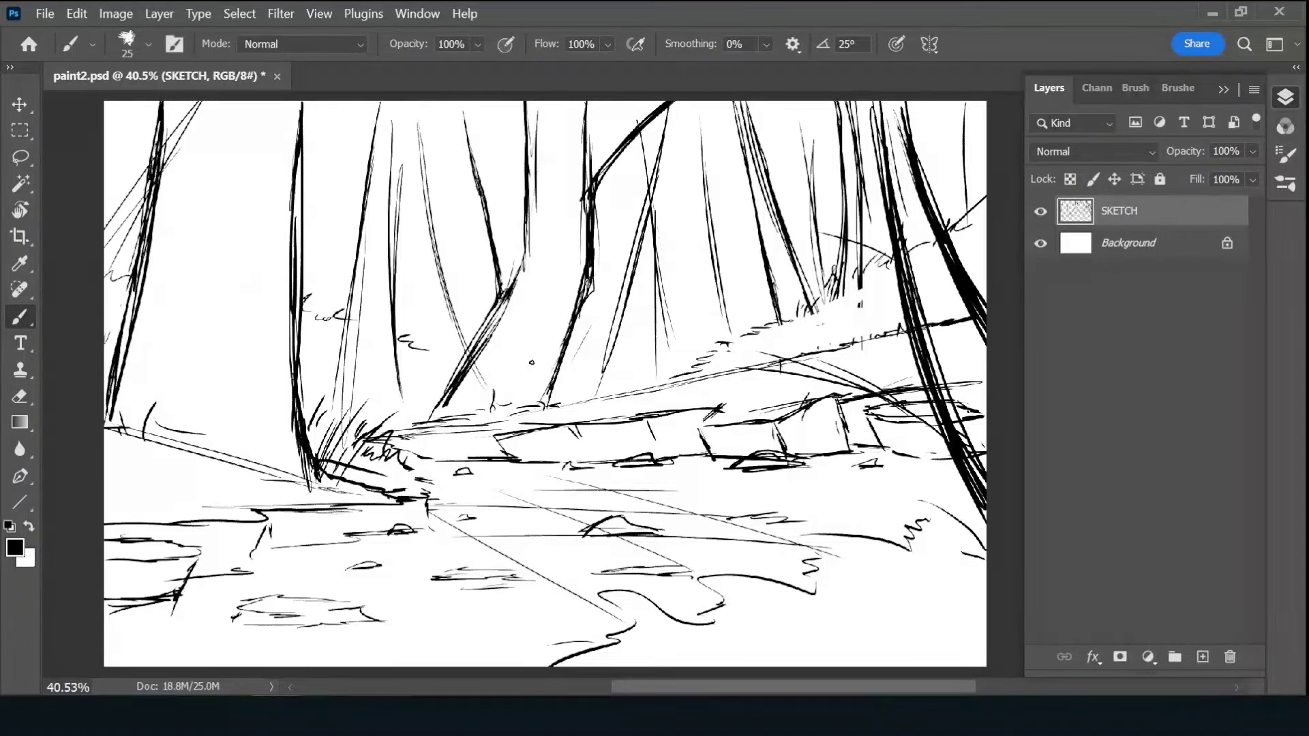
# - Add short ground and branch strokes, then fade the SKETCH layer's lines to gray
pyautogui.moveTo(427, 352); pyautogui.dragTo(452, 357)
pyautogui.moveTo(558, 365); pyautogui.dragTo(617, 368)
pyautogui.moveTo(310, 333); pyautogui.dragTo(344, 318)
pyautogui.moveTo(618, 375); pyautogui.dragTo(718, 369)
pyautogui.moveTo(311, 454); pyautogui.dragTo(356, 451)
pyautogui.moveTo(331, 456); pyautogui.dragTo(405, 450)
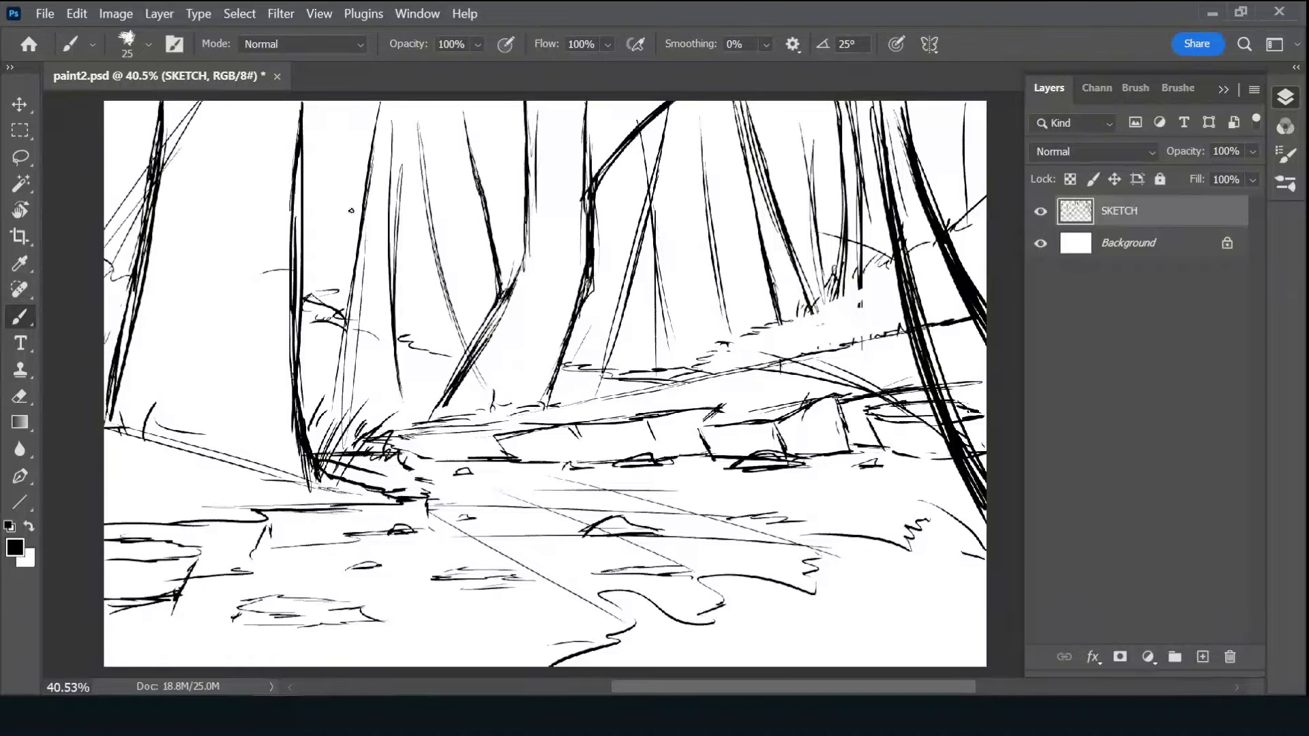
pyautogui.moveTo(356, 110); pyautogui.dragTo(327, 281)
pyautogui.moveTo(450, 139); pyautogui.dragTo(438, 348)
pyautogui.moveTo(726, 201); pyautogui.dragTo(683, 335)
# - Lower the SKETCH layer's opacity and add a new layer named SKY
pyautogui.moveTo(1202, 153); pyautogui.dragTo(1172, 161)
pyautogui.click(1159, 245)
pyautogui.click(1203, 657)
pyautogui.doubleClick(1125, 243)
pyautogui.write('SK')
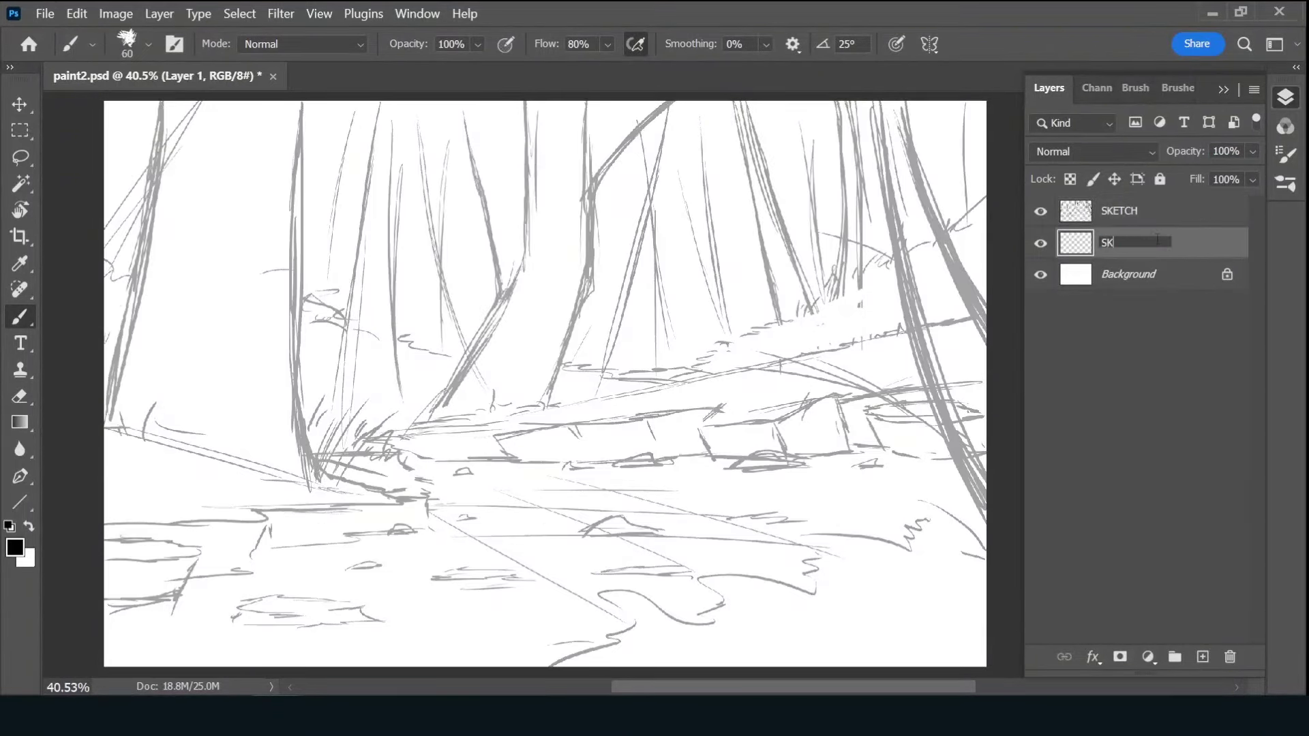
pyautogui.write('Y')
pyautogui.press('Return')
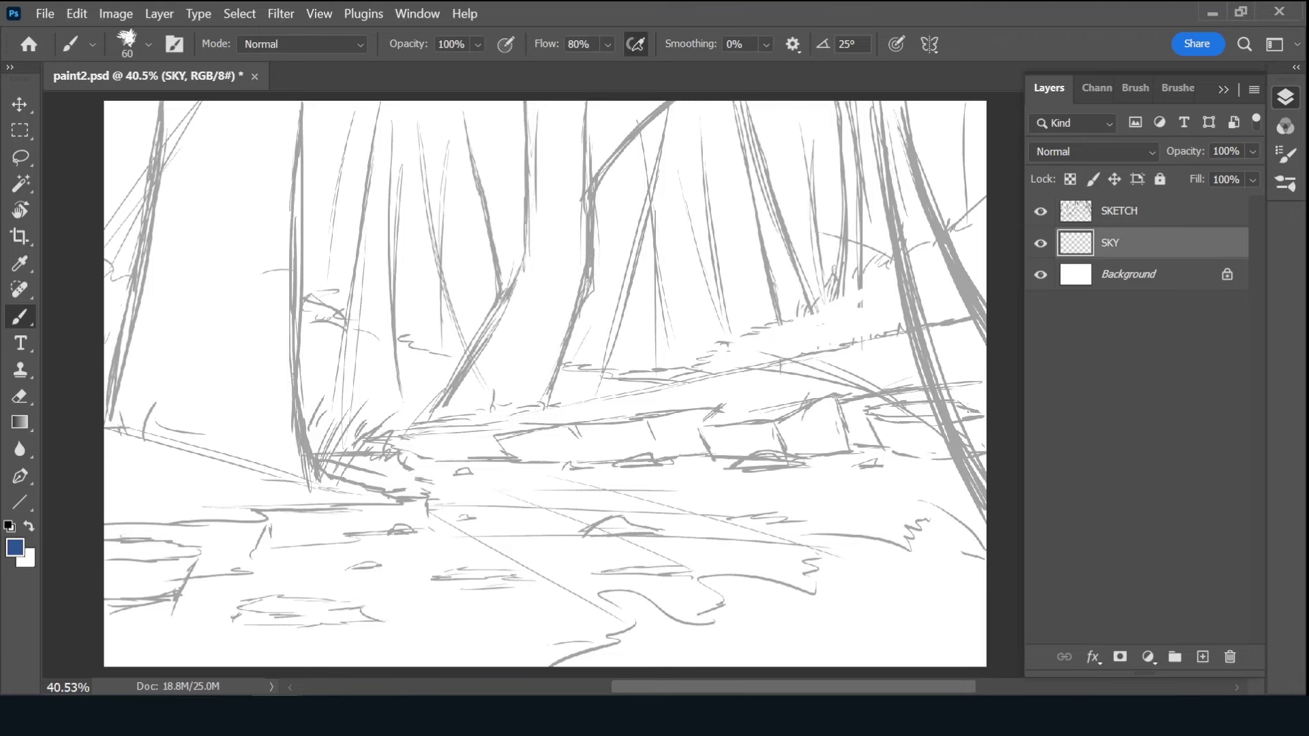
# - Fill SKY with blue and drag a blue gradient over the lower sky
pyautogui.hotkey('alt', 'BackSpace')
pyautogui.press('g')
pyautogui.click(245, 45)
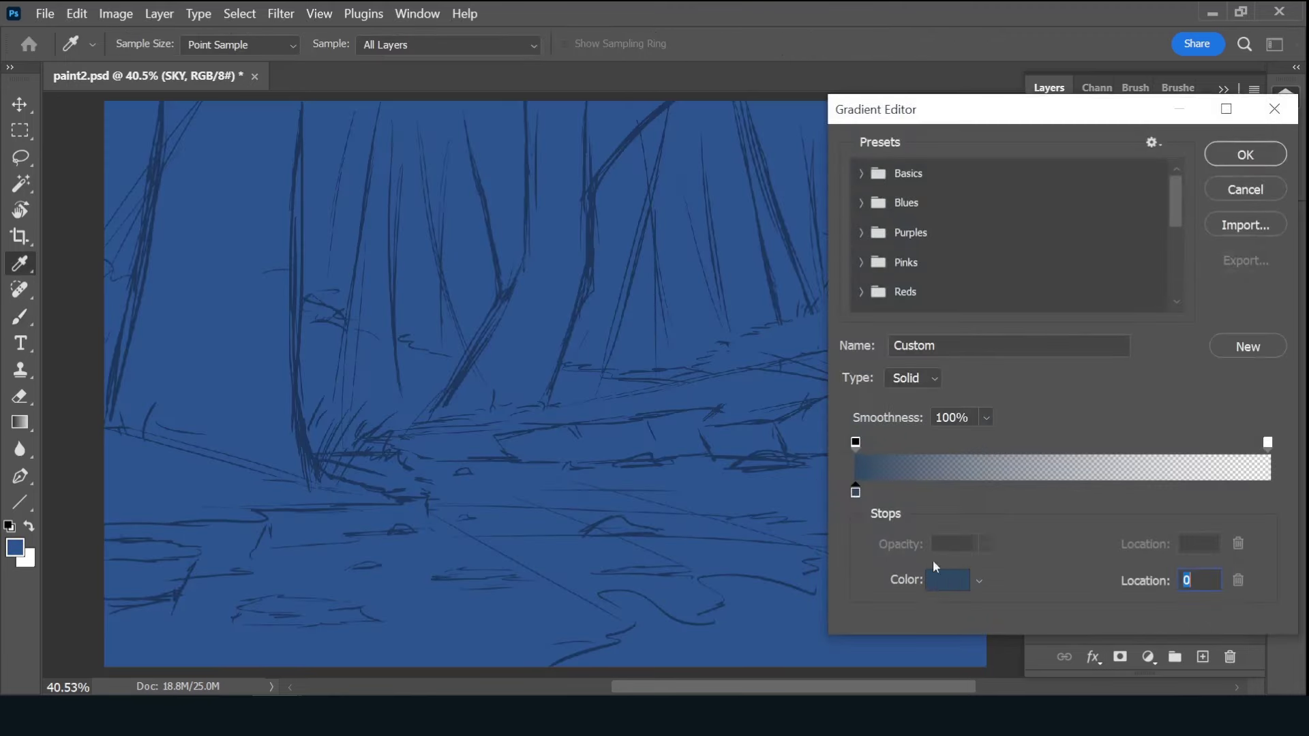
pyautogui.click(947, 580)
pyautogui.click(666, 264)
pyautogui.press('Return')
pyautogui.press('Return')
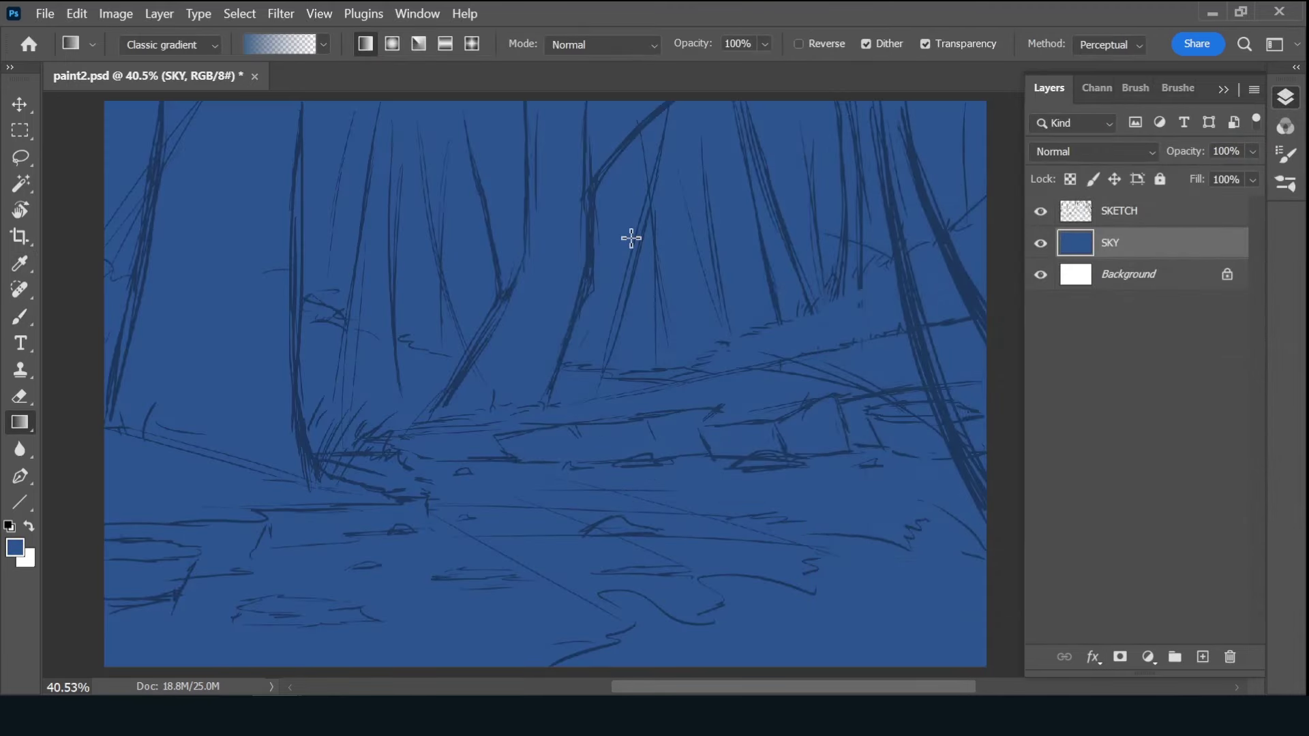
pyautogui.moveTo(591, 433); pyautogui.dragTo(596, 309)
# - Redraw the SKY gradient with a lighter blue left stop, then add a new layer above
pyautogui.click(280, 49)
pyautogui.click(857, 490)
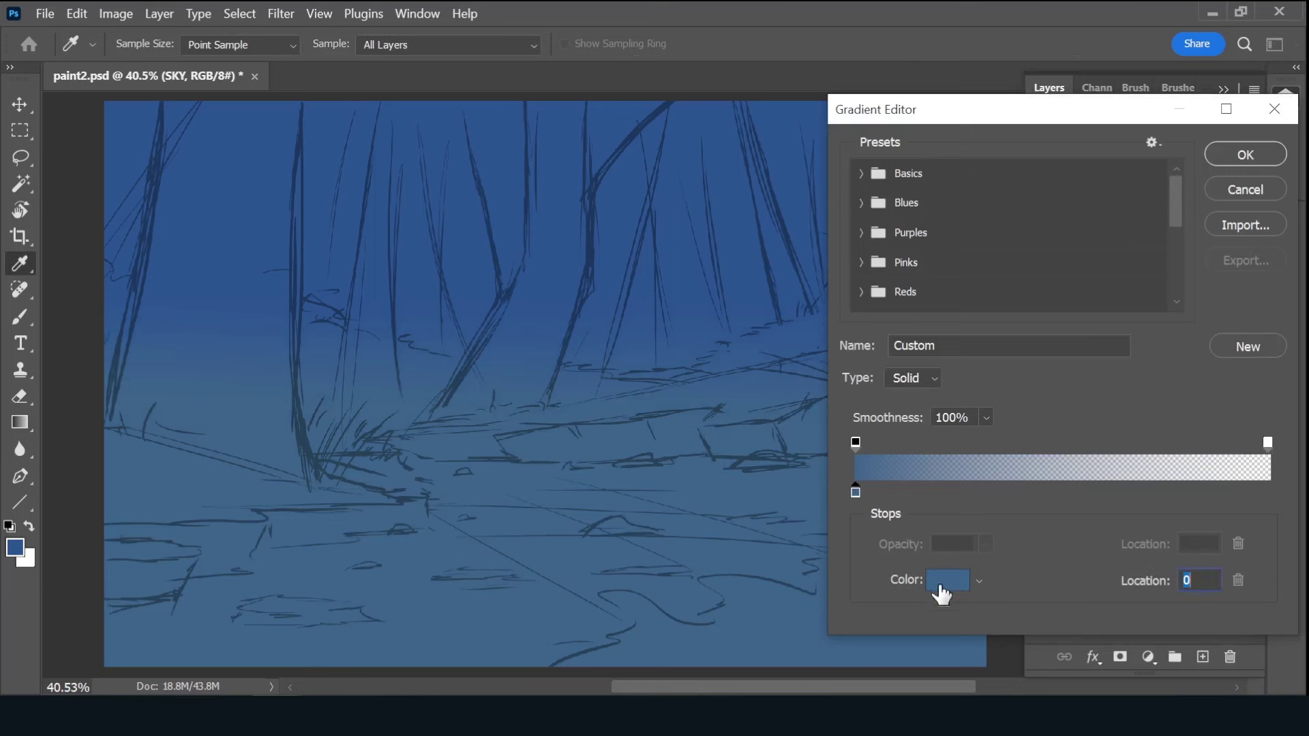
pyautogui.click(948, 579)
pyautogui.click(704, 237)
pyautogui.moveTo(805, 261); pyautogui.dragTo(804, 267)
pyautogui.press('Return')
pyautogui.press('Return')
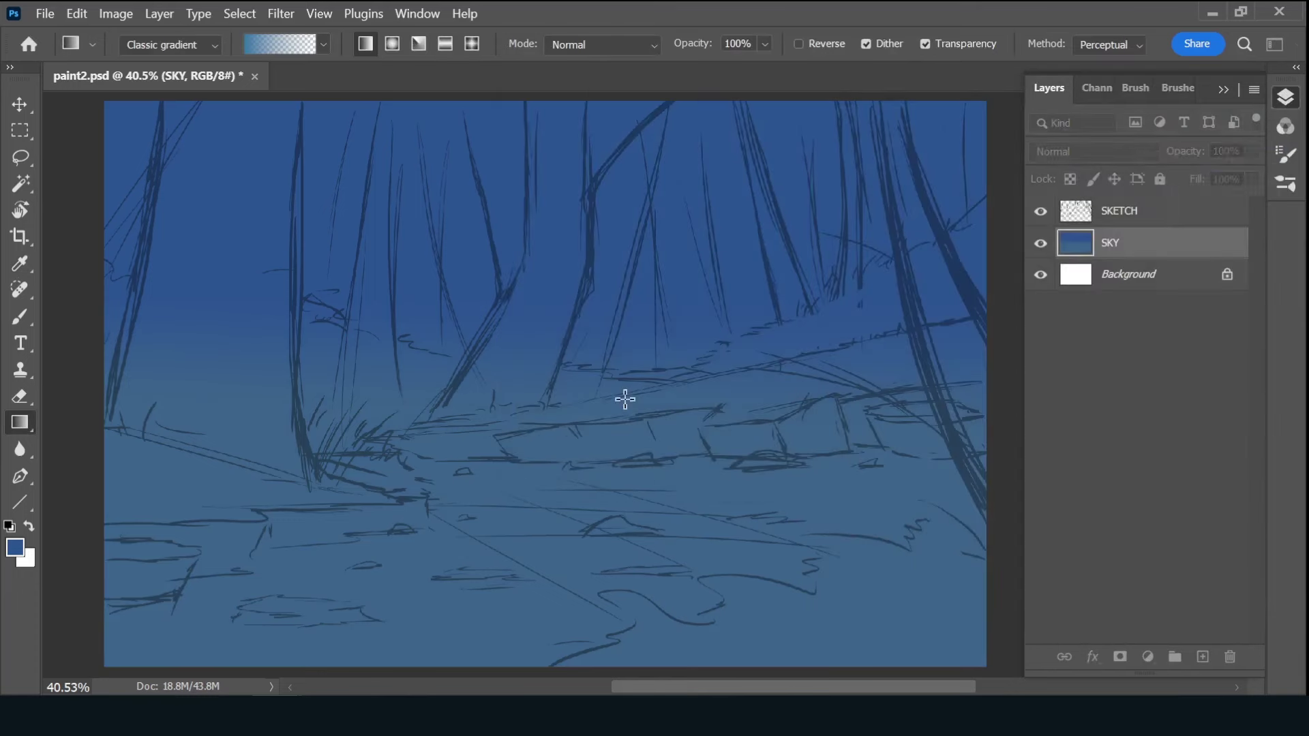
pyautogui.moveTo(622, 394)
pyautogui.mouseDown()
pyautogui.moveTo(641, 297)
pyautogui.moveTo(616, 332)
pyautogui.mouseUp()
pyautogui.click(1203, 656)
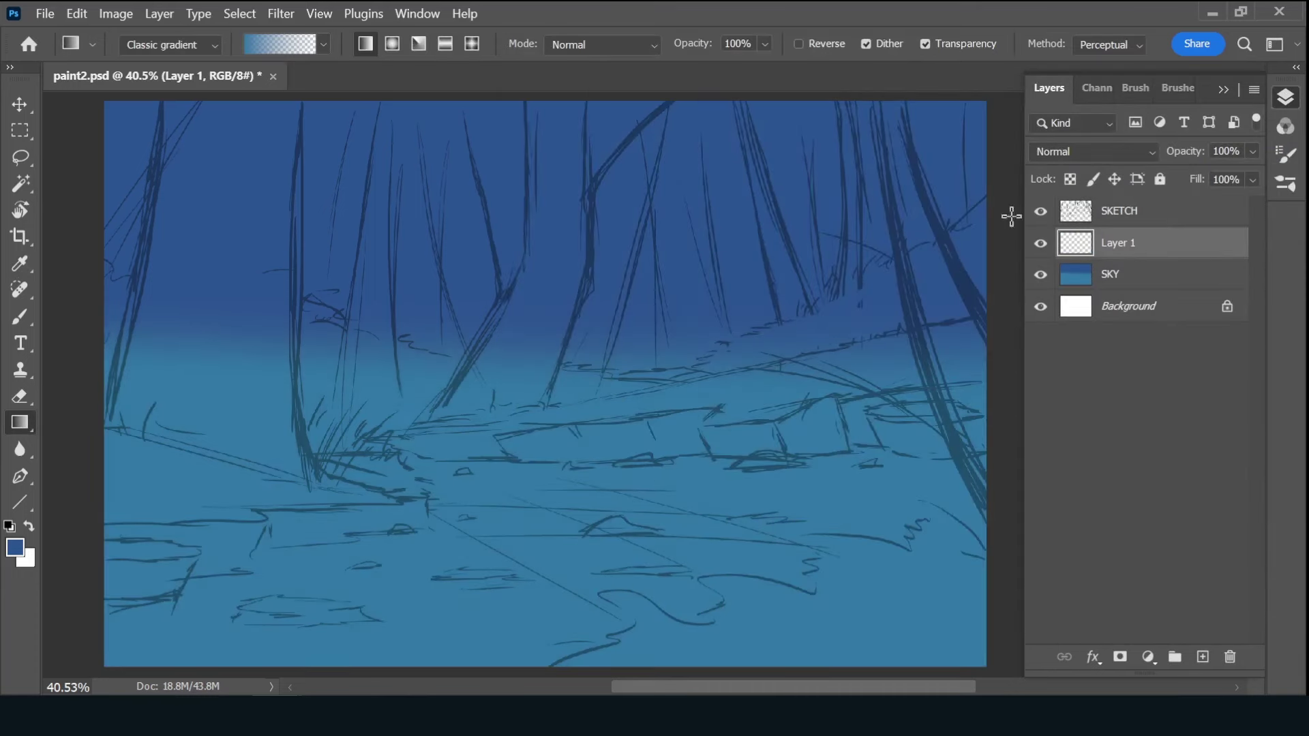
pyautogui.doubleClick(1115, 242)
# - Name the layer F_B_TREES and brush about eight faint, tapered distant trunks across the canvas
pyautogui.write('B_TR')
pyautogui.write('EES')
pyautogui.press('Return')
pyautogui.press('b')
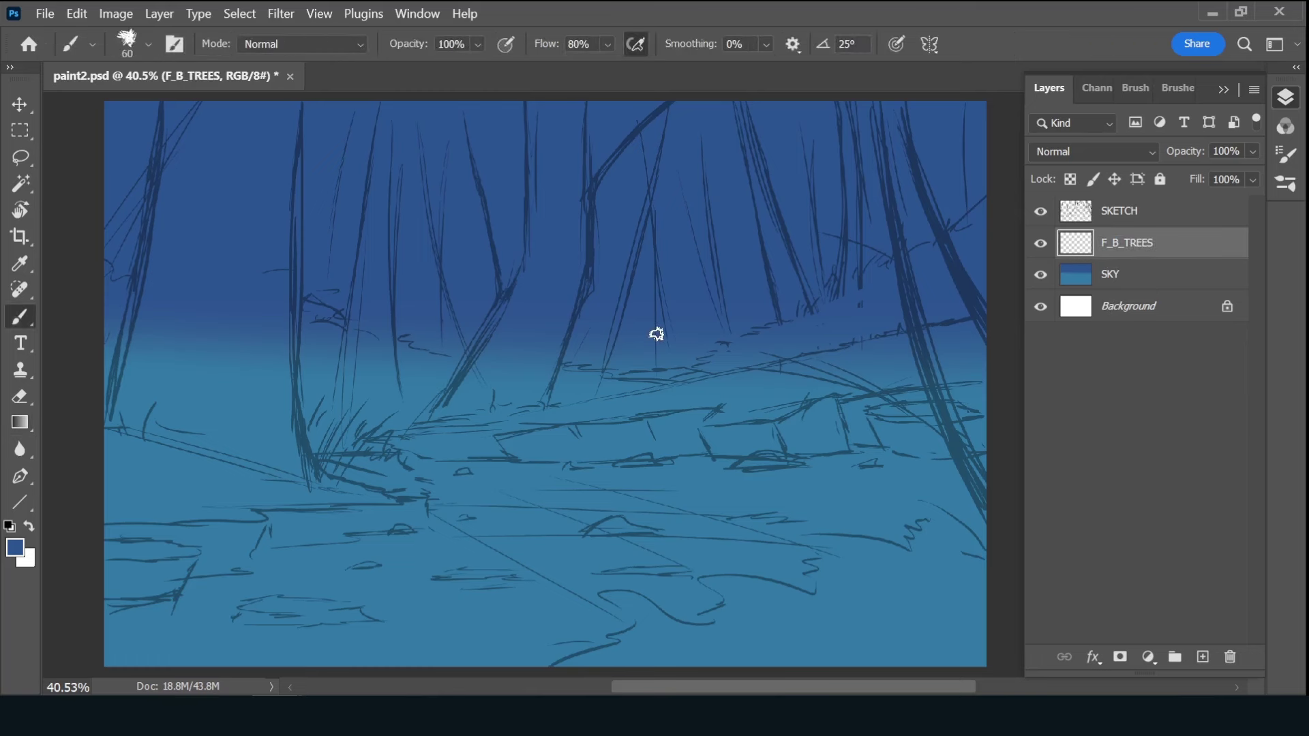
pyautogui.moveTo(701, 108); pyautogui.dragTo(702, 161)
pyautogui.moveTo(697, 94); pyautogui.dragTo(743, 375)
pyautogui.moveTo(643, 158); pyautogui.dragTo(670, 398)
pyautogui.moveTo(438, 286); pyautogui.dragTo(425, 403)
pyautogui.moveTo(354, 105); pyautogui.dragTo(300, 395)
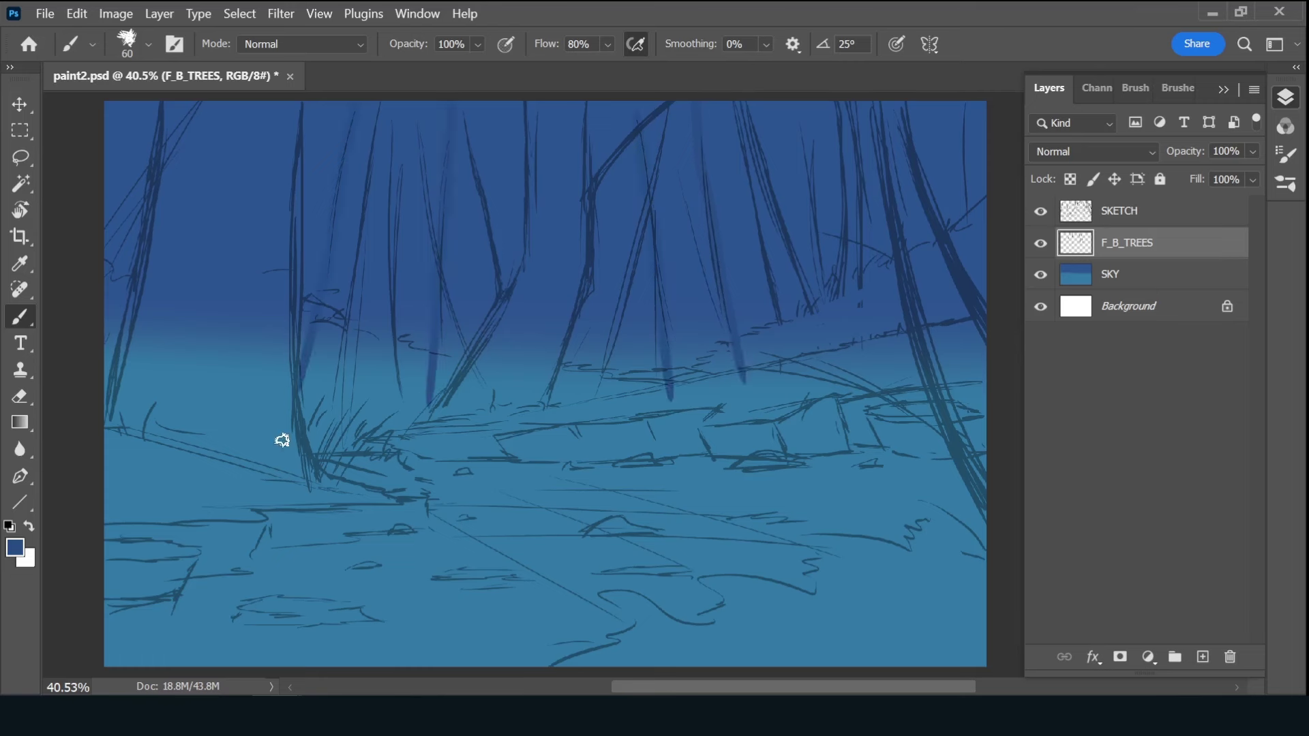
pyautogui.moveTo(802, 98); pyautogui.dragTo(861, 340)
pyautogui.moveTo(938, 102); pyautogui.dragTo(965, 351)
pyautogui.moveTo(131, 100); pyautogui.dragTo(108, 257)
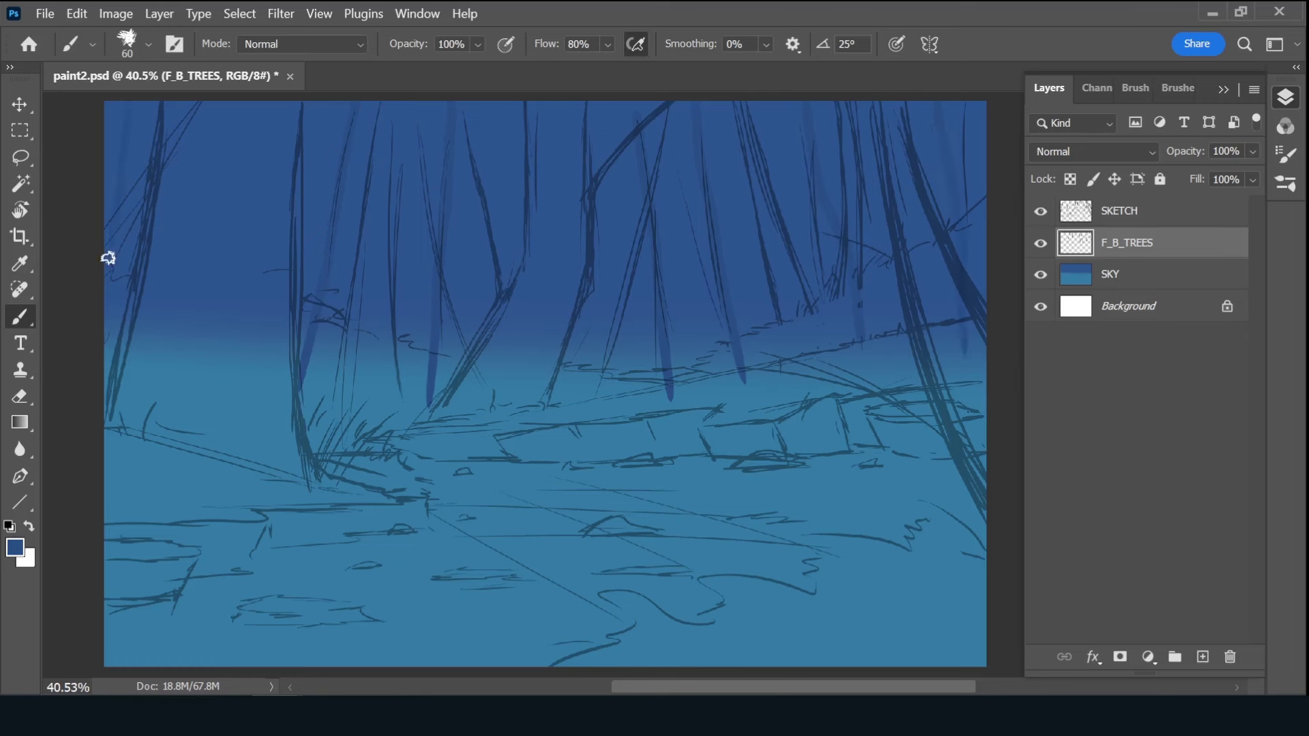
# - Dab a mottled leafy texture into the upper-left forest using a large textured brush preset
pyautogui.click(1178, 88)
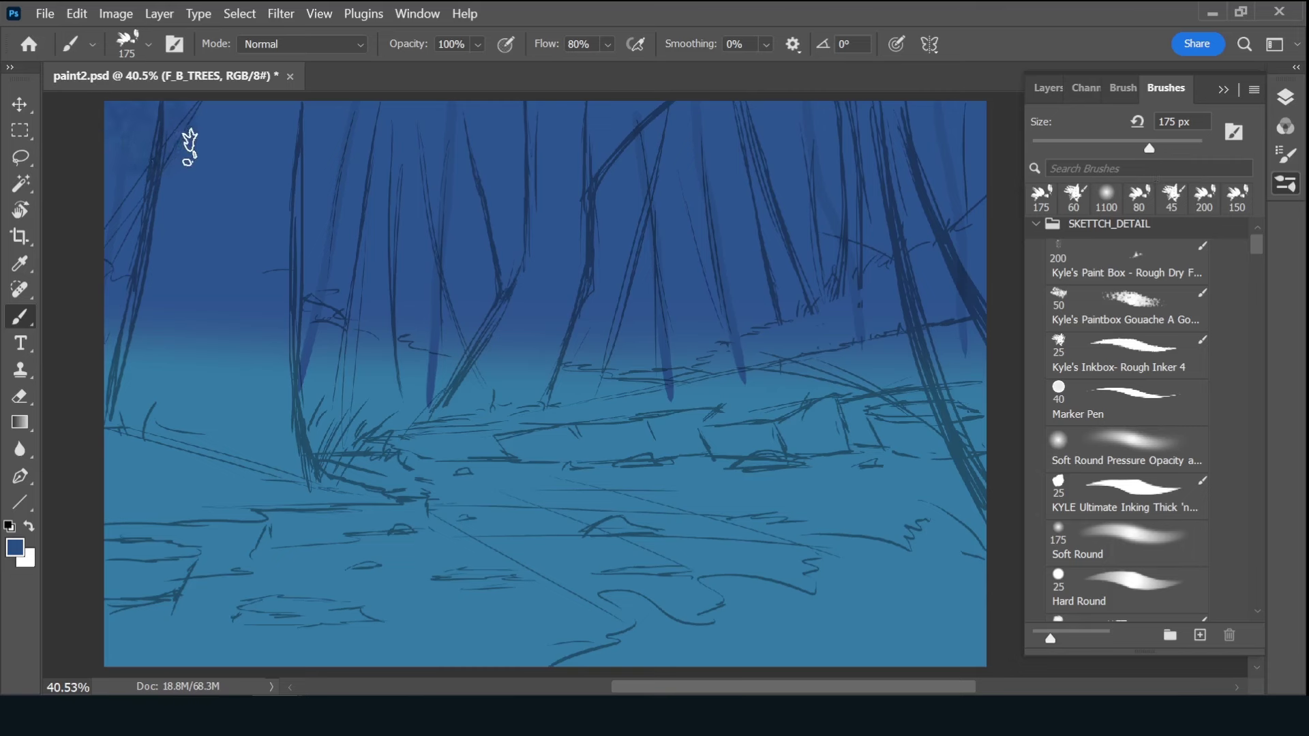
pyautogui.moveTo(189, 147); pyautogui.dragTo(161, 166)
pyautogui.moveTo(173, 179); pyautogui.dragTo(167, 183)
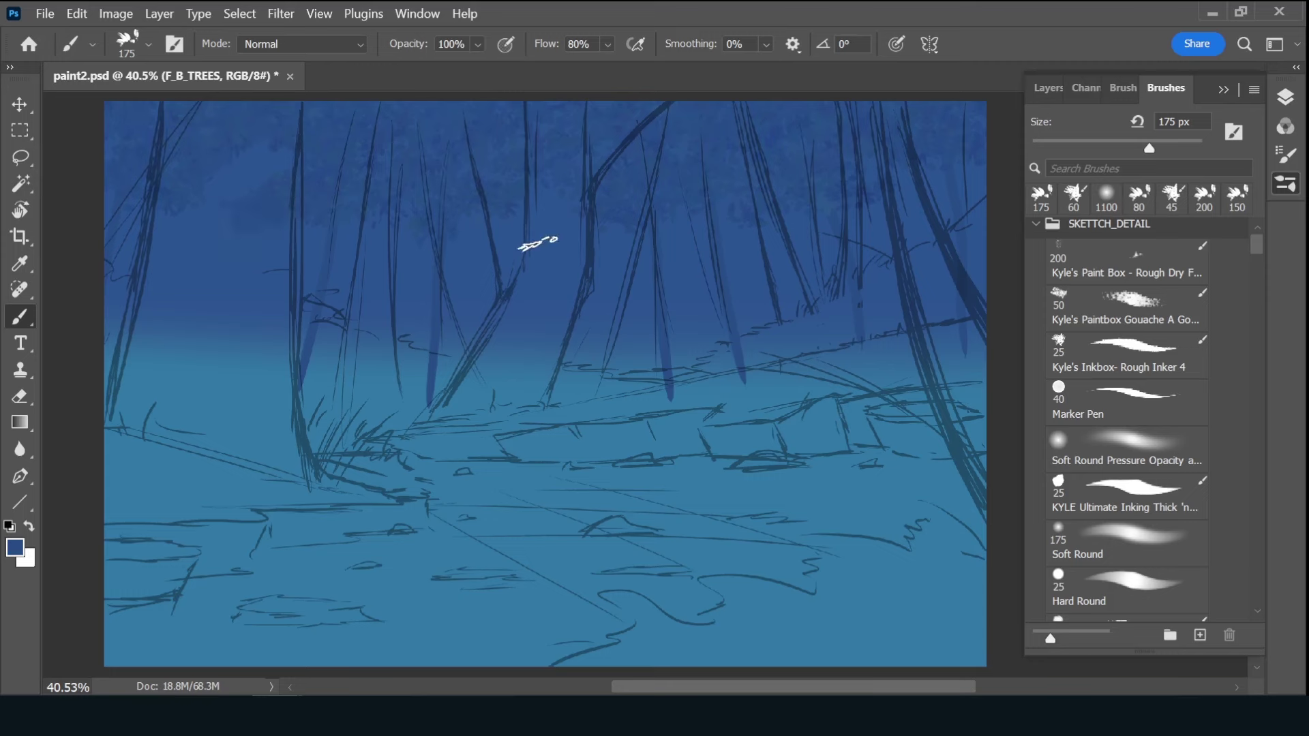
# - Choose a smaller brush preset and add a new layer named B_TREES
pyautogui.click(1172, 196)
pyautogui.click(1049, 88)
pyautogui.click(1203, 656)
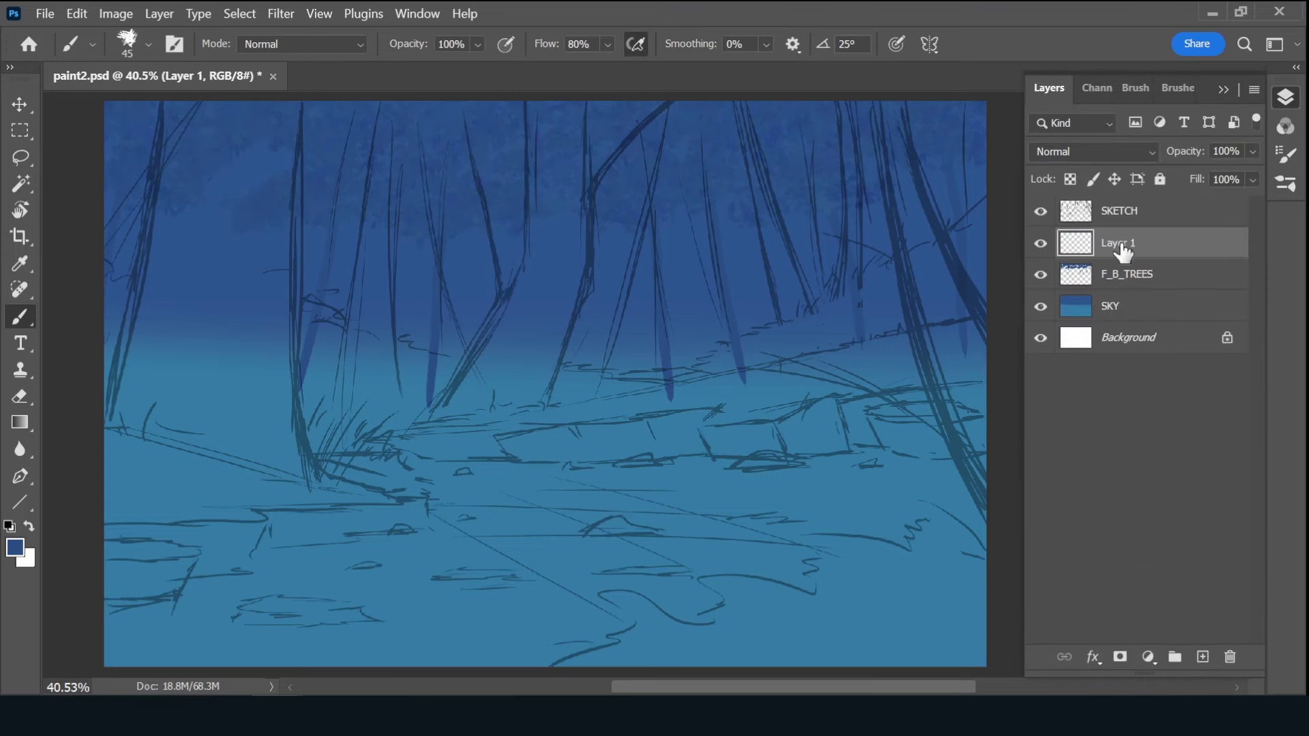
pyautogui.doubleClick(1113, 243)
pyautogui.write('_TREES')
pyautogui.press('Return')
# - Add a GRAD layer clipped to F_B_TREES, tint it with a blue gradient, then reselect B_TREES
pyautogui.click(1153, 274)
pyautogui.click(1203, 657)
pyautogui.keyDown('alt'); pyautogui.click(1137, 290); pyautogui.keyUp('alt')
pyautogui.doubleClick(1135, 276)
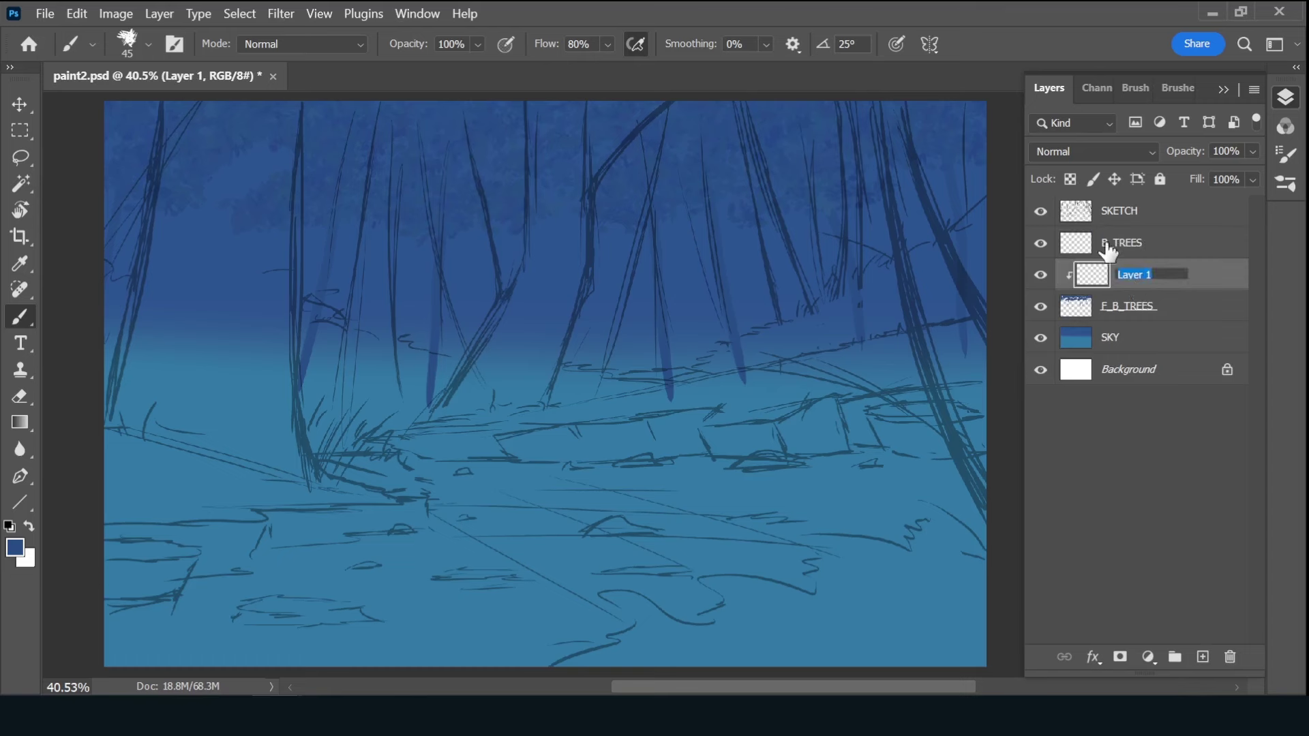
pyautogui.write('GRAD')
pyautogui.press('Return')
pyautogui.press('g')
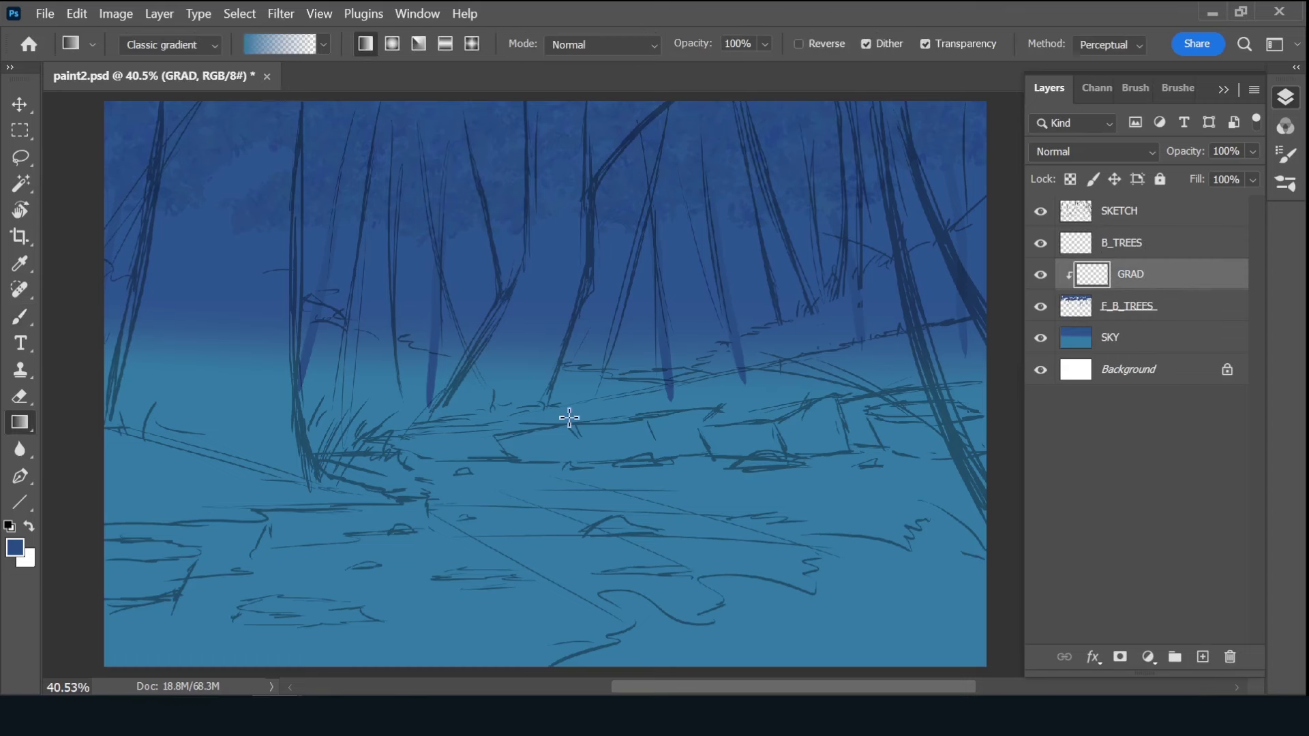
pyautogui.moveTo(570, 418); pyautogui.dragTo(596, 271)
pyautogui.click(1163, 257)
pyautogui.press('b')
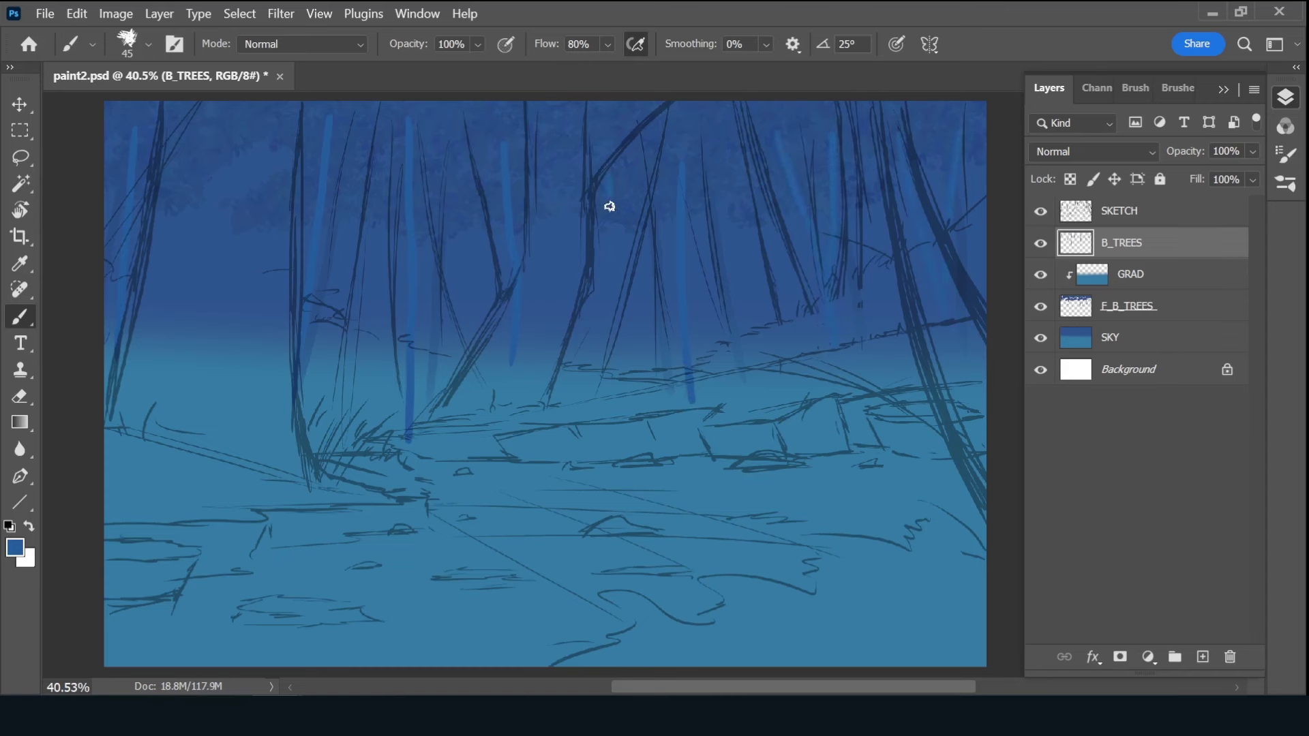
# - Switch to a larger leaf brush preset and enlarge the brush
pyautogui.click(1178, 88)
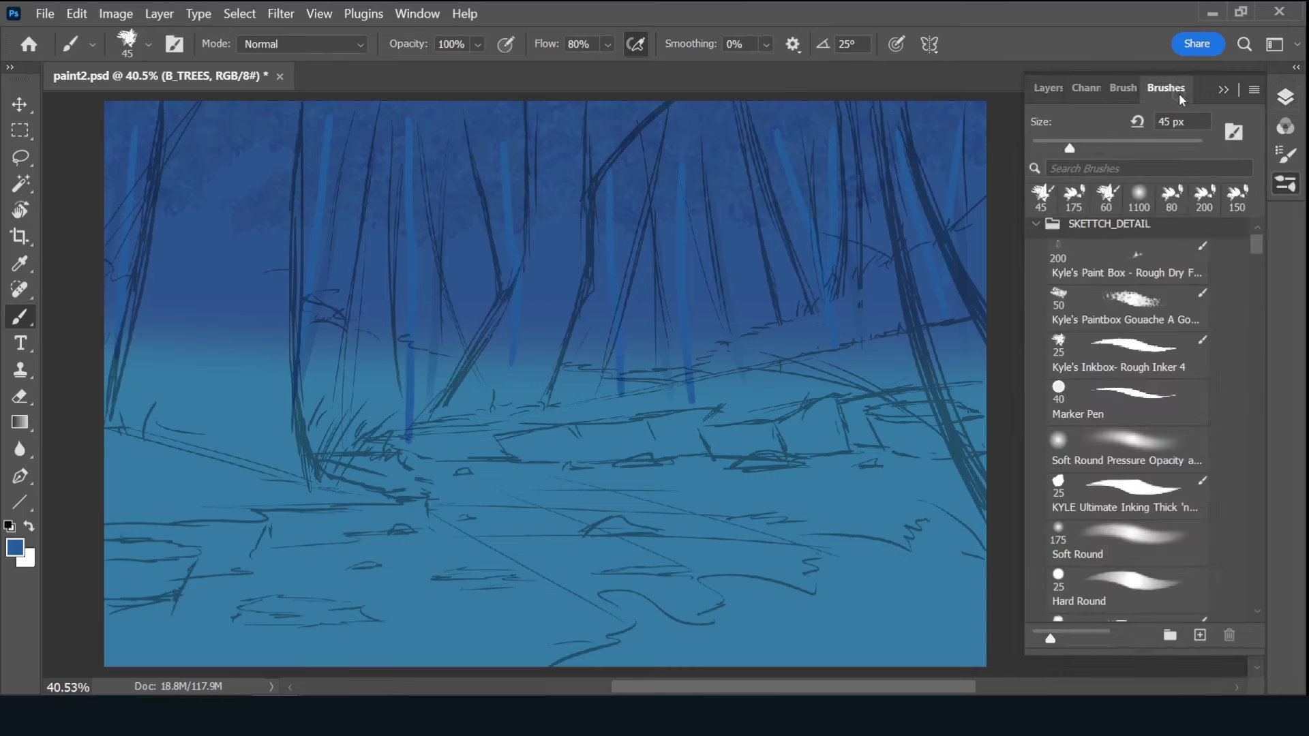
pyautogui.click(1169, 205)
pyautogui.click(1048, 88)
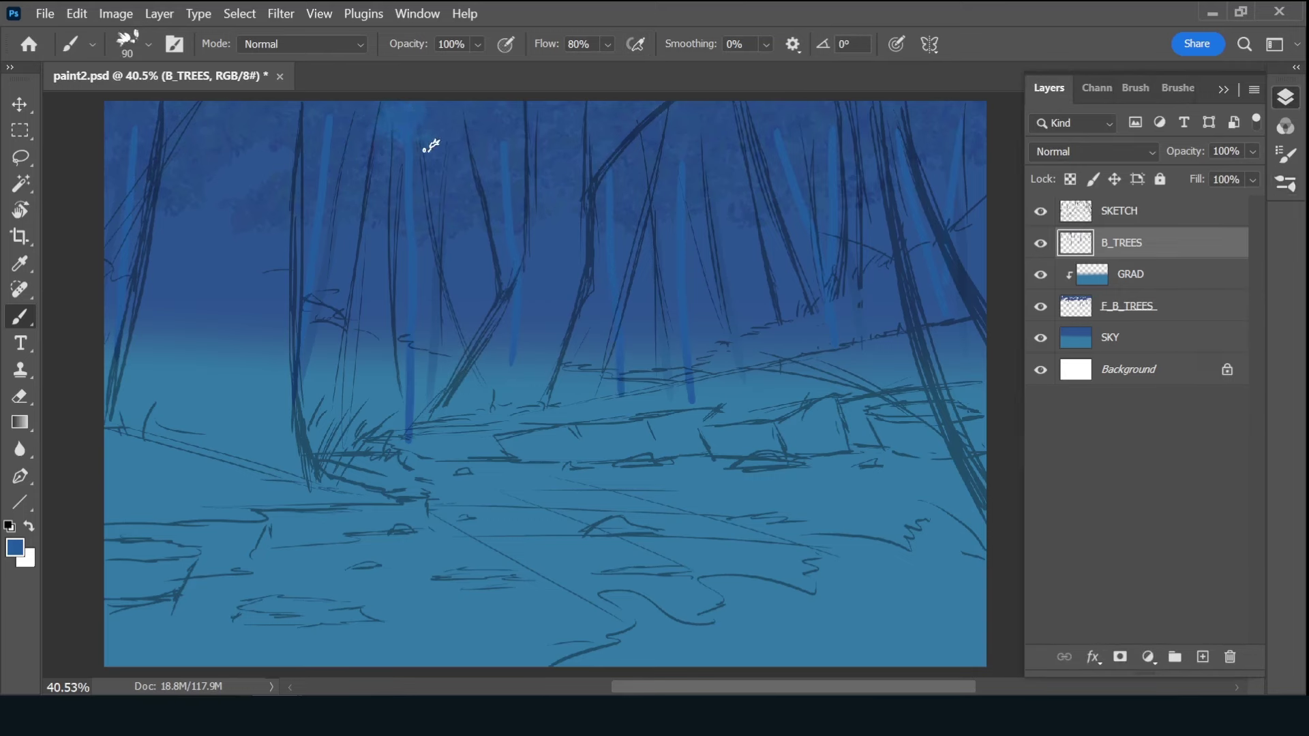
pyautogui.press(']')
pyautogui.press(']')
pyautogui.press(']')
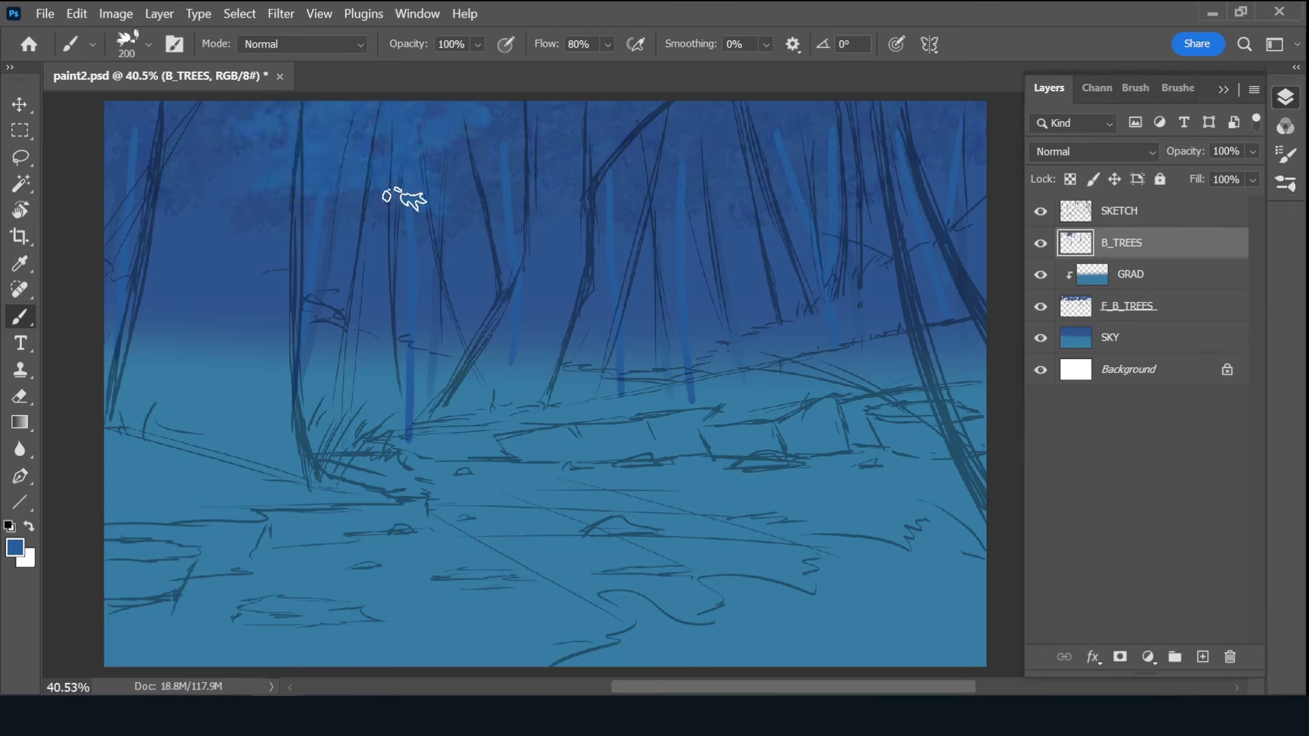
# - Sample and darken the blue, paint dark foliage over the upper trees, then add a layer
pyautogui.press('i')
pyautogui.click(439, 374)
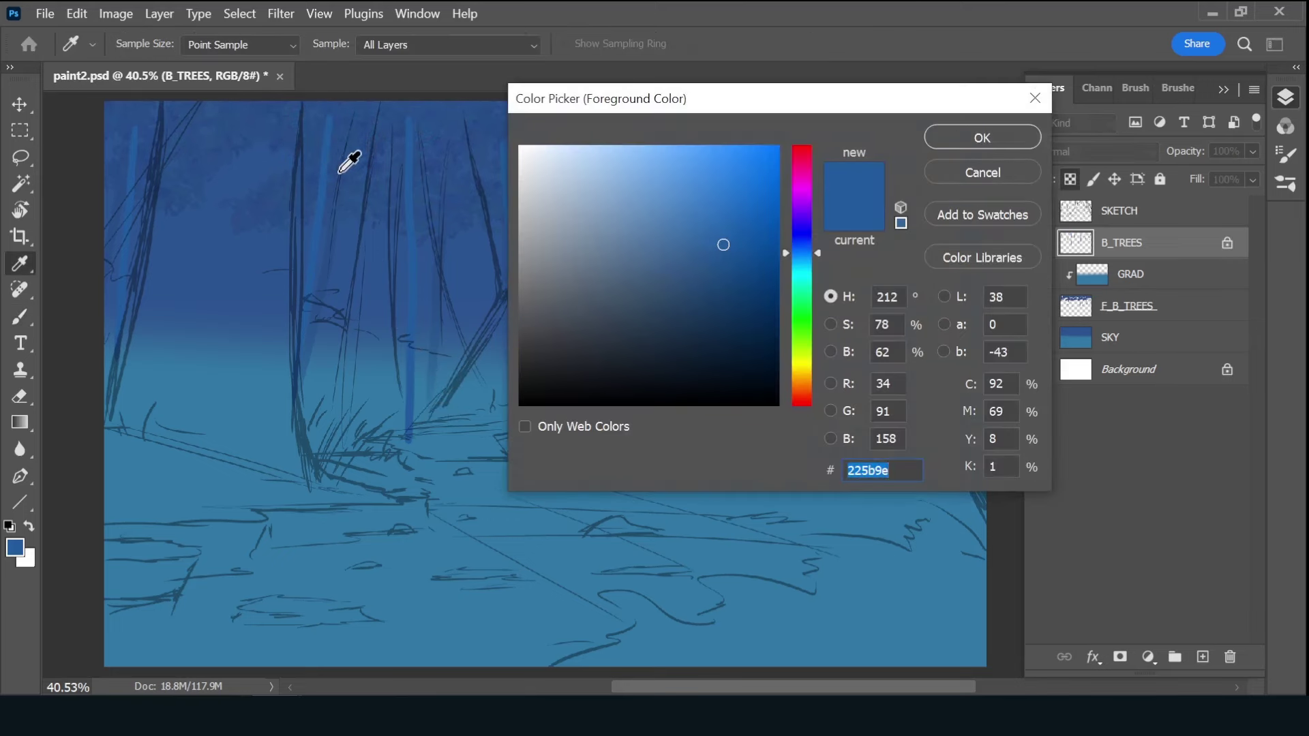
pyautogui.click(709, 272)
pyautogui.press('Return')
pyautogui.press('b')
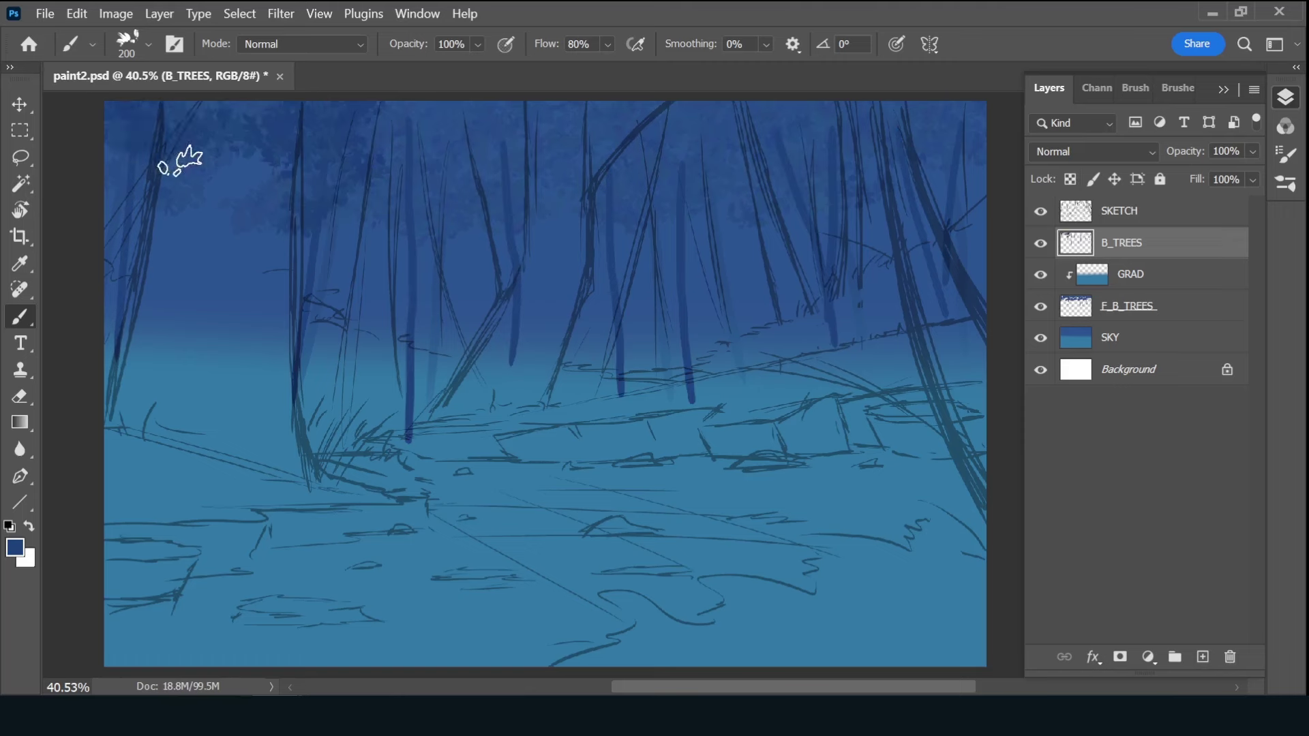
pyautogui.moveTo(181, 160)
pyautogui.mouseDown()
pyautogui.moveTo(181, 181)
pyautogui.moveTo(316, 199)
pyautogui.mouseUp()
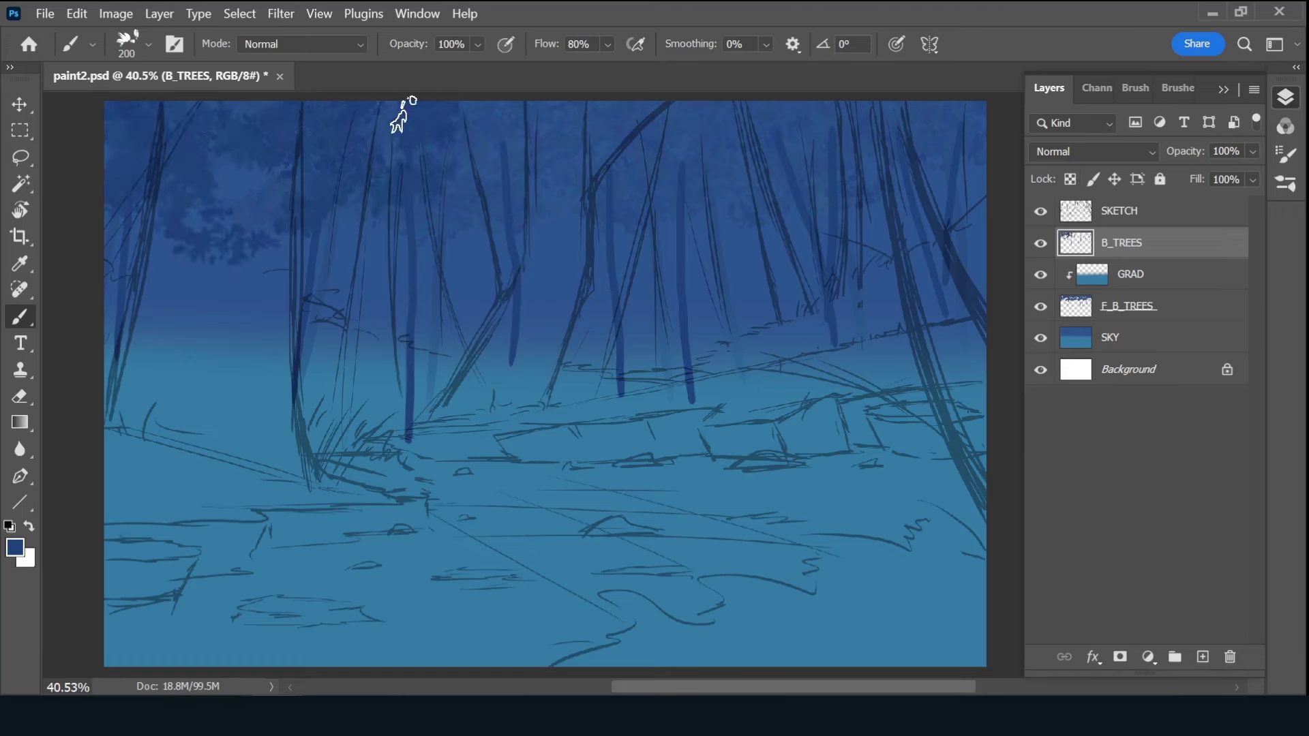
pyautogui.moveTo(402, 115)
pyautogui.mouseDown()
pyautogui.moveTo(503, 234)
pyautogui.moveTo(379, 109)
pyautogui.moveTo(545, 252)
pyautogui.moveTo(649, 132)
pyautogui.moveTo(1003, 95)
pyautogui.mouseUp()
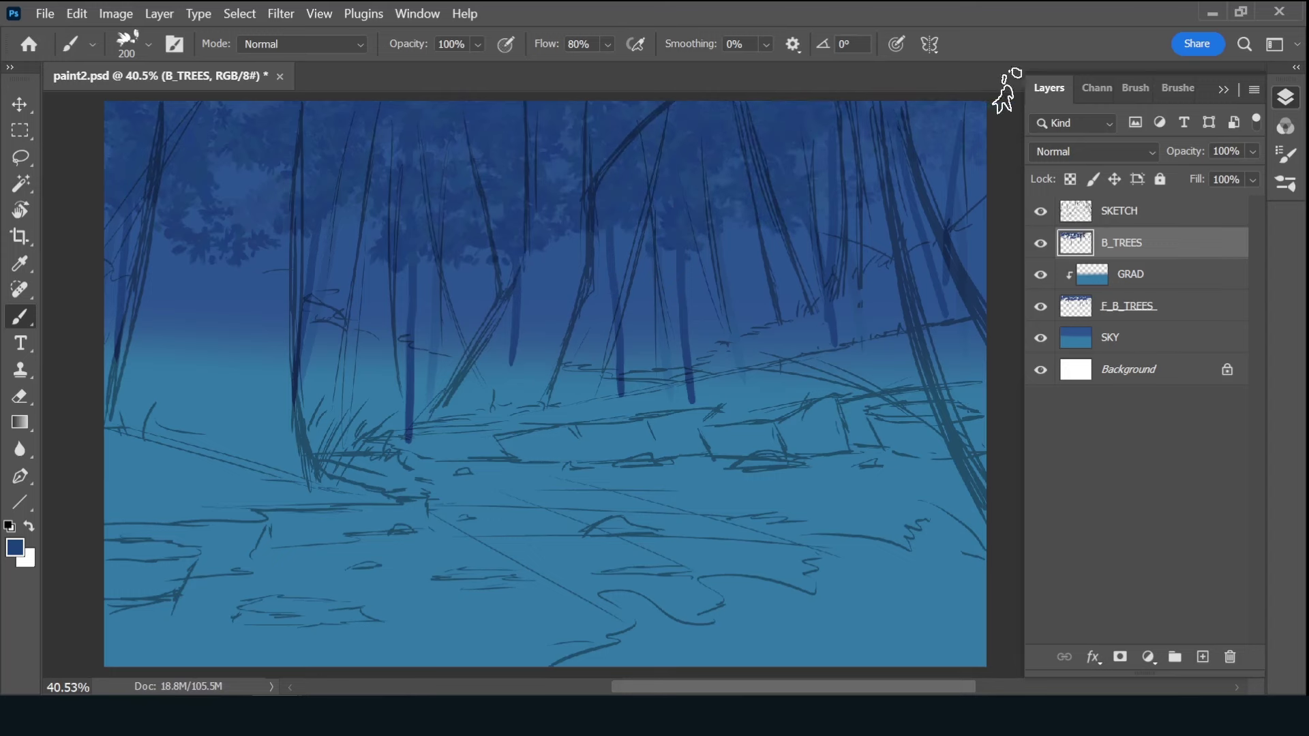
pyautogui.click(1203, 657)
# - Name the layer B_BUSH, pick a darker blue, and paint a dense bush band across the left and middle
pyautogui.doubleClick(1124, 243)
pyautogui.write('B_BUSH')
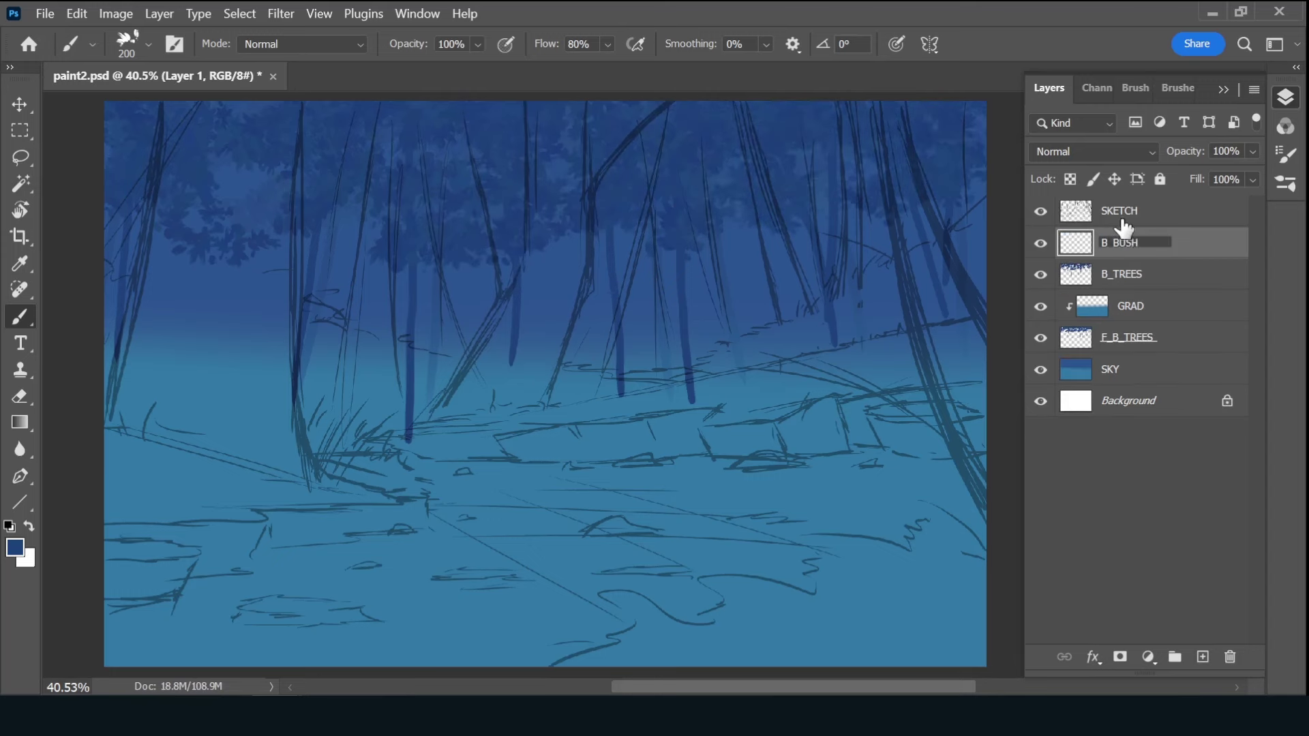
pyautogui.press('Return')
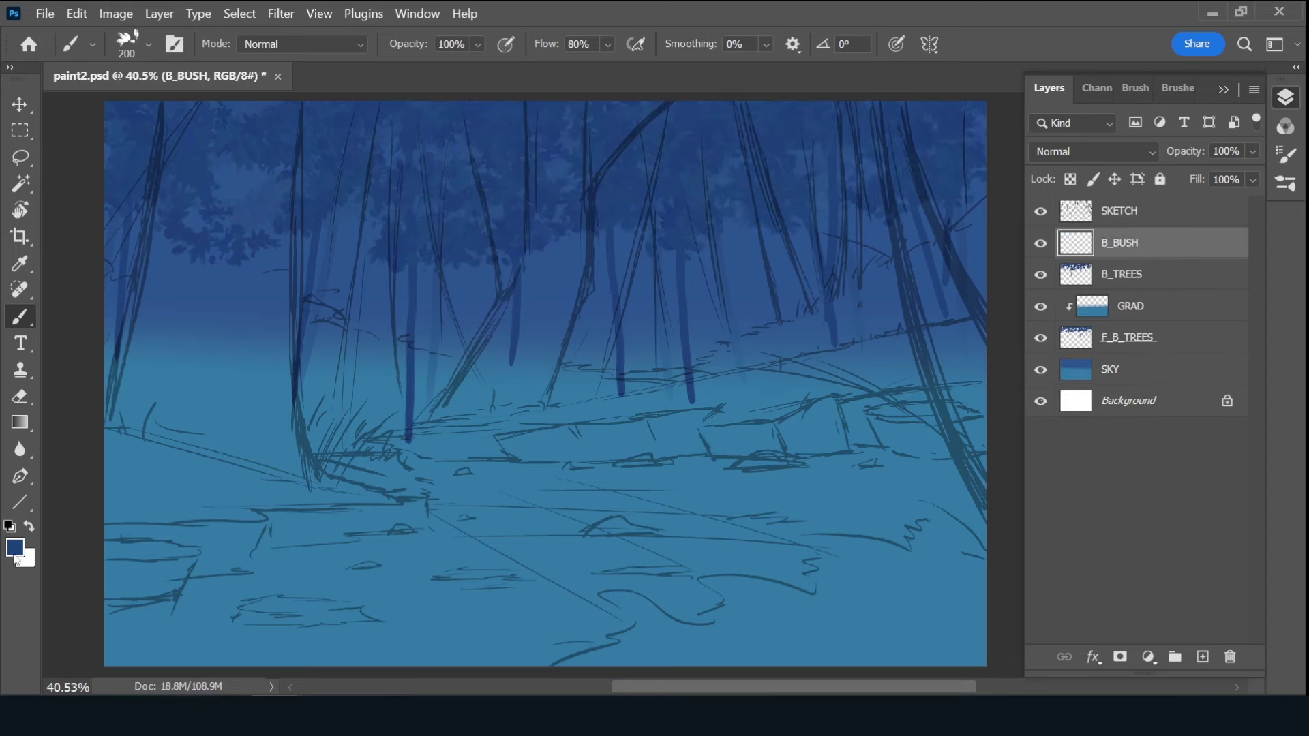
pyautogui.click(15, 549)
pyautogui.moveTo(720, 274); pyautogui.dragTo(730, 295)
pyautogui.press('Return')
pyautogui.press('b')
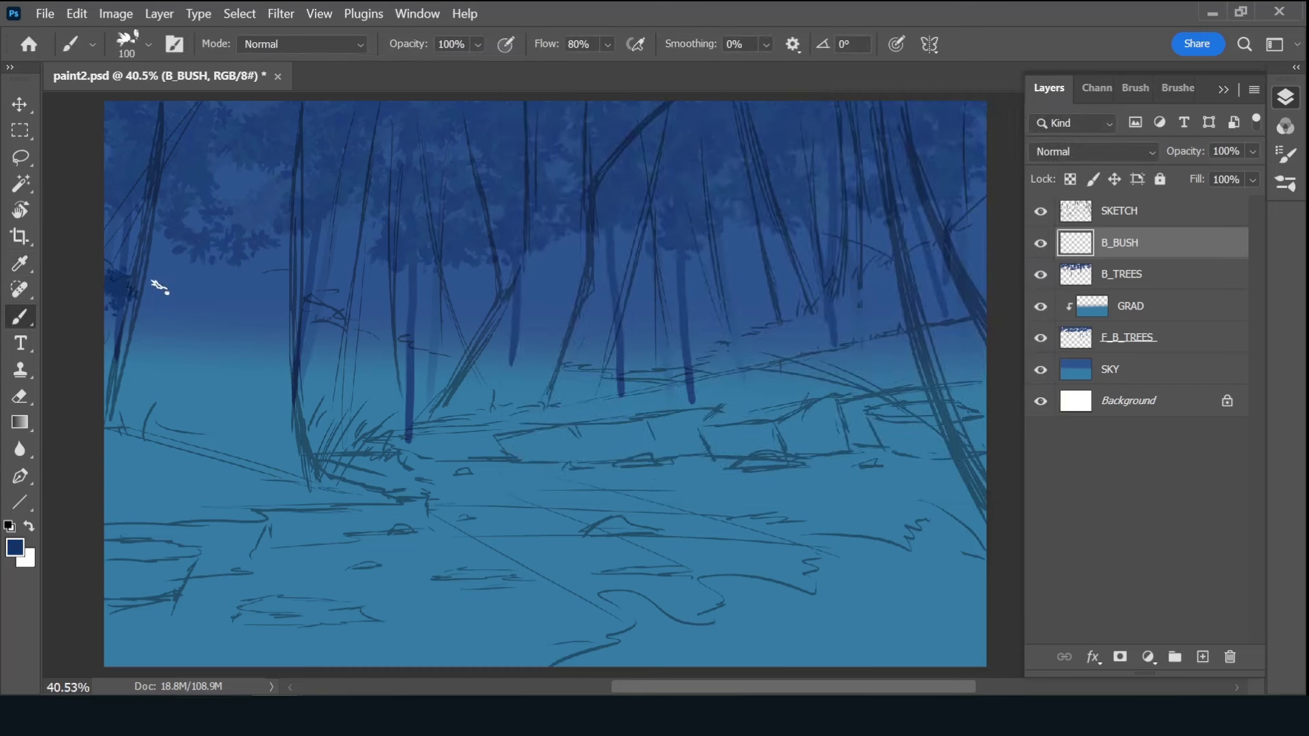
pyautogui.moveTo(120, 278)
pyautogui.mouseDown()
pyautogui.moveTo(117, 307)
pyautogui.moveTo(140, 339)
pyautogui.moveTo(210, 328)
pyautogui.moveTo(134, 403)
pyautogui.moveTo(342, 432)
pyautogui.moveTo(300, 330)
pyautogui.moveTo(329, 316)
pyautogui.moveTo(338, 364)
pyautogui.moveTo(94, 292)
pyautogui.moveTo(123, 374)
pyautogui.moveTo(272, 404)
pyautogui.moveTo(376, 368)
pyautogui.moveTo(532, 400)
pyautogui.moveTo(634, 375)
pyautogui.moveTo(746, 372)
pyautogui.mouseUp()
pyautogui.press(']')
pyautogui.press(']')
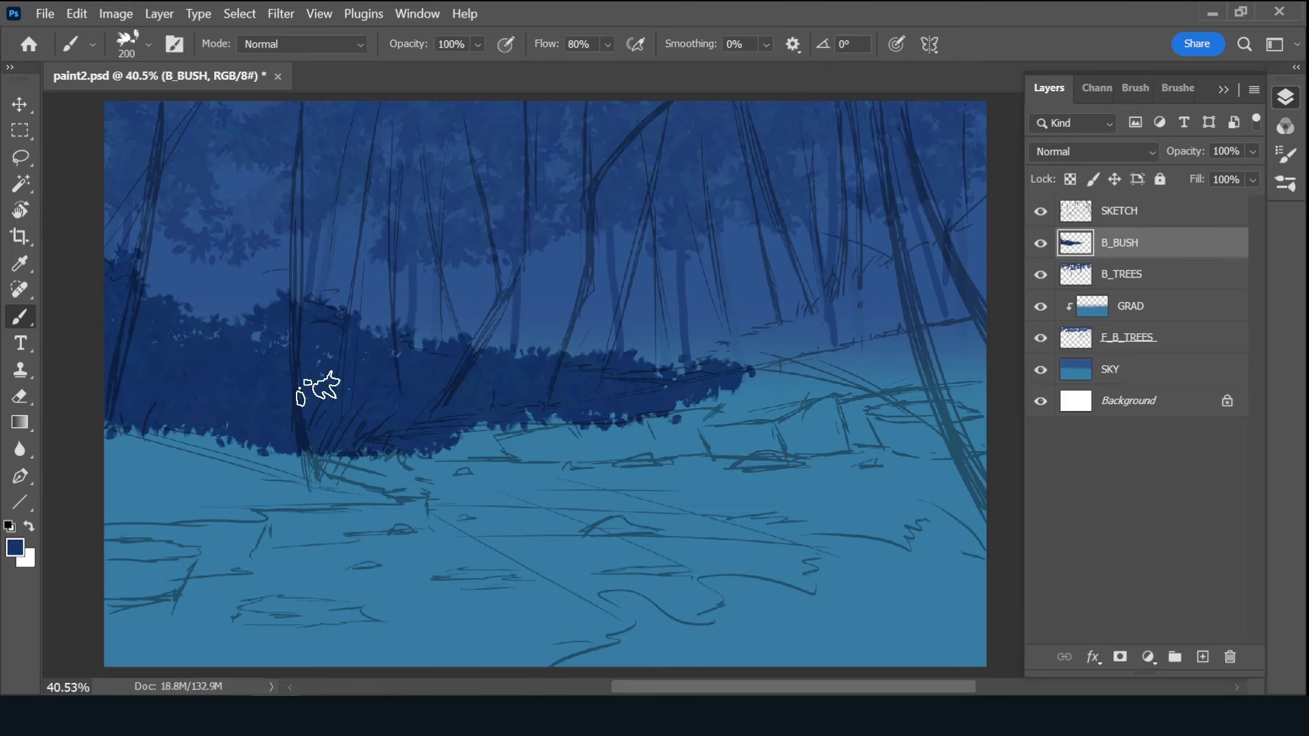
pyautogui.moveTo(277, 395)
pyautogui.mouseDown()
pyautogui.moveTo(468, 365)
pyautogui.moveTo(688, 385)
pyautogui.moveTo(859, 381)
pyautogui.mouseUp()
# - Choose a lighter teal-blue and paint bright cyan highlights into the left bushes
pyautogui.click(20, 551)
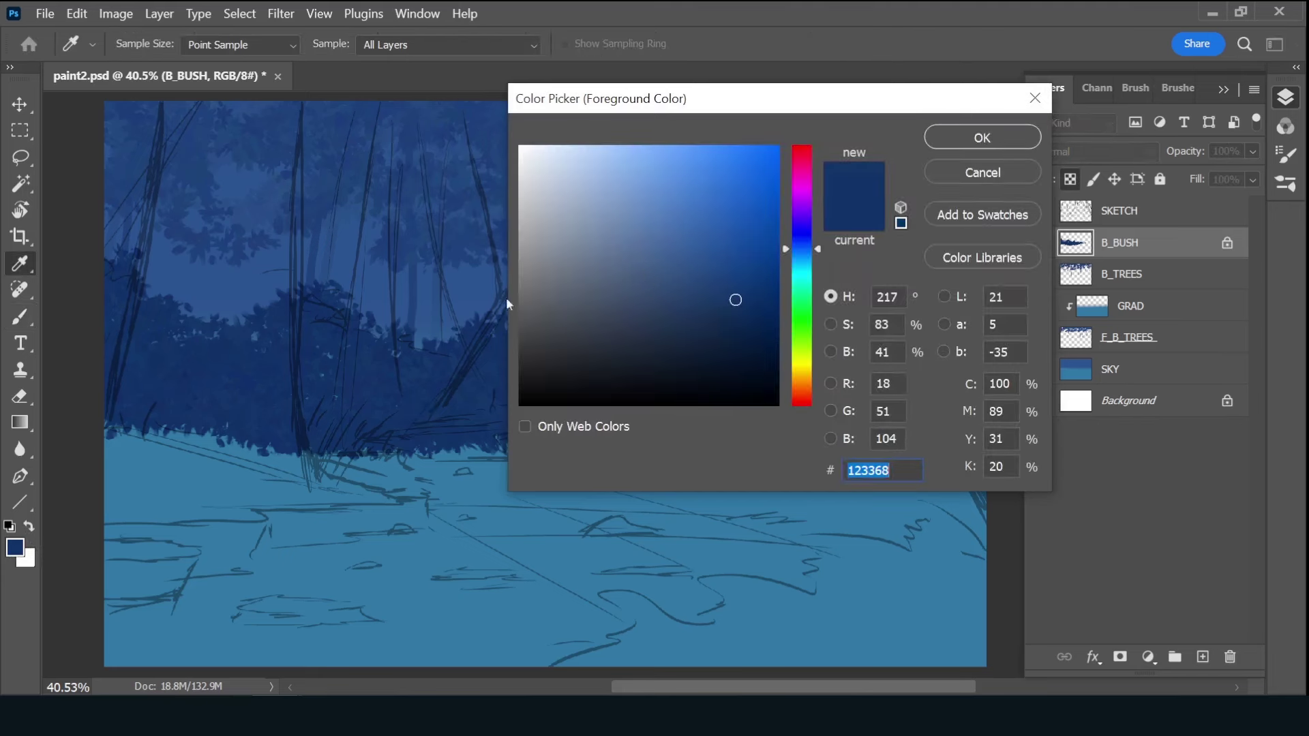
pyautogui.click(802, 263)
pyautogui.click(715, 265)
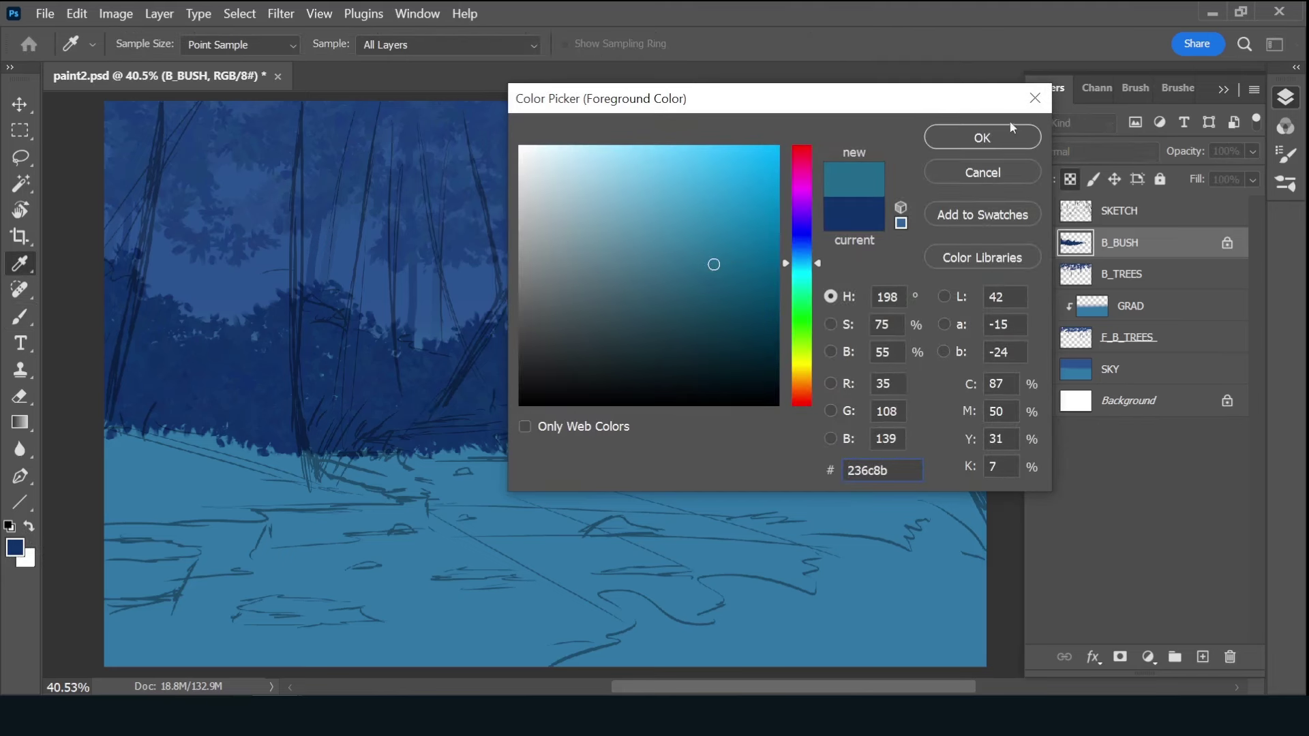
pyautogui.click(982, 137)
pyautogui.moveTo(330, 307)
pyautogui.mouseDown()
pyautogui.moveTo(336, 330)
pyautogui.moveTo(389, 317)
pyautogui.moveTo(321, 306)
pyautogui.moveTo(345, 336)
pyautogui.mouseUp()
pyautogui.moveTo(351, 272)
pyautogui.mouseDown()
pyautogui.moveTo(345, 357)
pyautogui.moveTo(270, 322)
pyautogui.moveTo(249, 357)
pyautogui.moveTo(275, 370)
pyautogui.moveTo(211, 362)
pyautogui.moveTo(286, 410)
pyautogui.mouseUp()
# - Hide SKETCH, set brush opacity to 50%, and brighten bushes at left, centre and right
pyautogui.click(1041, 211)
pyautogui.keyDown('alt'); pyautogui.click(322, 345); pyautogui.keyUp('alt')
pyautogui.press('5')
pyautogui.keyDown('alt'); pyautogui.click(349, 317); pyautogui.keyUp('alt')
pyautogui.moveTo(349, 317); pyautogui.dragTo(345, 379)
pyautogui.moveTo(480, 321)
pyautogui.mouseDown()
pyautogui.moveTo(504, 329)
pyautogui.moveTo(478, 375)
pyautogui.mouseUp()
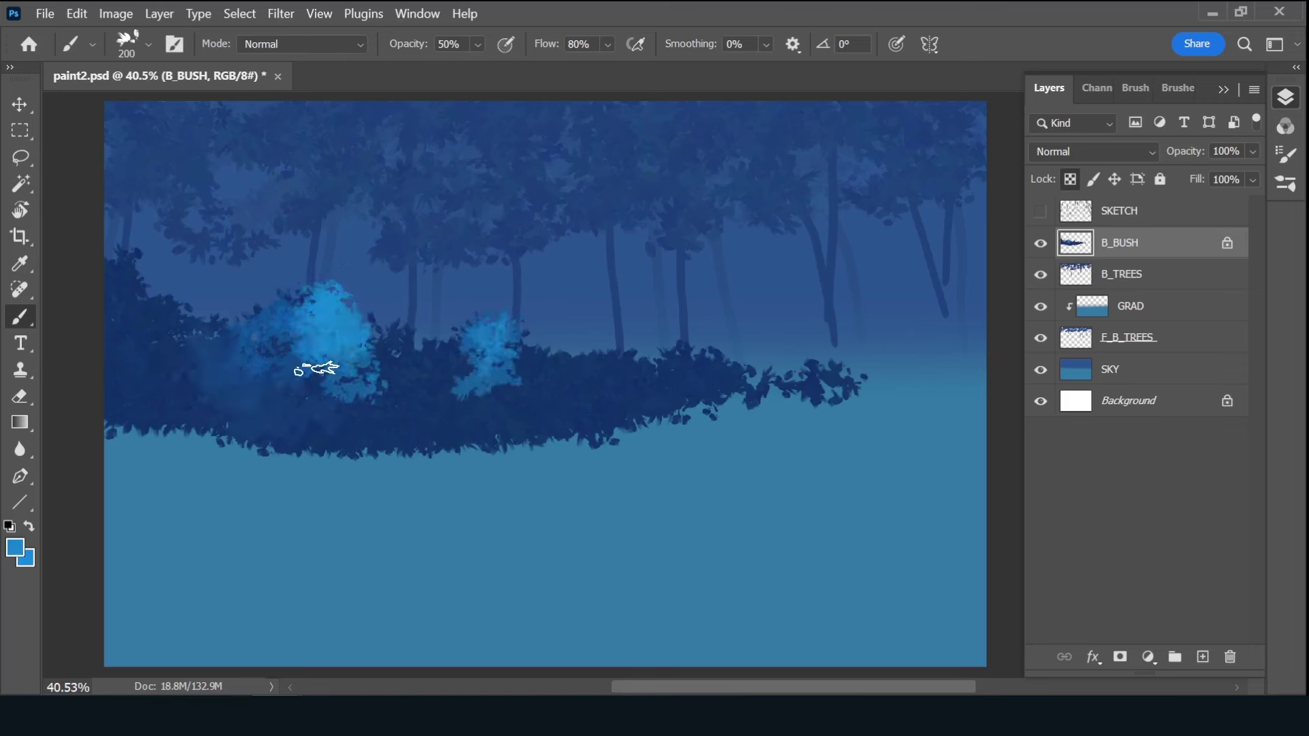
pyautogui.moveTo(119, 321)
pyautogui.mouseDown()
pyautogui.moveTo(140, 272)
pyautogui.moveTo(146, 351)
pyautogui.moveTo(109, 320)
pyautogui.moveTo(117, 282)
pyautogui.moveTo(125, 341)
pyautogui.moveTo(169, 370)
pyautogui.mouseUp()
# - Repaint the lower-left bush in mid-blue and brighten the middle bush
pyautogui.keyDown('alt'); pyautogui.click(189, 335); pyautogui.keyUp('alt')
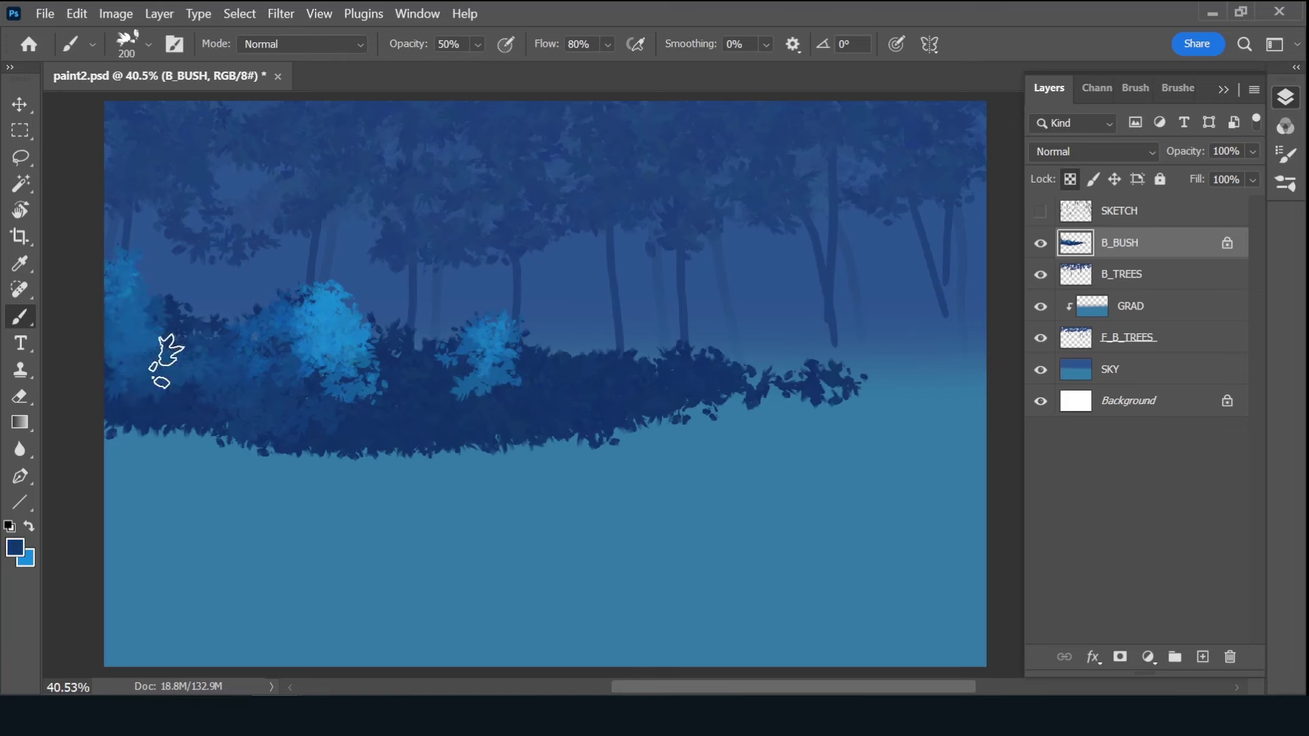
pyautogui.moveTo(163, 334)
pyautogui.mouseDown()
pyautogui.moveTo(161, 321)
pyautogui.moveTo(170, 396)
pyautogui.moveTo(202, 395)
pyautogui.mouseUp()
pyautogui.keyDown('alt'); pyautogui.click(175, 379); pyautogui.keyUp('alt')
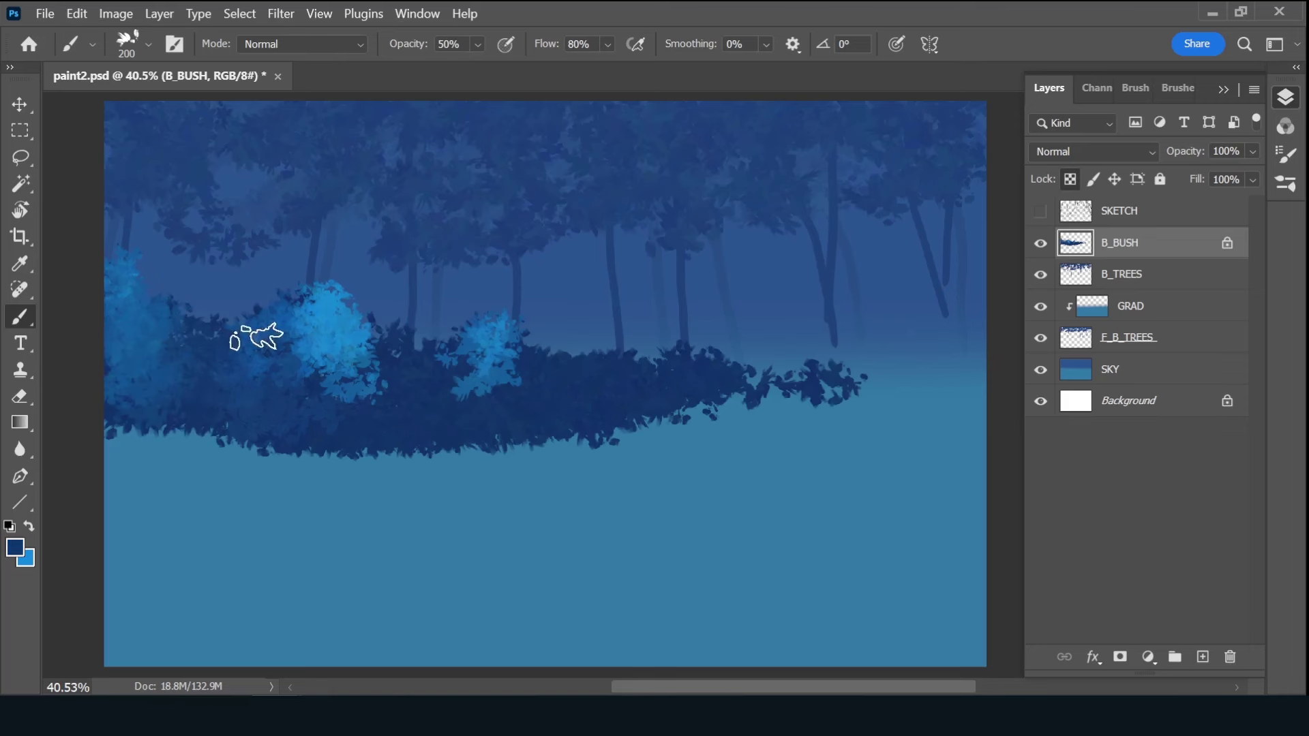
pyautogui.keyDown('alt'); pyautogui.click(362, 373); pyautogui.keyUp('alt')
pyautogui.moveTo(361, 373)
pyautogui.mouseDown()
pyautogui.moveTo(300, 409)
pyautogui.moveTo(402, 402)
pyautogui.moveTo(345, 296)
pyautogui.moveTo(374, 350)
pyautogui.moveTo(334, 377)
pyautogui.mouseUp()
pyautogui.moveTo(504, 341)
pyautogui.mouseDown()
pyautogui.moveTo(511, 320)
pyautogui.moveTo(447, 371)
pyautogui.moveTo(369, 400)
pyautogui.moveTo(535, 375)
pyautogui.moveTo(473, 409)
pyautogui.mouseUp()
# - Fill the middle bush with bright blue, then blend and mute the left-middle and middle patches
pyautogui.keyDown('alt'); pyautogui.click(437, 402); pyautogui.keyUp('alt')
pyautogui.keyDown('alt'); pyautogui.click(500, 343); pyautogui.keyUp('alt')
pyautogui.moveTo(500, 343)
pyautogui.mouseDown()
pyautogui.moveTo(540, 337)
pyautogui.moveTo(482, 330)
pyautogui.moveTo(600, 372)
pyautogui.moveTo(634, 361)
pyautogui.moveTo(586, 410)
pyautogui.moveTo(716, 365)
pyautogui.mouseUp()
pyautogui.keyDown('alt'); pyautogui.click(541, 389); pyautogui.keyUp('alt')
pyautogui.moveTo(358, 379)
pyautogui.mouseDown()
pyautogui.moveTo(254, 359)
pyautogui.moveTo(301, 389)
pyautogui.moveTo(211, 395)
pyautogui.moveTo(217, 362)
pyautogui.moveTo(403, 365)
pyautogui.mouseUp()
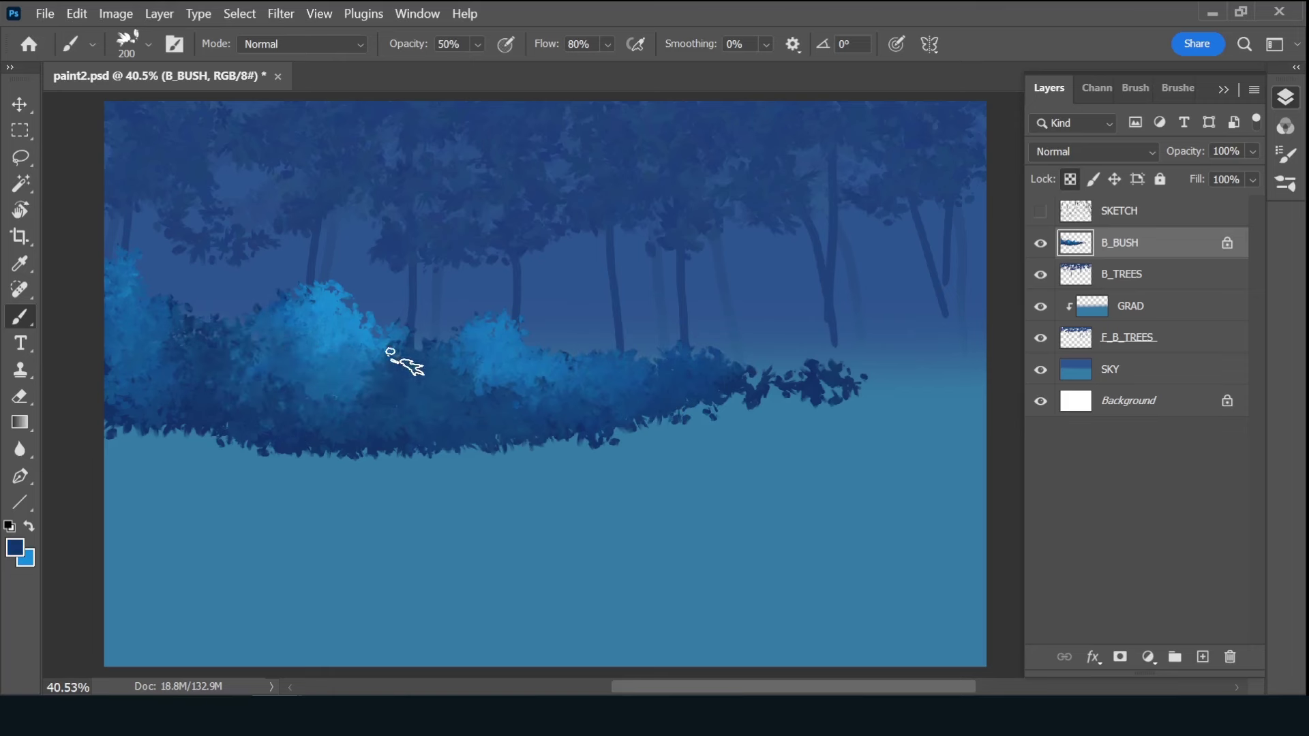
pyautogui.moveTo(336, 388); pyautogui.dragTo(352, 319)
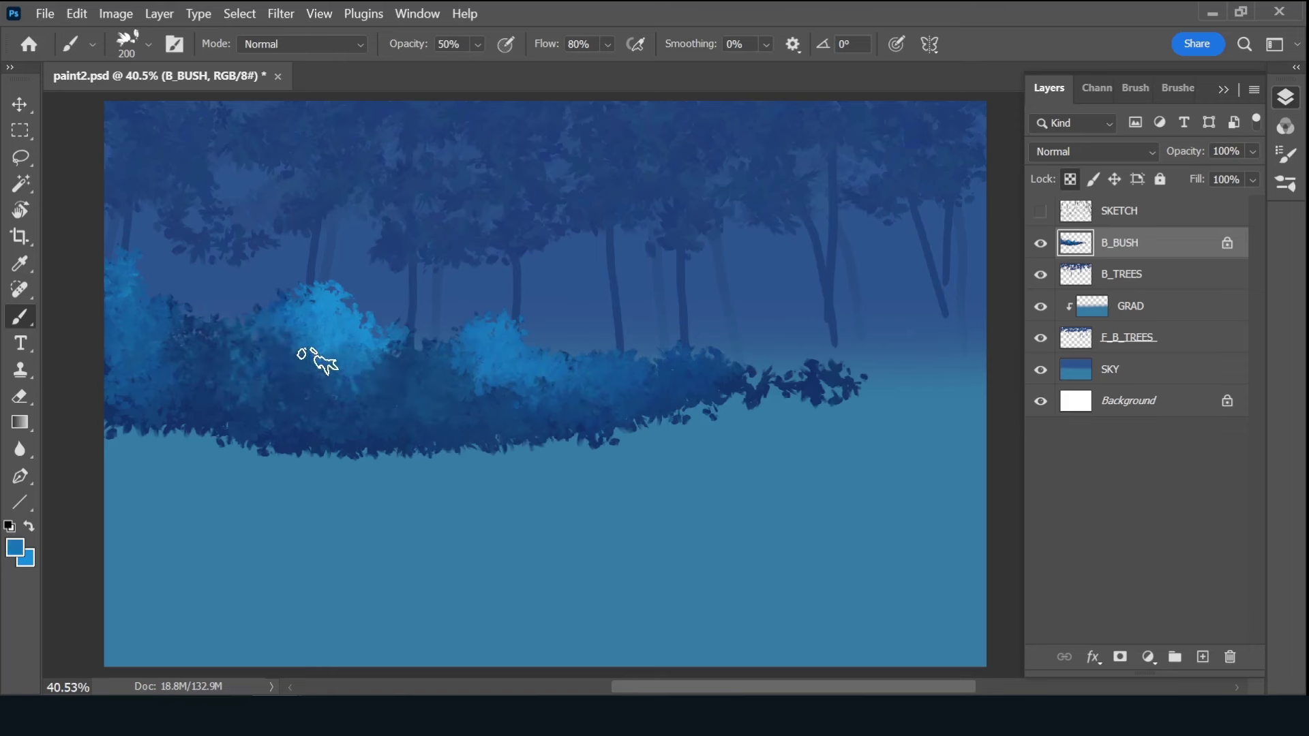
pyautogui.moveTo(316, 360); pyautogui.dragTo(374, 355)
pyautogui.moveTo(455, 371)
pyautogui.mouseDown()
pyautogui.moveTo(476, 395)
pyautogui.moveTo(511, 336)
pyautogui.moveTo(512, 382)
pyautogui.moveTo(612, 344)
pyautogui.mouseUp()
pyautogui.keyDown('alt'); pyautogui.click(511, 336); pyautogui.keyUp('alt')
# - Save the file, show SKETCH again, and add a new layer named B_TREES_2
pyautogui.hotkey('ctrl', 's')
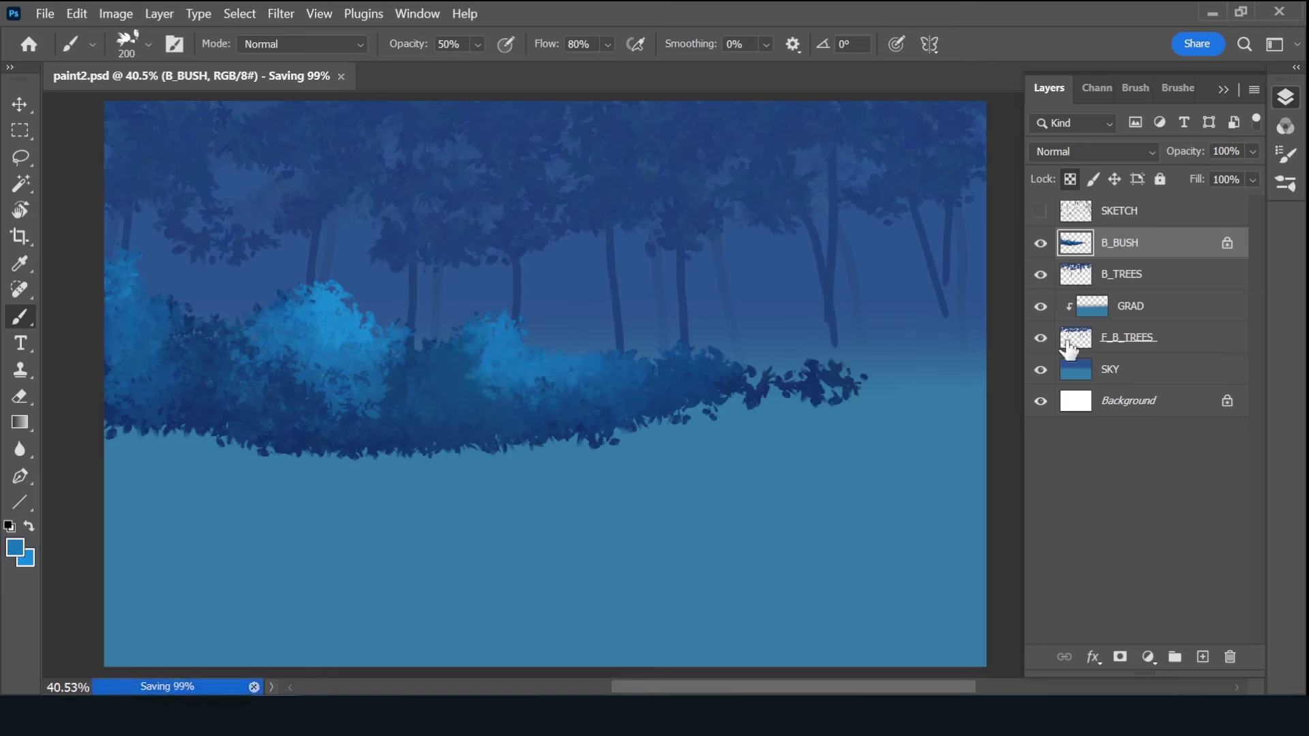
pyautogui.click(1040, 211)
pyautogui.click(1203, 657)
pyautogui.doubleClick(1118, 242)
pyautogui.write('B_TREES 2')
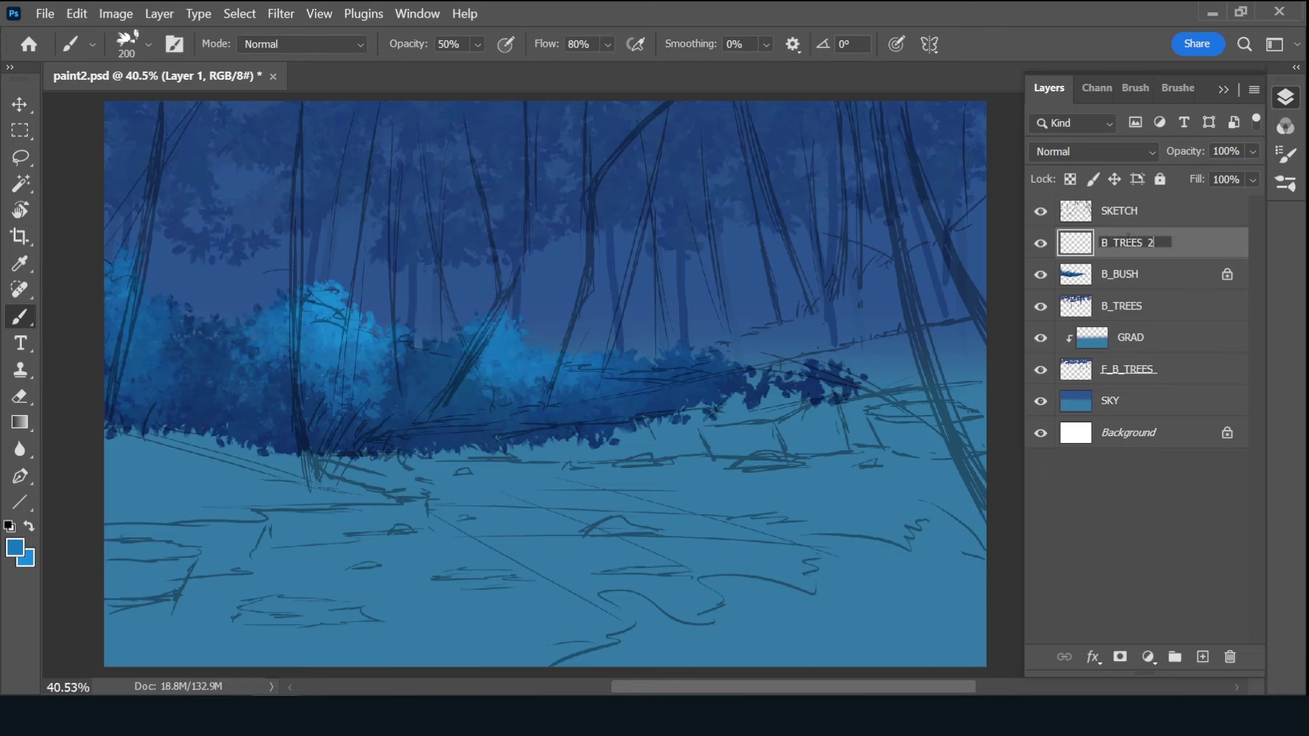
pyautogui.press('Return')
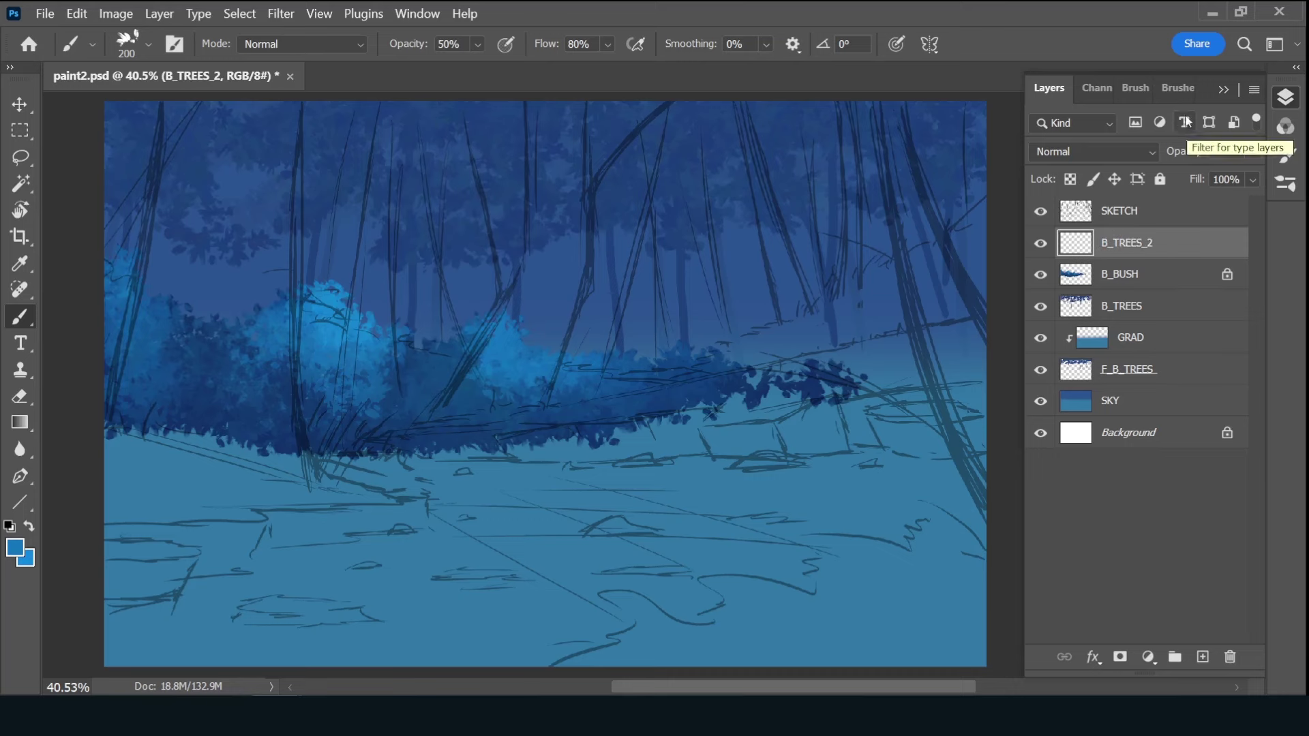
# - Choose a textured brush preset and a darker blue for the trunks
pyautogui.click(1177, 87)
pyautogui.click(1125, 354)
pyautogui.click(1048, 87)
pyautogui.click(23, 550)
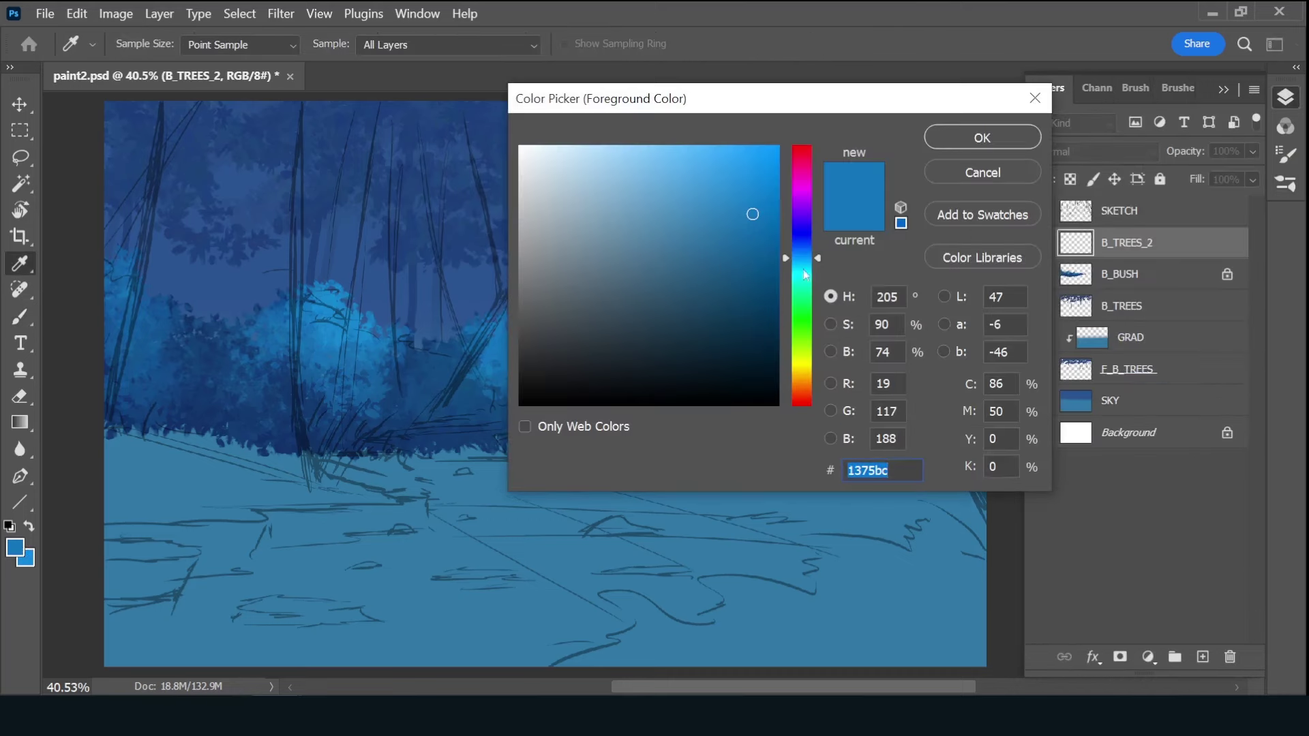
pyautogui.moveTo(687, 294); pyautogui.dragTo(684, 307)
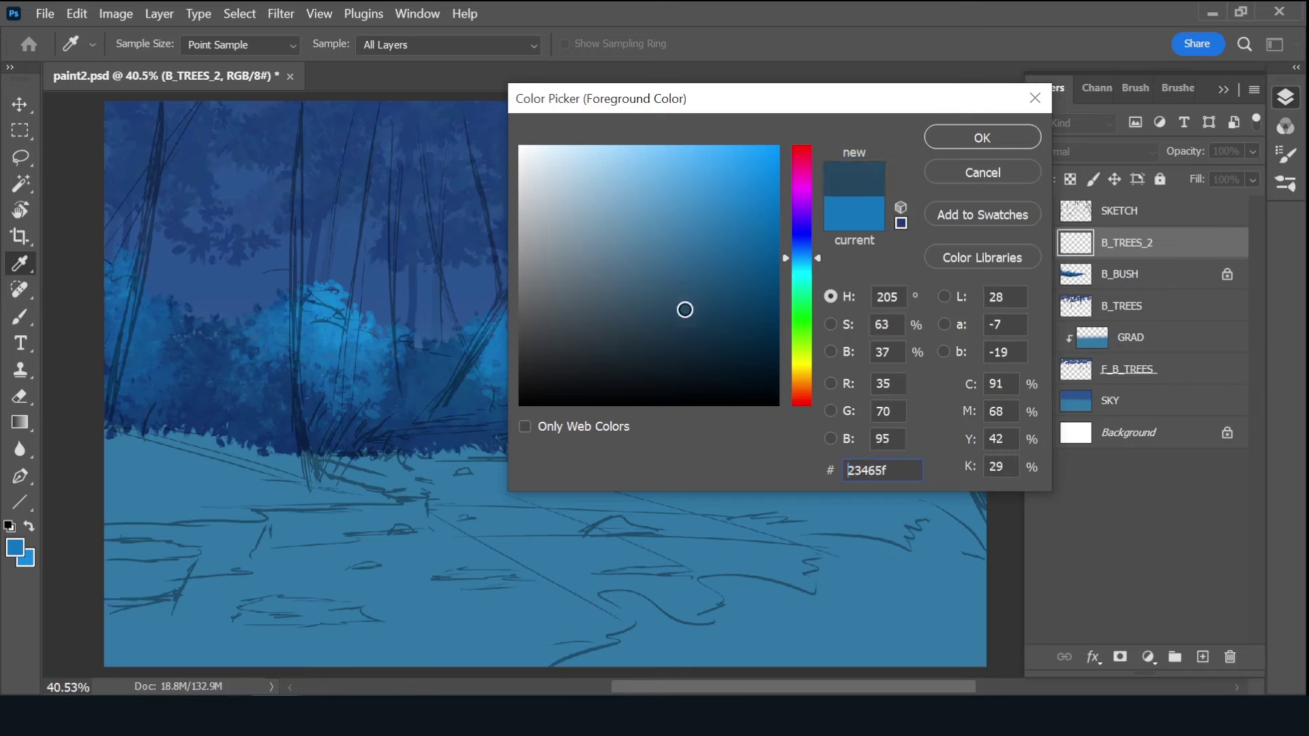
pyautogui.press('Return')
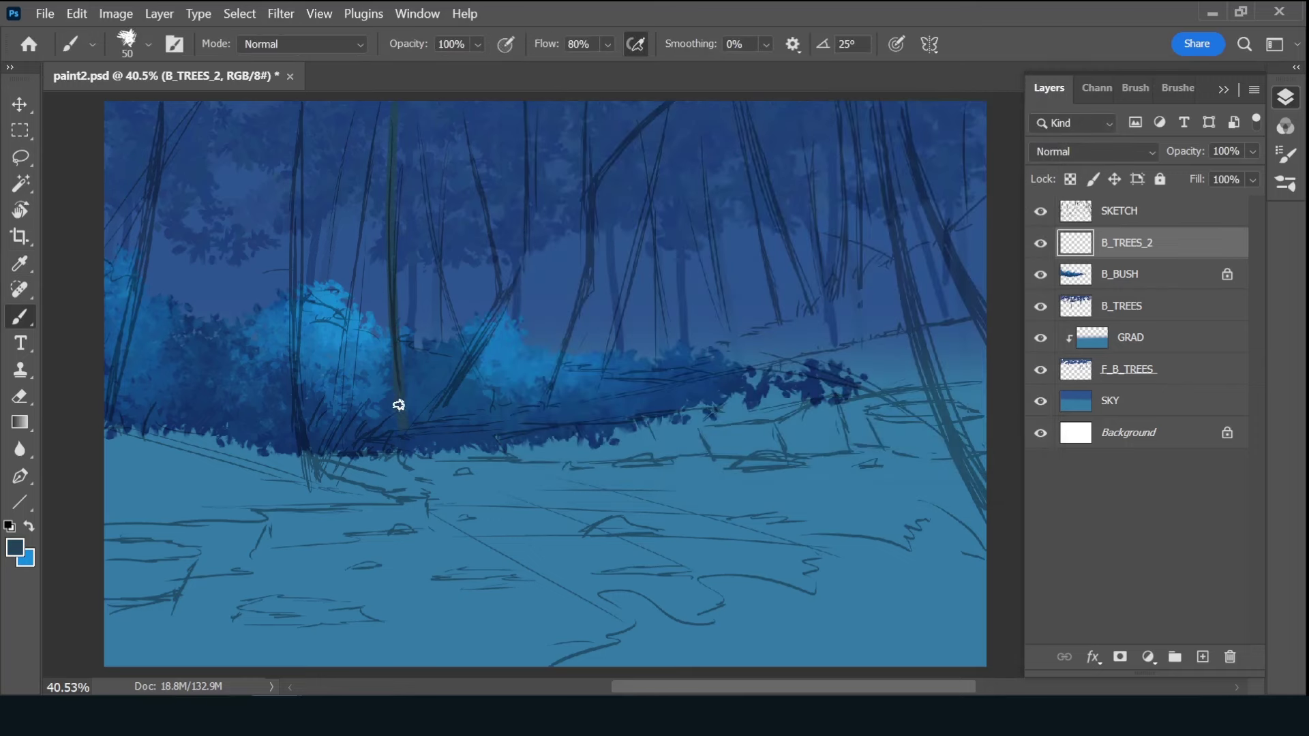
# - Paint dark trunks through the bushes at centre-left, the left edge, and the right
pyautogui.moveTo(383, 111)
pyautogui.mouseDown()
pyautogui.moveTo(347, 368)
pyautogui.moveTo(371, 368)
pyautogui.moveTo(382, 336)
pyautogui.moveTo(380, 253)
pyautogui.mouseUp()
pyautogui.moveTo(382, 128); pyautogui.dragTo(323, 453)
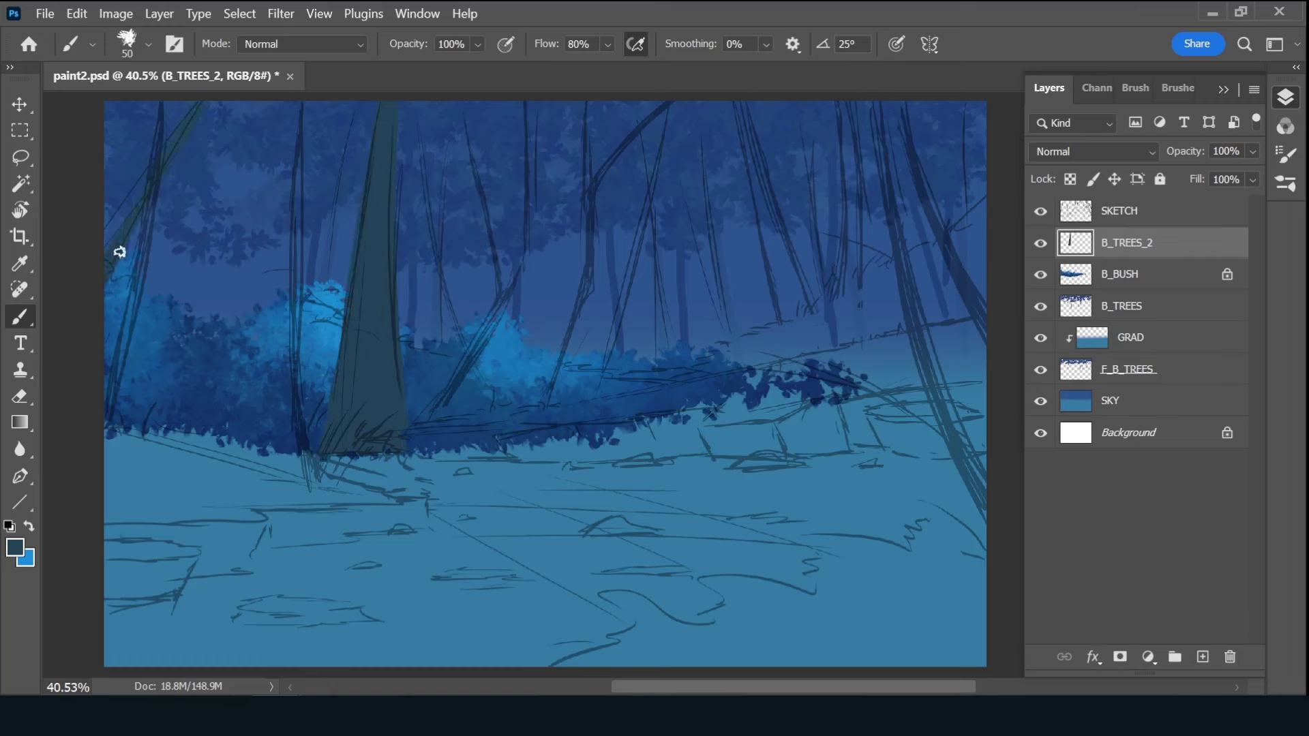
pyautogui.moveTo(119, 252); pyautogui.dragTo(109, 300)
pyautogui.moveTo(183, 153); pyautogui.dragTo(118, 281)
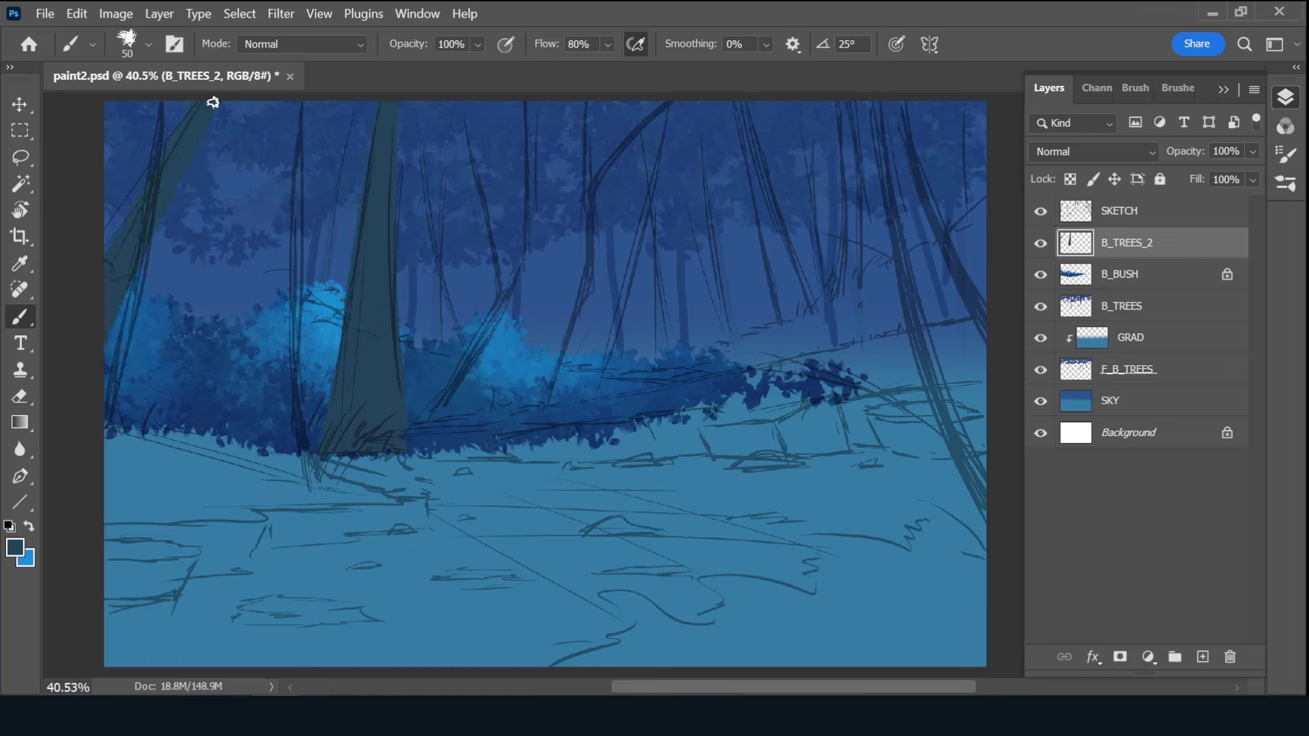
pyautogui.moveTo(772, 215); pyautogui.dragTo(784, 348)
pyautogui.moveTo(733, 120)
pyautogui.mouseDown()
pyautogui.moveTo(812, 375)
pyautogui.moveTo(823, 327)
pyautogui.moveTo(812, 375)
pyautogui.moveTo(837, 358)
pyautogui.mouseUp()
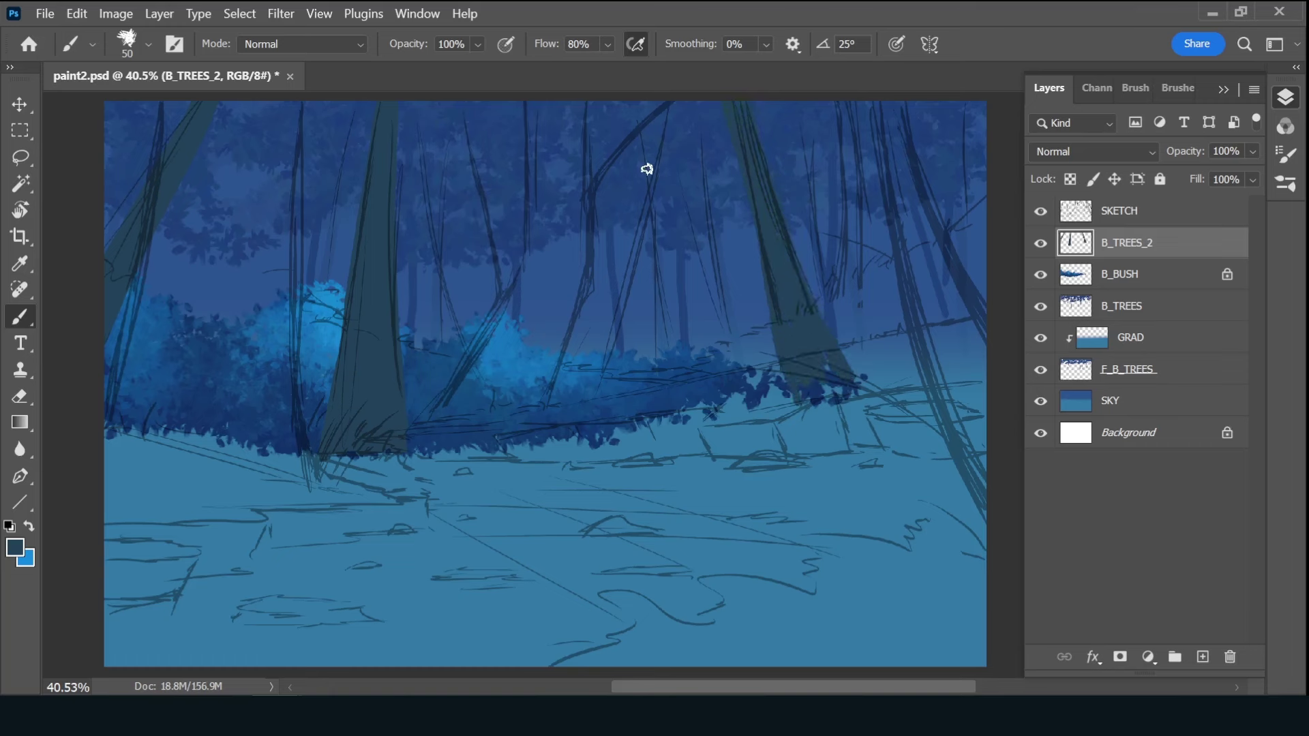
# - Add thin trunks along the sketch lines and one near the right edge
pyautogui.moveTo(641, 113); pyautogui.dragTo(679, 357)
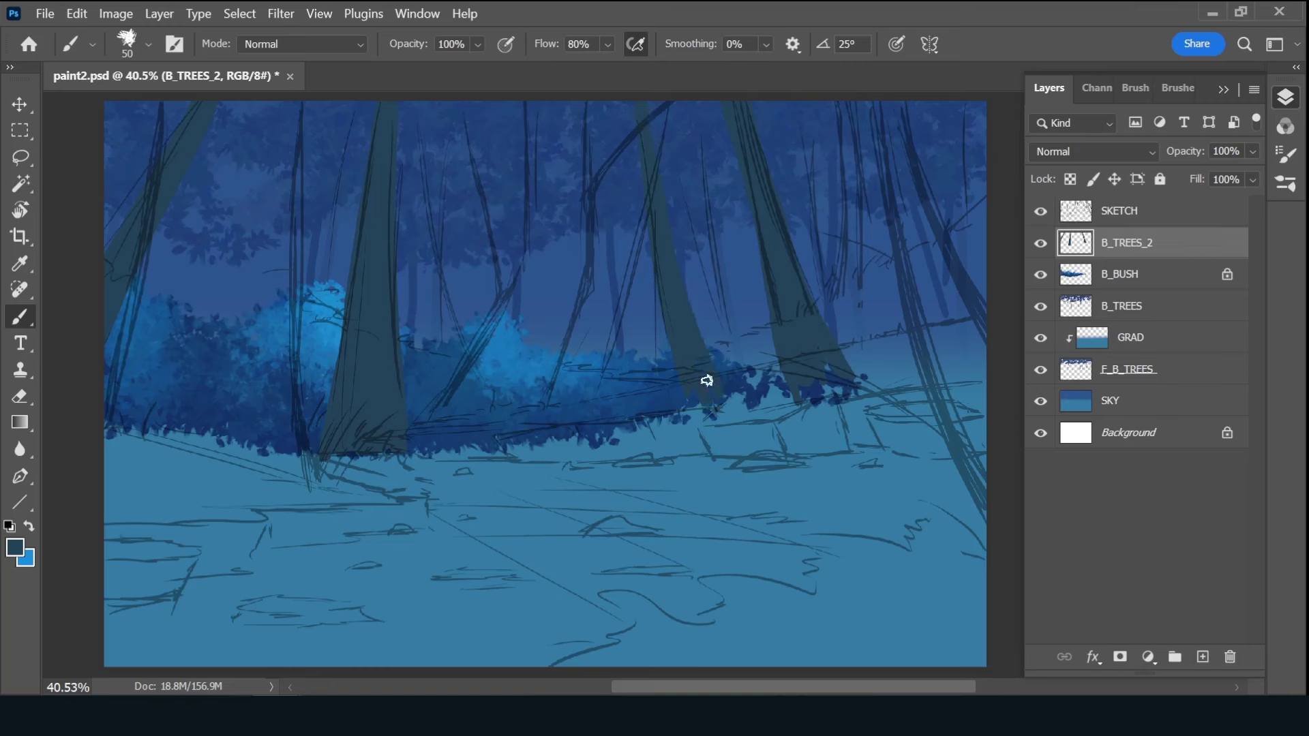
pyautogui.moveTo(690, 262); pyautogui.dragTo(728, 413)
pyautogui.moveTo(852, 152); pyautogui.dragTo(863, 300)
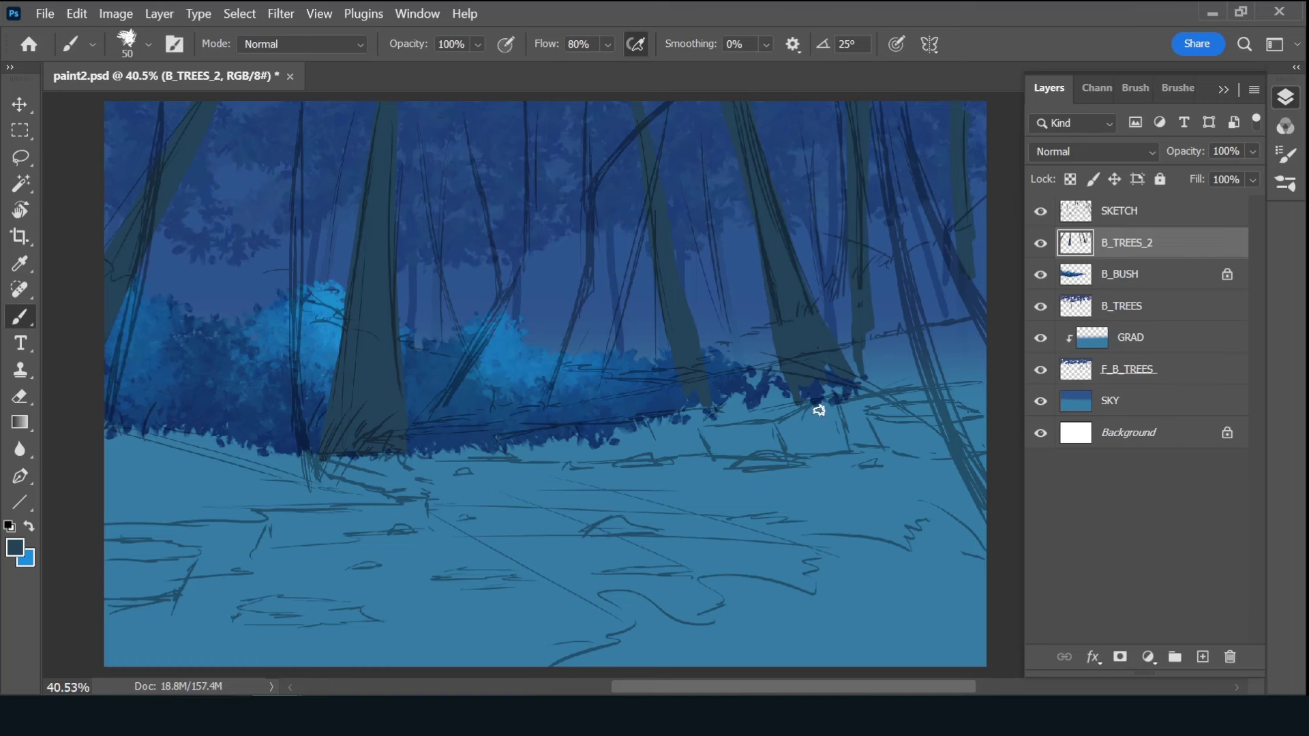
pyautogui.press('/')
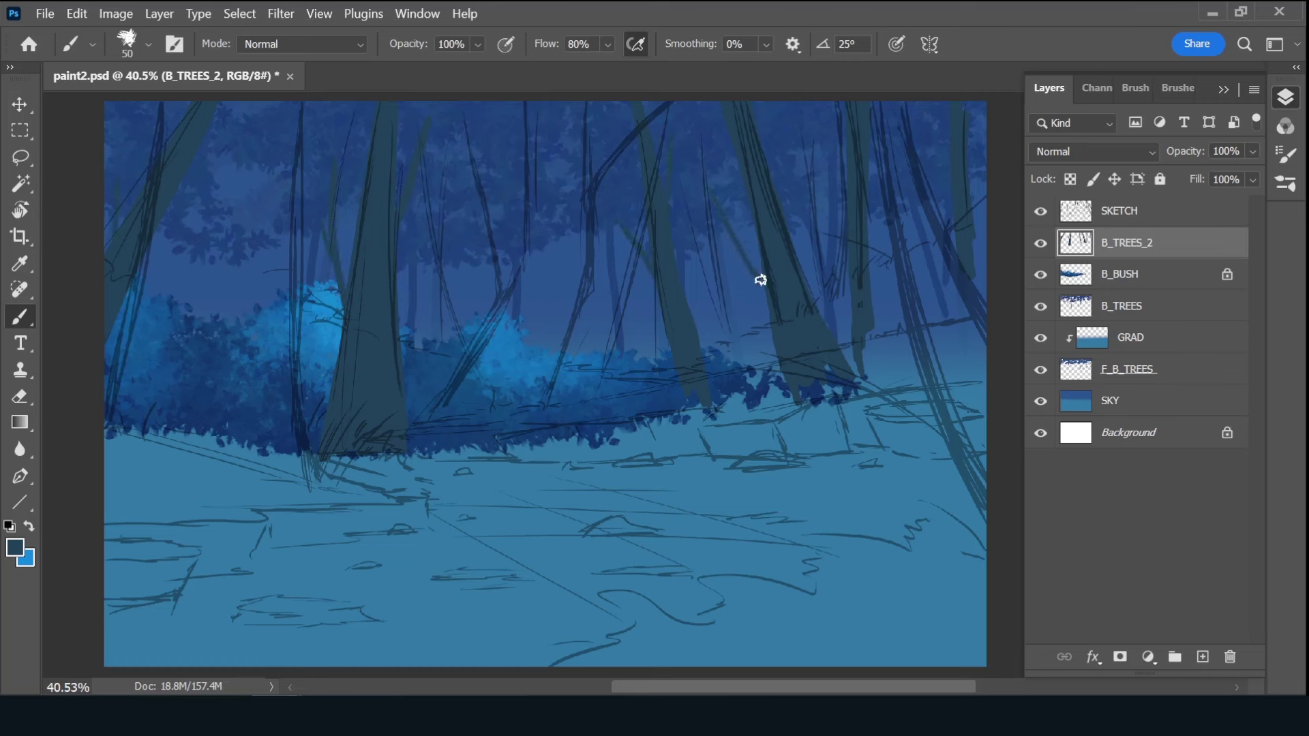
pyautogui.moveTo(964, 120); pyautogui.dragTo(973, 357)
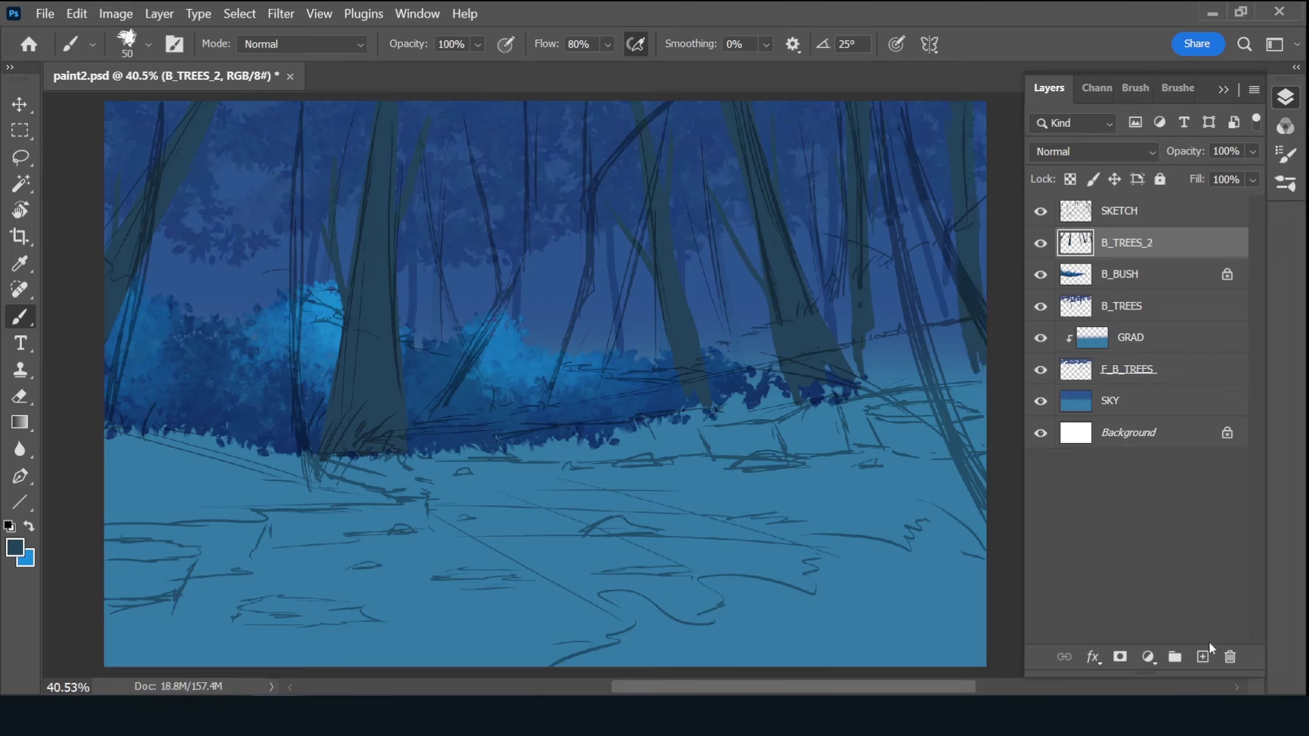
# - Select a large 150 px brush from the brush presets
pyautogui.click(1178, 87)
pyautogui.scroll(-5, 1250, 258)
pyautogui.scroll(-5, 1226, 268)
pyautogui.scroll(-3, 1257, 281)
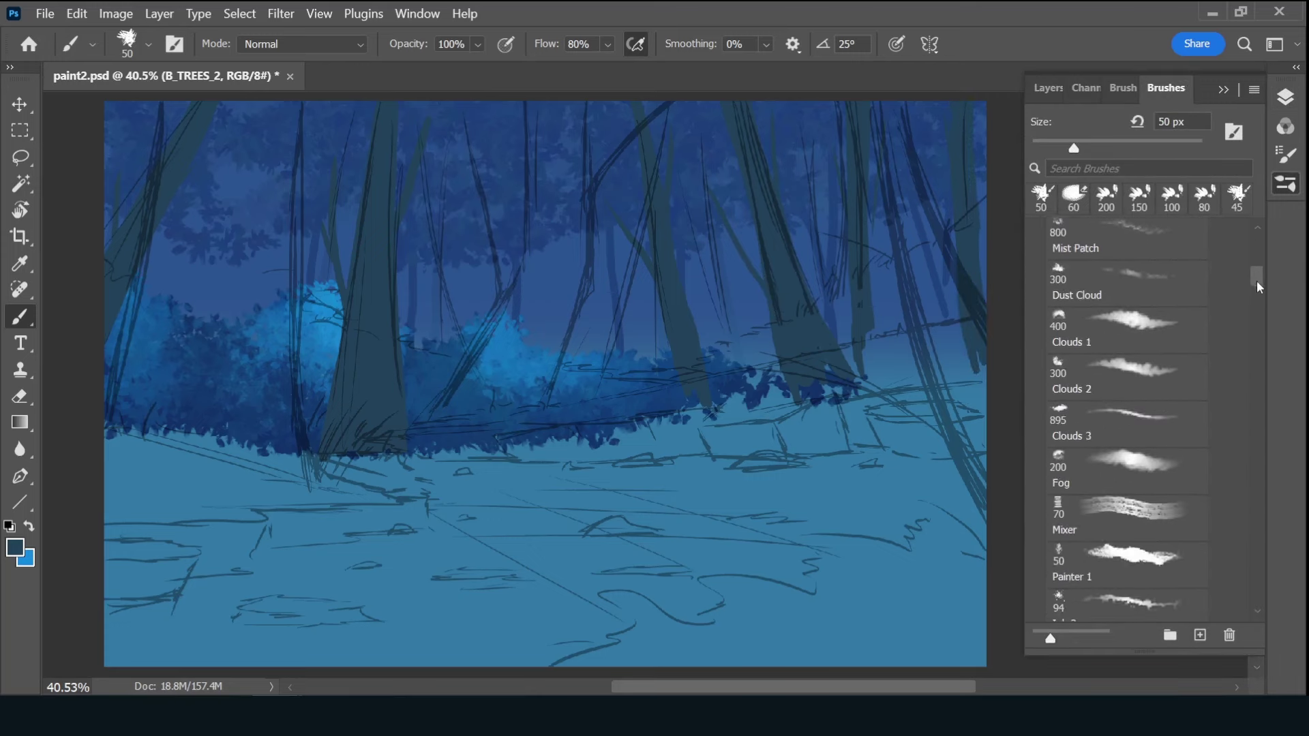
pyautogui.click(1125, 538)
# - Add a new layer clipped to the trunks and name it BLEND
pyautogui.click(1048, 88)
pyautogui.click(1203, 656)
pyautogui.hotkey('ctrl', 'alt', 'g')
pyautogui.doubleClick(1159, 243)
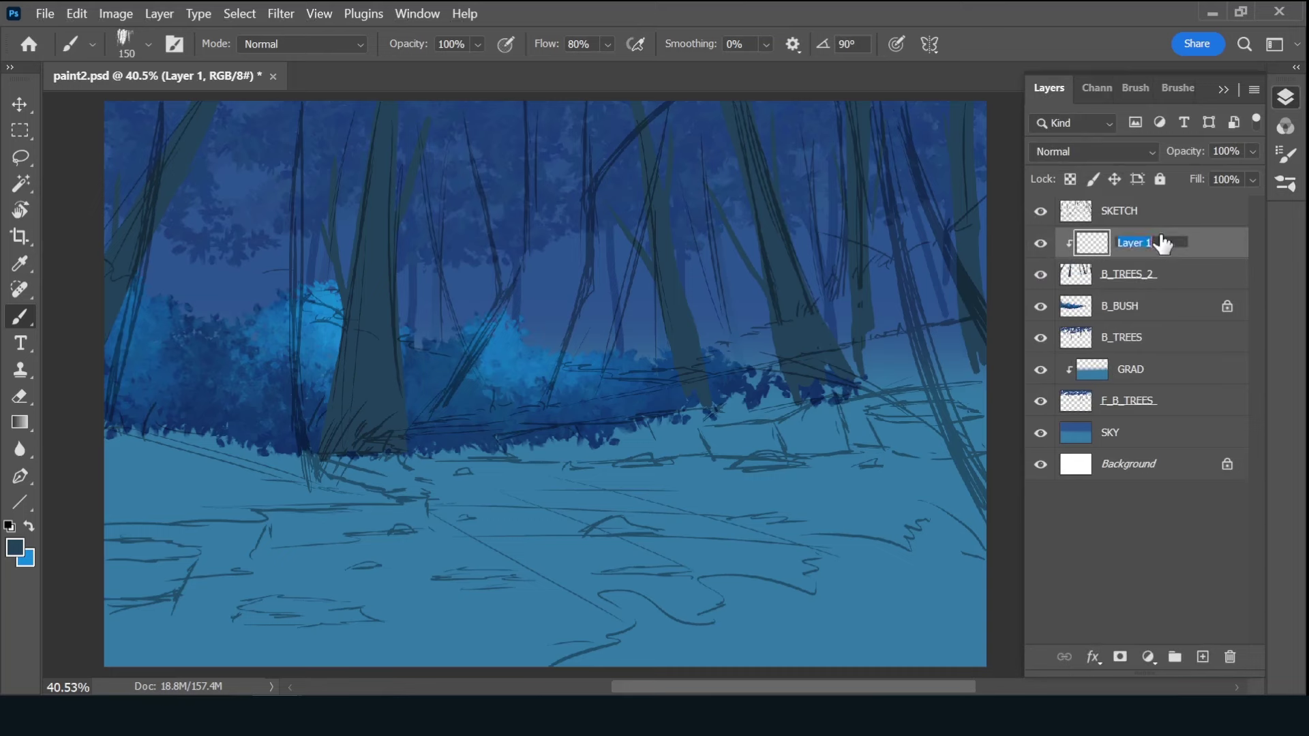
pyautogui.write('BLEND')
pyautogui.press('Return')
# - Shade the left and right-hand tree trunks with a dark blue
pyautogui.click(15, 548)
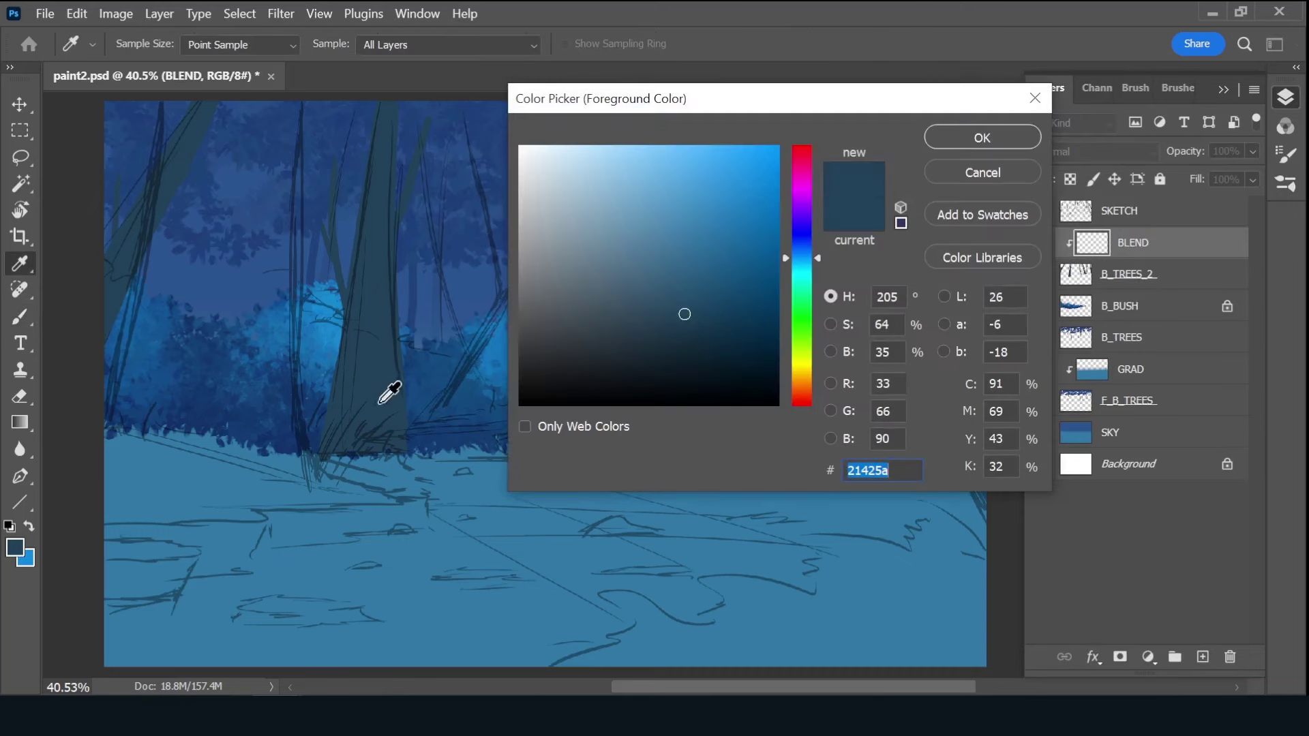
pyautogui.click(690, 334)
pyautogui.click(975, 137)
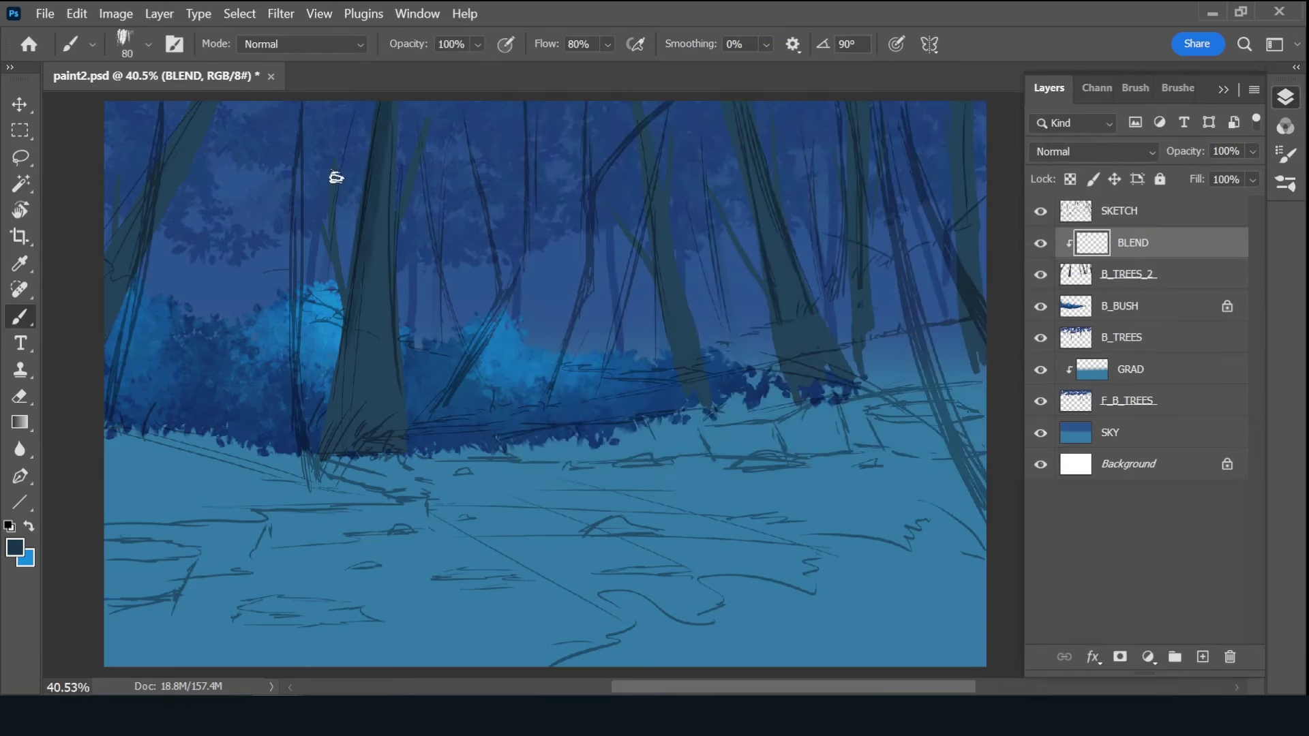
pyautogui.moveTo(335, 177); pyautogui.dragTo(349, 362)
pyautogui.moveTo(133, 200); pyautogui.dragTo(157, 149)
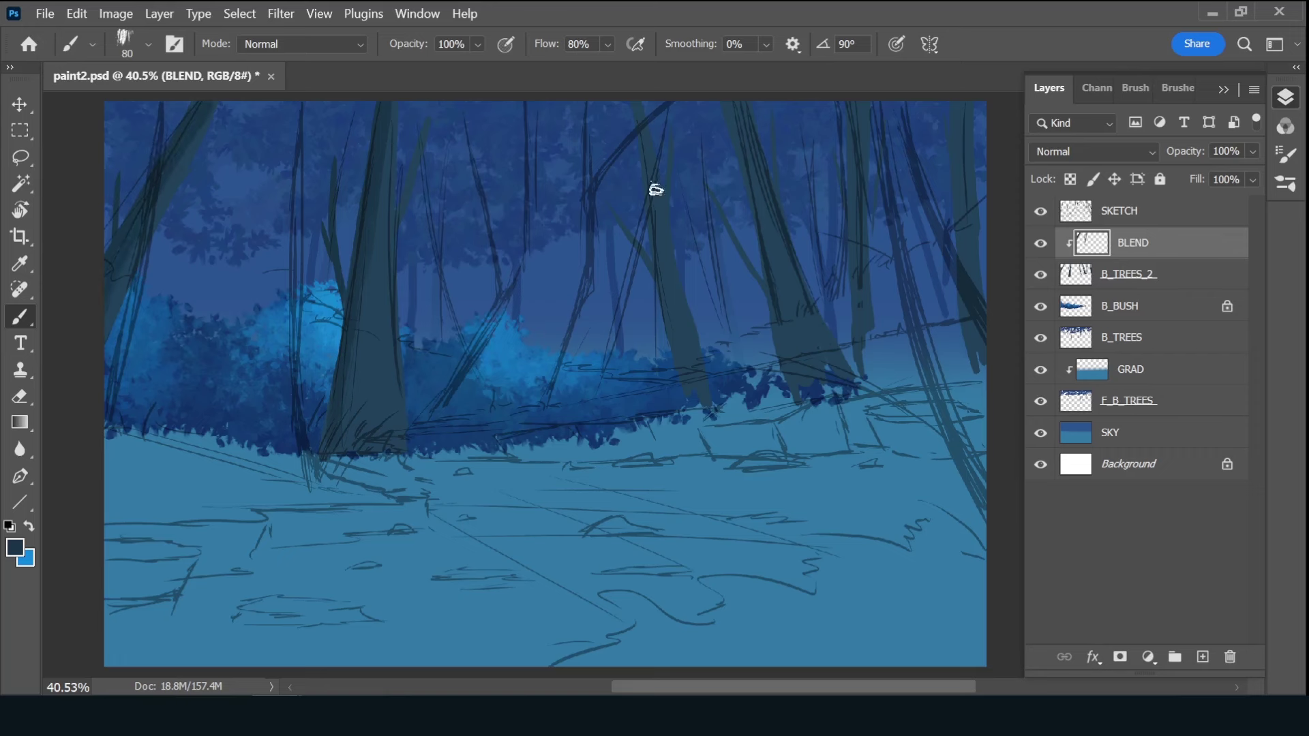
pyautogui.moveTo(640, 106); pyautogui.dragTo(685, 392)
pyautogui.moveTo(730, 102); pyautogui.dragTo(781, 347)
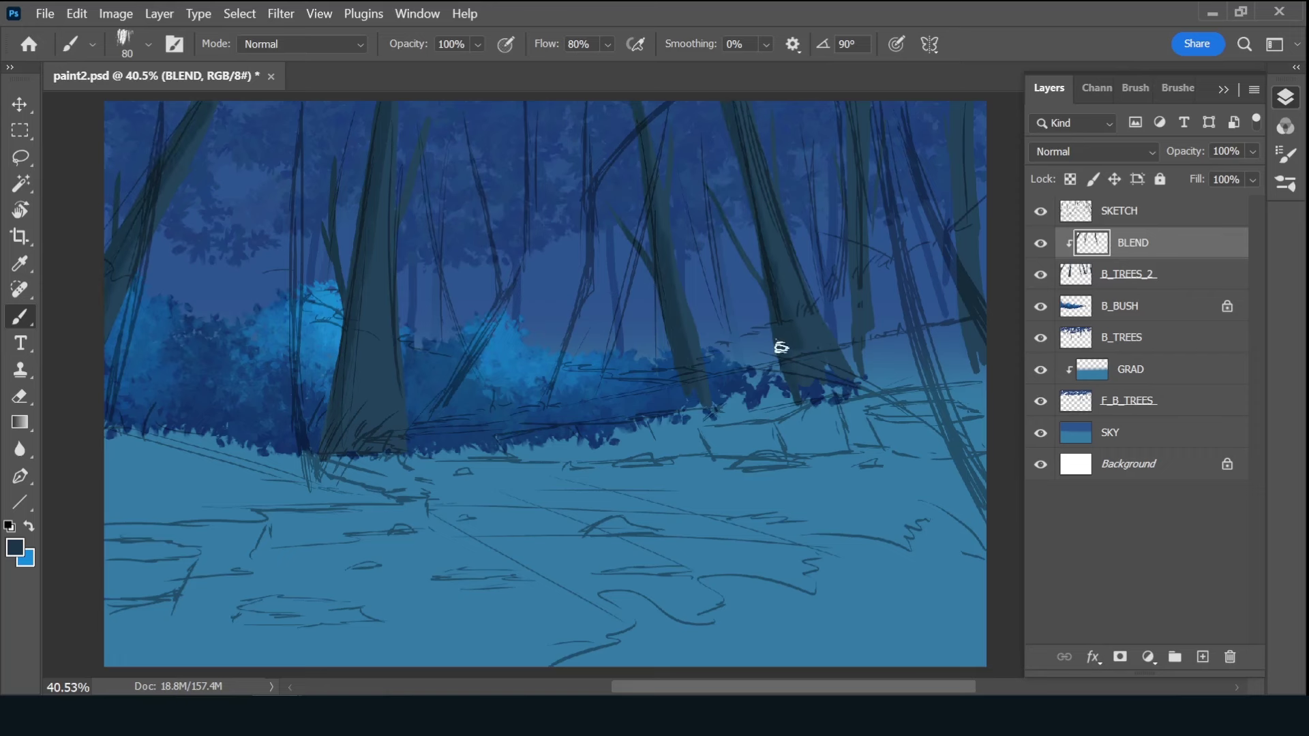
pyautogui.moveTo(852, 102); pyautogui.dragTo(860, 373)
pyautogui.moveTo(950, 103); pyautogui.dragTo(970, 437)
# - Hide the sketch, sample medium and darker blues, and add a new empty layer
pyautogui.click(1040, 210)
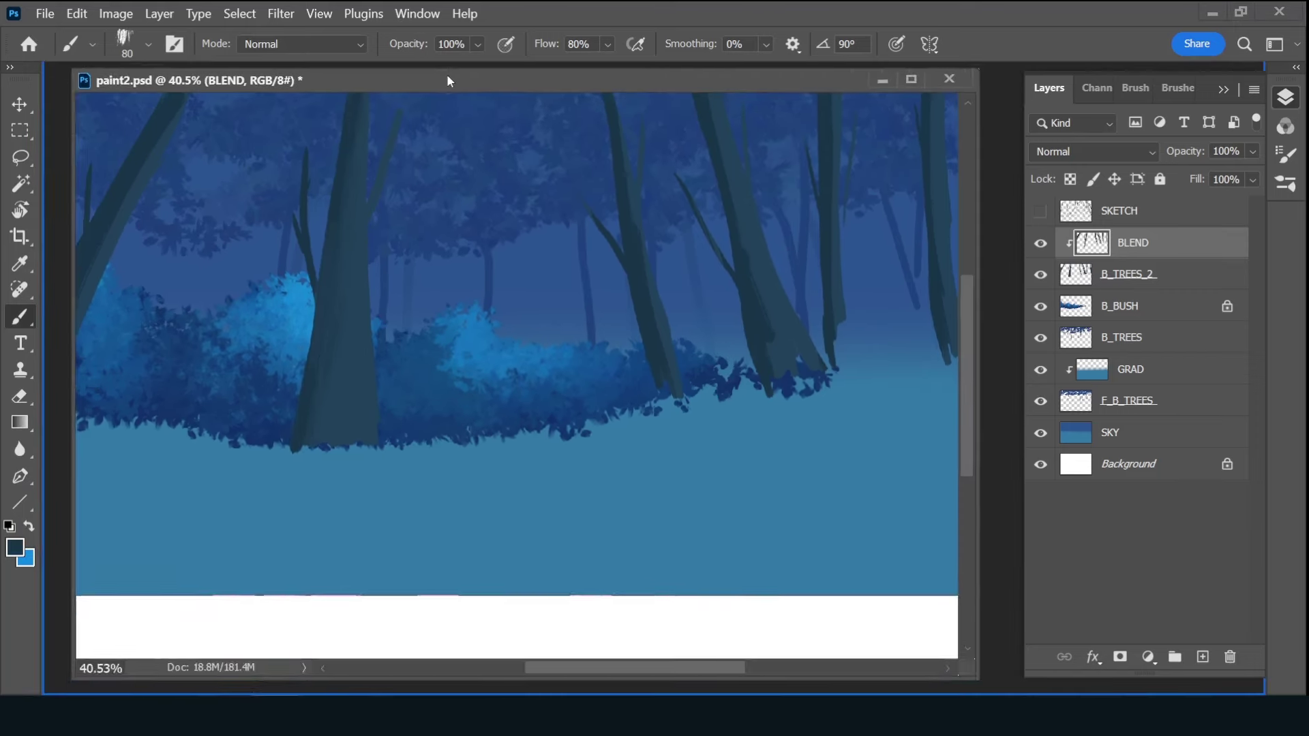
pyautogui.moveTo(447, 80); pyautogui.dragTo(269, 200)
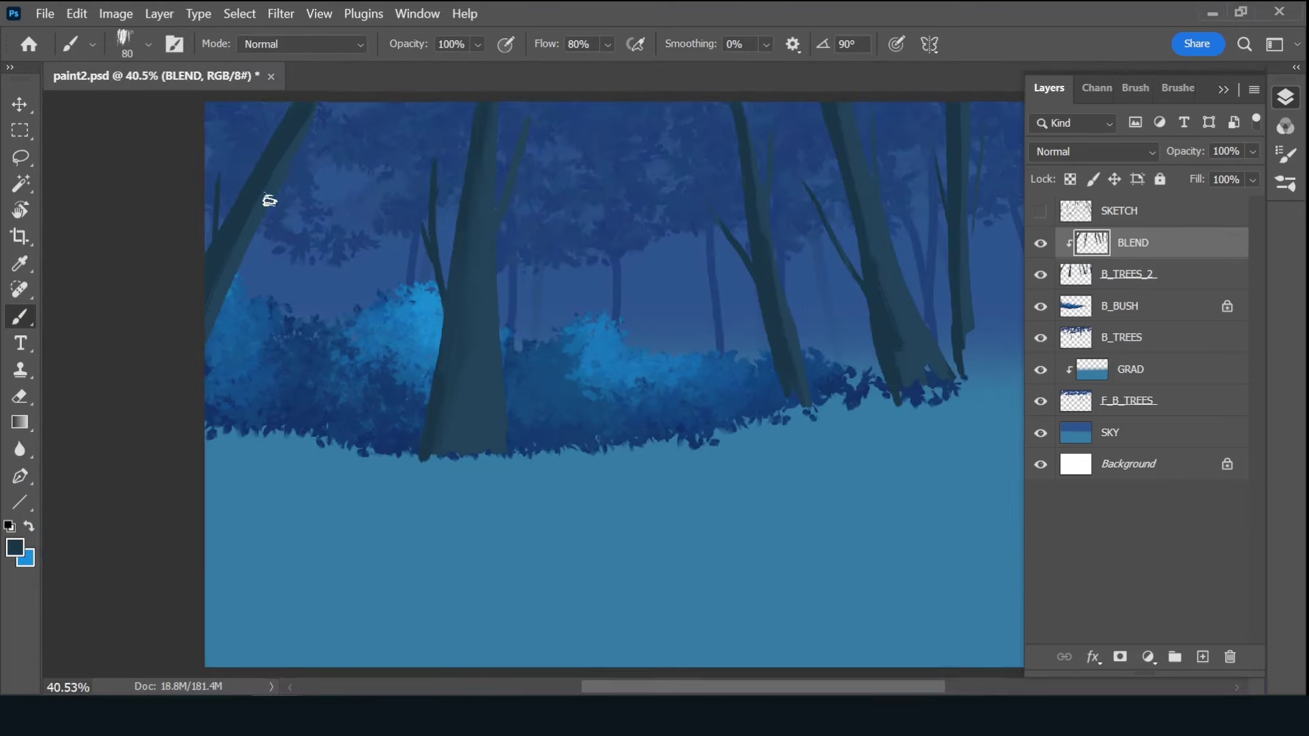
pyautogui.moveTo(879, 691); pyautogui.dragTo(921, 688)
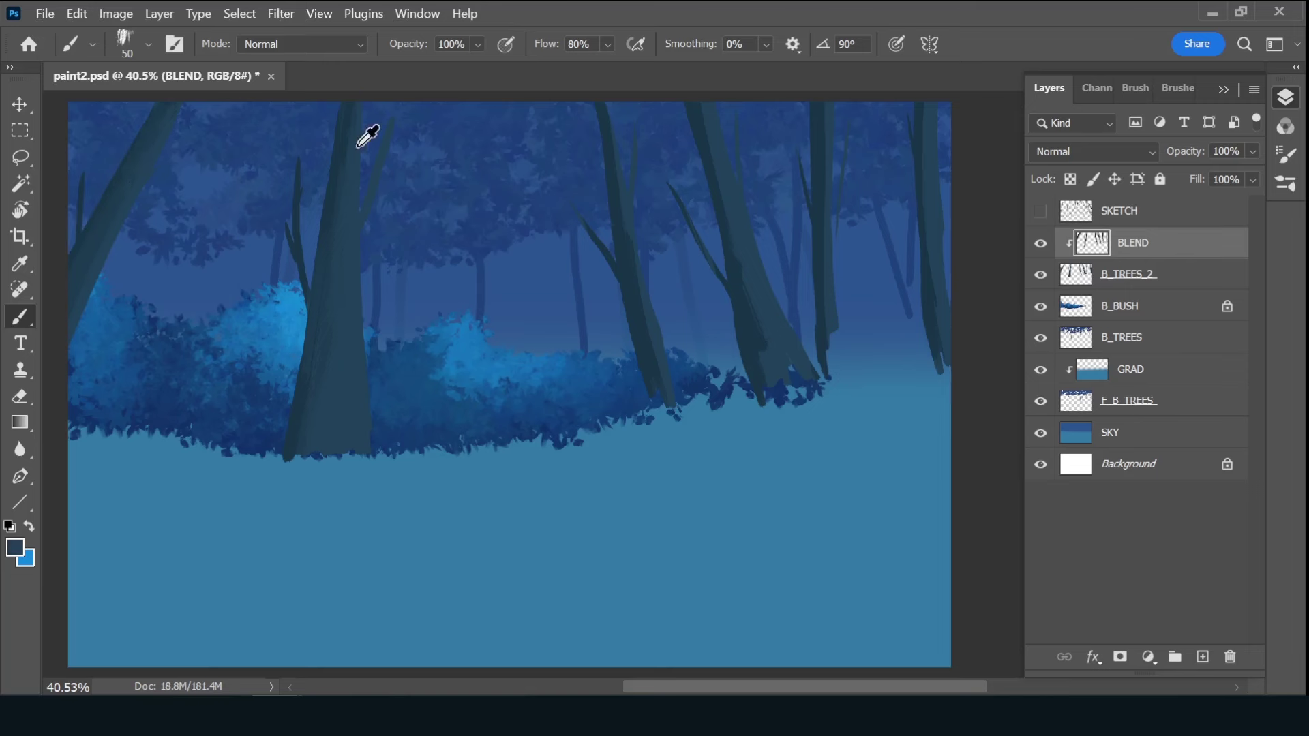
pyautogui.keyDown('alt'); pyautogui.click(240, 266); pyautogui.keyUp('alt')
pyautogui.keyDown('alt'); pyautogui.click(106, 187); pyautogui.keyUp('alt')
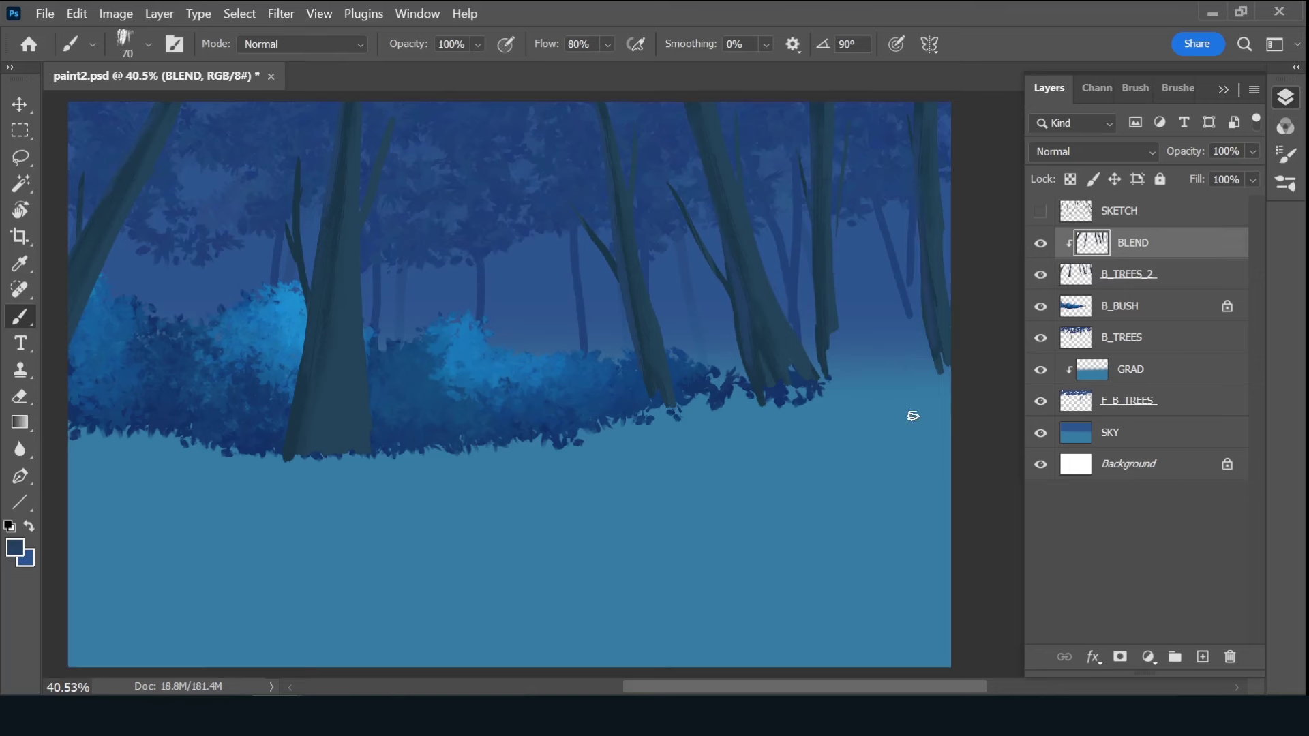
pyautogui.click(1203, 658)
pyautogui.hotkey('alt', '[')
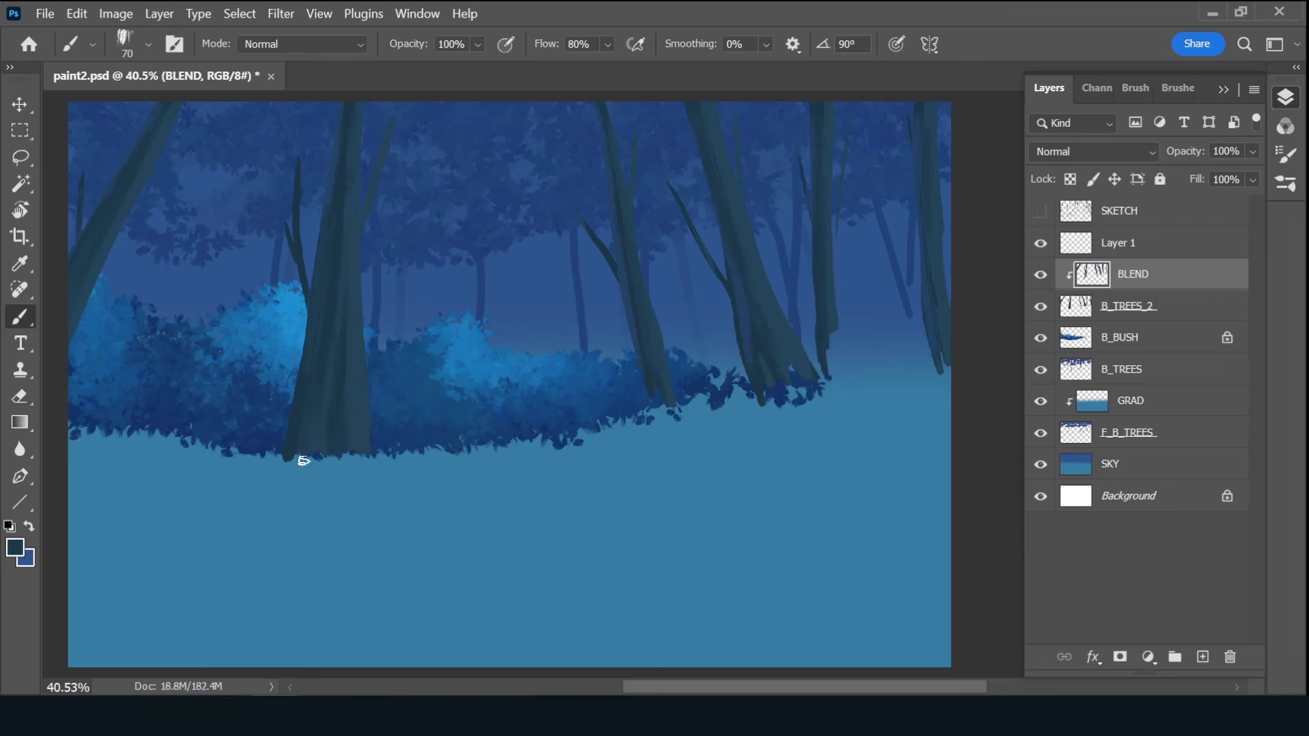
# - Save the painting, show the sketch again, and rename the new layer LEaVES
pyautogui.hotkey('ctrl', 's')
pyautogui.click(1122, 244)
pyautogui.doubleClick(1119, 244)
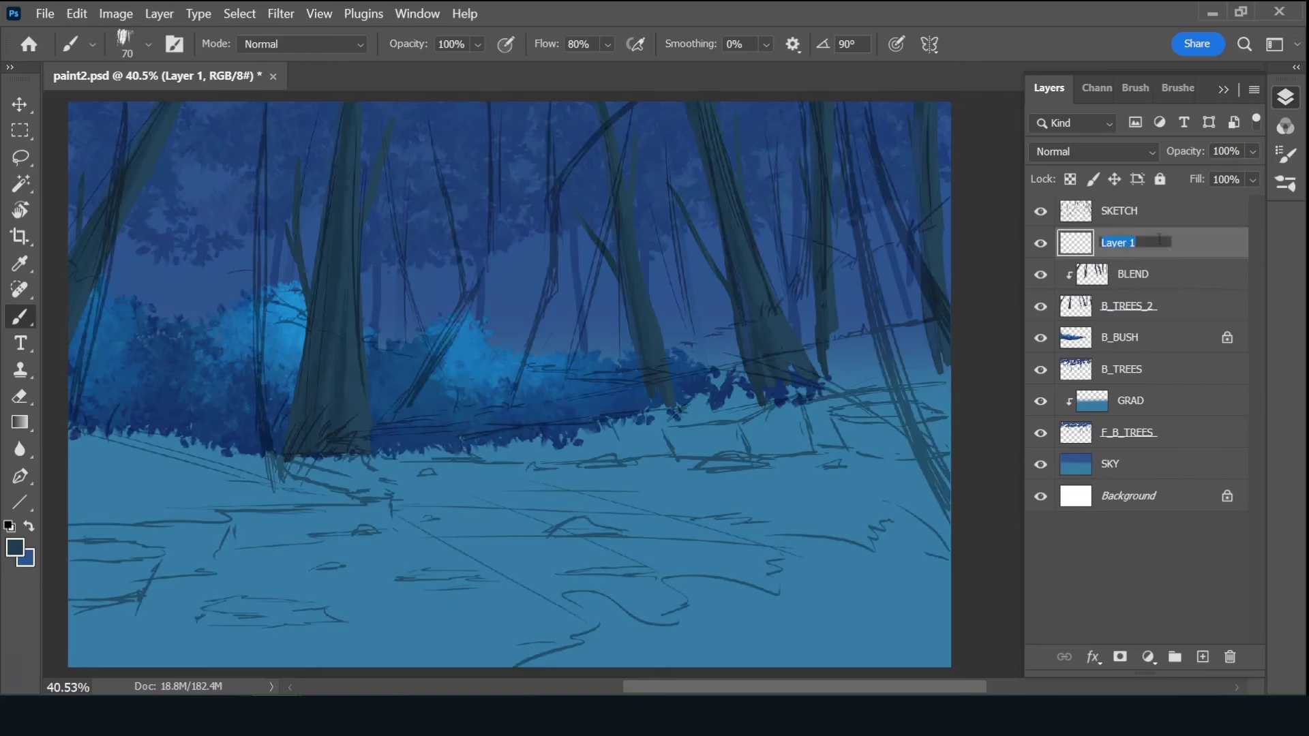
pyautogui.write('LEaVES')
pyautogui.press('Return')
# - Choose a leaf brush and a dark painting colour for the foliage
pyautogui.click(1177, 88)
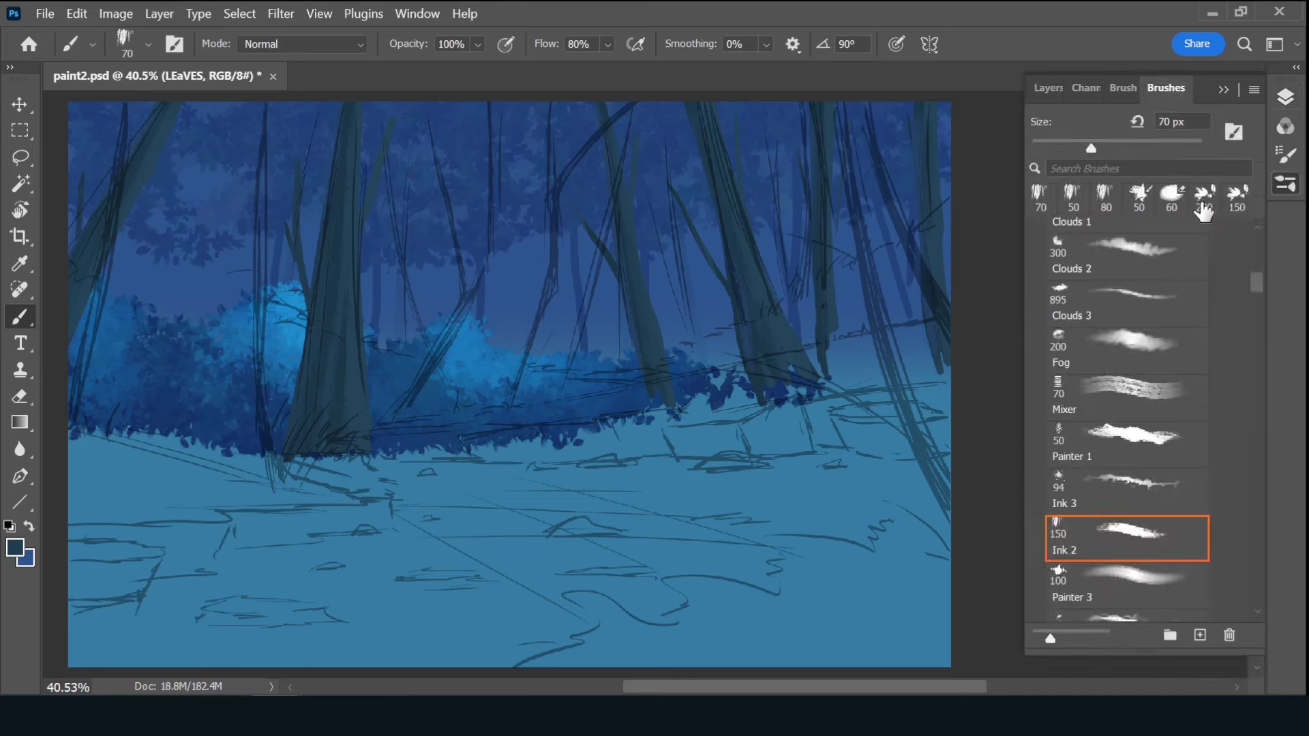
pyautogui.click(1132, 535)
pyautogui.click(1048, 88)
pyautogui.click(19, 556)
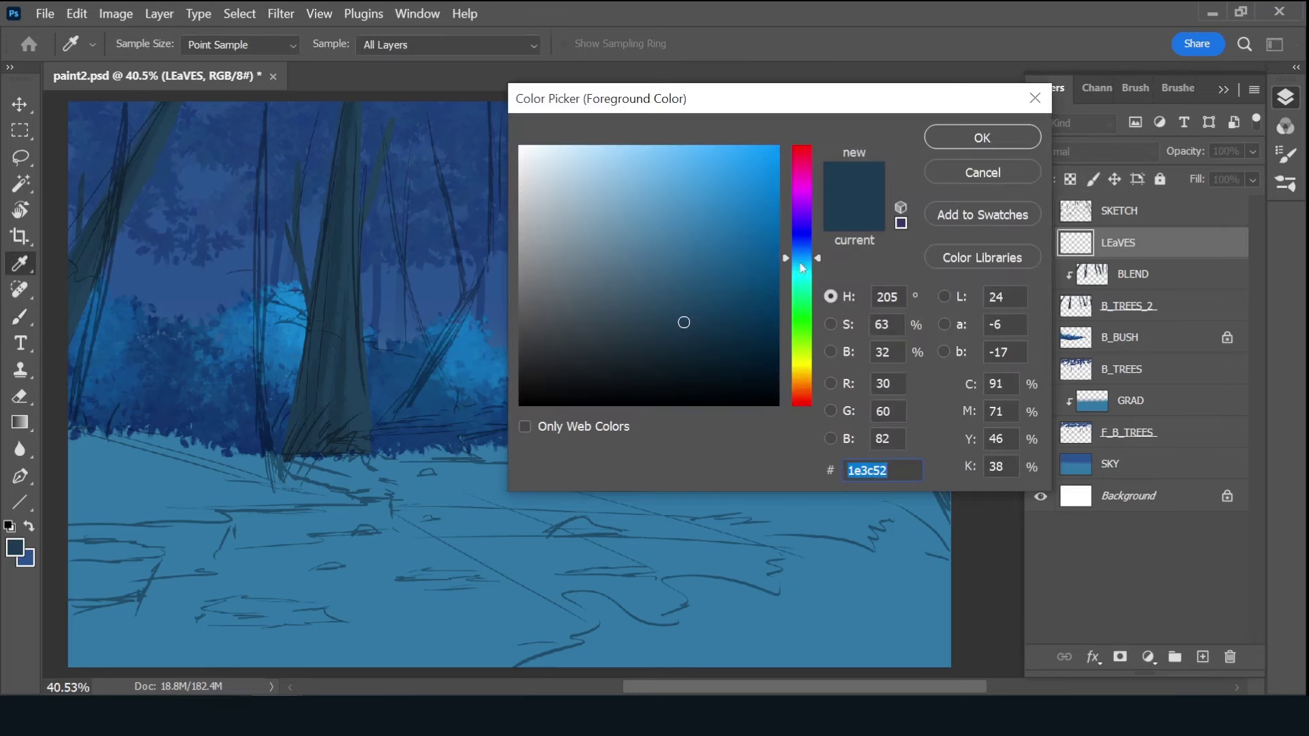
pyautogui.click(702, 339)
pyautogui.click(982, 135)
# - Add a BEHIND layer under B_TREES_2 and paint dark green foliage across the canopy top
pyautogui.click(1159, 306)
pyautogui.keyDown('ctrl'); pyautogui.click(1203, 656); pyautogui.keyUp('ctrl')
pyautogui.doubleClick(1159, 338)
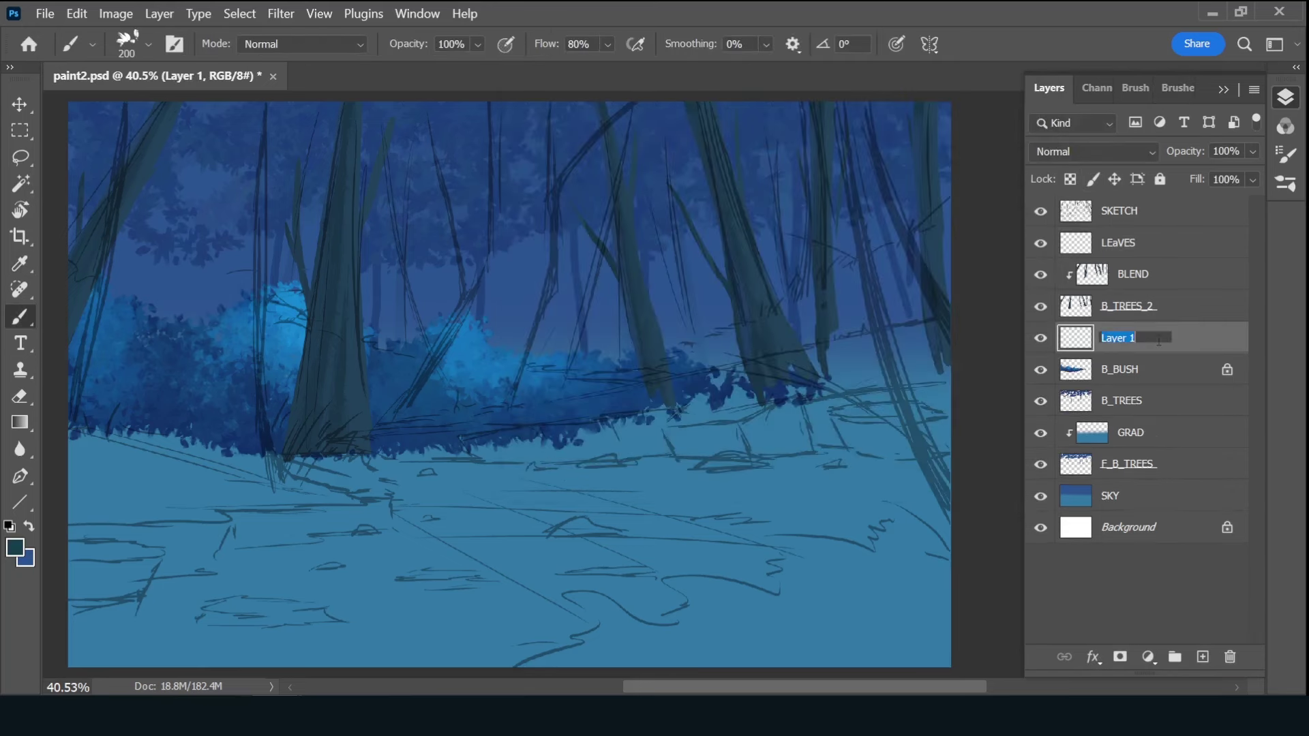
pyautogui.write('HIND')
pyautogui.press('Return')
pyautogui.moveTo(161, 139)
pyautogui.mouseDown()
pyautogui.moveTo(123, 132)
pyautogui.moveTo(161, 109)
pyautogui.moveTo(196, 140)
pyautogui.moveTo(113, 106)
pyautogui.moveTo(204, 167)
pyautogui.moveTo(214, 126)
pyautogui.moveTo(255, 125)
pyautogui.moveTo(77, 109)
pyautogui.moveTo(263, 182)
pyautogui.moveTo(166, 199)
pyautogui.moveTo(321, 170)
pyautogui.moveTo(277, 145)
pyautogui.moveTo(365, 102)
pyautogui.moveTo(368, 175)
pyautogui.moveTo(643, 184)
pyautogui.moveTo(578, 115)
pyautogui.moveTo(628, 175)
pyautogui.moveTo(613, 131)
pyautogui.moveTo(805, 116)
pyautogui.moveTo(941, 122)
pyautogui.moveTo(745, 111)
pyautogui.moveTo(839, 167)
pyautogui.mouseUp()
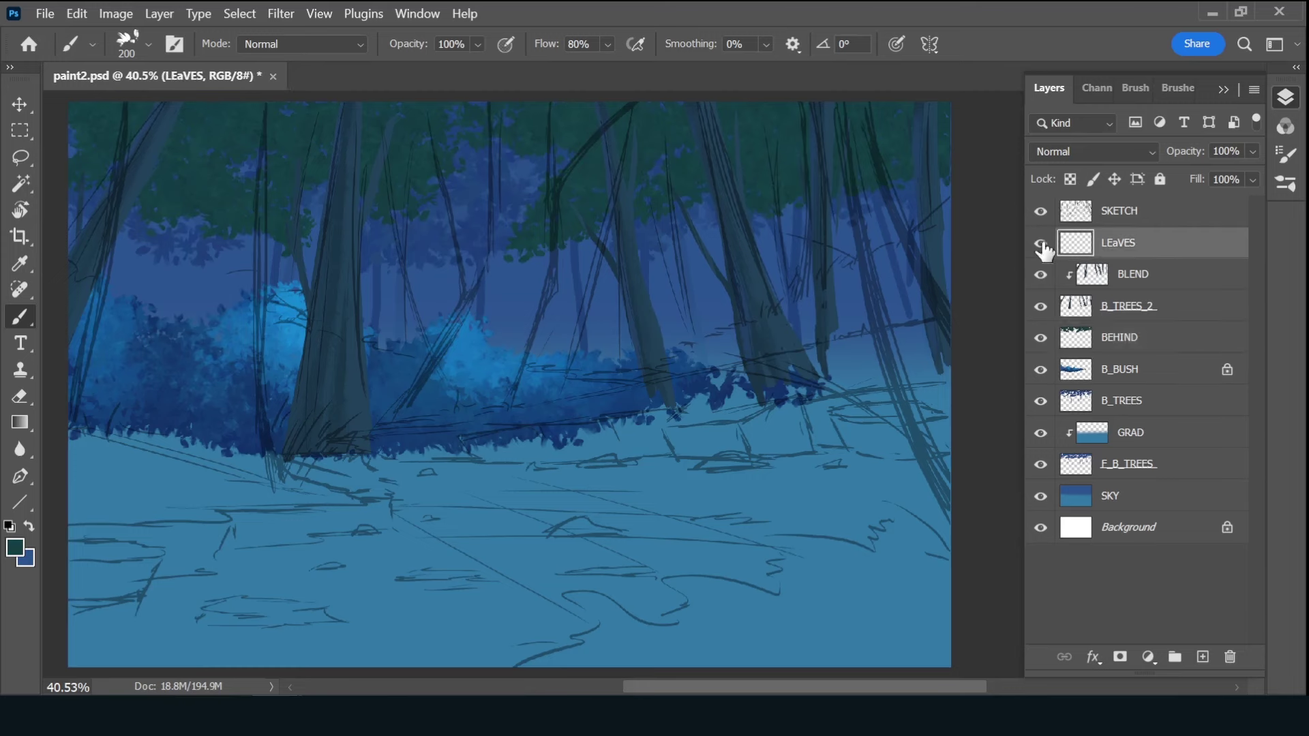
# - Give the LEaVES and BEHIND layers green colour labels and select LEaVES
pyautogui.rightClick(1041, 243)
pyautogui.click(1081, 374)
pyautogui.rightClick(1040, 337)
pyautogui.click(1081, 469)
pyautogui.click(1119, 243)
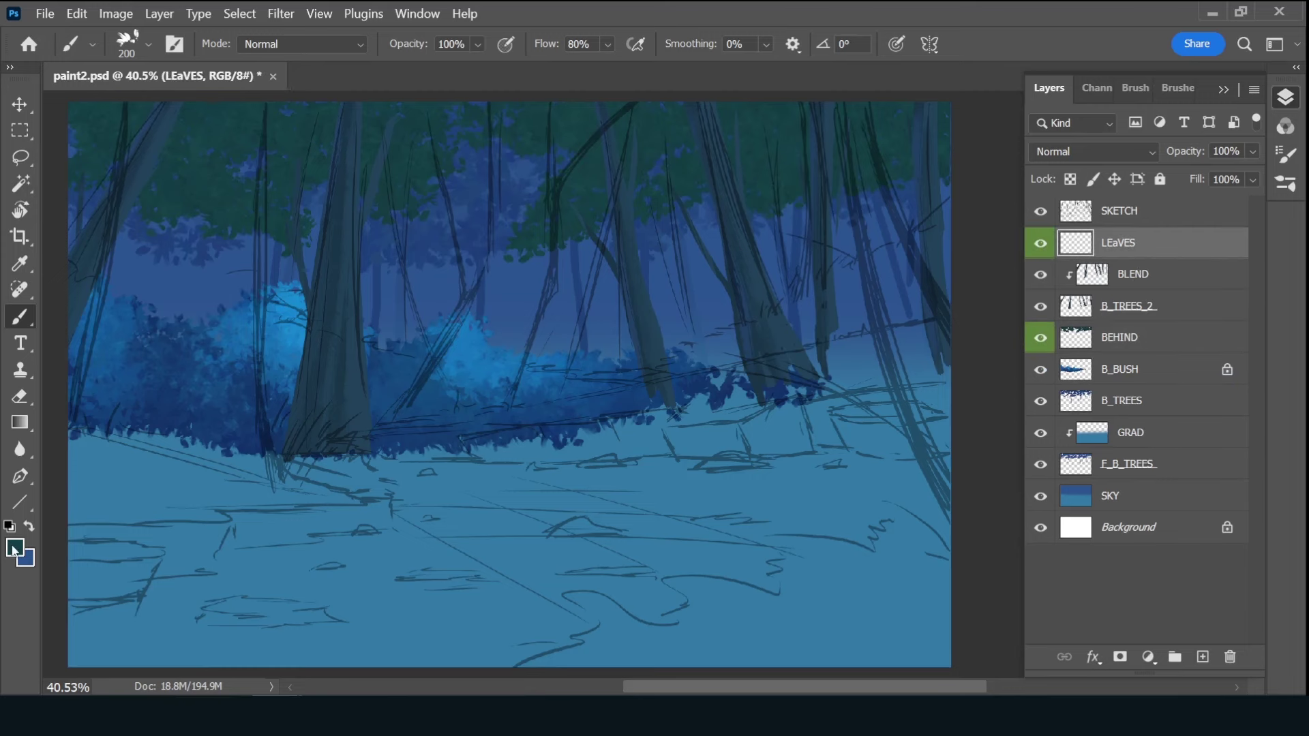
# - Paint dark green and teal leaves across the top-left and top-right canopy
pyautogui.click(15, 548)
pyautogui.click(711, 313)
pyautogui.press('Return')
pyautogui.moveTo(158, 113)
pyautogui.mouseDown()
pyautogui.moveTo(211, 140)
pyautogui.moveTo(263, 111)
pyautogui.moveTo(198, 161)
pyautogui.moveTo(212, 171)
pyautogui.mouseUp()
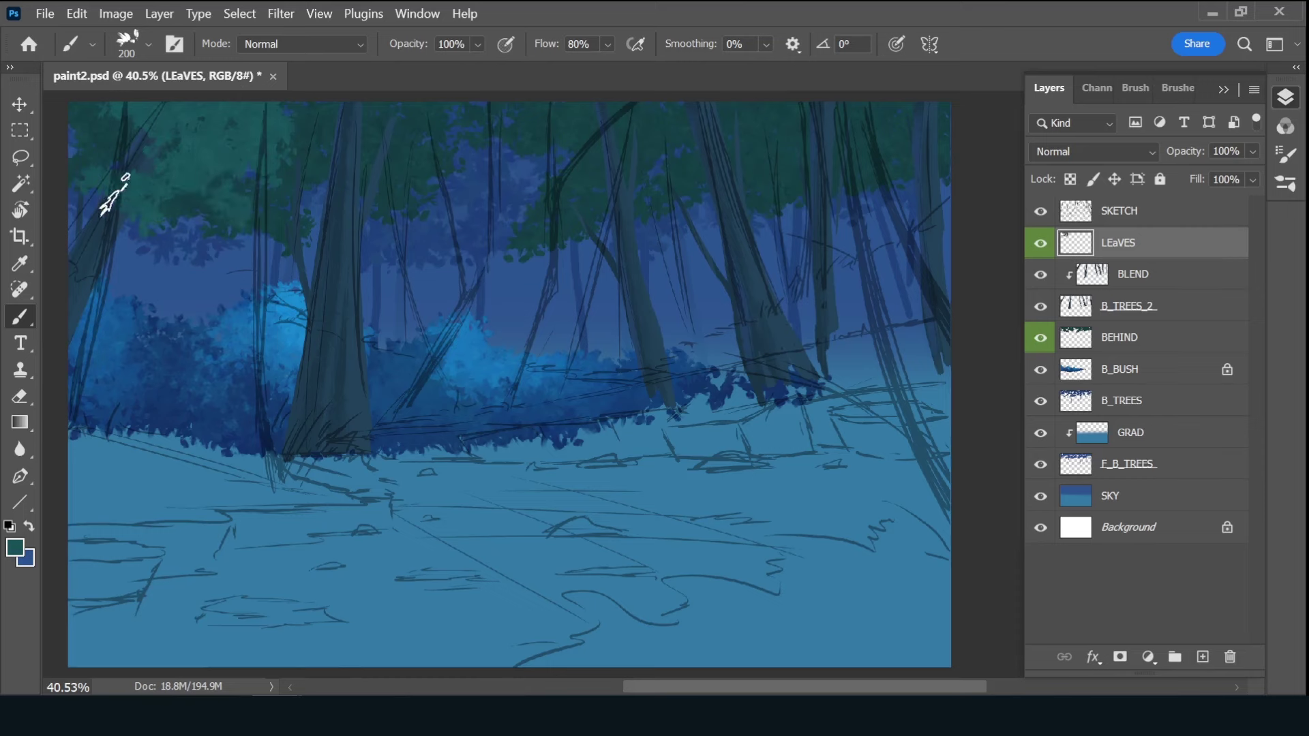
pyautogui.hotkey('alt', 'shift', 'c')
pyautogui.click(364, 225)
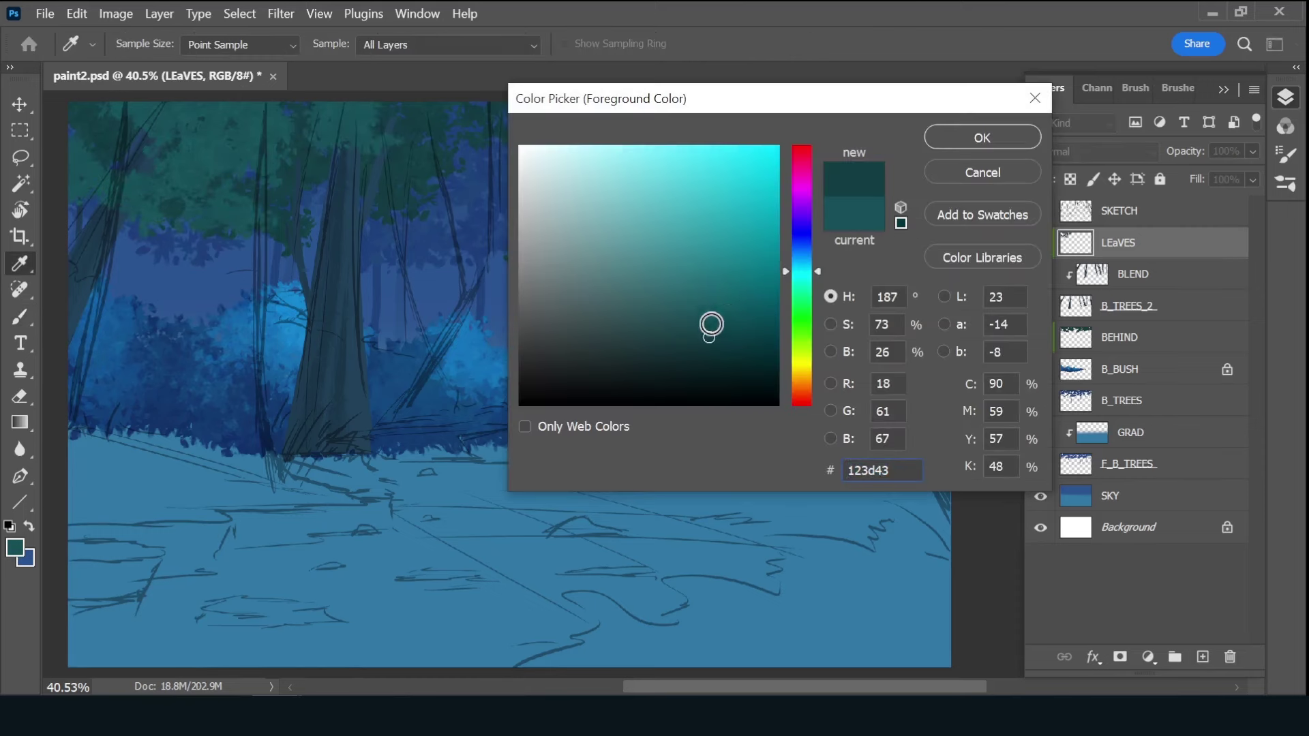
pyautogui.press('Return')
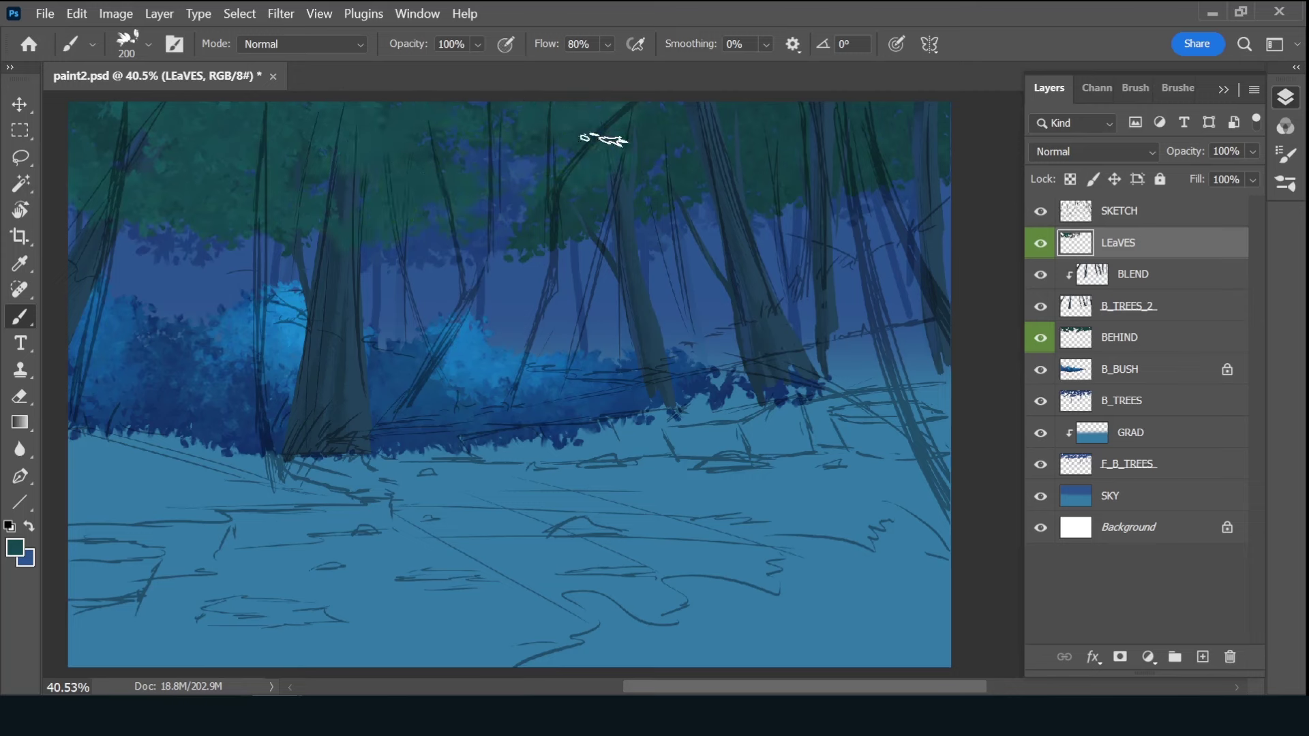
pyautogui.moveTo(692, 126); pyautogui.dragTo(958, 160)
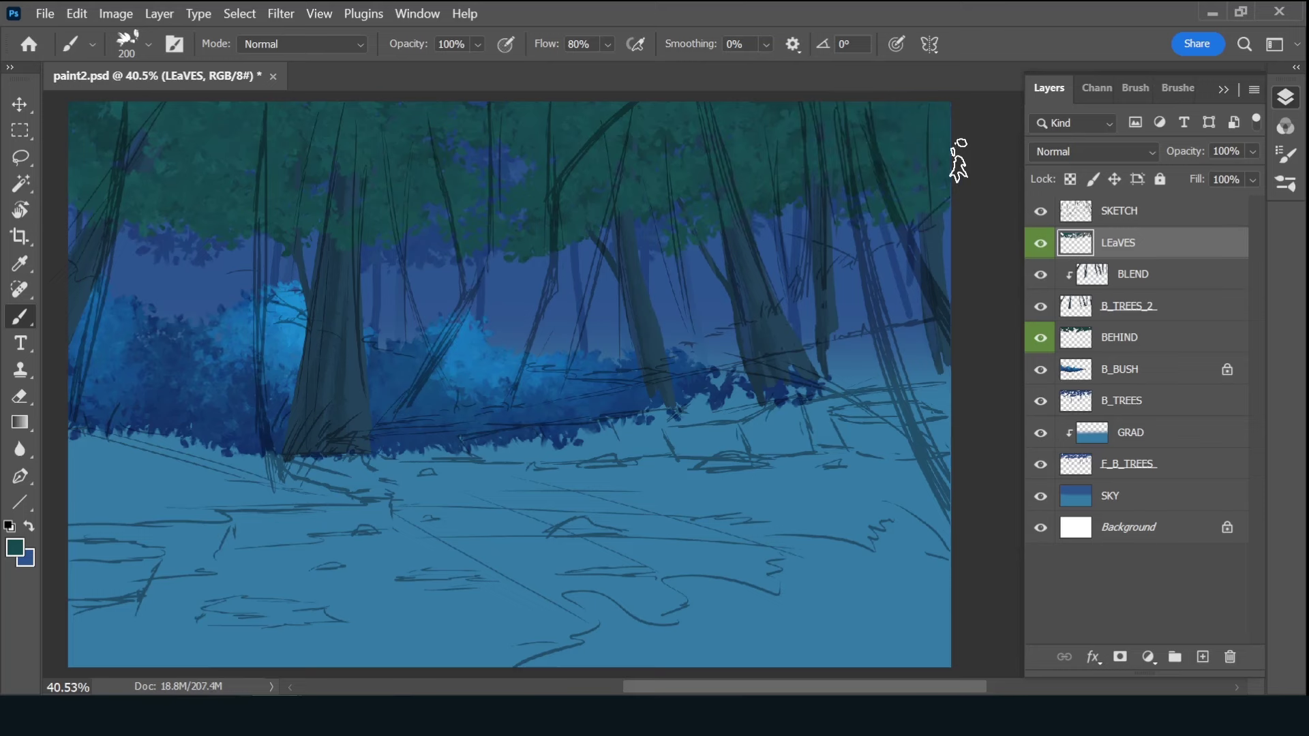
# - Lock LEaVES transparency, use 70% brush opacity, add lighter and dark teal leaves, and save
pyautogui.press('/')
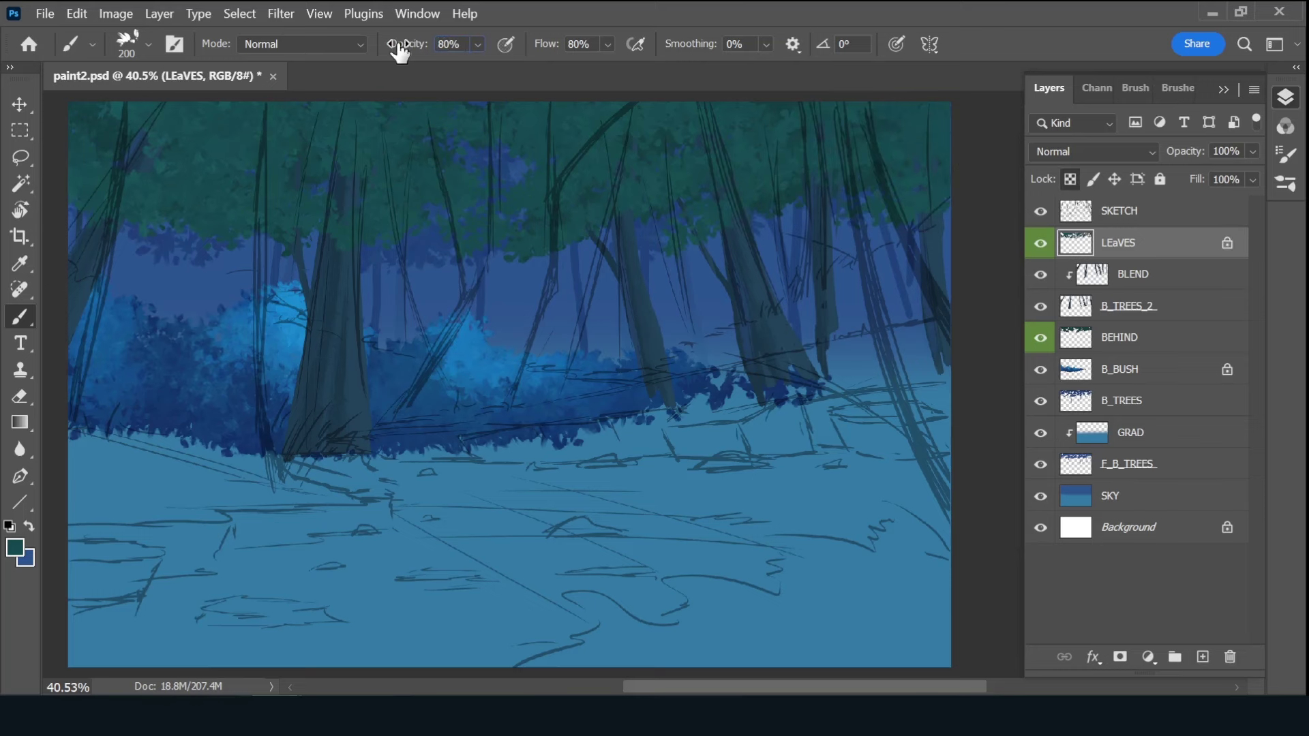
pyautogui.press('7')
pyautogui.click(15, 548)
pyautogui.press('Return')
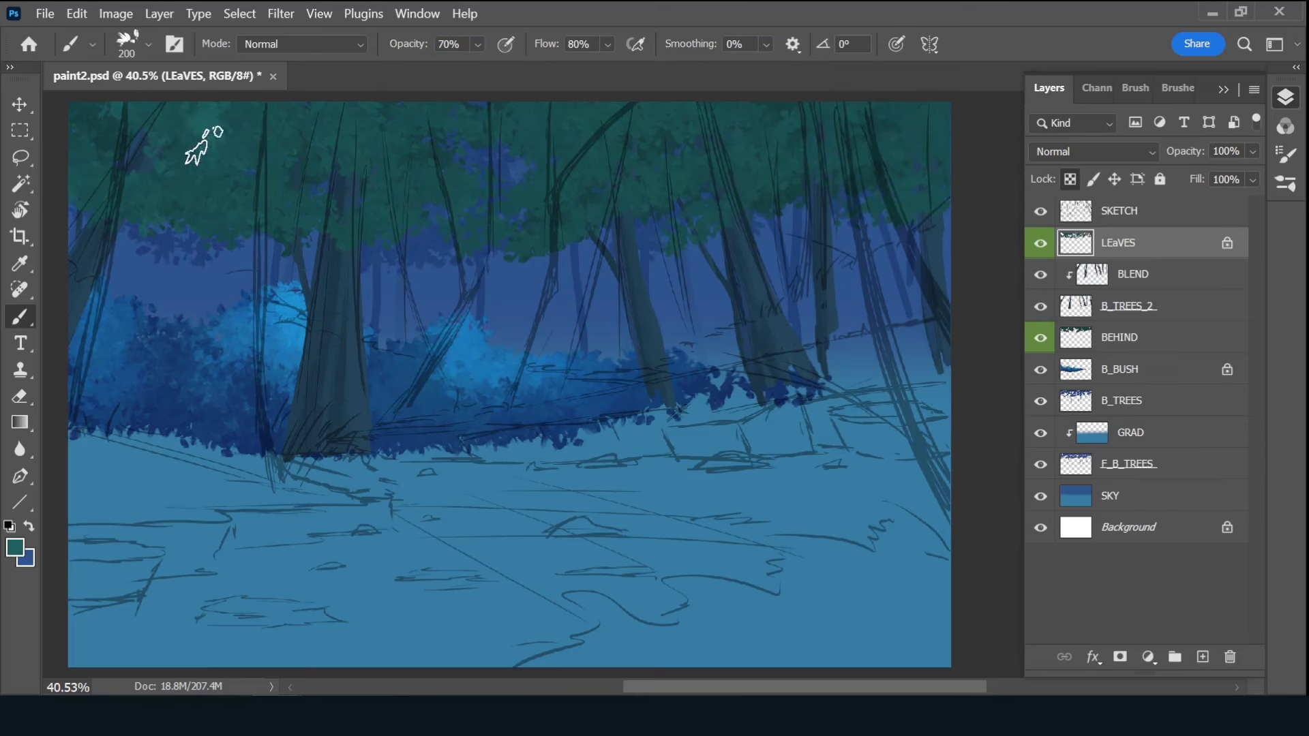
pyautogui.moveTo(170, 123); pyautogui.dragTo(422, 147)
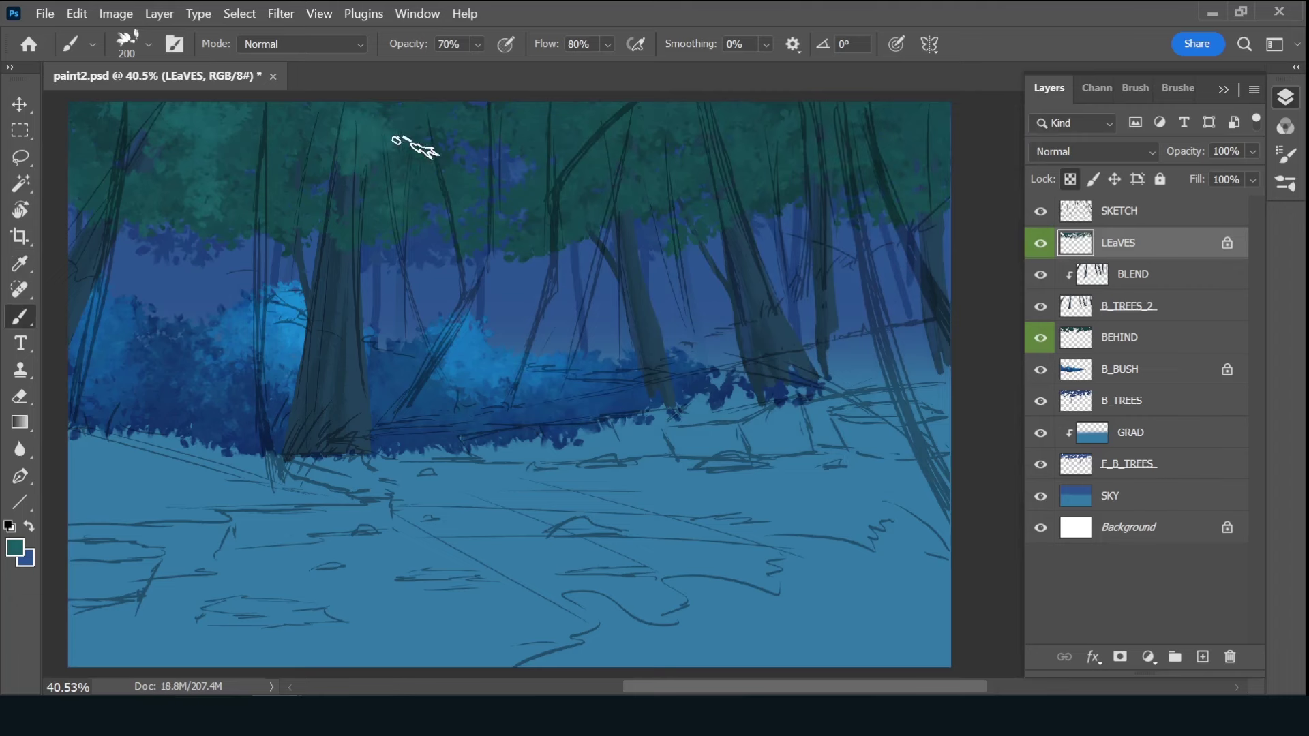
pyautogui.moveTo(603, 112); pyautogui.dragTo(648, 152)
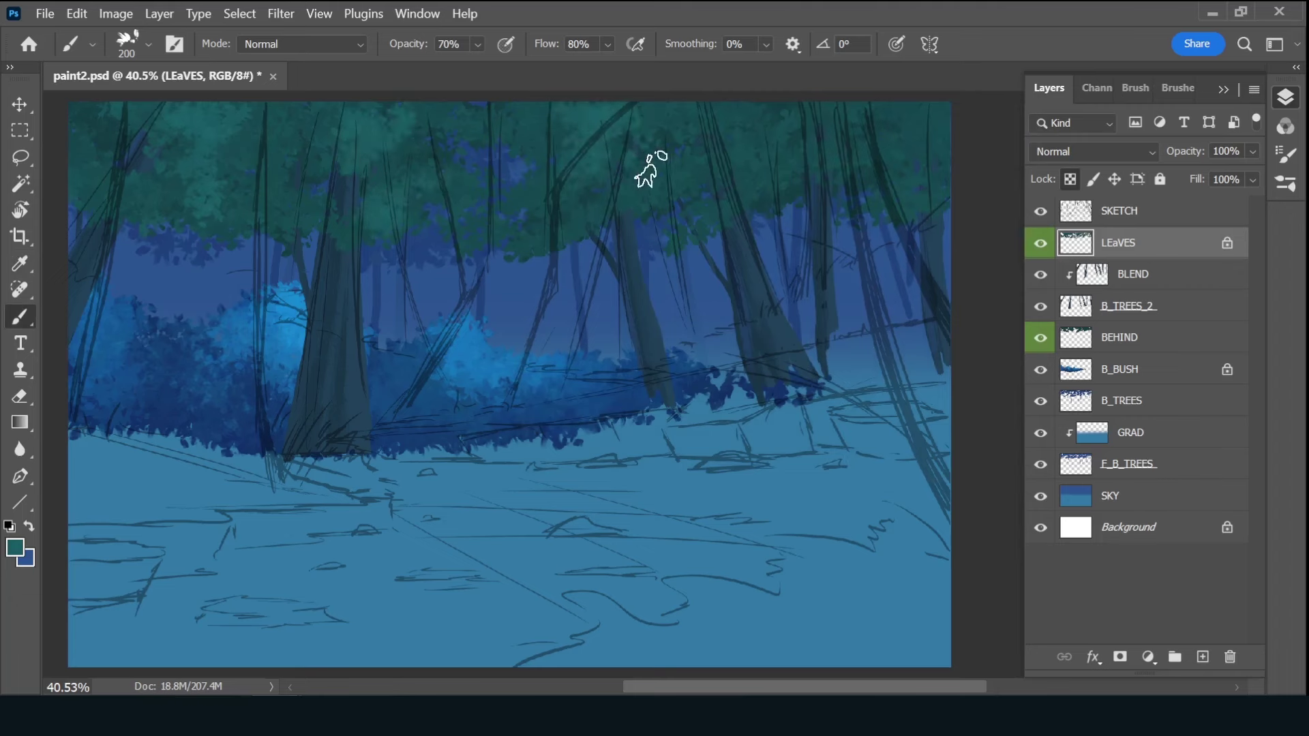
pyautogui.keyDown('alt'); pyautogui.click(154, 198); pyautogui.keyUp('alt')
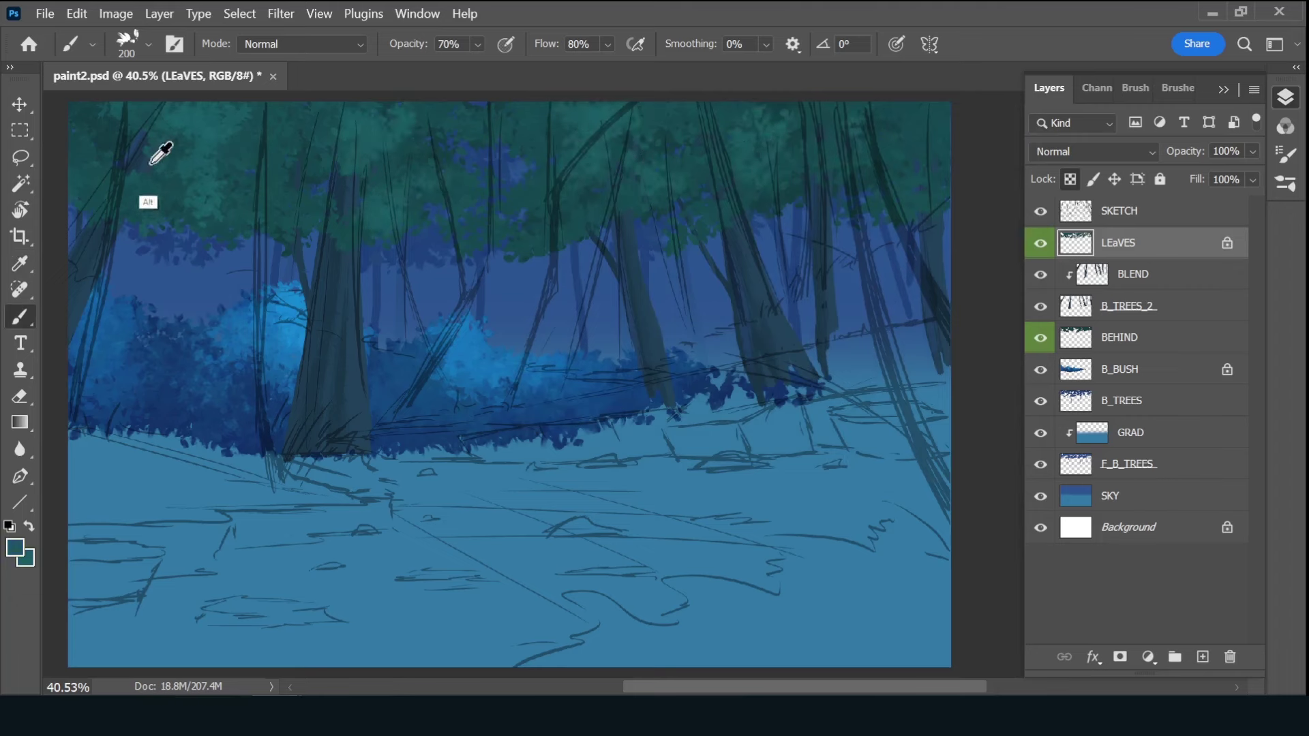
pyautogui.moveTo(184, 140)
pyautogui.mouseDown()
pyautogui.moveTo(196, 117)
pyautogui.moveTo(161, 122)
pyautogui.moveTo(204, 111)
pyautogui.moveTo(235, 126)
pyautogui.mouseUp()
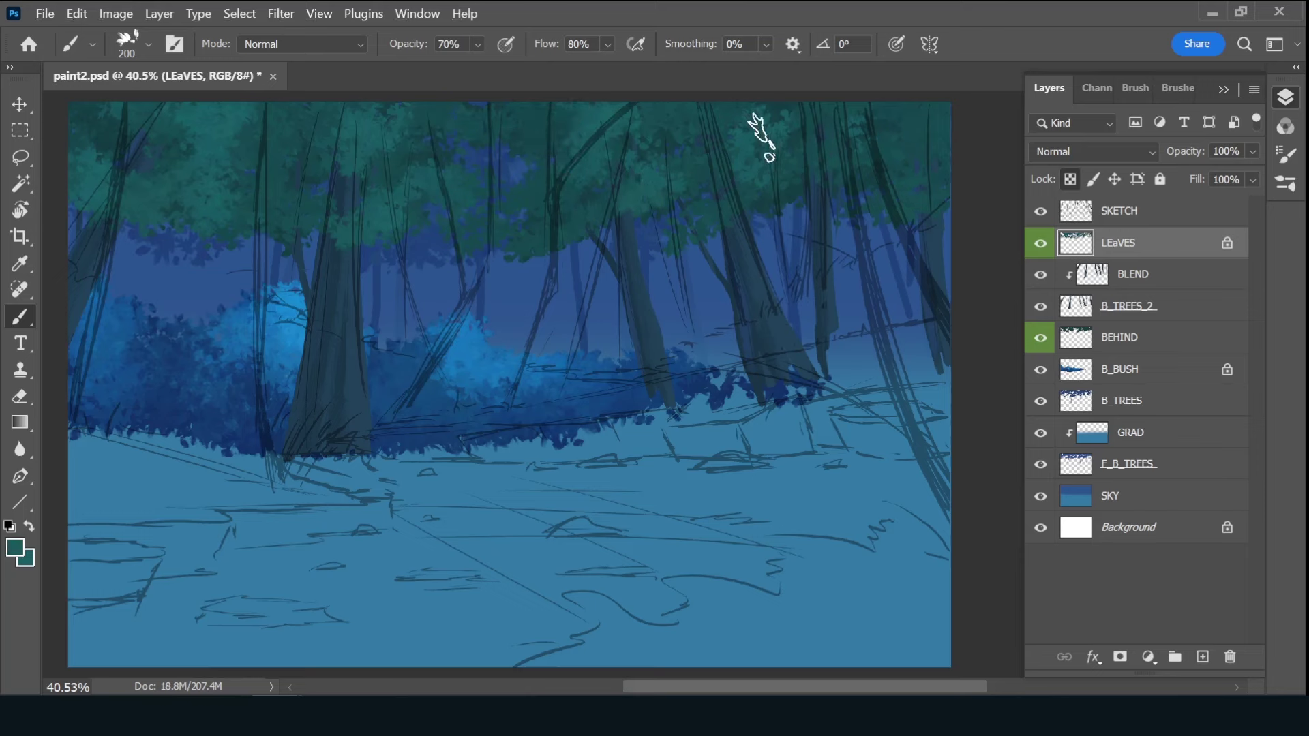
pyautogui.hotkey('ctrl', 's')
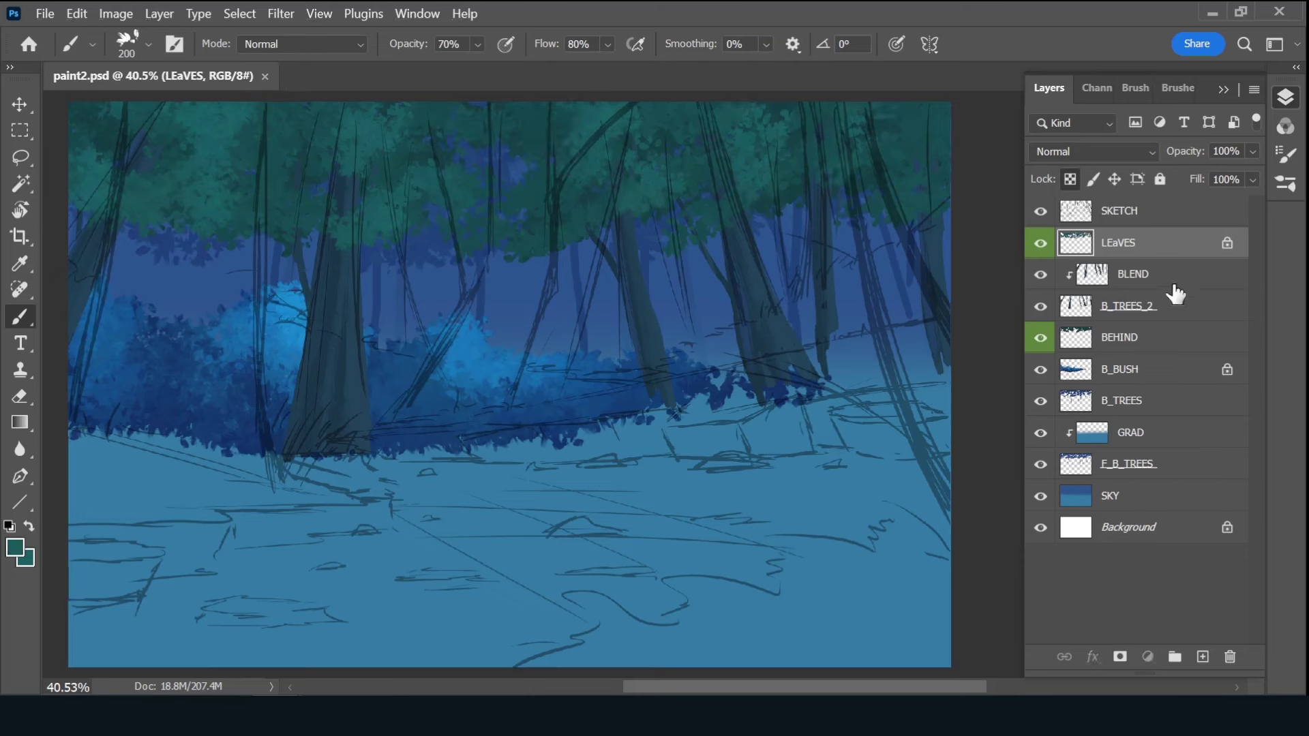
# - Add a CSH layer above BLEND with a violet label and Multiply blend mode
pyautogui.click(1170, 276)
pyautogui.click(1203, 658)
pyautogui.doubleClick(1132, 274)
pyautogui.write('CSH')
pyautogui.press('Return')
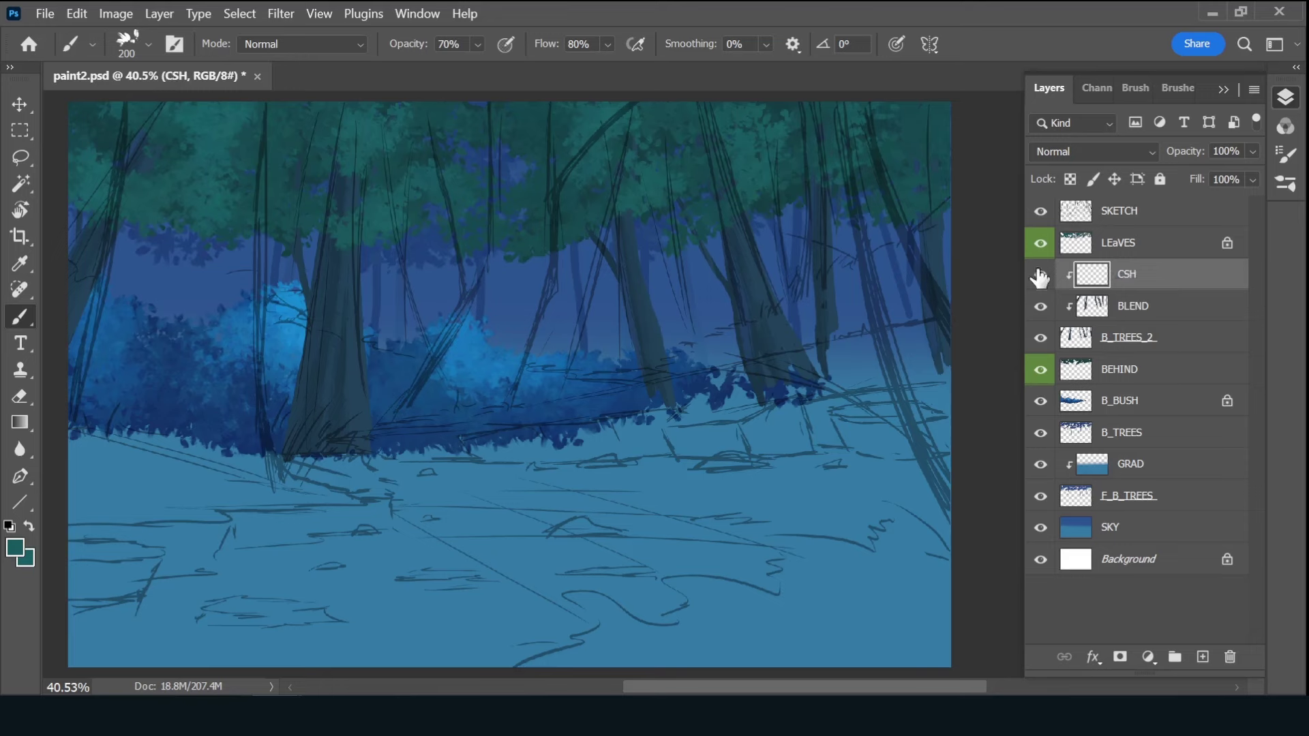
pyautogui.rightClick(1041, 274)
pyautogui.click(1073, 515)
pyautogui.click(1091, 151)
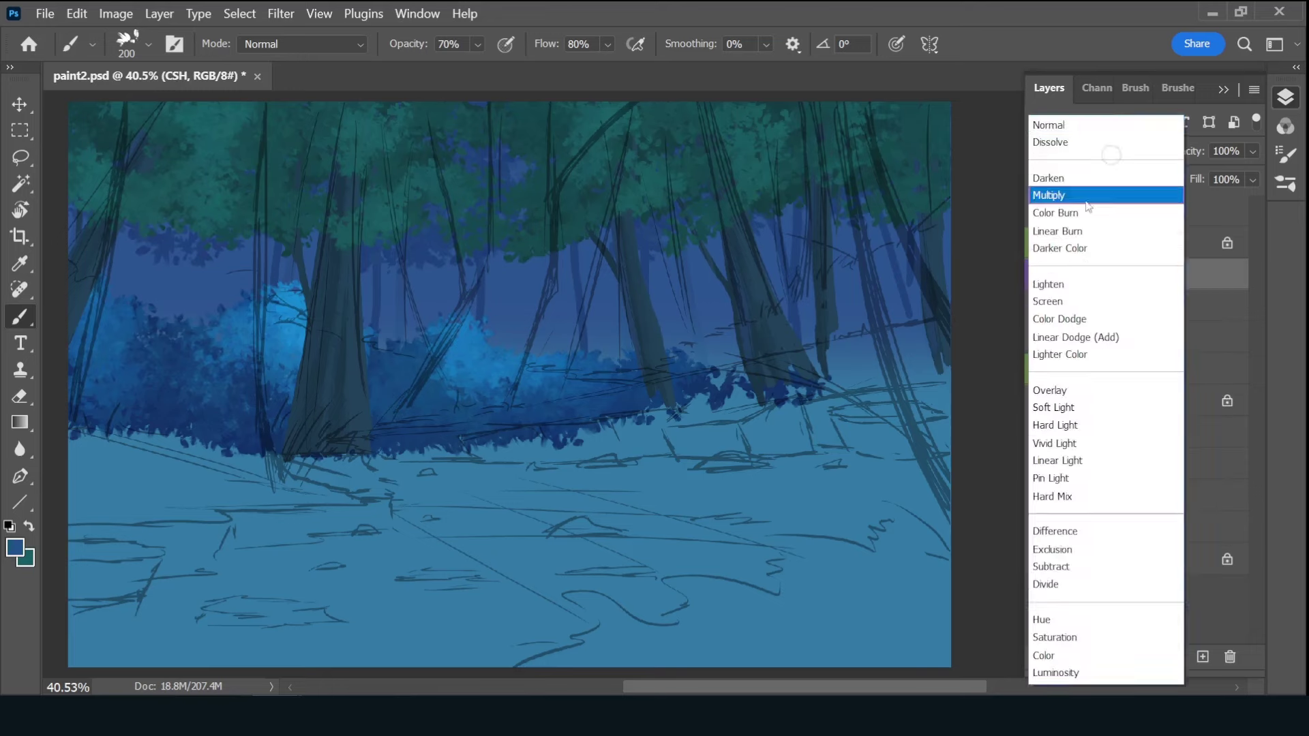
pyautogui.click(1053, 193)
# - Paint darker shadows on the tree trunks and set CSH opacity to 76%
pyautogui.moveTo(361, 155)
pyautogui.mouseDown()
pyautogui.moveTo(403, 254)
pyautogui.moveTo(462, 269)
pyautogui.mouseUp()
pyautogui.press(']')
pyautogui.press(']')
pyautogui.press(']')
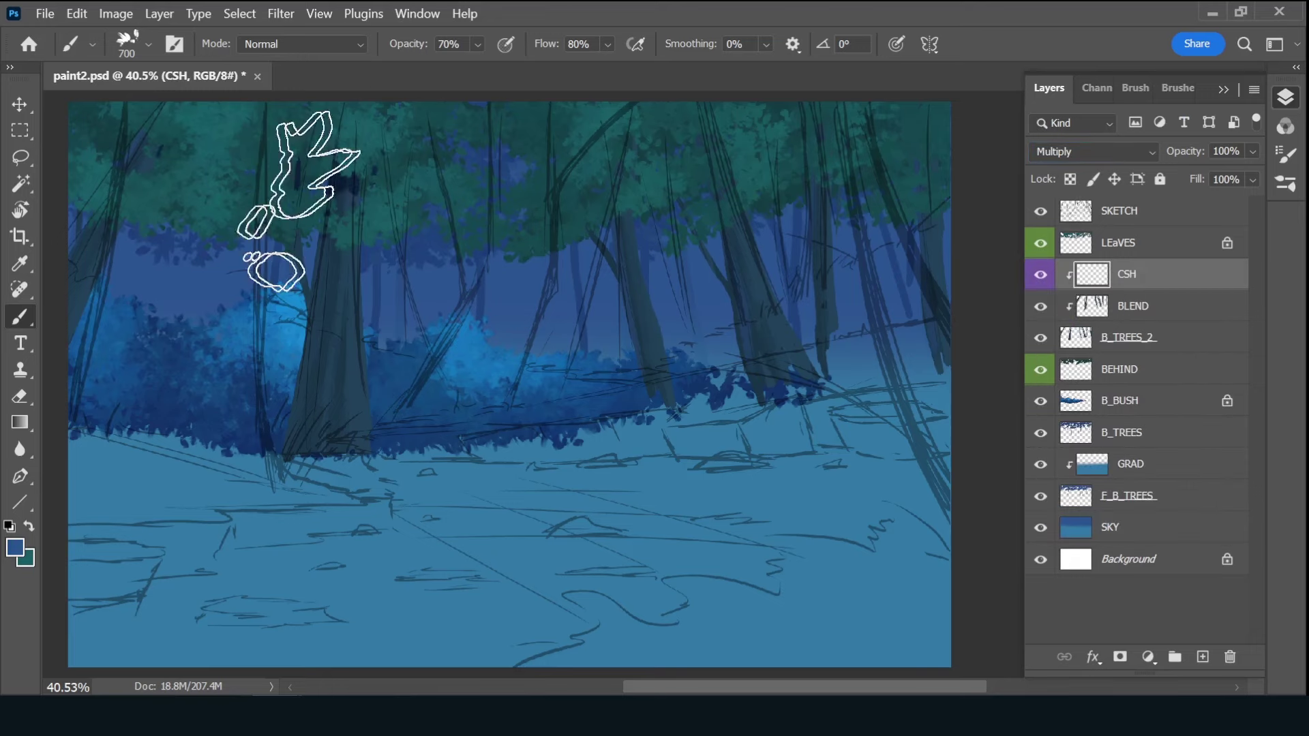
pyautogui.press('[')
pyautogui.press('[')
pyautogui.press('[')
pyautogui.moveTo(379, 198)
pyautogui.mouseDown()
pyautogui.moveTo(417, 362)
pyautogui.moveTo(327, 436)
pyautogui.mouseUp()
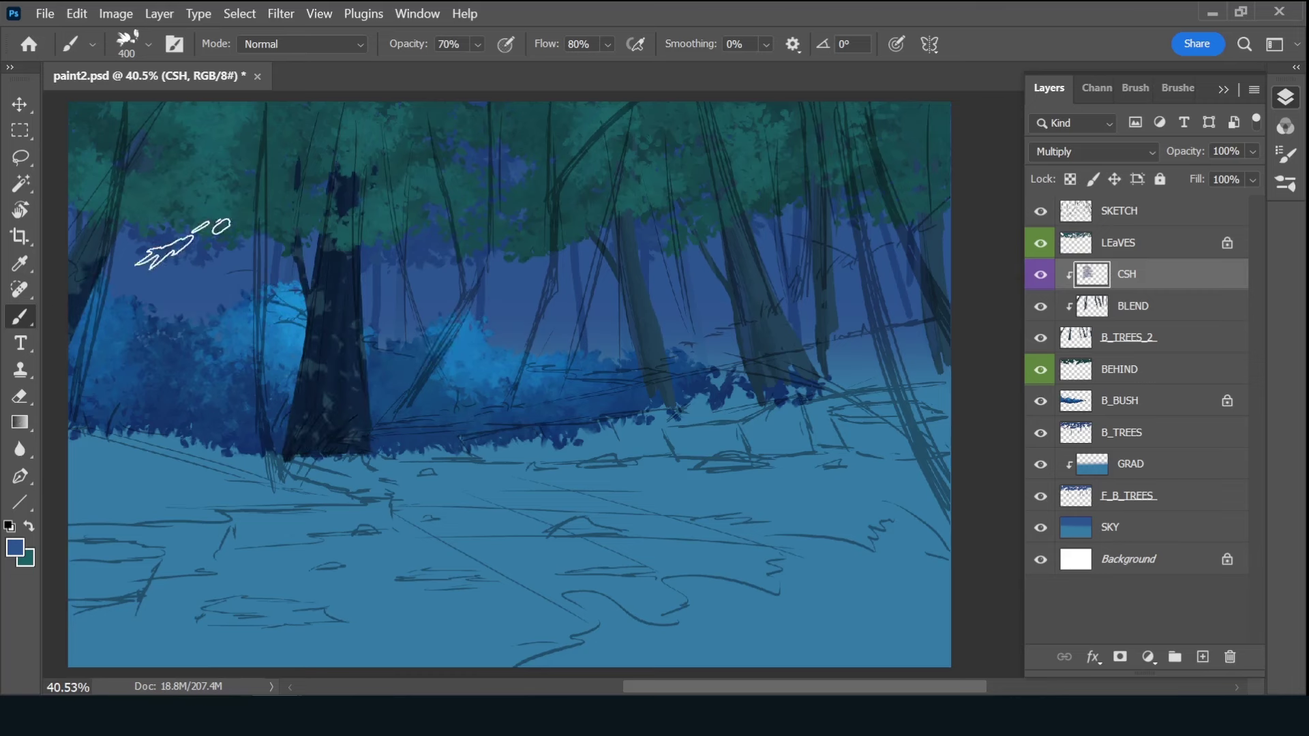
pyautogui.moveTo(579, 197); pyautogui.dragTo(750, 382)
pyautogui.moveTo(1201, 152); pyautogui.dragTo(1193, 161)
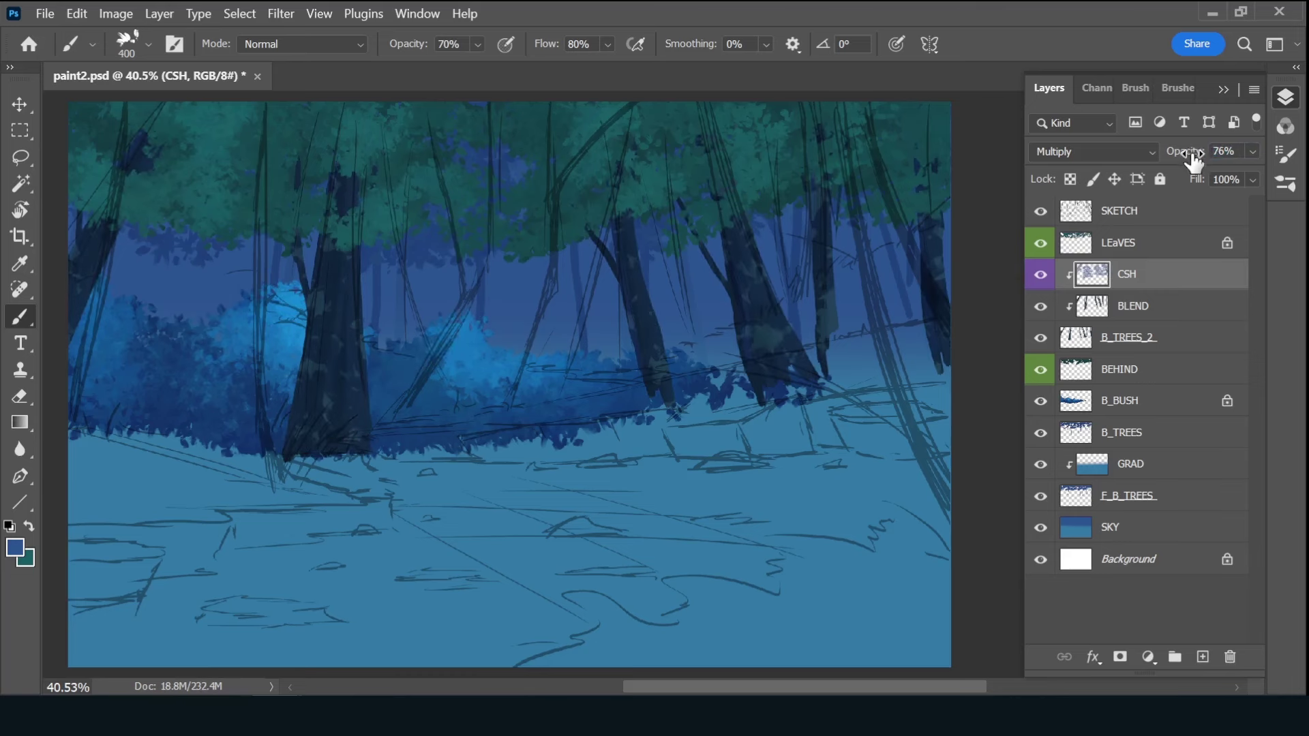
# - Add a new layer above LEaVES and start renaming it
pyautogui.hotkey('alt', ']')
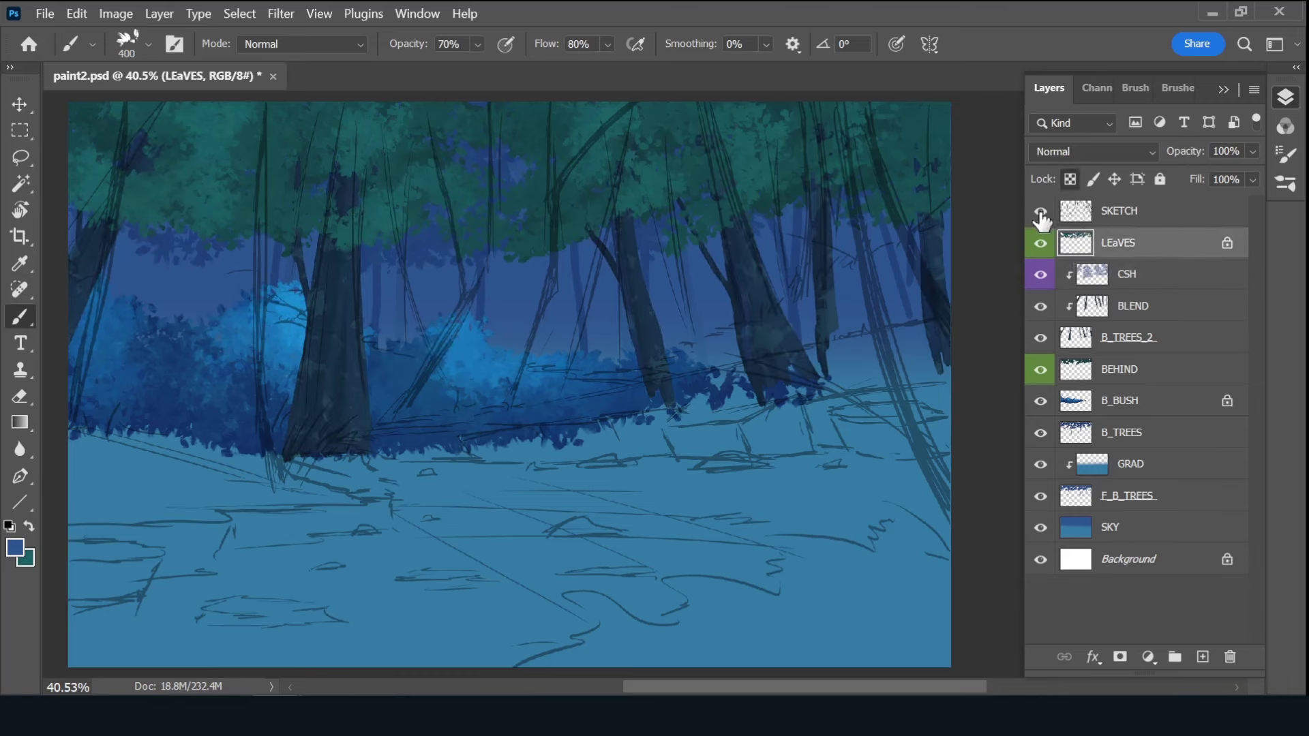
pyautogui.click(1203, 657)
pyautogui.doubleClick(1168, 243)
pyautogui.write('M_TREES')
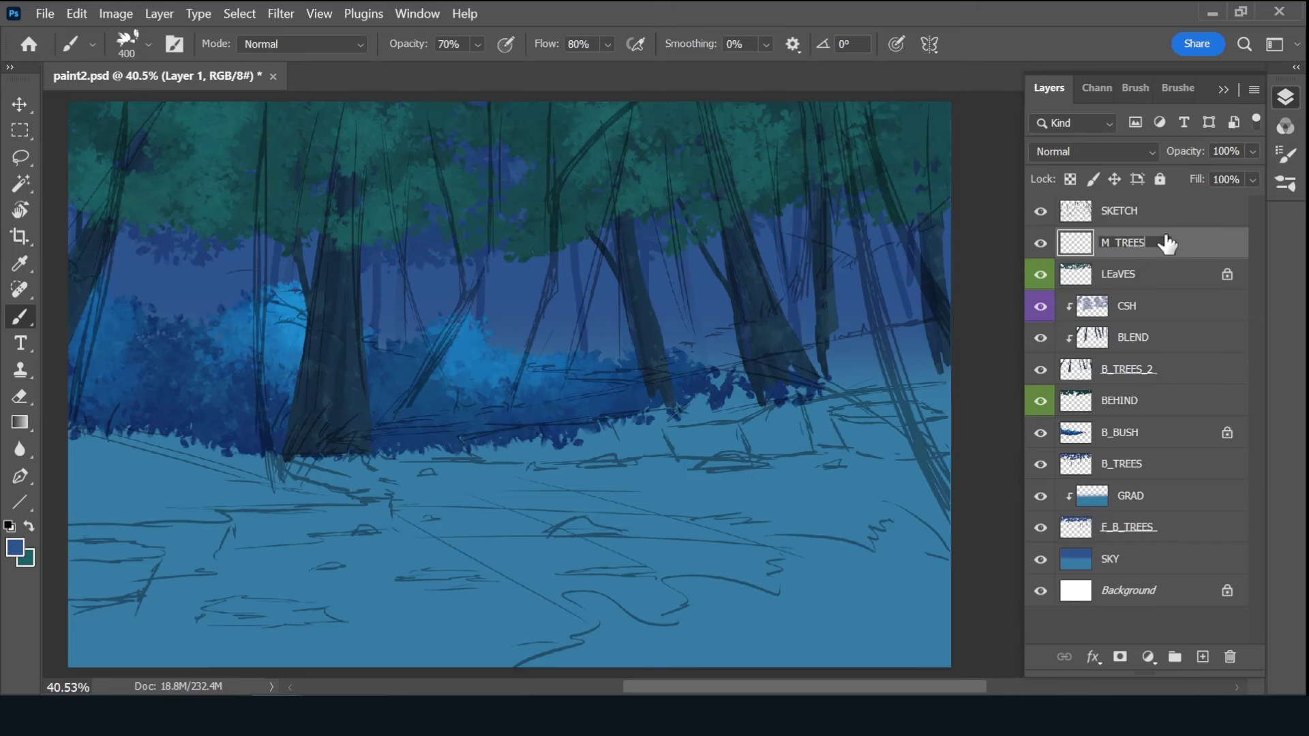
# - Name the layer M_TREES and choose a small brush with a darker colour
pyautogui.press('Return')
pyautogui.click(1178, 88)
pyautogui.click(1118, 344)
pyautogui.click(1048, 88)
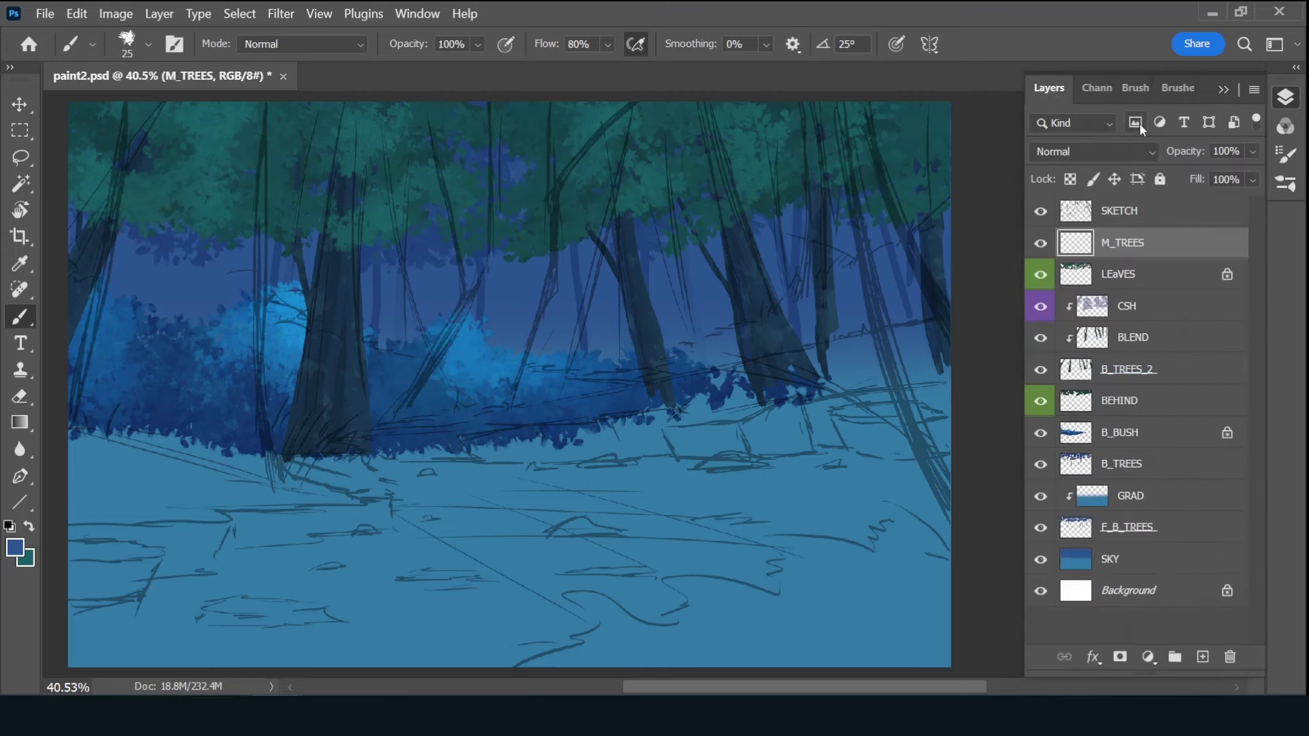
pyautogui.click(15, 547)
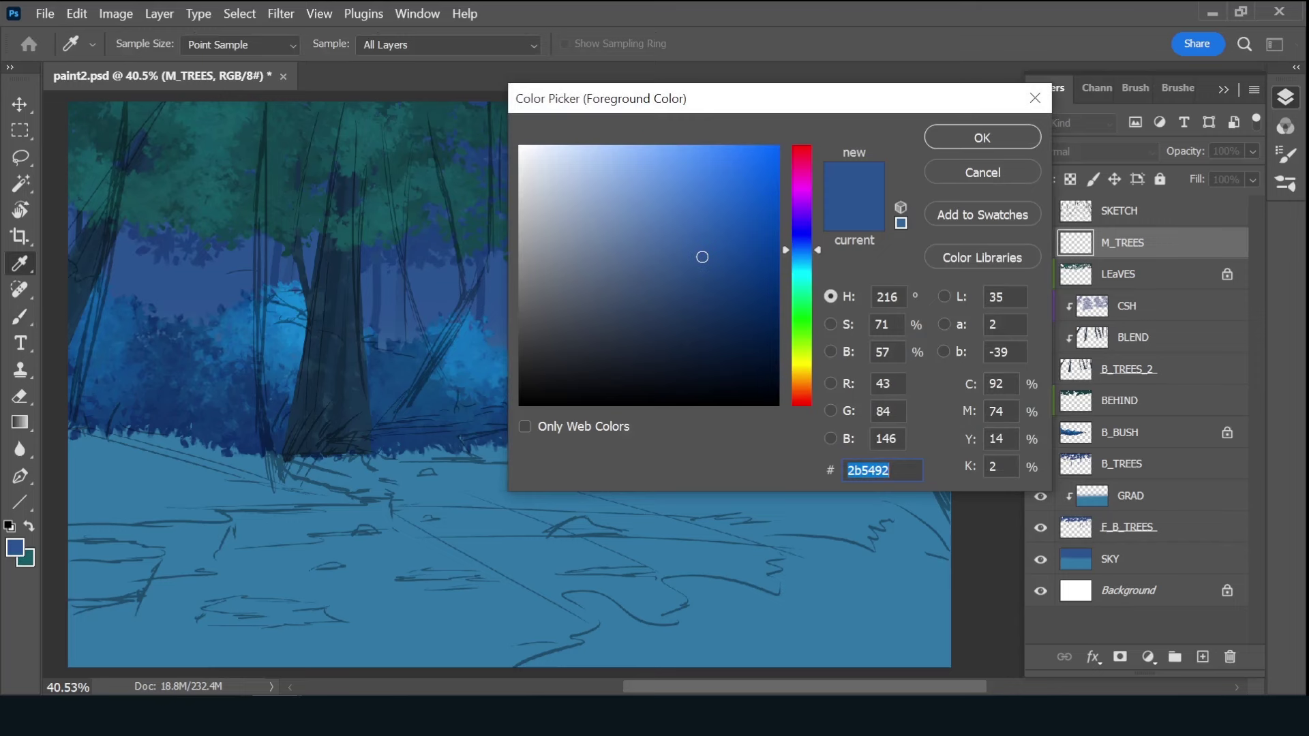
pyautogui.click(529, 342)
pyautogui.click(982, 138)
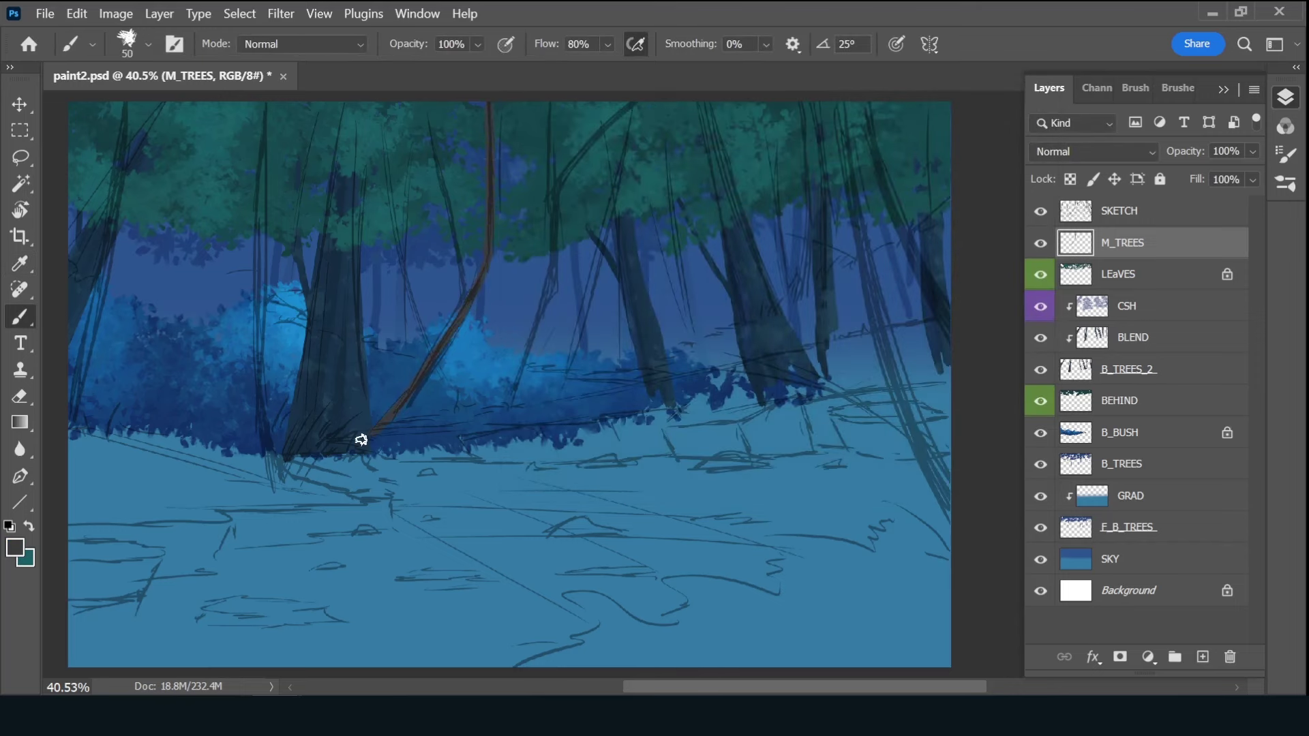
# - Outline and paint several tree trunks from the centre to the right side
pyautogui.moveTo(551, 234); pyautogui.dragTo(507, 417)
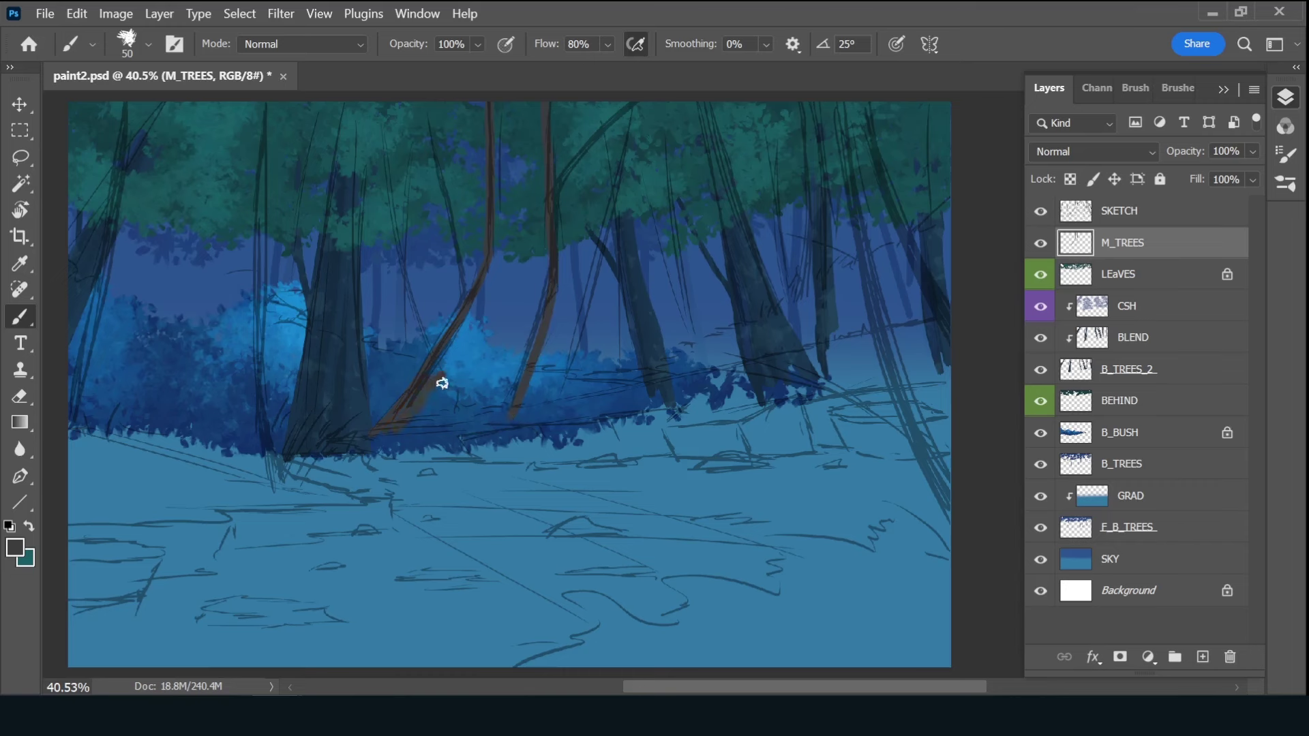
pyautogui.moveTo(441, 384)
pyautogui.mouseDown()
pyautogui.moveTo(489, 400)
pyautogui.moveTo(459, 316)
pyautogui.moveTo(491, 354)
pyautogui.moveTo(535, 293)
pyautogui.moveTo(544, 250)
pyautogui.mouseUp()
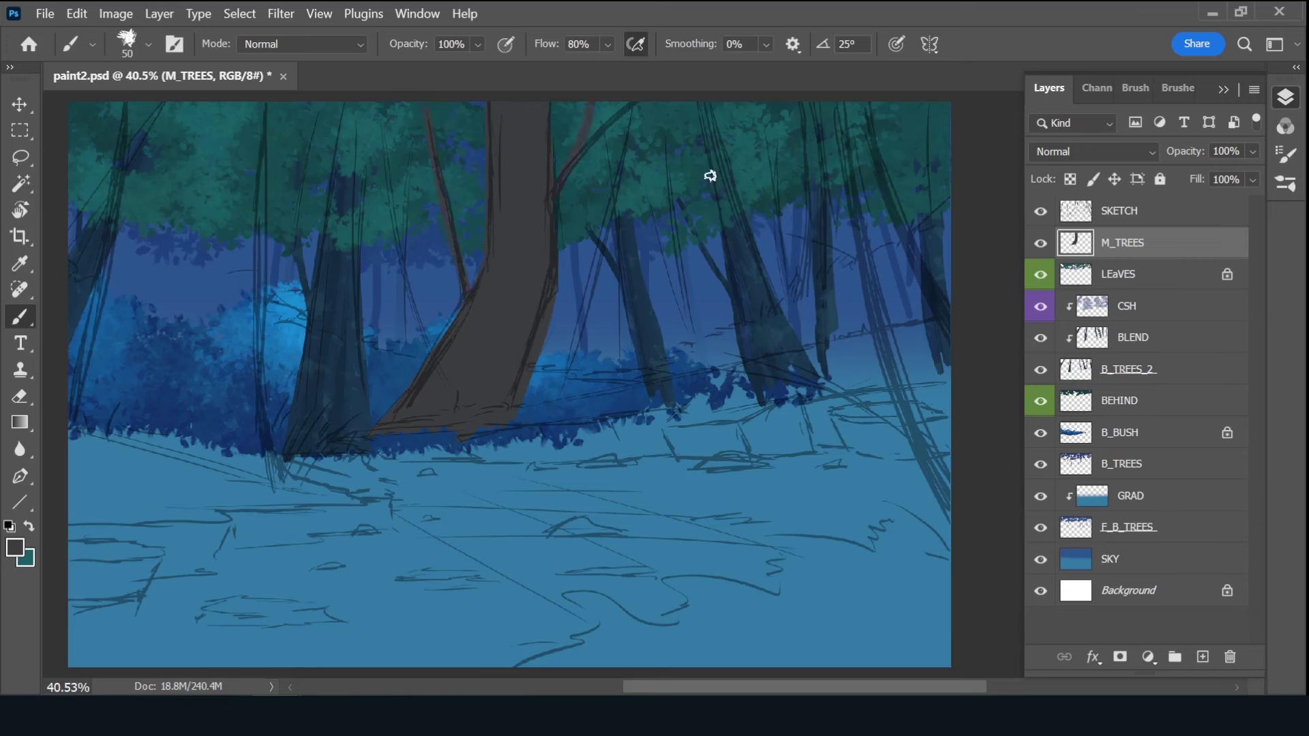
pyautogui.moveTo(771, 114); pyautogui.dragTo(771, 178)
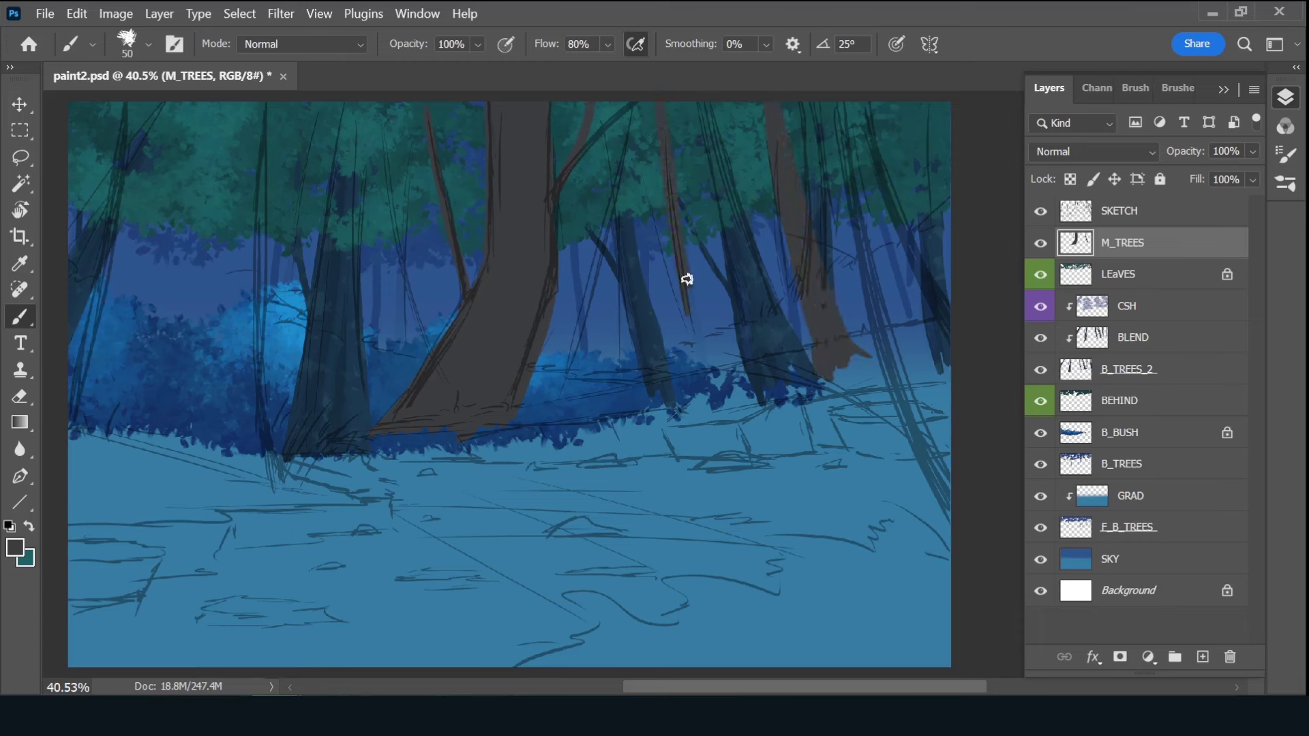
pyautogui.moveTo(687, 280); pyautogui.dragTo(689, 332)
pyautogui.moveTo(686, 223); pyautogui.dragTo(713, 348)
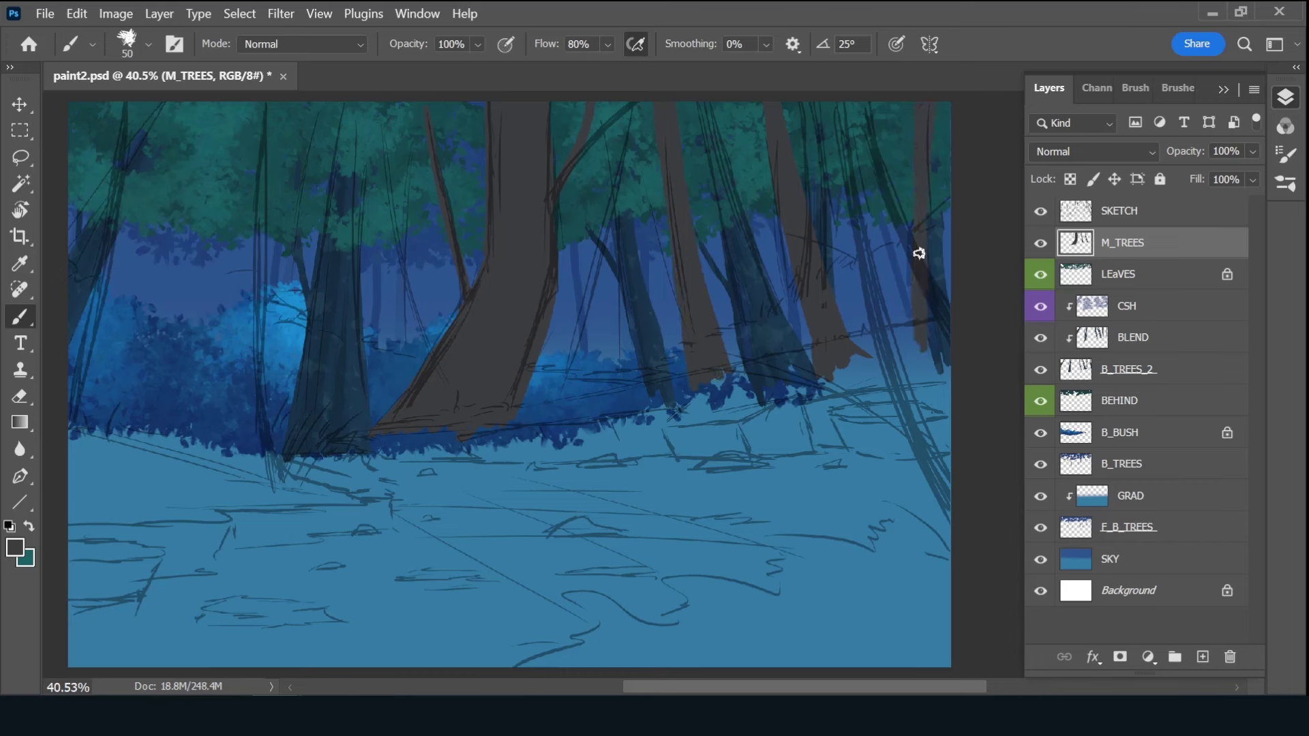
pyautogui.moveTo(932, 222); pyautogui.dragTo(945, 349)
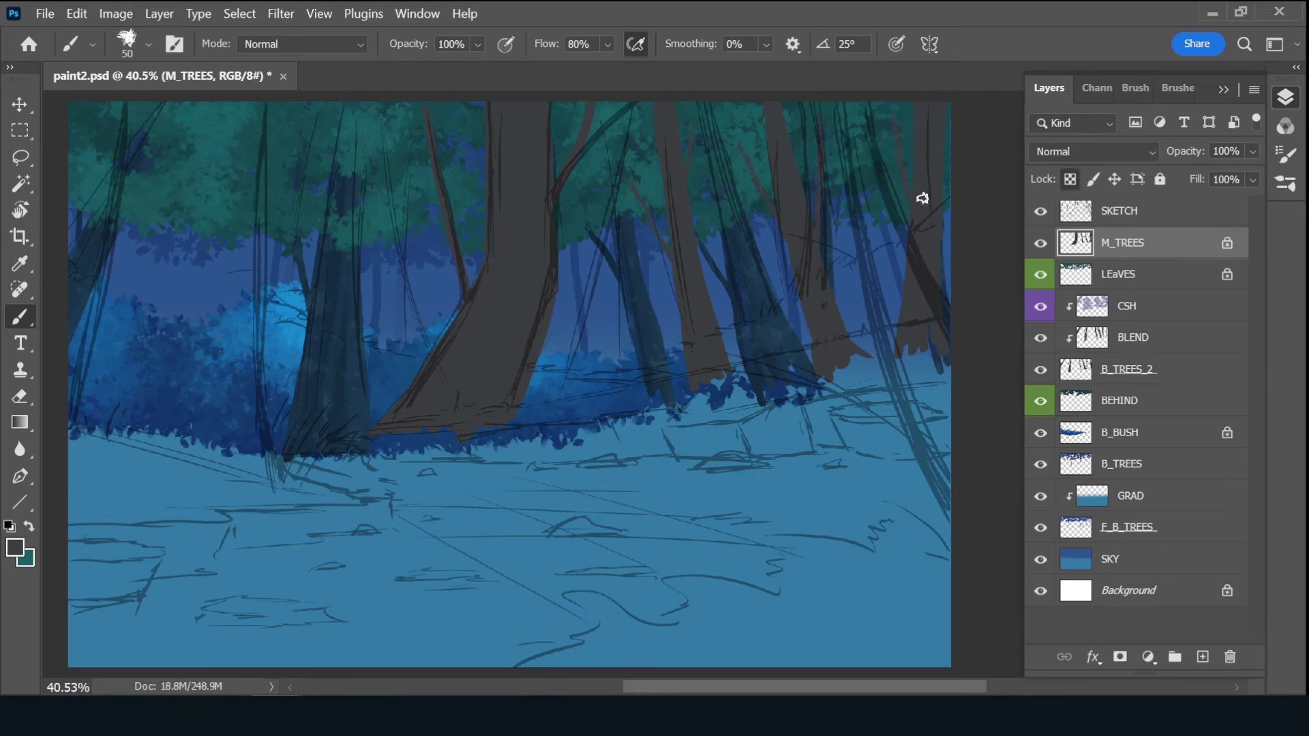
# - Switch to dark grey (3c3d3f), paint over the central trunk with a bigger brush, and hide the sketch
pyautogui.click(1178, 87)
pyautogui.click(1235, 197)
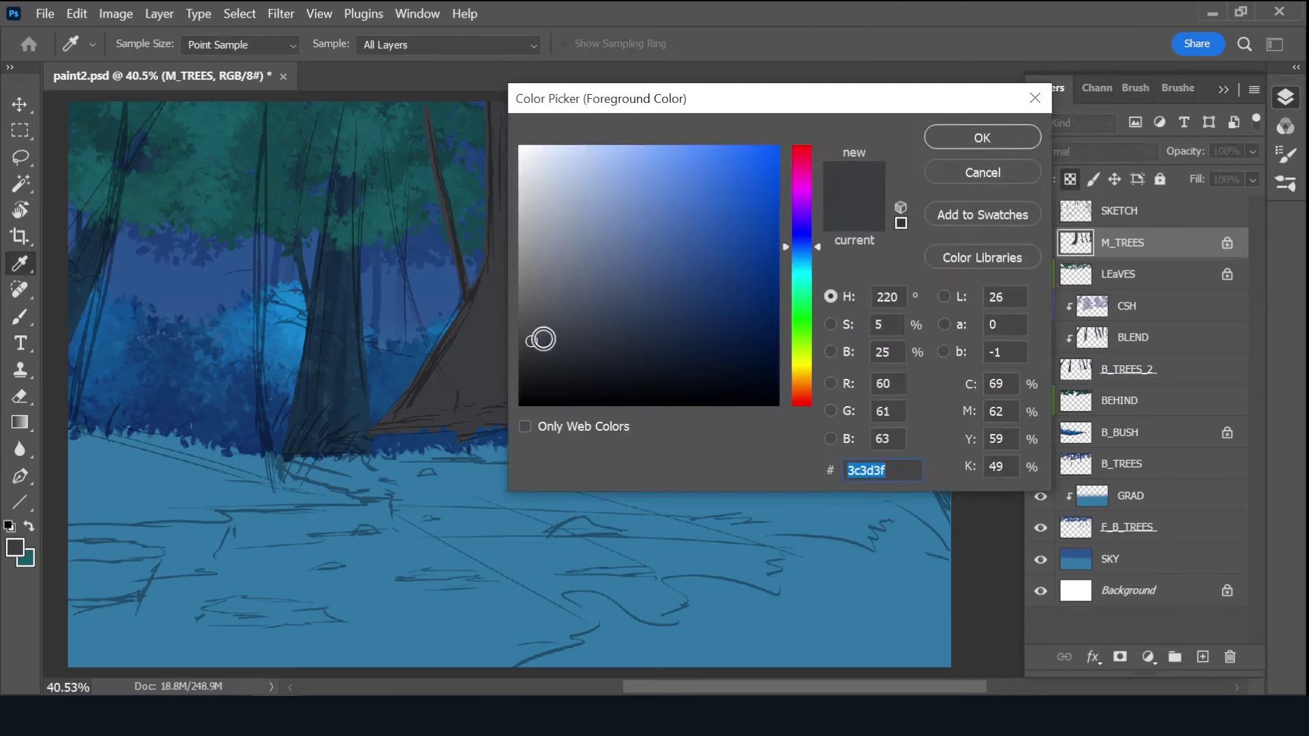
pyautogui.click(543, 350)
pyautogui.press('Return')
pyautogui.press(']')
pyautogui.press(']')
pyautogui.moveTo(439, 365)
pyautogui.mouseDown()
pyautogui.moveTo(497, 187)
pyautogui.moveTo(456, 328)
pyautogui.moveTo(513, 263)
pyautogui.moveTo(658, 182)
pyautogui.moveTo(658, 129)
pyautogui.moveTo(757, 95)
pyautogui.mouseUp()
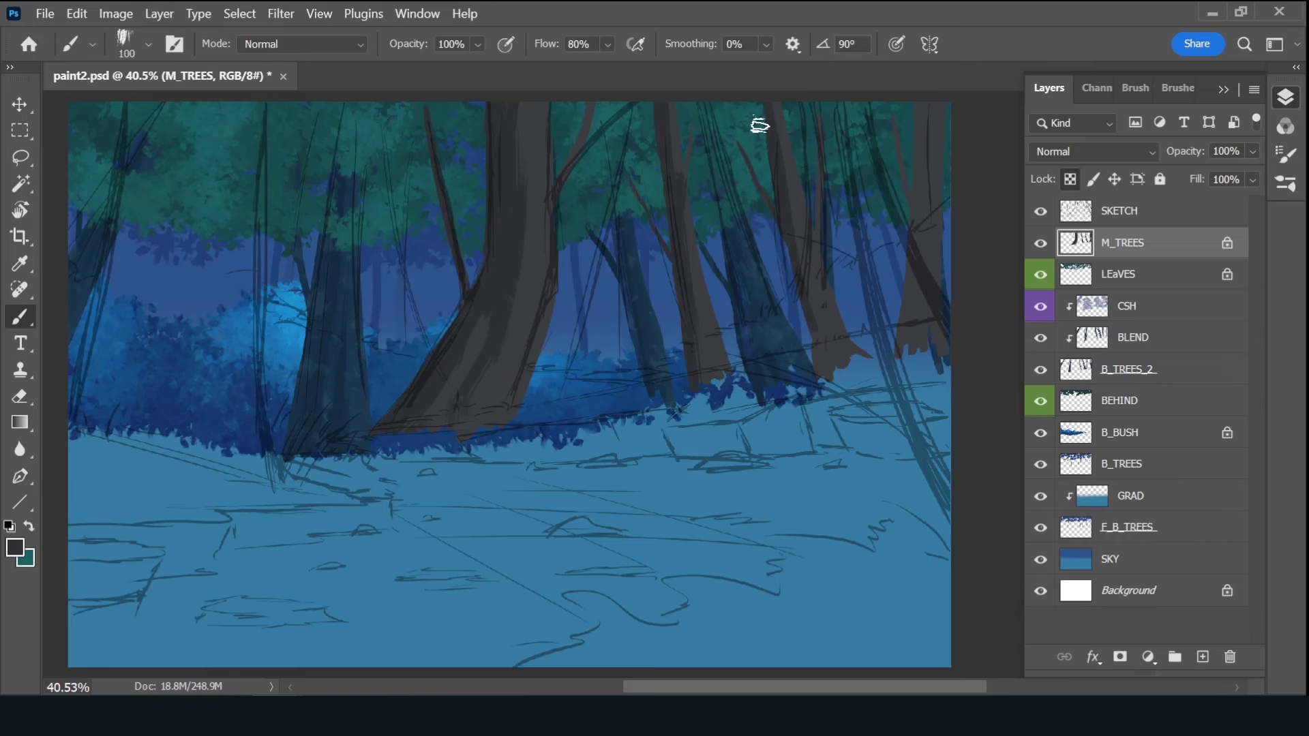
pyautogui.click(1041, 211)
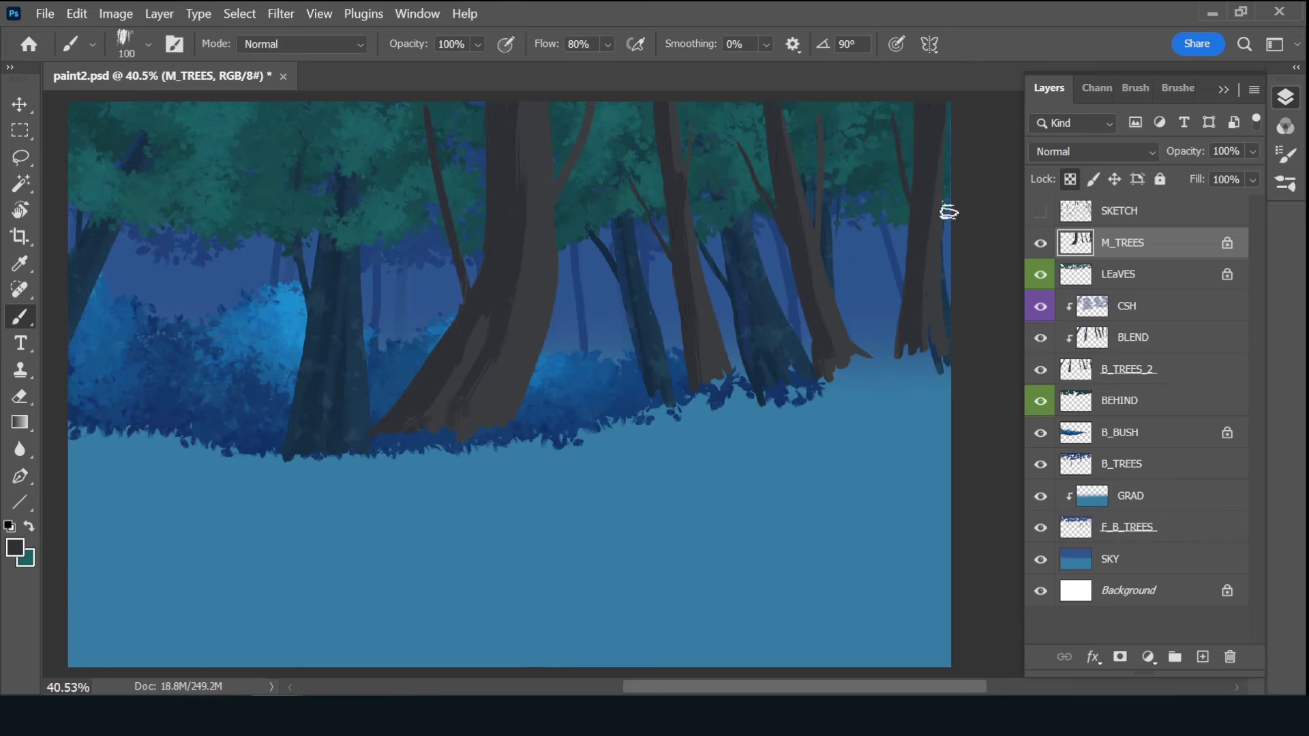
pyautogui.moveTo(492, 389); pyautogui.dragTo(509, 112)
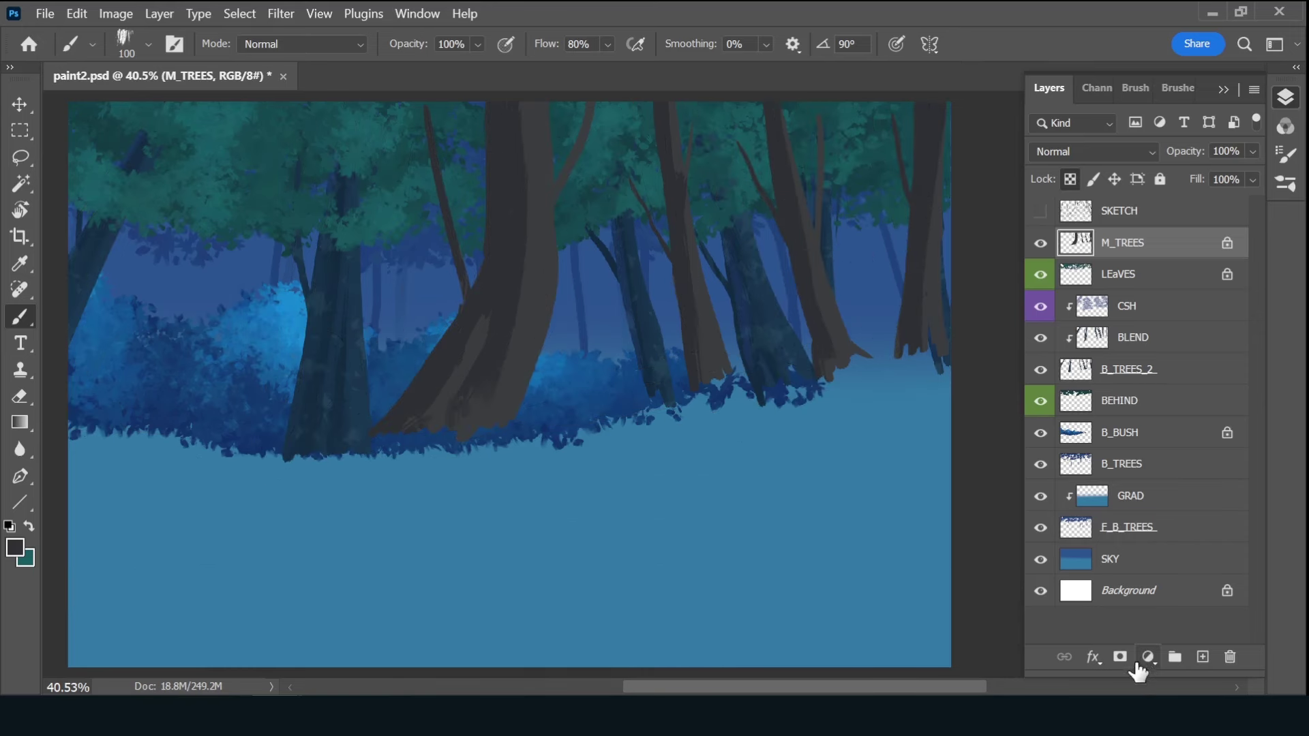
# - Add an SH layer clipped to M_TREES, set to Multiply with a violet tag and blue colour
pyautogui.click(1203, 657)
pyautogui.hotkey('ctrl', 'alt', 'g')
pyautogui.doubleClick(1134, 243)
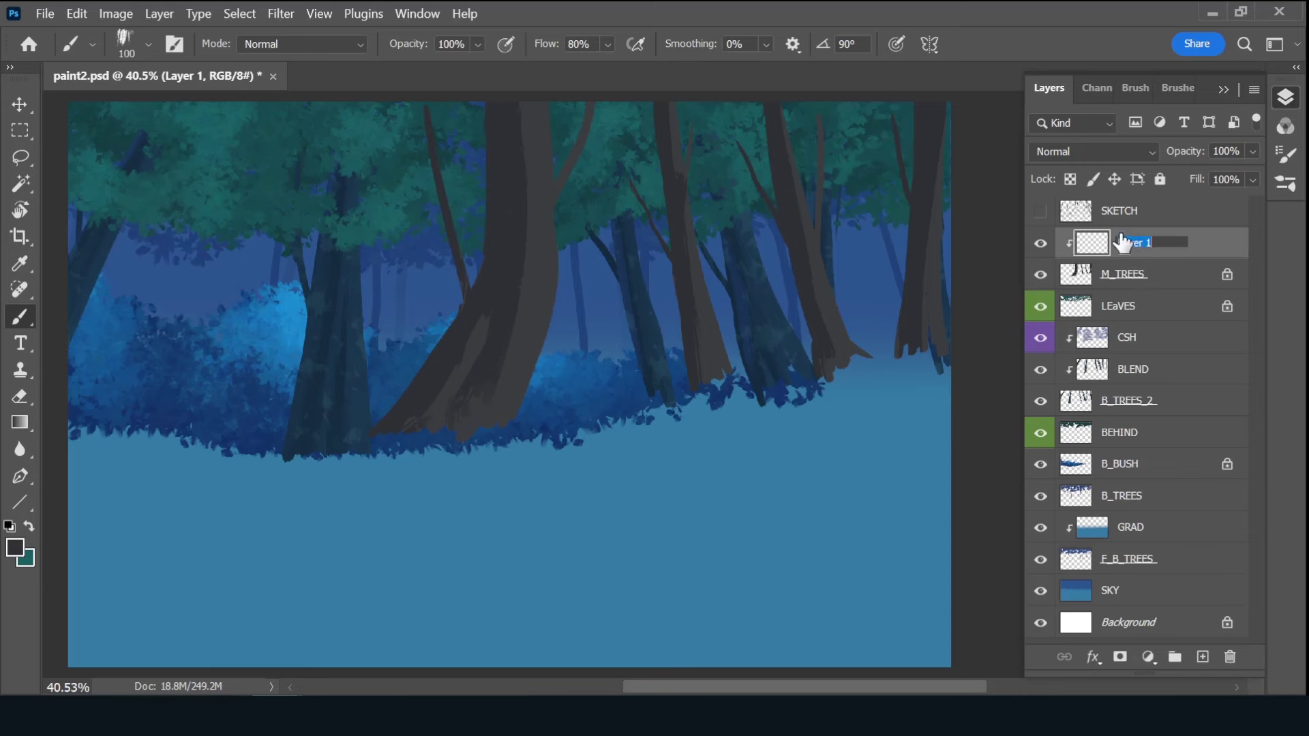
pyautogui.write('SH')
pyautogui.press('Return')
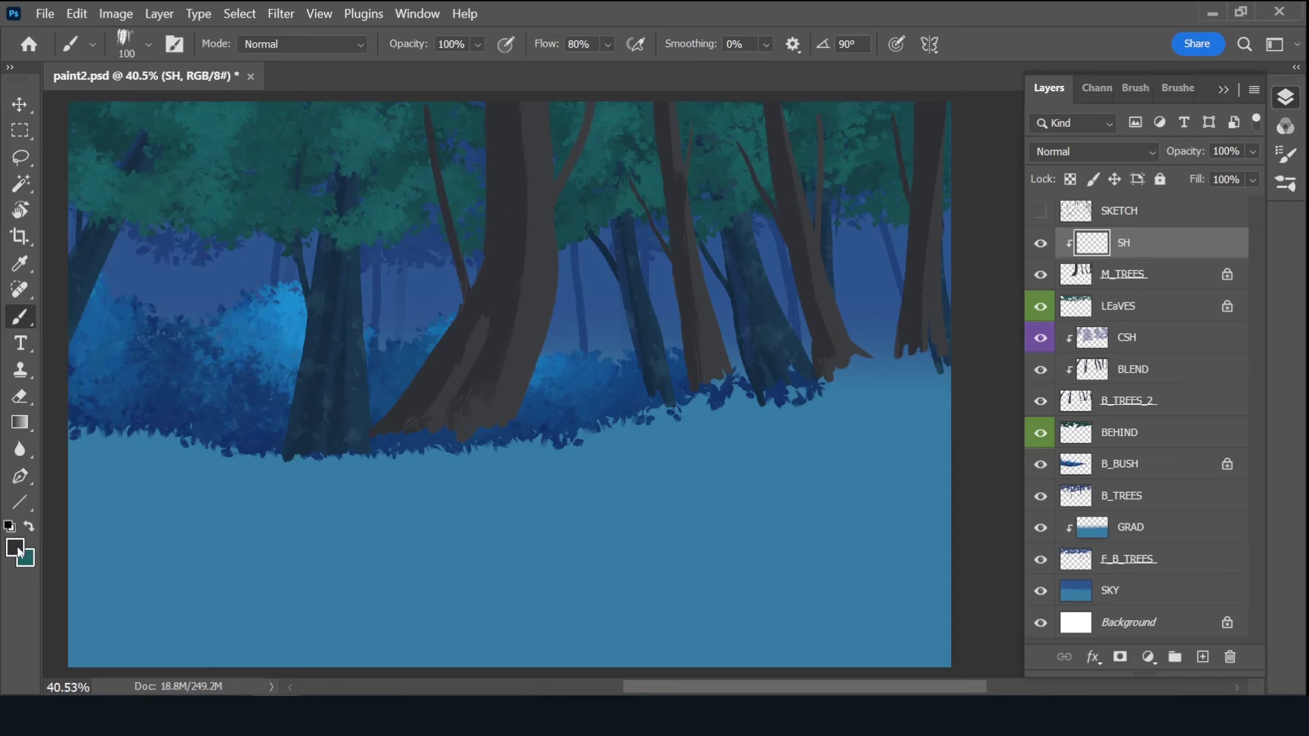
pyautogui.click(19, 549)
pyautogui.click(982, 134)
pyautogui.click(1091, 151)
pyautogui.click(1096, 186)
pyautogui.rightClick(1040, 243)
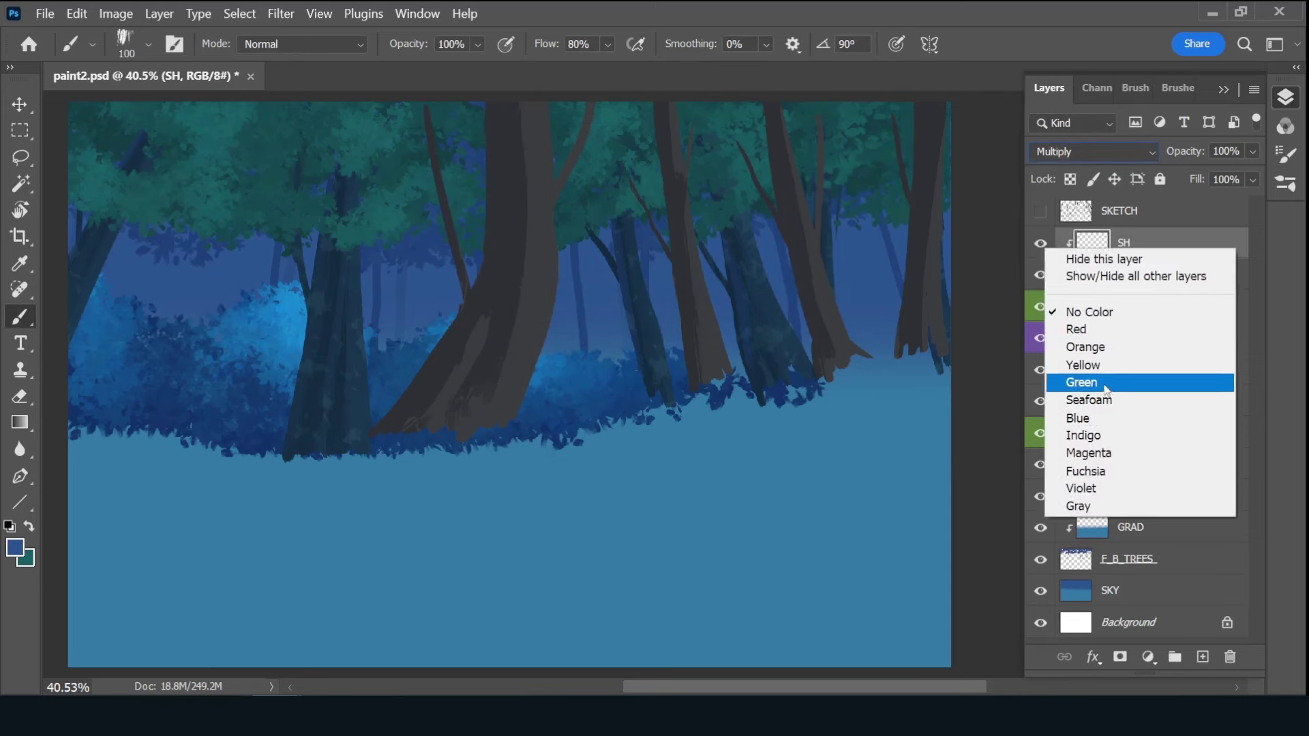
pyautogui.click(1081, 488)
# - Paint shadows along the central and right-hand trunks and lower SH opacity to 34%
pyautogui.moveTo(504, 102); pyautogui.dragTo(485, 263)
pyautogui.moveTo(426, 109); pyautogui.dragTo(464, 300)
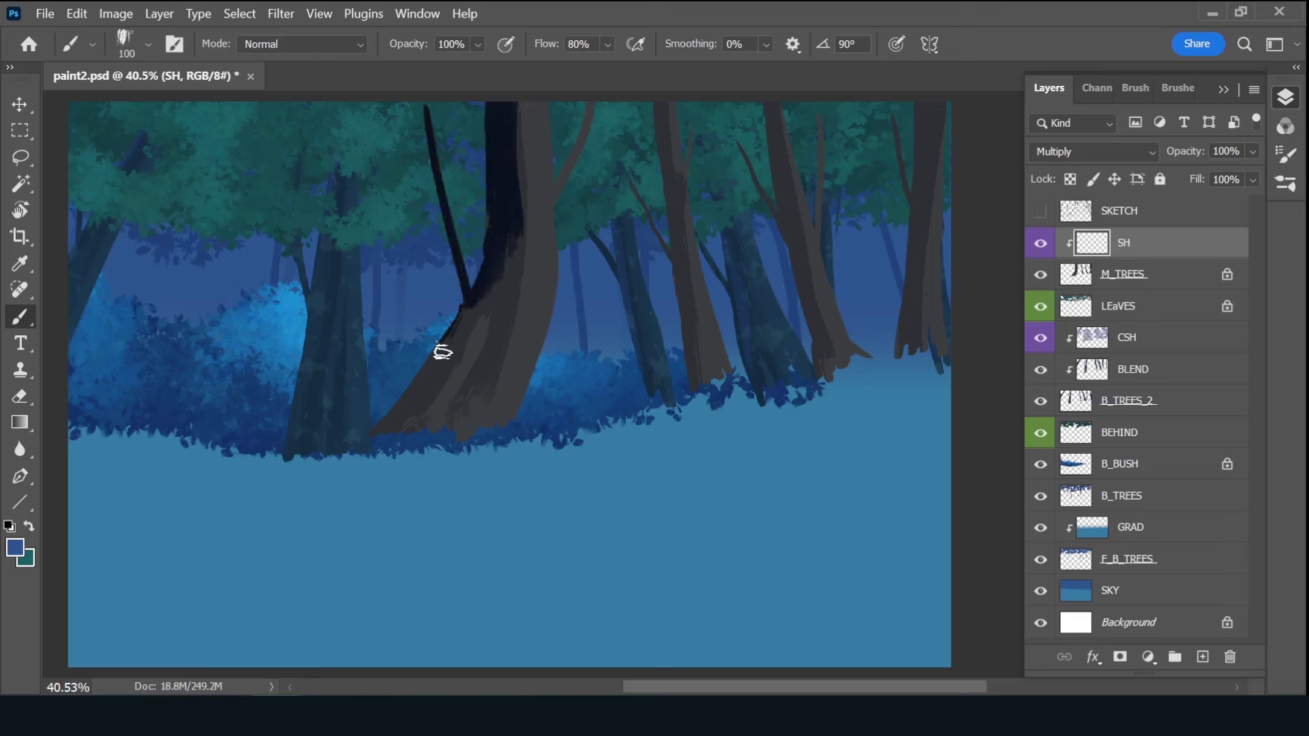
pyautogui.moveTo(442, 351); pyautogui.dragTo(514, 117)
pyautogui.moveTo(654, 102); pyautogui.dragTo(669, 277)
pyautogui.moveTo(640, 184); pyautogui.dragTo(723, 389)
pyautogui.moveTo(763, 109); pyautogui.dragTo(791, 238)
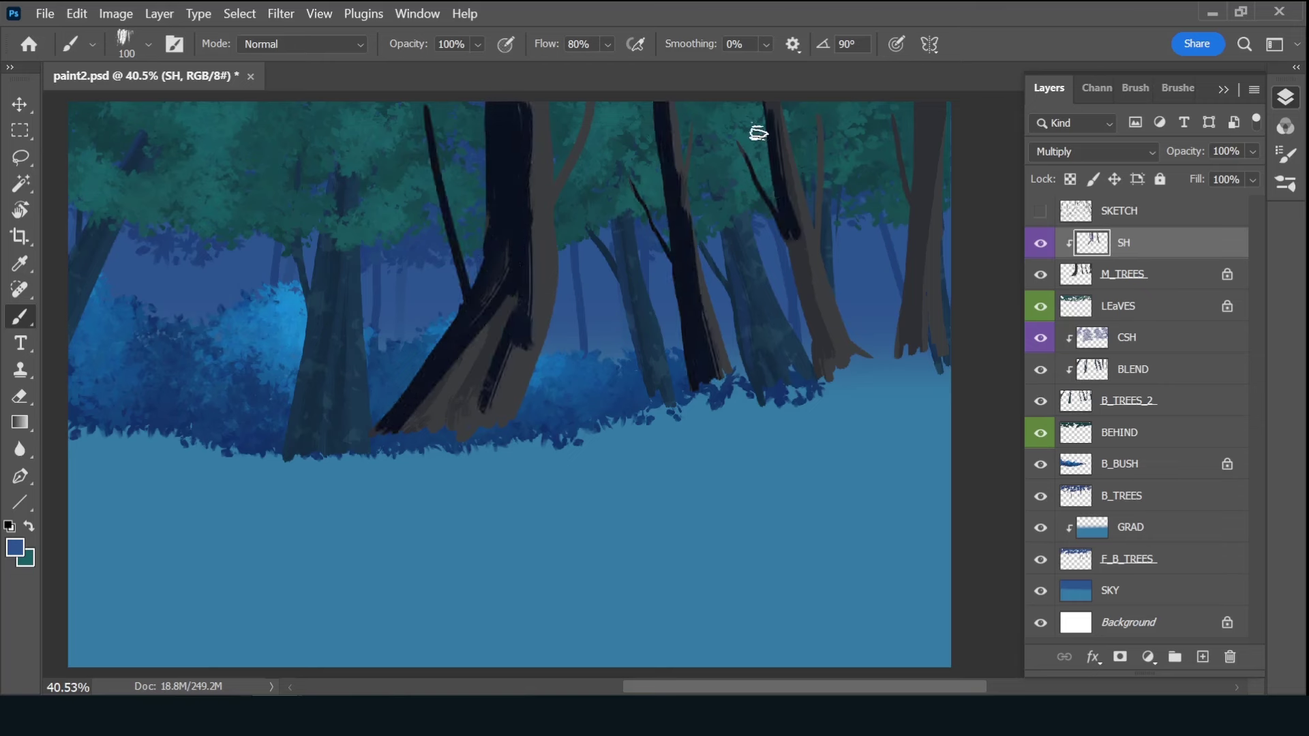
pyautogui.moveTo(780, 128); pyautogui.dragTo(828, 368)
pyautogui.moveTo(907, 106); pyautogui.dragTo(923, 347)
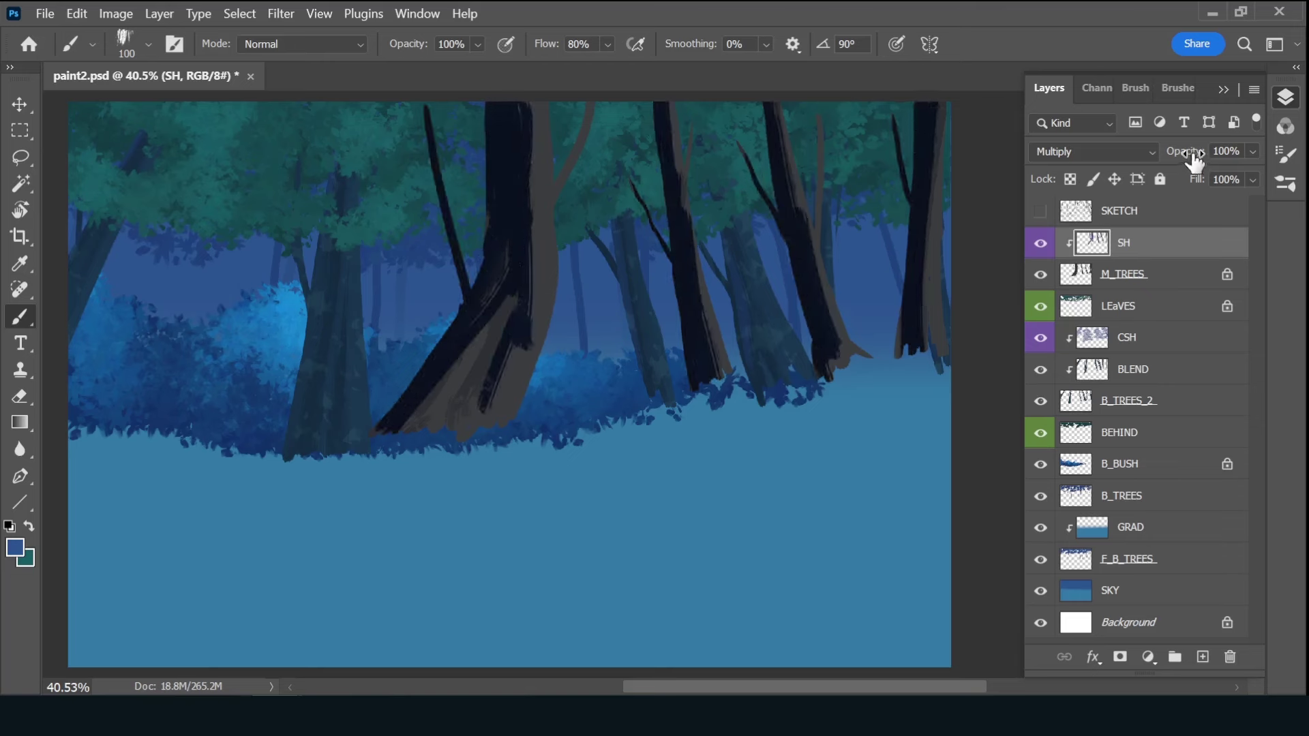
pyautogui.moveTo(1193, 152); pyautogui.dragTo(1152, 151)
# - Add a new clipped layer above SH named BLEND
pyautogui.hotkey('ctrl', 'shift', 'alt', 'n')
pyautogui.doubleClick(1132, 242)
pyautogui.write('BLEND')
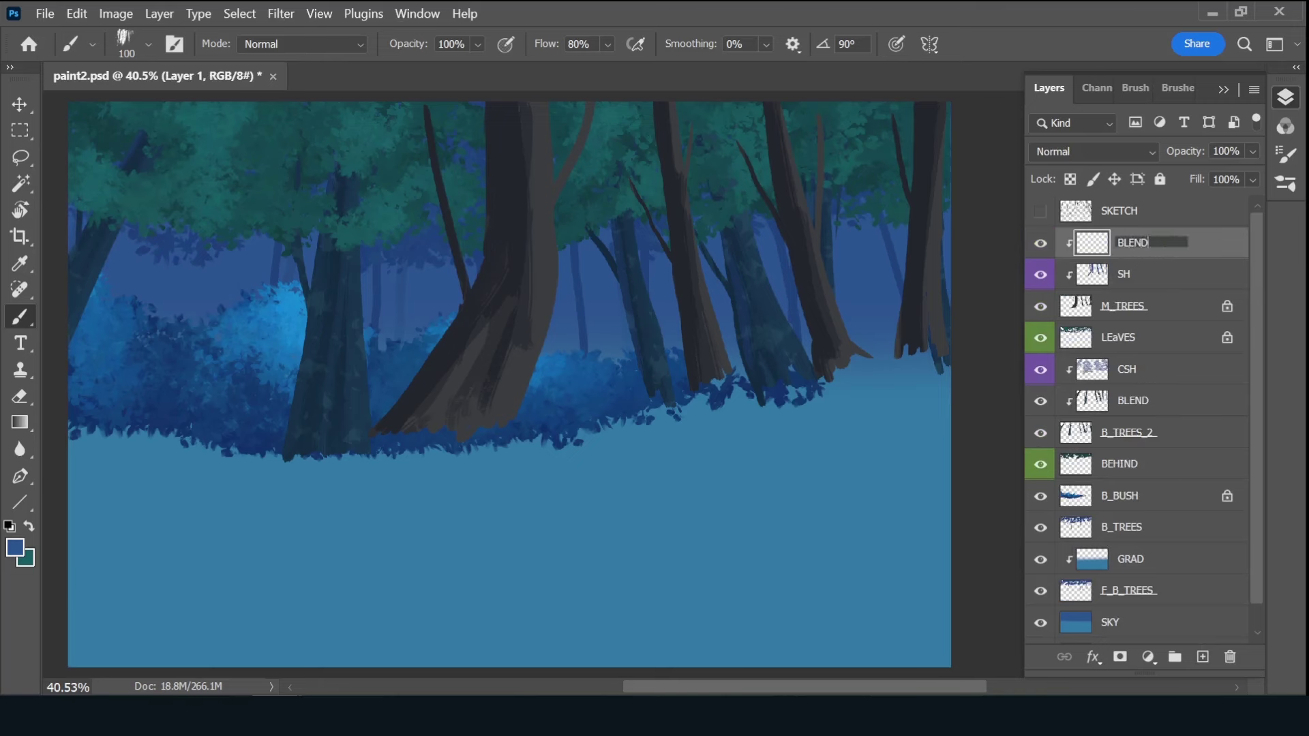
pyautogui.press('Return')
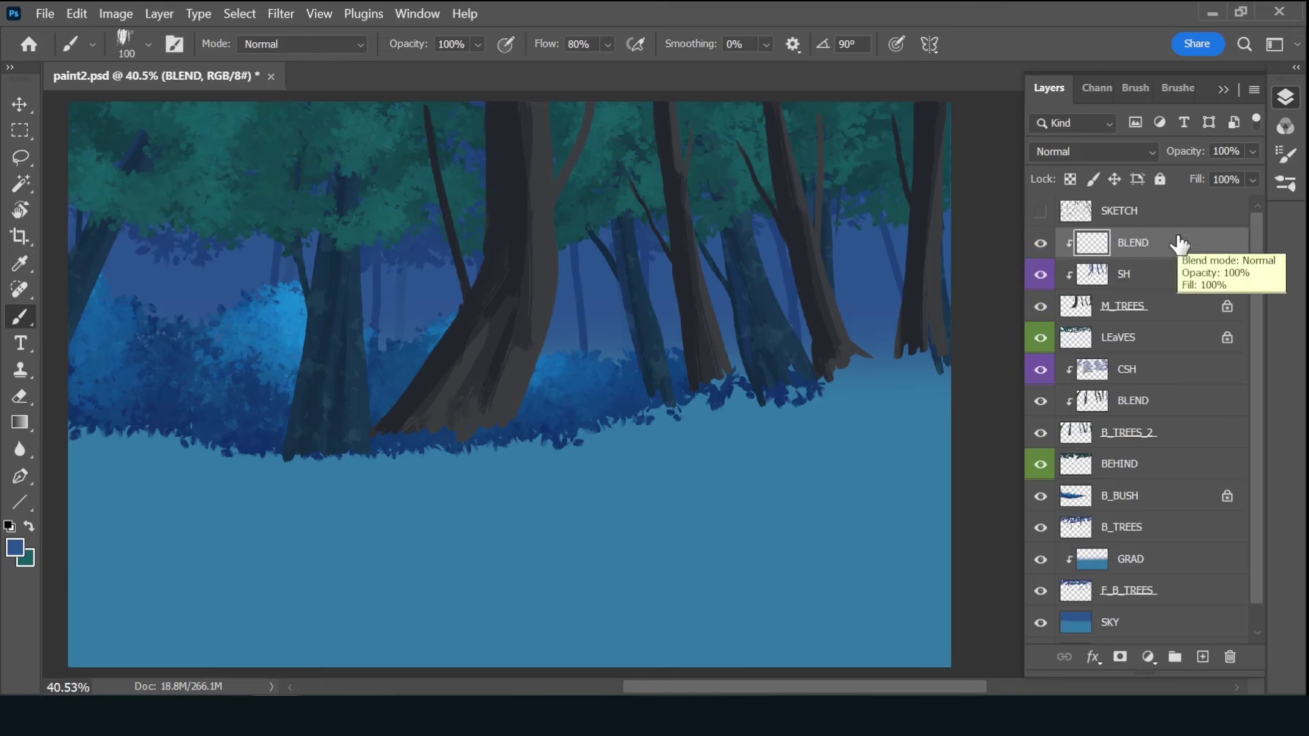
# - Sample trunk grey and navy blues, then paint a bluish rim light up the central trunk
pyautogui.keyDown('alt'); pyautogui.click(528, 334); pyautogui.keyUp('alt')
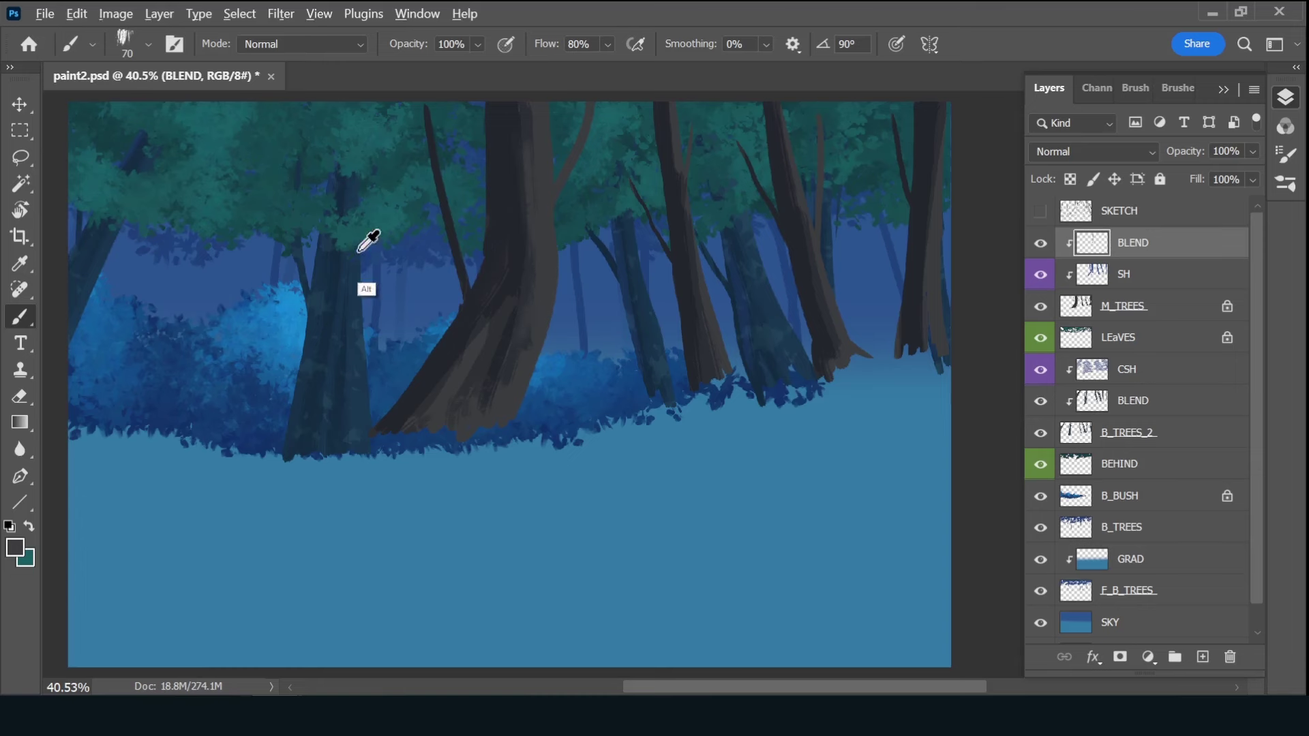
pyautogui.keyDown('alt'); pyautogui.click(476, 246); pyautogui.keyUp('alt')
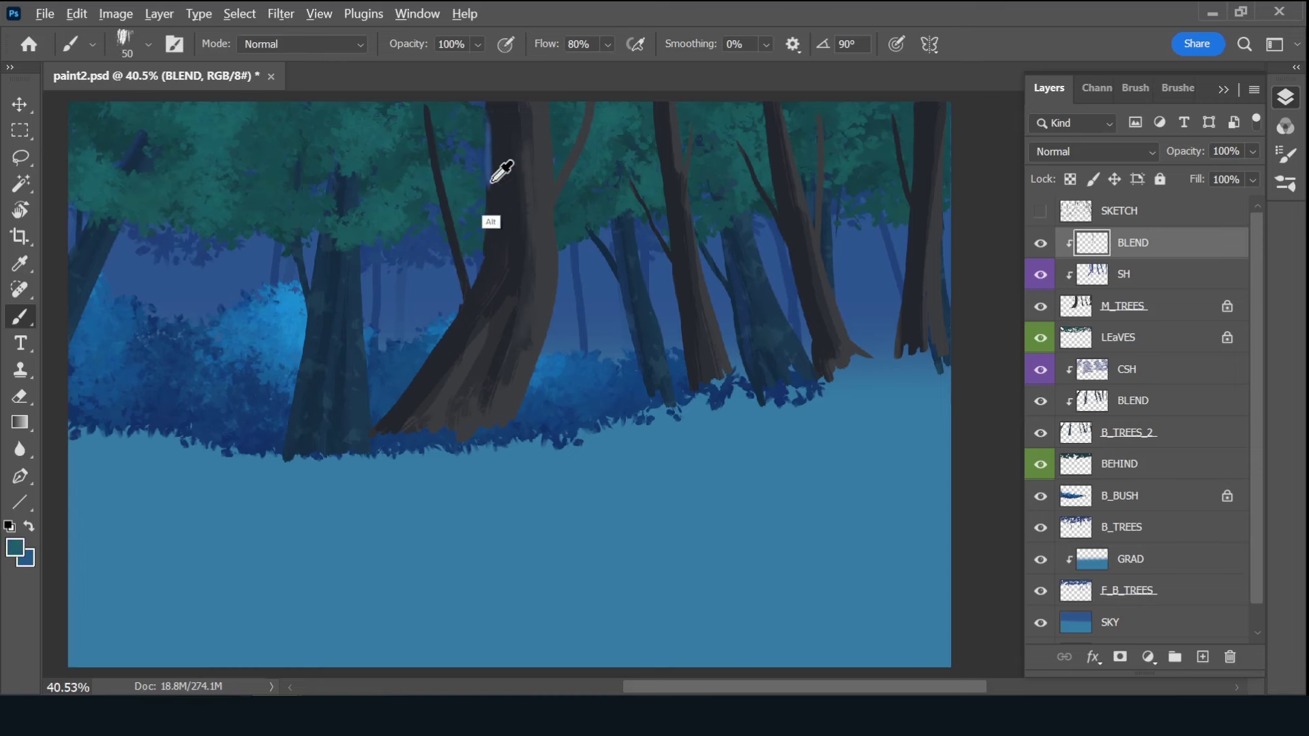
pyautogui.keyDown('alt'); pyautogui.click(491, 117); pyautogui.keyUp('alt')
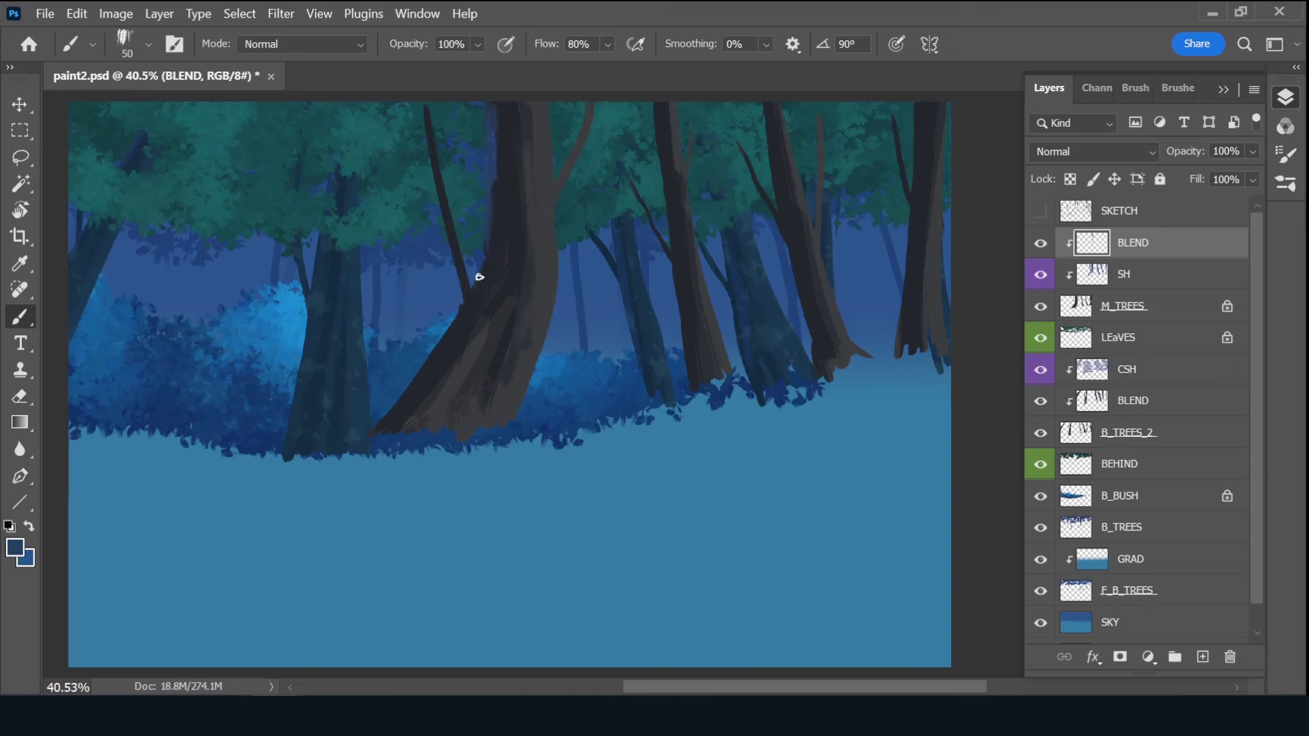
pyautogui.moveTo(406, 391); pyautogui.dragTo(478, 278)
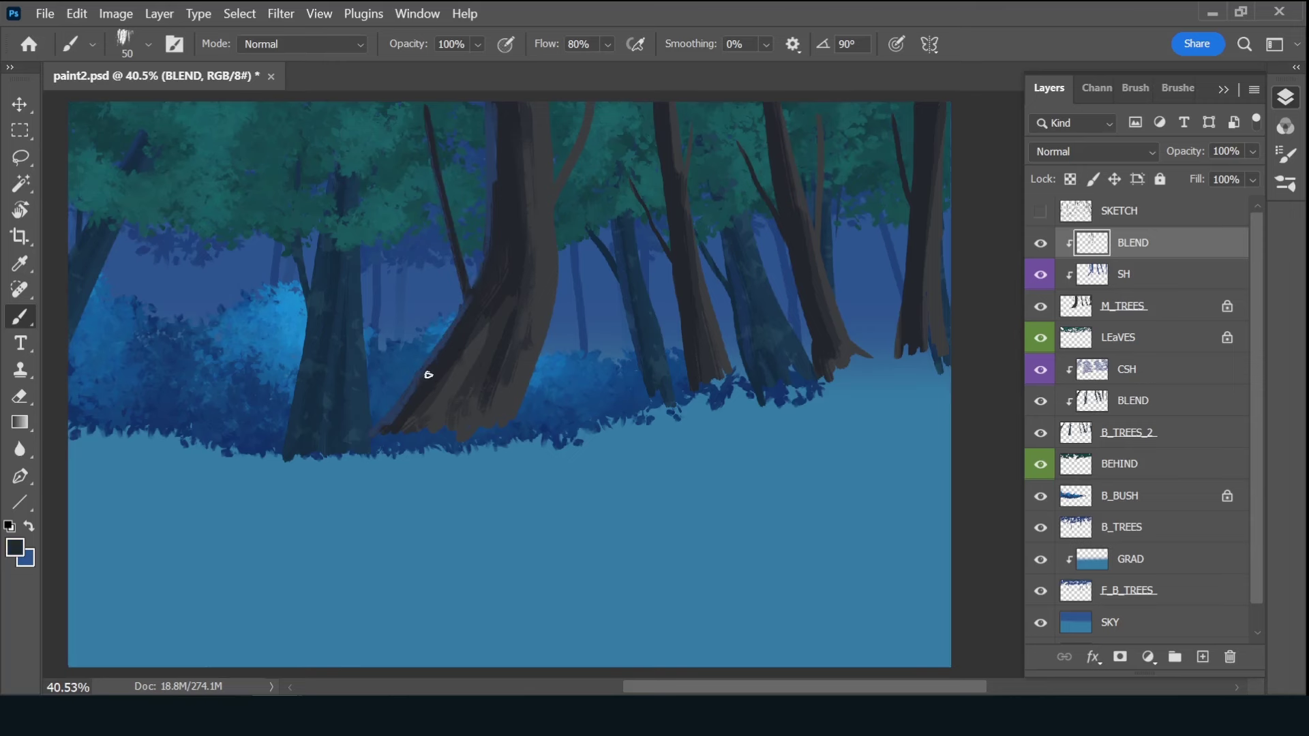
pyautogui.moveTo(430, 371); pyautogui.dragTo(511, 205)
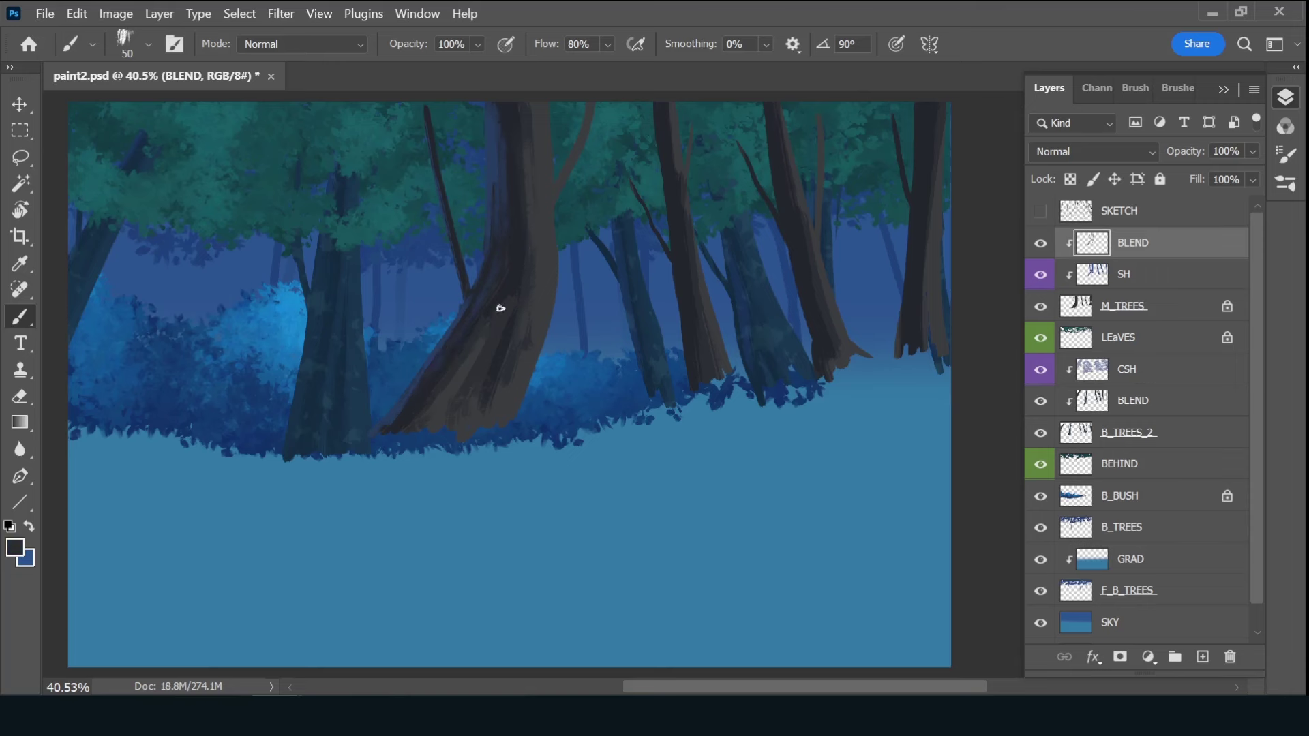
# - Sample the trunk's dark grey and blend a lighter tone down the central trunk
pyautogui.press('alt')
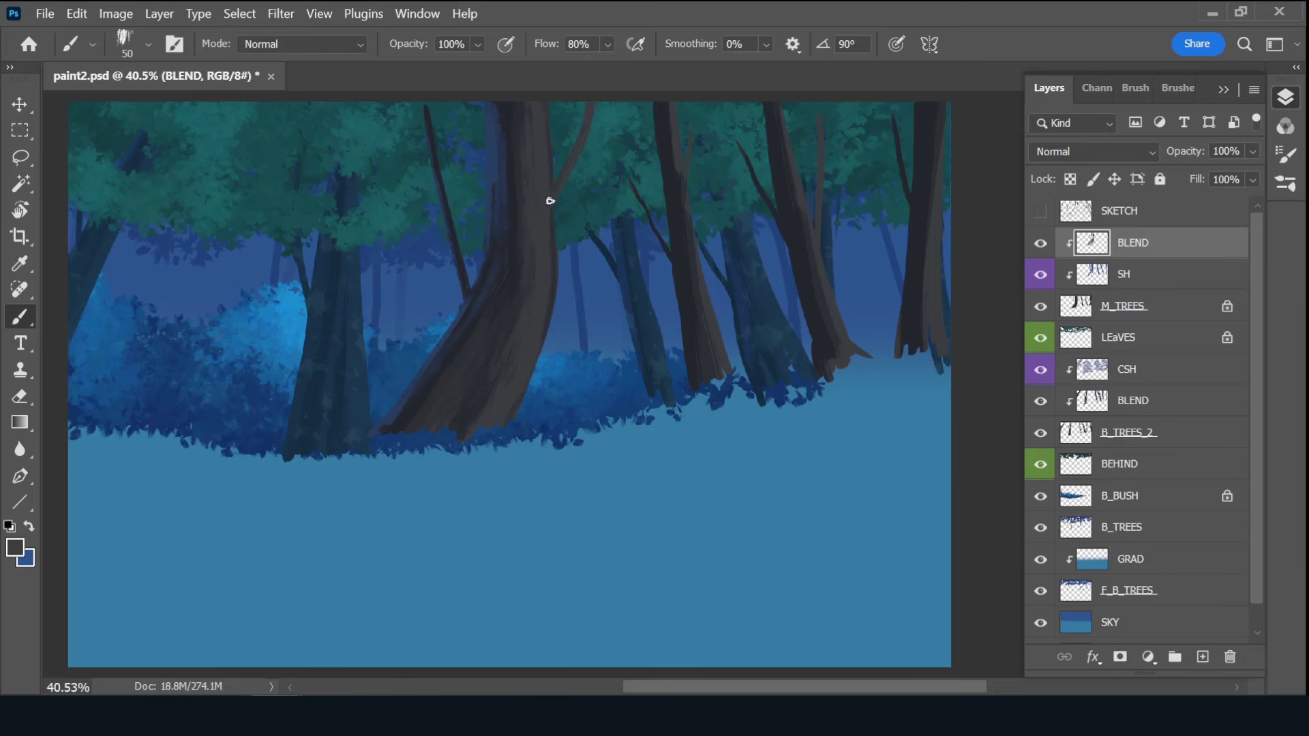
pyautogui.press('alt')
pyautogui.keyDown('alt'); pyautogui.click(435, 370); pyautogui.keyUp('alt')
pyautogui.click(1159, 94)
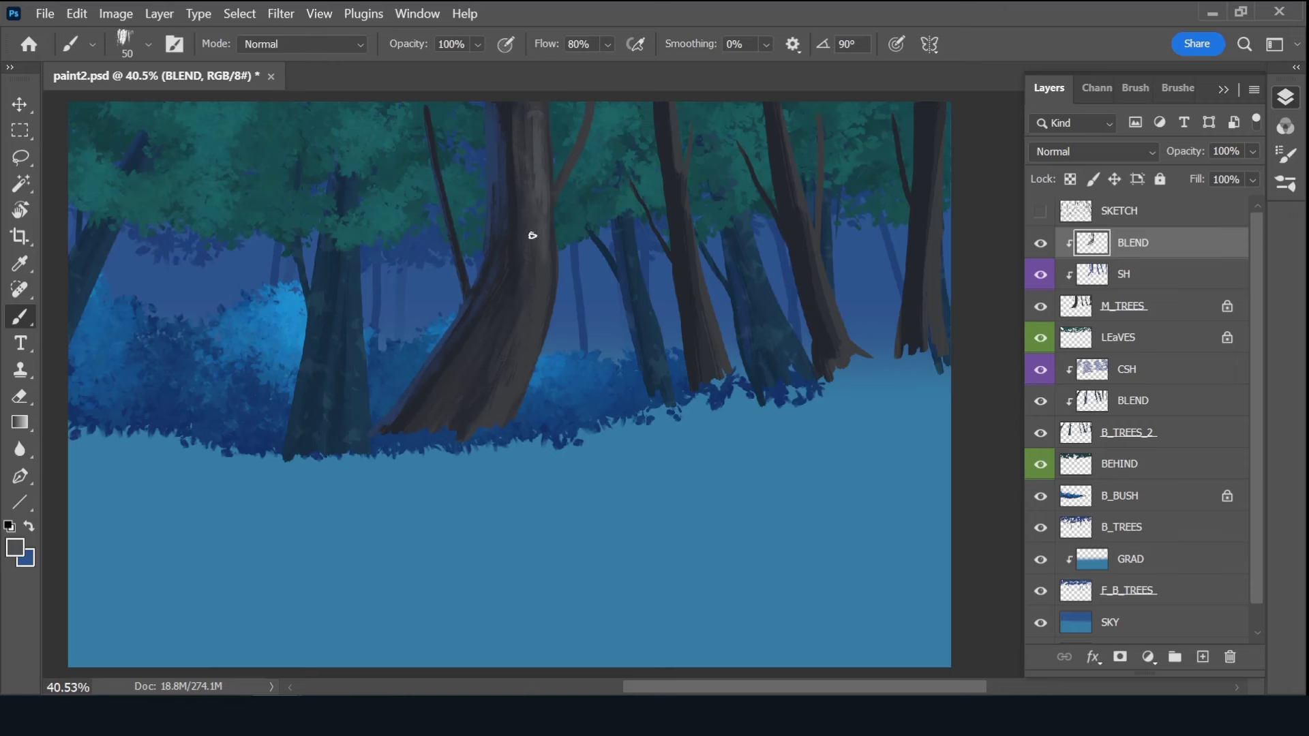
pyautogui.moveTo(532, 235); pyautogui.dragTo(532, 315)
# - Sample navy, grey and bluer tones from the right trunks and bushes
pyautogui.keyDown('alt'); pyautogui.click(660, 130); pyautogui.keyUp('alt')
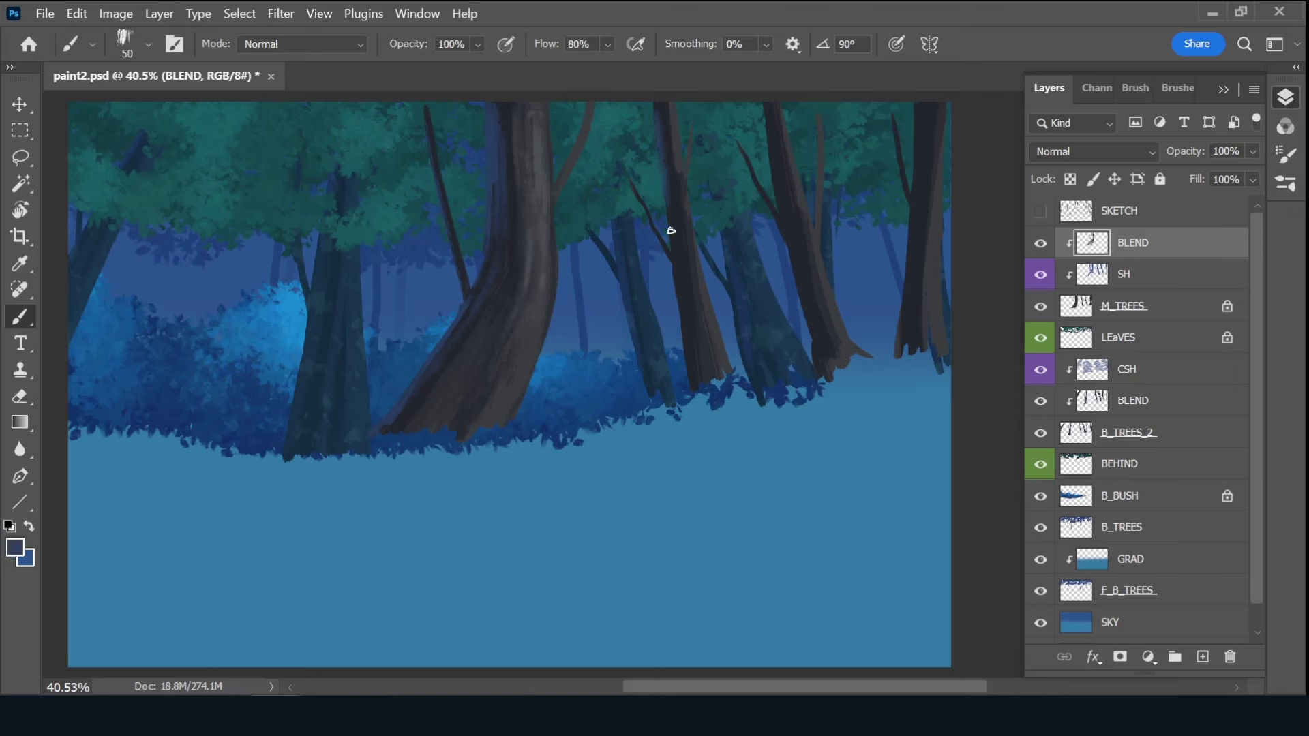
pyautogui.keyDown('alt'); pyautogui.click(672, 131); pyautogui.keyUp('alt')
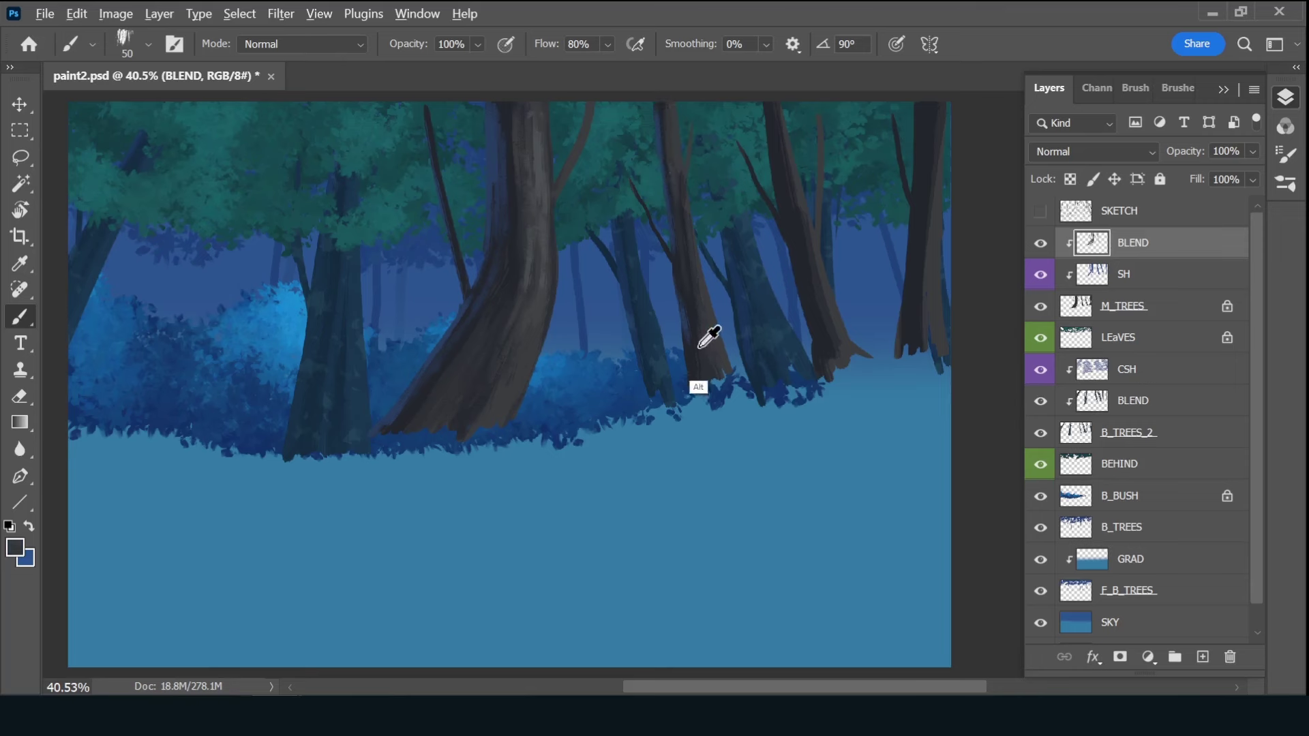
pyautogui.keyDown('alt'); pyautogui.click(702, 372); pyautogui.keyUp('alt')
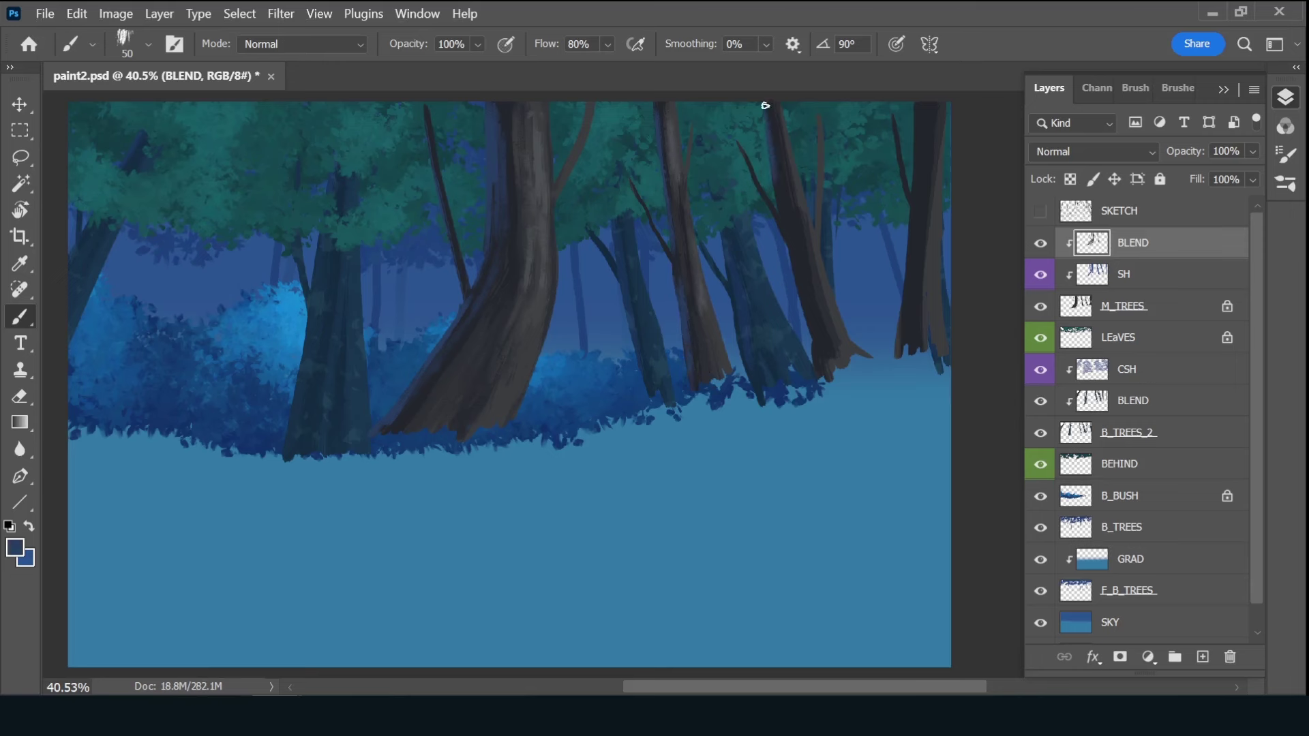
pyautogui.keyDown('alt'); pyautogui.click(805, 265); pyautogui.keyUp('alt')
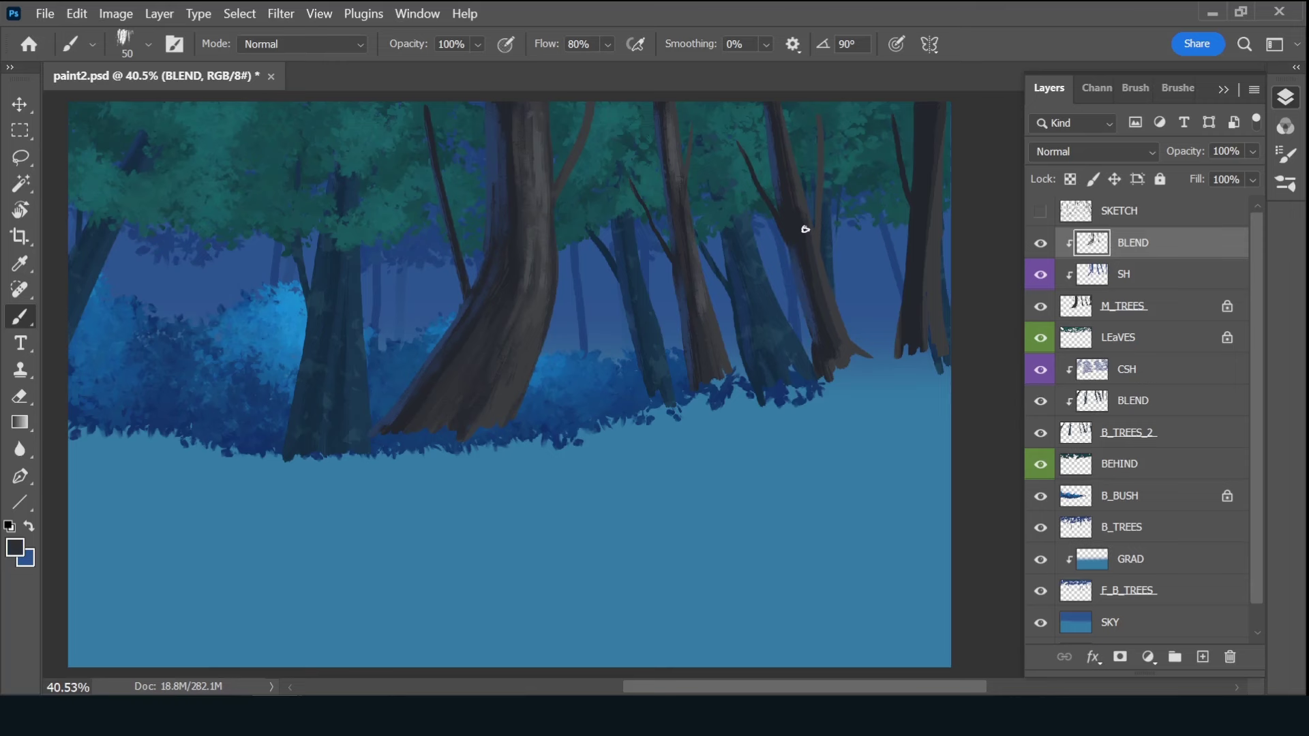
pyautogui.keyDown('alt'); pyautogui.click(820, 312); pyautogui.keyUp('alt')
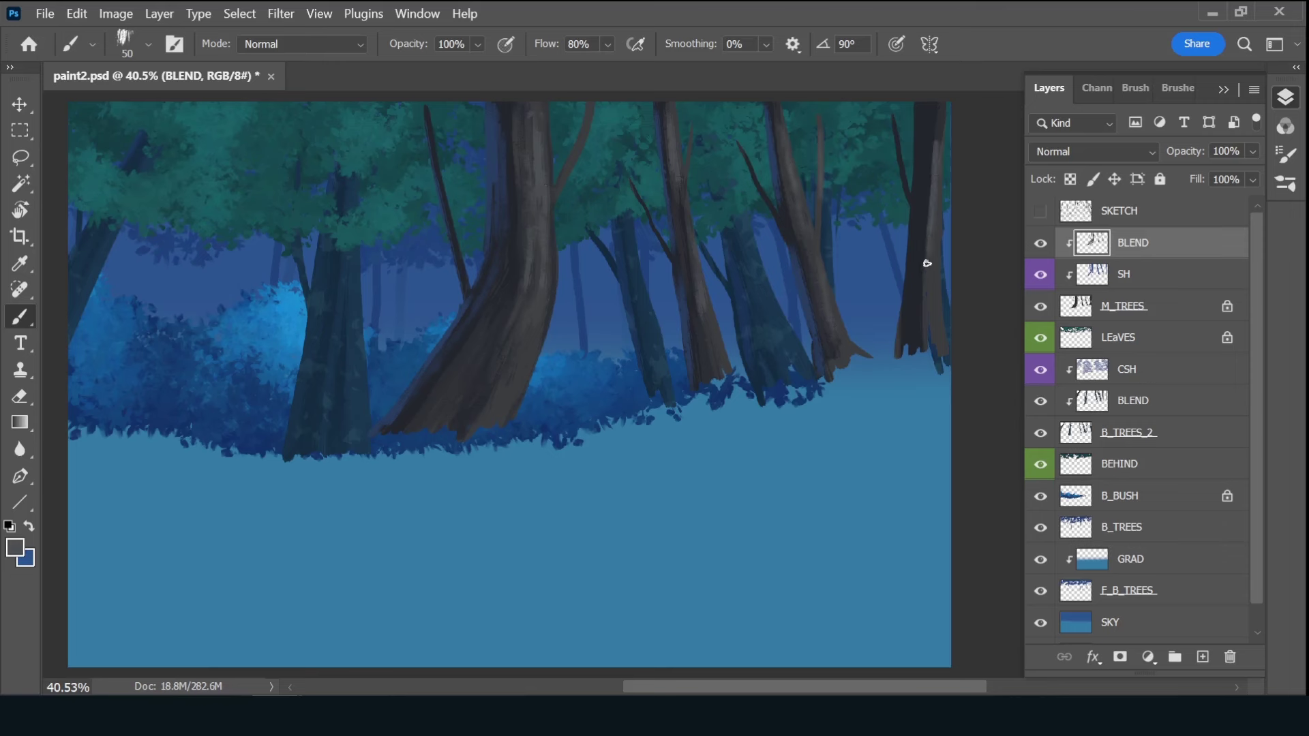
pyautogui.keyDown('alt'); pyautogui.click(881, 188); pyautogui.keyUp('alt')
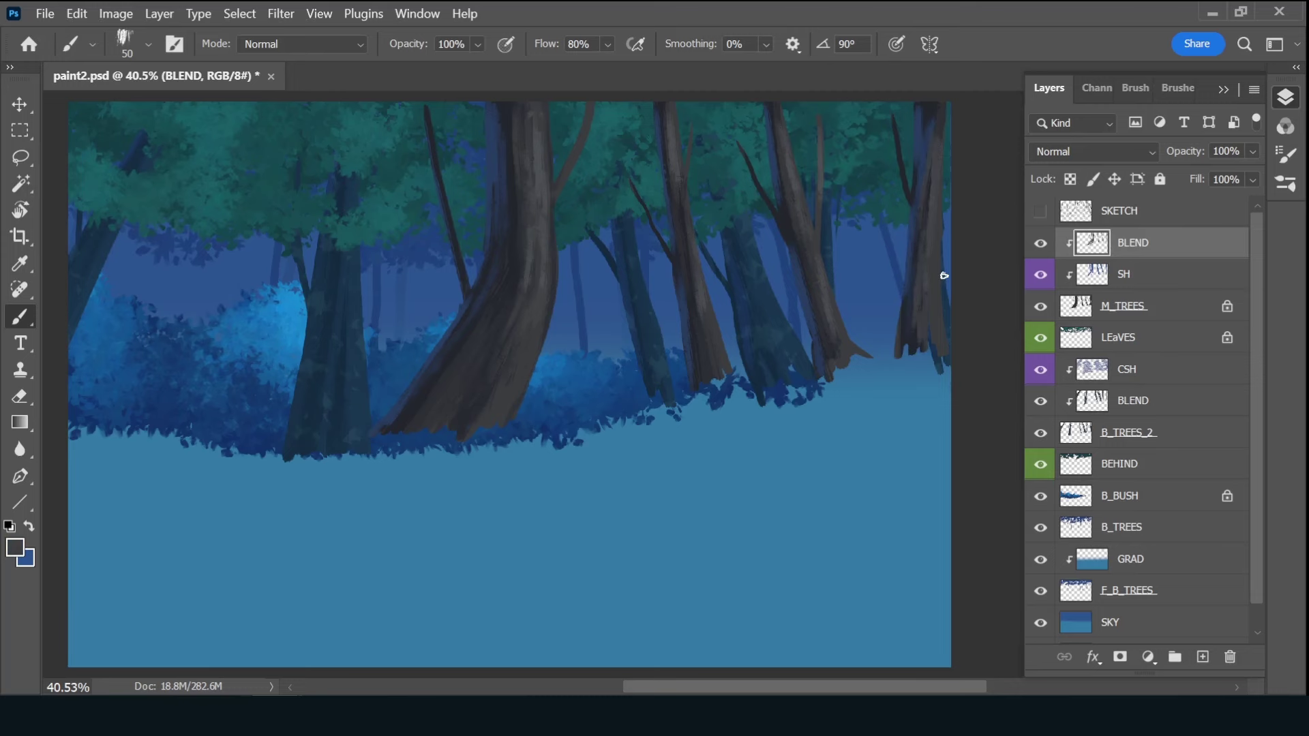
pyautogui.hotkey('ctrl', 'shift', 'alt', 'n')
# - Name the new clipped layer DETAILS and choose a near-black colour for bark lines
pyautogui.doubleClick(1131, 242)
pyautogui.write('DETAILS')
pyautogui.press('Return')
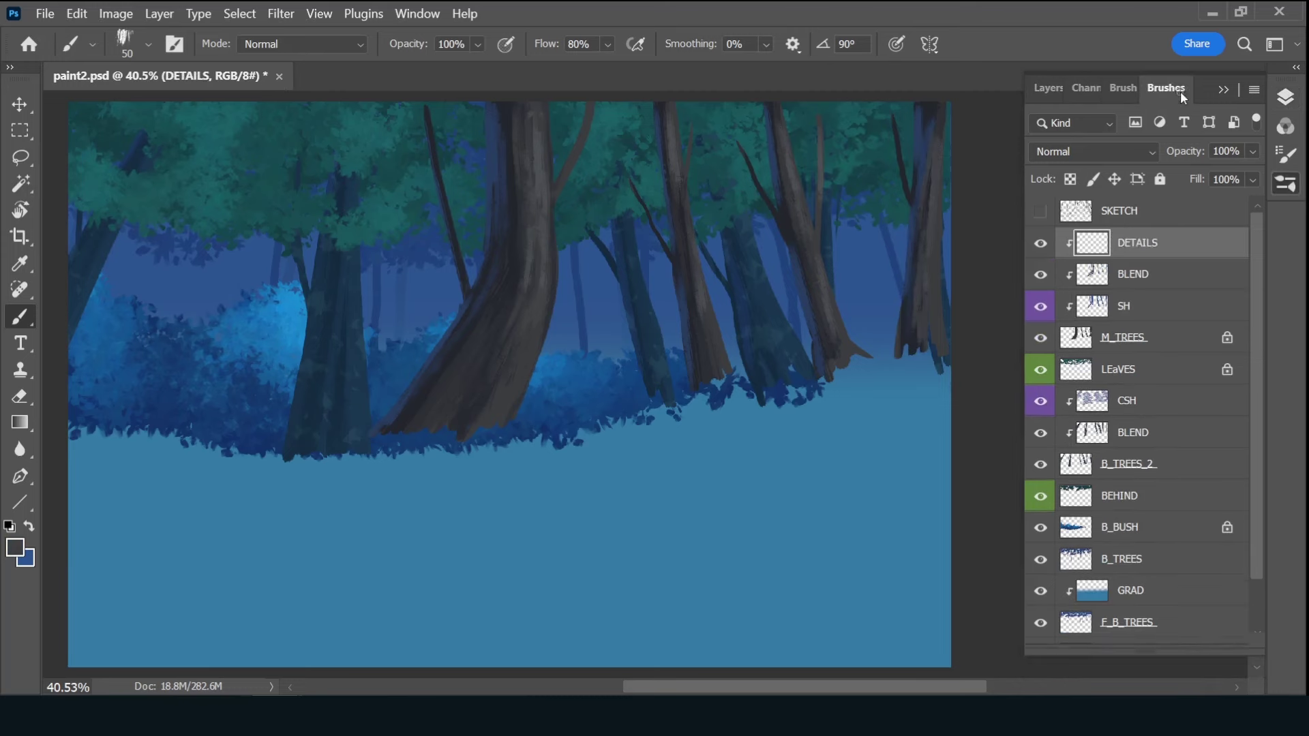
pyautogui.click(1180, 88)
pyautogui.click(15, 548)
pyautogui.click(791, 316)
pyautogui.press('Return')
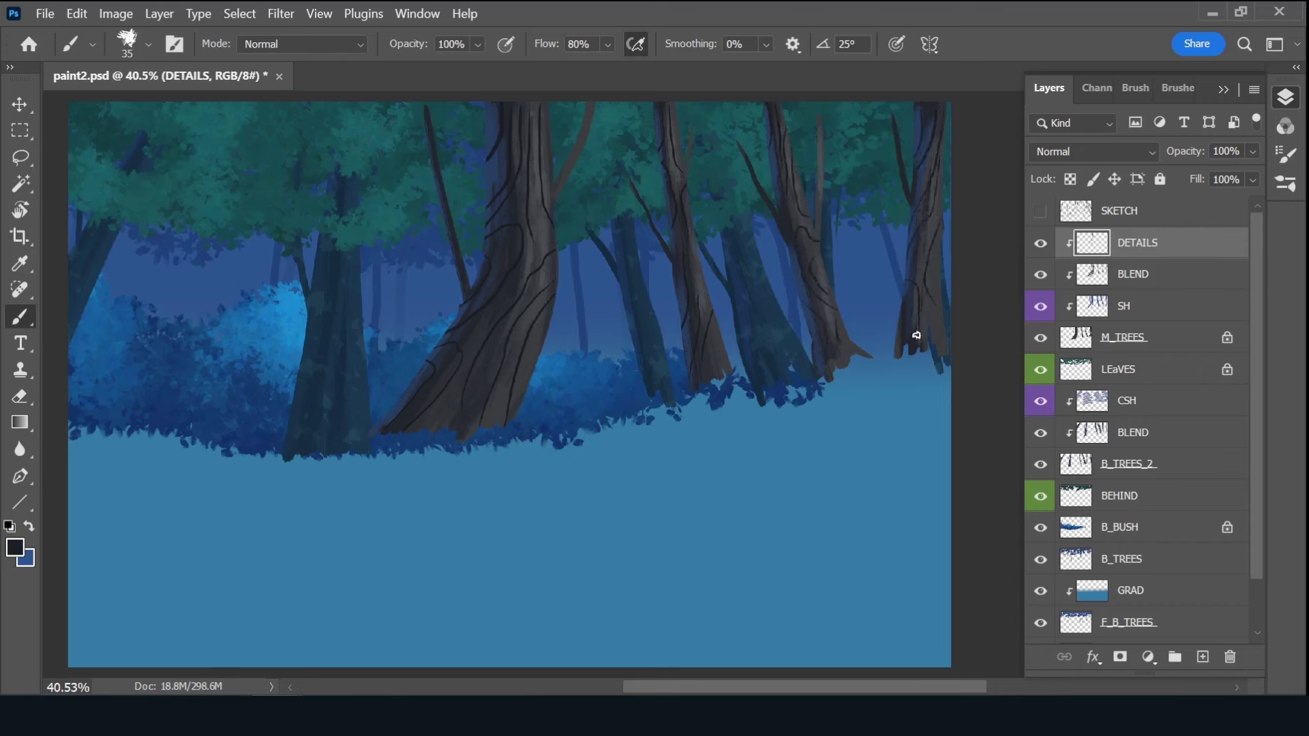
# - Enlarge the brush and switch the painting colour to dark blue
pyautogui.press(']')
pyautogui.press(']')
pyautogui.press(']')
pyautogui.click(14, 547)
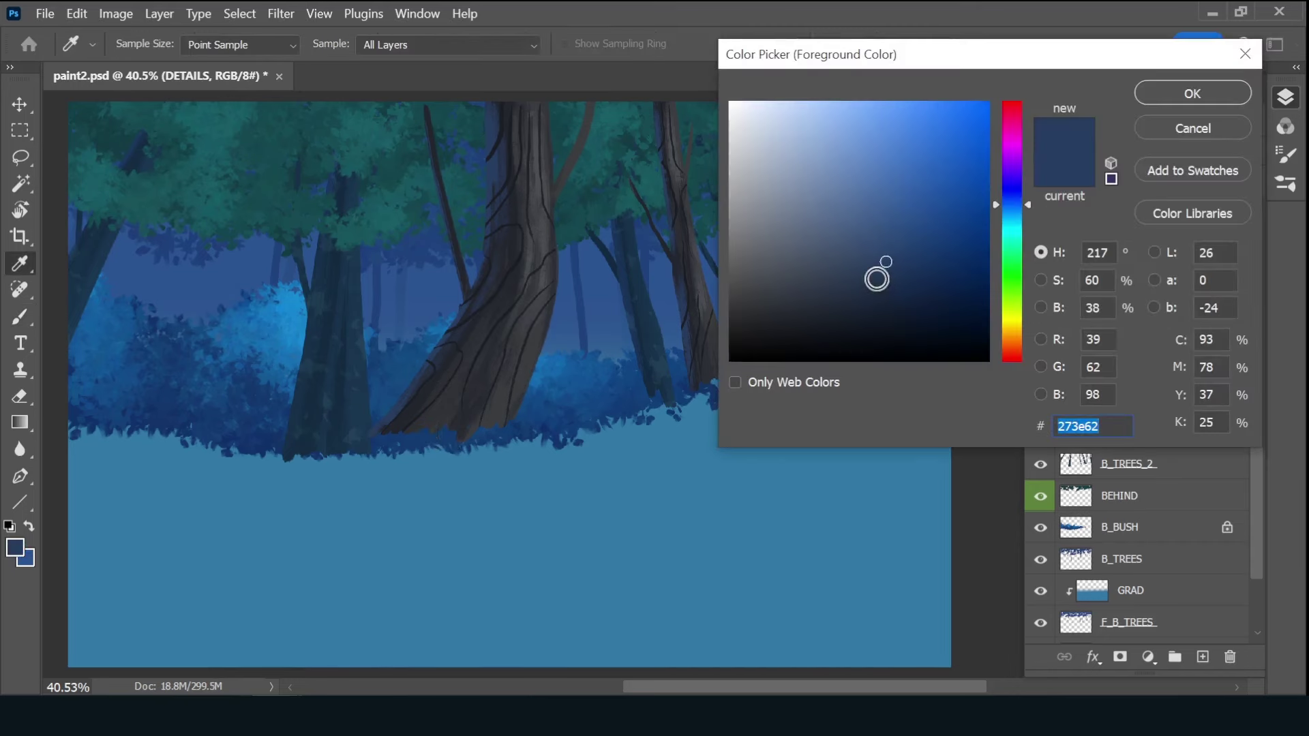
pyautogui.click(878, 273)
pyautogui.press('Return')
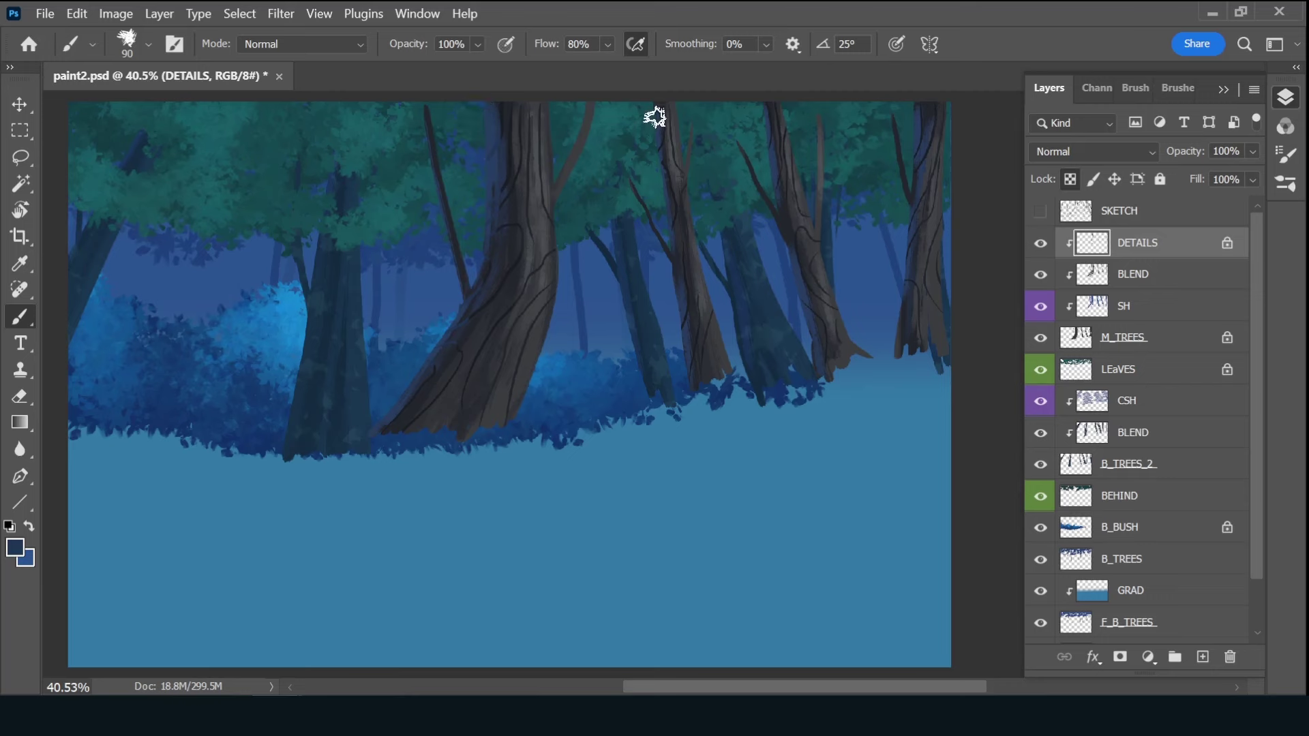
# - Duplicate DETAILS, place the copy below it and name it LIGHT
pyautogui.hotkey('ctrl', 'j')
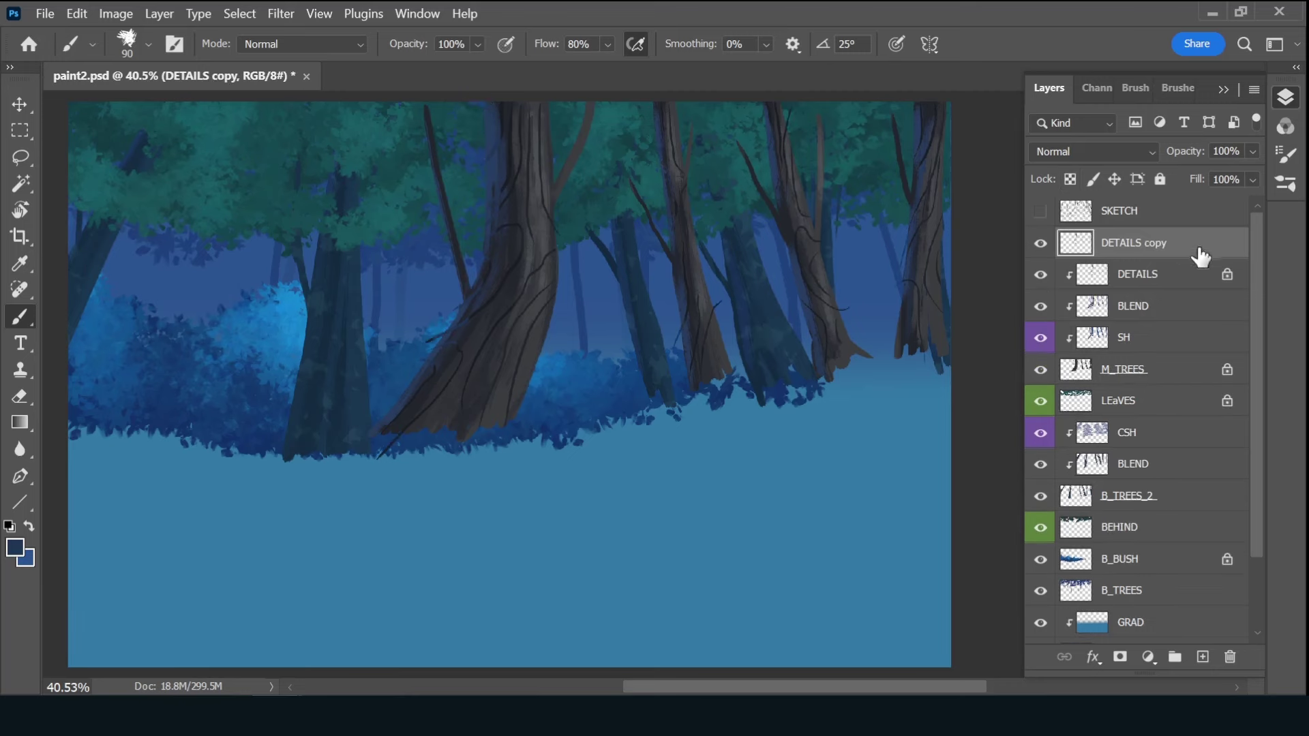
pyautogui.moveTo(1198, 257); pyautogui.dragTo(1155, 284)
pyautogui.doubleClick(1152, 274)
pyautogui.write('LIGHT')
pyautogui.press('Return')
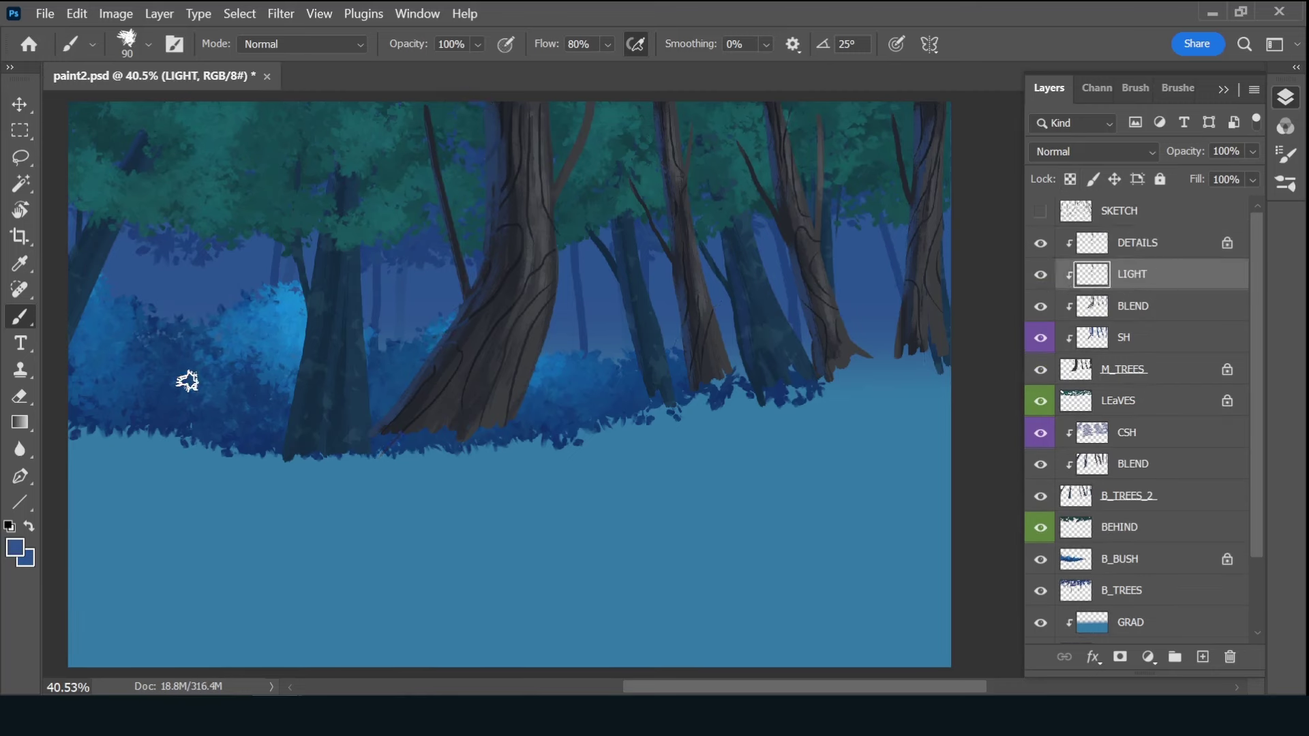
# - Fill the LIGHT layer's bark lines with medium blue sampled from the bushes, then pick dark grey
pyautogui.keyDown('alt'); pyautogui.click(186, 381); pyautogui.keyUp('alt')
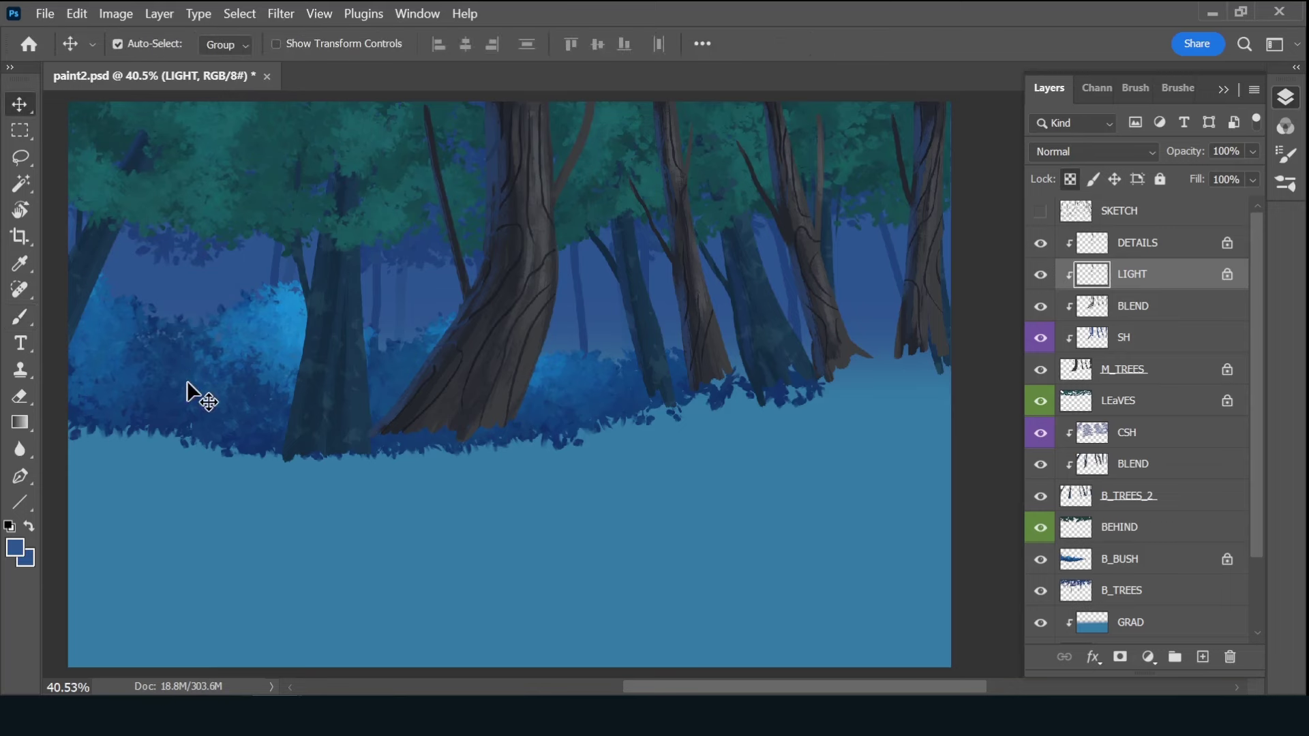
pyautogui.hotkey('ctrl', 'BackSpace')
pyautogui.click(15, 547)
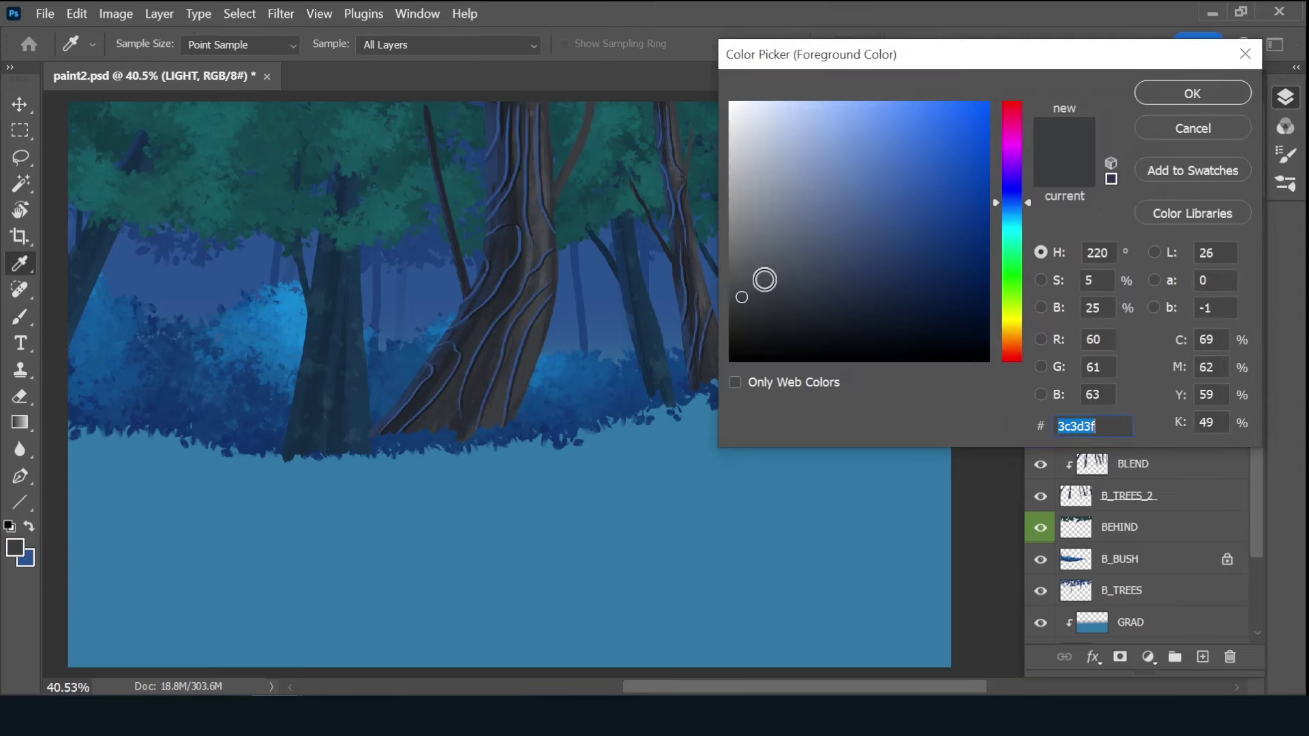
pyautogui.click(1180, 90)
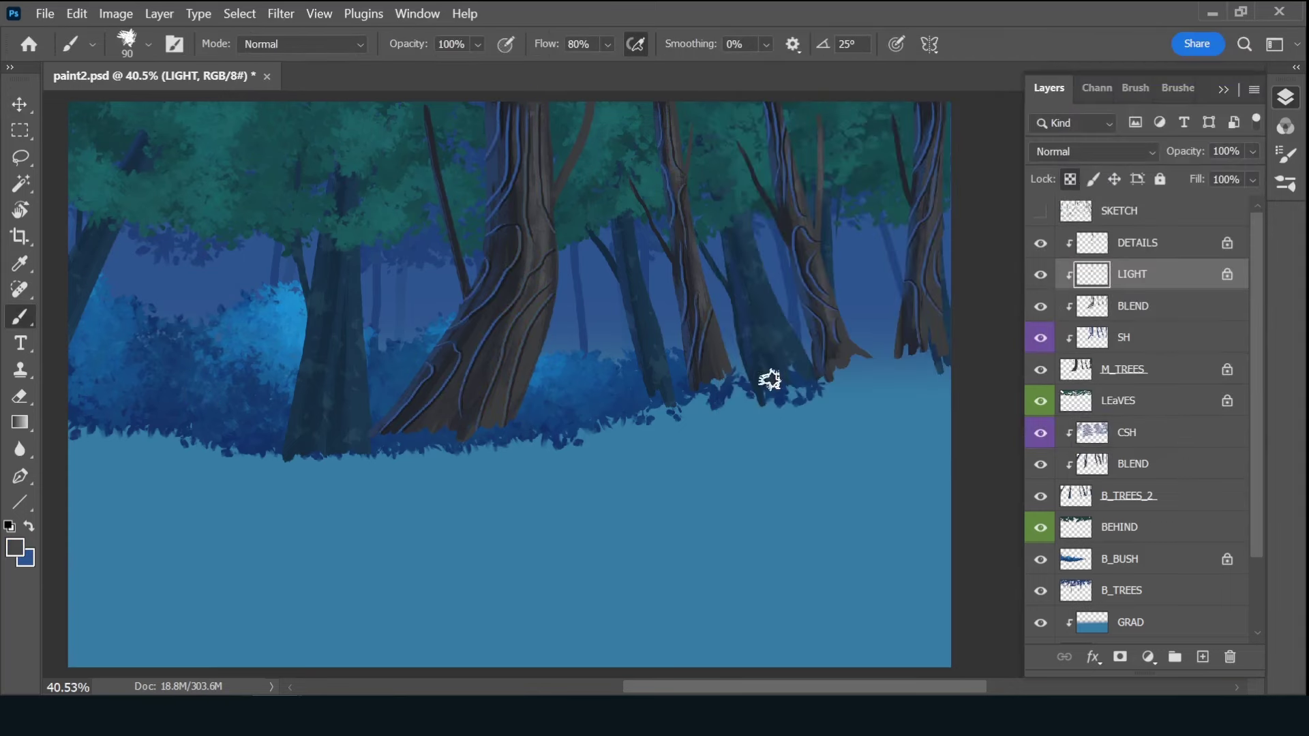
pyautogui.hotkey('alt', 'BackSpace')
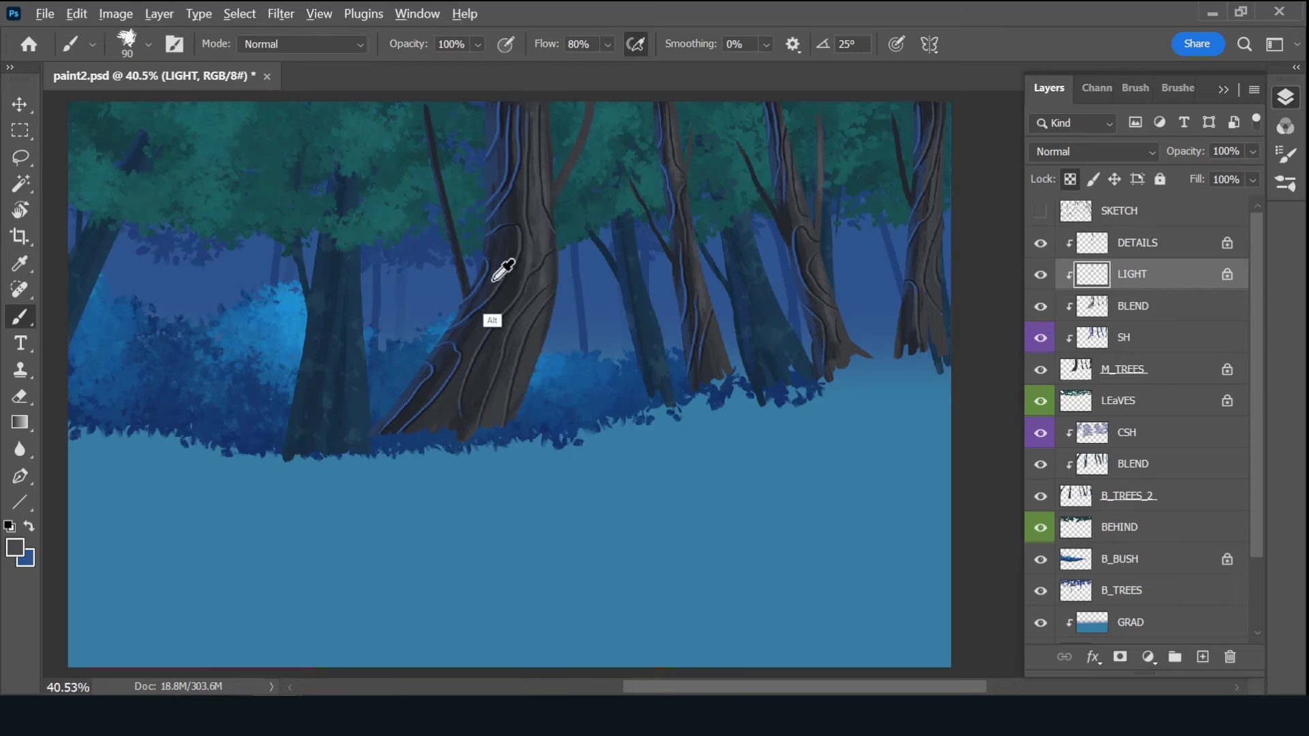
# - Darken the bright bark lines on the central trunk with a darker grey and save
pyautogui.click(18, 552)
pyautogui.click(1161, 84)
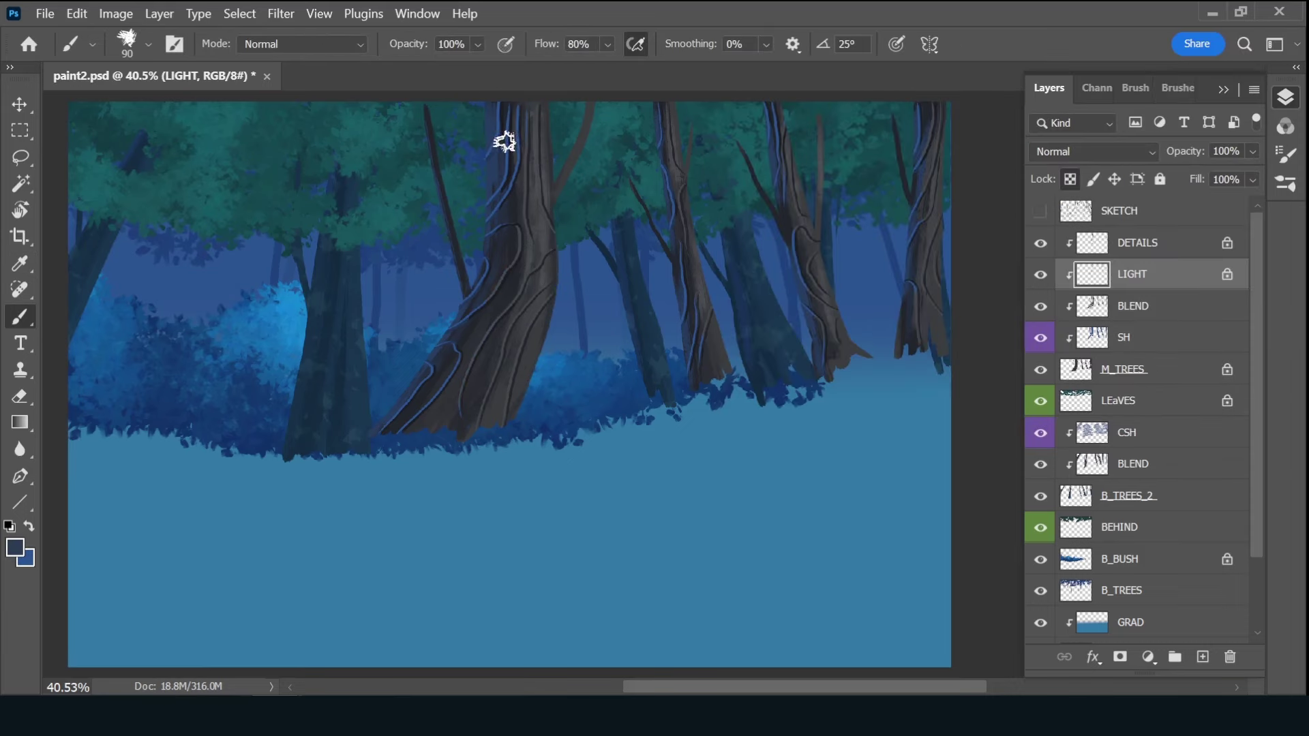
pyautogui.moveTo(504, 141); pyautogui.dragTo(492, 198)
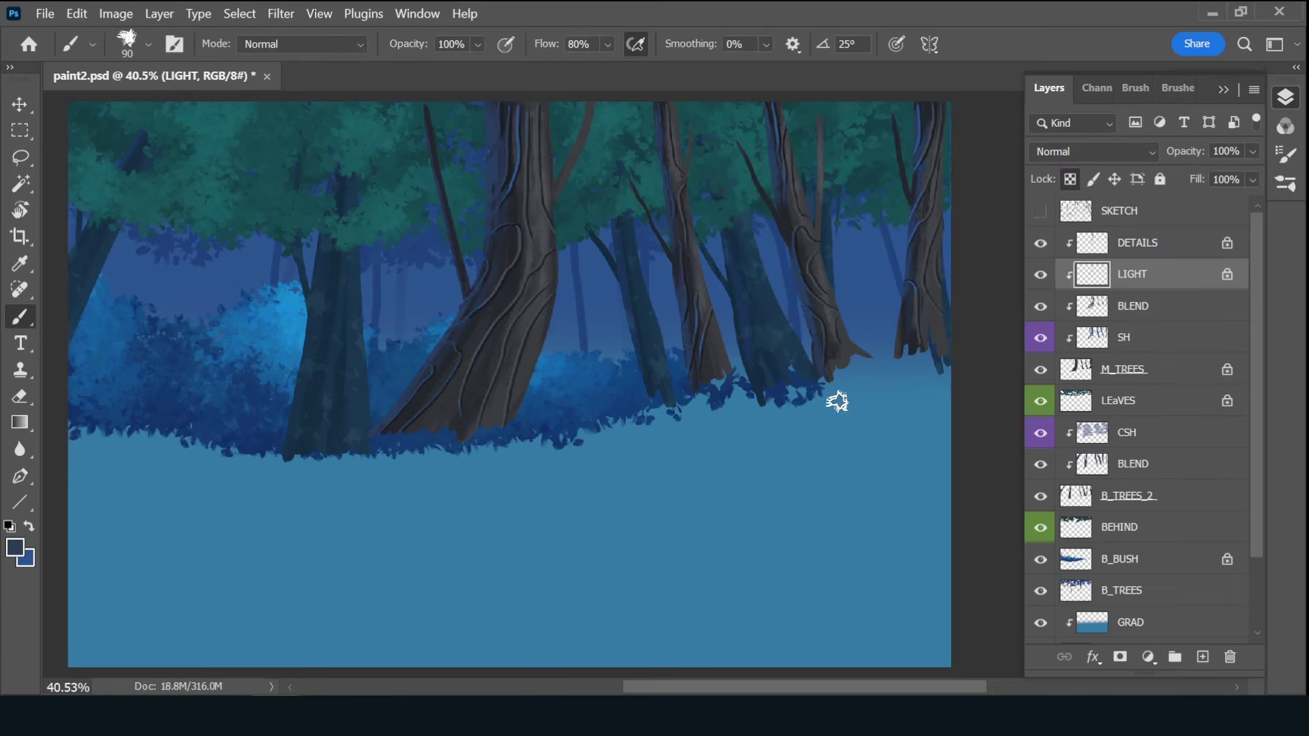
pyautogui.hotkey('ctrl', 's')
# - Add a new layer above DETAILS named MOSS
pyautogui.click(1202, 657)
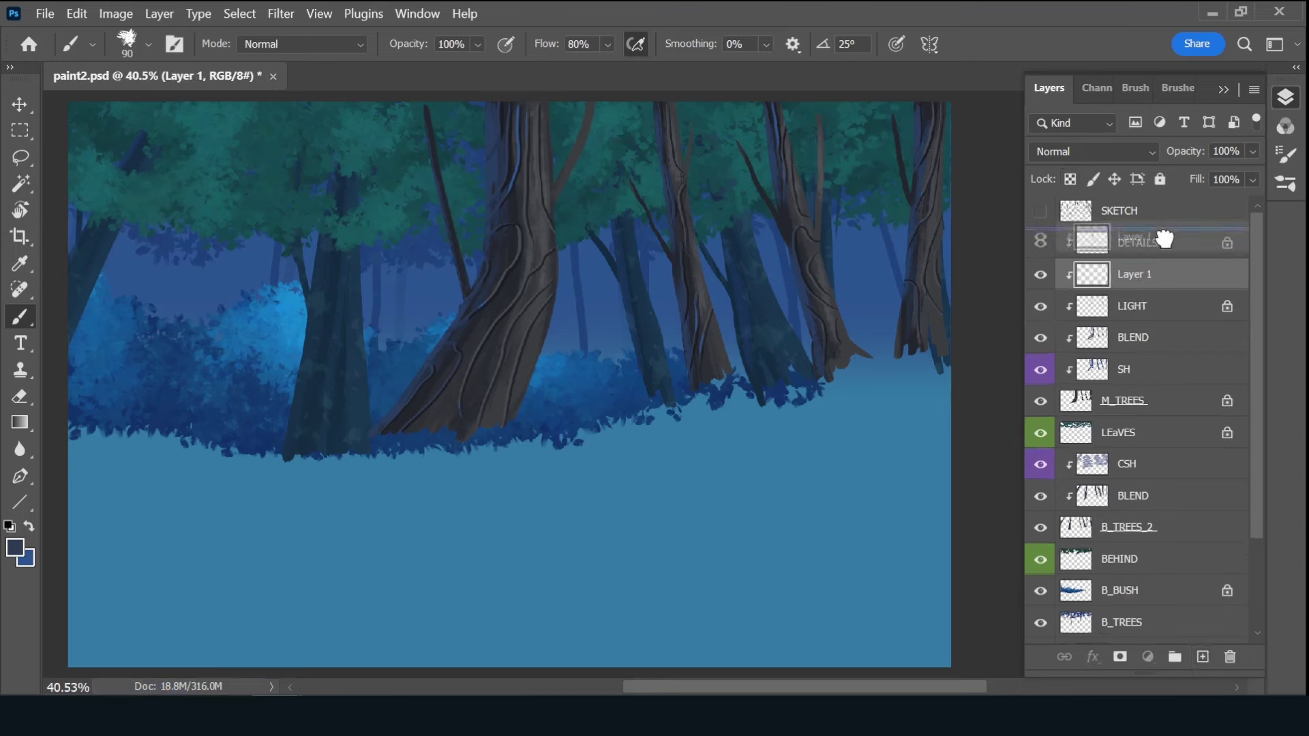
pyautogui.moveTo(1145, 274); pyautogui.dragTo(1164, 240)
pyautogui.doubleClick(1153, 242)
pyautogui.write('SS')
pyautogui.press('Return')
# - Select the Bush_Flat brush preset from the brush list
pyautogui.click(1178, 87)
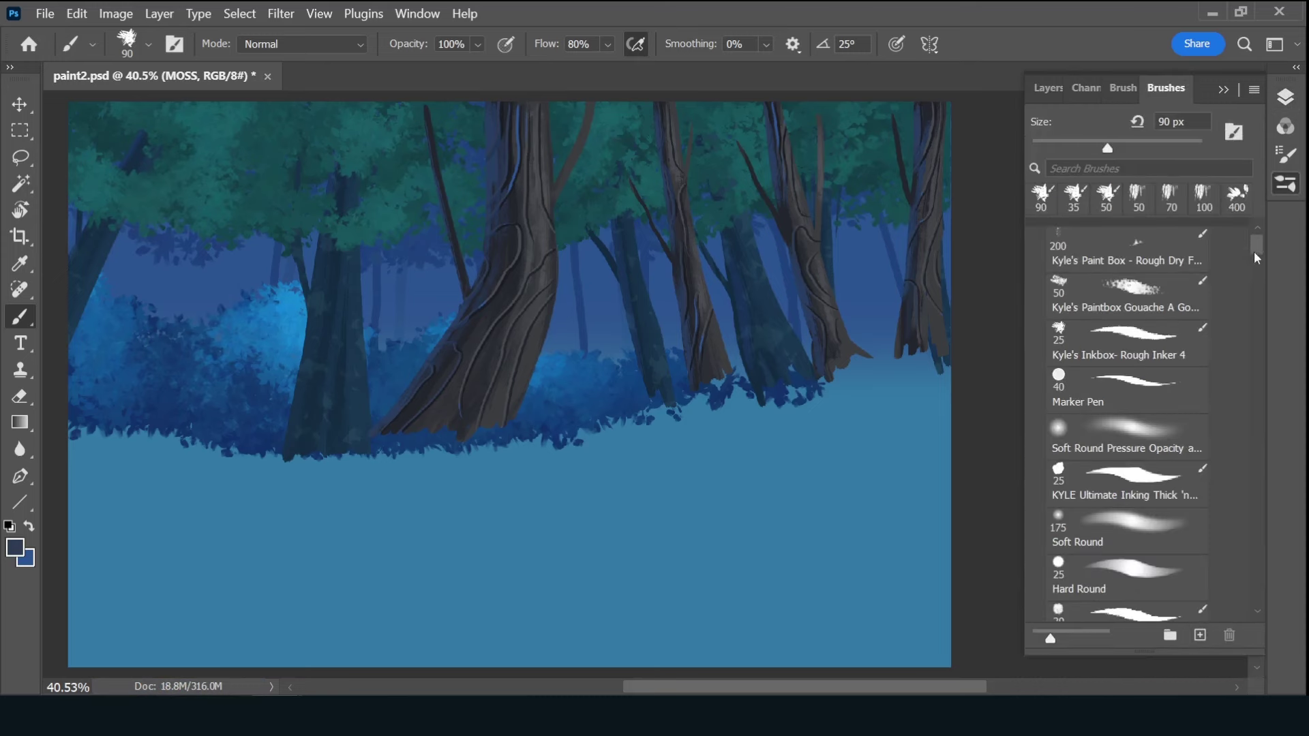
pyautogui.scroll(-5, 1251, 293)
pyautogui.scroll(-2, 1247, 337)
pyautogui.click(1134, 474)
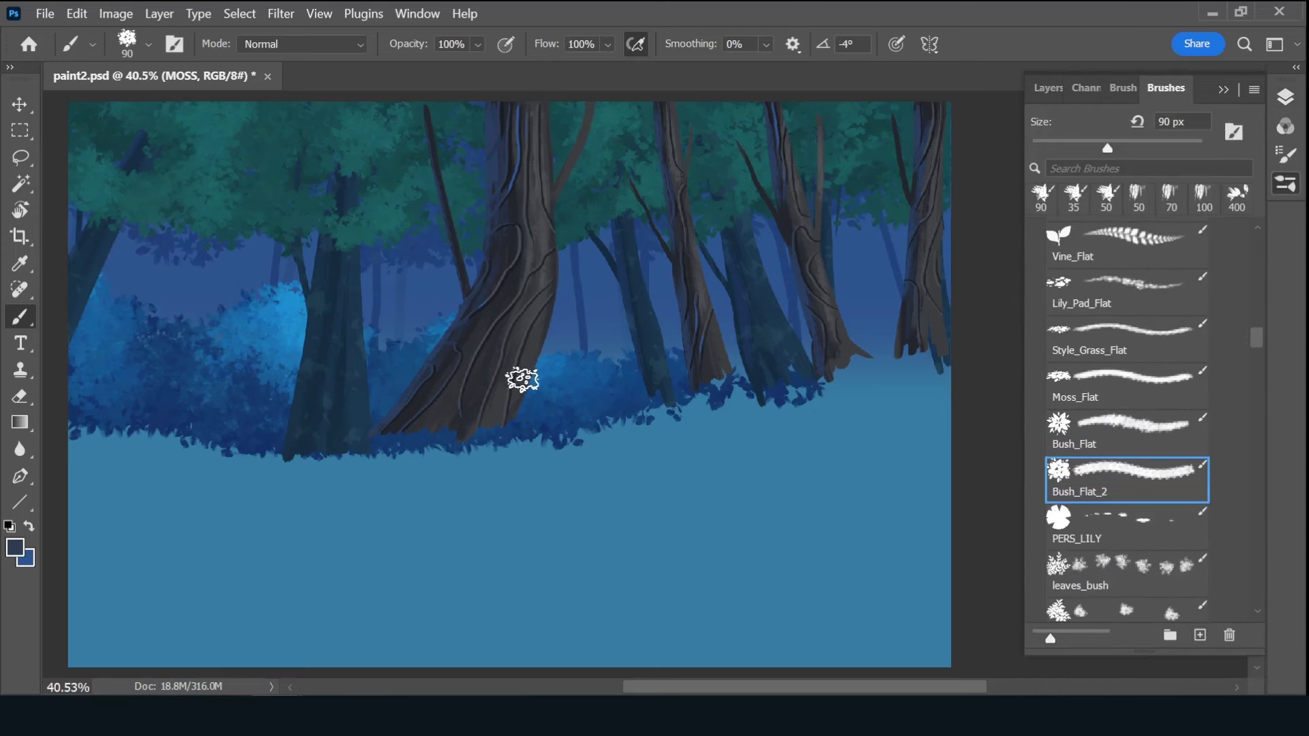
pyautogui.click(1091, 429)
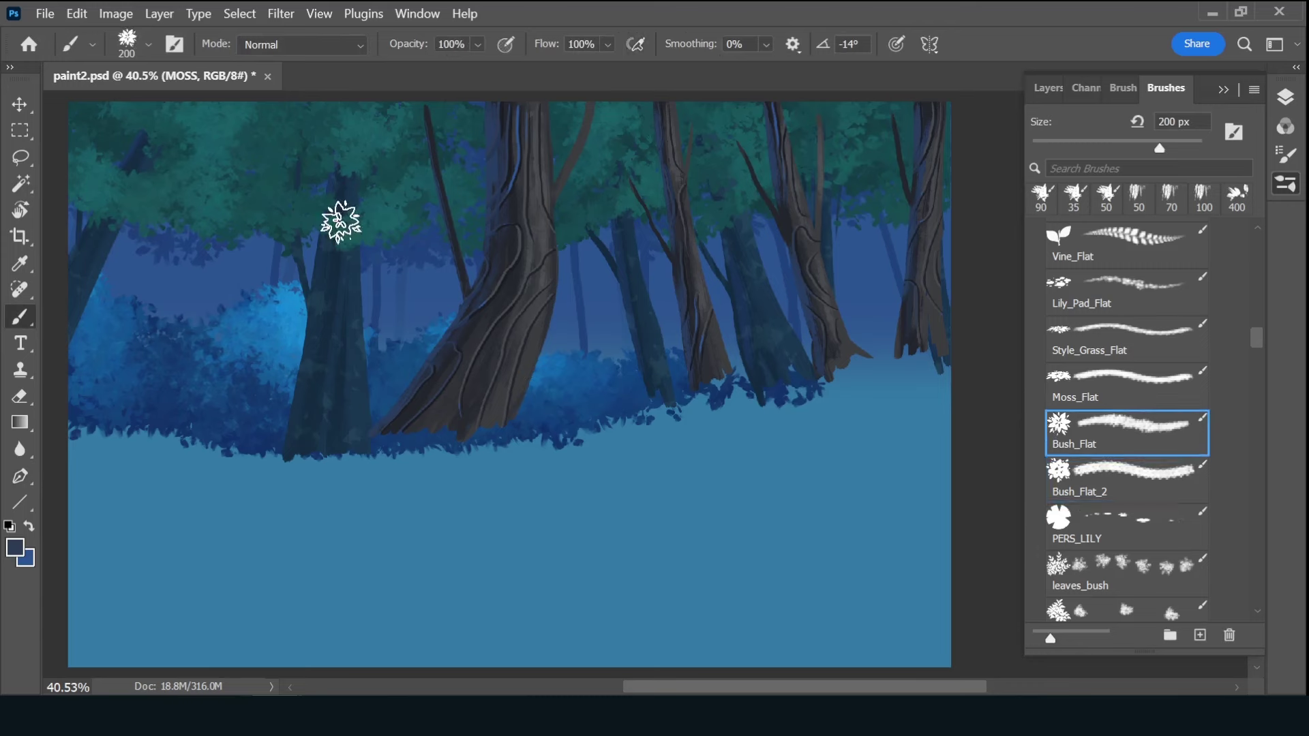
# - Paint green moss around the bases of the central and right trees
pyautogui.moveTo(518, 371)
pyautogui.mouseDown()
pyautogui.moveTo(520, 386)
pyautogui.moveTo(404, 439)
pyautogui.moveTo(538, 344)
pyautogui.mouseUp()
pyautogui.moveTo(709, 317); pyautogui.dragTo(708, 397)
pyautogui.moveTo(836, 355); pyautogui.dragTo(930, 341)
pyautogui.moveTo(934, 270); pyautogui.dragTo(914, 321)
pyautogui.click(1048, 87)
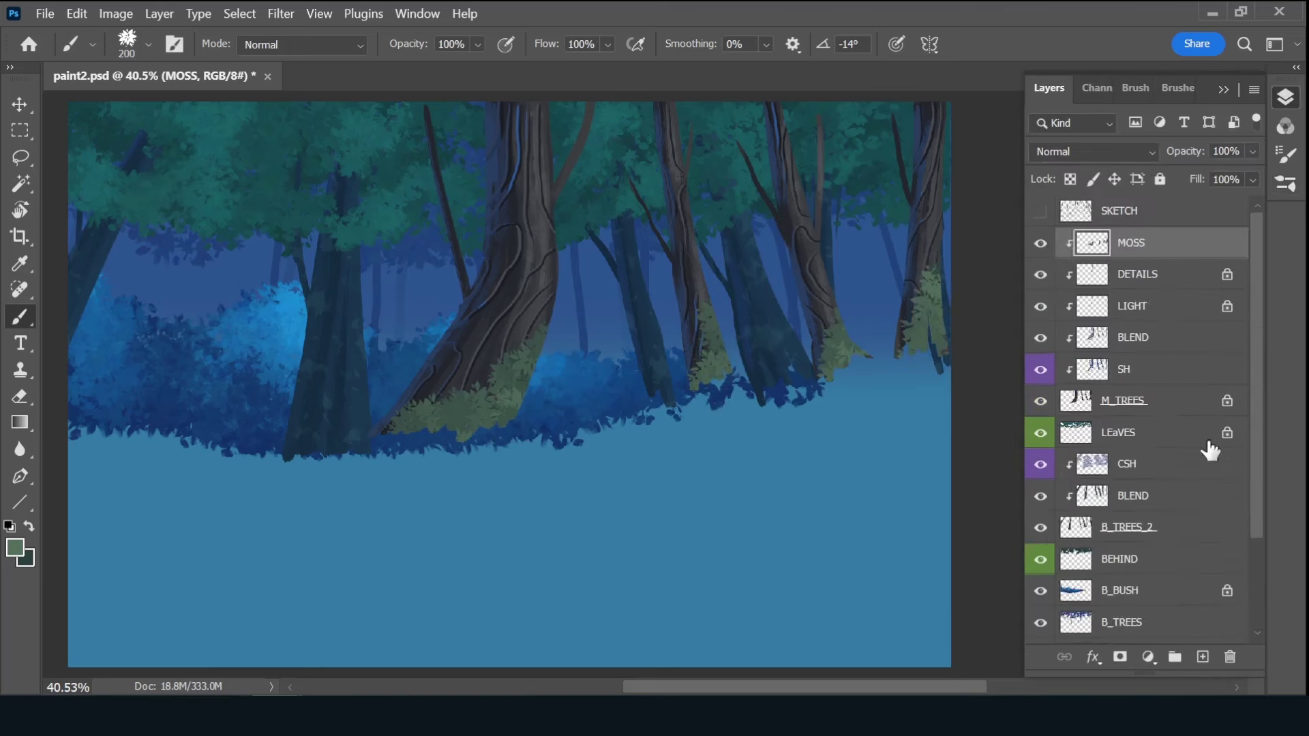
pyautogui.click(1203, 657)
# - Name the new layer CSH and give it an indigo colour label
pyautogui.doubleClick(1132, 243)
pyautogui.write('CSH')
pyautogui.press('Return')
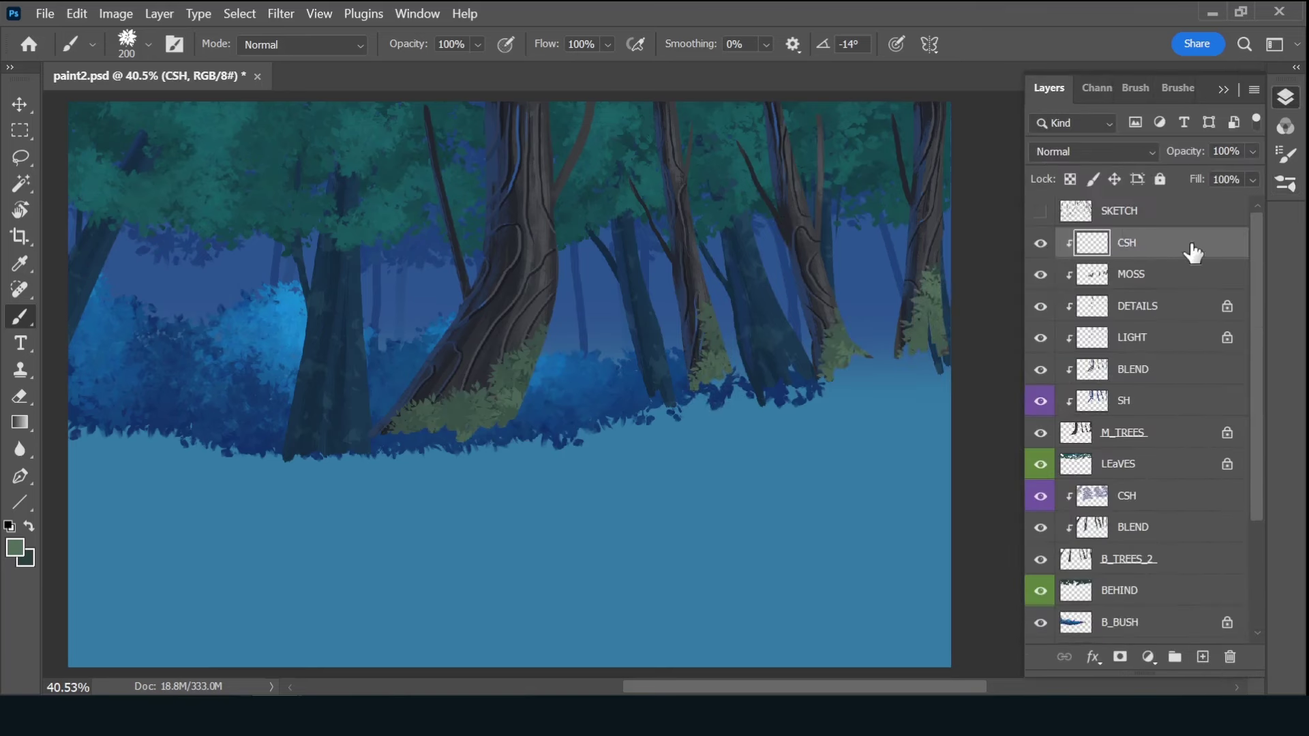
pyautogui.rightClick(1041, 243)
pyautogui.click(1105, 434)
# - Choose a size 50 brush and set the CSH layer to Multiply
pyautogui.click(1178, 87)
pyautogui.click(1132, 426)
pyautogui.click(1048, 88)
pyautogui.click(1118, 150)
pyautogui.click(1064, 185)
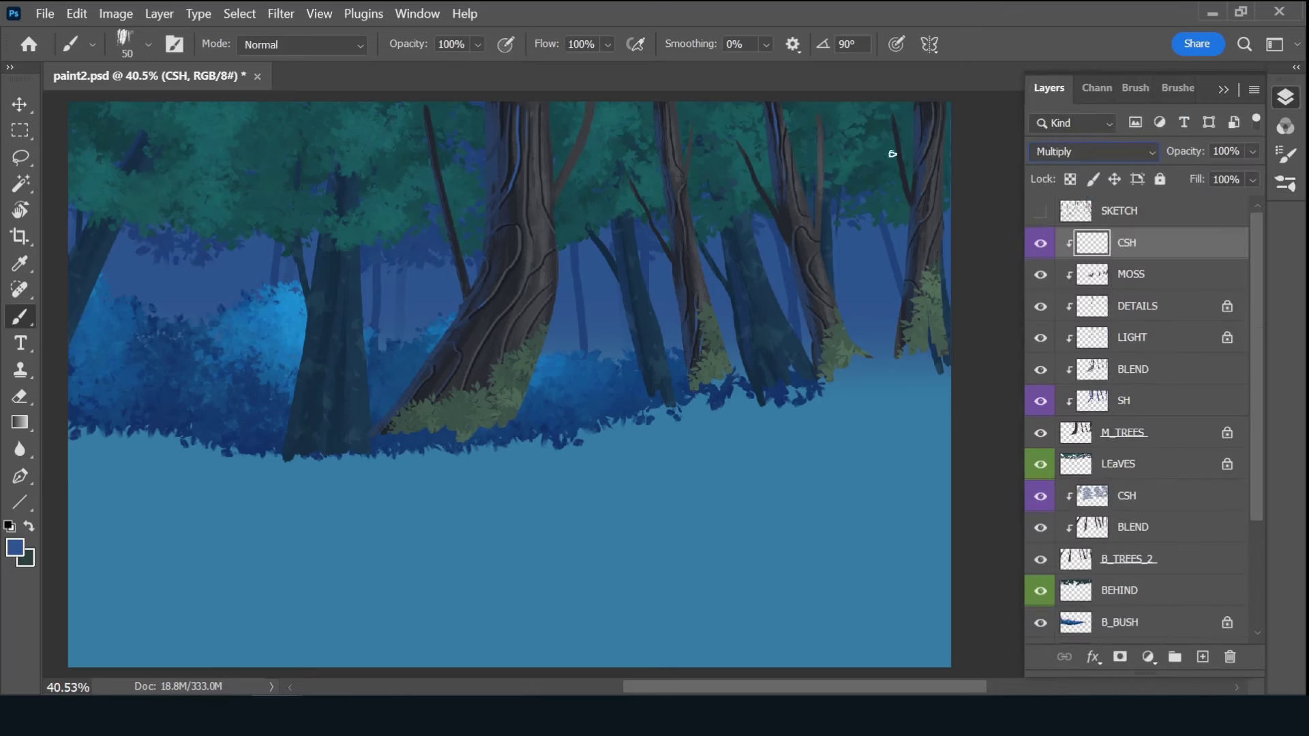
# - Shade the central and right-side tree trunks dark blue with an enlarged brush
pyautogui.press(']')
pyautogui.press(']')
pyautogui.press(']')
pyautogui.moveTo(497, 135)
pyautogui.mouseDown()
pyautogui.moveTo(482, 155)
pyautogui.moveTo(546, 128)
pyautogui.moveTo(453, 310)
pyautogui.moveTo(427, 399)
pyautogui.moveTo(540, 198)
pyautogui.moveTo(482, 301)
pyautogui.moveTo(573, 287)
pyautogui.moveTo(551, 282)
pyautogui.mouseUp()
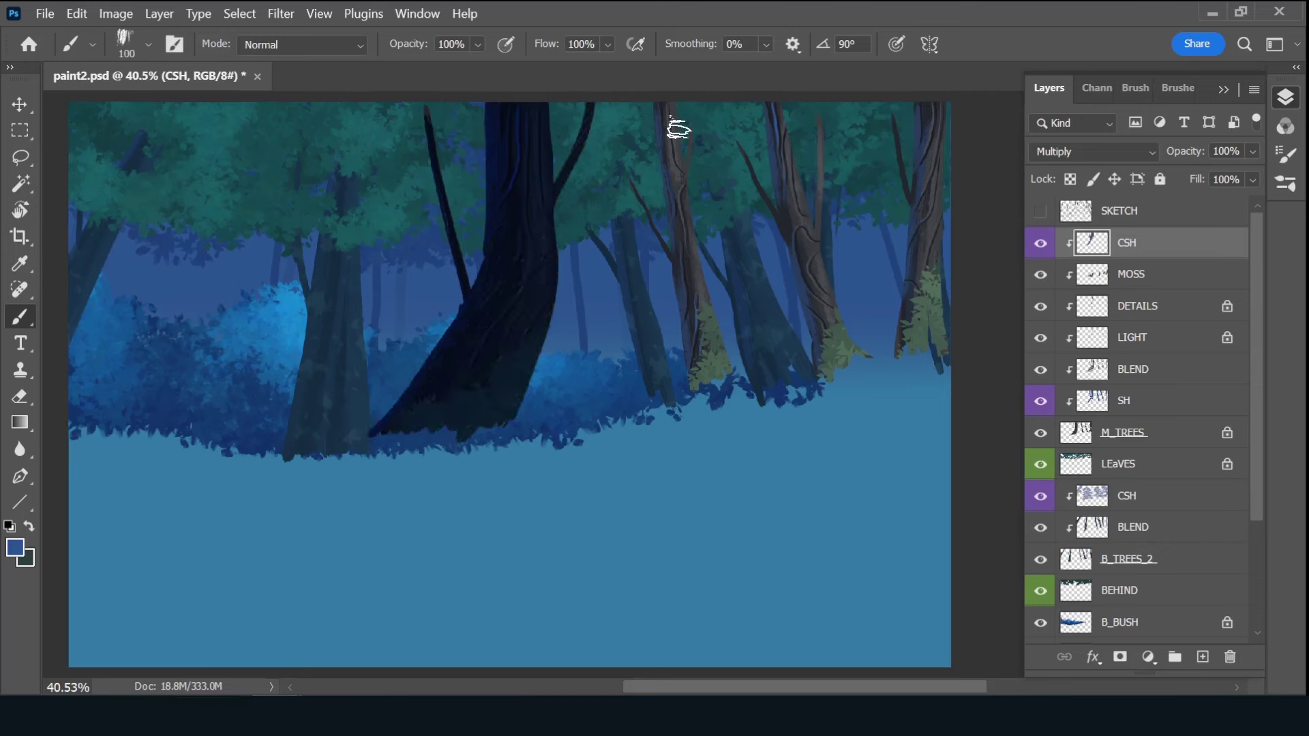
pyautogui.press(']')
pyautogui.press(']')
pyautogui.press(']')
pyautogui.moveTo(672, 111)
pyautogui.mouseDown()
pyautogui.moveTo(614, 324)
pyautogui.moveTo(678, 421)
pyautogui.moveTo(936, 365)
pyautogui.mouseUp()
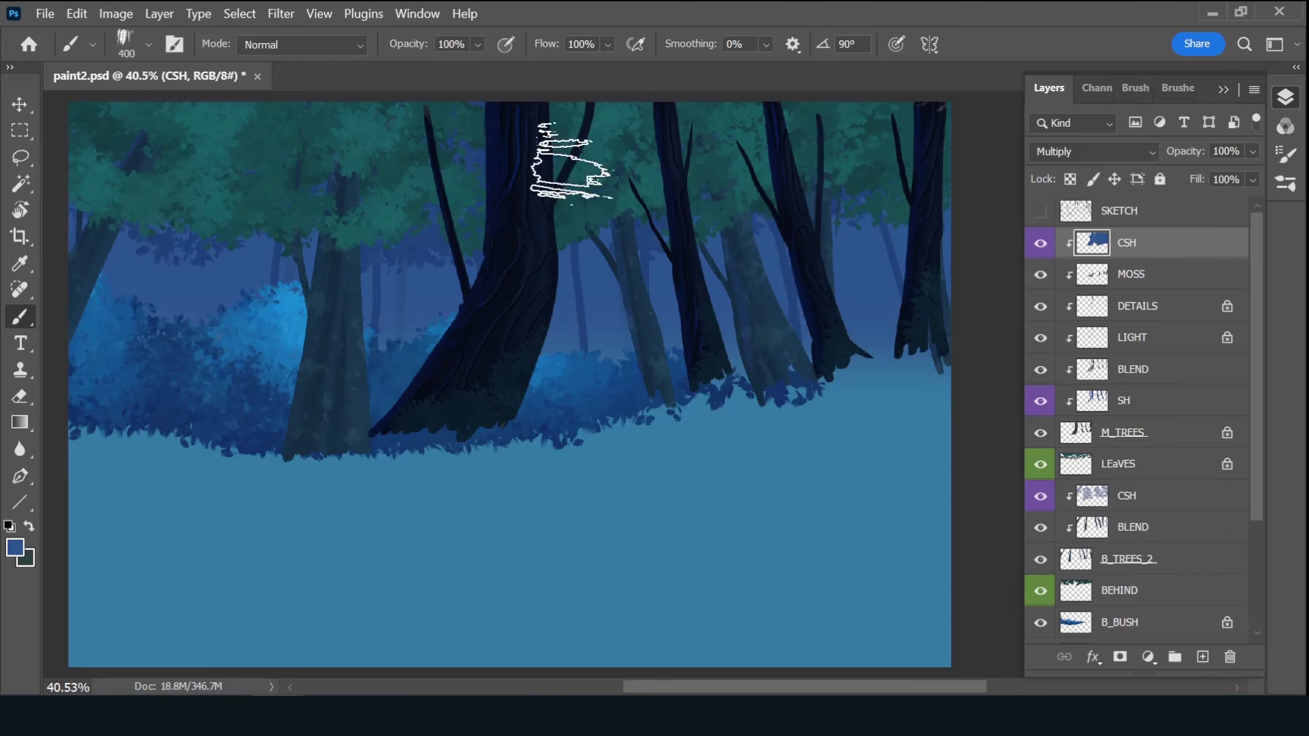
pyautogui.click(1203, 657)
# - Name the new clipped layer CHL and tag it with a yellow label
pyautogui.doubleClick(1135, 243)
pyautogui.write('CHL')
pyautogui.press('Return')
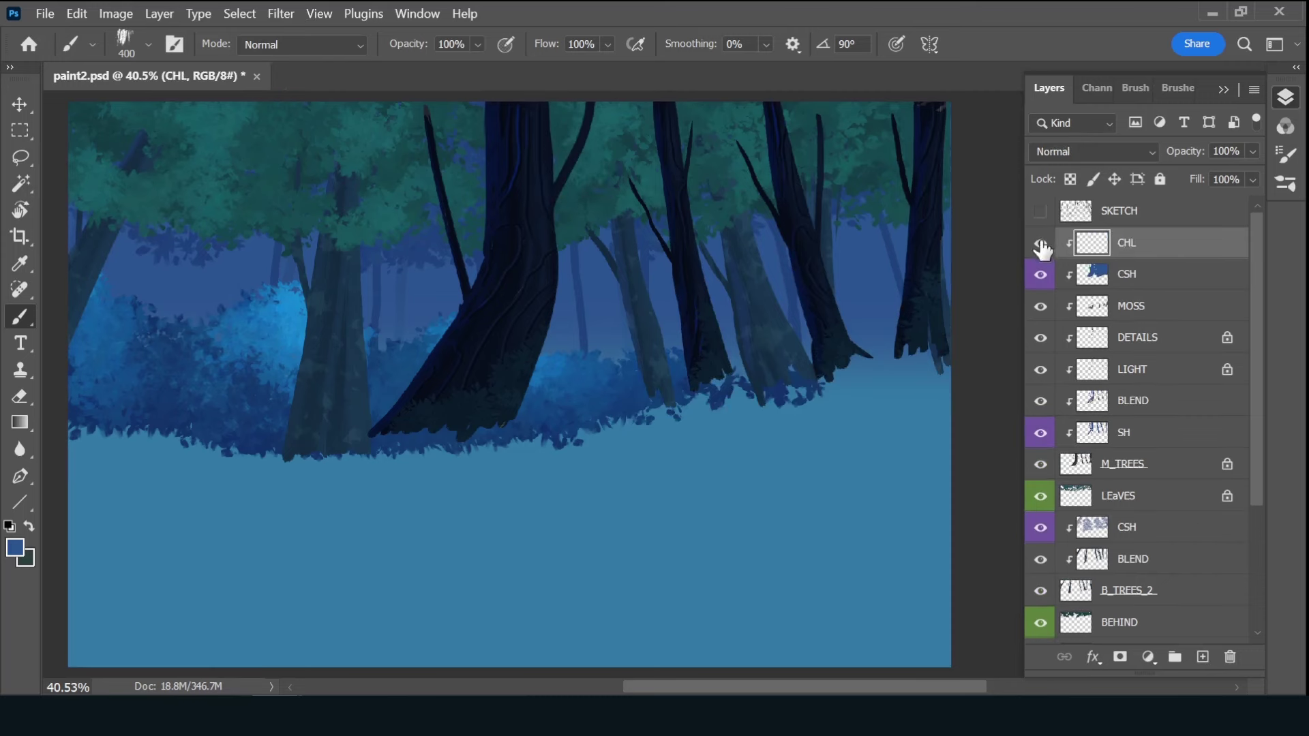
pyautogui.rightClick(1041, 242)
pyautogui.click(1141, 356)
pyautogui.click(1159, 274)
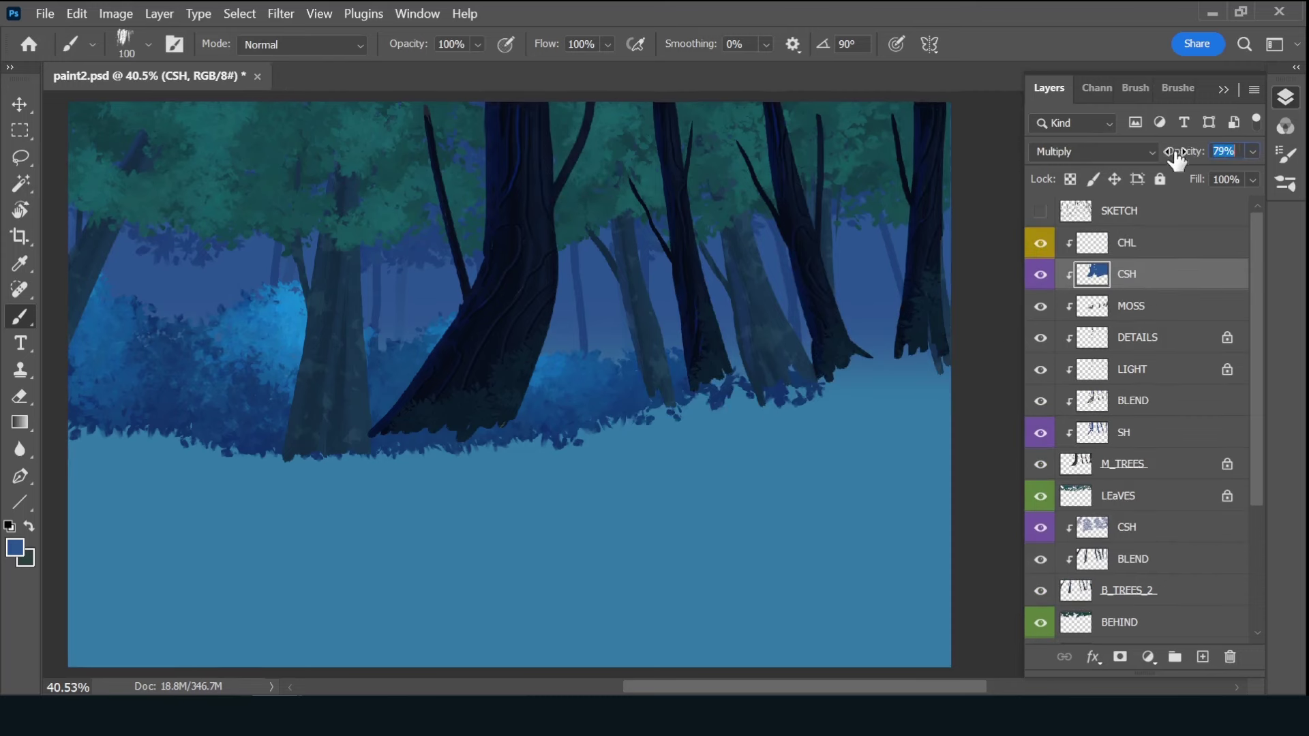
pyautogui.click(1152, 247)
# - Set the paint colour to f5d79e and the CHL blend mode to Overlay
pyautogui.click(23, 554)
pyautogui.write('f5d79e')
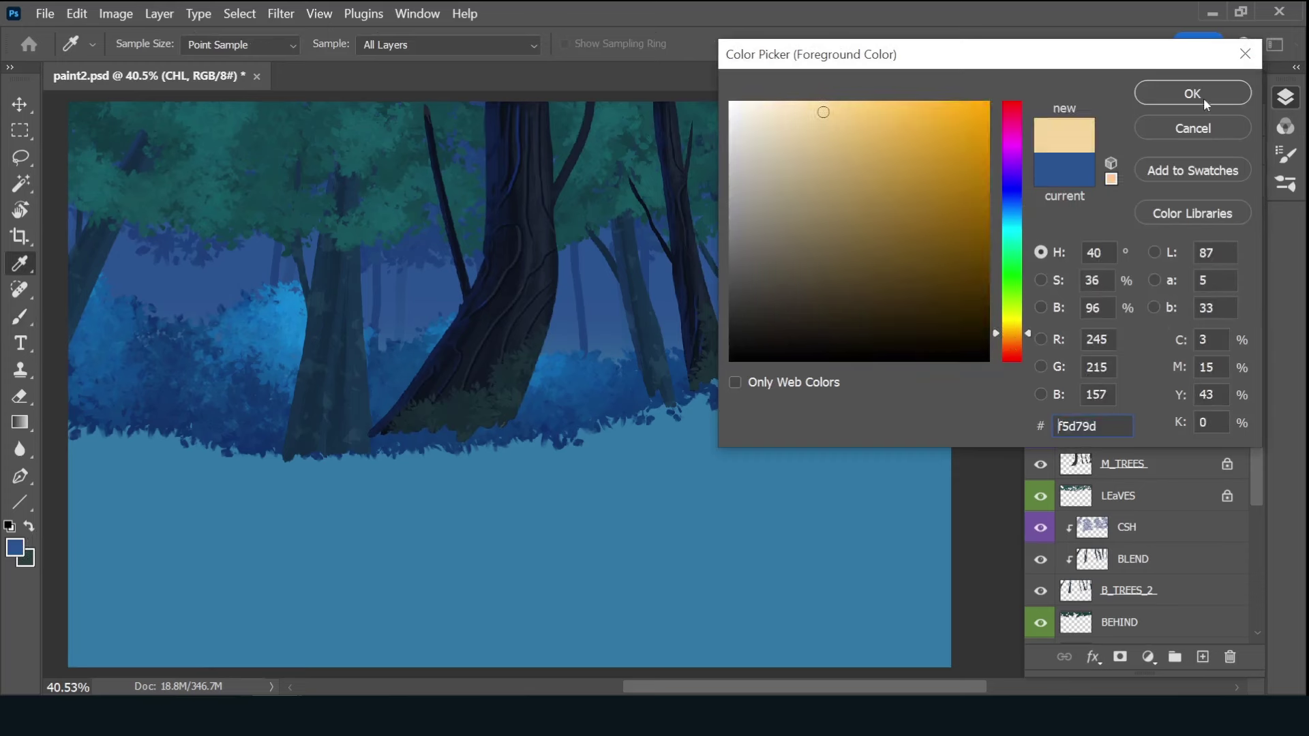
pyautogui.click(1204, 98)
pyautogui.click(1094, 151)
pyautogui.click(1064, 354)
# - Brush soft peach highlights along the central, middle and far-right trunk edges
pyautogui.press('[')
pyautogui.press('[')
pyautogui.moveTo(542, 180); pyautogui.dragTo(550, 121)
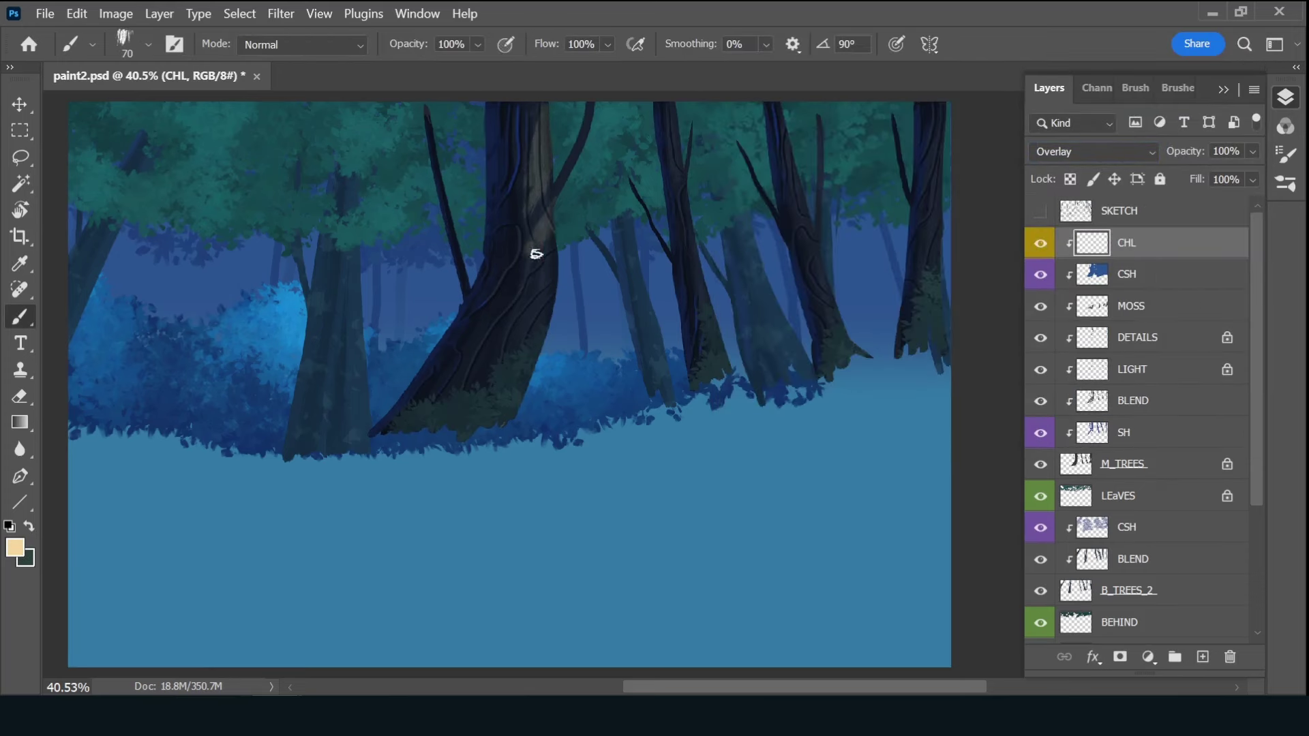
pyautogui.moveTo(520, 295); pyautogui.dragTo(460, 358)
pyautogui.moveTo(689, 210); pyautogui.dragTo(706, 328)
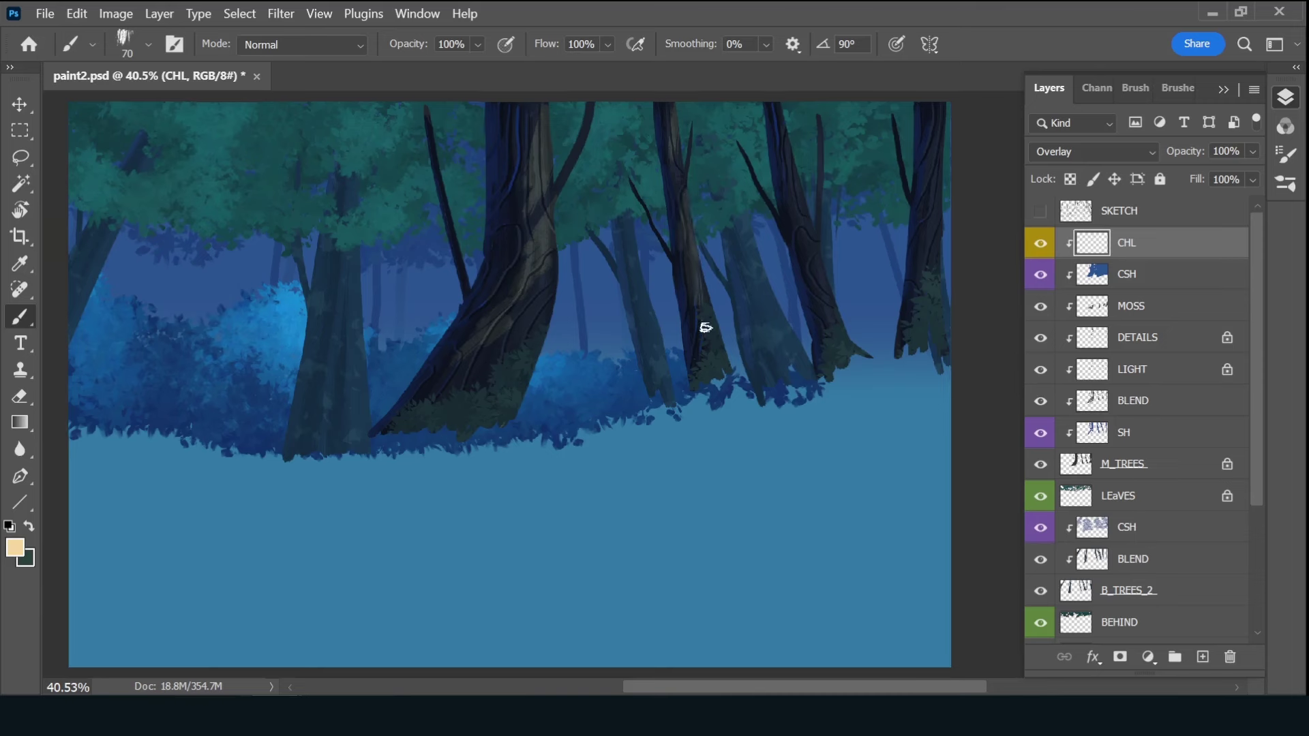
pyautogui.moveTo(838, 326); pyautogui.dragTo(832, 271)
pyautogui.moveTo(933, 212); pyautogui.dragTo(929, 300)
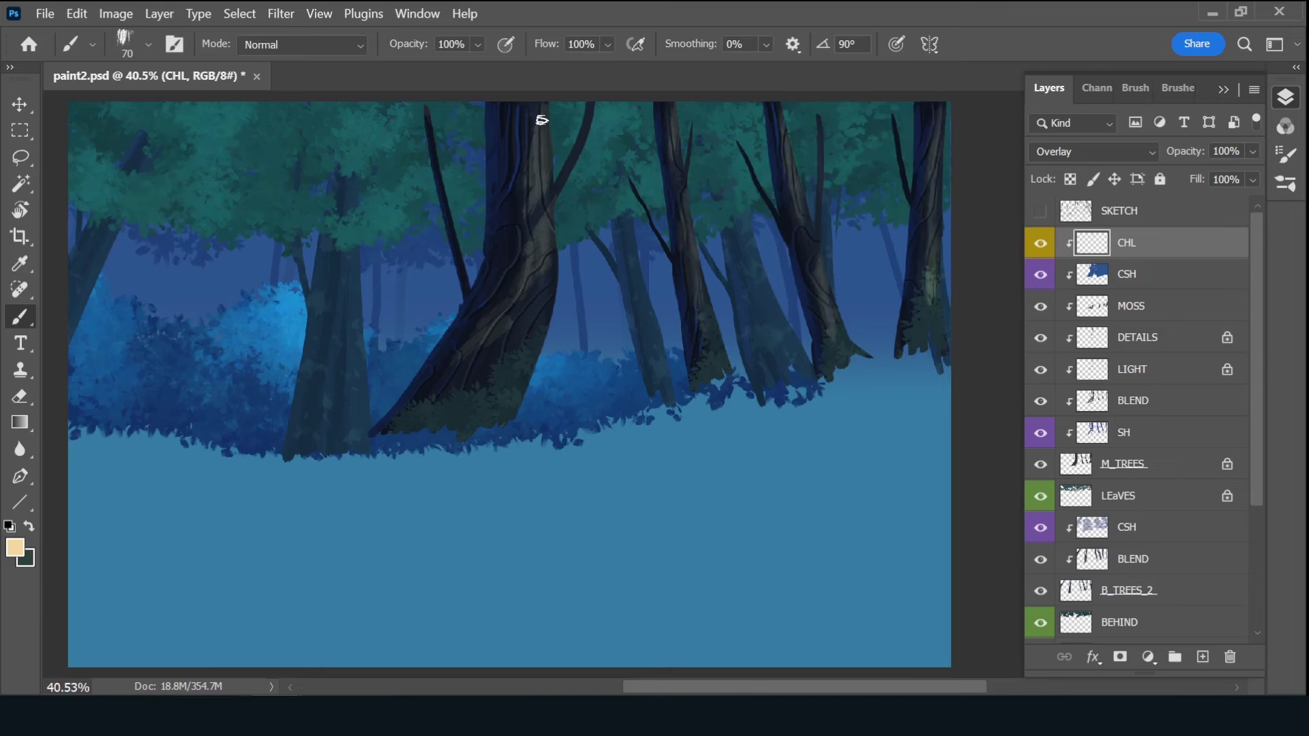
# - Add a clipped layer above CHL named CSH with an indigo label
pyautogui.click(1203, 657)
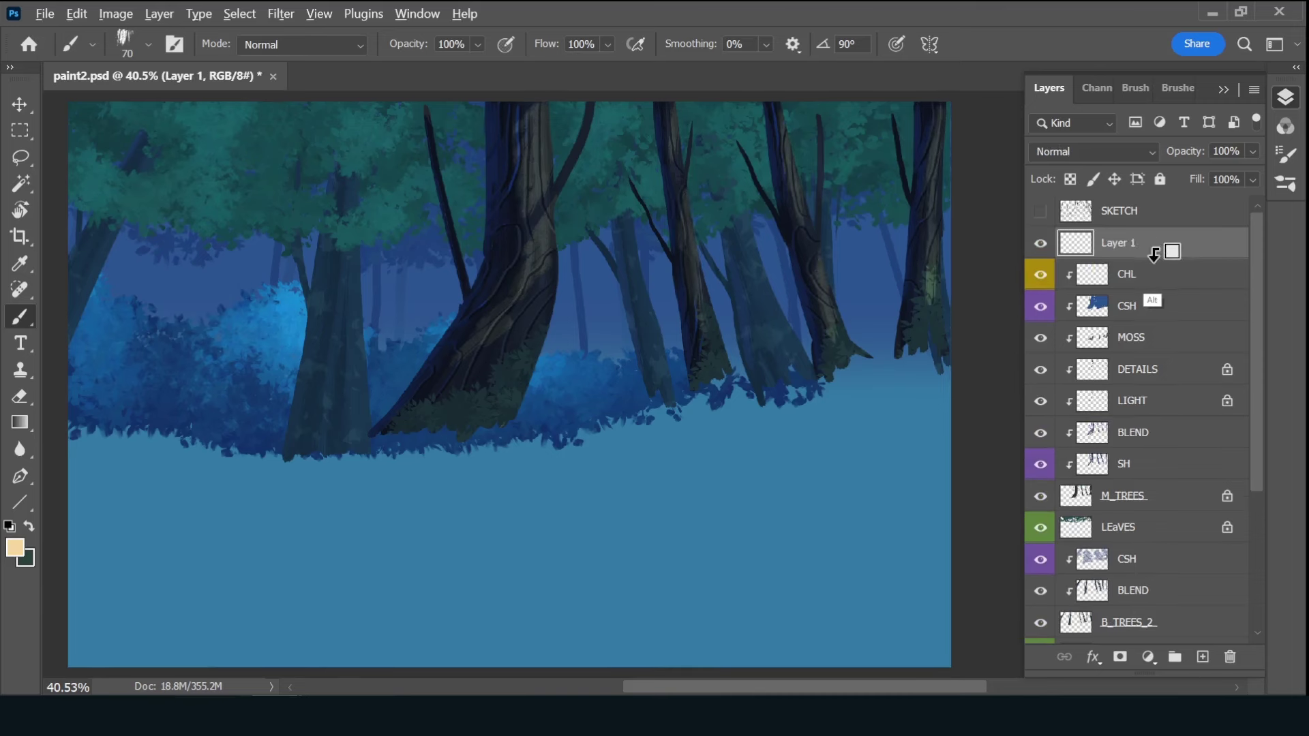
pyautogui.doubleClick(1178, 240)
pyautogui.write('CSH')
pyautogui.press('Return')
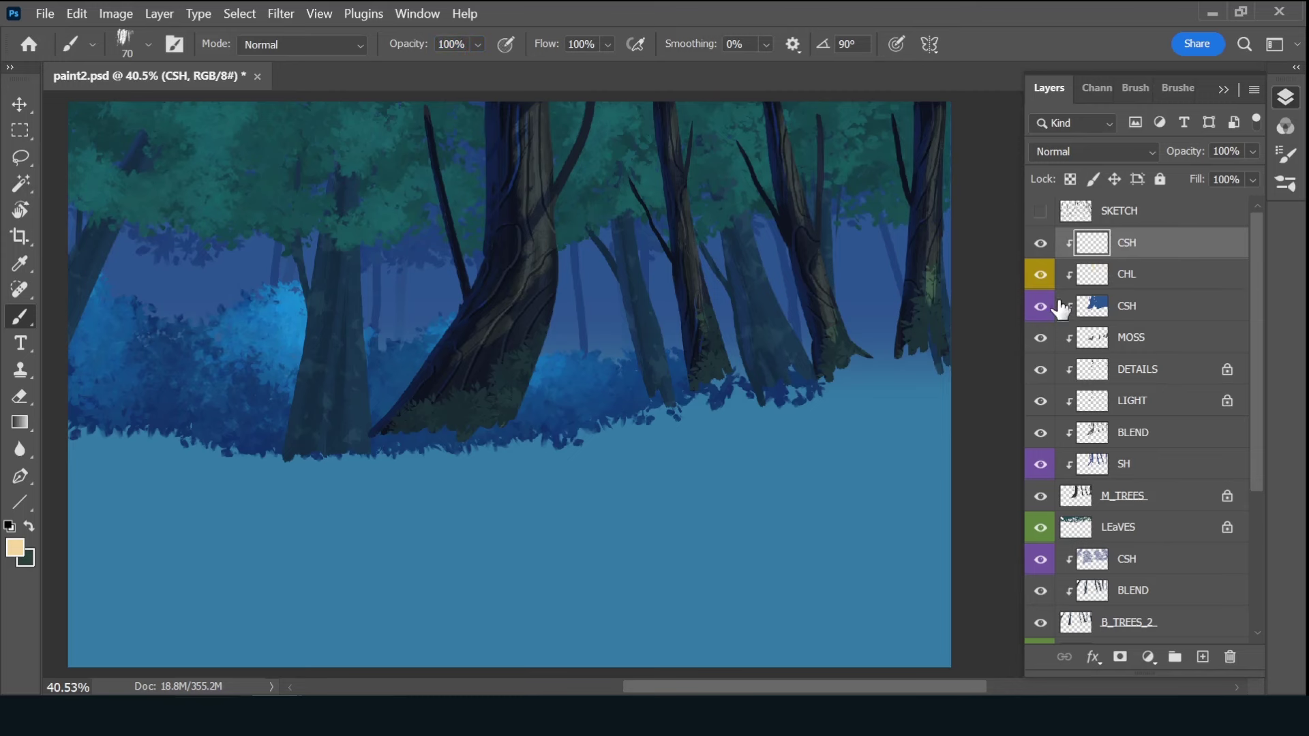
pyautogui.rightClick(1040, 247)
pyautogui.click(1084, 488)
# - Choose a foliage brush and sample dark blue from the painting
pyautogui.click(1166, 87)
pyautogui.moveTo(1254, 339); pyautogui.dragTo(1256, 306)
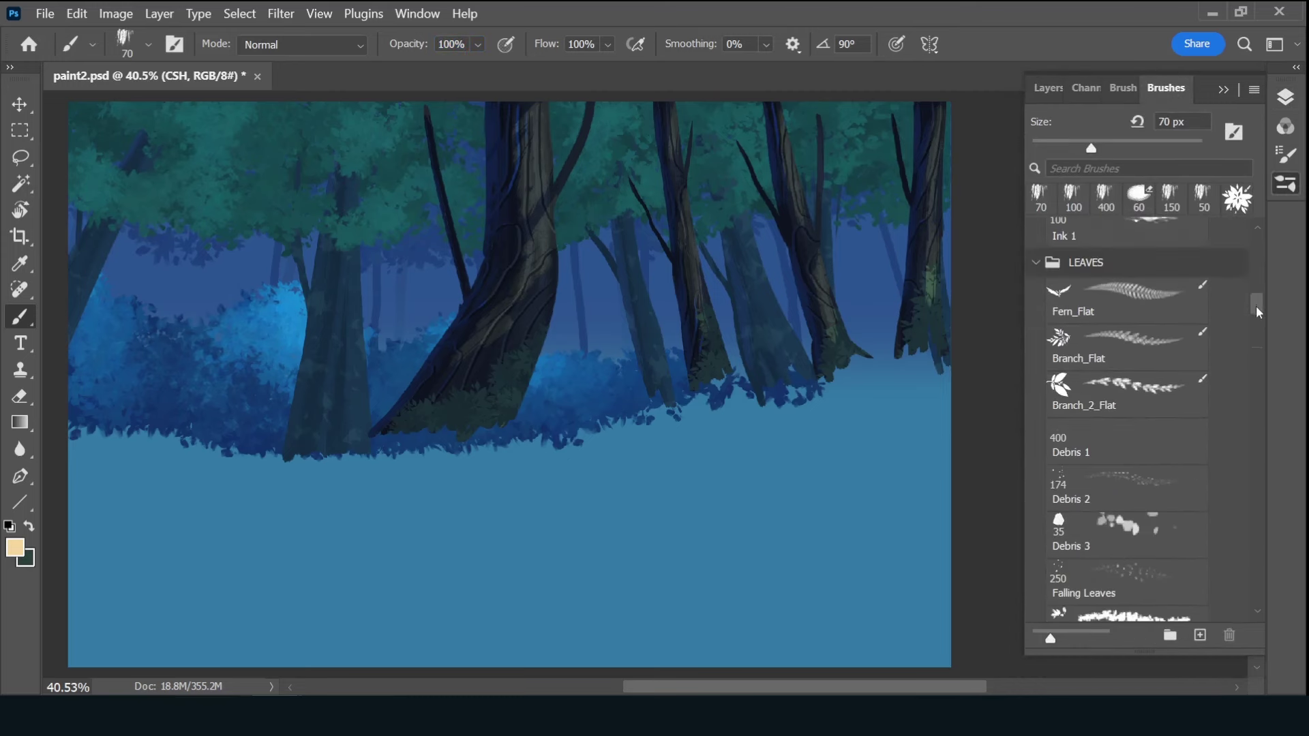
pyautogui.click(1127, 545)
pyautogui.keyDown('alt'); pyautogui.click(252, 257); pyautogui.keyUp('alt')
pyautogui.click(1048, 88)
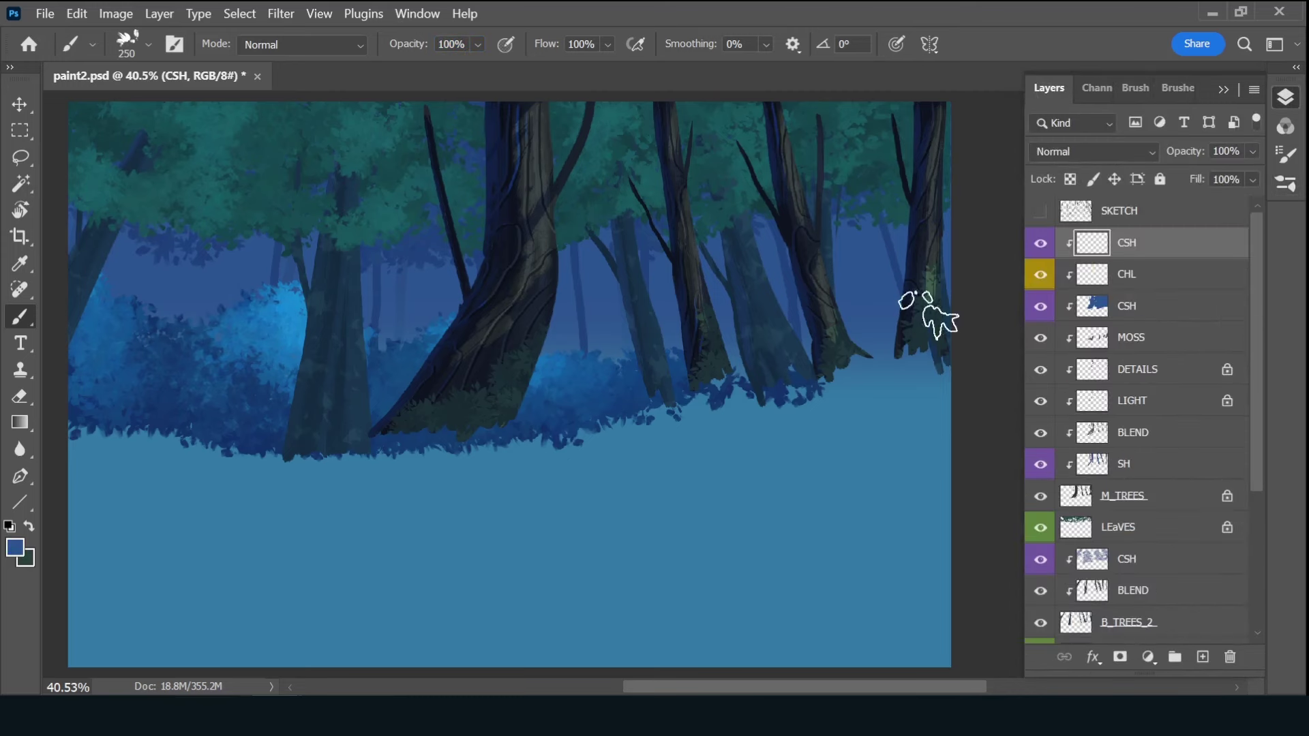
# - Paint leafy shadows across the central, thin and right trunks, then lower opacity to 48%
pyautogui.press(']')
pyautogui.press(']')
pyautogui.press(']')
pyautogui.moveTo(559, 110); pyautogui.dragTo(355, 446)
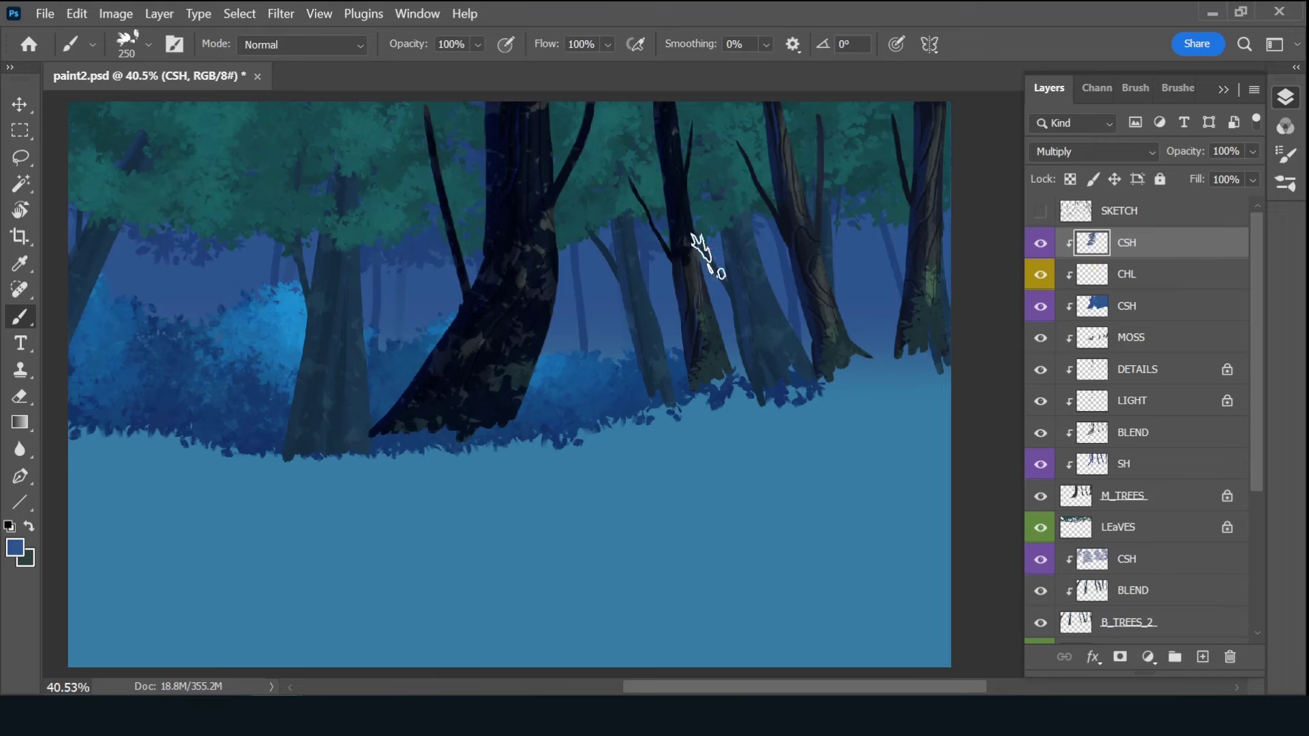
pyautogui.moveTo(655, 102); pyautogui.dragTo(715, 381)
pyautogui.moveTo(654, 89); pyautogui.dragTo(716, 388)
pyautogui.moveTo(830, 244)
pyautogui.mouseDown()
pyautogui.moveTo(795, 90)
pyautogui.moveTo(859, 371)
pyautogui.mouseUp()
pyautogui.moveTo(934, 161); pyautogui.dragTo(913, 334)
pyautogui.moveTo(1185, 151); pyautogui.dragTo(1174, 167)
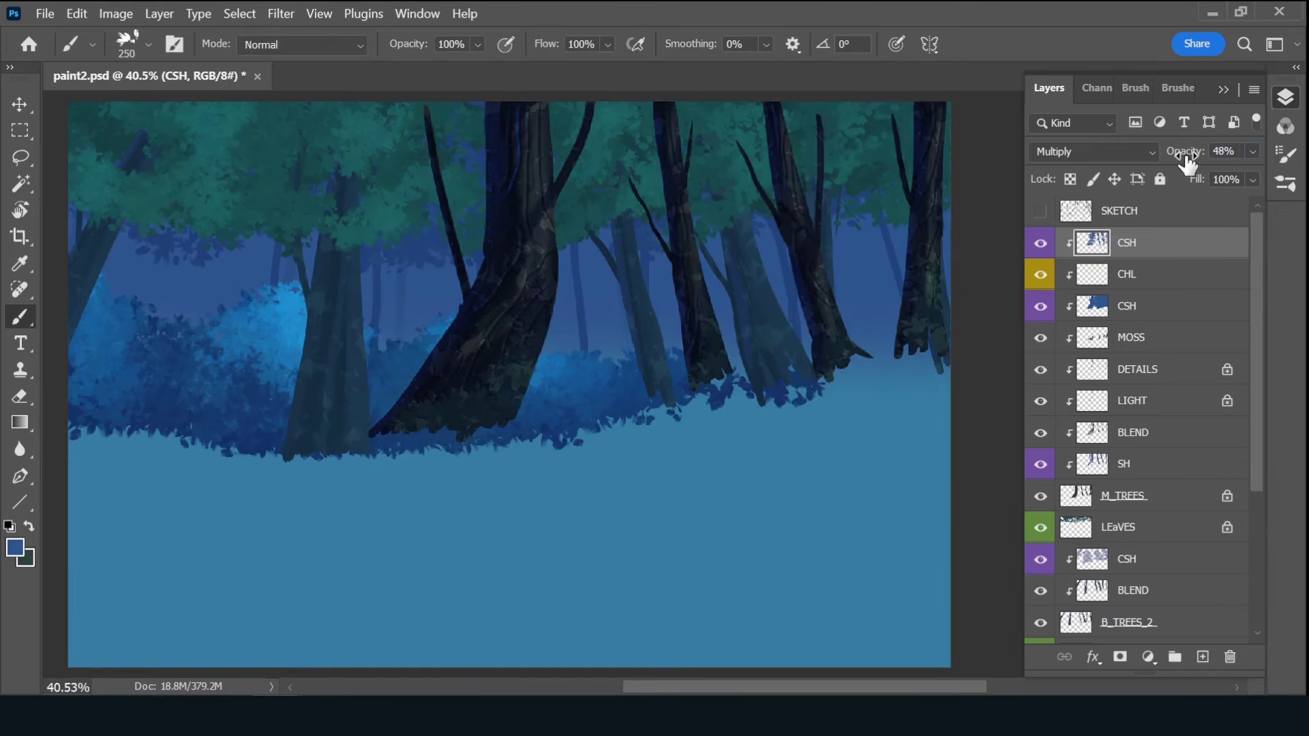
pyautogui.click(1203, 657)
pyautogui.doubleClick(1150, 242)
pyautogui.write('LEAVES')
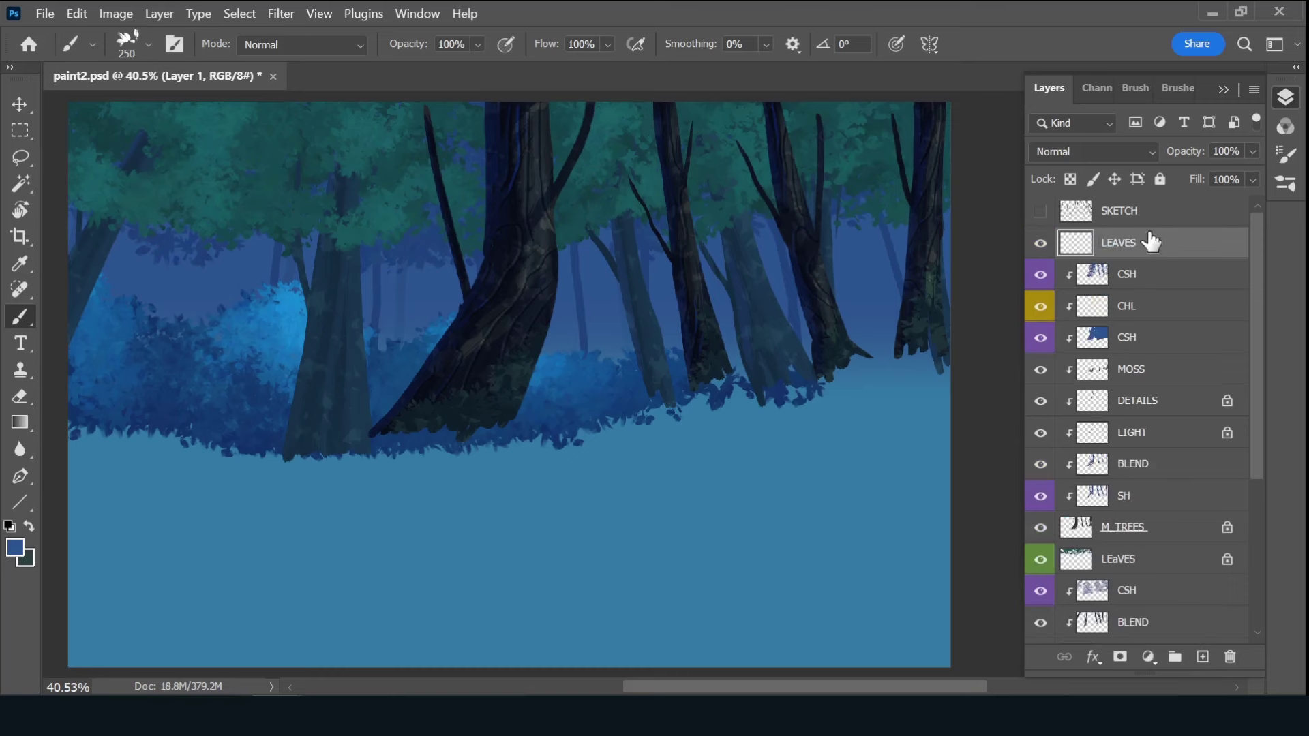
# - Name the layer LEAVES, save, and tag it with a green label
pyautogui.press('Return')
pyautogui.hotkey('ctrl', 's')
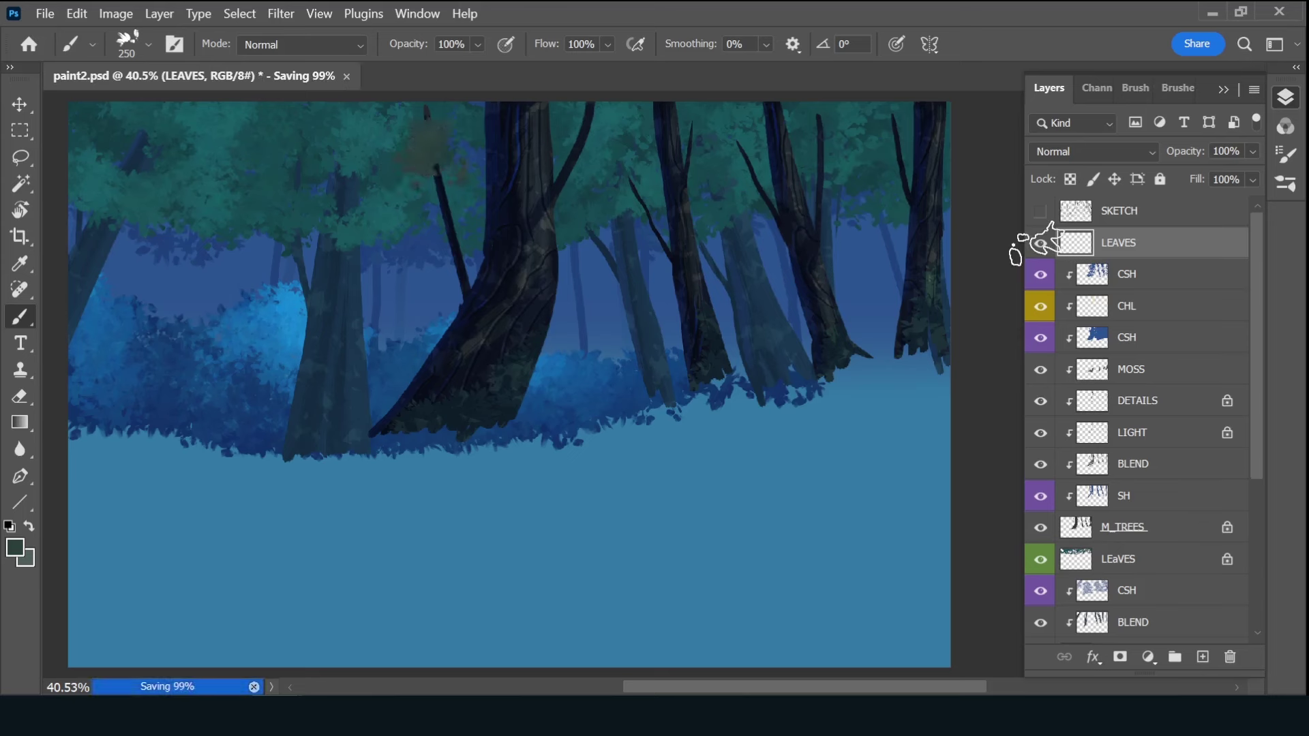
pyautogui.click(1039, 242)
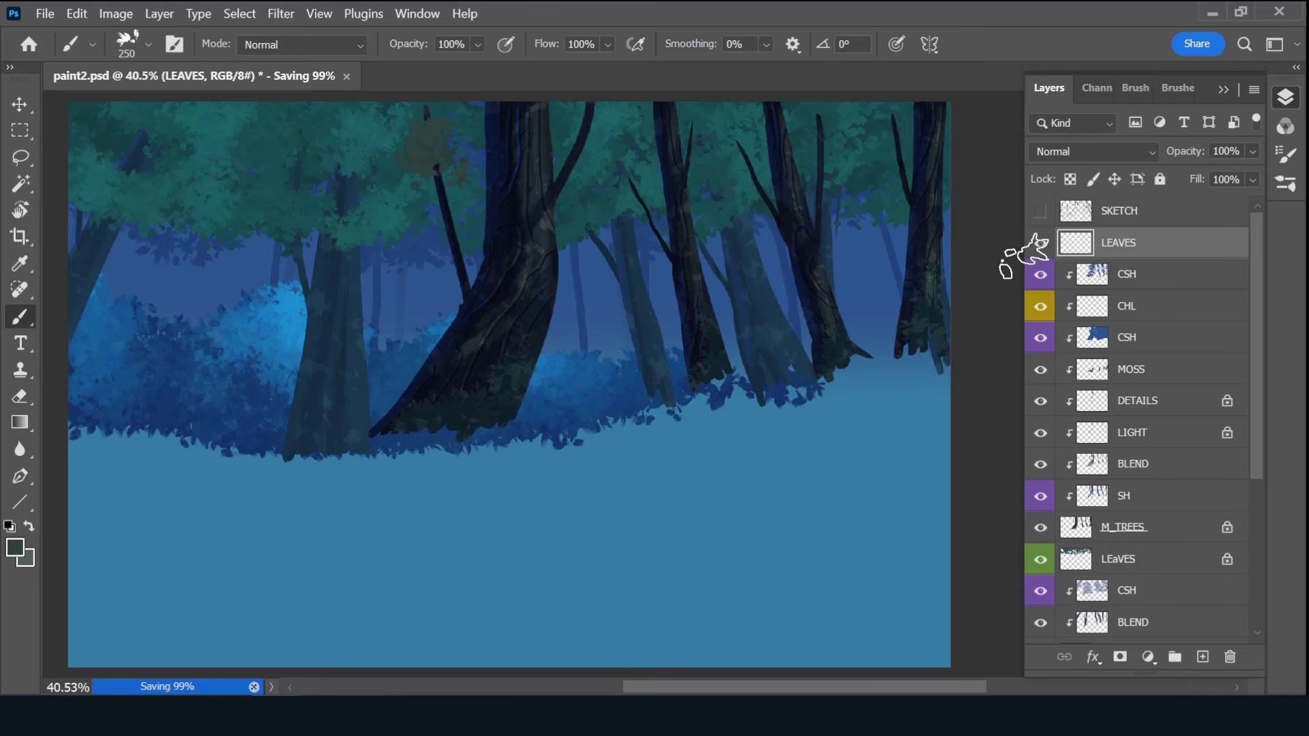
pyautogui.rightClick(1040, 245)
pyautogui.click(1078, 388)
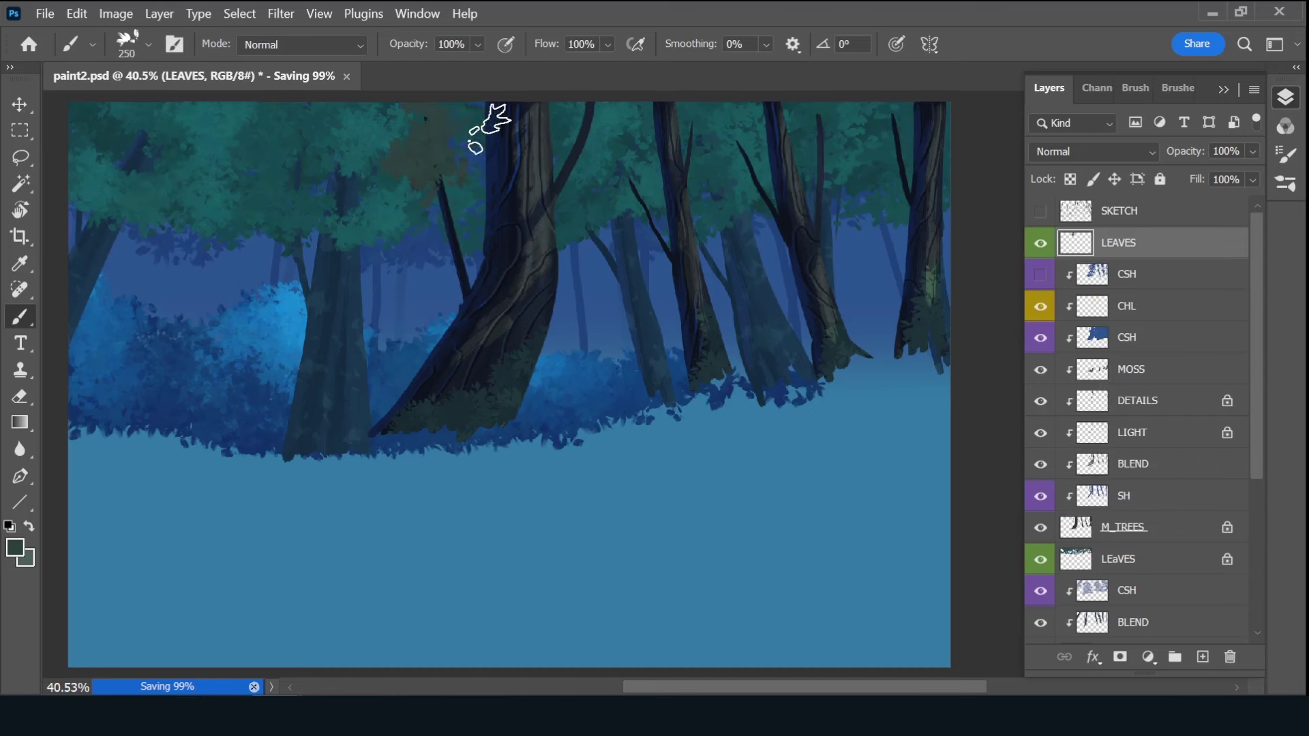
# - Paint dark foliage over the trunk tops, then dab lighter grey-green highlights on the treetops
pyautogui.moveTo(409, 252)
pyautogui.mouseDown()
pyautogui.moveTo(394, 234)
pyautogui.moveTo(452, 166)
pyautogui.moveTo(467, 175)
pyautogui.moveTo(344, 146)
pyautogui.mouseUp()
pyautogui.moveTo(575, 126)
pyautogui.mouseDown()
pyautogui.moveTo(672, 123)
pyautogui.moveTo(657, 146)
pyautogui.moveTo(672, 122)
pyautogui.moveTo(765, 117)
pyautogui.moveTo(736, 174)
pyautogui.moveTo(920, 117)
pyautogui.mouseUp()
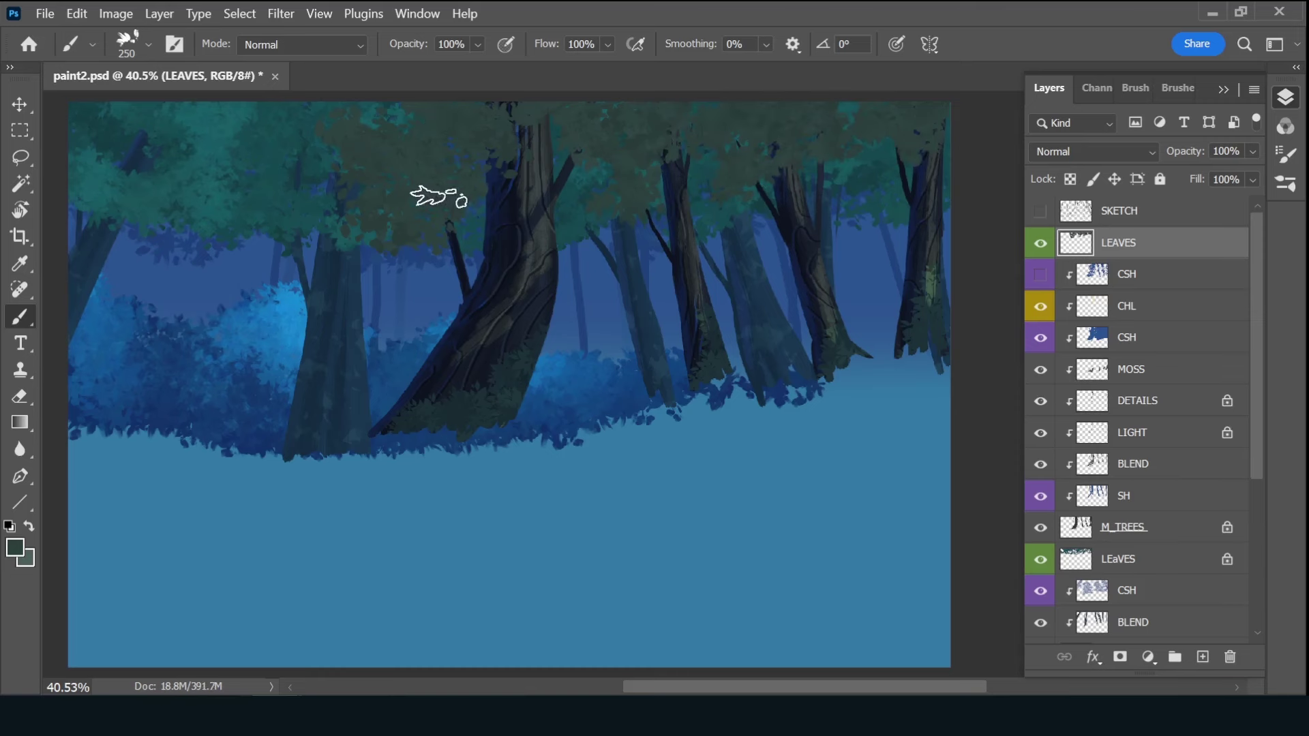
pyautogui.press('/')
pyautogui.press('7')
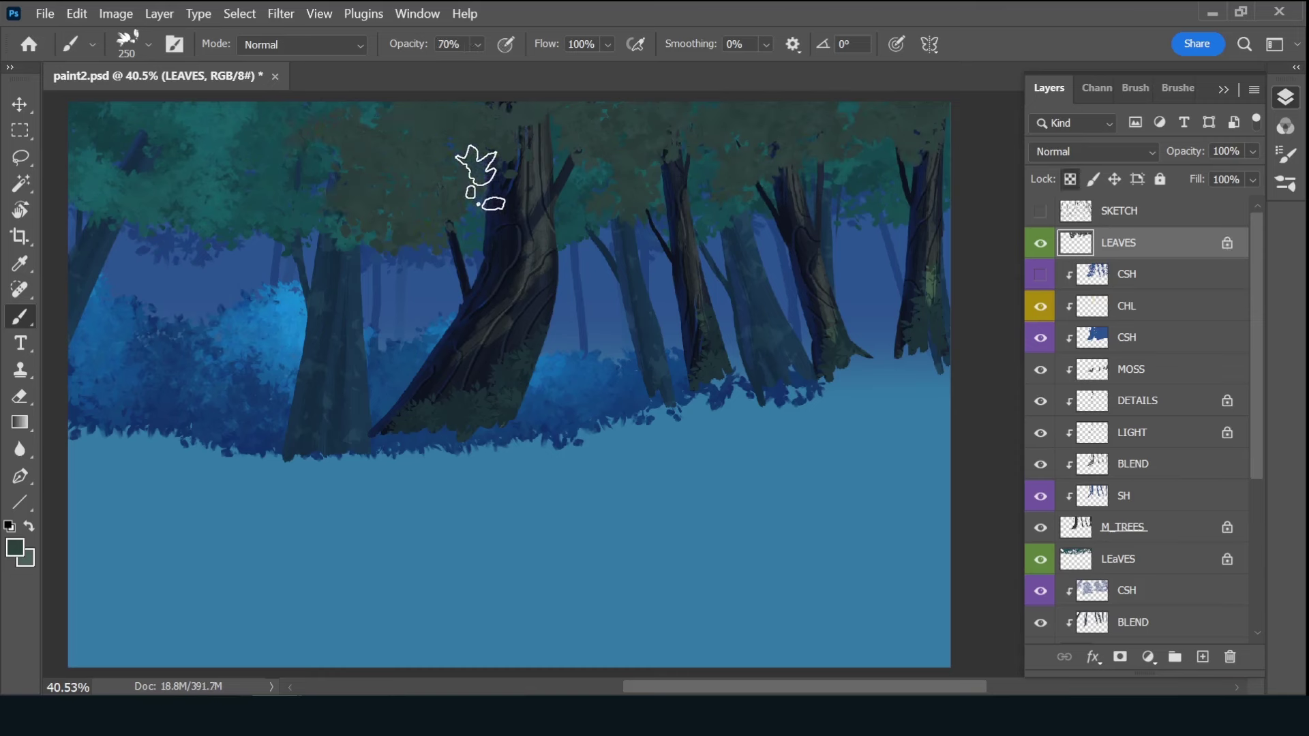
pyautogui.moveTo(623, 123); pyautogui.dragTo(643, 170)
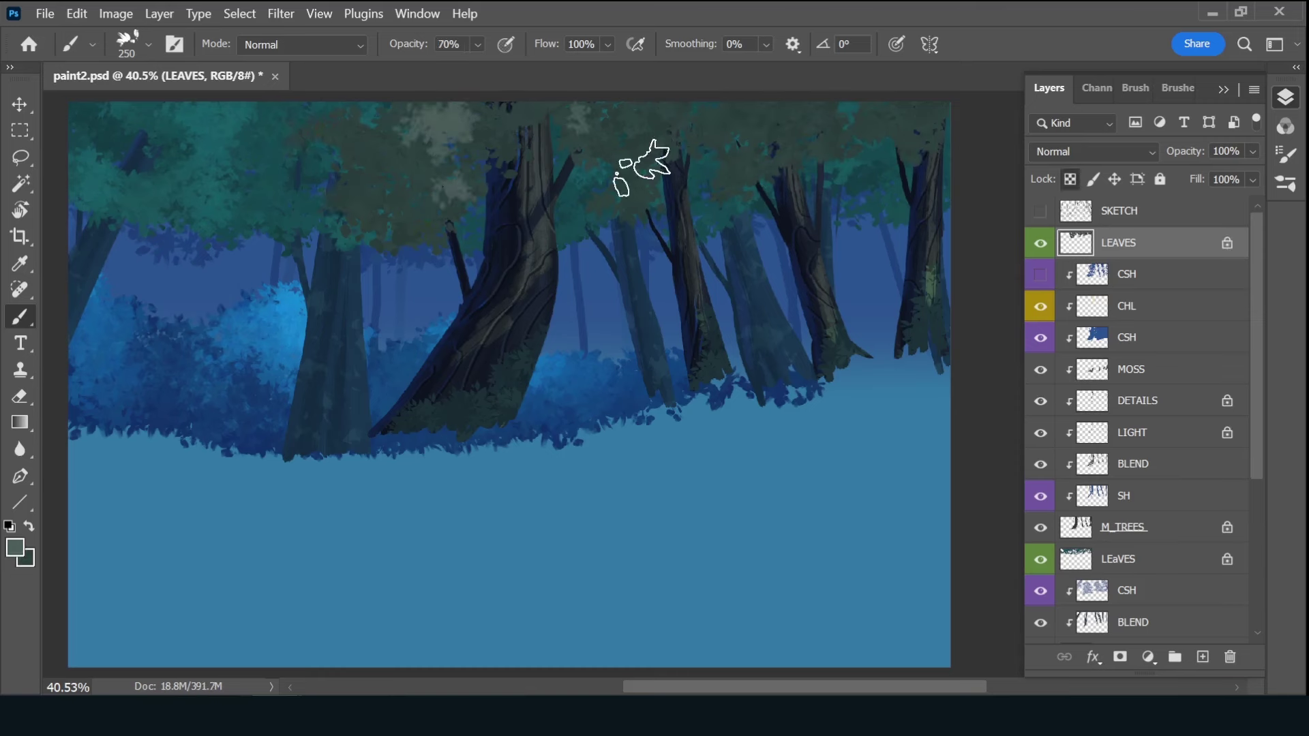
pyautogui.press('alt')
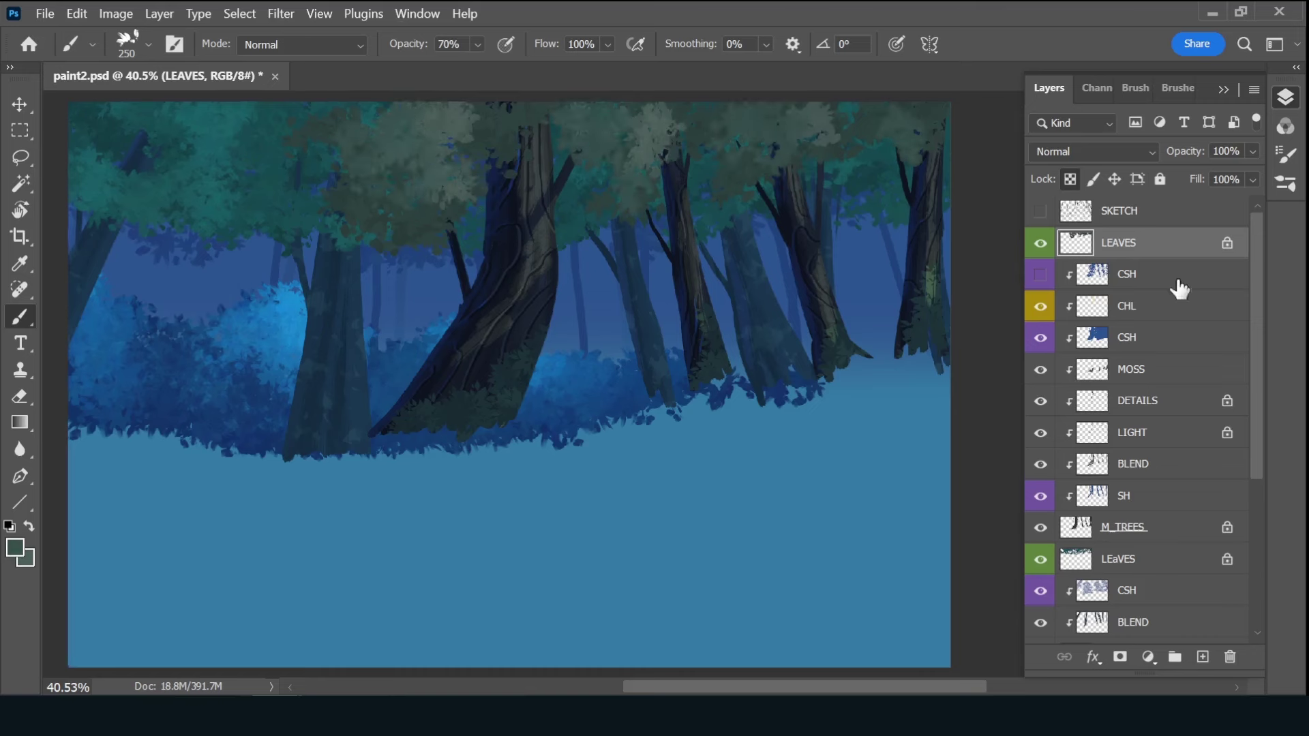
# - Add a clipped BLUE layer filled with sampled blue, set to Color blend at lowered opacity
pyautogui.click(1168, 559)
pyautogui.hotkey('ctrl', 'shift', 'alt', 'n')
pyautogui.doubleClick(1146, 559)
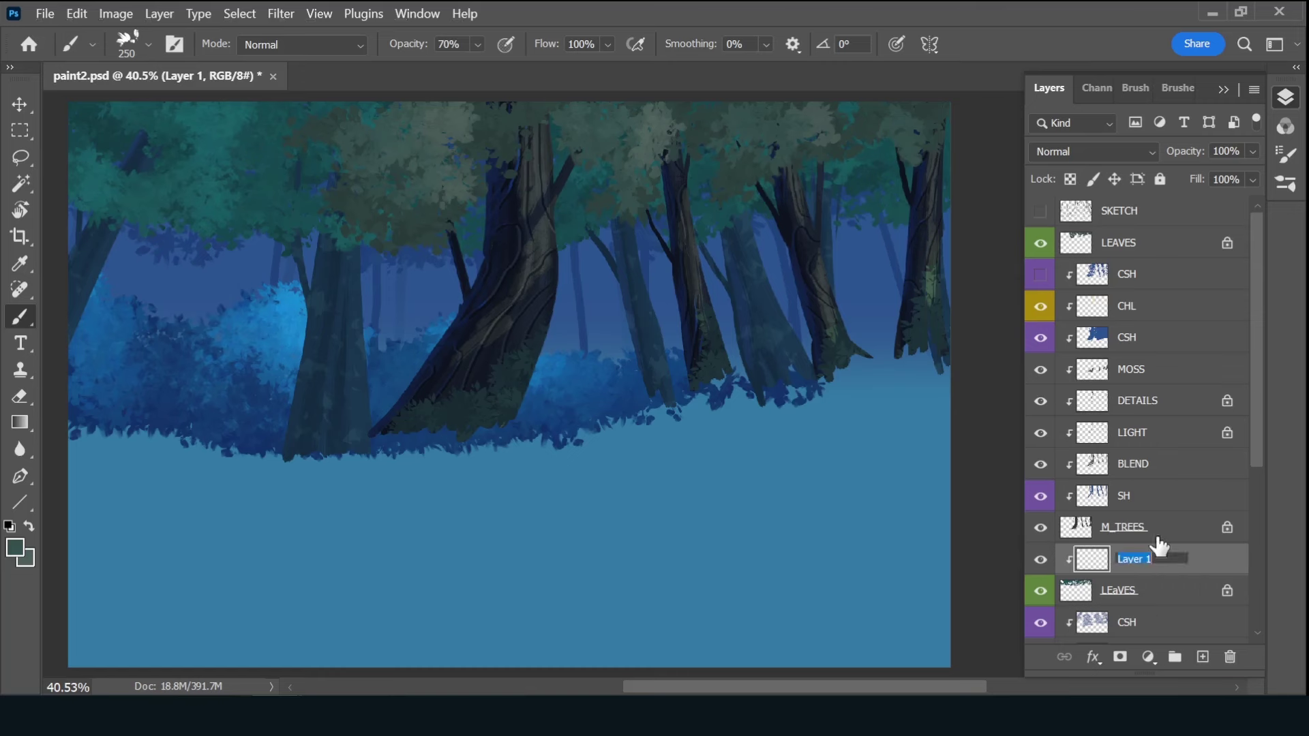
pyautogui.write('BLUE')
pyautogui.press('Return')
pyautogui.keyDown('alt'); pyautogui.click(246, 254); pyautogui.keyUp('alt')
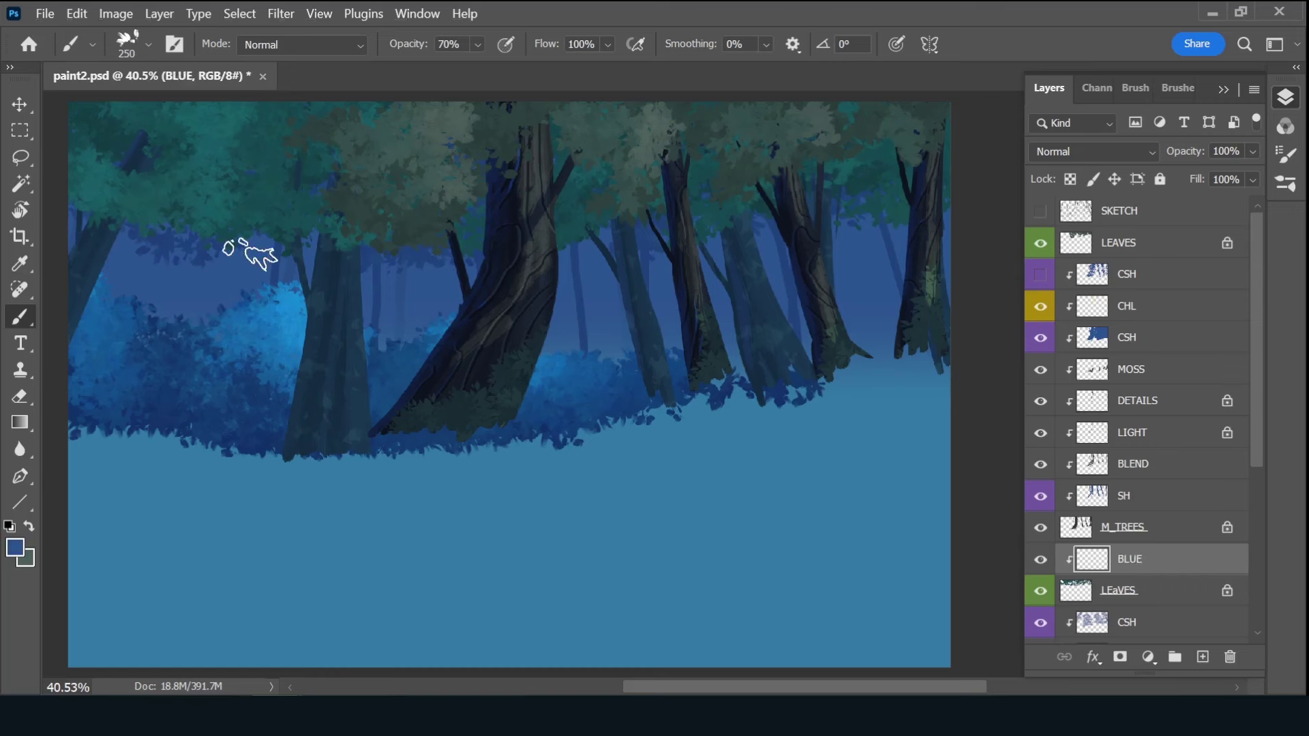
pyautogui.hotkey('alt', 'BackSpace')
pyautogui.moveTo(1213, 153); pyautogui.dragTo(1188, 157)
pyautogui.click(1091, 151)
pyautogui.click(1057, 651)
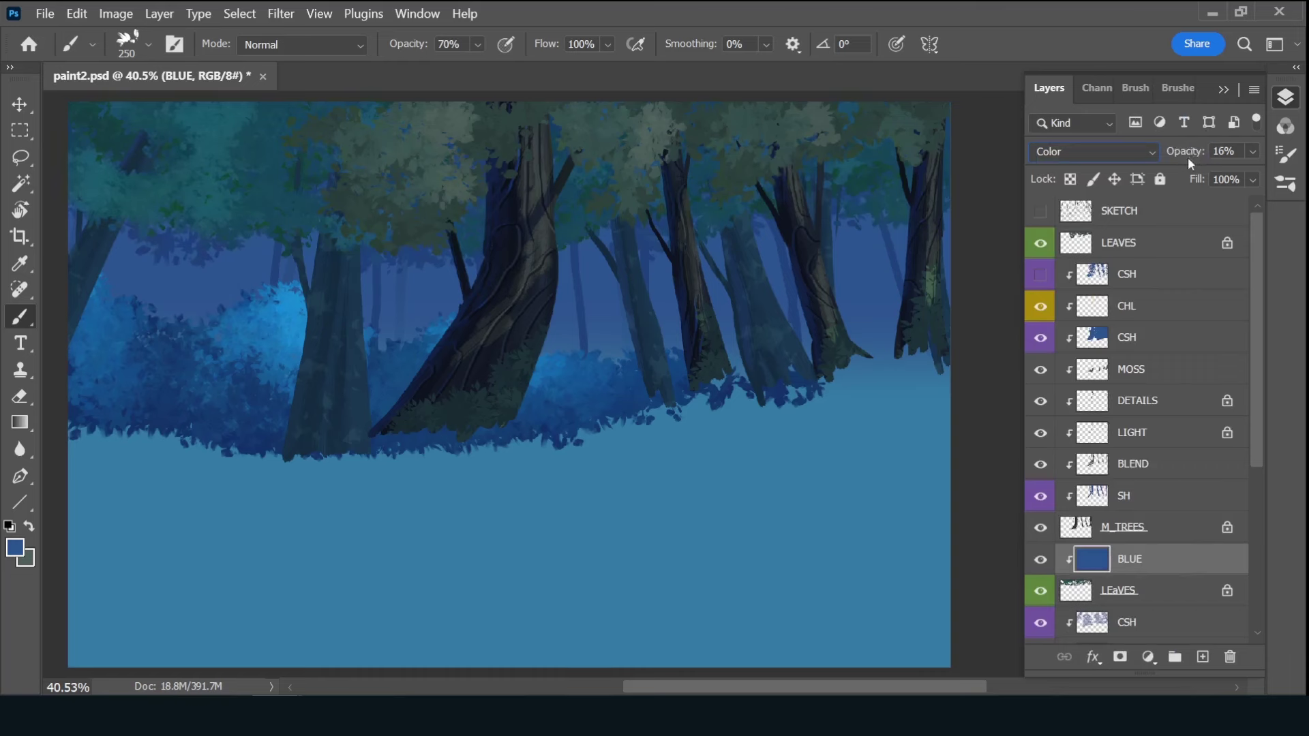
# - Add a second BLUE layer clipped to BEHIND, filled blue, Color blend at 16% opacity
pyautogui.scroll(-5, 1184, 549)
pyautogui.click(1153, 513)
pyautogui.hotkey('ctrl', 'shift', 'alt', 'n')
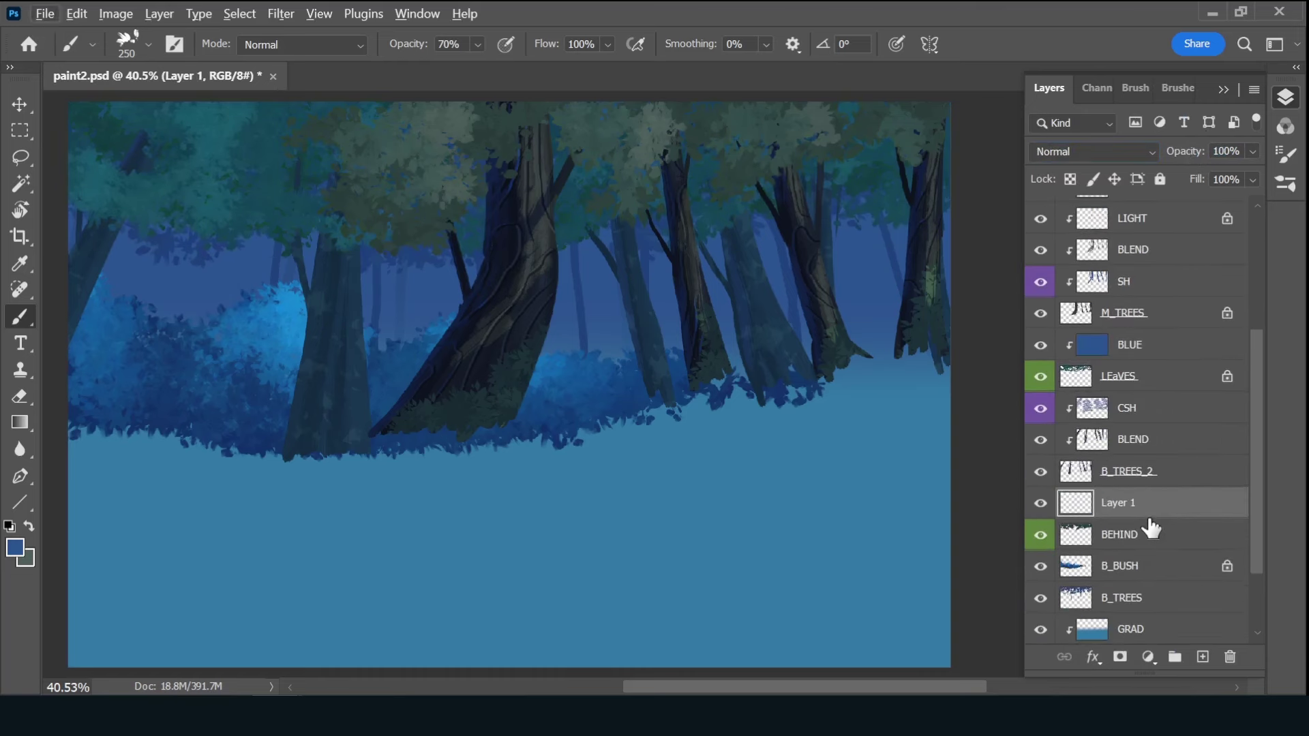
pyautogui.doubleClick(1138, 503)
pyautogui.write('BLUE')
pyautogui.press('Return')
pyautogui.hotkey('alt', 'BackSpace')
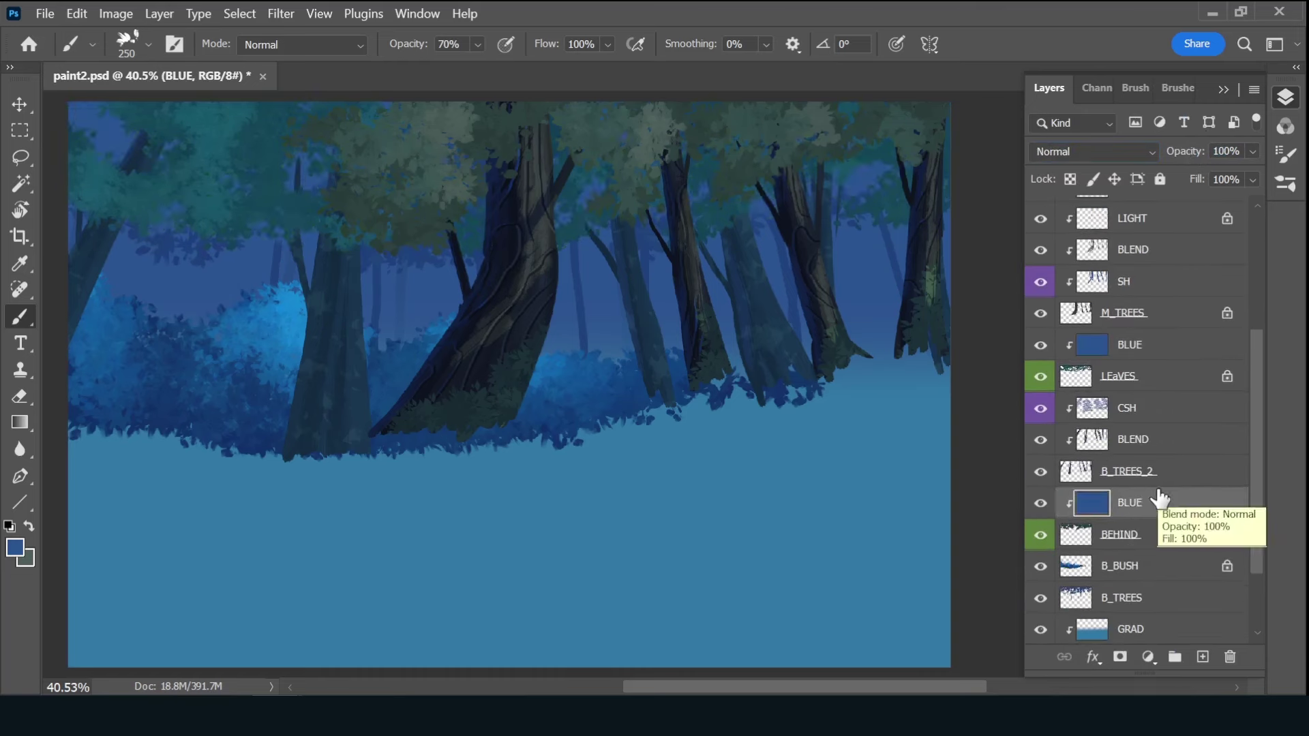
pyautogui.click(1094, 152)
pyautogui.click(1044, 607)
pyautogui.click(1225, 151)
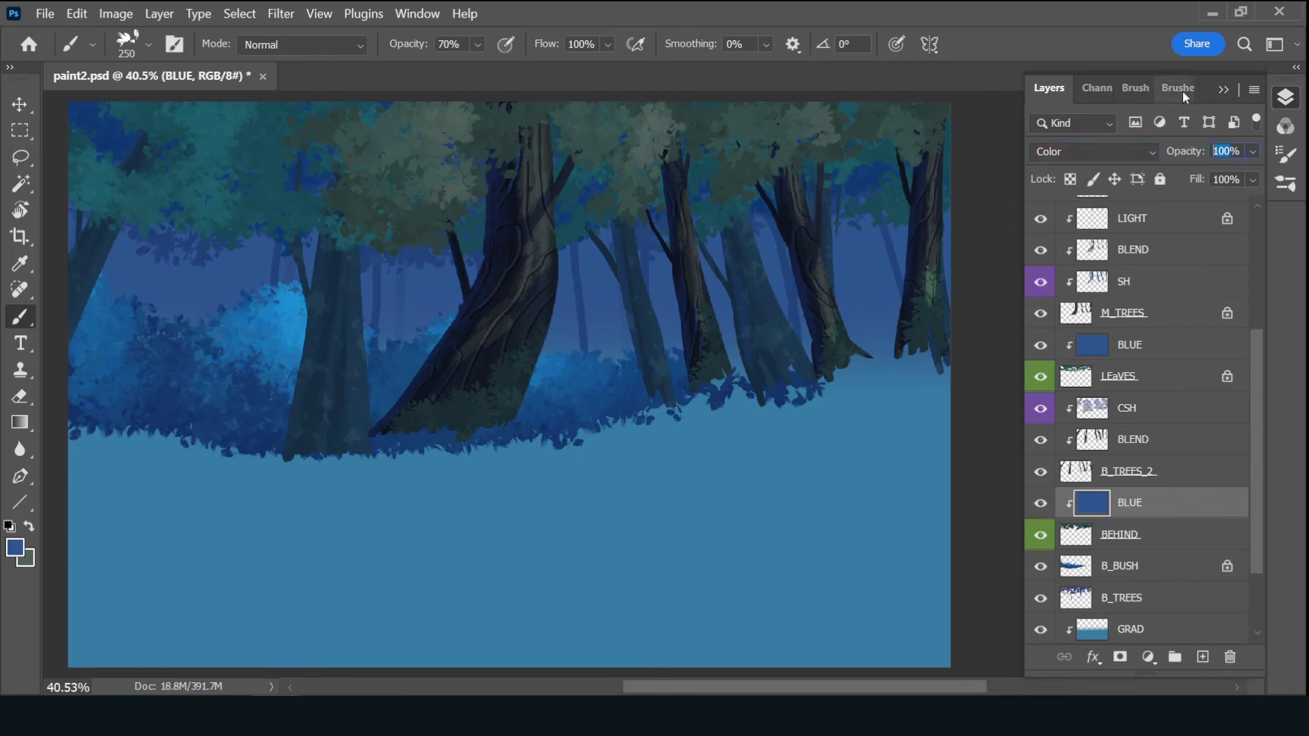
pyautogui.write('16')
pyautogui.moveTo(1256, 498); pyautogui.dragTo(1245, 533)
# - Add a clipped LIGHT layer above CSH and choose the Rough Inker brush preset
pyautogui.click(1152, 383)
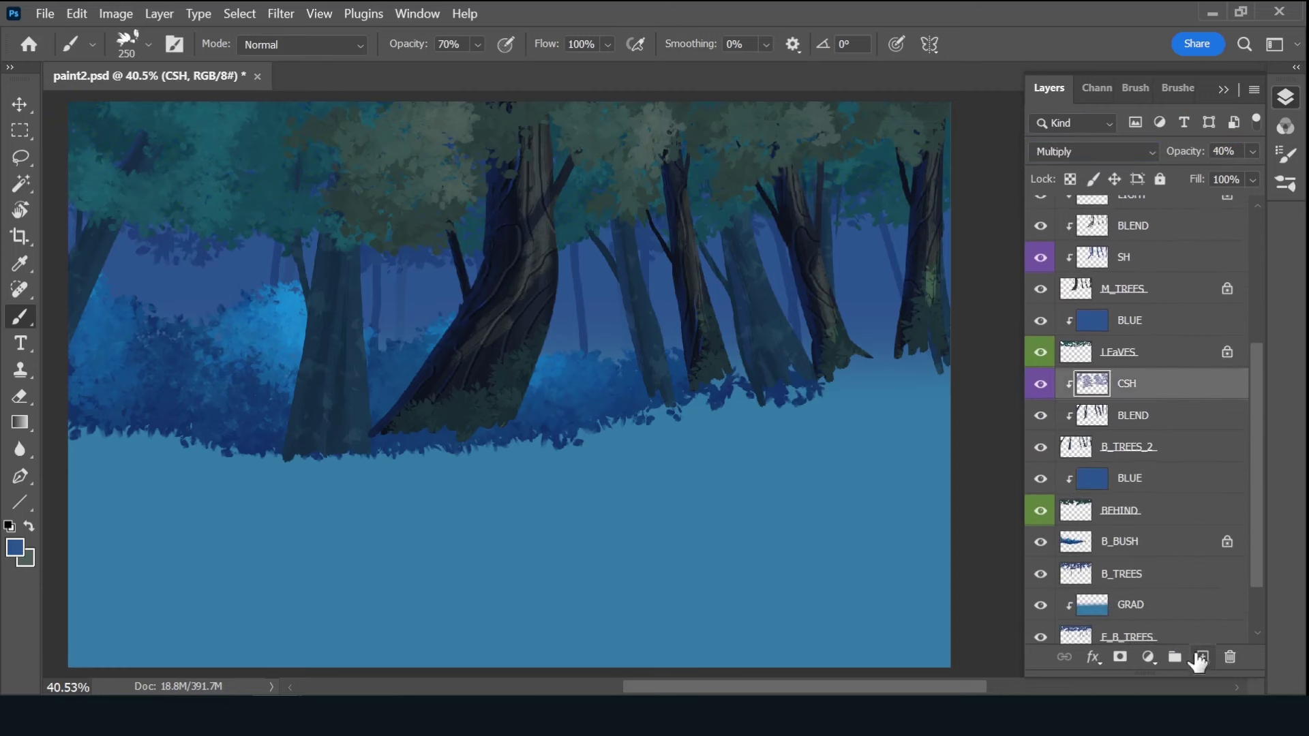
pyautogui.click(1202, 656)
pyautogui.doubleClick(1132, 383)
pyautogui.write('LIGHT')
pyautogui.press('Return')
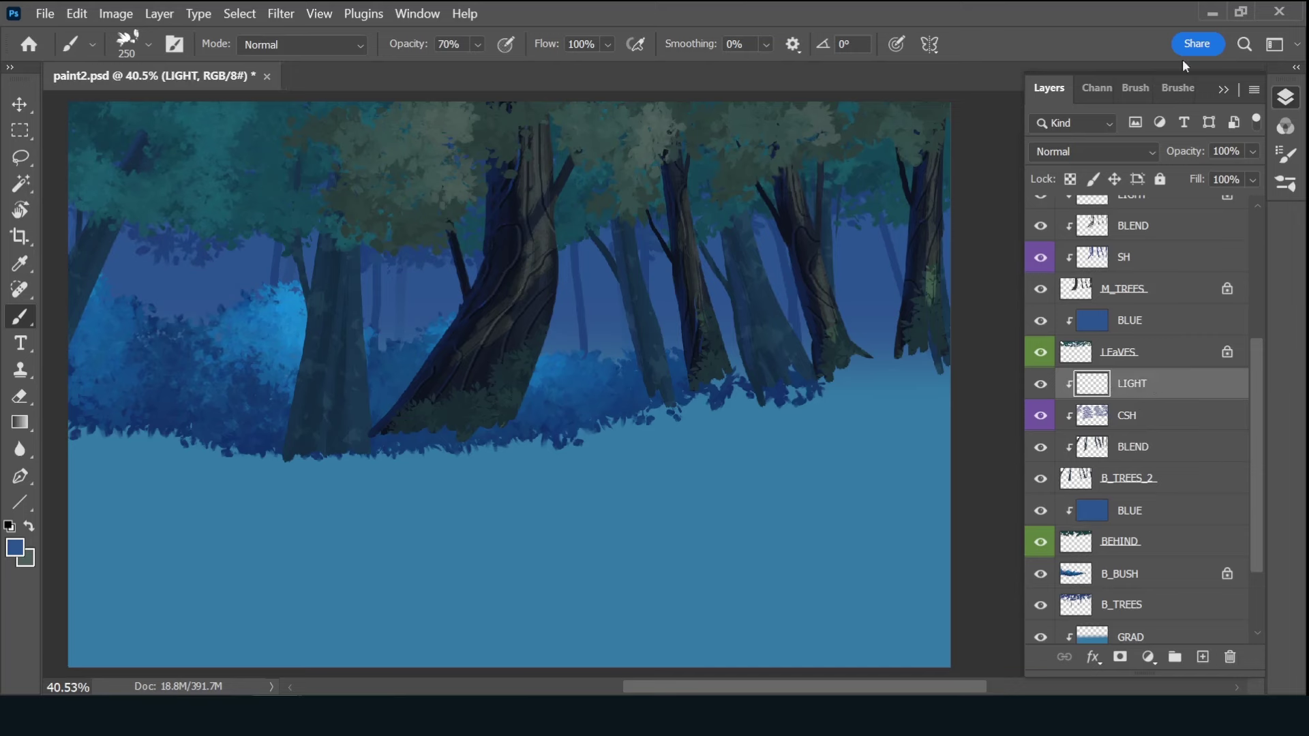
pyautogui.click(1178, 88)
pyautogui.scroll(10, 1256, 232)
pyautogui.click(1128, 361)
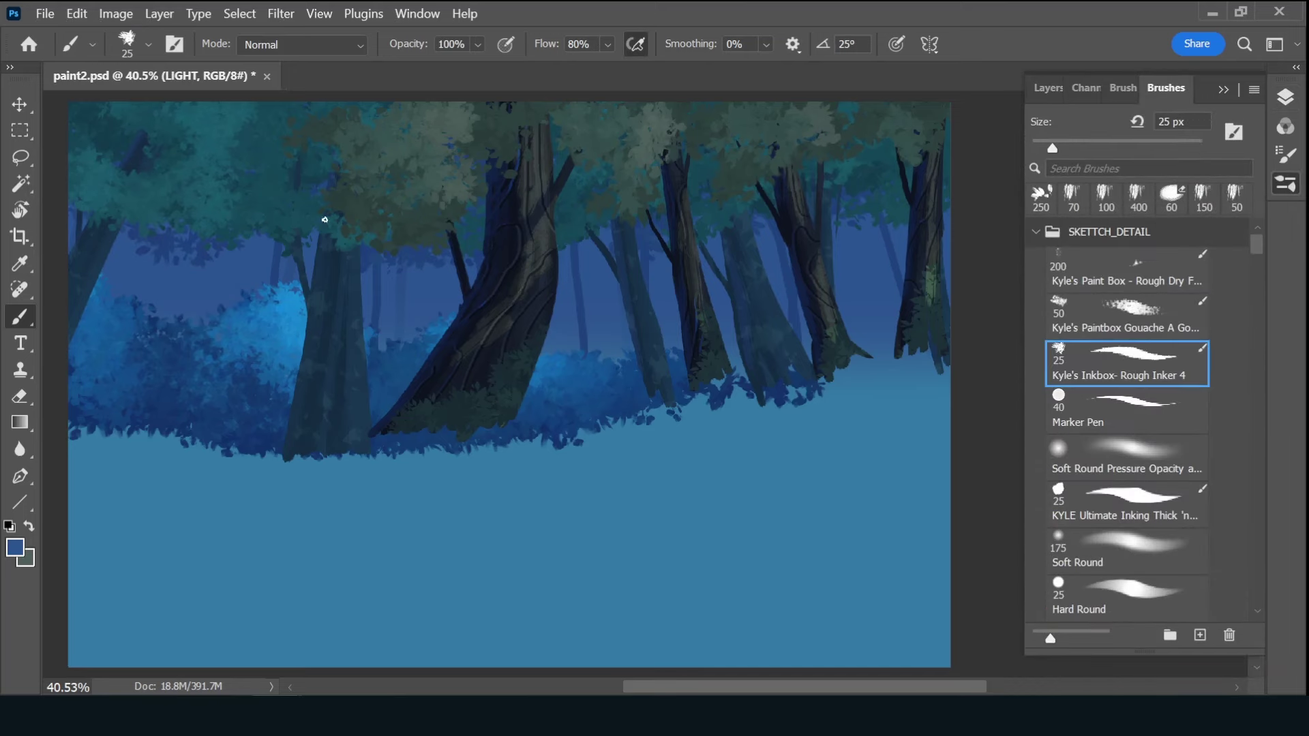
# - Paint a thin light edge down a tree trunk and save the document
pyautogui.click(342, 212)
pyautogui.moveTo(309, 332); pyautogui.dragTo(294, 409)
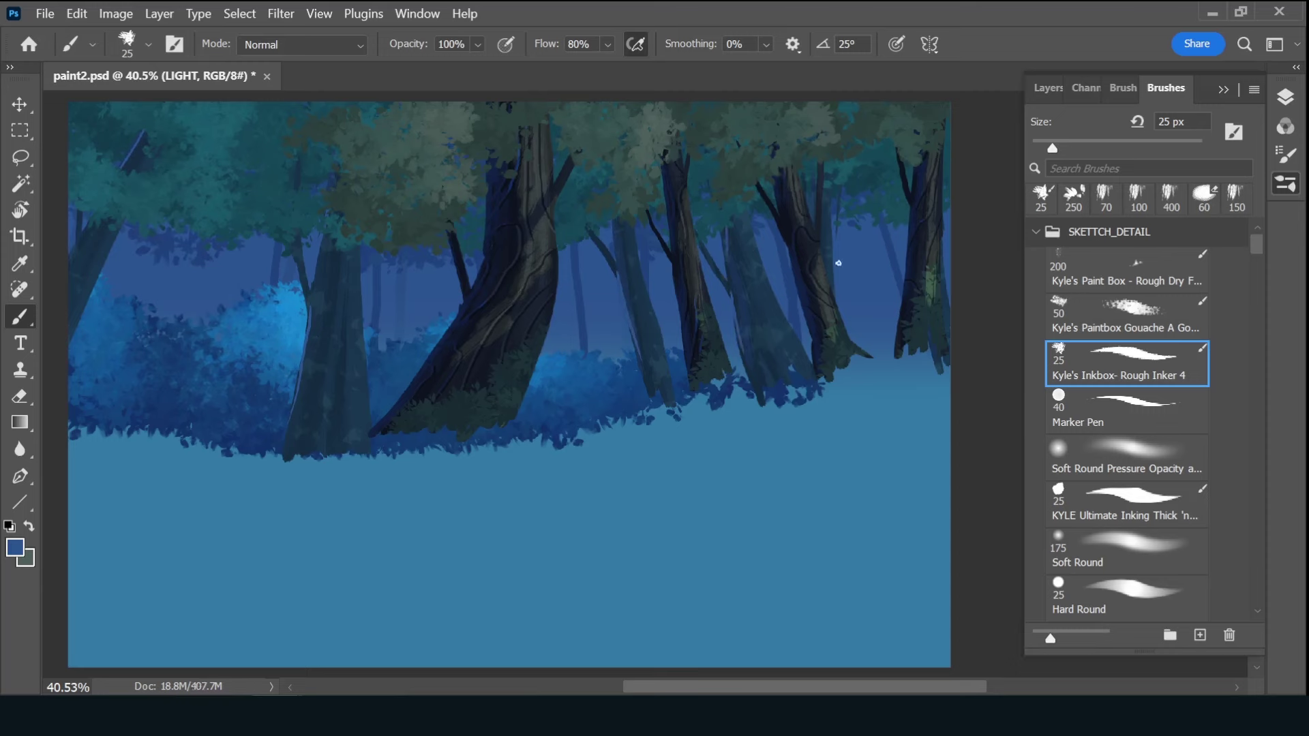
pyautogui.hotkey('ctrl', 's')
pyautogui.click(1048, 88)
pyautogui.scroll(5, 1159, 307)
# - Add a new layer above LEAVES named M_LEDGE
pyautogui.click(1164, 239)
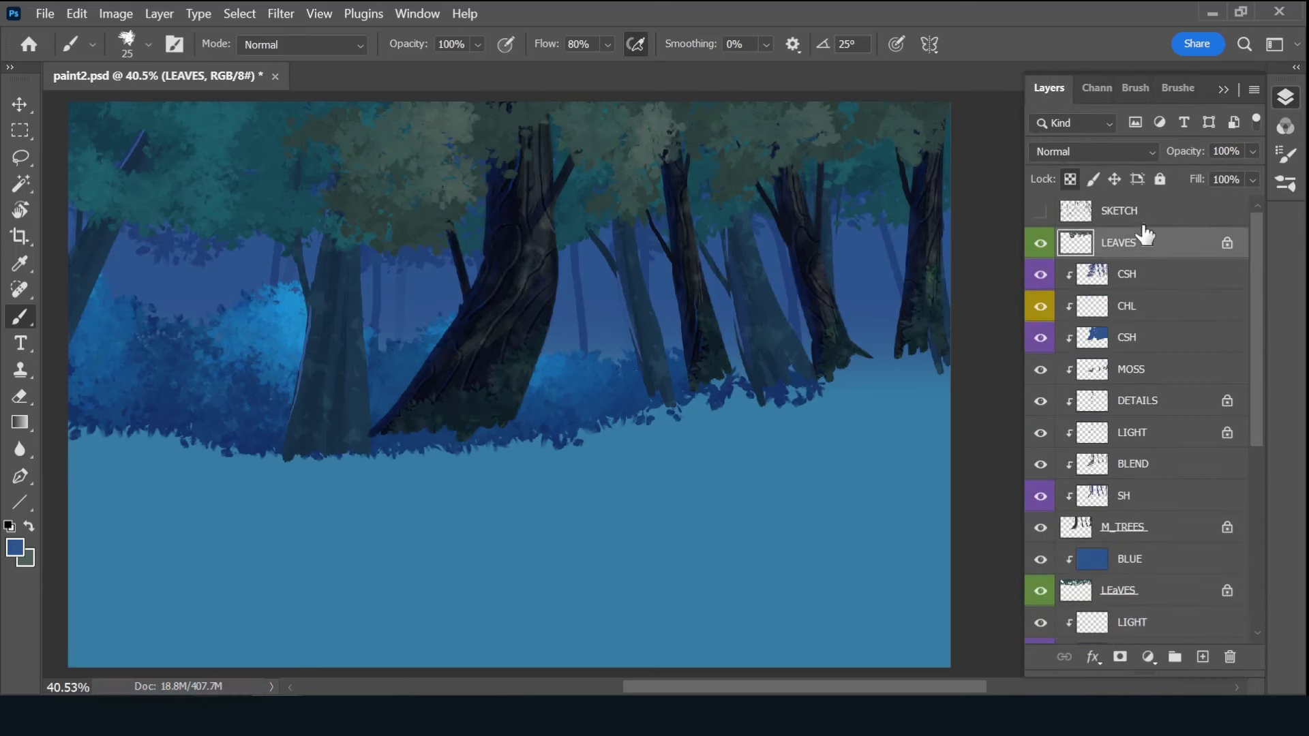
pyautogui.click(1203, 657)
pyautogui.doubleClick(1148, 244)
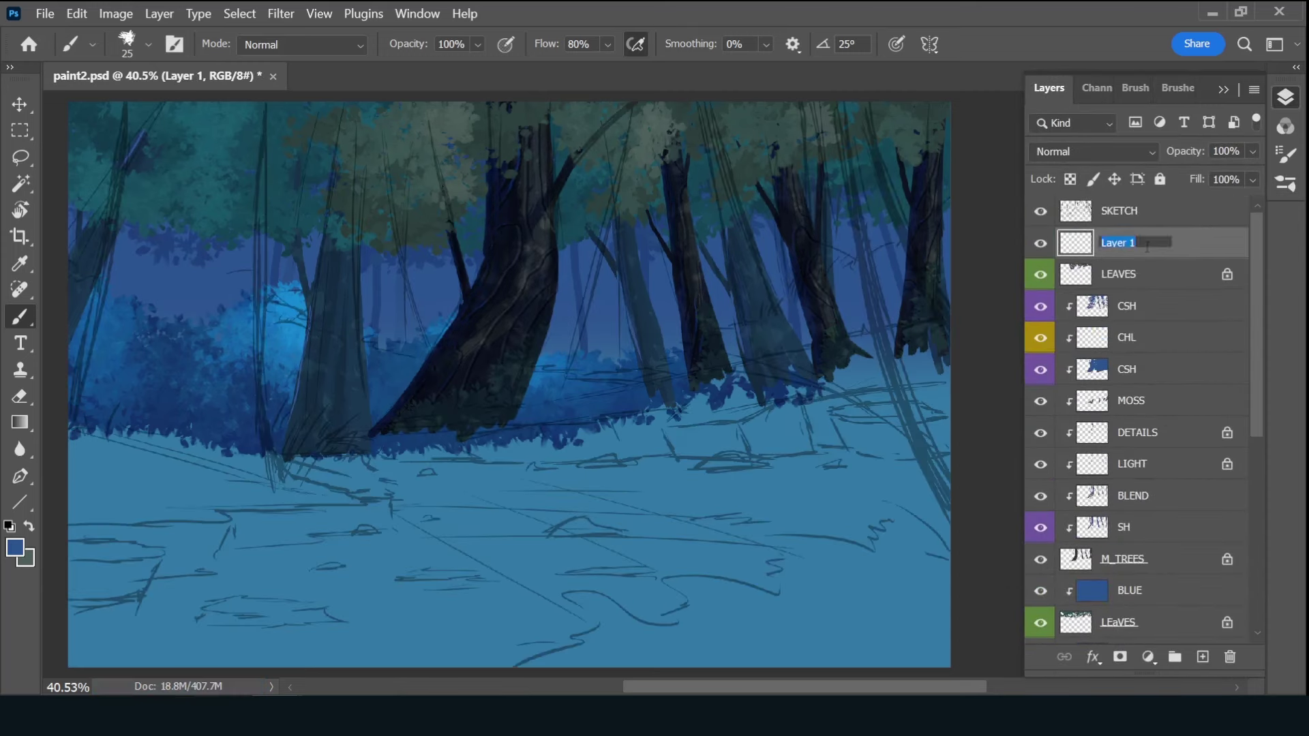
pyautogui.write('MA')
pyautogui.write('GE')
pyautogui.press('Return')
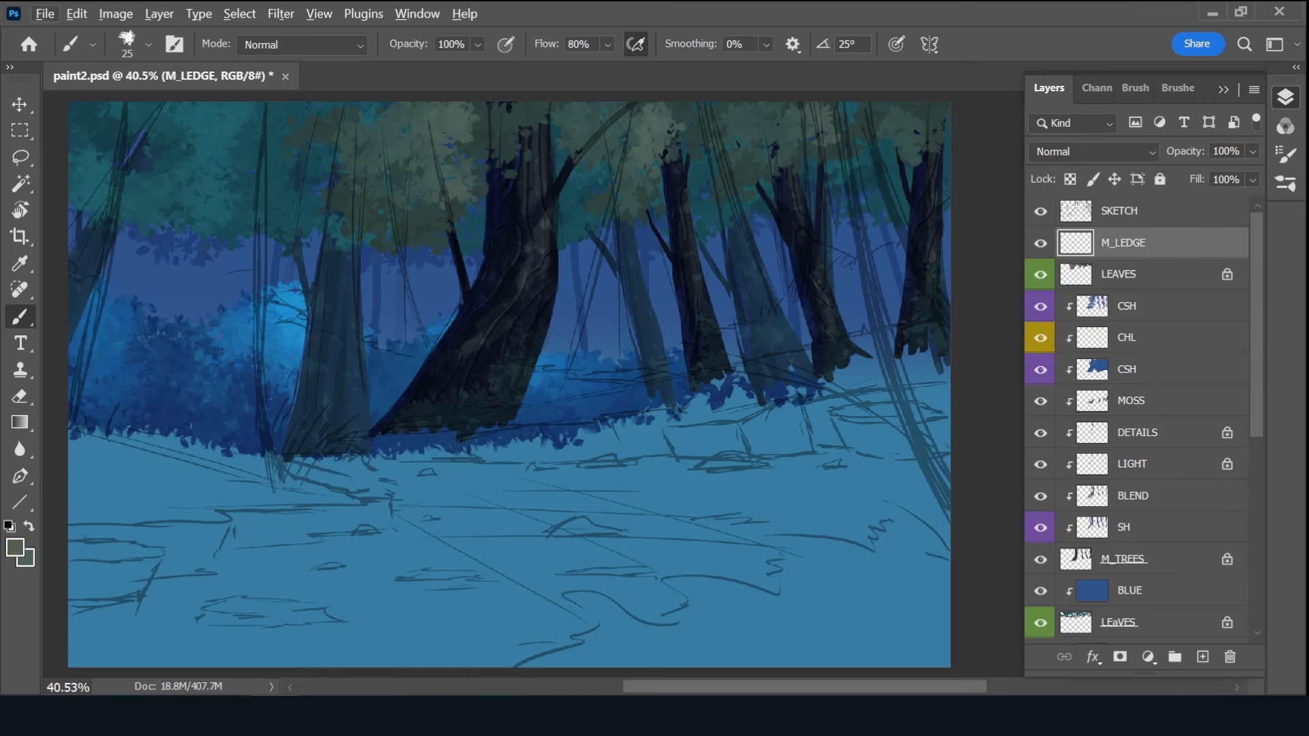
# - Outline the ledge's rising top edge and its lower edge along the ground
pyautogui.keyDown('shift'); pyautogui.click(545, 401); pyautogui.keyUp('shift')
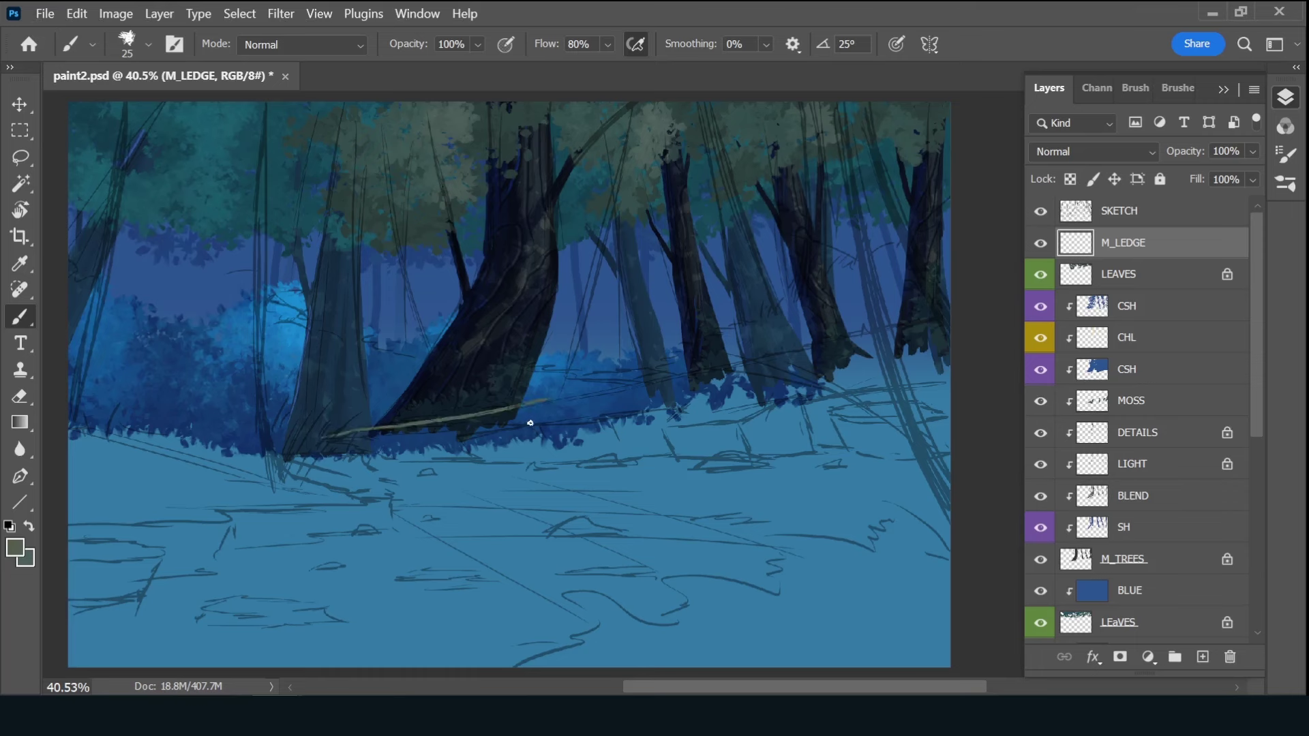
pyautogui.moveTo(576, 394); pyautogui.dragTo(944, 311)
pyautogui.moveTo(317, 439); pyautogui.dragTo(371, 467)
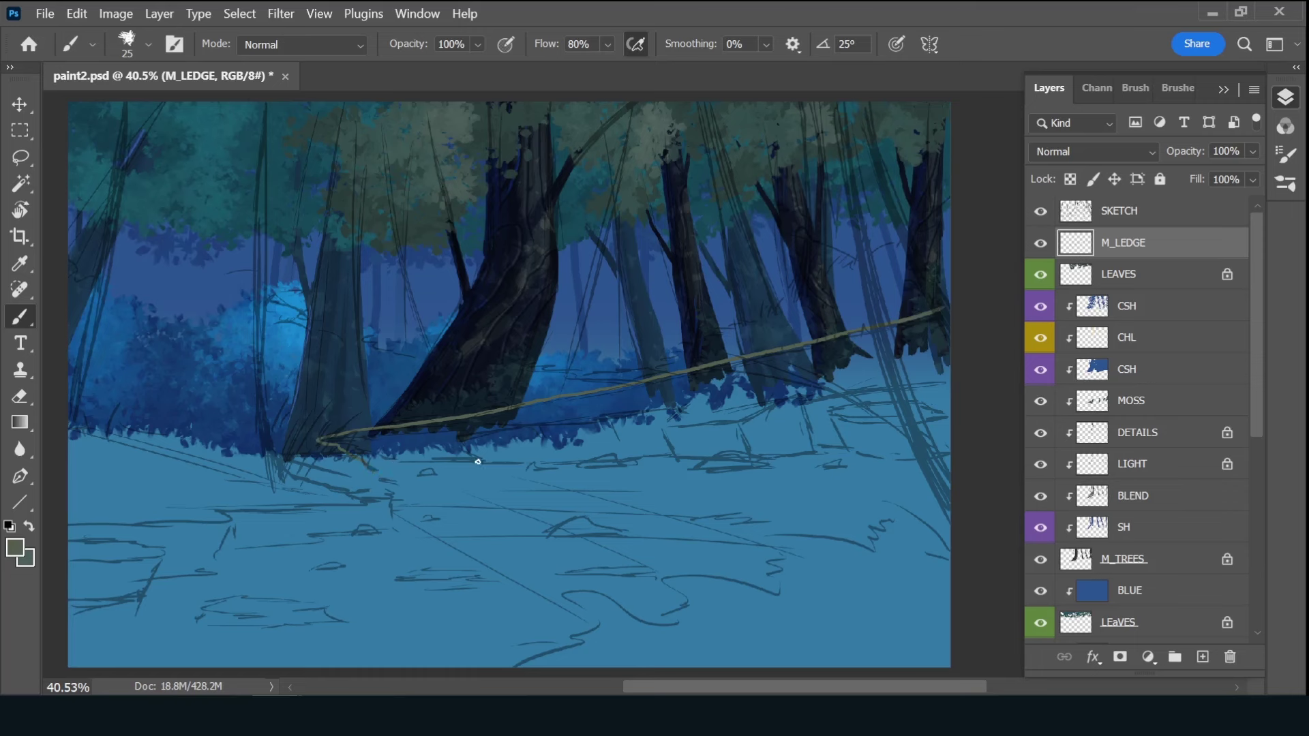
pyautogui.moveTo(362, 462); pyautogui.dragTo(781, 455)
pyautogui.moveTo(861, 452); pyautogui.dragTo(947, 450)
# - Fill the ledge shape and the area beneath it with olive paint using a larger brush
pyautogui.press(']')
pyautogui.press(']')
pyautogui.press(']')
pyautogui.moveTo(541, 419)
pyautogui.mouseDown()
pyautogui.moveTo(520, 412)
pyautogui.moveTo(893, 327)
pyautogui.moveTo(973, 341)
pyautogui.moveTo(967, 395)
pyautogui.moveTo(853, 444)
pyautogui.moveTo(960, 423)
pyautogui.mouseUp()
pyautogui.press(']')
pyautogui.press(']')
pyautogui.moveTo(678, 409)
pyautogui.mouseDown()
pyautogui.moveTo(848, 441)
pyautogui.moveTo(829, 412)
pyautogui.moveTo(529, 409)
pyautogui.moveTo(334, 444)
pyautogui.moveTo(400, 432)
pyautogui.moveTo(375, 456)
pyautogui.moveTo(409, 455)
pyautogui.moveTo(395, 456)
pyautogui.moveTo(441, 429)
pyautogui.moveTo(499, 456)
pyautogui.moveTo(546, 456)
pyautogui.moveTo(614, 418)
pyautogui.moveTo(569, 454)
pyautogui.moveTo(701, 450)
pyautogui.mouseUp()
pyautogui.press('[')
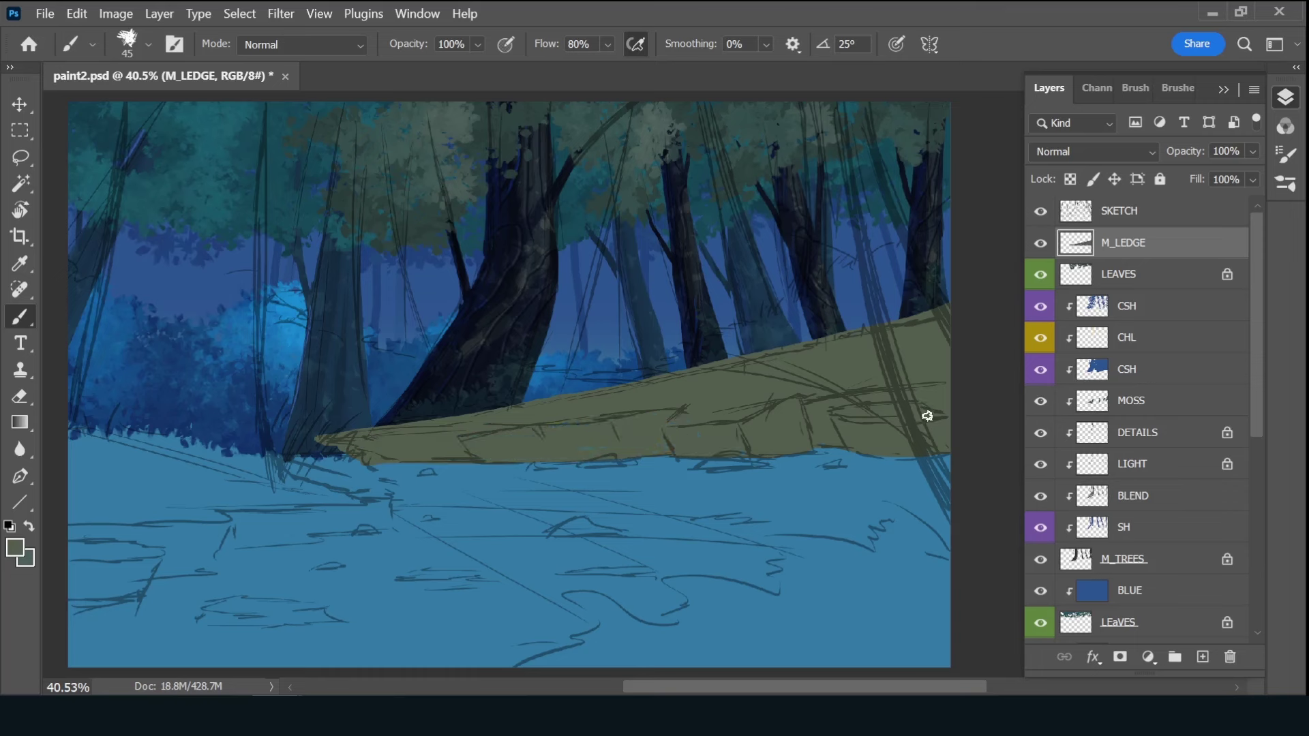
# - Add a CLIFF layer clipped to M_LEDGE, paint reddish-brown along its lower edge, lock transparency
pyautogui.click(1203, 657)
pyautogui.doubleClick(1124, 244)
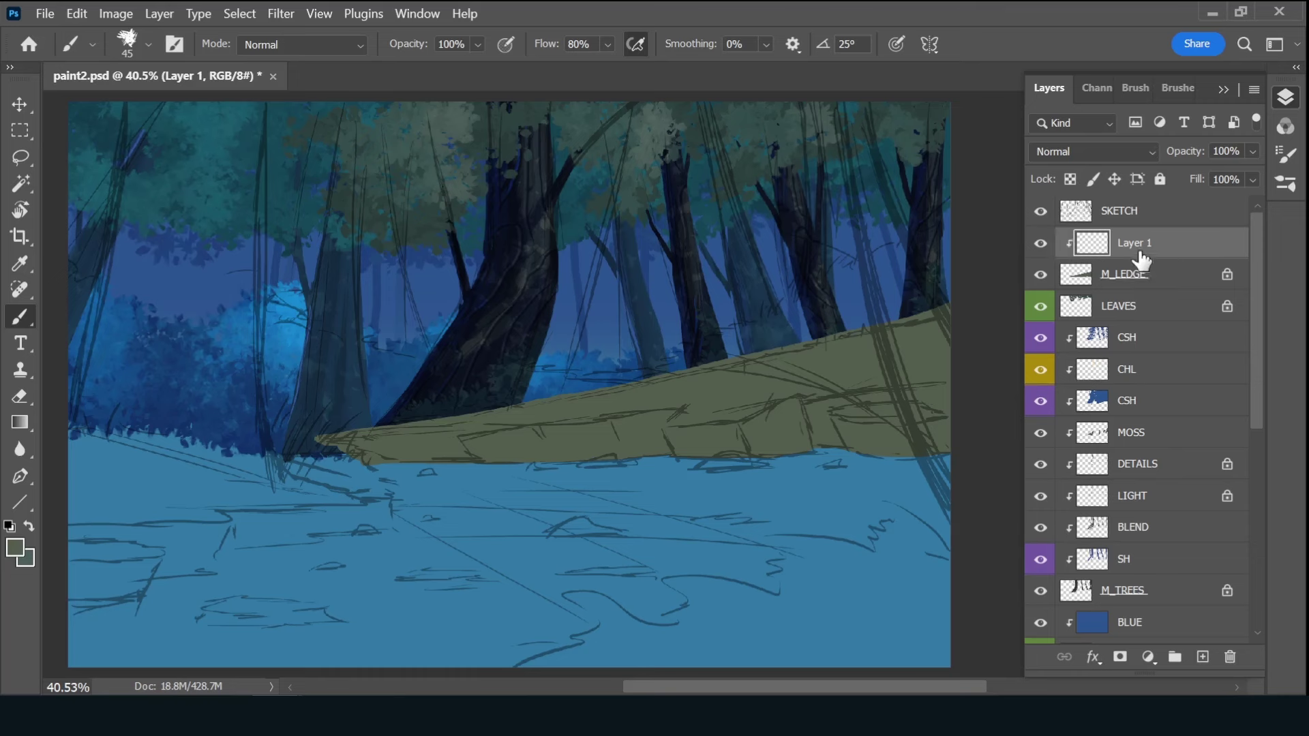
pyautogui.write('CLIFF')
pyautogui.press('Return')
pyautogui.hotkey('ctrl', 'alt', 'g')
pyautogui.moveTo(1204, 244)
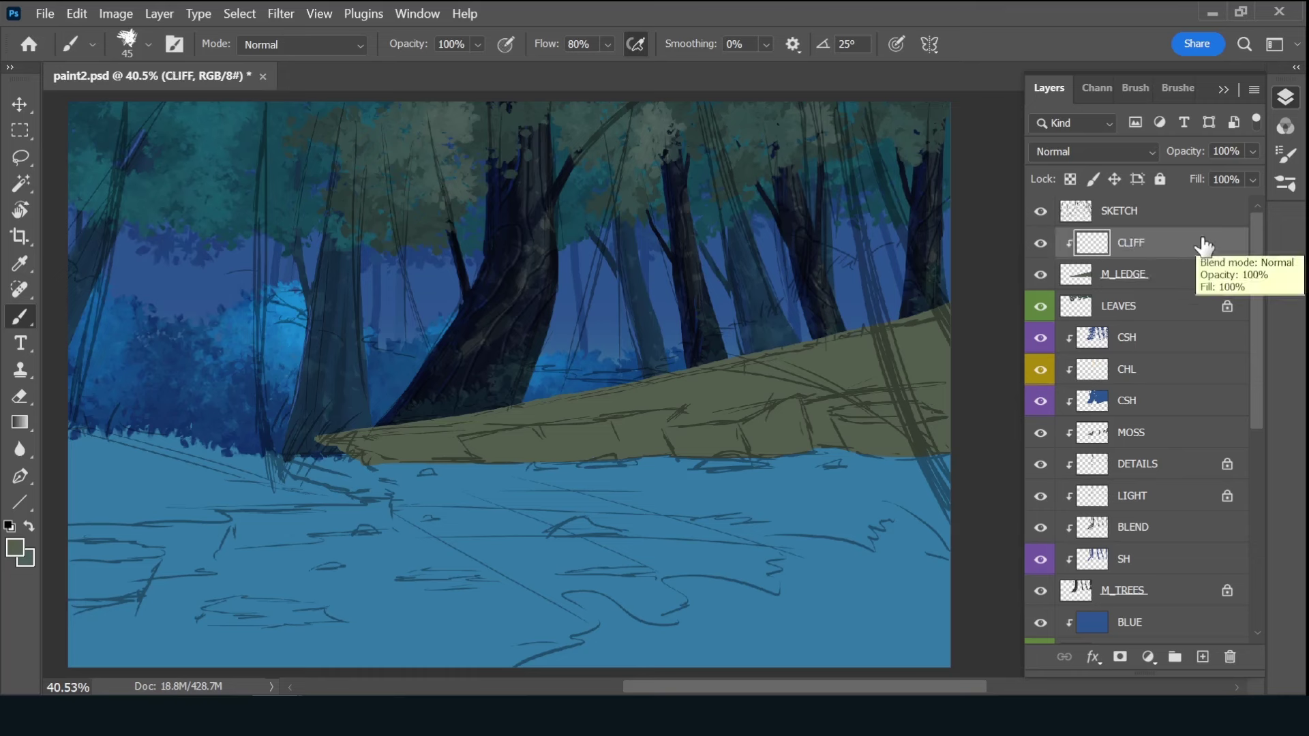
pyautogui.keyDown('alt'); pyautogui.click(383, 461); pyautogui.keyUp('alt')
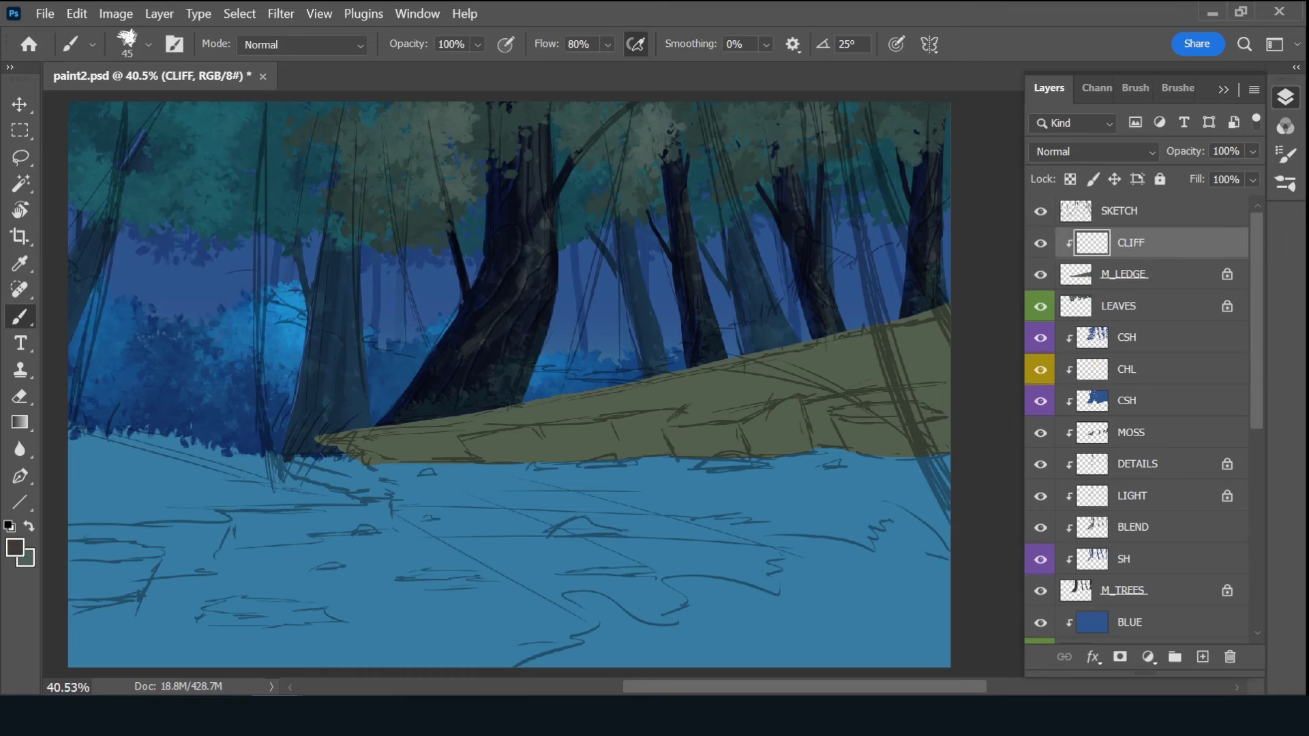
pyautogui.moveTo(386, 463)
pyautogui.mouseDown()
pyautogui.moveTo(453, 433)
pyautogui.moveTo(424, 464)
pyautogui.moveTo(520, 435)
pyautogui.moveTo(527, 455)
pyautogui.moveTo(666, 412)
pyautogui.moveTo(585, 447)
pyautogui.moveTo(657, 429)
pyautogui.moveTo(725, 447)
pyautogui.moveTo(965, 418)
pyautogui.moveTo(967, 453)
pyautogui.moveTo(760, 433)
pyautogui.moveTo(791, 438)
pyautogui.moveTo(784, 422)
pyautogui.moveTo(923, 386)
pyautogui.moveTo(789, 400)
pyautogui.moveTo(929, 390)
pyautogui.moveTo(955, 403)
pyautogui.mouseUp()
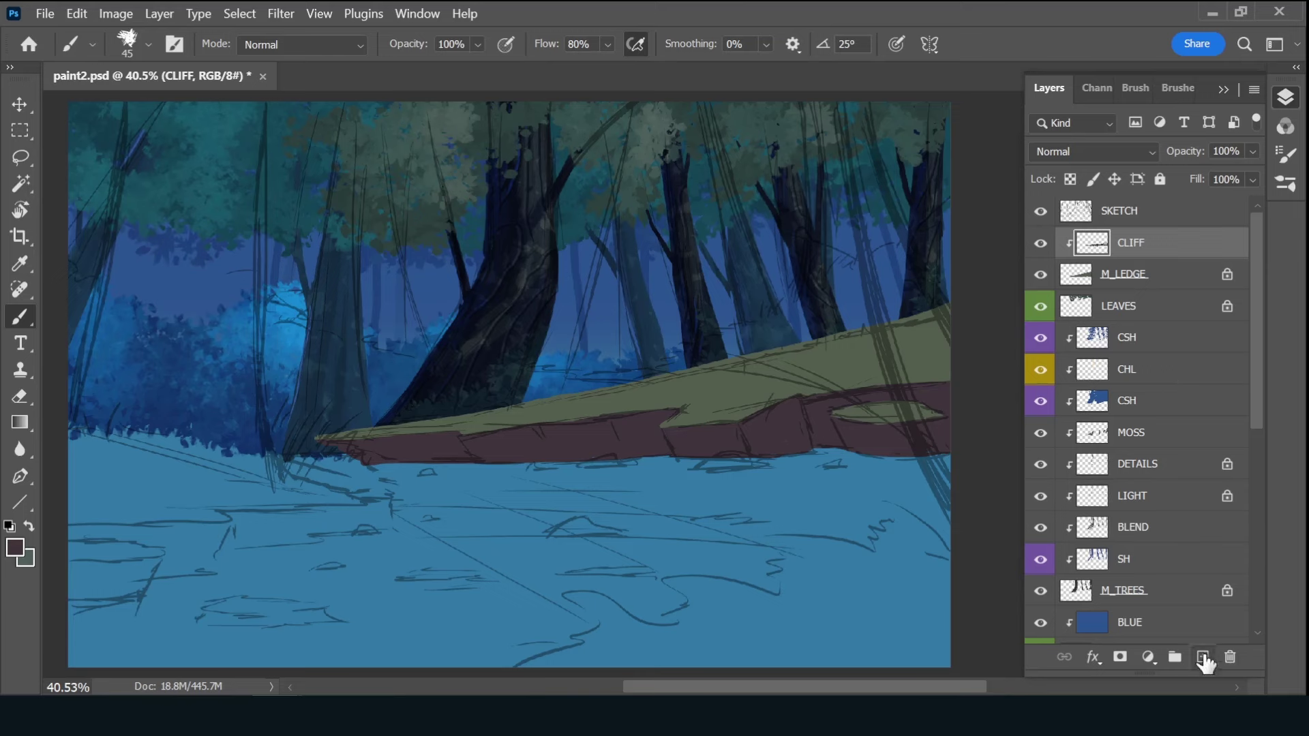
pyautogui.press('/')
# - Paint lighter mauve highlights on the cliff face with a larger textured brush
pyautogui.click(1166, 87)
pyautogui.click(1040, 196)
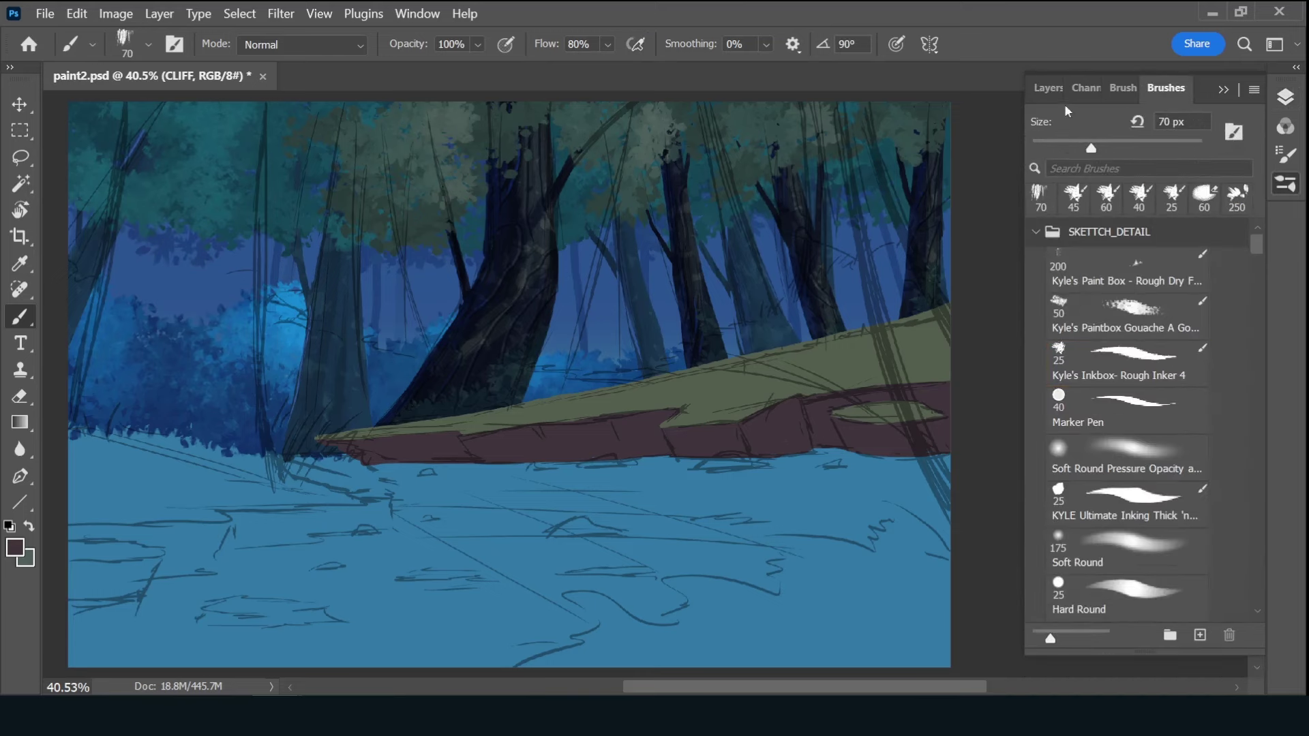
pyautogui.click(18, 550)
pyautogui.press('Return')
pyautogui.moveTo(678, 456)
pyautogui.mouseDown()
pyautogui.moveTo(687, 398)
pyautogui.moveTo(704, 447)
pyautogui.mouseUp()
pyautogui.press('[')
pyautogui.press('[')
pyautogui.press('[')
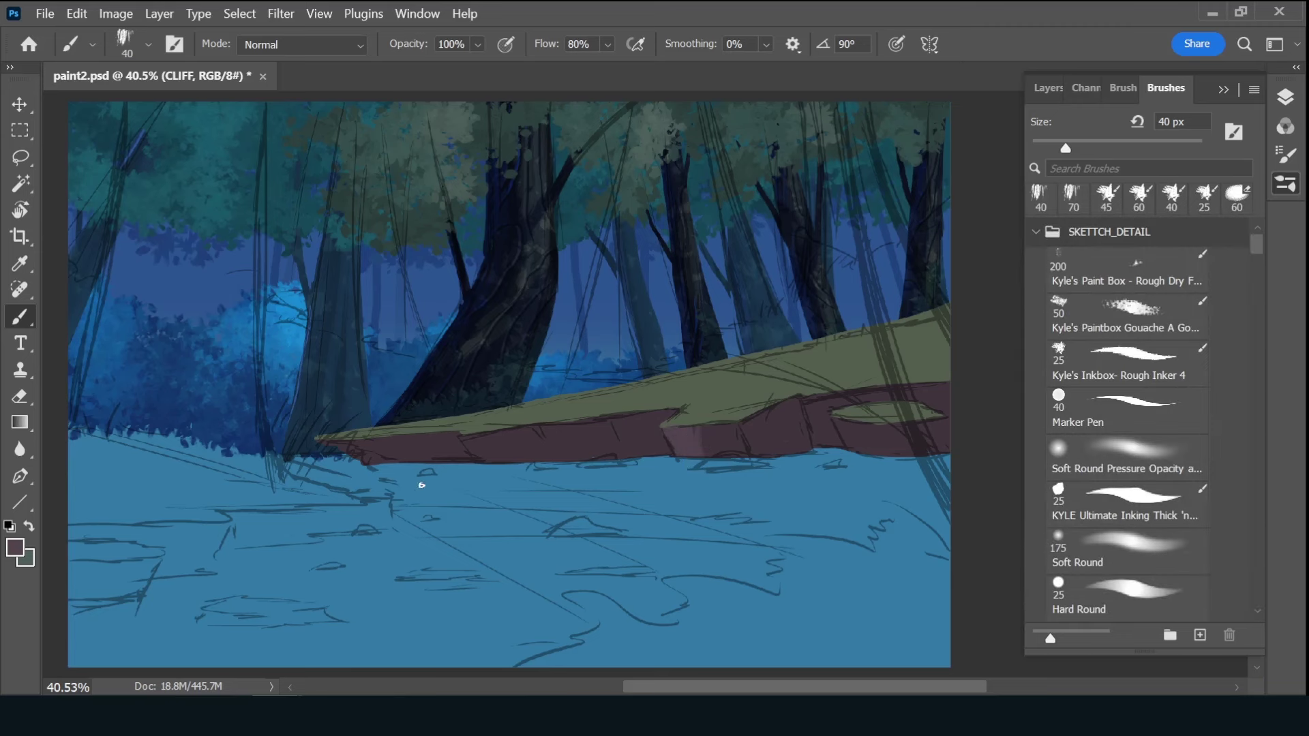
# - Add darker vertical shading and lighter strokes on the cliff's right end, hiding the sketch
pyautogui.click(19, 550)
pyautogui.press('Return')
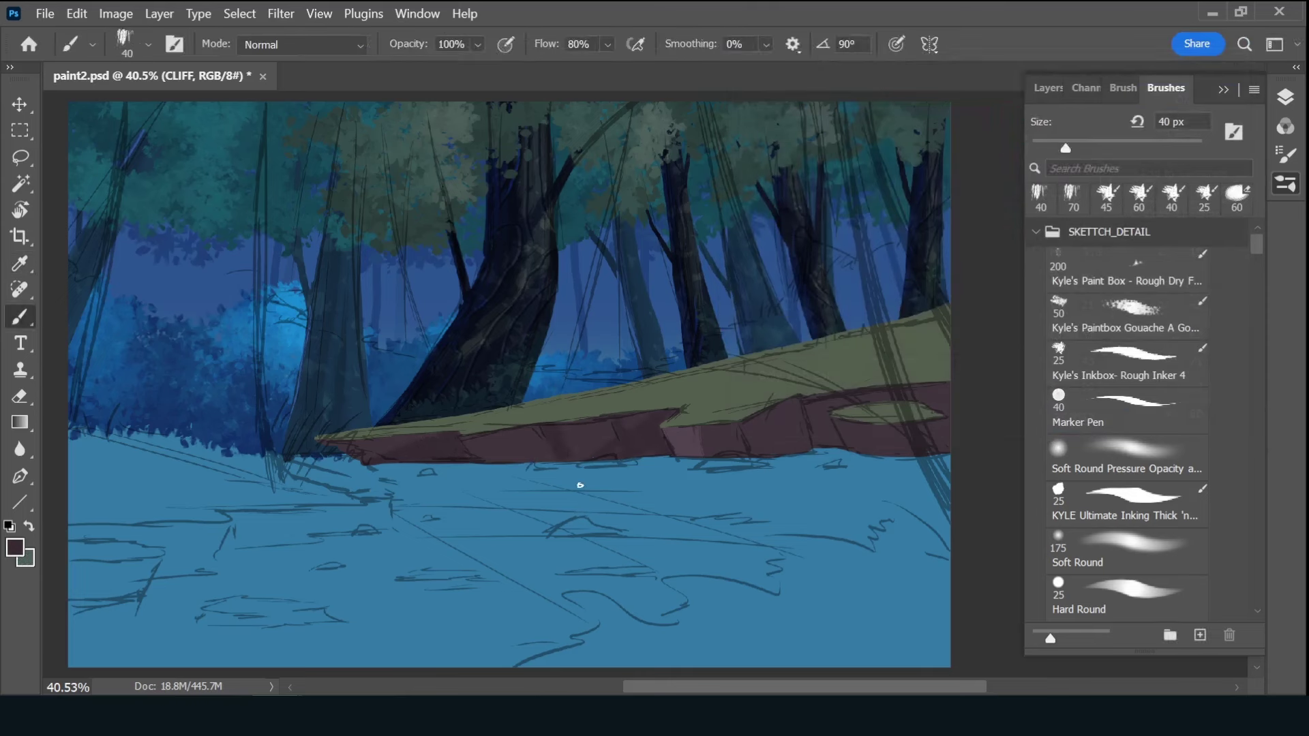
pyautogui.moveTo(780, 386)
pyautogui.mouseDown()
pyautogui.moveTo(748, 412)
pyautogui.moveTo(798, 468)
pyautogui.moveTo(832, 427)
pyautogui.mouseUp()
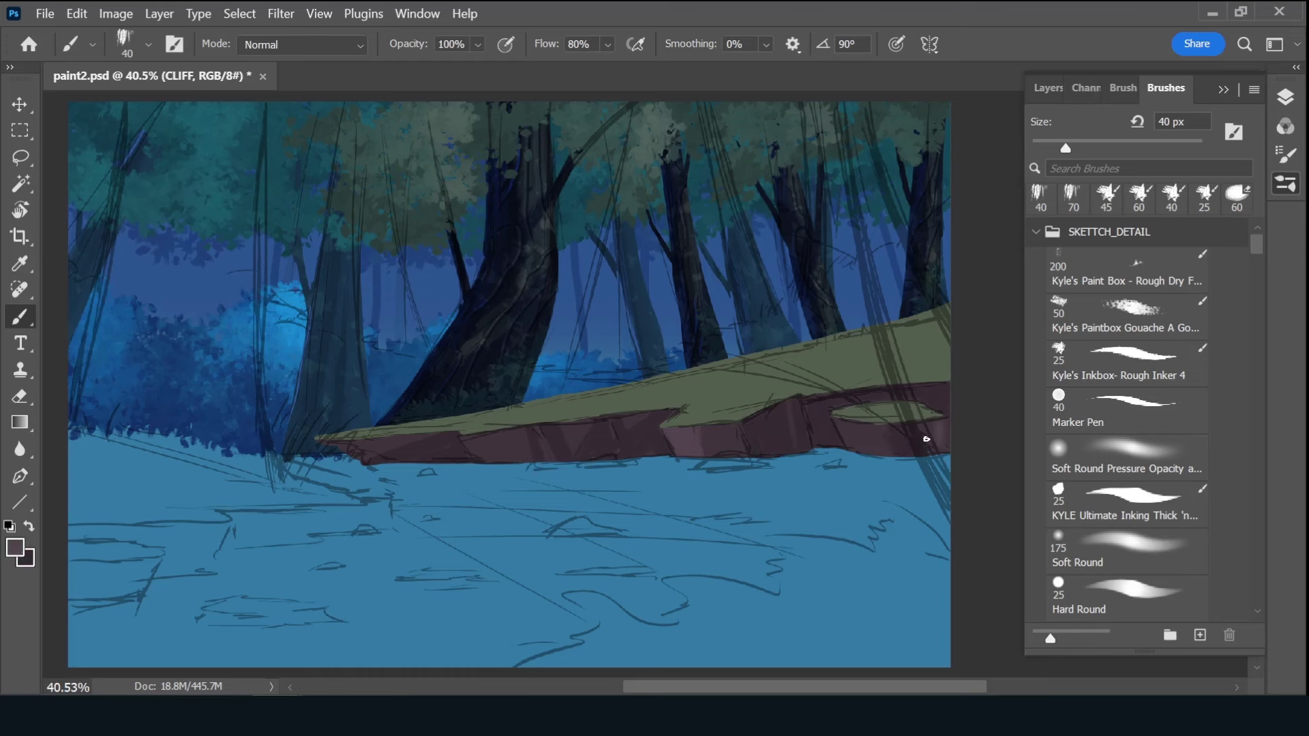
pyautogui.press('F7')
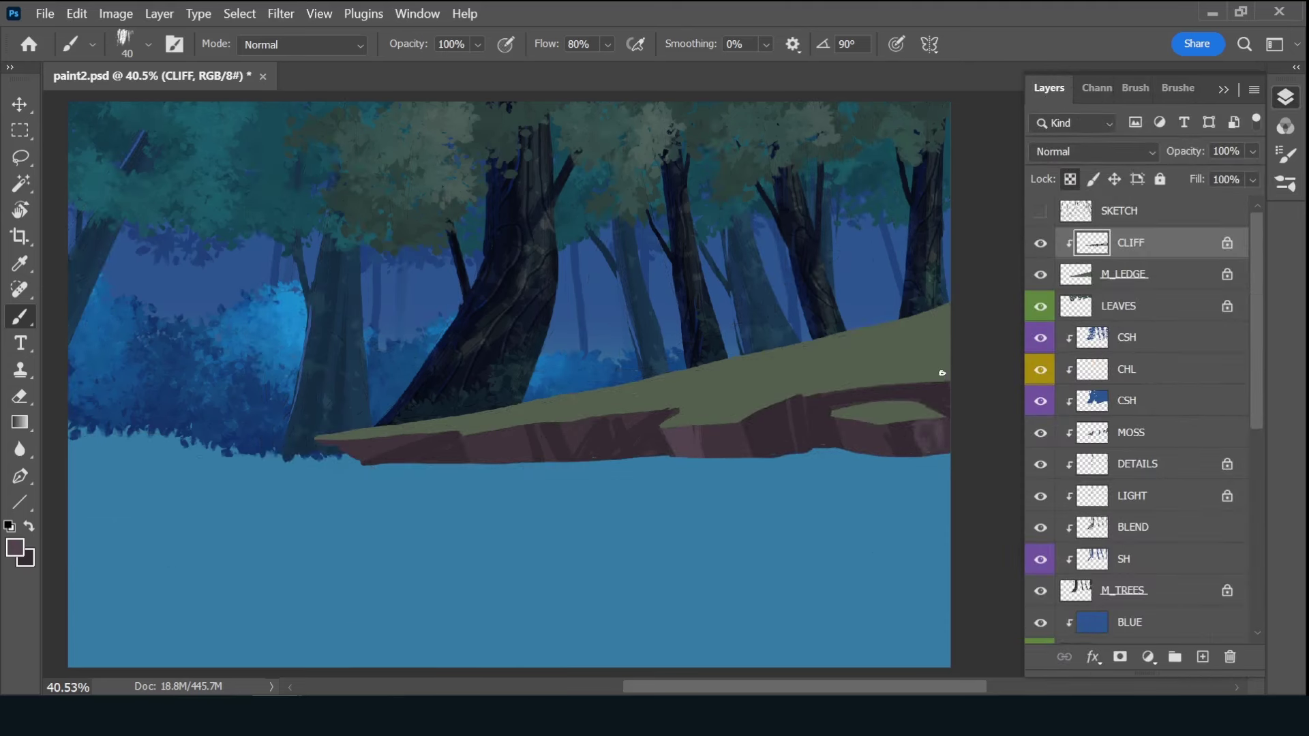
pyautogui.moveTo(905, 431); pyautogui.dragTo(929, 453)
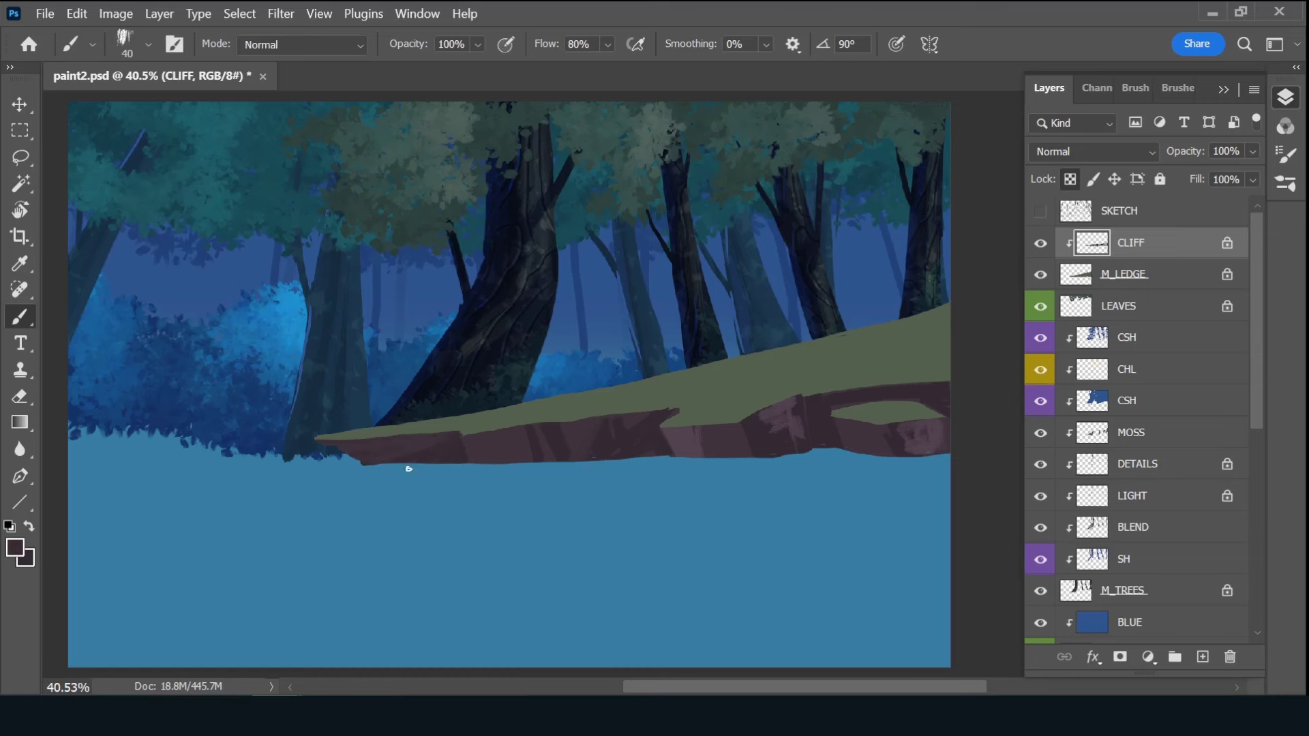
pyautogui.press('[')
pyautogui.press('[')
pyautogui.press('[')
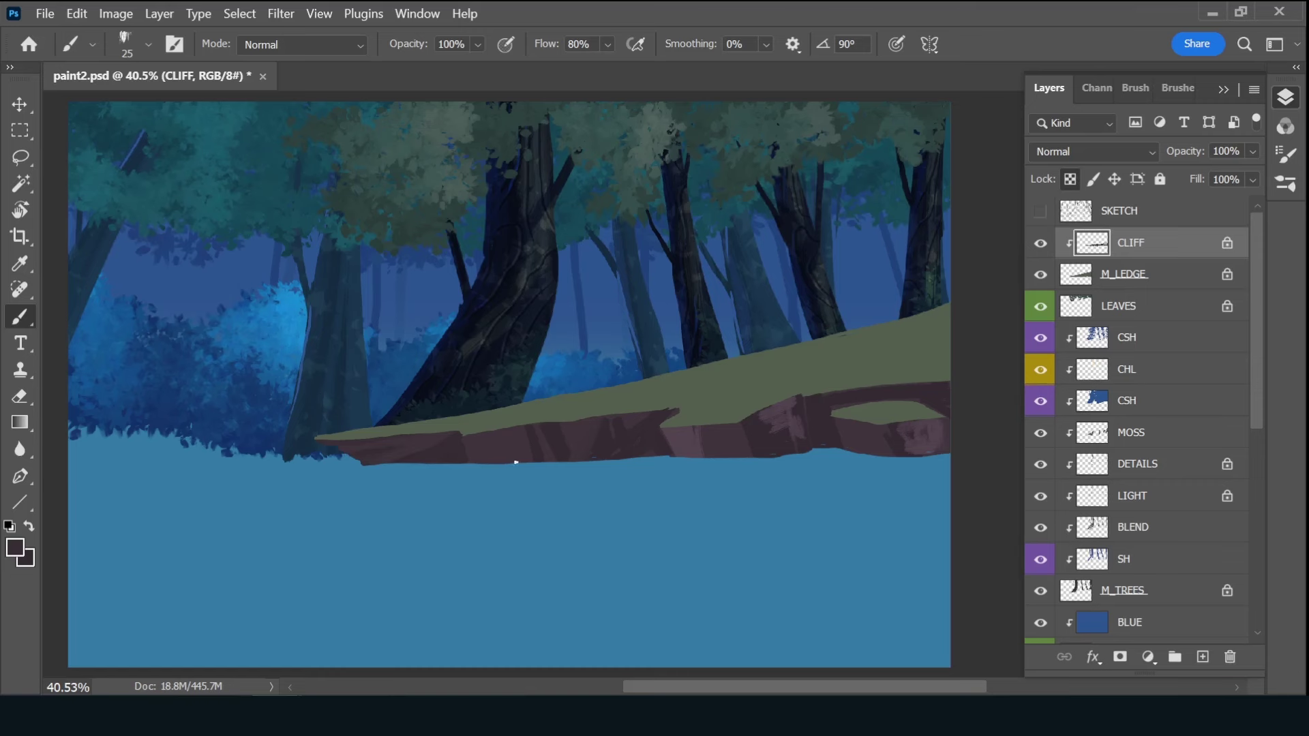
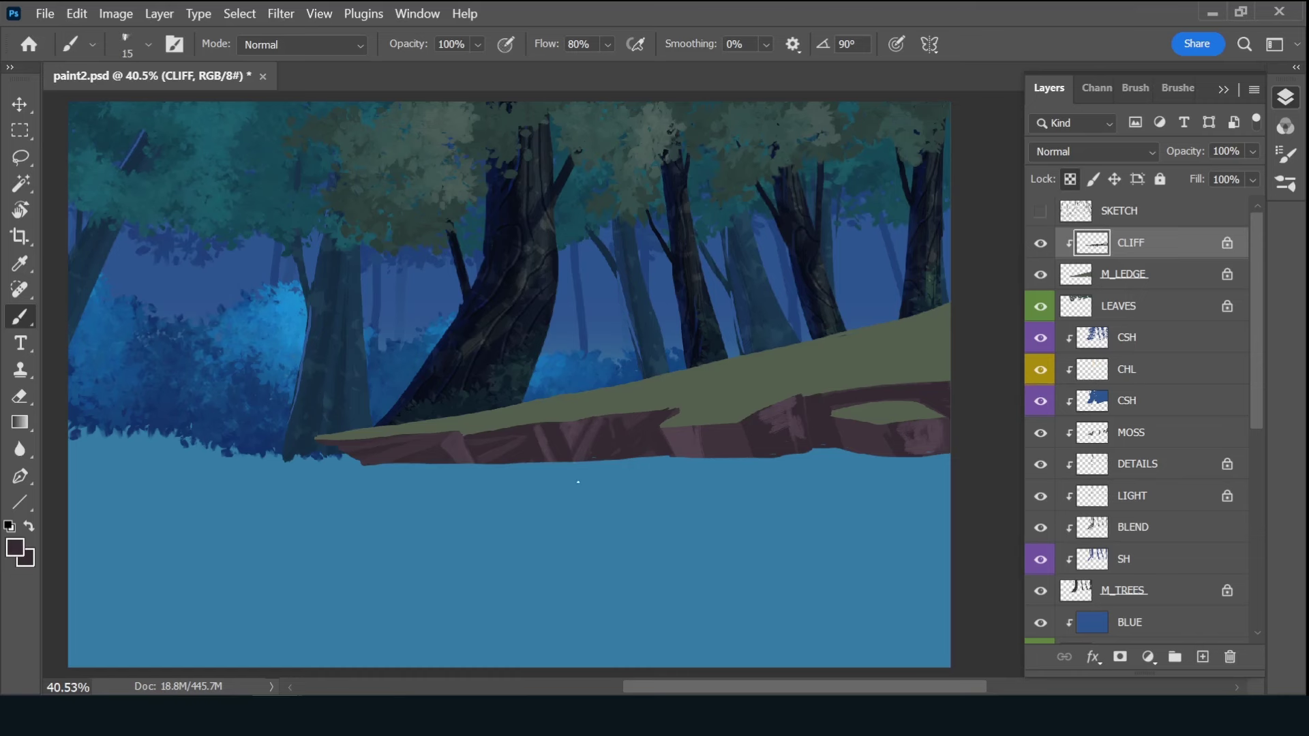
# - Enlarge the brush to 25 and lighten the cliff face plus a band along its top edge
pyautogui.press(']')
pyautogui.press(']')
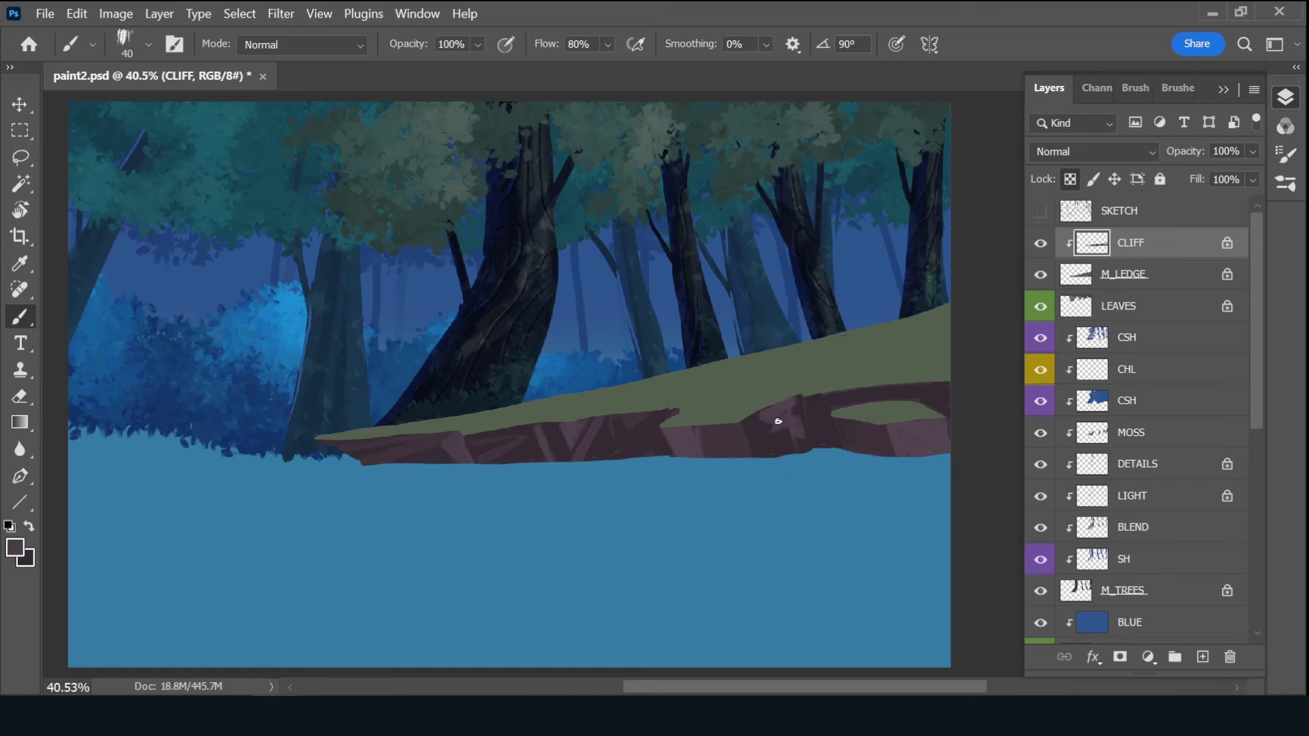
pyautogui.moveTo(778, 422); pyautogui.dragTo(780, 397)
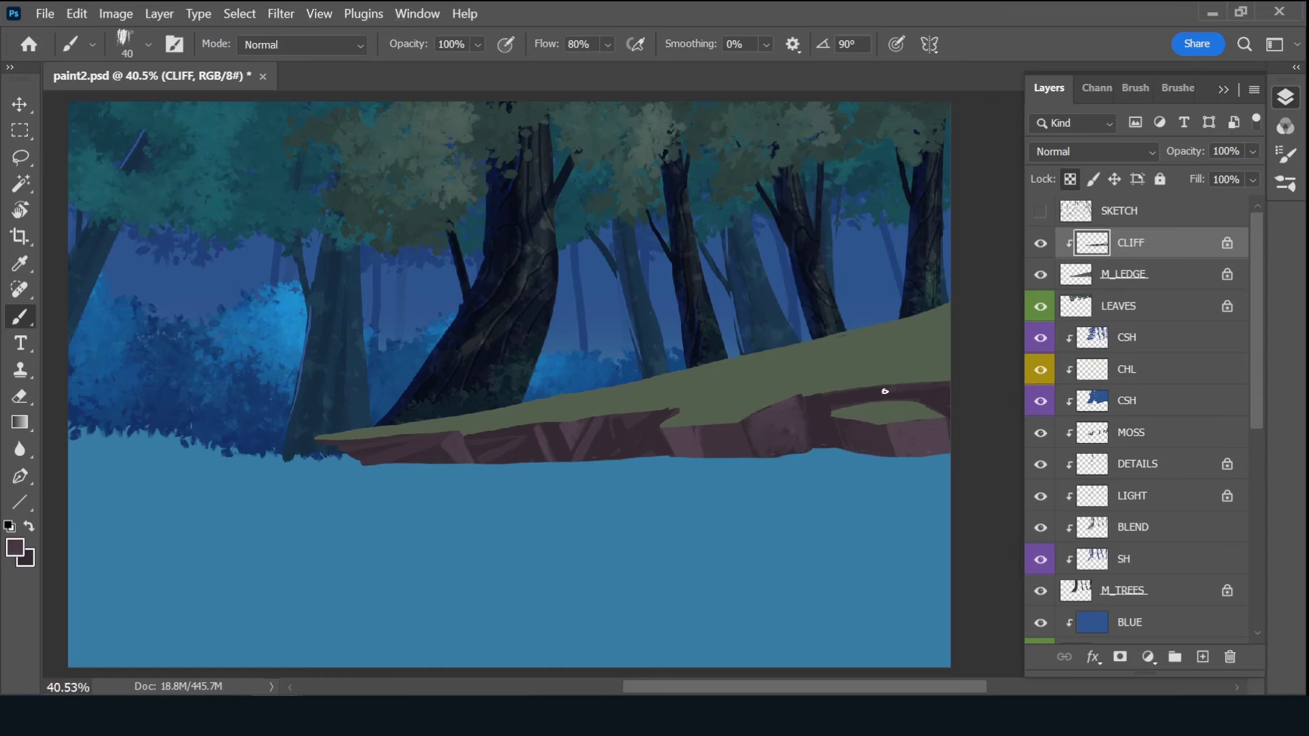
pyautogui.moveTo(865, 391); pyautogui.dragTo(923, 396)
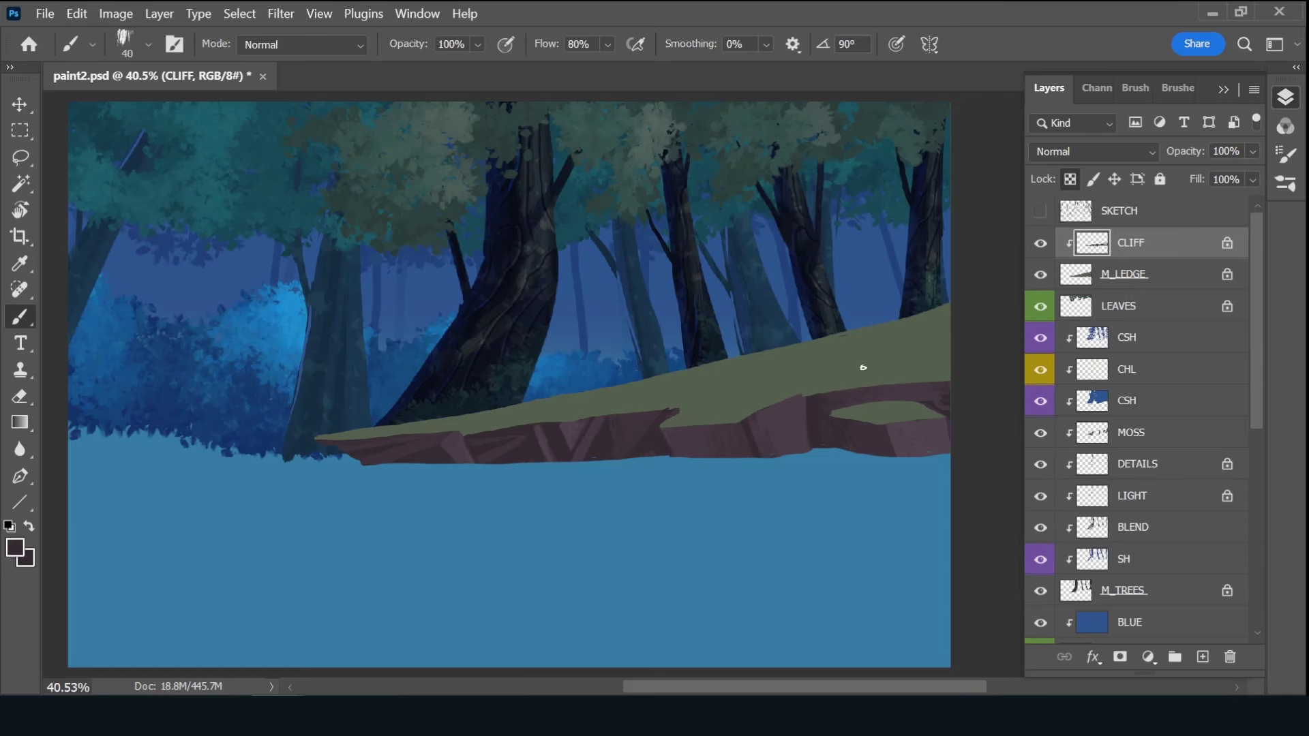
pyautogui.click(1202, 656)
# - Move the new layer beneath CLIFF, name it GRASS, and save
pyautogui.moveTo(1146, 243); pyautogui.dragTo(1149, 300)
pyautogui.doubleClick(1132, 274)
pyautogui.write('GRASS')
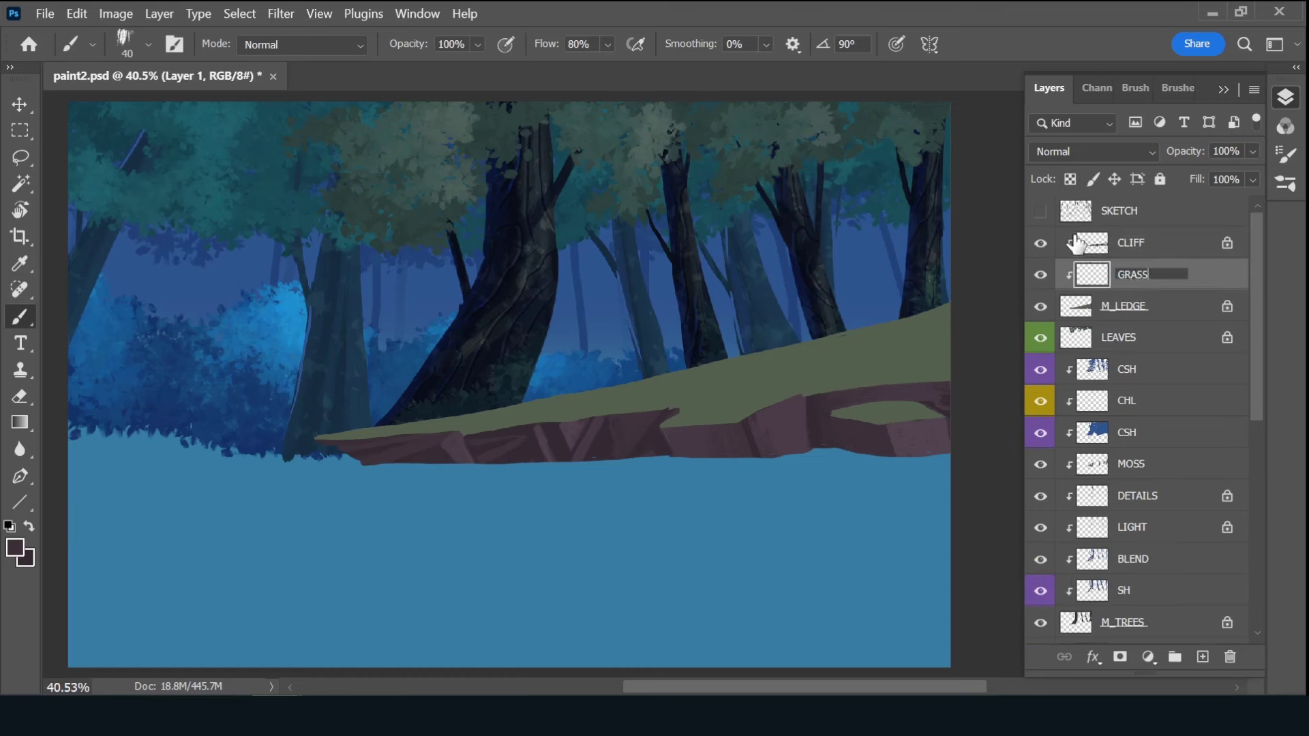
pyautogui.press('Return')
pyautogui.hotkey('ctrl', 's')
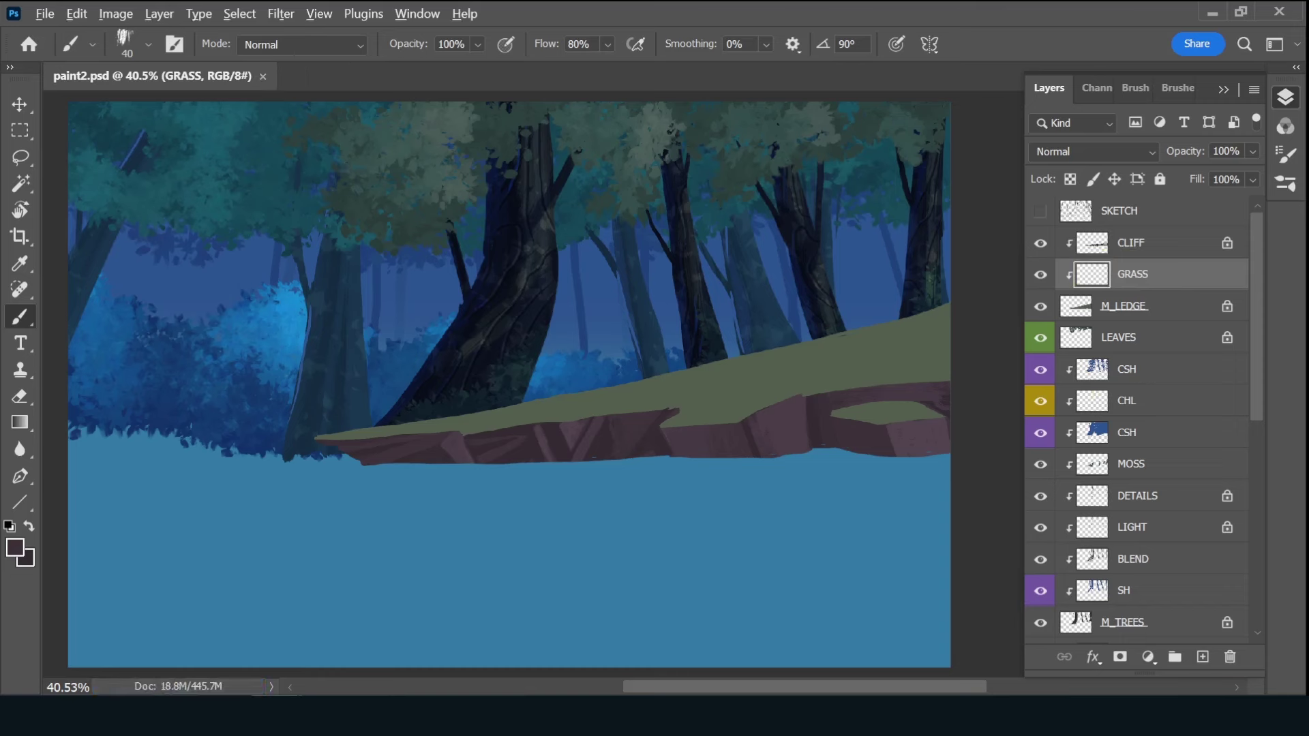
# - Sample the grass green and paint sunlit yellow-green strokes across the ledge
pyautogui.keyDown('alt'); pyautogui.click(624, 390); pyautogui.keyUp('alt')
pyautogui.moveTo(450, 423); pyautogui.dragTo(455, 423)
pyautogui.moveTo(879, 415)
pyautogui.mouseDown()
pyautogui.moveTo(795, 383)
pyautogui.moveTo(932, 418)
pyautogui.mouseUp()
pyautogui.moveTo(934, 345); pyautogui.dragTo(648, 430)
# - Shade part of the sunlit patch and the grass strip near the cliff's left with darker green
pyautogui.keyDown('alt'); pyautogui.click(721, 406); pyautogui.keyUp('alt')
pyautogui.keyDown('alt'); pyautogui.click(705, 388); pyautogui.keyUp('alt')
pyautogui.moveTo(734, 389)
pyautogui.mouseDown()
pyautogui.moveTo(769, 383)
pyautogui.moveTo(716, 380)
pyautogui.moveTo(860, 341)
pyautogui.mouseUp()
pyautogui.keyDown('alt'); pyautogui.click(374, 423); pyautogui.keyUp('alt')
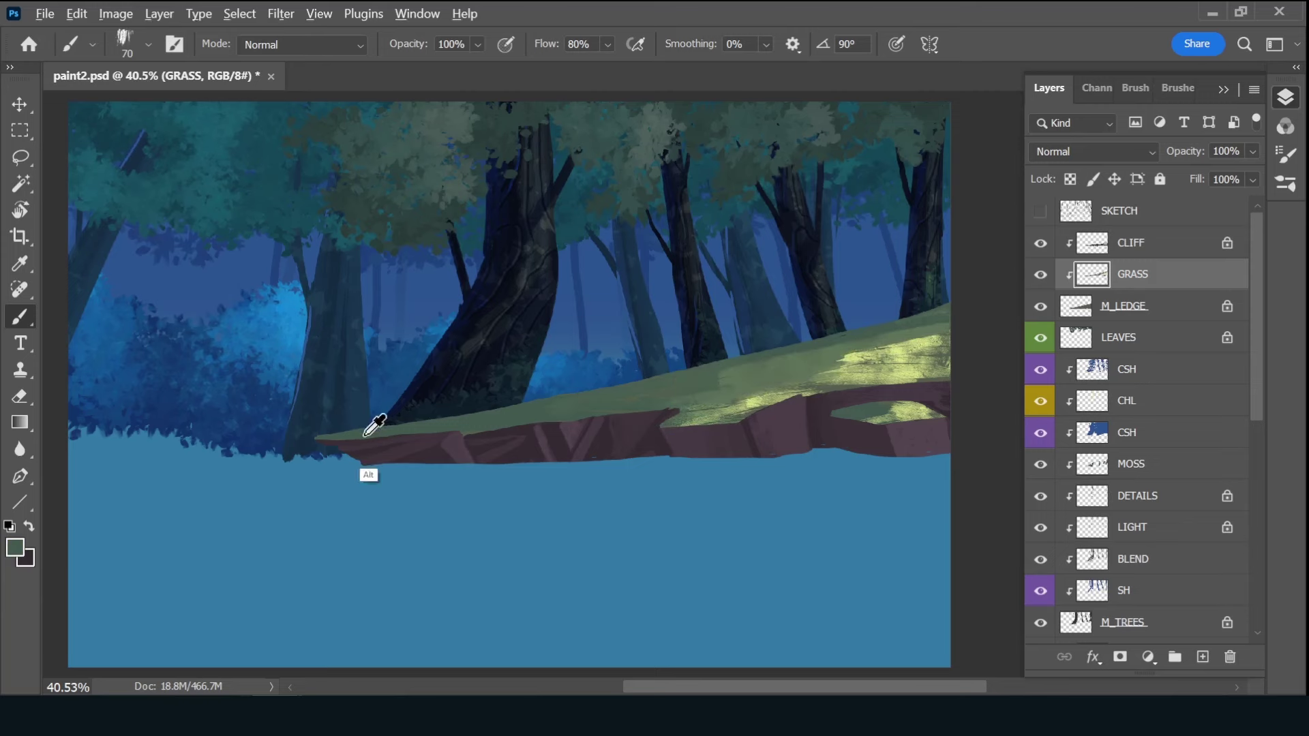
pyautogui.click(1170, 96)
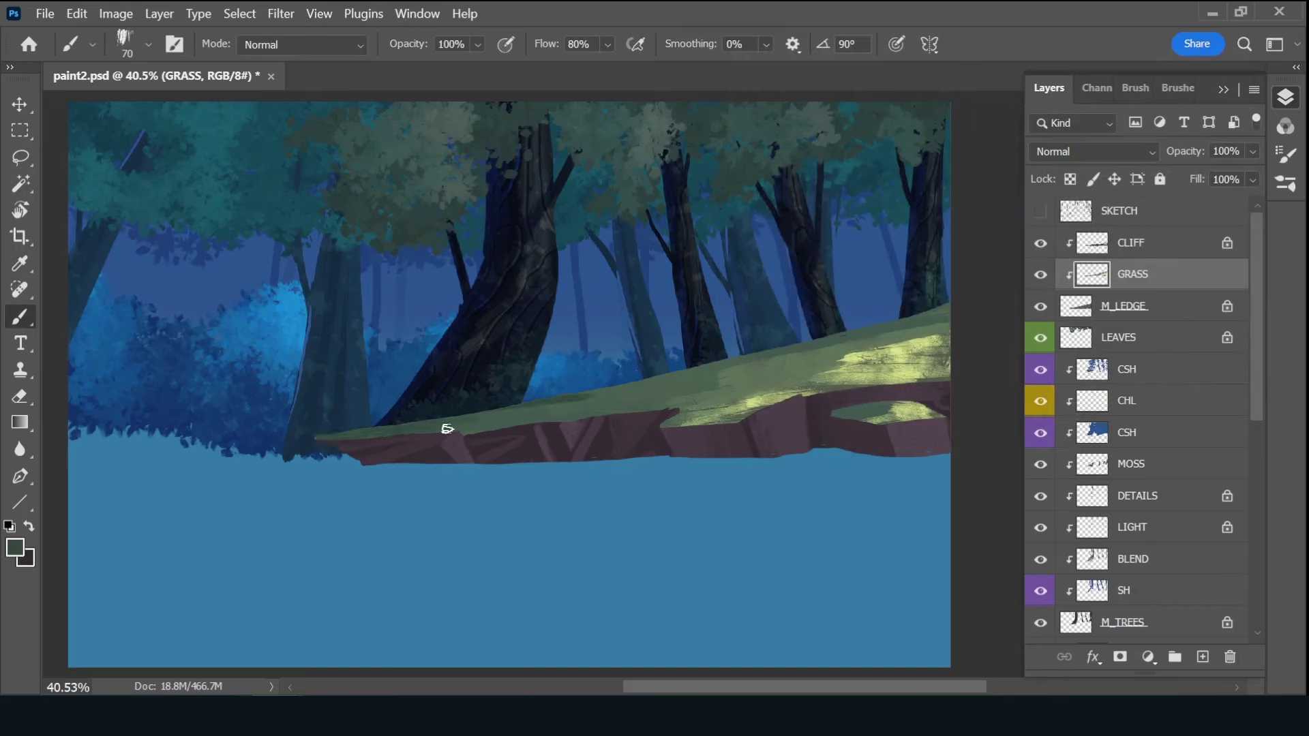
pyautogui.moveTo(533, 411); pyautogui.dragTo(681, 371)
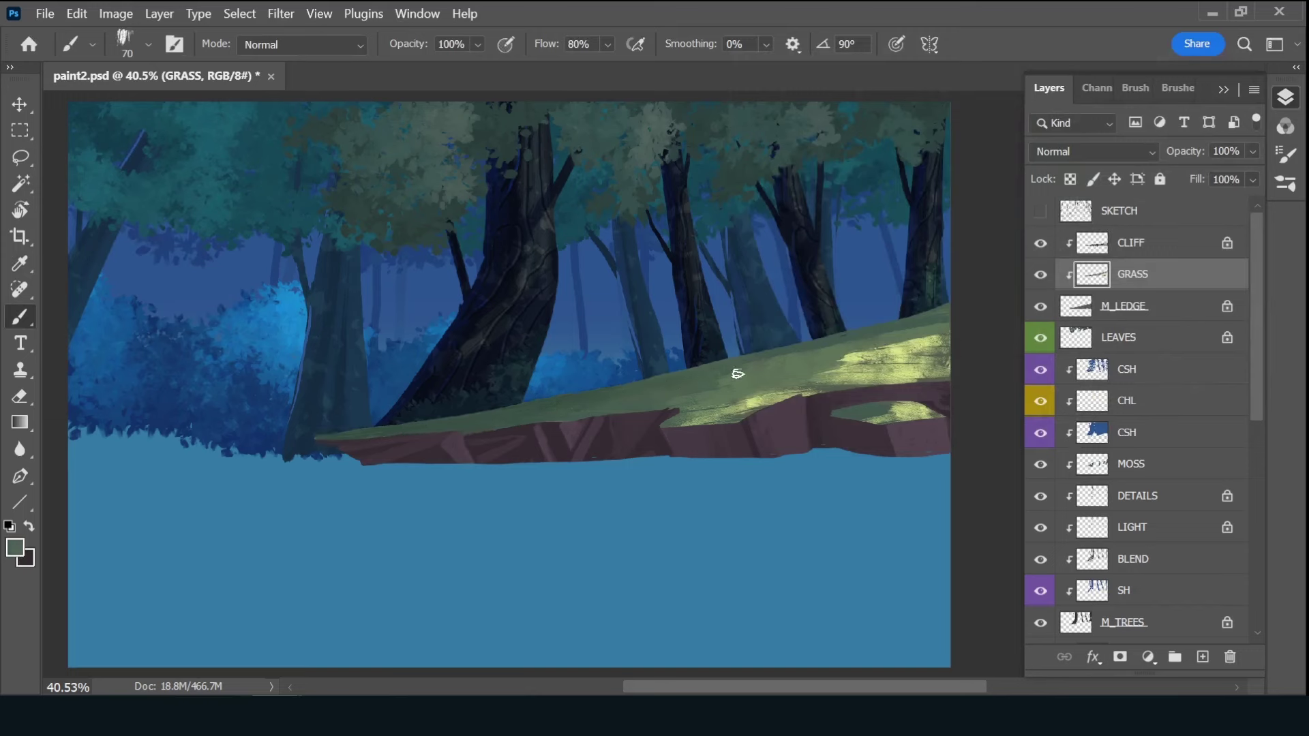
# - Smooth the sunlit grass and the ledge opening with resampled light and dark greens
pyautogui.keyDown('alt'); pyautogui.click(866, 372); pyautogui.keyUp('alt')
pyautogui.moveTo(805, 387)
pyautogui.mouseDown()
pyautogui.moveTo(913, 341)
pyautogui.moveTo(804, 362)
pyautogui.moveTo(723, 409)
pyautogui.moveTo(873, 375)
pyautogui.mouseUp()
pyautogui.keyDown('alt'); pyautogui.click(725, 391); pyautogui.keyUp('alt')
pyautogui.moveTo(725, 391)
pyautogui.mouseDown()
pyautogui.moveTo(710, 409)
pyautogui.moveTo(827, 356)
pyautogui.mouseUp()
pyautogui.moveTo(846, 413)
pyautogui.mouseDown()
pyautogui.moveTo(930, 408)
pyautogui.moveTo(868, 424)
pyautogui.moveTo(853, 415)
pyautogui.mouseUp()
pyautogui.keyDown('alt'); pyautogui.click(892, 410); pyautogui.keyUp('alt')
pyautogui.keyDown('alt'); pyautogui.click(910, 390); pyautogui.keyUp('alt')
pyautogui.keyDown('alt'); pyautogui.click(876, 403); pyautogui.keyUp('alt')
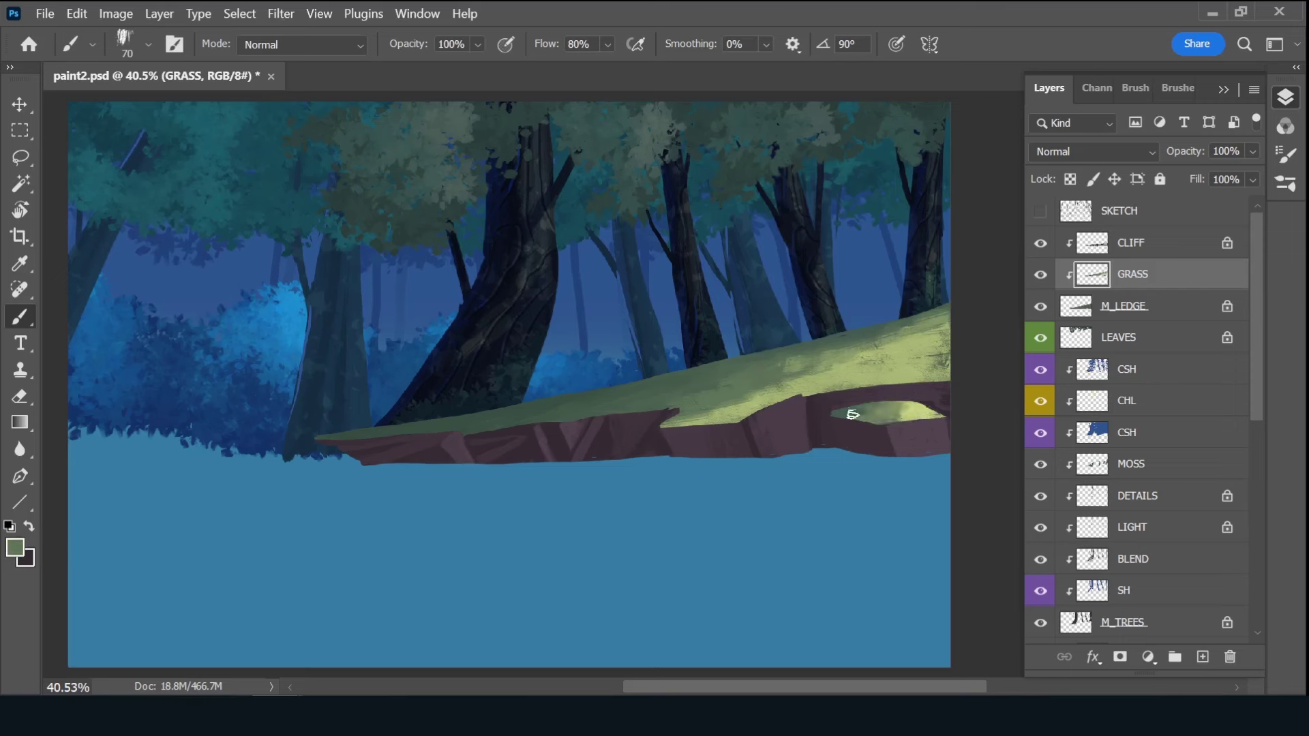
# - Sample more yellow-green and olive greens from the grass and save the document
pyautogui.keyDown('alt'); pyautogui.click(925, 357); pyautogui.keyUp('alt')
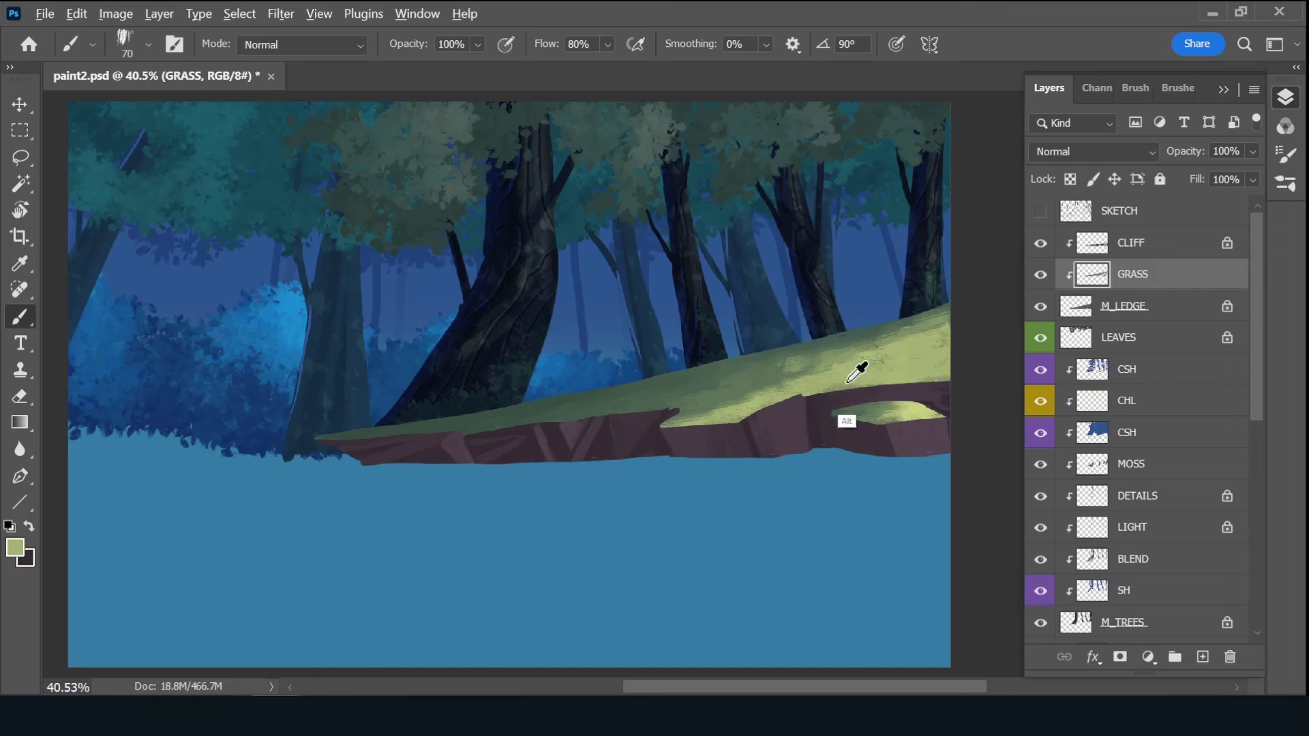
pyautogui.keyDown('alt'); pyautogui.click(682, 419); pyautogui.keyUp('alt')
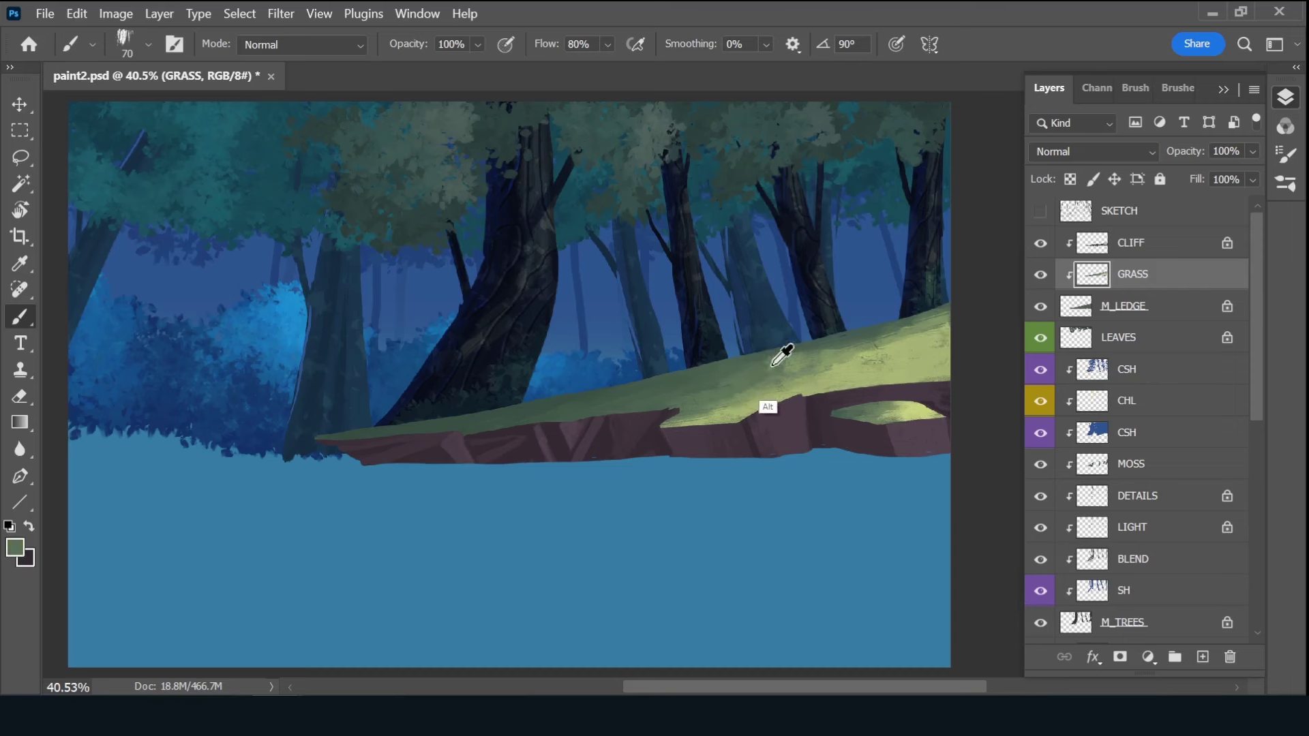
pyautogui.keyDown('alt'); pyautogui.click(850, 355); pyautogui.keyUp('alt')
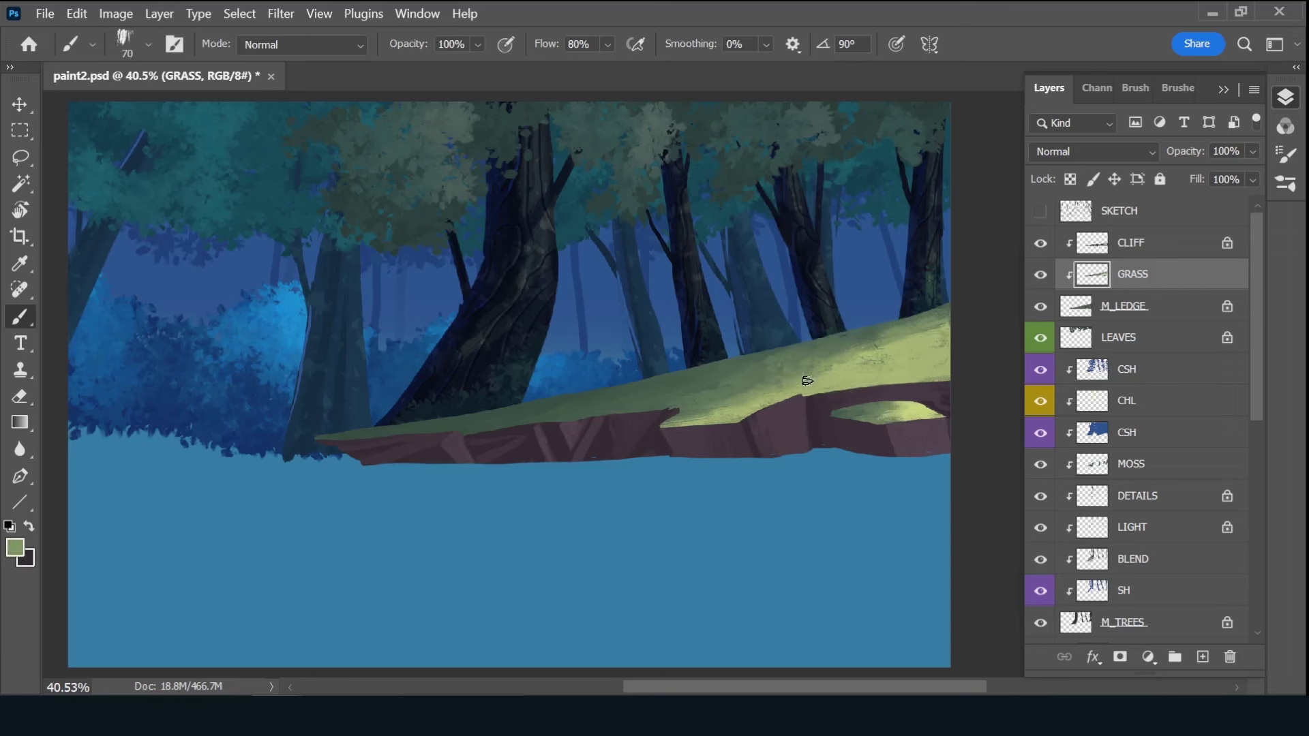
pyautogui.hotkey('ctrl', 's')
pyautogui.click(1179, 246)
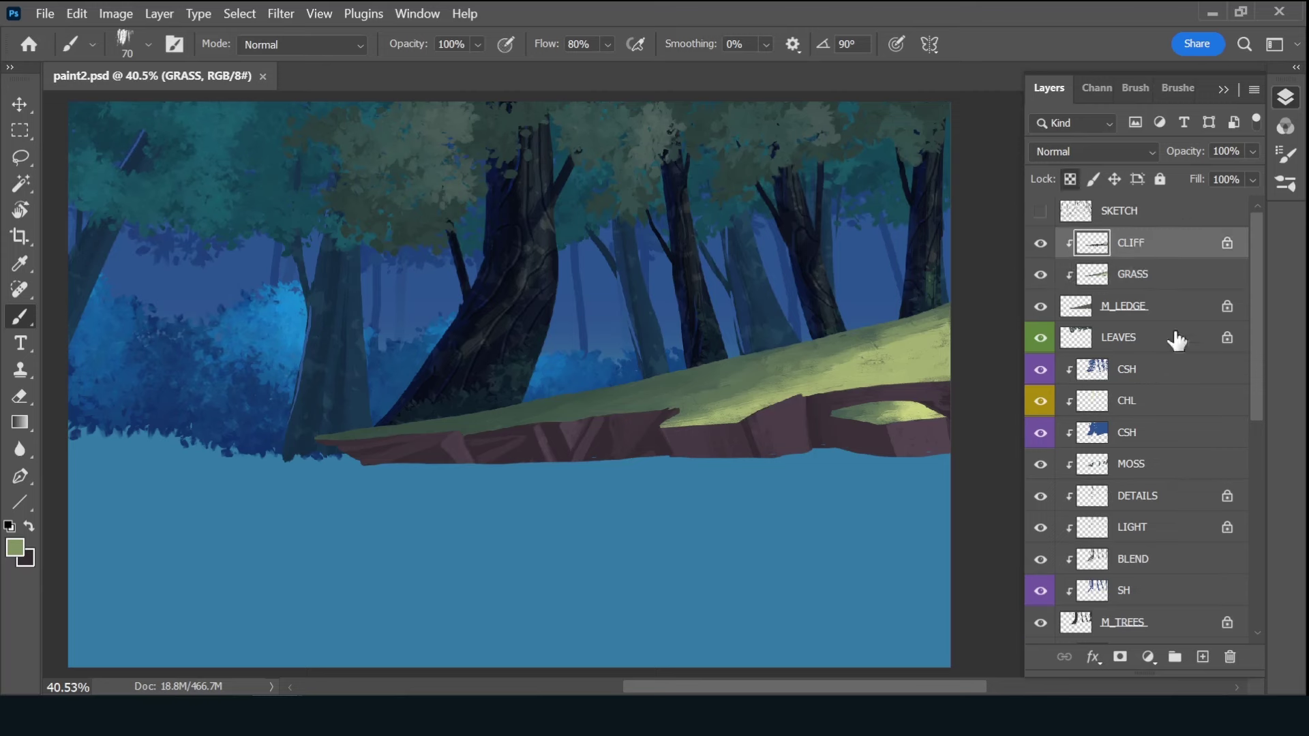
pyautogui.click(1203, 657)
# - Name the new layer TX, pick a grass-blade brush, and tag the layer green
pyautogui.doubleClick(1118, 243)
pyautogui.write('TX')
pyautogui.press('Return')
pyautogui.click(1179, 88)
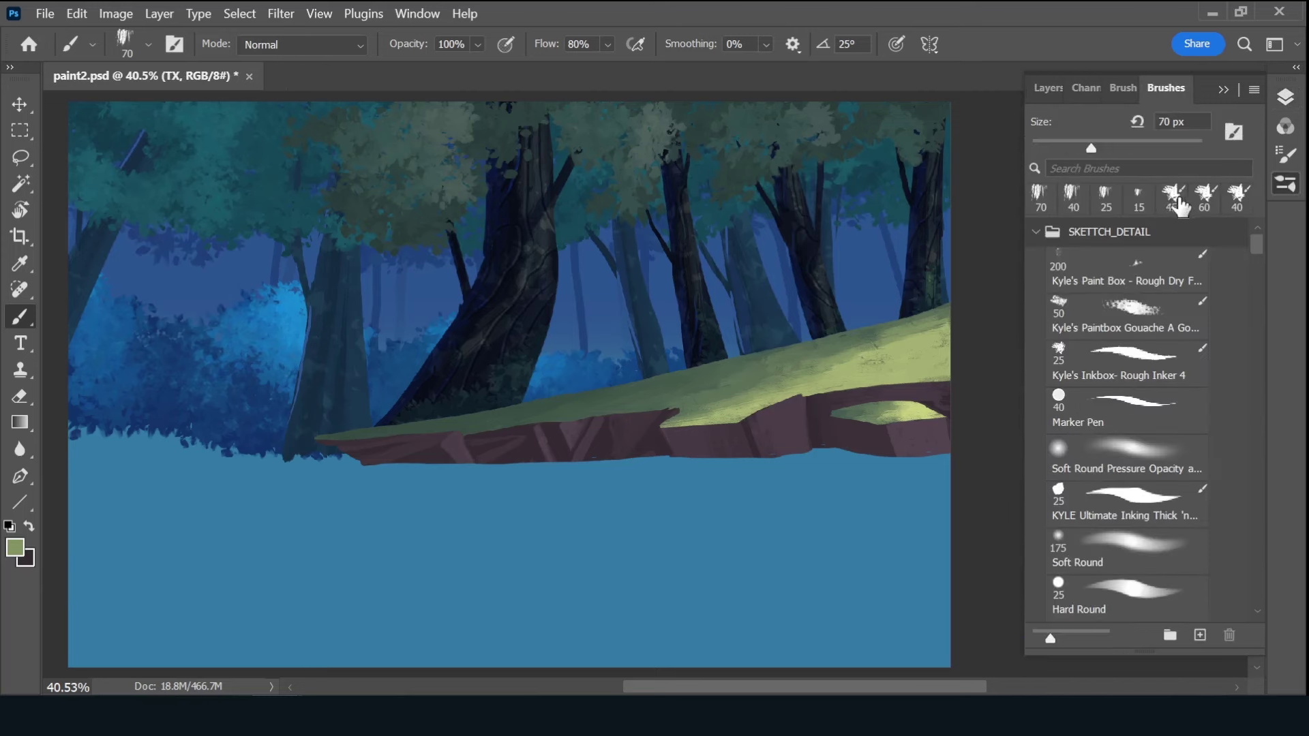
pyautogui.click(1132, 307)
pyautogui.click(1048, 87)
pyautogui.rightClick(1041, 243)
pyautogui.click(1091, 430)
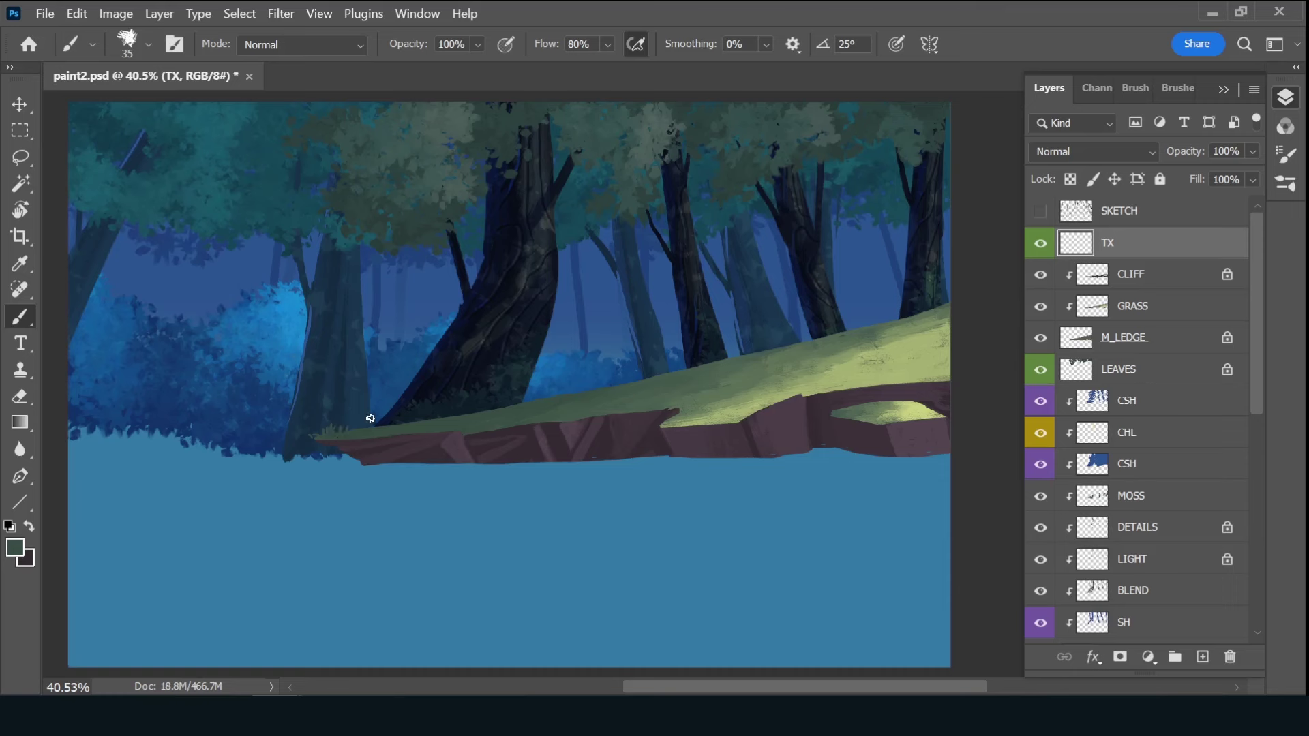
# - Paint grass tufts along the ledge's left edge, sunlit slope, and cliff edge
pyautogui.moveTo(386, 421); pyautogui.dragTo(379, 429)
pyautogui.press('[')
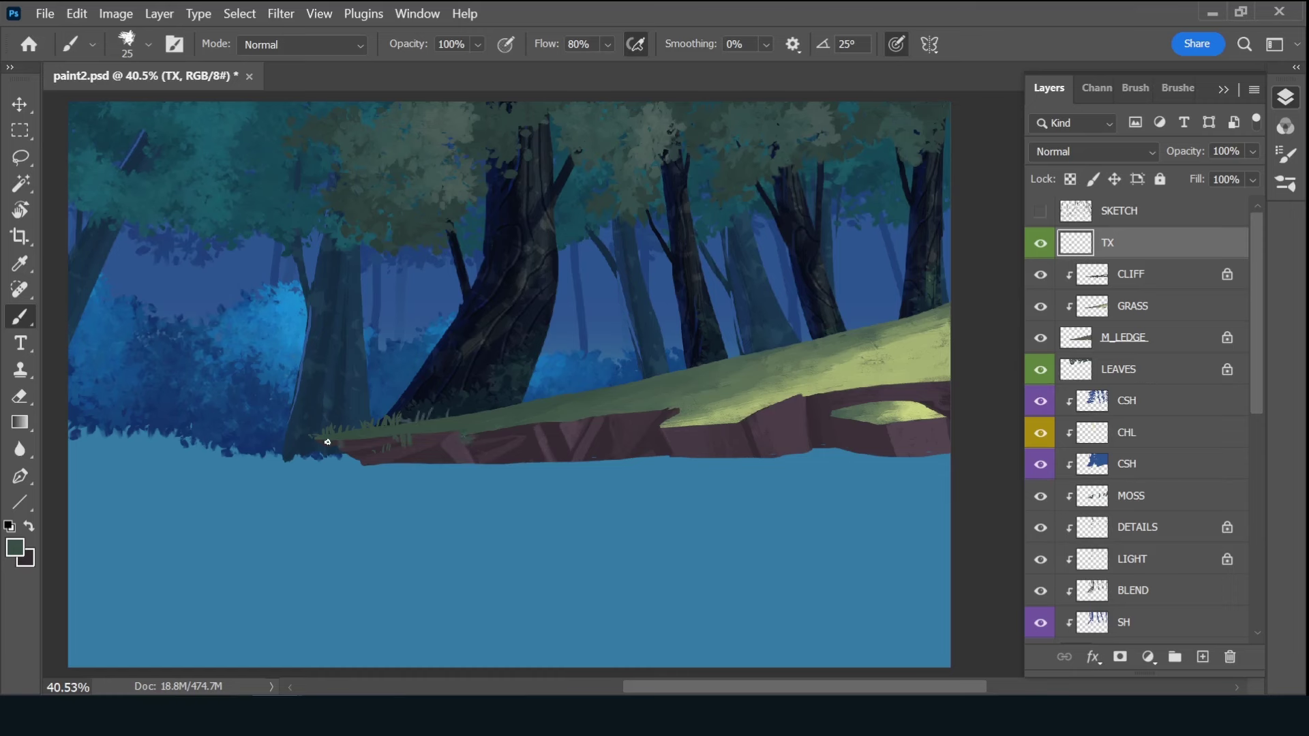
pyautogui.moveTo(439, 417); pyautogui.dragTo(487, 407)
pyautogui.moveTo(621, 413); pyautogui.dragTo(623, 430)
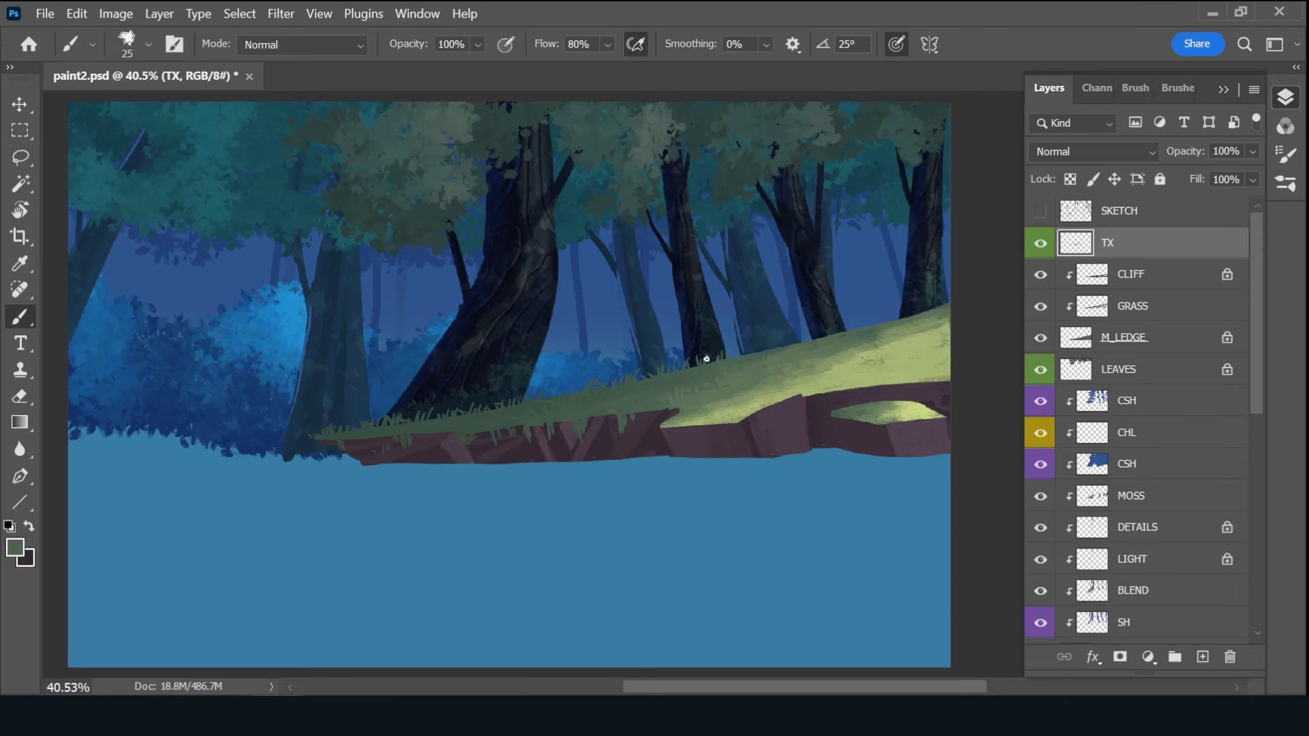
pyautogui.moveTo(745, 362); pyautogui.dragTo(742, 345)
pyautogui.moveTo(675, 411)
pyautogui.mouseDown()
pyautogui.moveTo(659, 412)
pyautogui.moveTo(668, 423)
pyautogui.mouseUp()
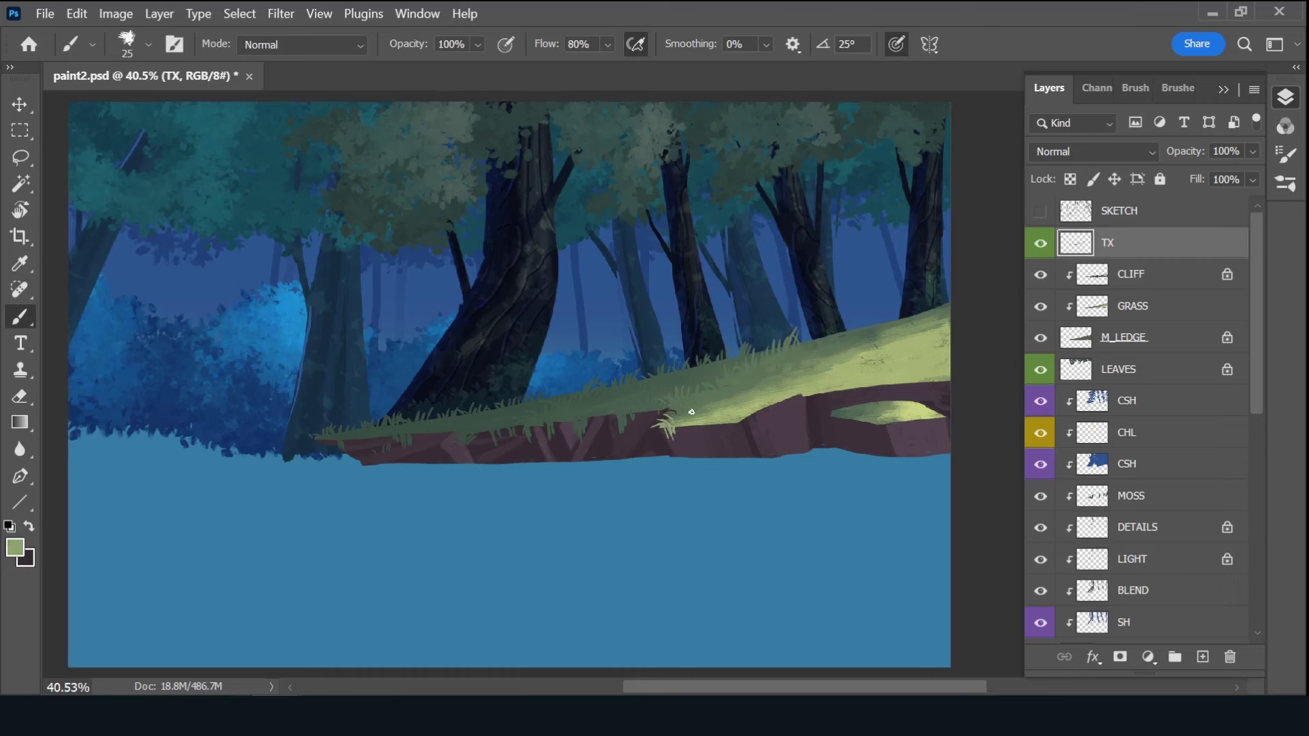
# - Add darker blades on the upper slope and hanging over the right cliff edge, then save
pyautogui.keyDown('alt'); pyautogui.click(635, 411); pyautogui.keyUp('alt')
pyautogui.moveTo(864, 312); pyautogui.dragTo(868, 331)
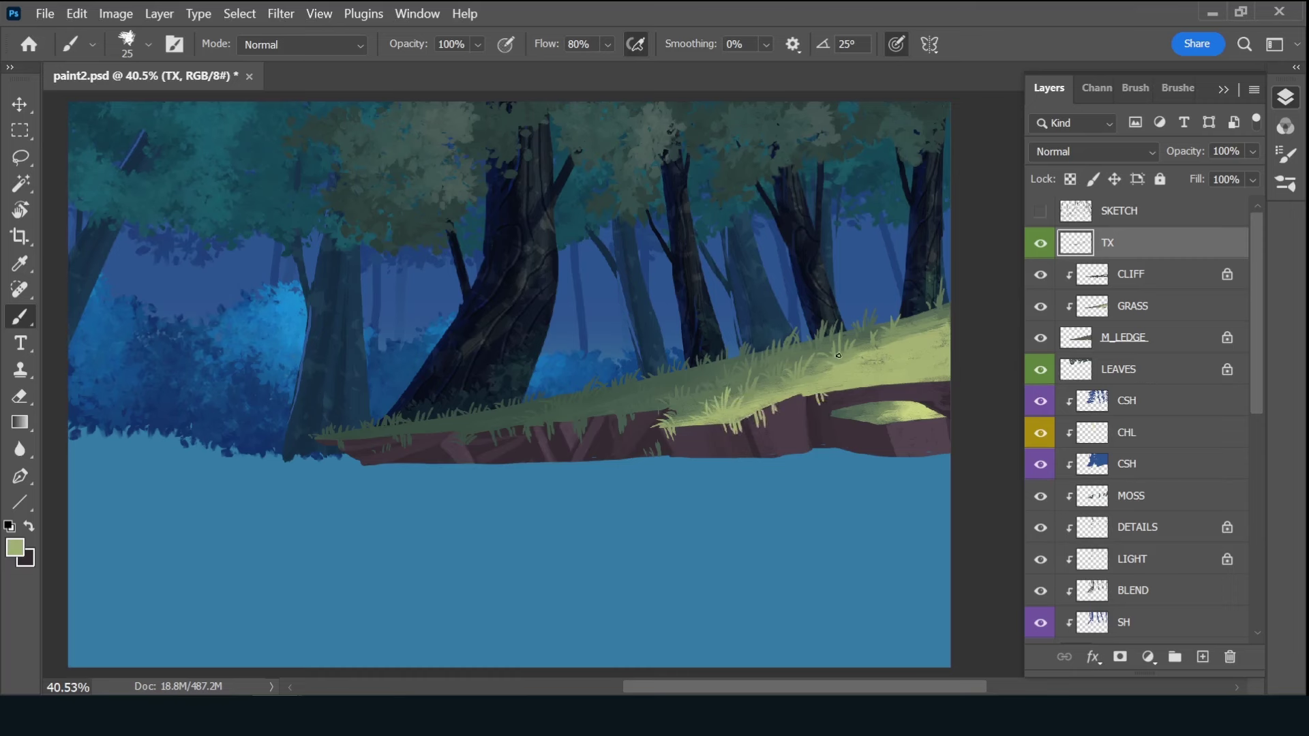
pyautogui.moveTo(915, 386)
pyautogui.mouseDown()
pyautogui.moveTo(914, 401)
pyautogui.moveTo(887, 397)
pyautogui.moveTo(930, 378)
pyautogui.moveTo(924, 413)
pyautogui.mouseUp()
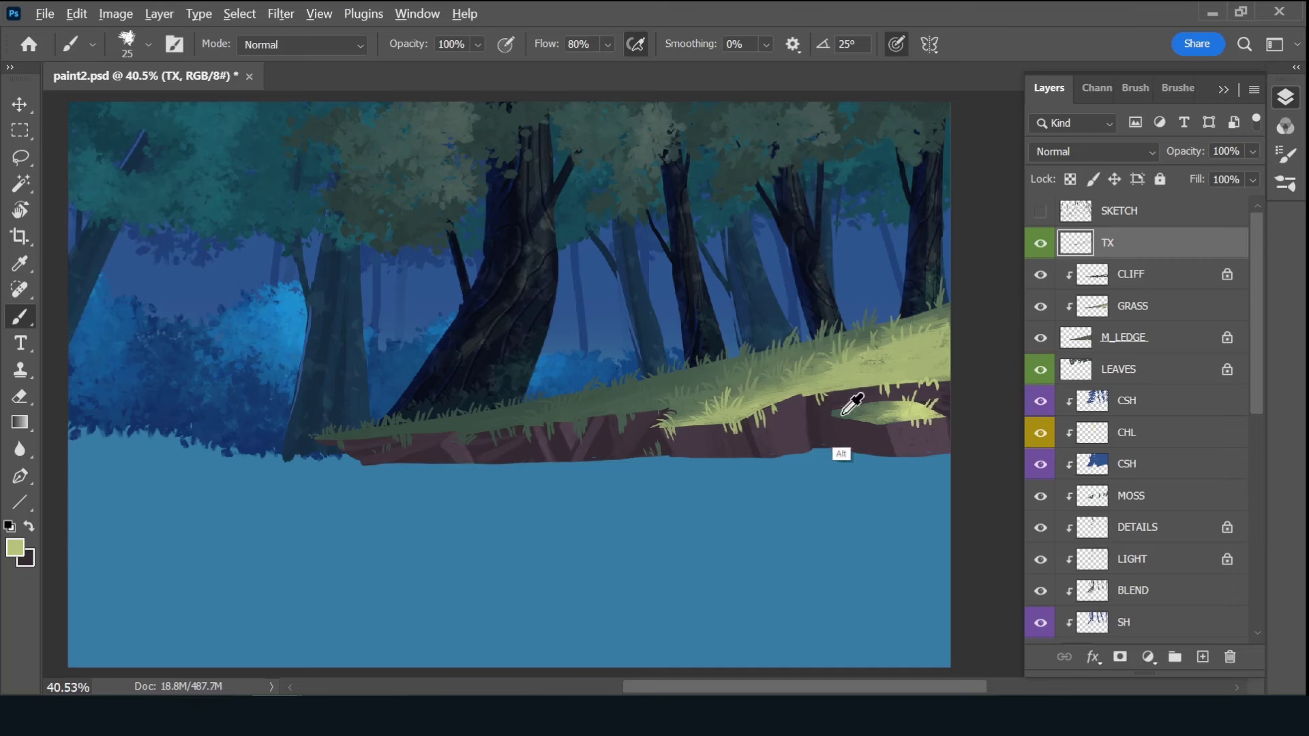
pyautogui.keyDown('alt'); pyautogui.click(844, 415); pyautogui.keyUp('alt')
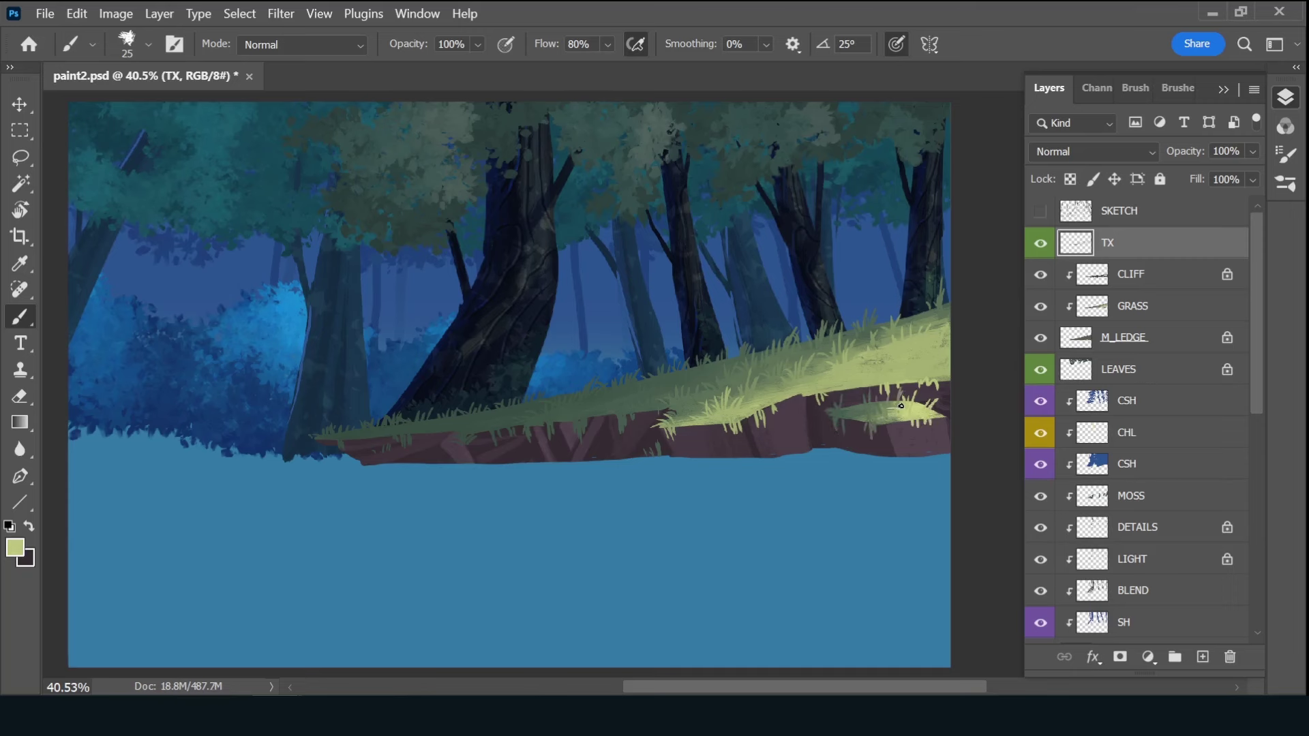
pyautogui.keyDown('alt'); pyautogui.click(914, 305); pyautogui.keyUp('alt')
pyautogui.hotkey('ctrl', 's')
# - Add a new layer named BUSH with a purple colour label
pyautogui.click(1167, 369)
pyautogui.click(1202, 656)
pyautogui.doubleClick(1118, 369)
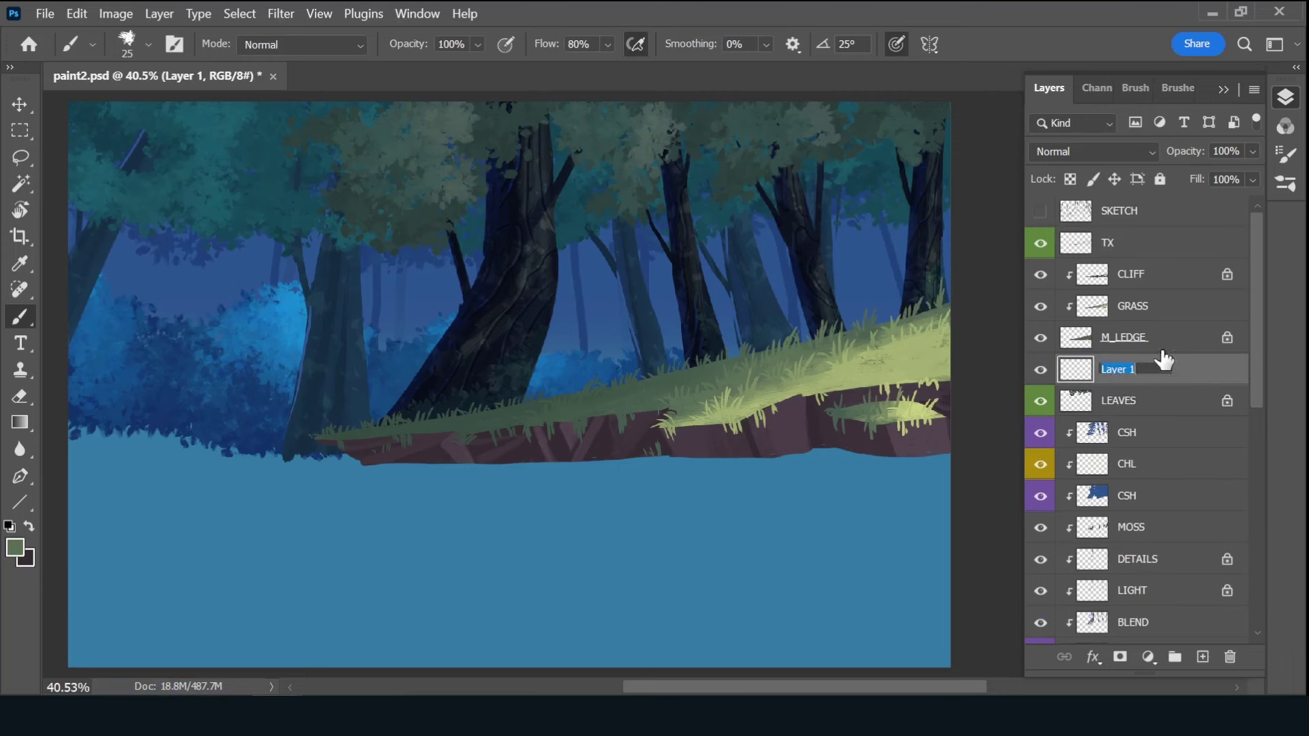
pyautogui.write('BUSH')
pyautogui.press('Return')
pyautogui.rightClick(1041, 369)
pyautogui.click(1091, 526)
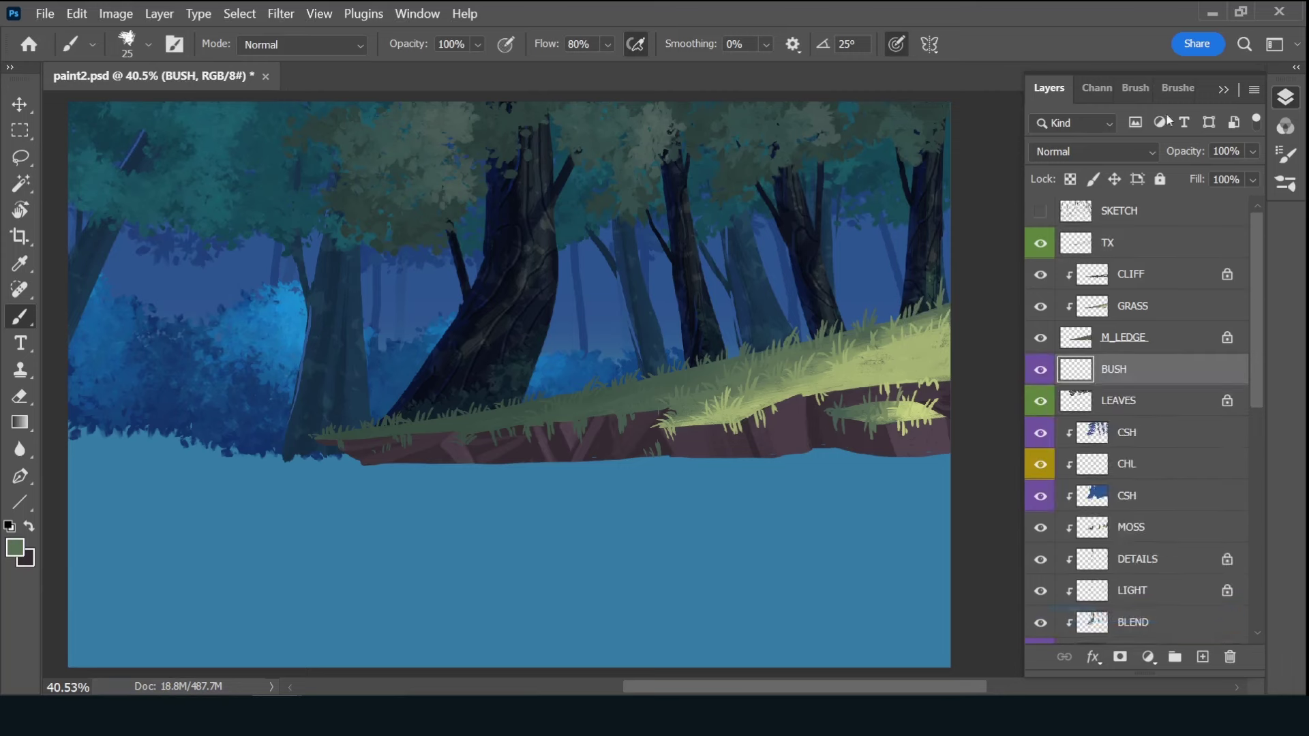
# - With the Foliage 1 brush at size 150, paint dark foliage along the grass edges
pyautogui.click(1166, 87)
pyautogui.moveTo(1251, 251); pyautogui.dragTo(1247, 286)
pyautogui.scroll(-5, 1168, 475)
pyautogui.scroll(-3, 1169, 475)
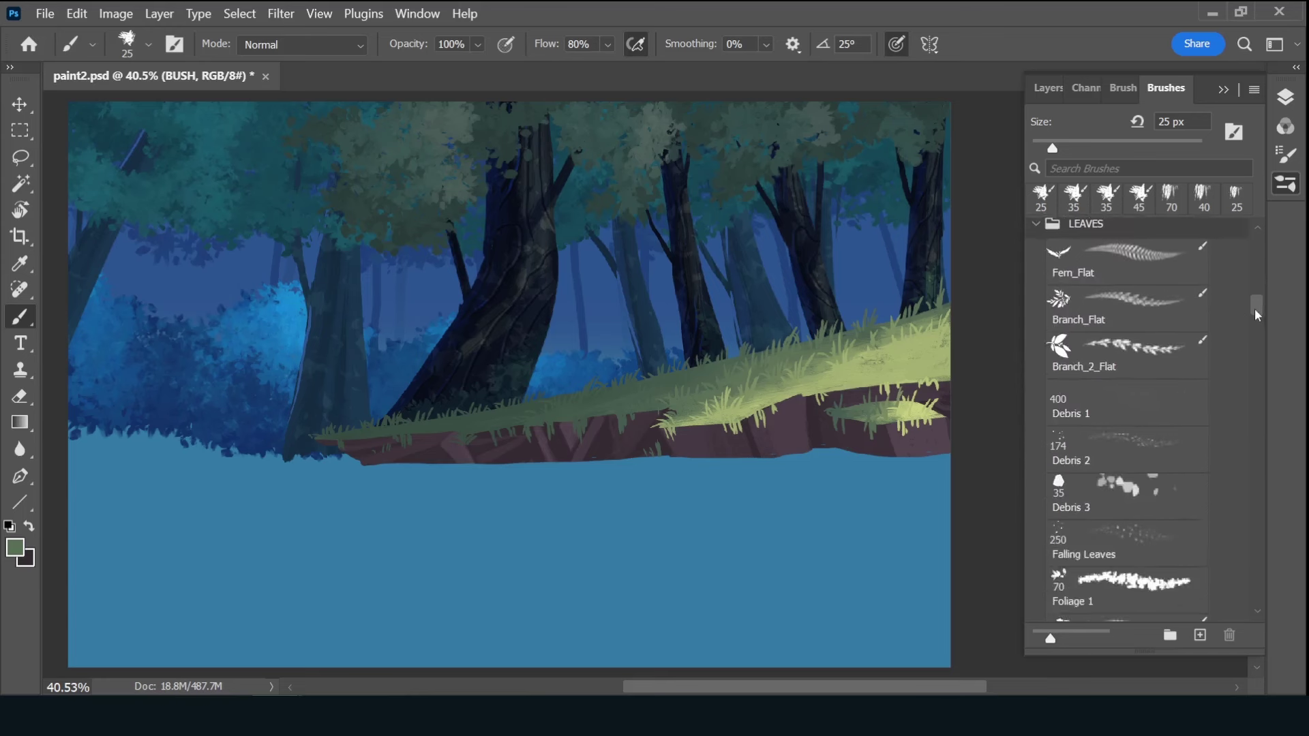
pyautogui.click(1127, 481)
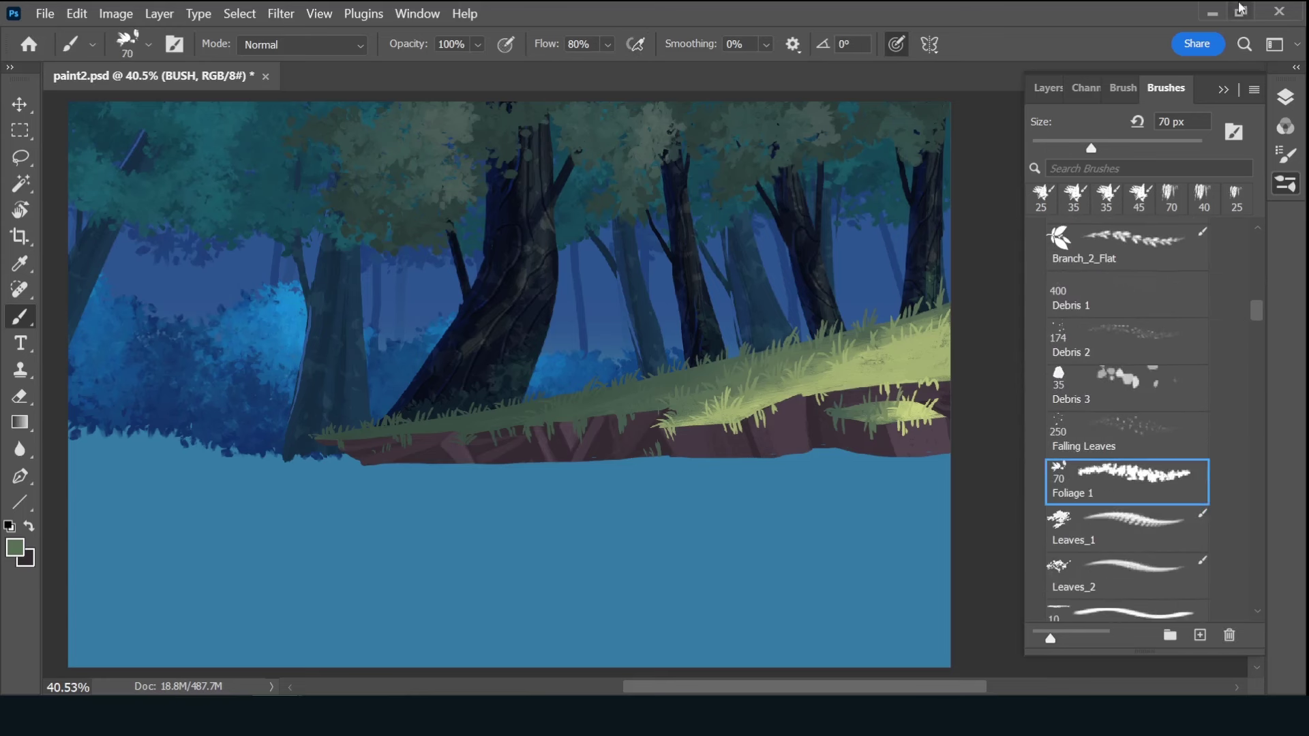
pyautogui.click(1046, 88)
pyautogui.press(']')
pyautogui.press(']')
pyautogui.press(']')
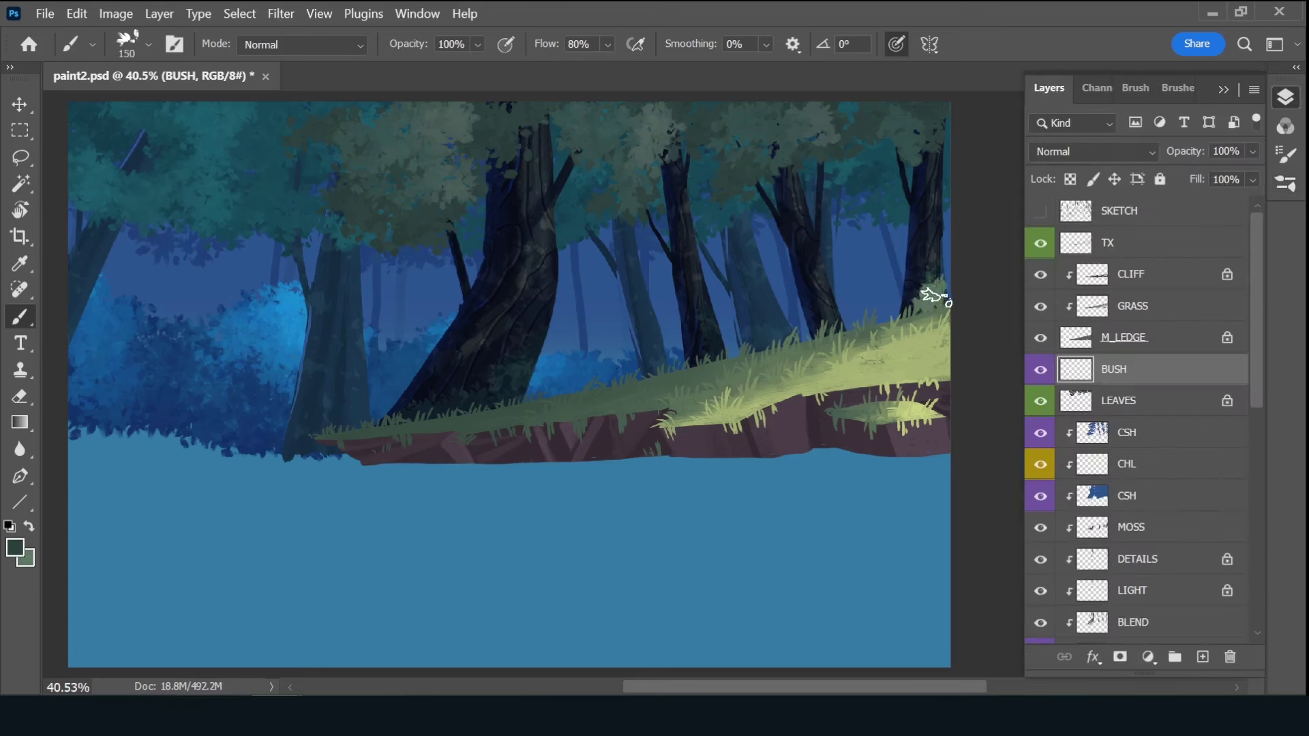
pyautogui.moveTo(936, 298); pyautogui.dragTo(818, 329)
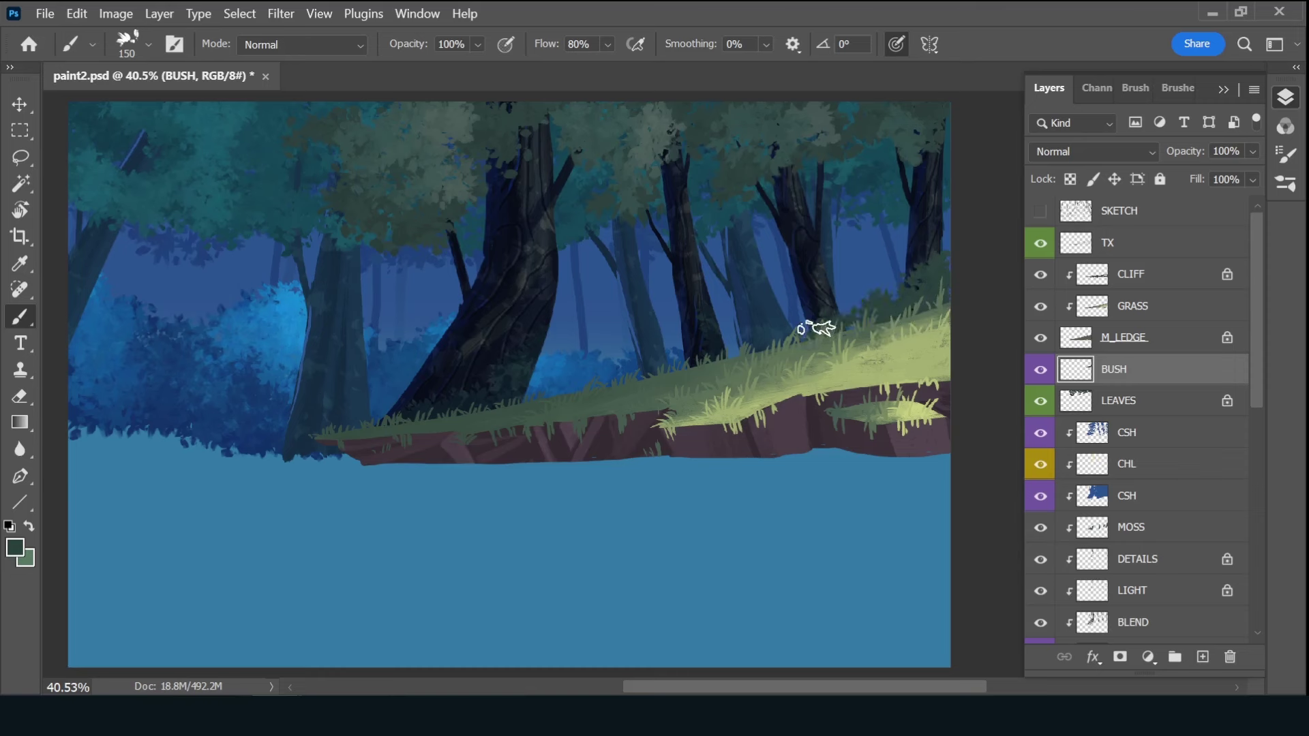
pyautogui.moveTo(525, 395)
pyautogui.mouseDown()
pyautogui.moveTo(573, 374)
pyautogui.moveTo(769, 344)
pyautogui.moveTo(736, 336)
pyautogui.moveTo(360, 433)
pyautogui.moveTo(713, 344)
pyautogui.moveTo(448, 383)
pyautogui.mouseUp()
# - Lock BUSH transparency, add 30% leaf highlights and 70% dark foliage, then save
pyautogui.keyDown('alt'); pyautogui.click(447, 383); pyautogui.keyUp('alt')
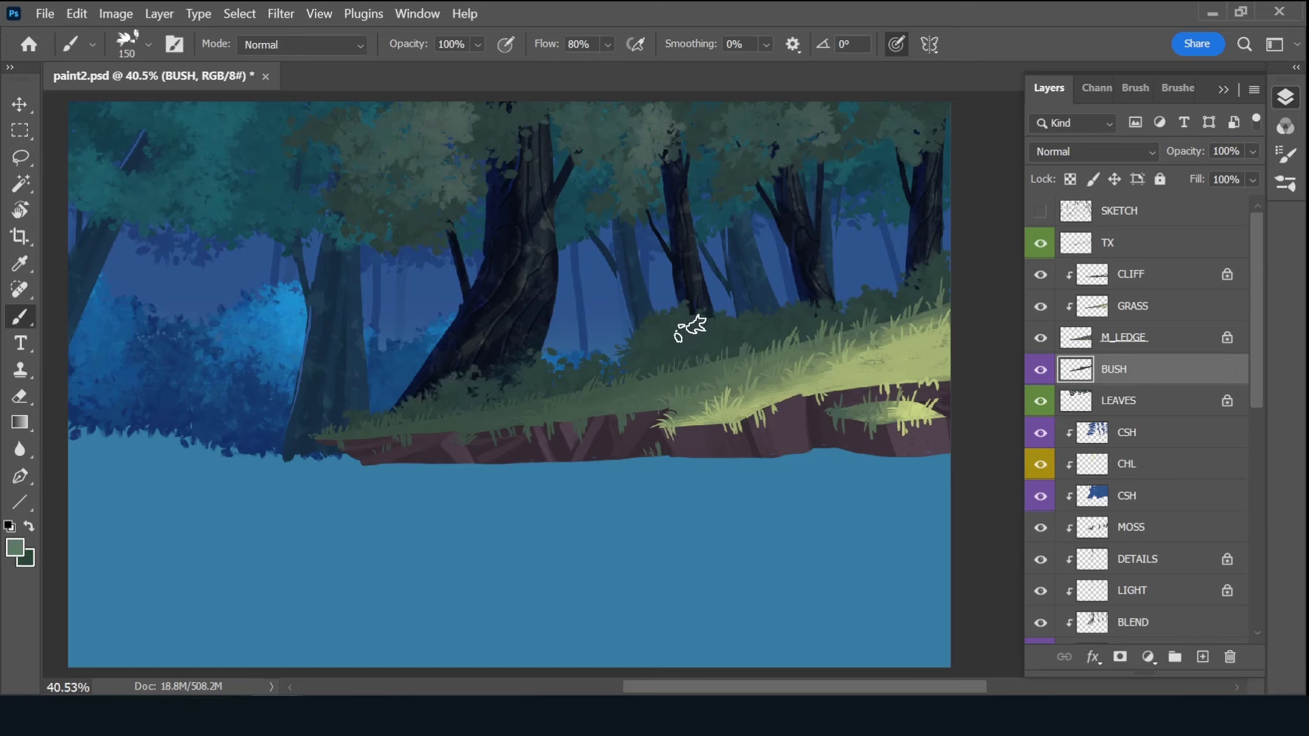
pyautogui.press('/')
pyautogui.press('3')
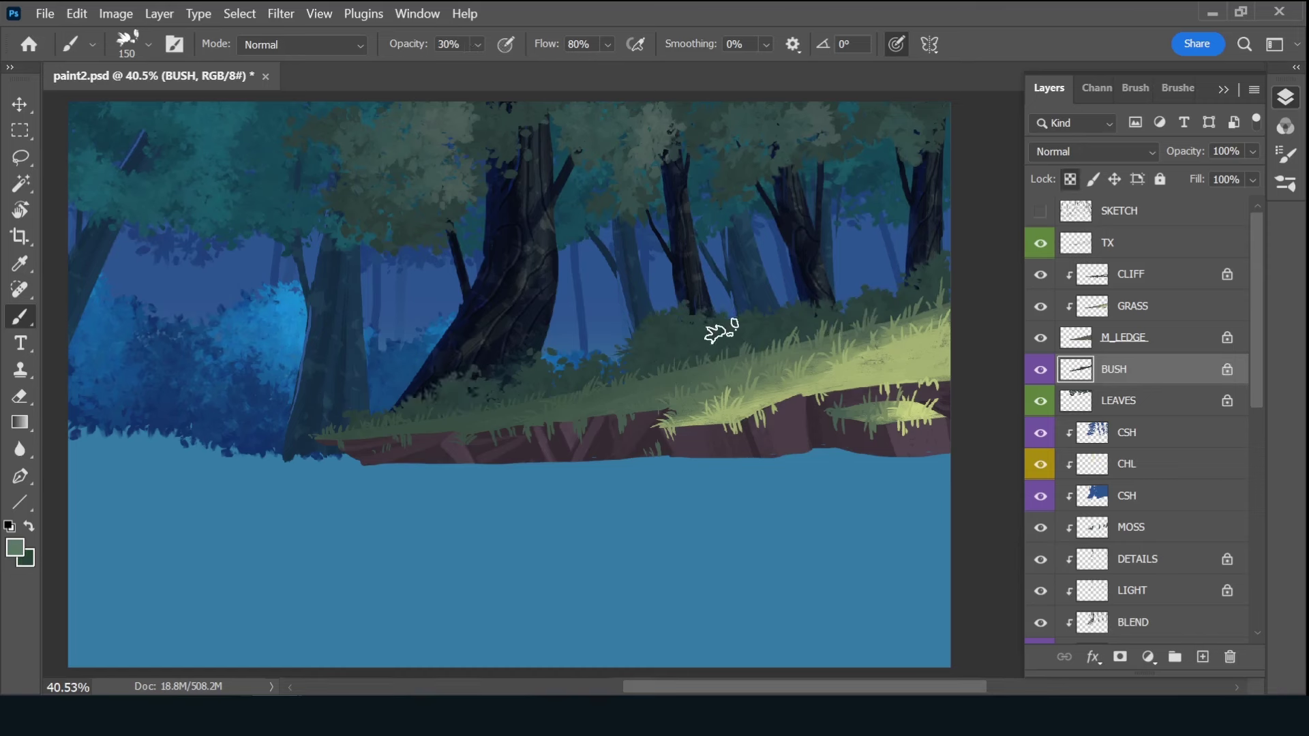
pyautogui.moveTo(719, 332)
pyautogui.mouseDown()
pyautogui.moveTo(682, 325)
pyautogui.moveTo(702, 345)
pyautogui.mouseUp()
pyautogui.press('7')
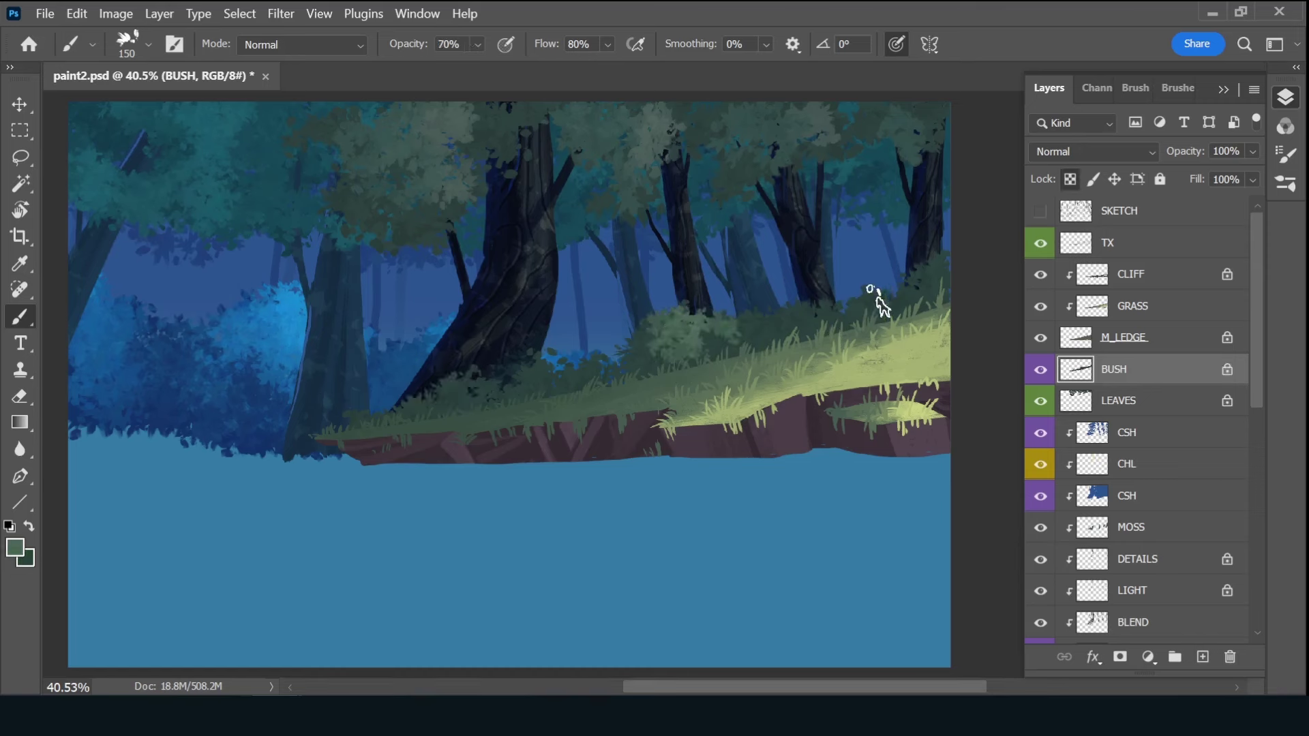
pyautogui.moveTo(877, 296); pyautogui.dragTo(928, 276)
pyautogui.keyDown('alt'); pyautogui.click(543, 345); pyautogui.keyUp('alt')
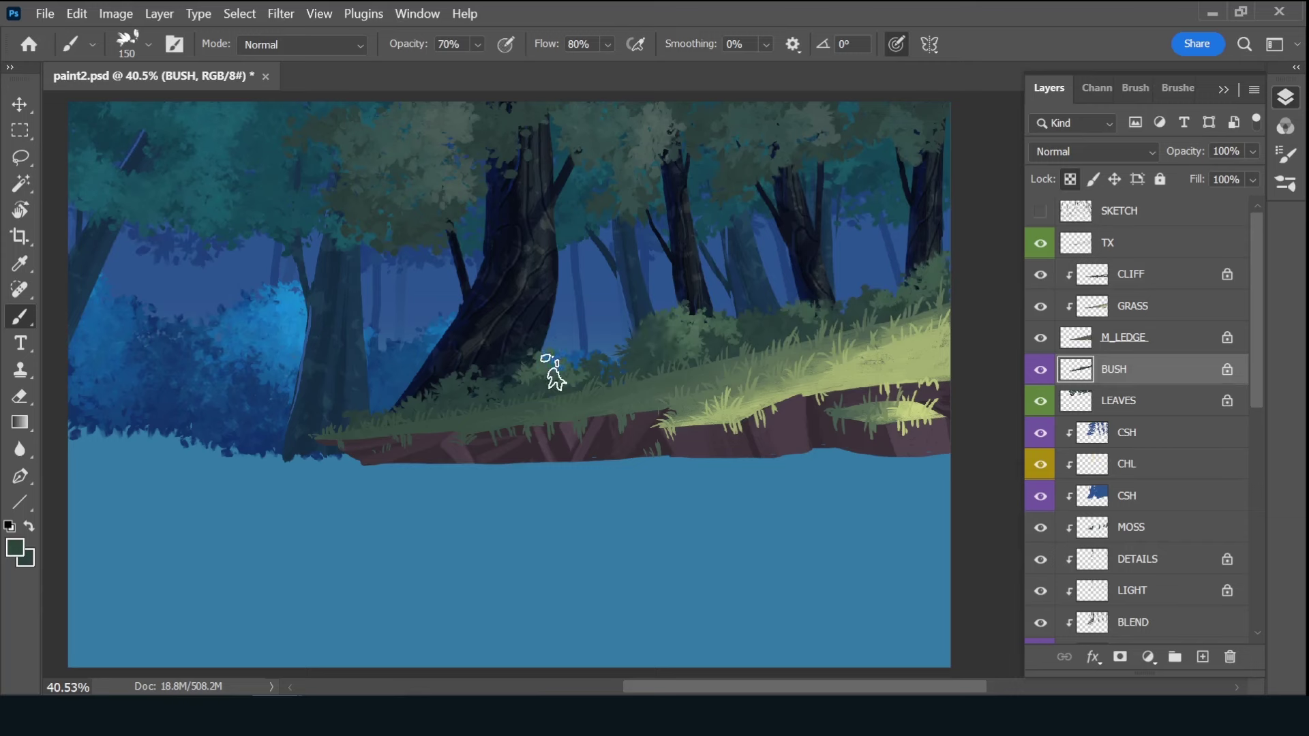
pyautogui.hotkey('ctrl', 's')
# - Add a new layer named FLOWERS with a green colour label
pyautogui.click(1202, 658)
pyautogui.doubleClick(1110, 369)
pyautogui.write('ERS')
pyautogui.press('Return')
pyautogui.rightClick(1118, 369)
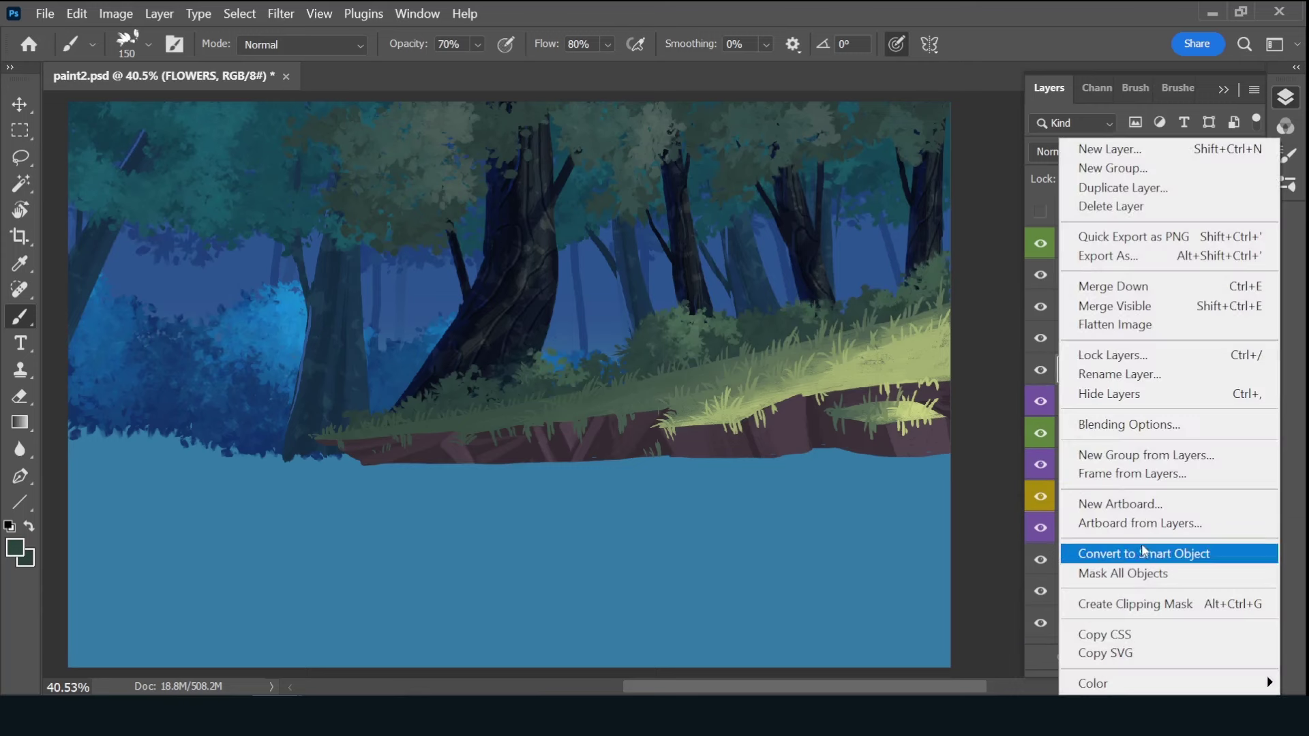
pyautogui.rightClick(1041, 372)
pyautogui.click(1117, 571)
# - Choose the Wild_Flower_Flat brush and make FLOWERS the active layer
pyautogui.click(1178, 88)
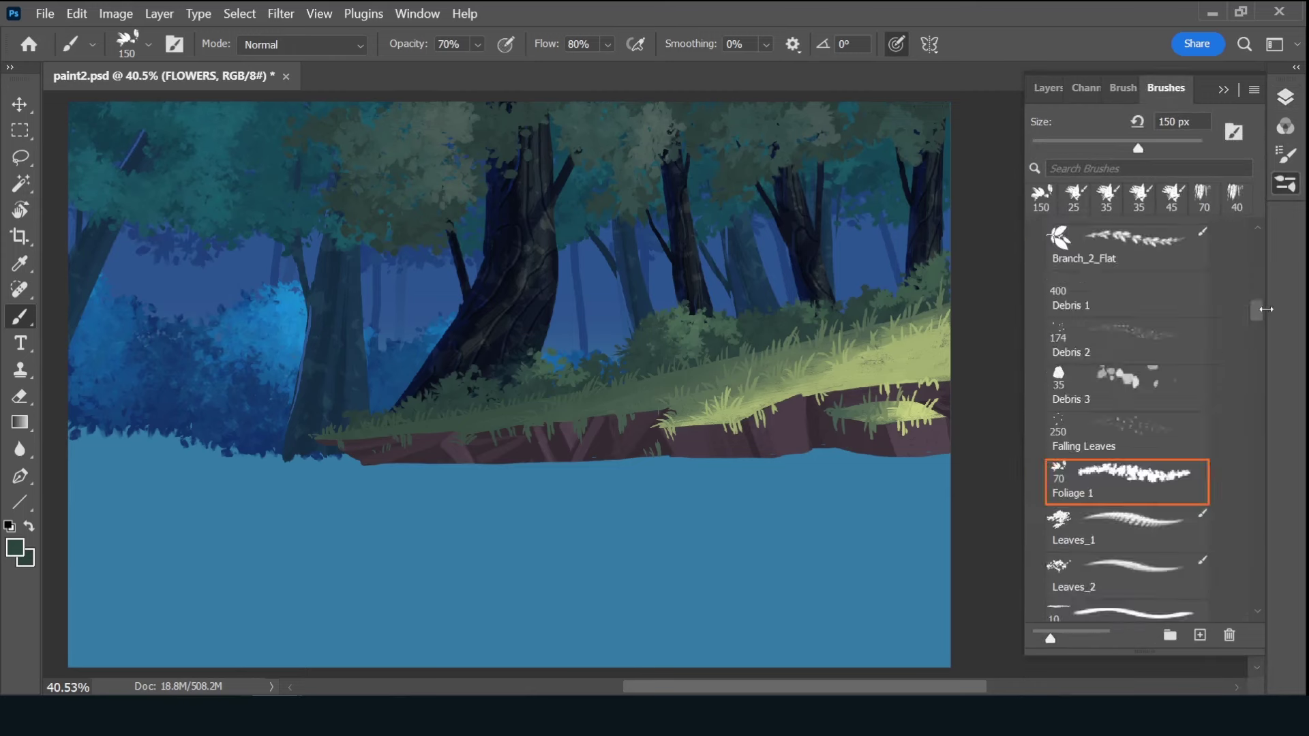
pyautogui.scroll(-5, 1257, 351)
pyautogui.scroll(3, 1200, 327)
pyautogui.click(1132, 310)
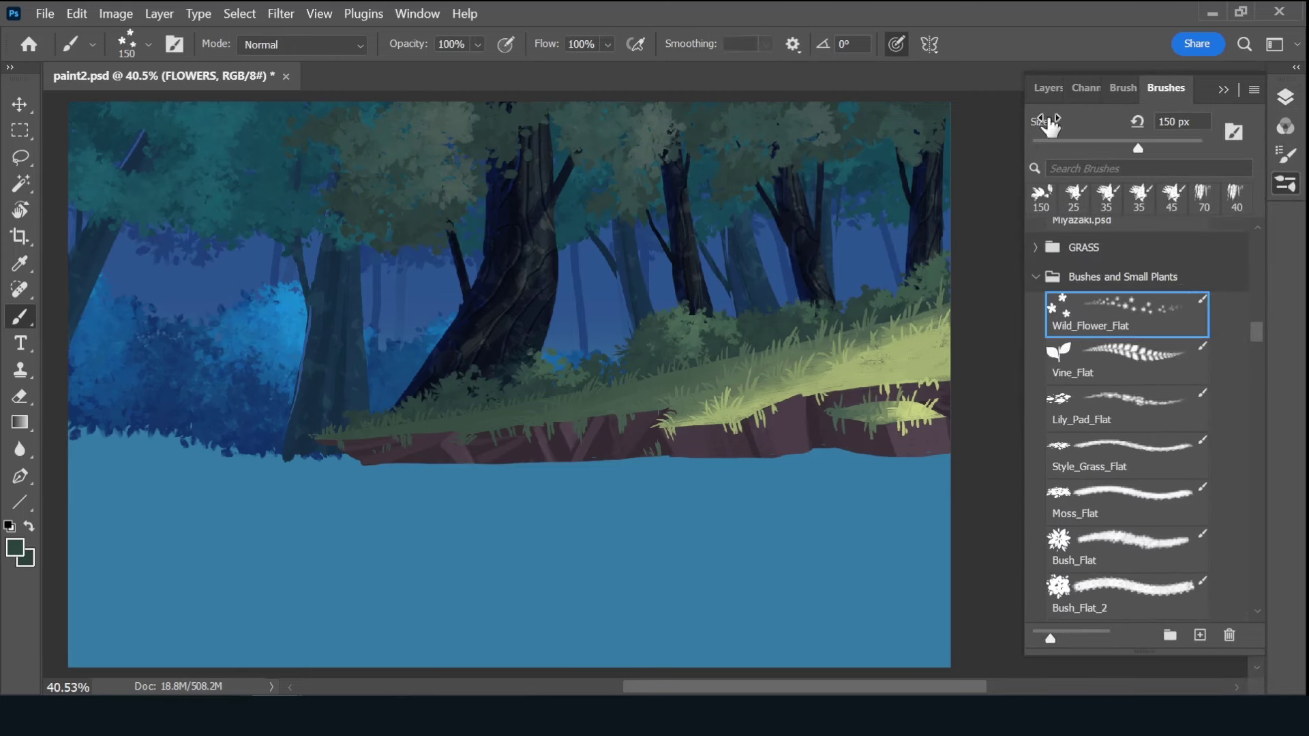
pyautogui.click(1049, 88)
pyautogui.click(1118, 401)
pyautogui.click(1146, 370)
# - Set the working colours to magenta and a bright teal sampled from the painting
pyautogui.click(17, 550)
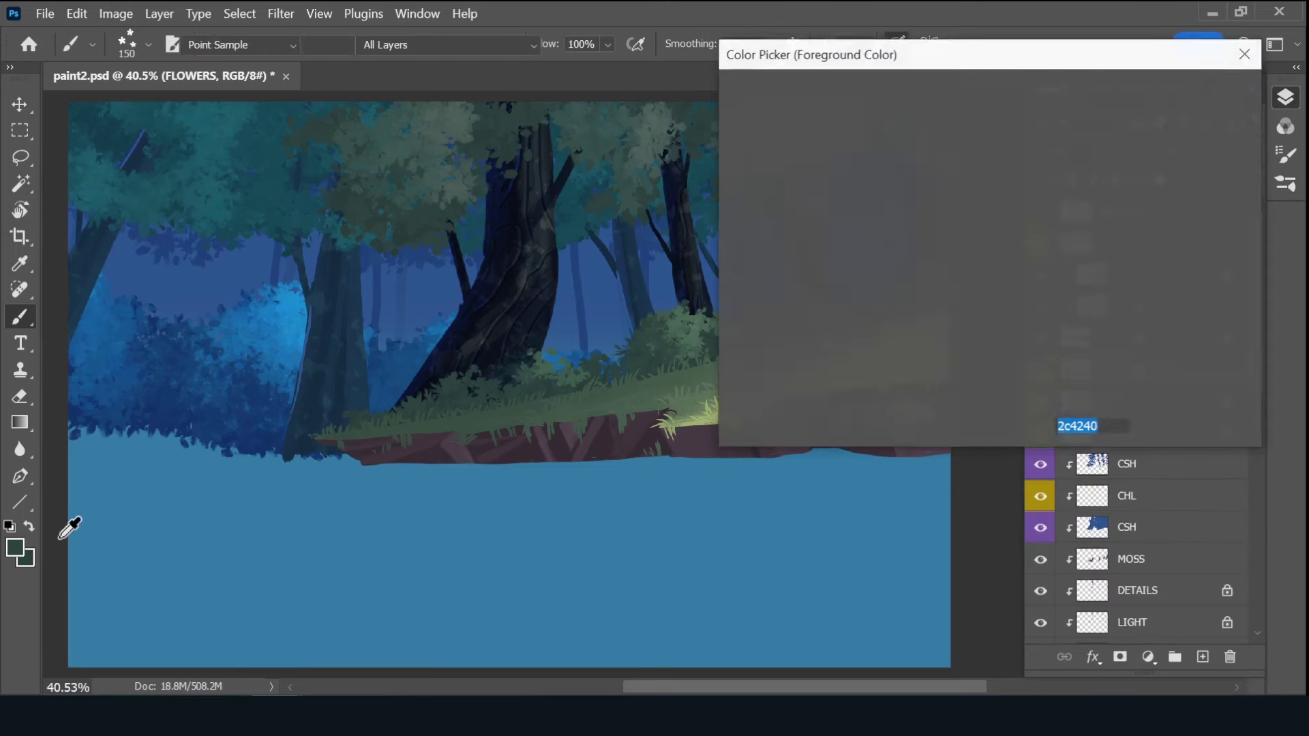
pyautogui.click(1014, 124)
pyautogui.click(966, 146)
pyautogui.press('Escape')
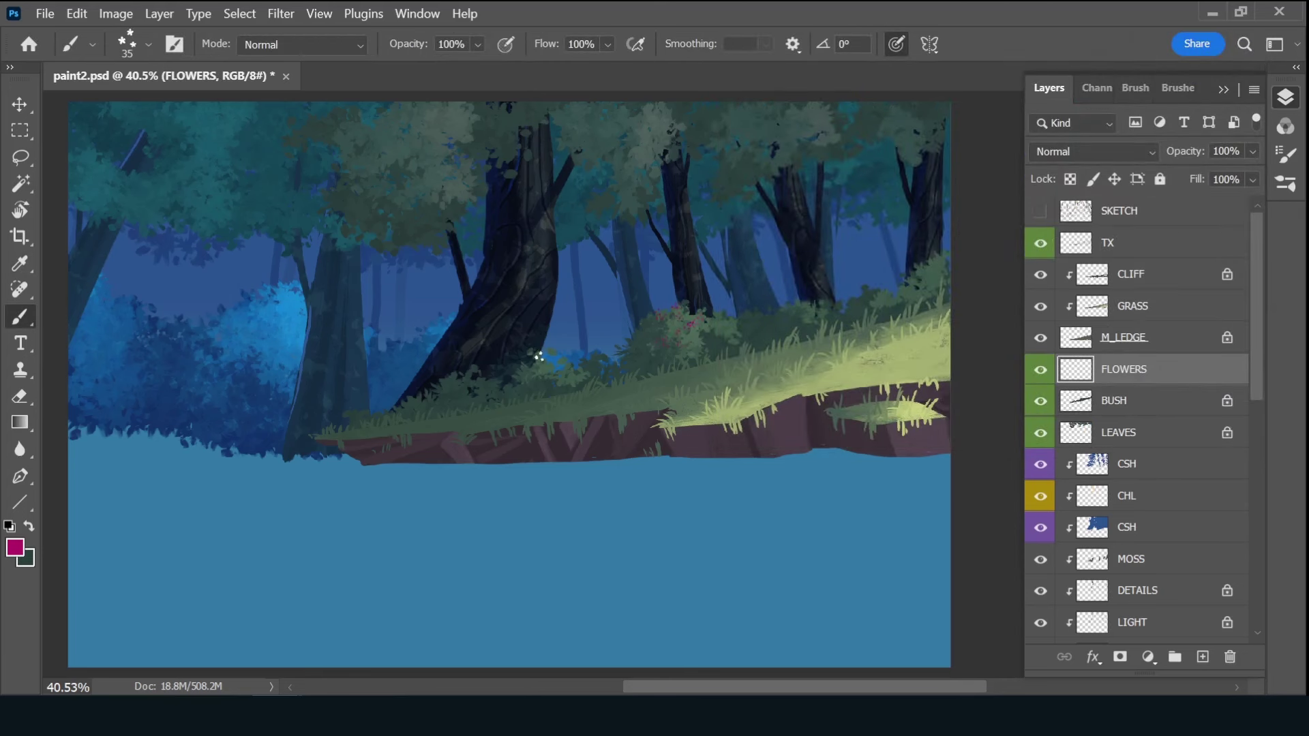
pyautogui.press('i')
pyautogui.click(477, 365)
pyautogui.click(15, 548)
pyautogui.click(1016, 230)
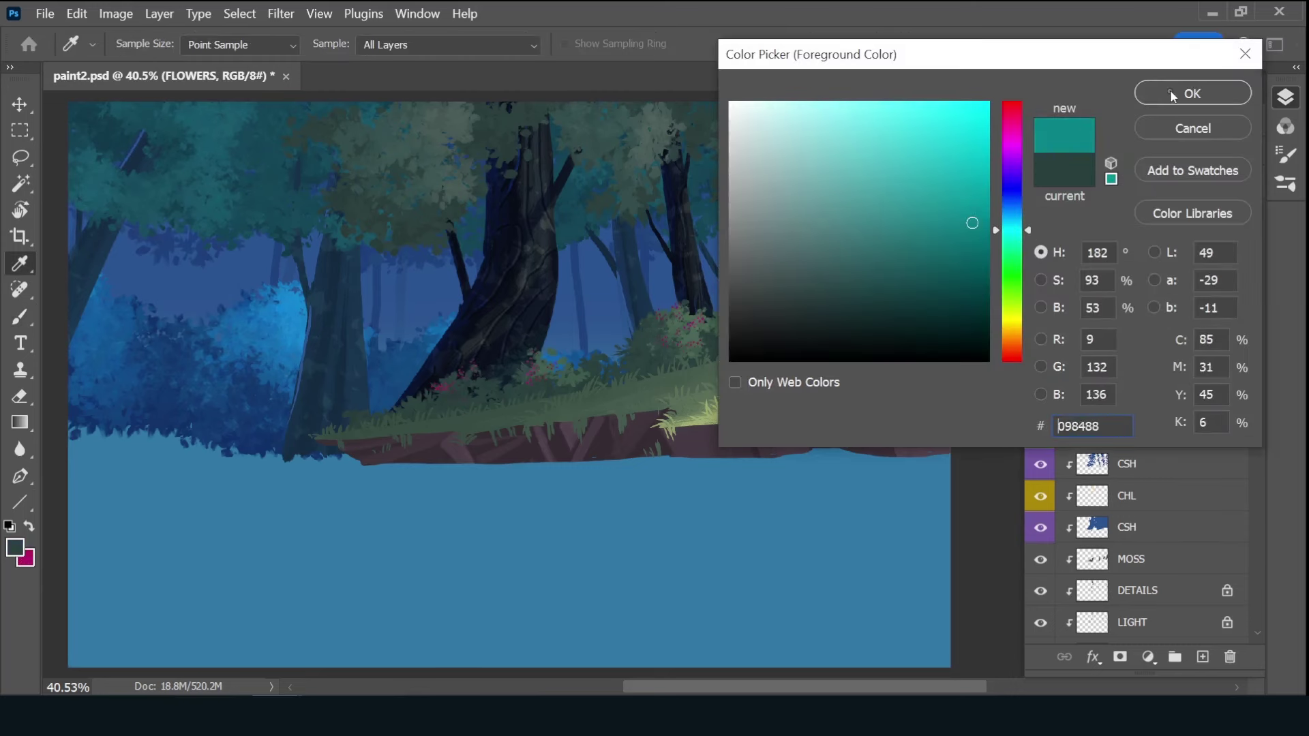
pyautogui.press('Return')
pyautogui.press('b')
# - Move FLOWERS just below SKETCH and raise the flower brush's Angle Jitter, painting in magenta
pyautogui.moveTo(1170, 366); pyautogui.dragTo(1159, 227)
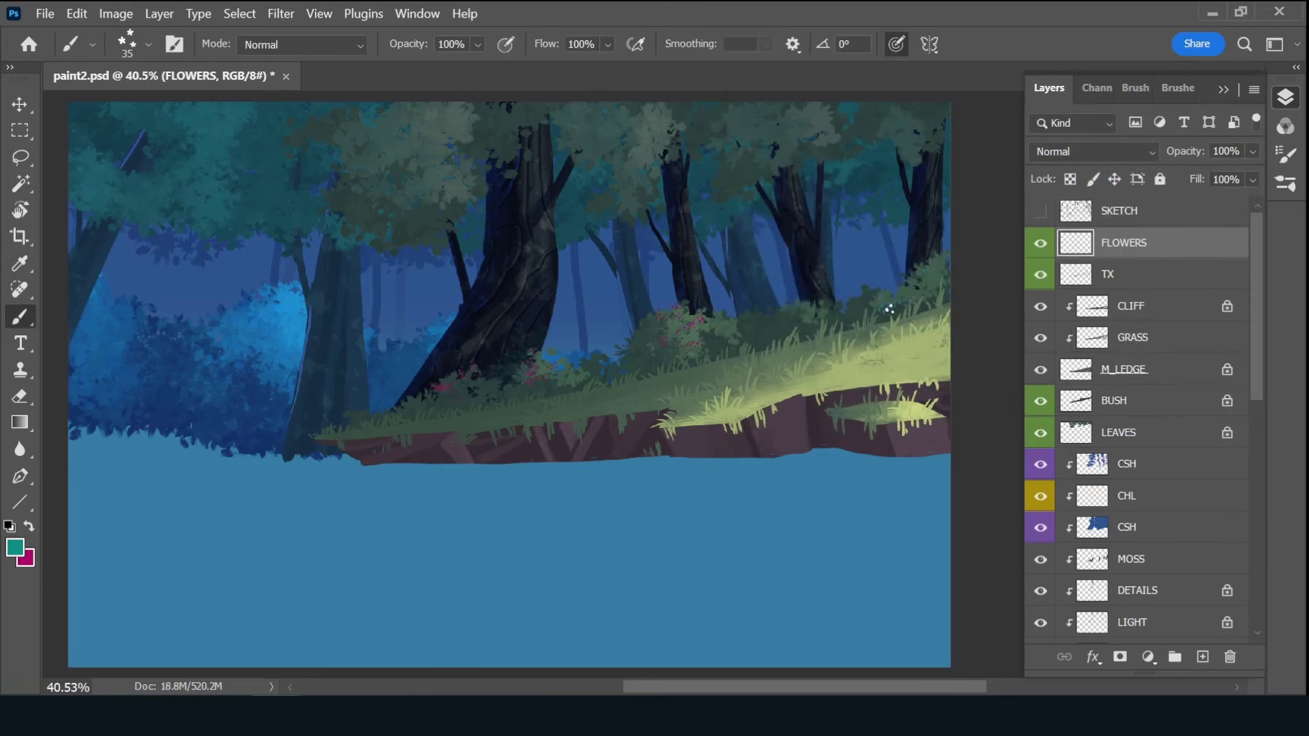
pyautogui.press('x')
pyautogui.press('x')
pyautogui.press('F5')
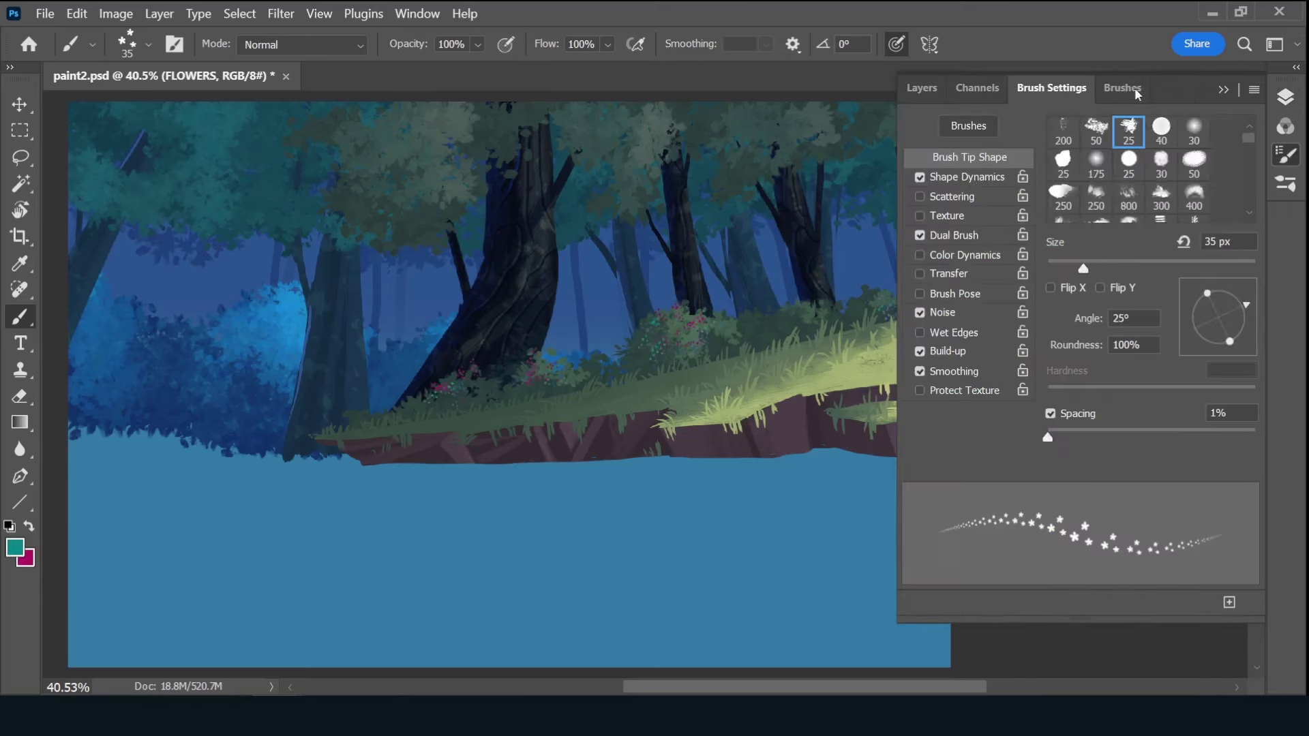
pyautogui.click(967, 177)
pyautogui.moveTo(1091, 301); pyautogui.dragTo(1136, 306)
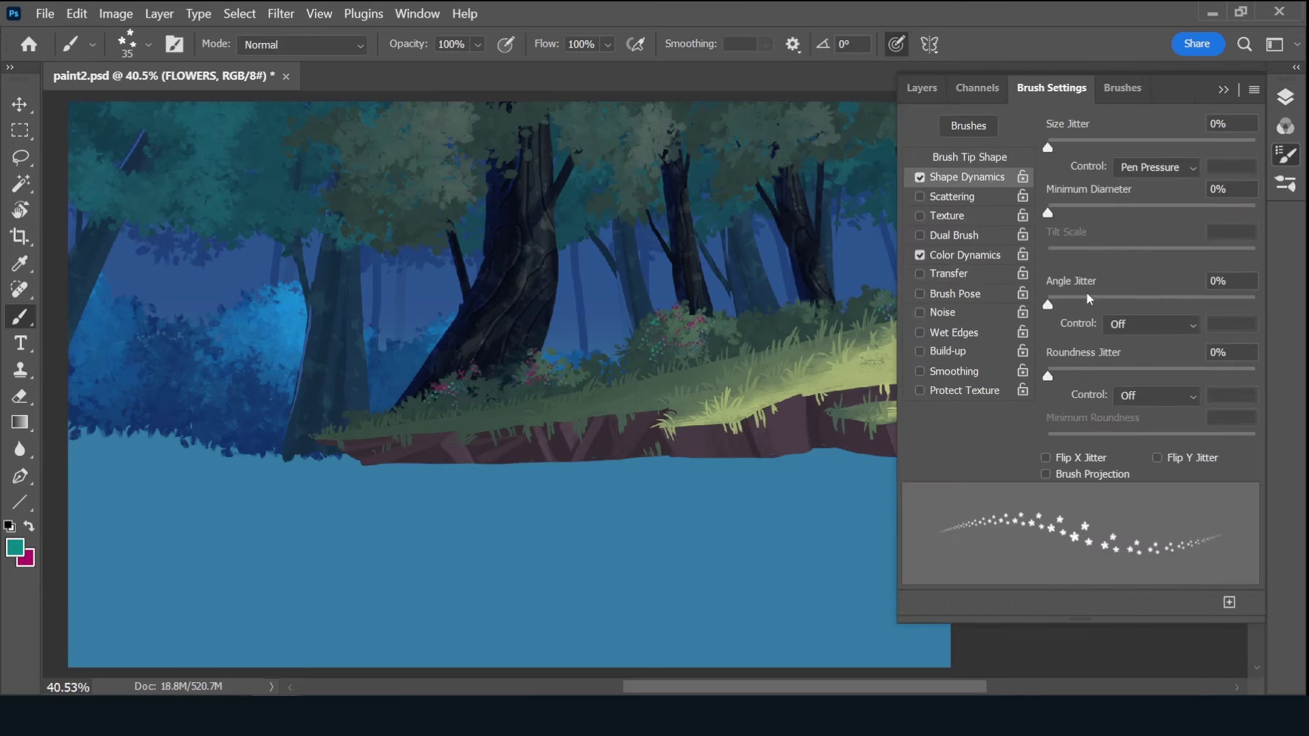
pyautogui.click(922, 88)
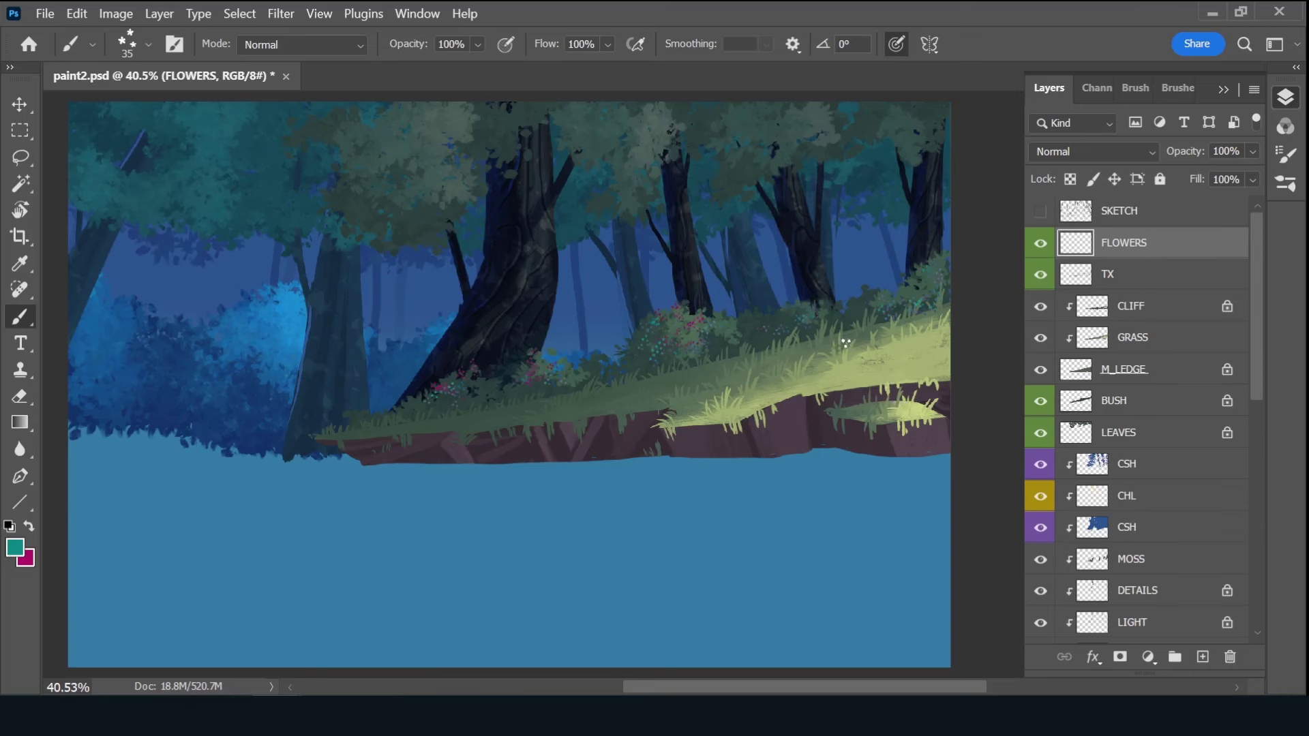
pyautogui.press('x')
# - Turn the SKETCH layer visible again and add a new layer above FLOWERS
pyautogui.click(1040, 213)
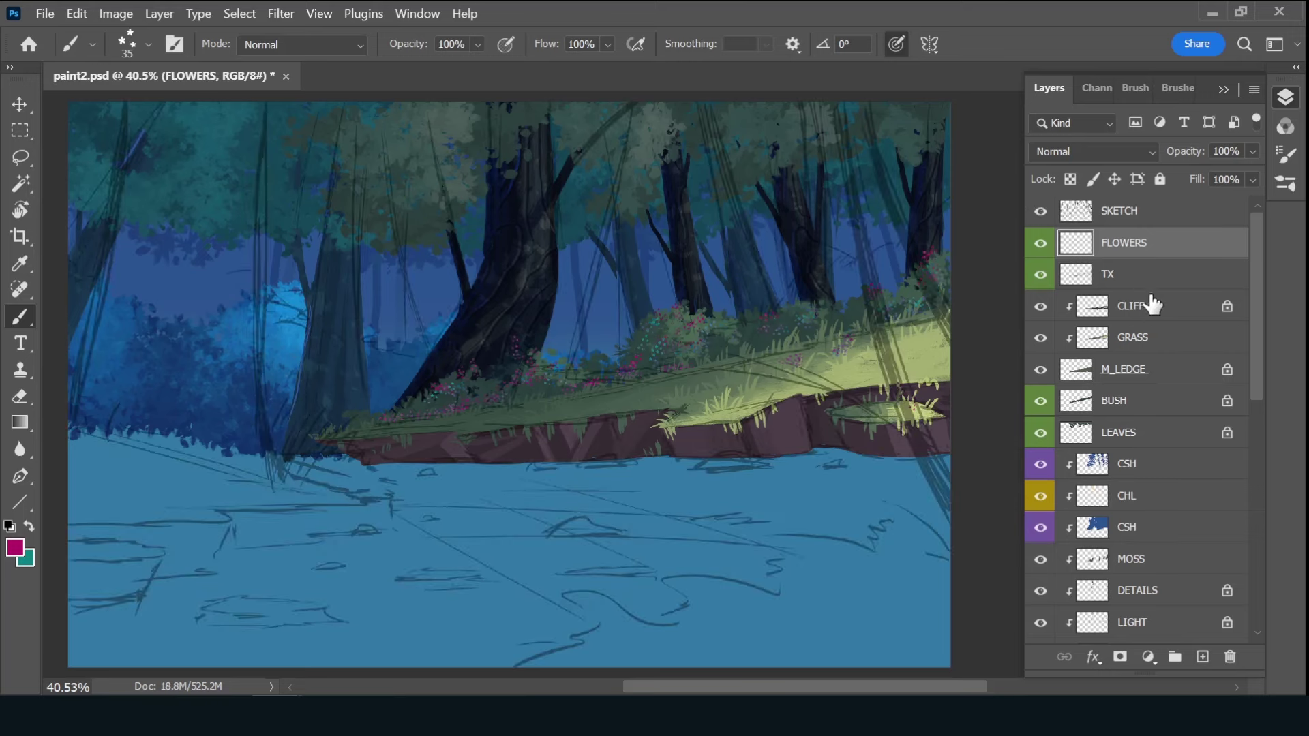
pyautogui.click(1203, 657)
pyautogui.doubleClick(1118, 243)
pyautogui.write('R')
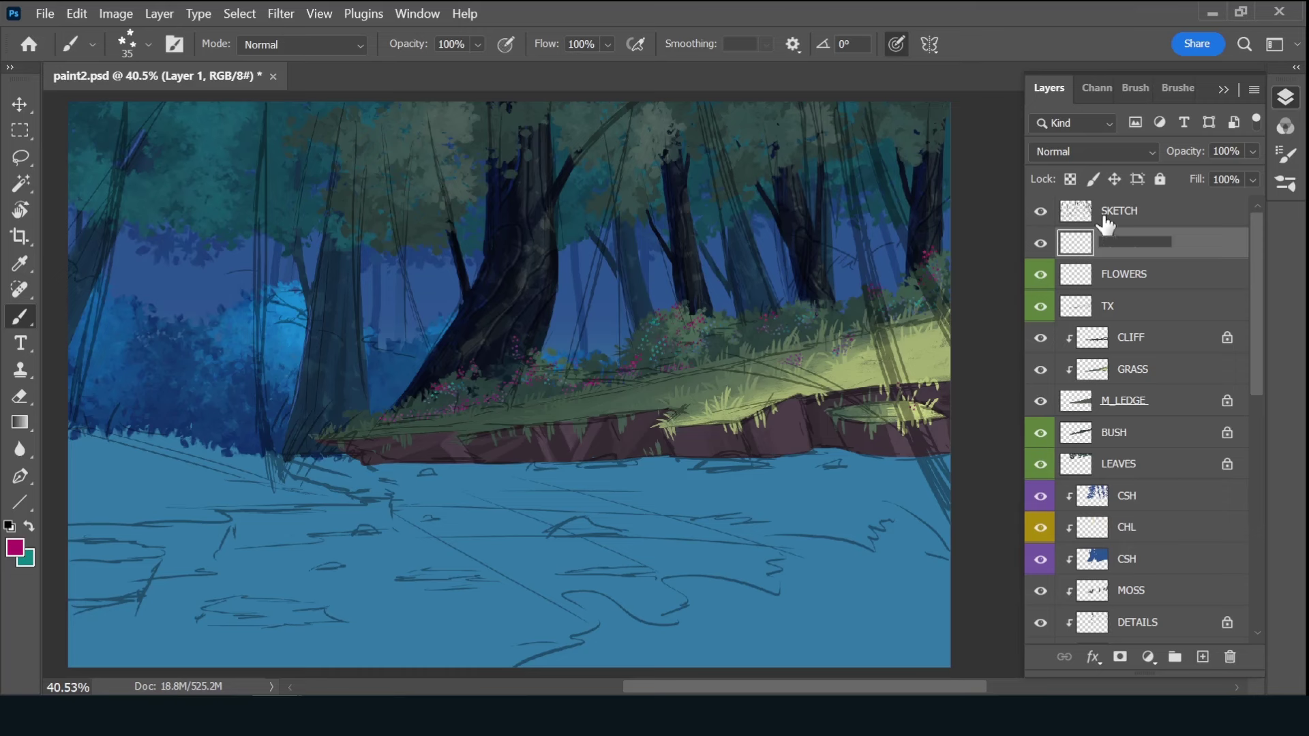
pyautogui.write('ADGE')
# - Name the new layer F_LEDGE and choose a smaller foliage brush
pyautogui.press('Return')
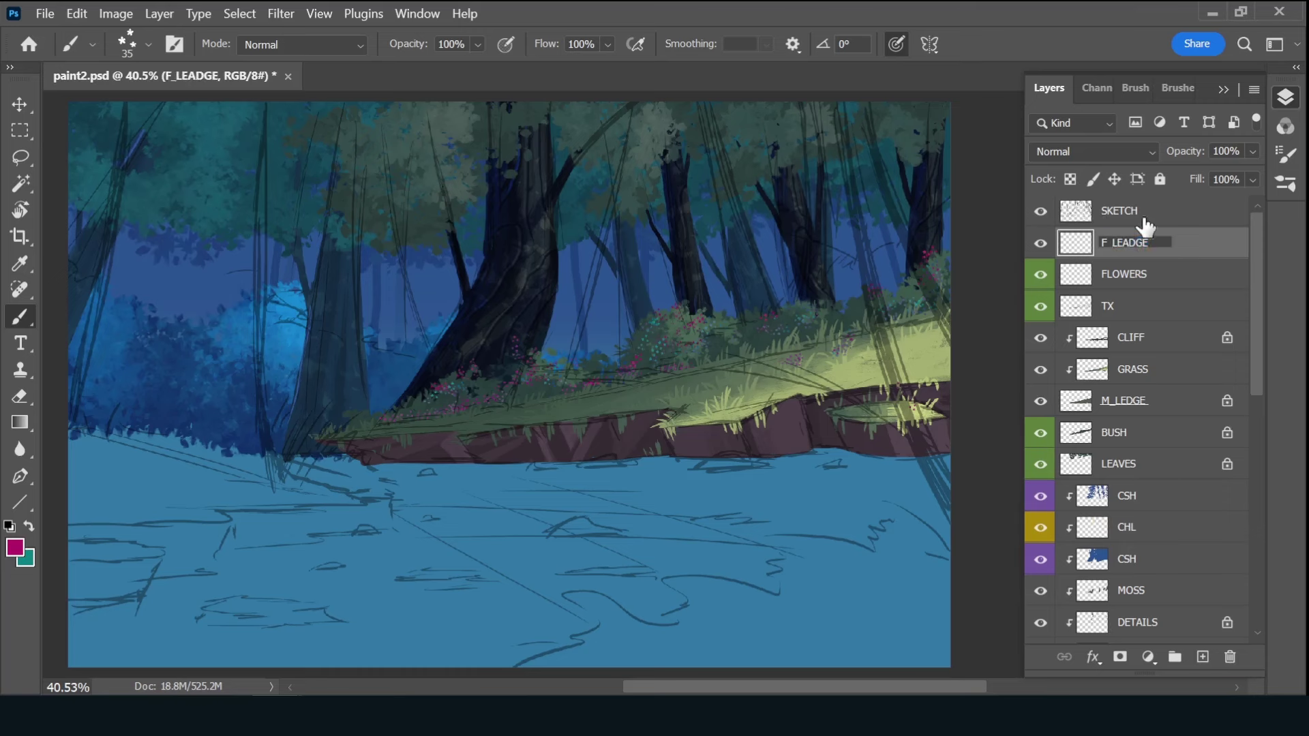
pyautogui.write('DGE')
pyautogui.press('Return')
pyautogui.click(1178, 88)
pyautogui.click(1131, 321)
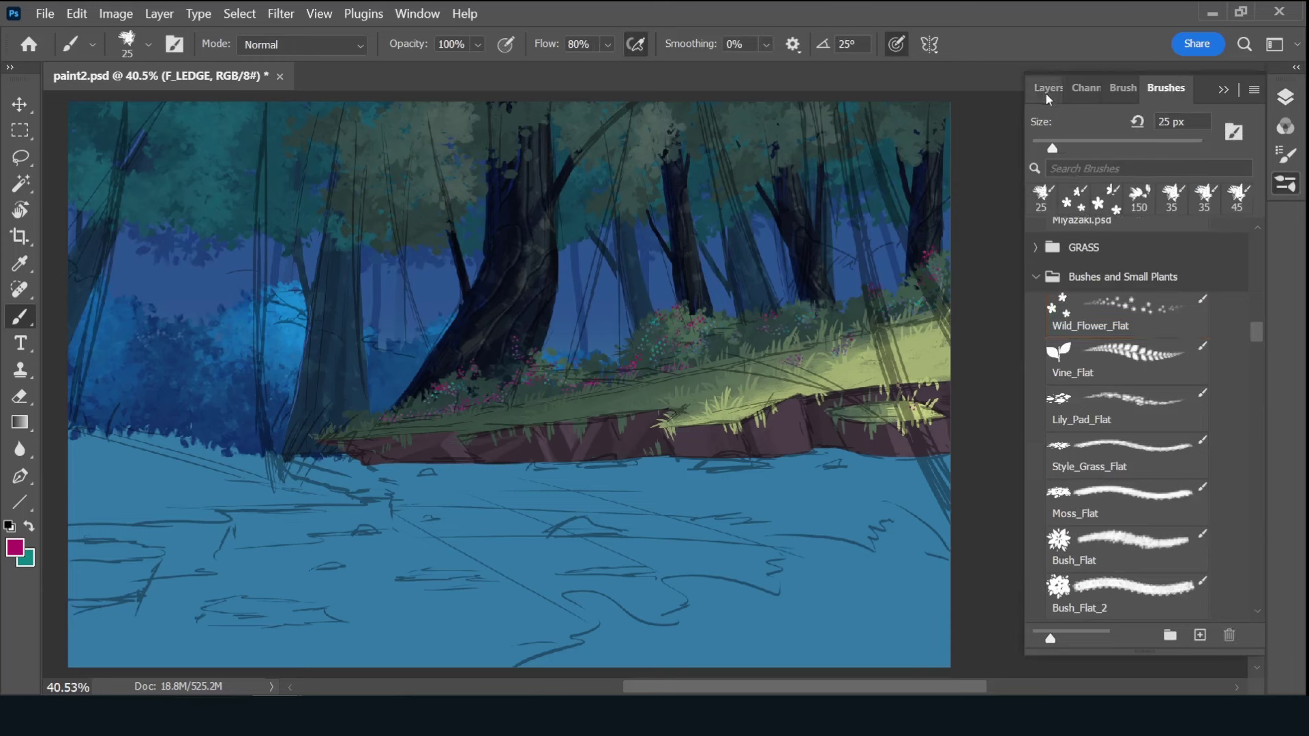
pyautogui.click(1049, 88)
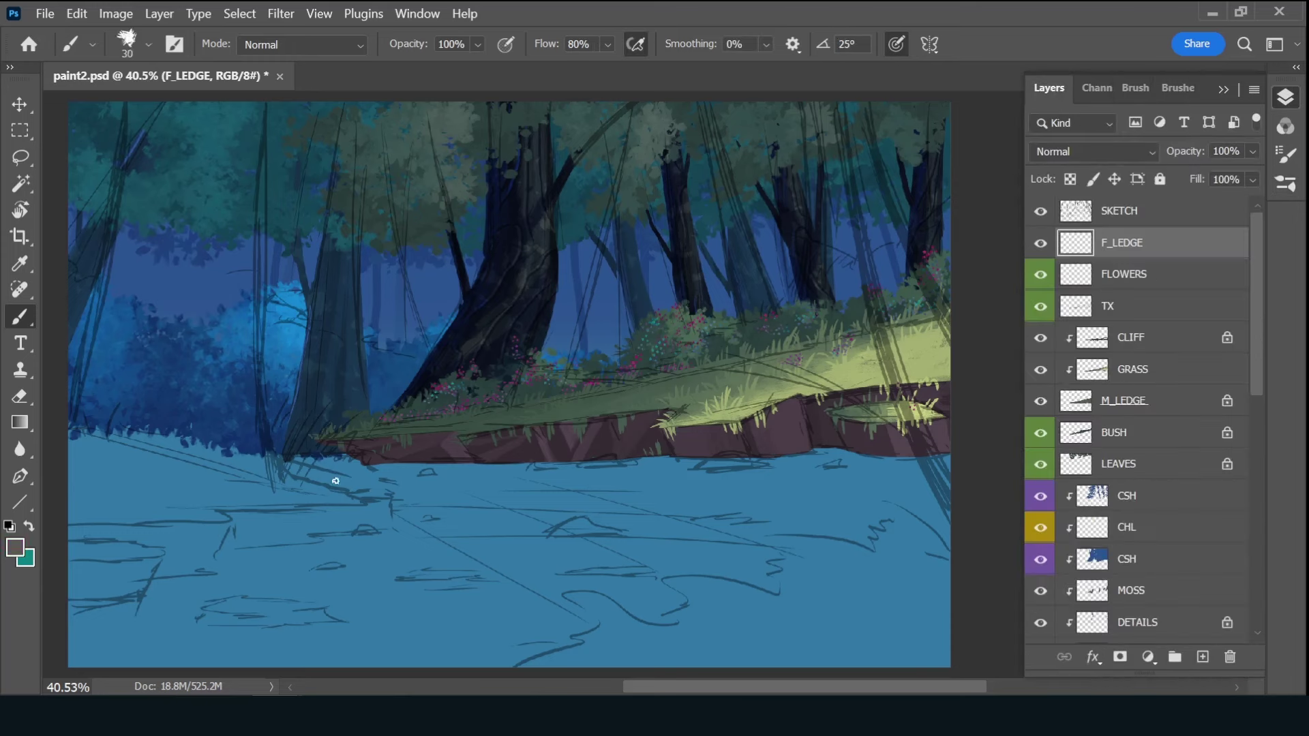
# - Outline the ledge across the lower-left water and fill it with tan using a larger brush
pyautogui.moveTo(114, 403); pyautogui.dragTo(282, 460)
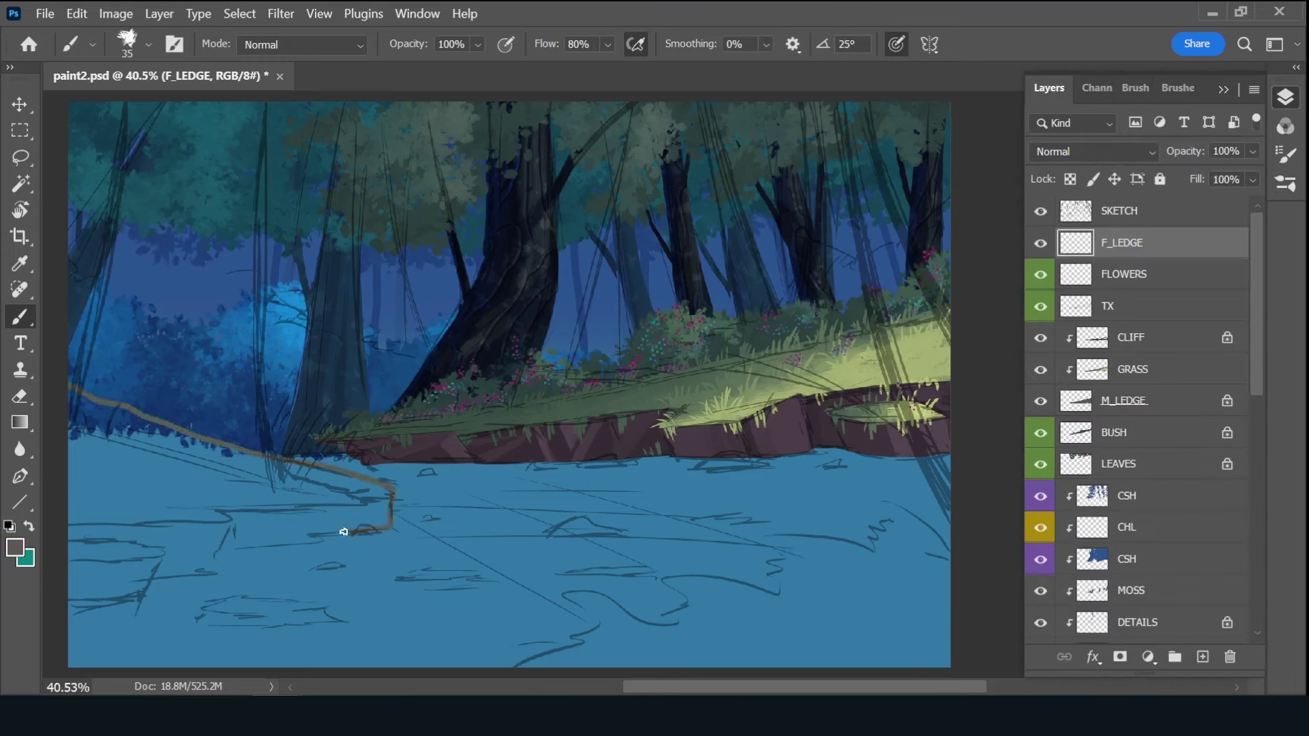
pyautogui.moveTo(343, 532); pyautogui.dragTo(32, 603)
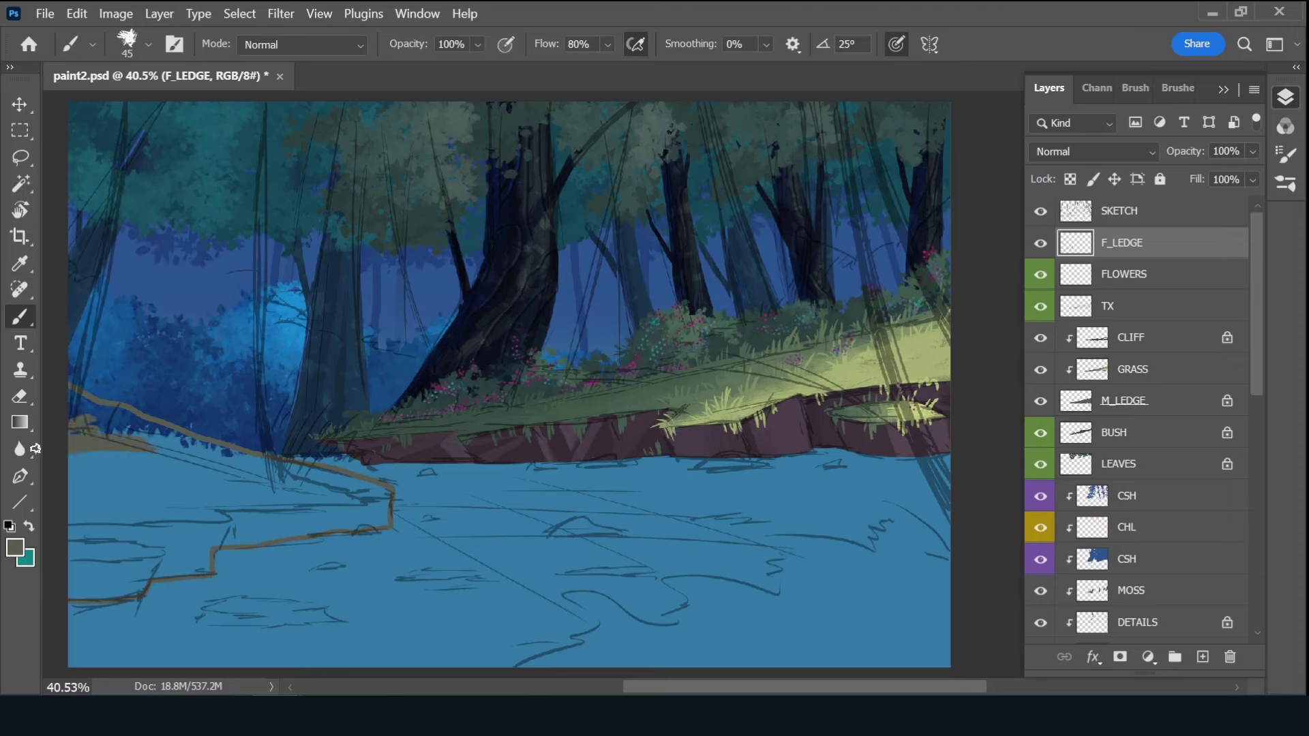
pyautogui.press(']')
pyautogui.press(']')
pyautogui.moveTo(109, 438)
pyautogui.mouseDown()
pyautogui.moveTo(170, 468)
pyautogui.moveTo(102, 503)
pyautogui.moveTo(146, 532)
pyautogui.moveTo(96, 576)
pyautogui.moveTo(128, 579)
pyautogui.moveTo(125, 549)
pyautogui.moveTo(137, 570)
pyautogui.moveTo(280, 529)
pyautogui.moveTo(317, 502)
pyautogui.moveTo(170, 430)
pyautogui.moveTo(73, 403)
pyautogui.moveTo(278, 479)
pyautogui.moveTo(307, 531)
pyautogui.moveTo(368, 529)
pyautogui.moveTo(257, 461)
pyautogui.moveTo(386, 503)
pyautogui.mouseUp()
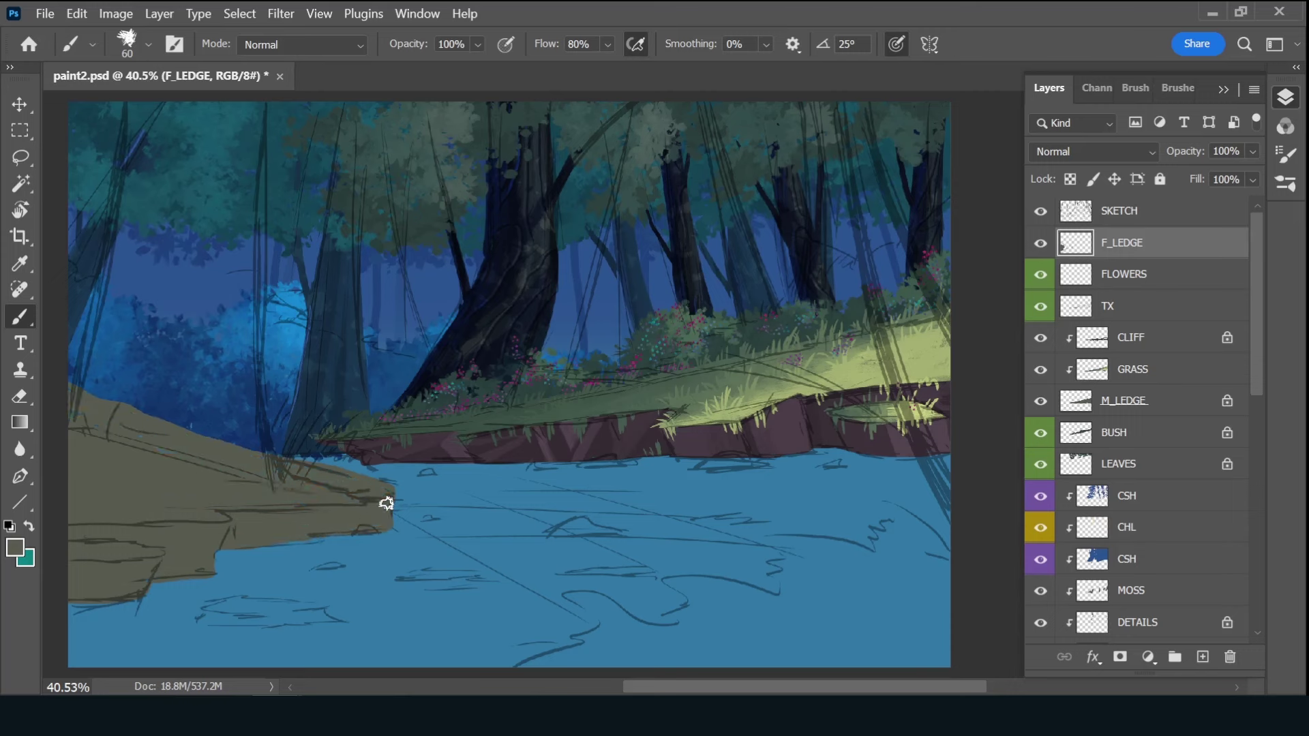
# - Add a violet-labelled CSH layer above CLIFF
pyautogui.keyDown('alt'); pyautogui.click(1149, 349); pyautogui.keyUp('alt')
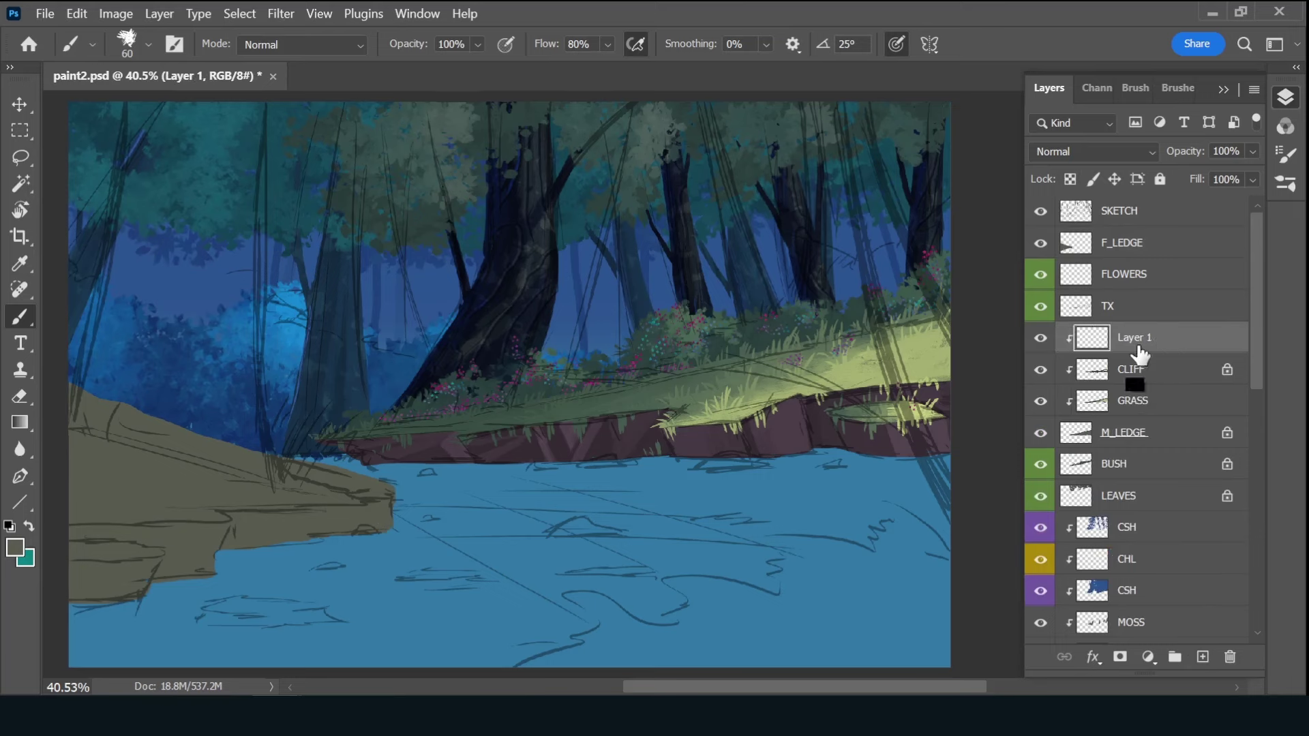
pyautogui.doubleClick(1119, 338)
pyautogui.write('CSH')
pyautogui.rightClick(1041, 337)
pyautogui.click(1067, 603)
# - Set CSH to Multiply and paint blue shading over the ledge and cliff with a large leafy brush
pyautogui.click(1177, 88)
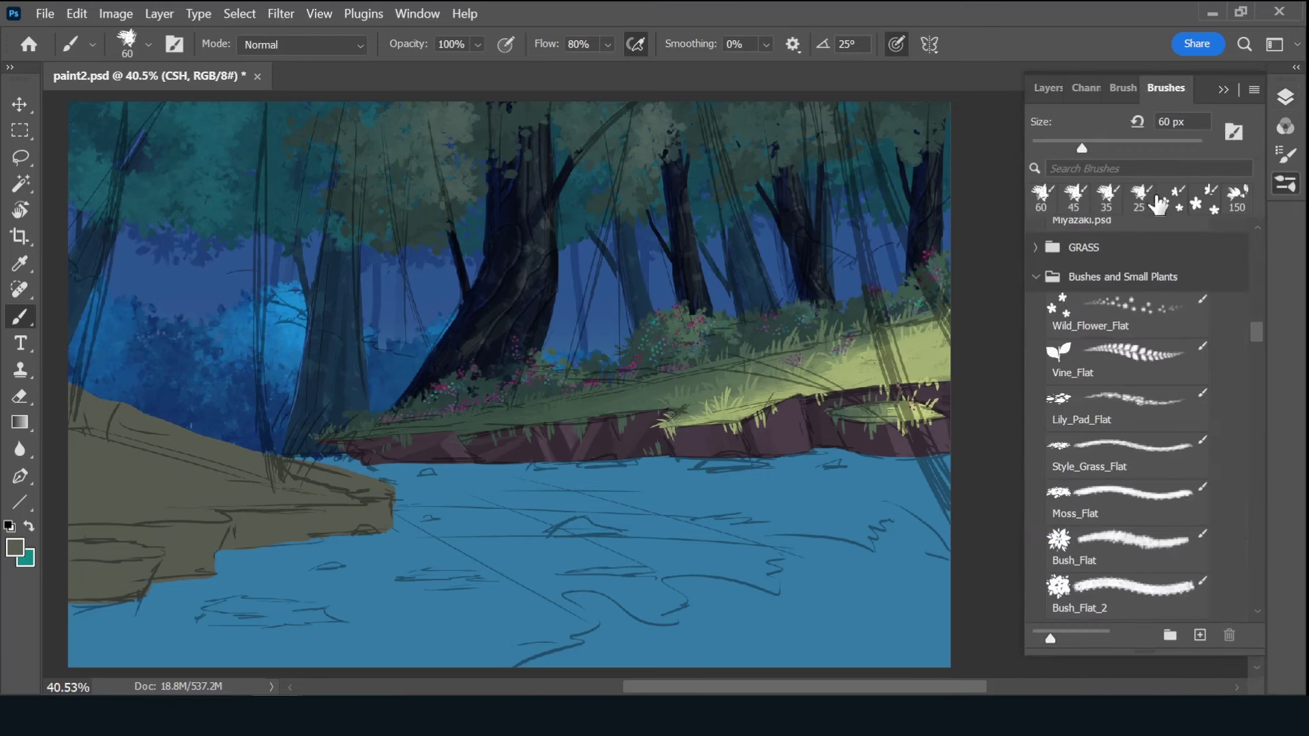
pyautogui.click(1125, 382)
pyautogui.click(1049, 88)
pyautogui.keyDown('alt'); pyautogui.click(675, 244); pyautogui.keyUp('alt')
pyautogui.click(1093, 151)
pyautogui.click(1061, 210)
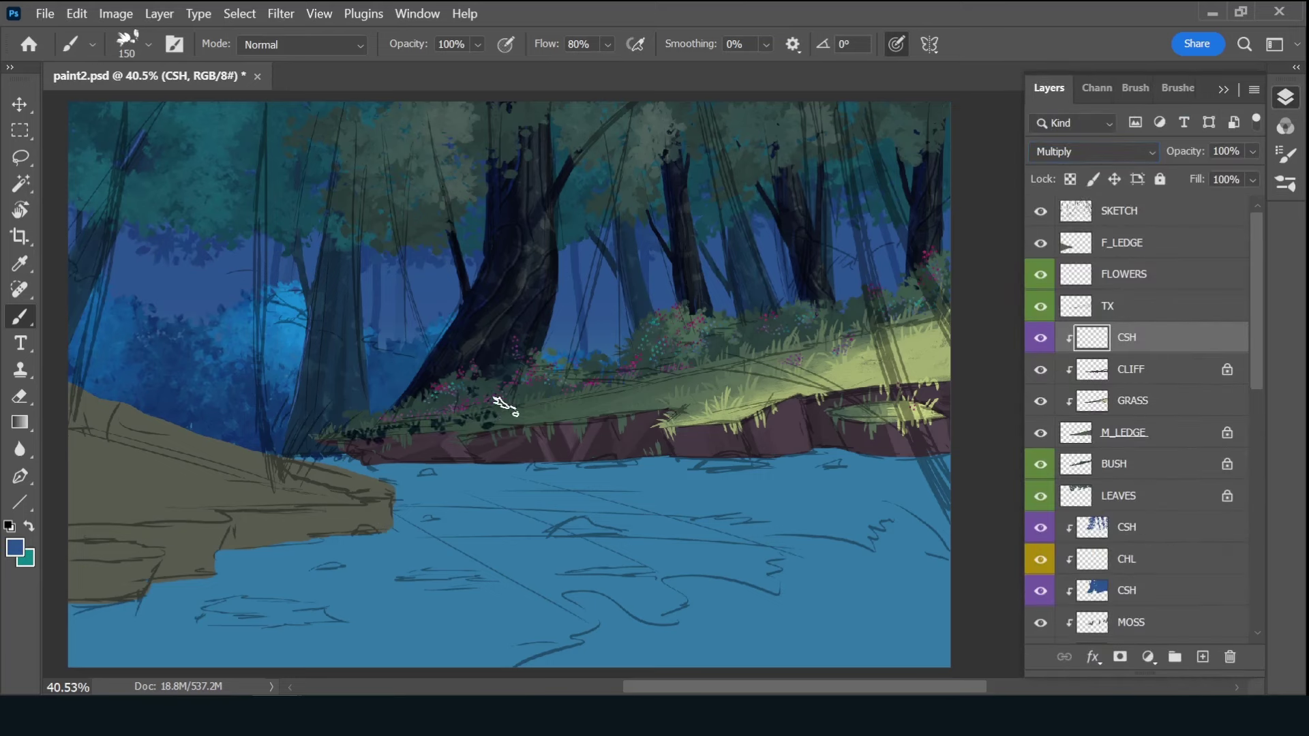
pyautogui.press(']')
pyautogui.press(']')
pyautogui.press(']')
pyautogui.moveTo(622, 395); pyautogui.dragTo(1101, 408)
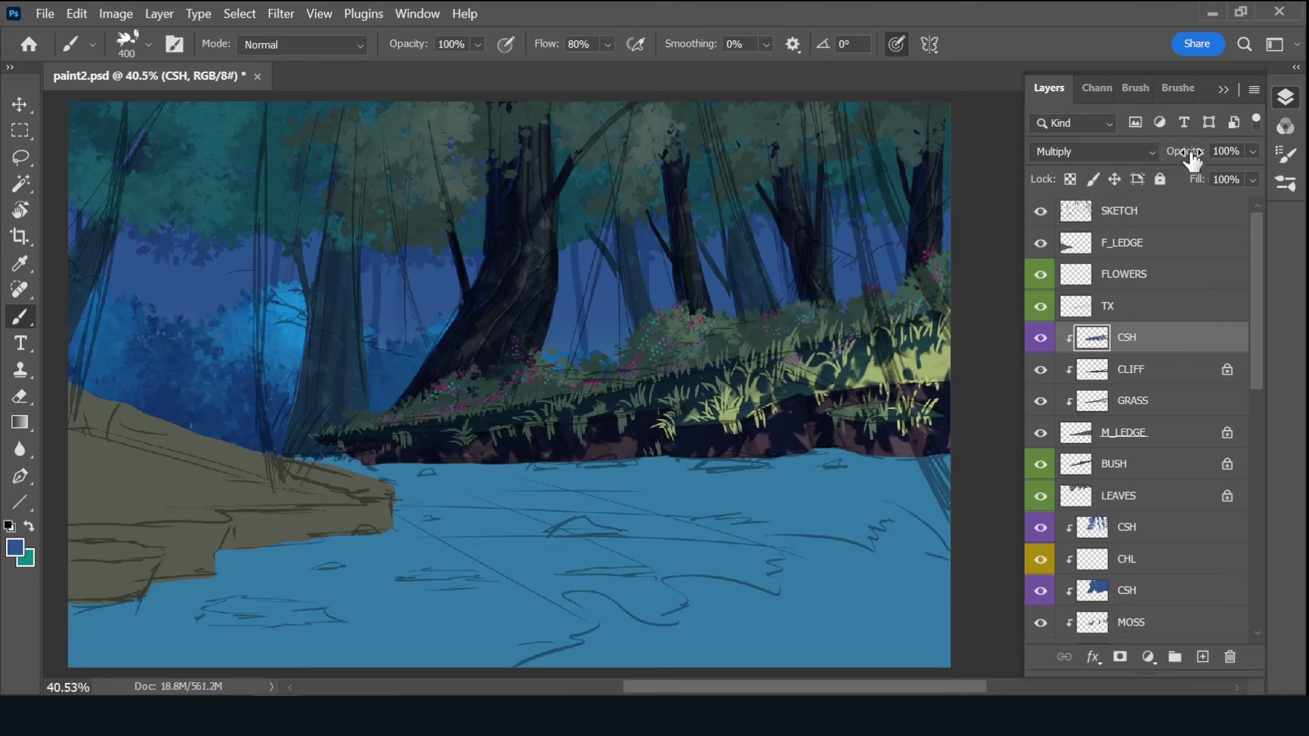
# - Lower CSH opacity to 64% and clip duplicate shading copies above TX and FLOWERS
pyautogui.moveTo(1200, 151); pyautogui.dragTo(1175, 157)
pyautogui.hotkey('ctrl', 'j')
pyautogui.moveTo(1159, 338); pyautogui.dragTo(1177, 283)
pyautogui.keyDown('alt'); pyautogui.click(1160, 317); pyautogui.keyUp('alt')
pyautogui.hotkey('ctrl', 'j')
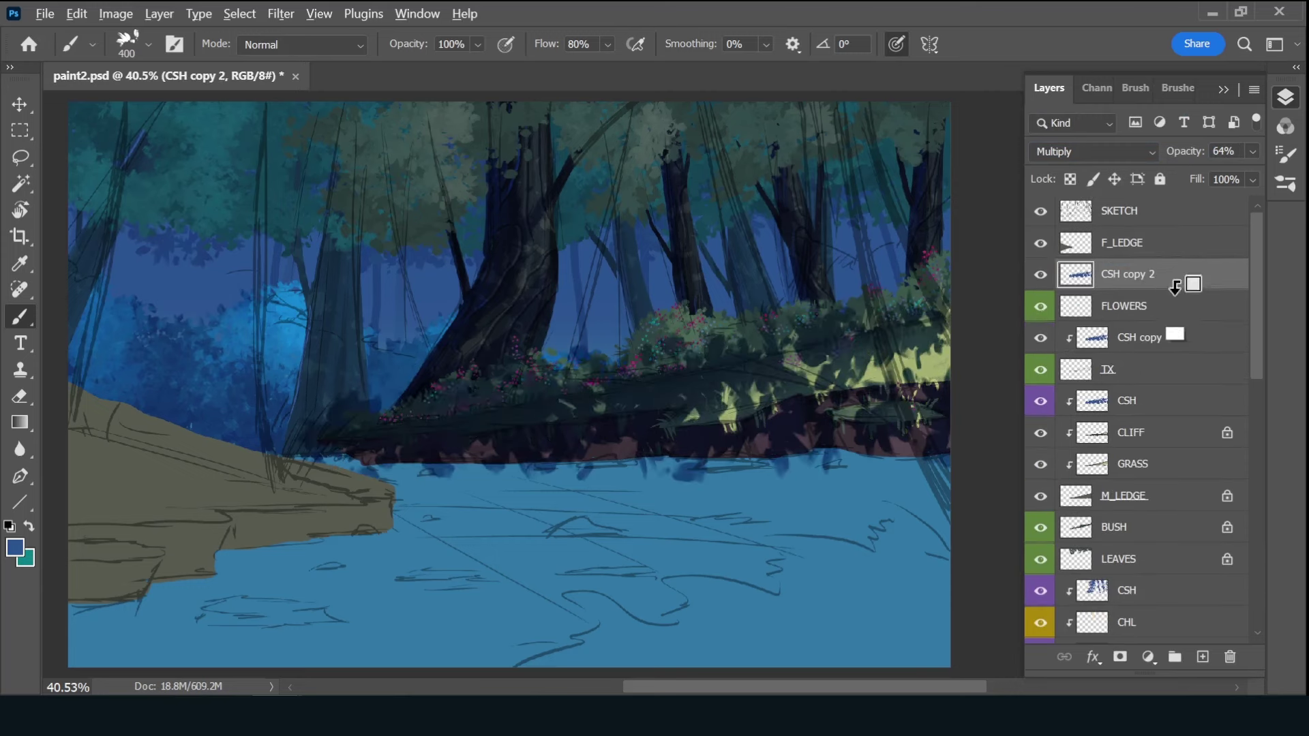
pyautogui.keyDown('alt'); pyautogui.click(1175, 289); pyautogui.keyUp('alt')
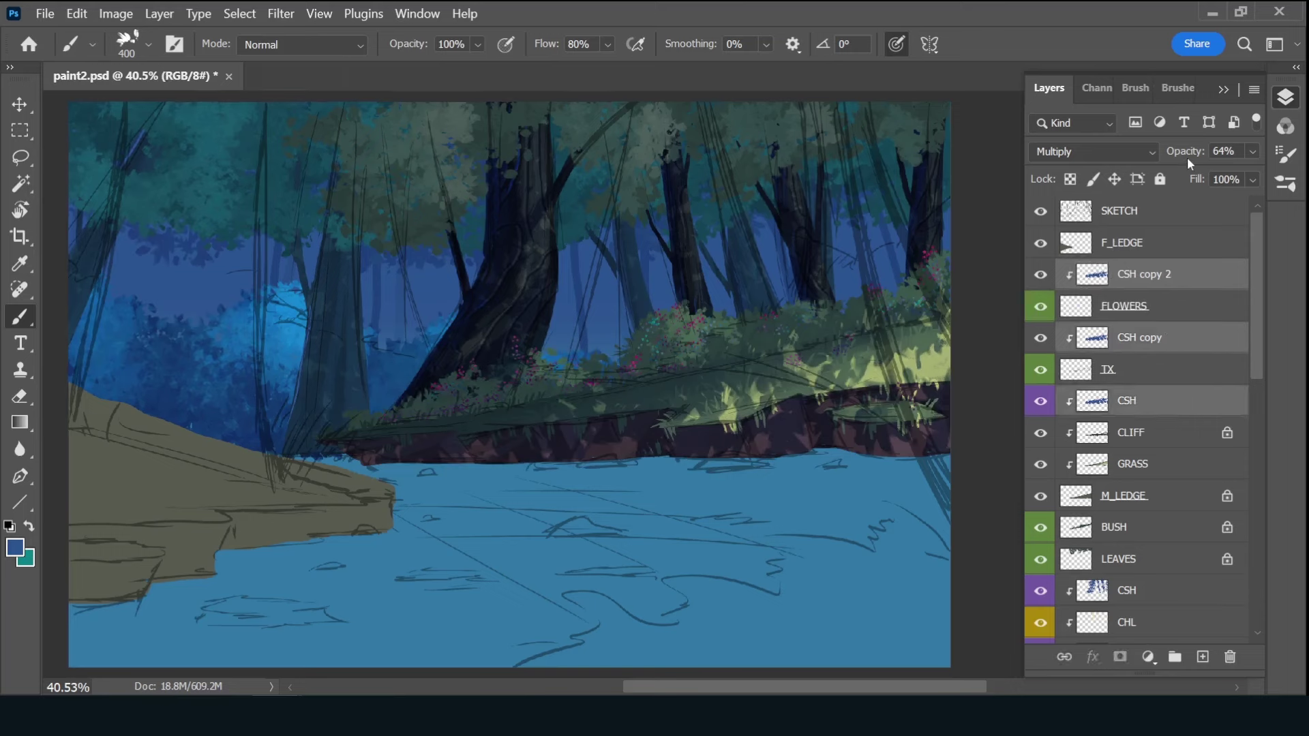
pyautogui.moveTo(1188, 152); pyautogui.dragTo(1170, 151)
# - Make F_LEDGE the active layer and switch to a smaller brush preset
pyautogui.click(1159, 246)
pyautogui.click(1178, 88)
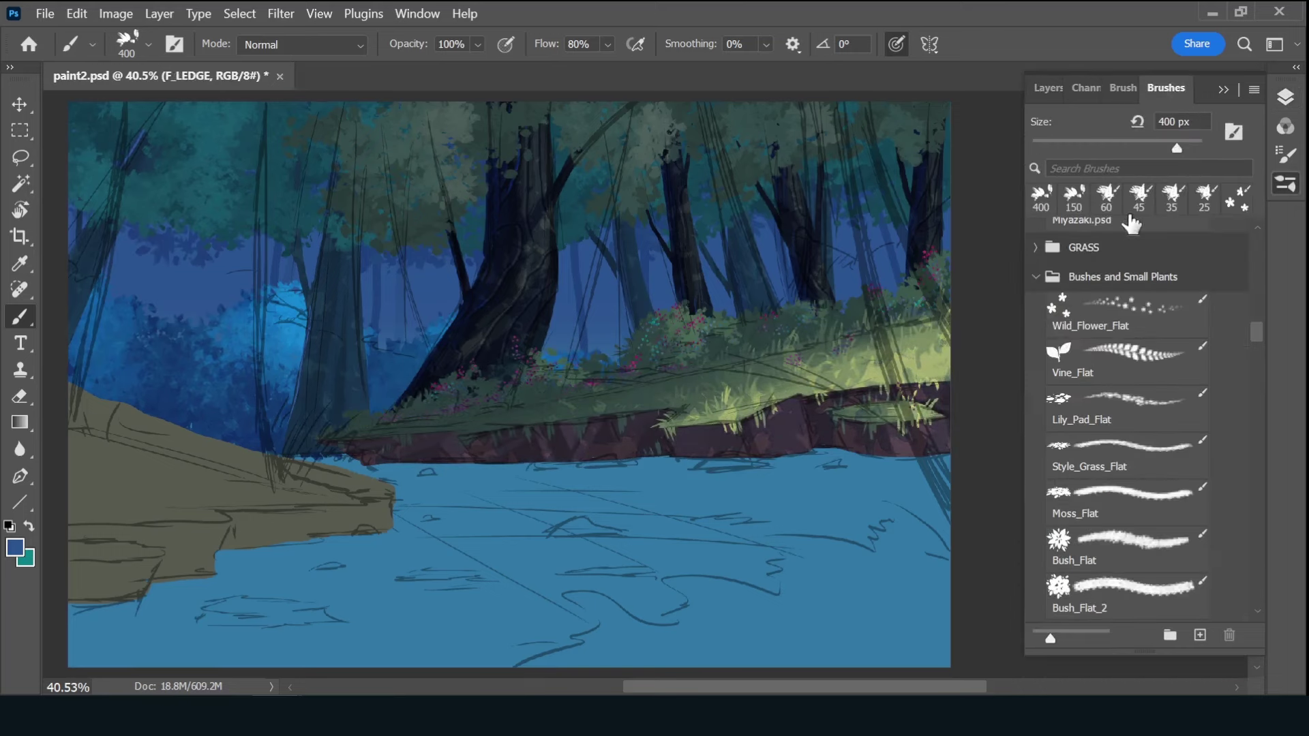
pyautogui.click(1126, 205)
pyautogui.click(1047, 89)
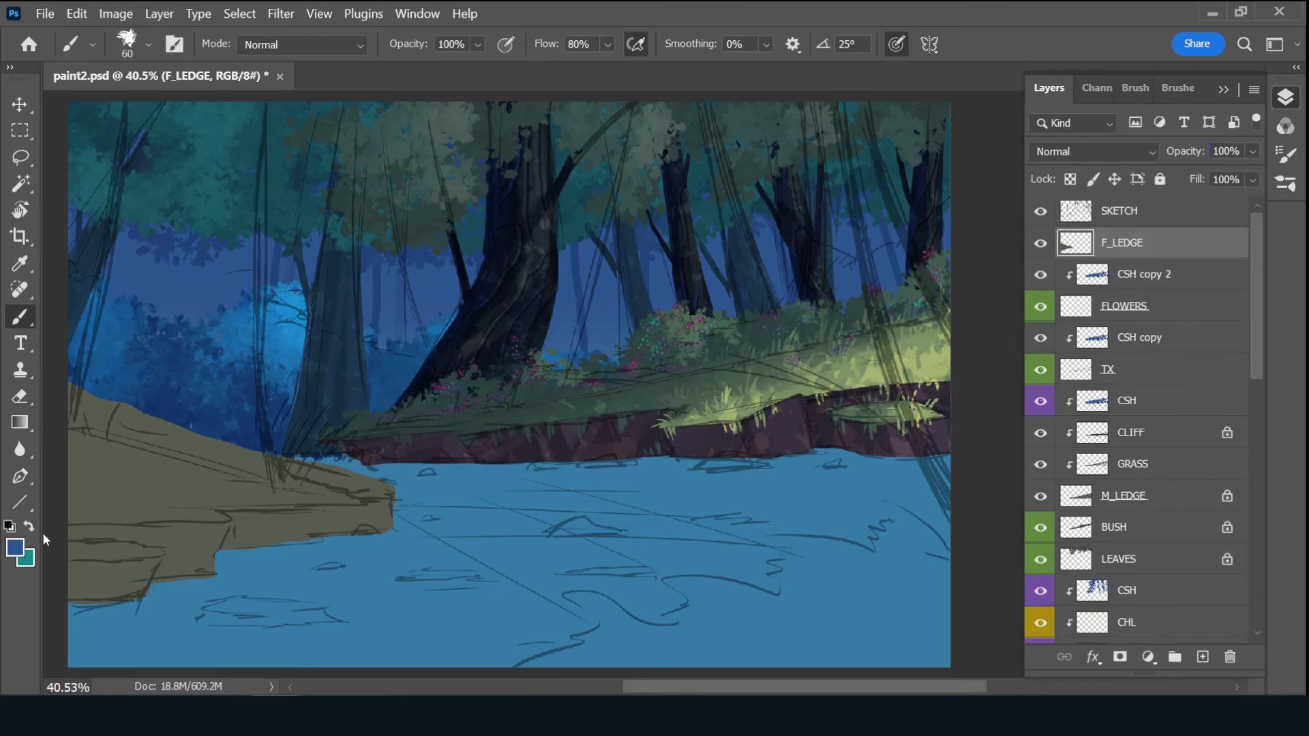
# - Fill the foreground ledge with dark green
pyautogui.click(15, 548)
pyautogui.click(809, 295)
pyautogui.click(1152, 91)
pyautogui.hotkey('alt', 'shift', 'BackSpace')
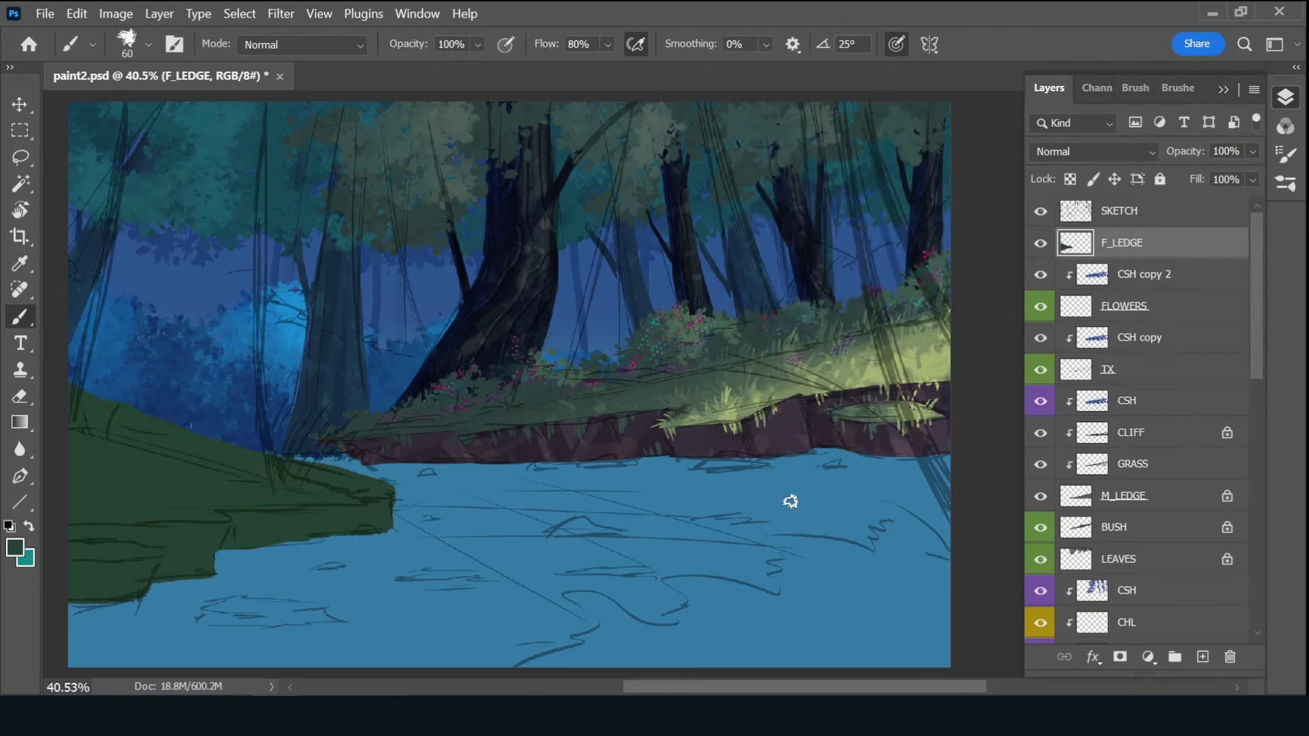
# - Add a new layer named CLIFF clipped to F_LEDGE
pyautogui.hotkey('ctrl', 'shift', 'alt', 'n')
pyautogui.hotkey('ctrl', 'alt', 'g')
pyautogui.write('CLIFF')
pyautogui.press('Return')
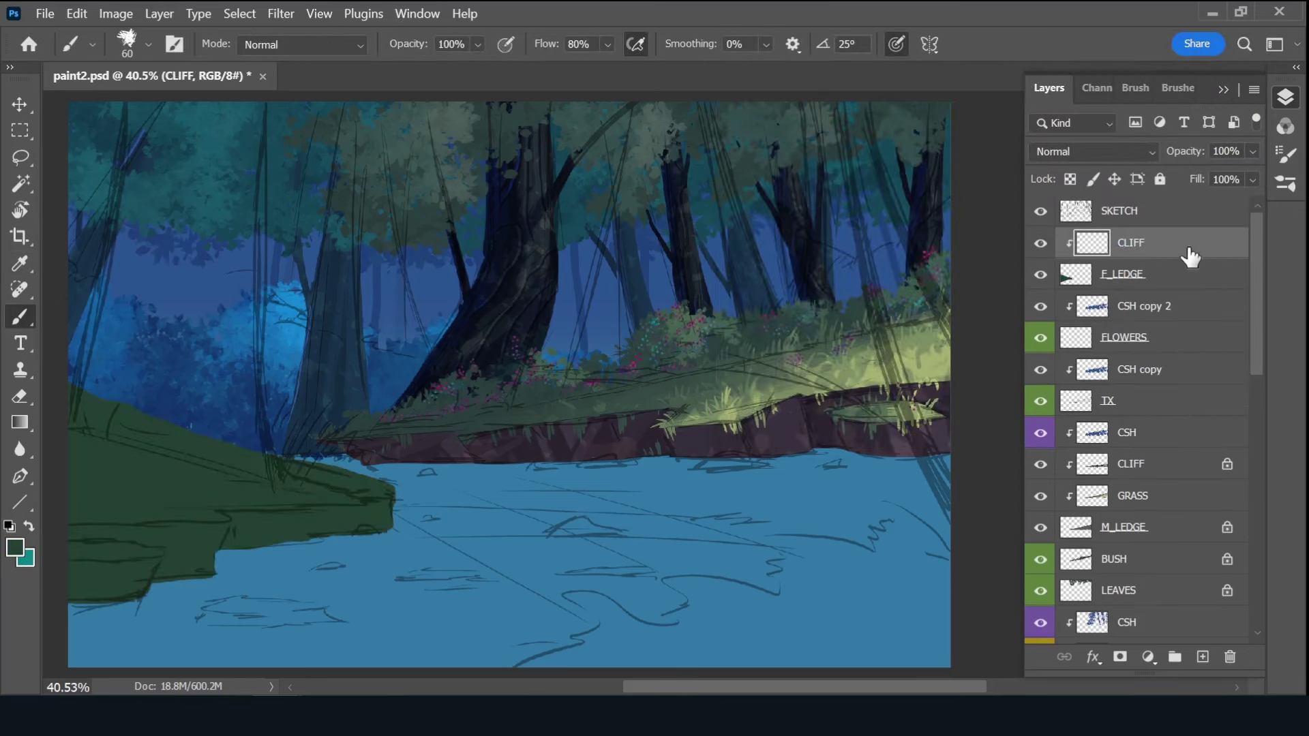
# - Paint a dark maroon cliff face along and under the ledge rim
pyautogui.press('[')
pyautogui.press('[')
pyautogui.moveTo(69, 535)
pyautogui.mouseDown()
pyautogui.moveTo(145, 536)
pyautogui.moveTo(213, 591)
pyautogui.moveTo(239, 529)
pyautogui.moveTo(141, 528)
pyautogui.mouseUp()
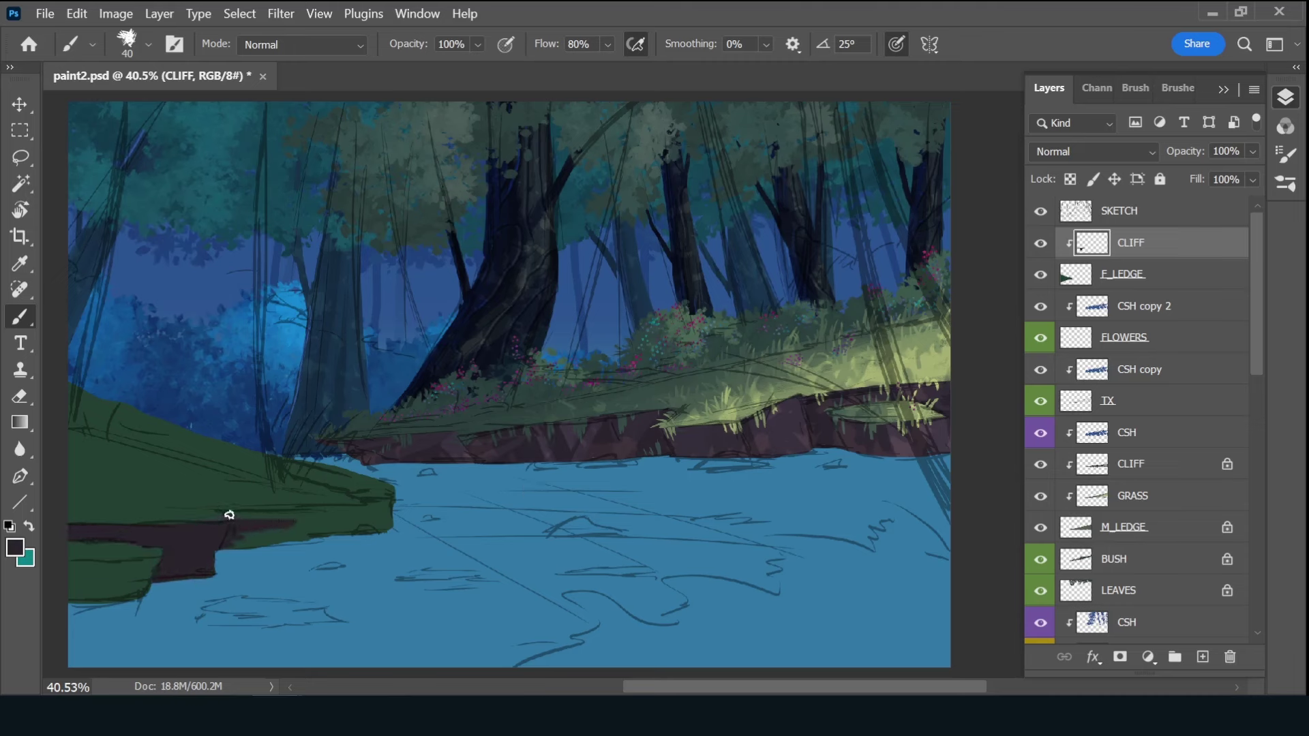
pyautogui.moveTo(229, 515); pyautogui.dragTo(377, 511)
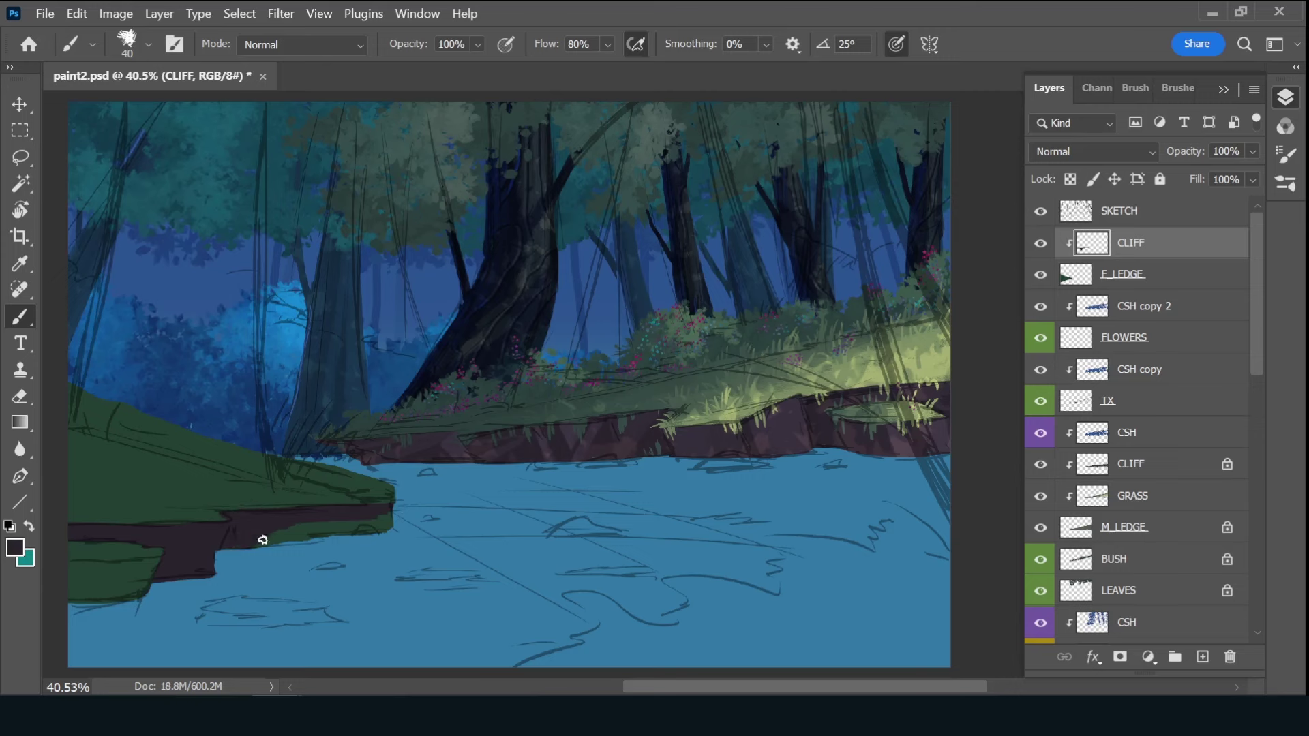
pyautogui.moveTo(270, 549); pyautogui.dragTo(412, 508)
pyautogui.moveTo(122, 571)
pyautogui.mouseDown()
pyautogui.moveTo(53, 566)
pyautogui.moveTo(161, 590)
pyautogui.moveTo(125, 564)
pyautogui.mouseUp()
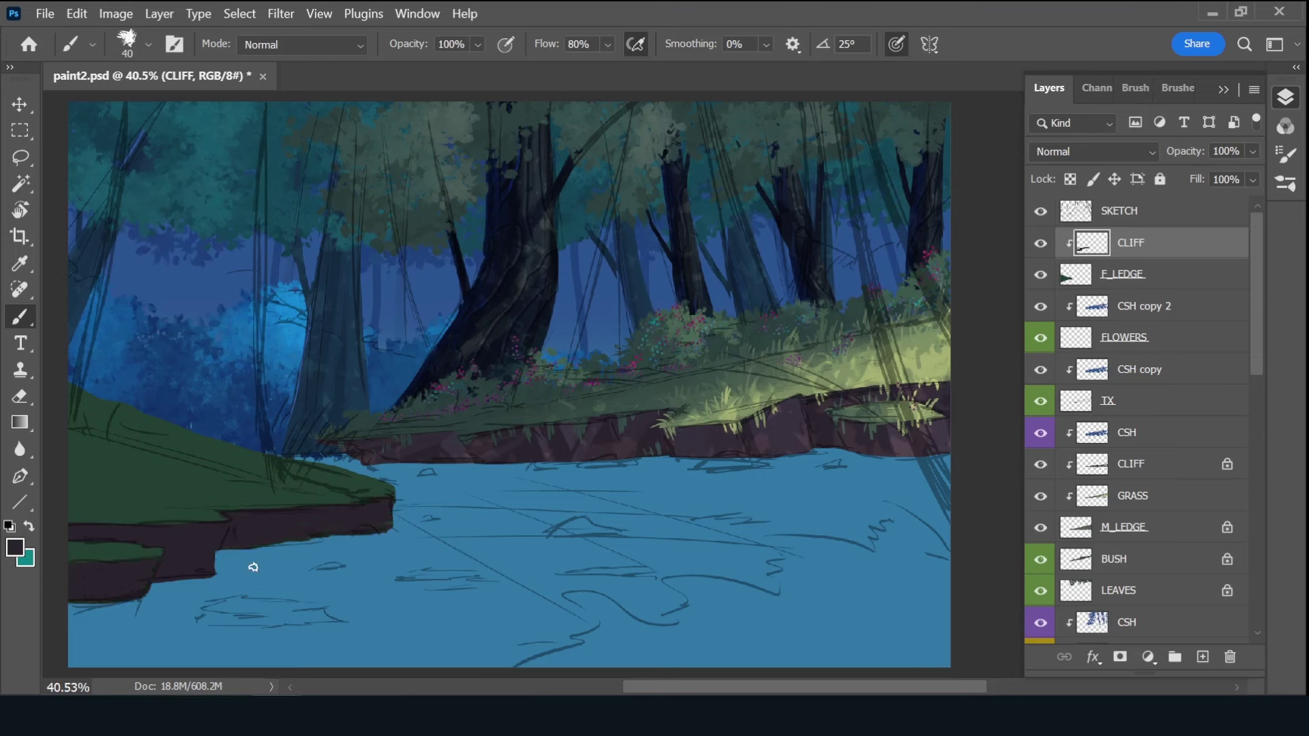
# - Choose the Ink 2 brush from the brush presets
pyautogui.click(1179, 87)
pyautogui.moveTo(1258, 323); pyautogui.dragTo(1259, 284)
pyautogui.click(1128, 327)
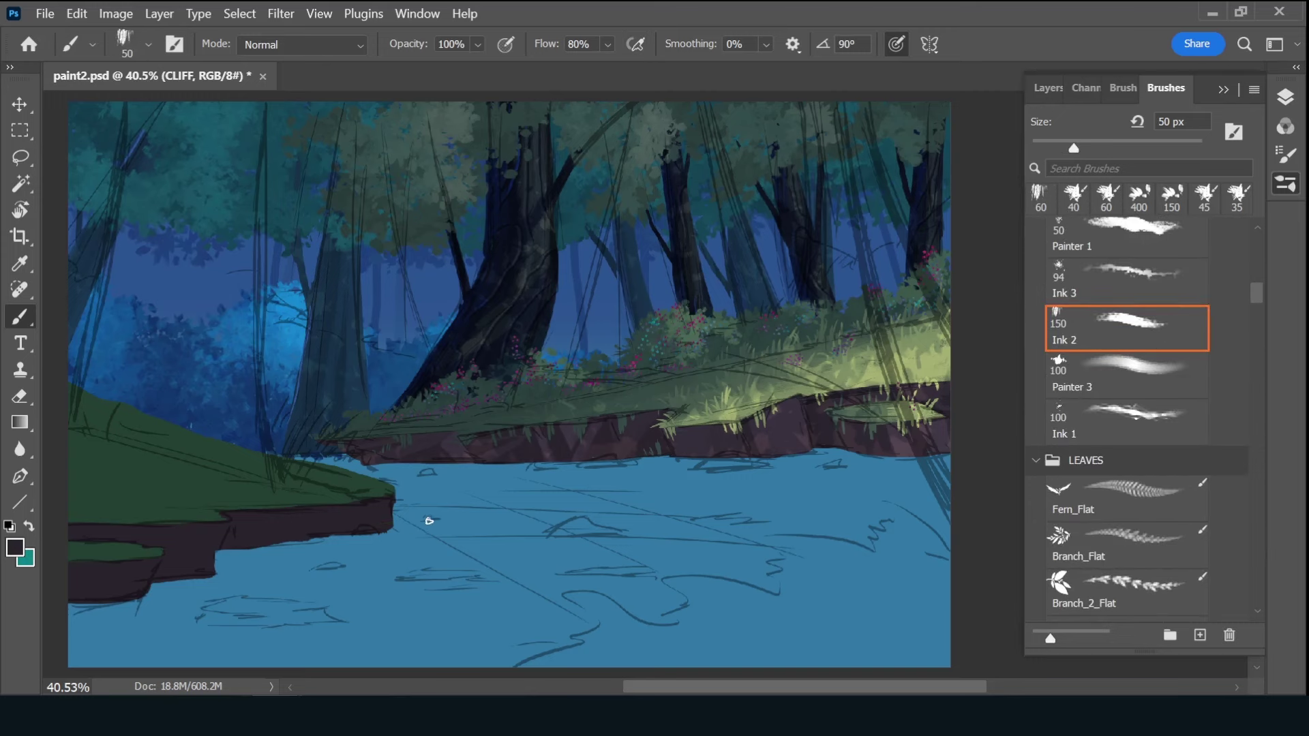
# - Pick a darker purple painting colour with a slightly smaller brush
pyautogui.press('[')
pyautogui.click(15, 546)
pyautogui.click(795, 284)
pyautogui.click(1192, 91)
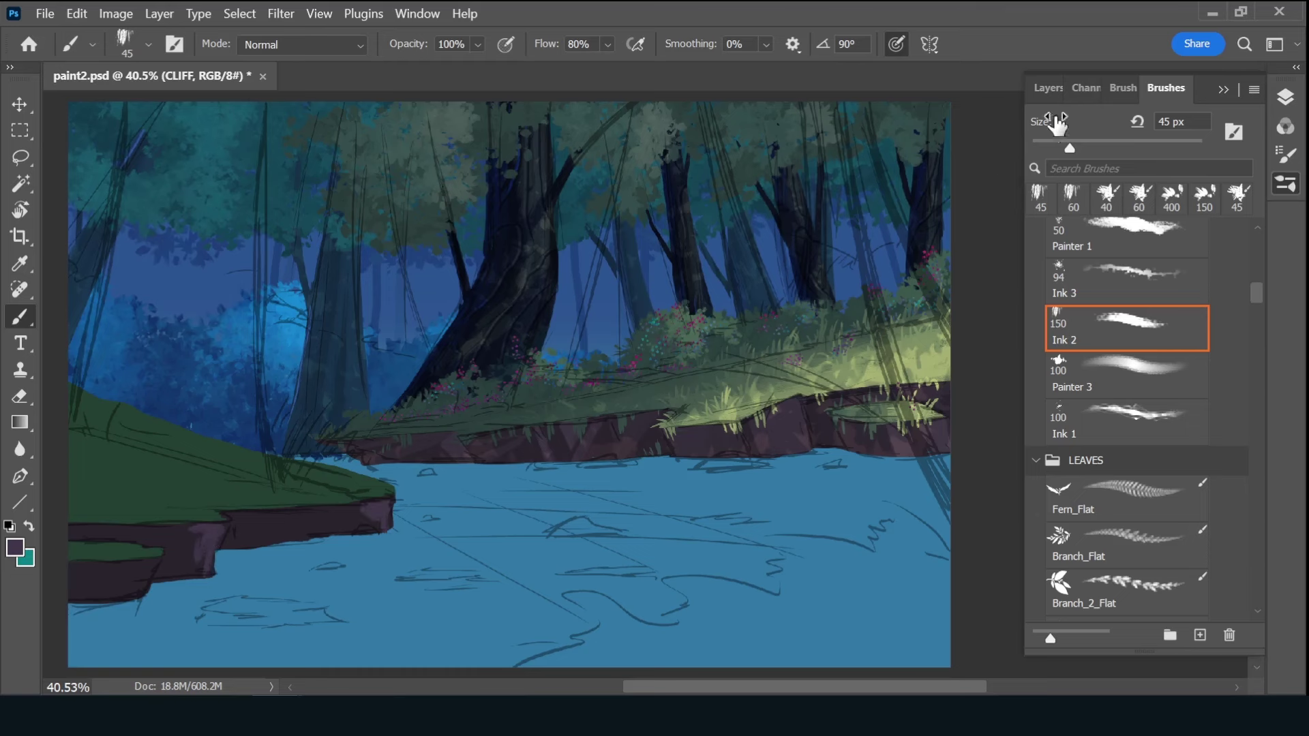
pyautogui.press('F7')
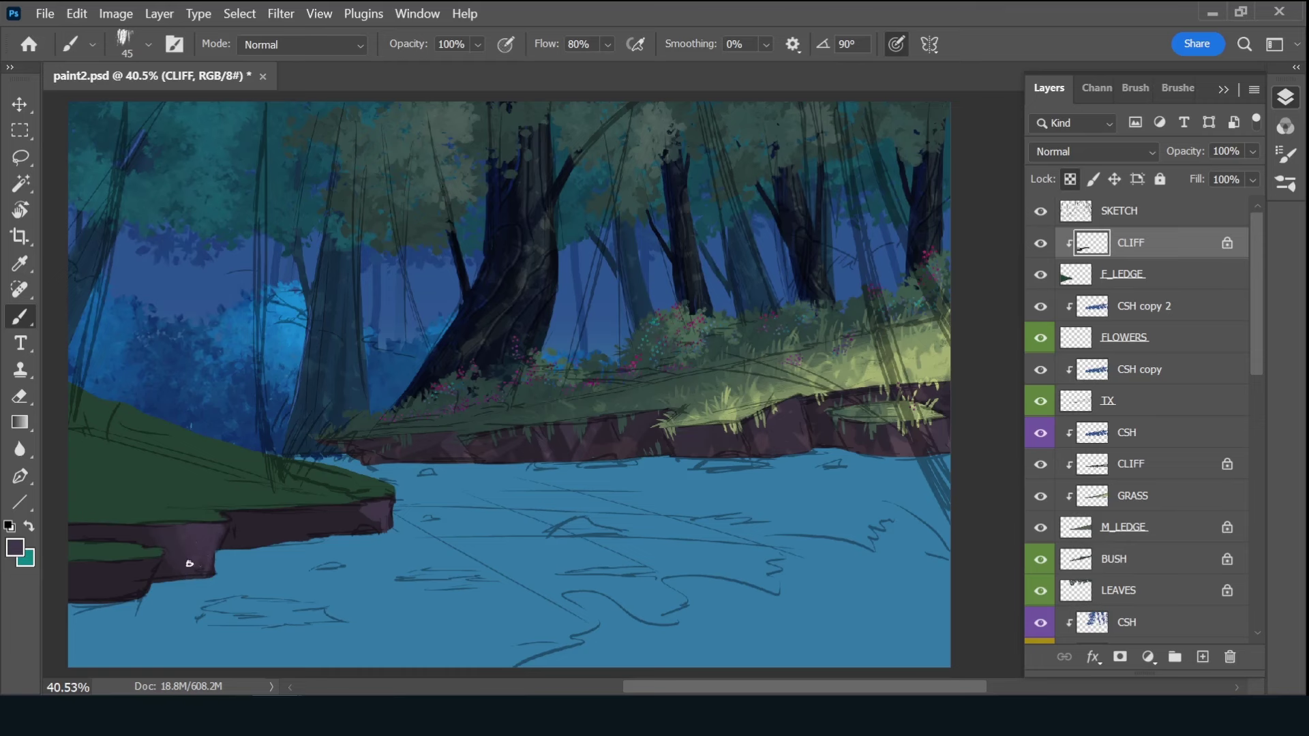
# - Paint angular rock shading along the cliff edge, sampling cliff colours as you go
pyautogui.keyDown('alt'); pyautogui.click(174, 574); pyautogui.keyUp('alt')
pyautogui.keyDown('alt'); pyautogui.click(117, 568); pyautogui.keyUp('alt')
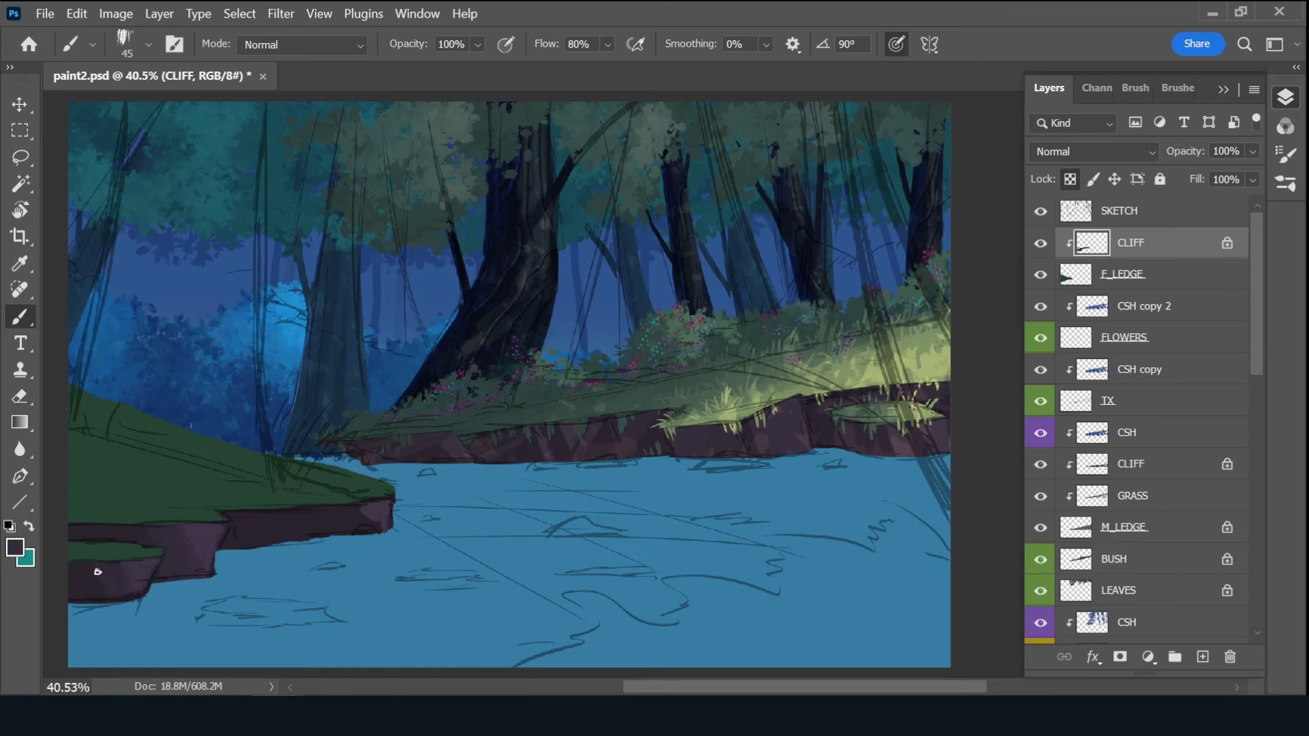
pyautogui.keyDown('alt'); pyautogui.click(375, 512); pyautogui.keyUp('alt')
pyautogui.keyDown('alt'); pyautogui.click(330, 513); pyautogui.keyUp('alt')
pyautogui.keyDown('alt'); pyautogui.click(385, 509); pyautogui.keyUp('alt')
pyautogui.keyDown('alt'); pyautogui.click(389, 510); pyautogui.keyUp('alt')
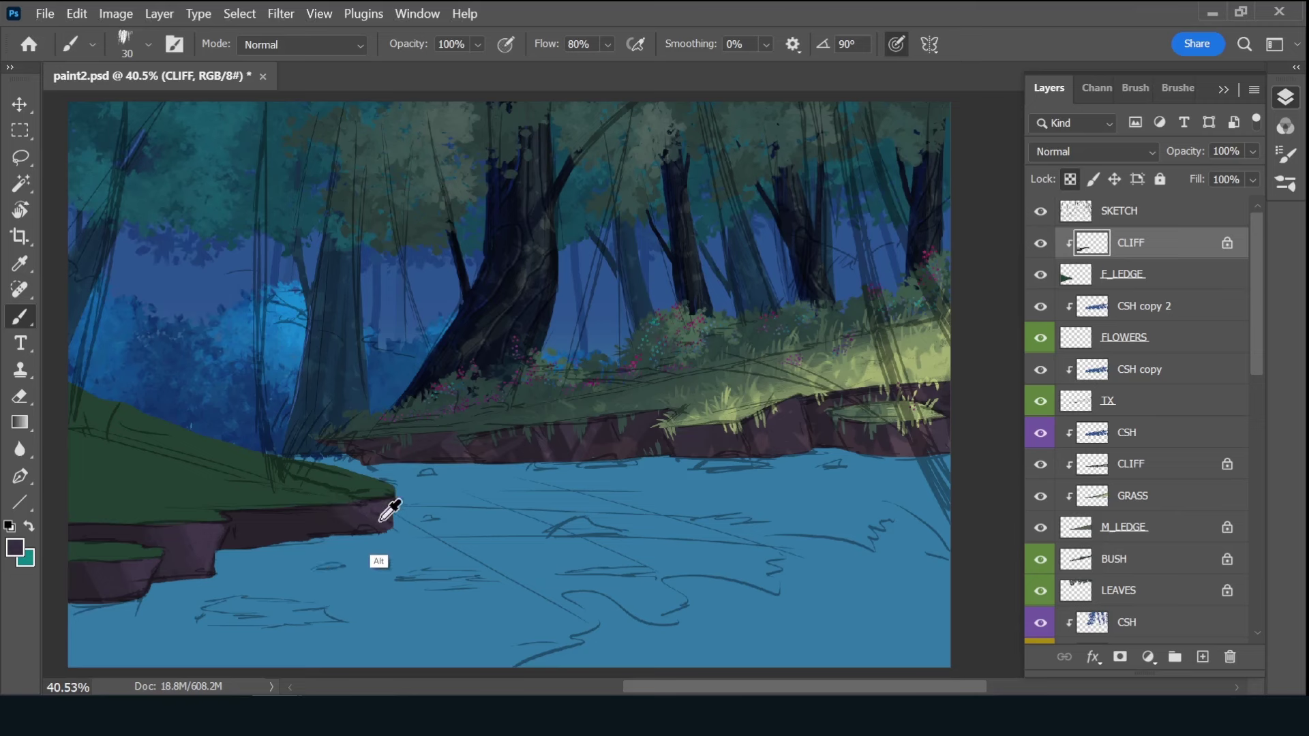
pyautogui.keyDown('alt'); pyautogui.click(304, 515); pyautogui.keyUp('alt')
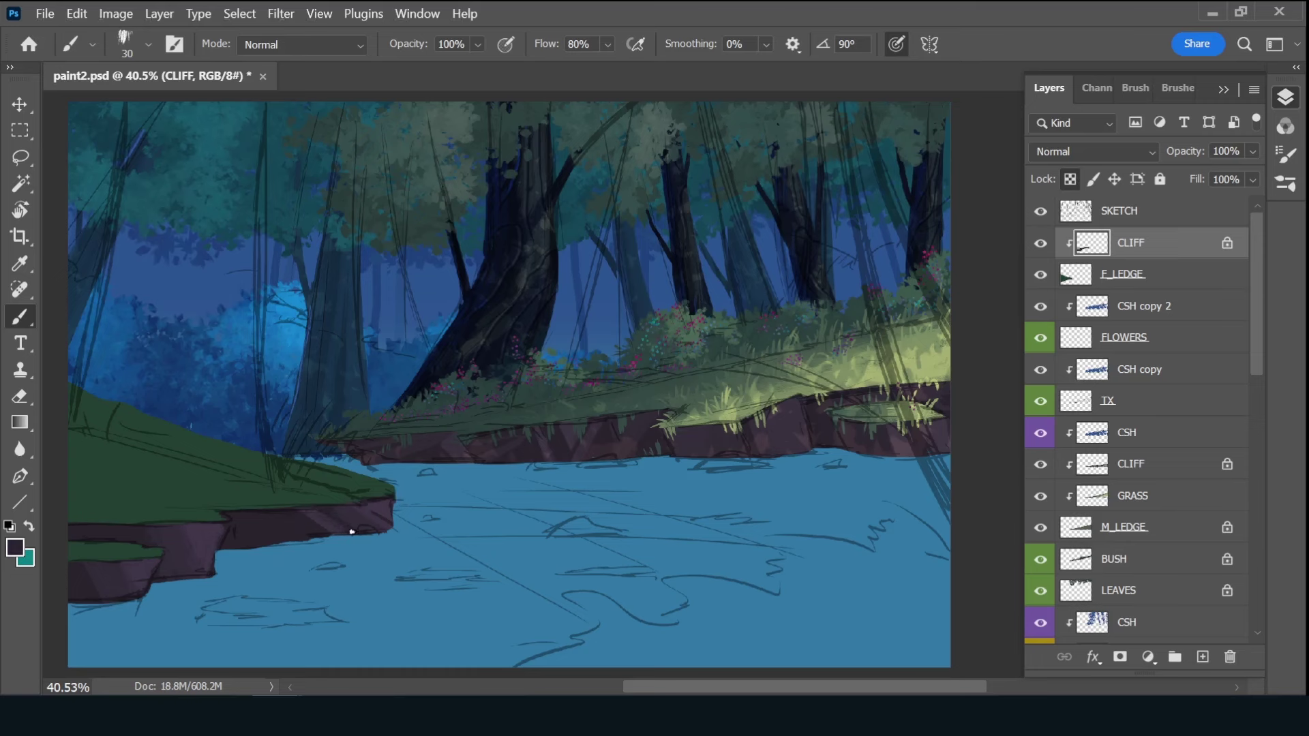
pyautogui.keyDown('alt'); pyautogui.click(347, 516); pyautogui.keyUp('alt')
pyautogui.keyDown('alt'); pyautogui.click(330, 514); pyautogui.keyUp('alt')
pyautogui.keyDown('alt'); pyautogui.click(338, 505); pyautogui.keyUp('alt')
pyautogui.keyDown('alt'); pyautogui.click(323, 519); pyautogui.keyUp('alt')
pyautogui.keyDown('alt'); pyautogui.click(212, 536); pyautogui.keyUp('alt')
# - Refine the dark purple colour, hide the SKETCH layer, and enlarge the brush
pyautogui.click(15, 548)
pyautogui.click(1148, 99)
pyautogui.keyDown('alt'); pyautogui.click(144, 574); pyautogui.keyUp('alt')
pyautogui.click(1040, 211)
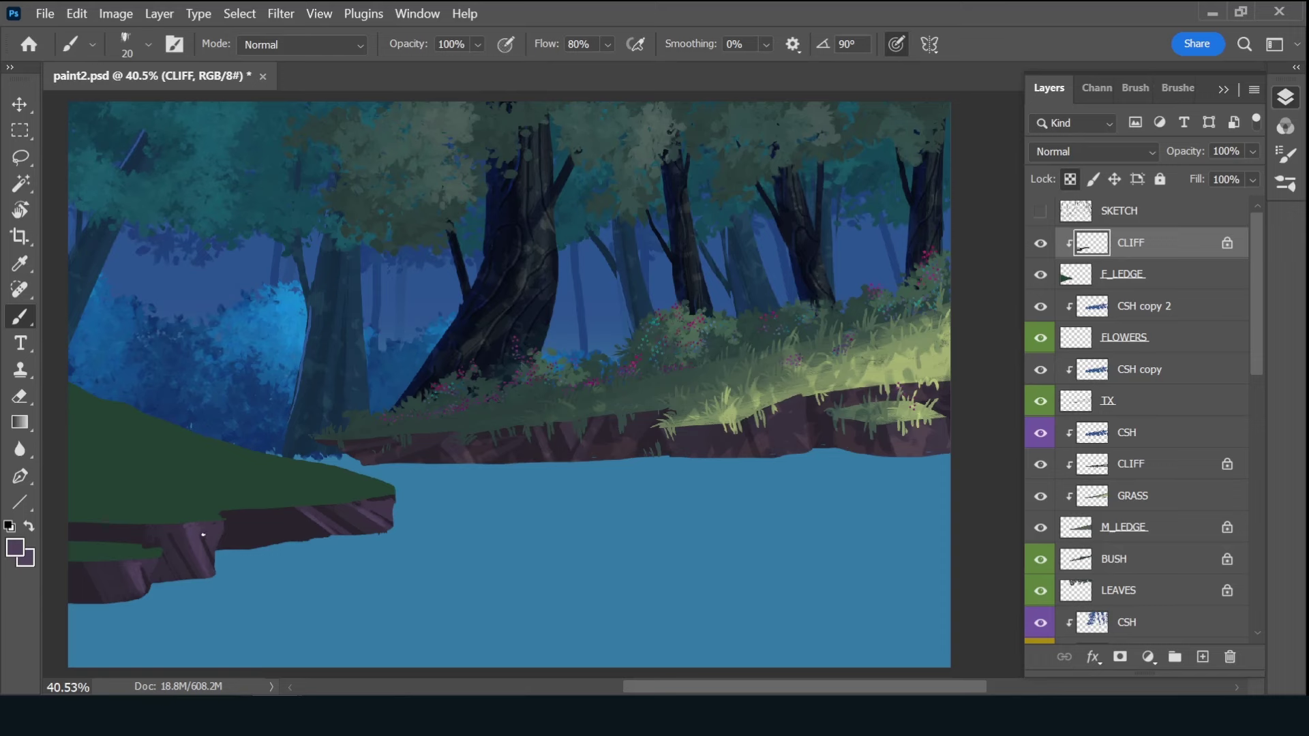
pyautogui.keyDown('alt'); pyautogui.click(225, 522); pyautogui.keyUp('alt')
pyautogui.click(17, 547)
pyautogui.press('Return')
pyautogui.press(']')
pyautogui.press(']')
pyautogui.press(']')
# - Save, then add a clipped layer named GRASS above F_LEDGE
pyautogui.hotkey('ctrl', 's')
pyautogui.hotkey('alt', '[')
pyautogui.click(1202, 656)
pyautogui.doubleClick(1174, 274)
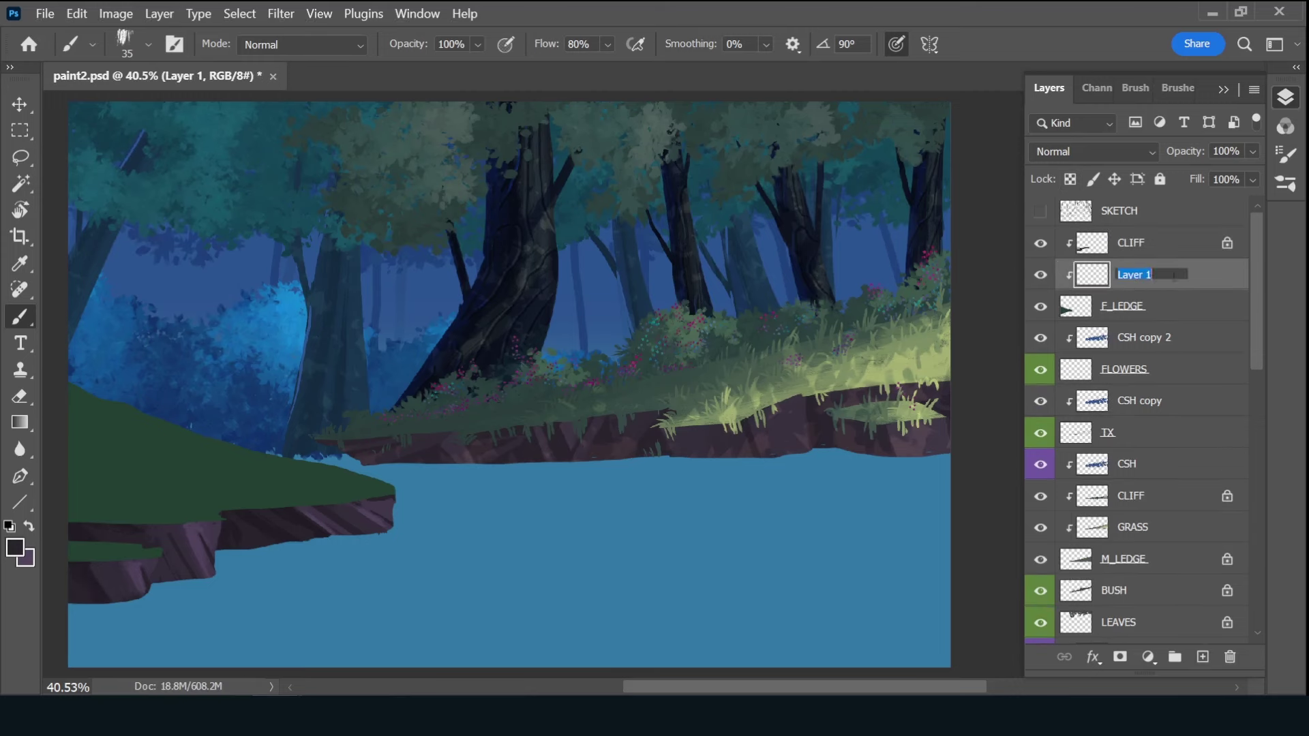
pyautogui.write('GRASS')
pyautogui.press('Return')
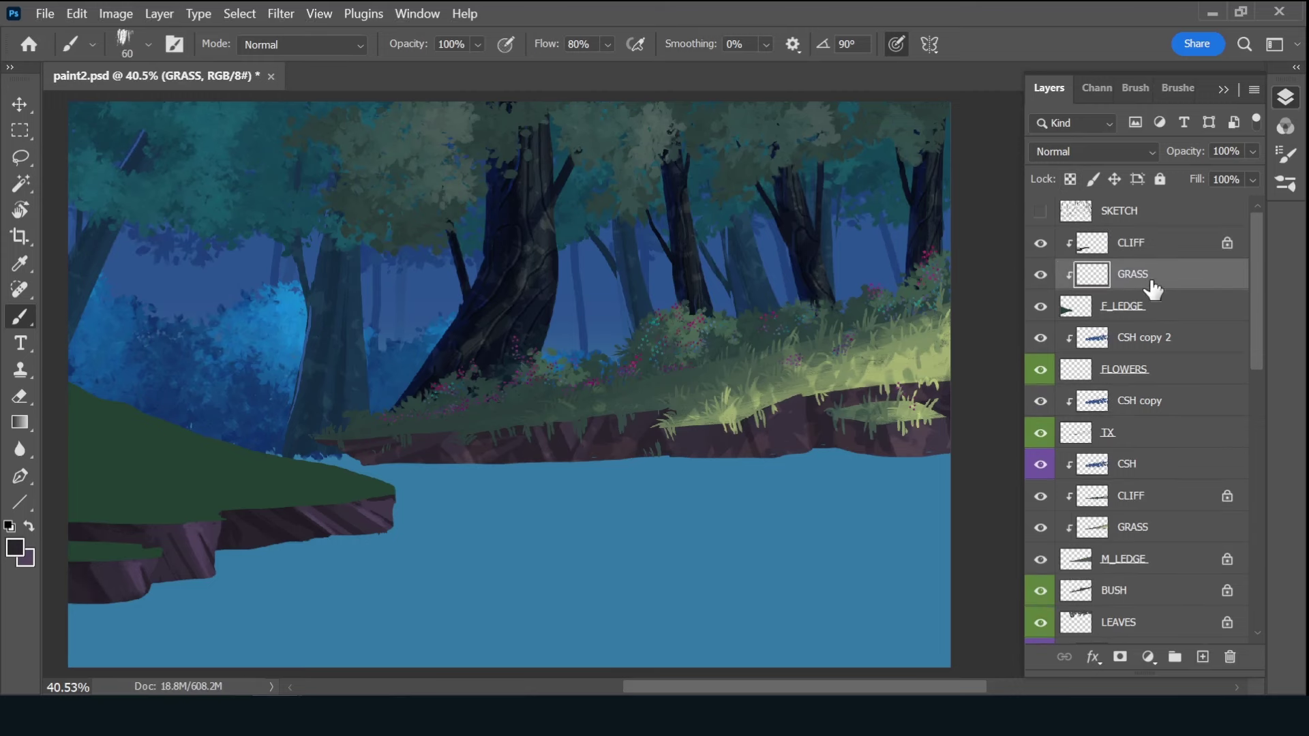
# - Paint dark green across the left grass ledge with a yellow-green highlight on its top edge
pyautogui.click(15, 547)
pyautogui.press('Return')
pyautogui.moveTo(80, 563)
pyautogui.mouseDown()
pyautogui.moveTo(222, 497)
pyautogui.moveTo(307, 480)
pyautogui.mouseUp()
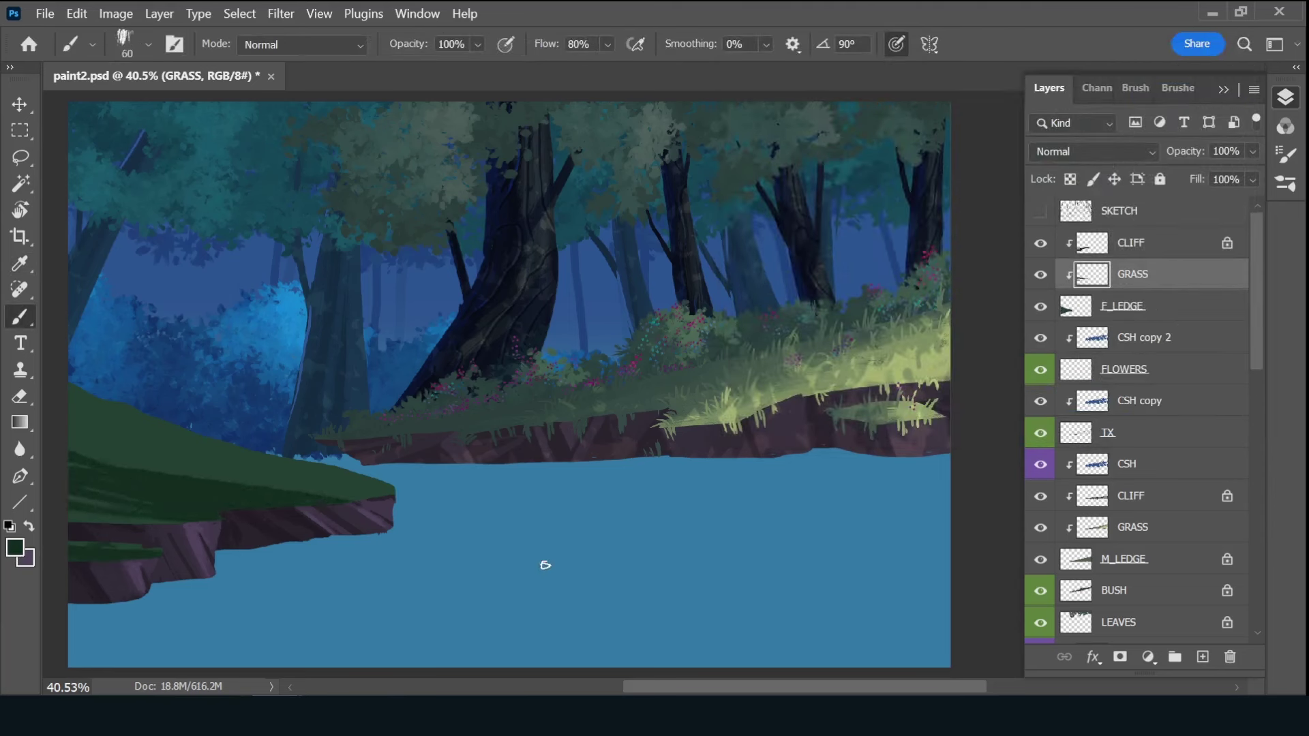
pyautogui.moveTo(203, 471)
pyautogui.mouseDown()
pyautogui.moveTo(298, 502)
pyautogui.moveTo(364, 474)
pyautogui.mouseUp()
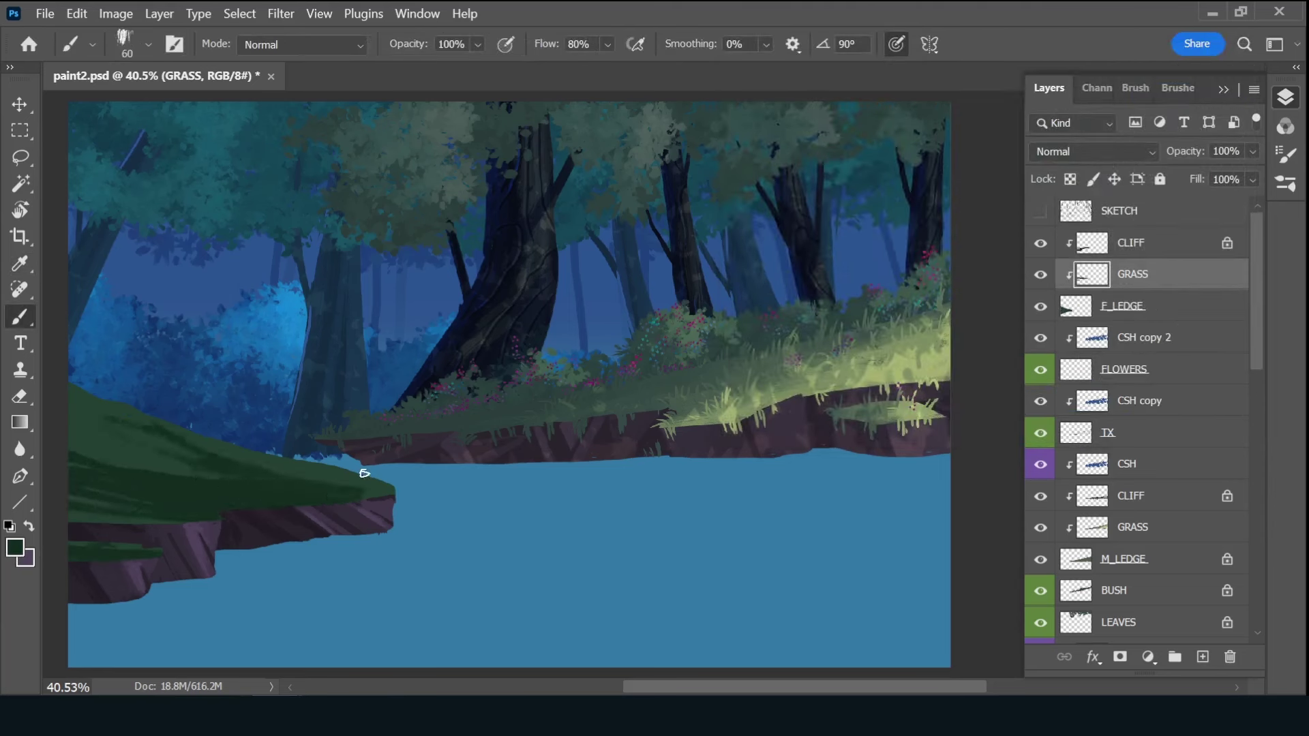
pyautogui.keyDown('alt'); pyautogui.click(885, 347); pyautogui.keyUp('alt')
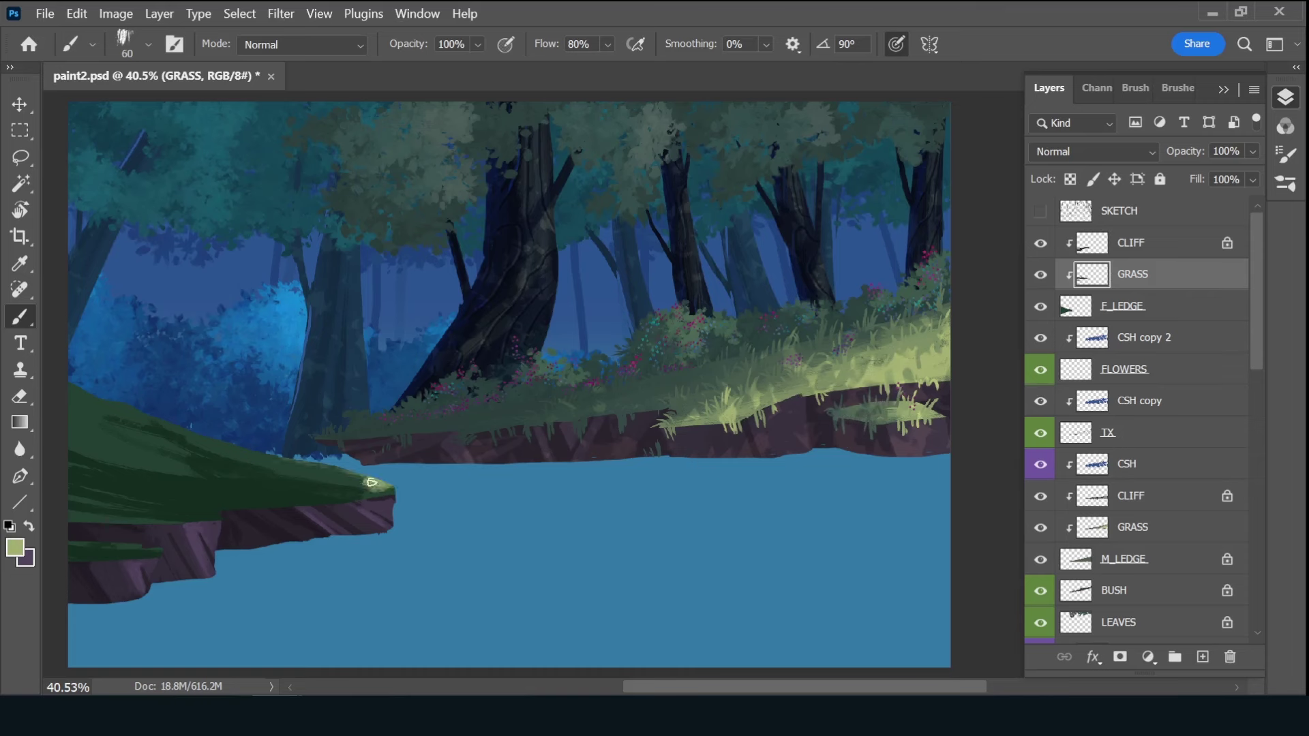
pyautogui.moveTo(371, 482); pyautogui.dragTo(290, 448)
pyautogui.keyDown('alt'); pyautogui.click(256, 437); pyautogui.keyUp('alt')
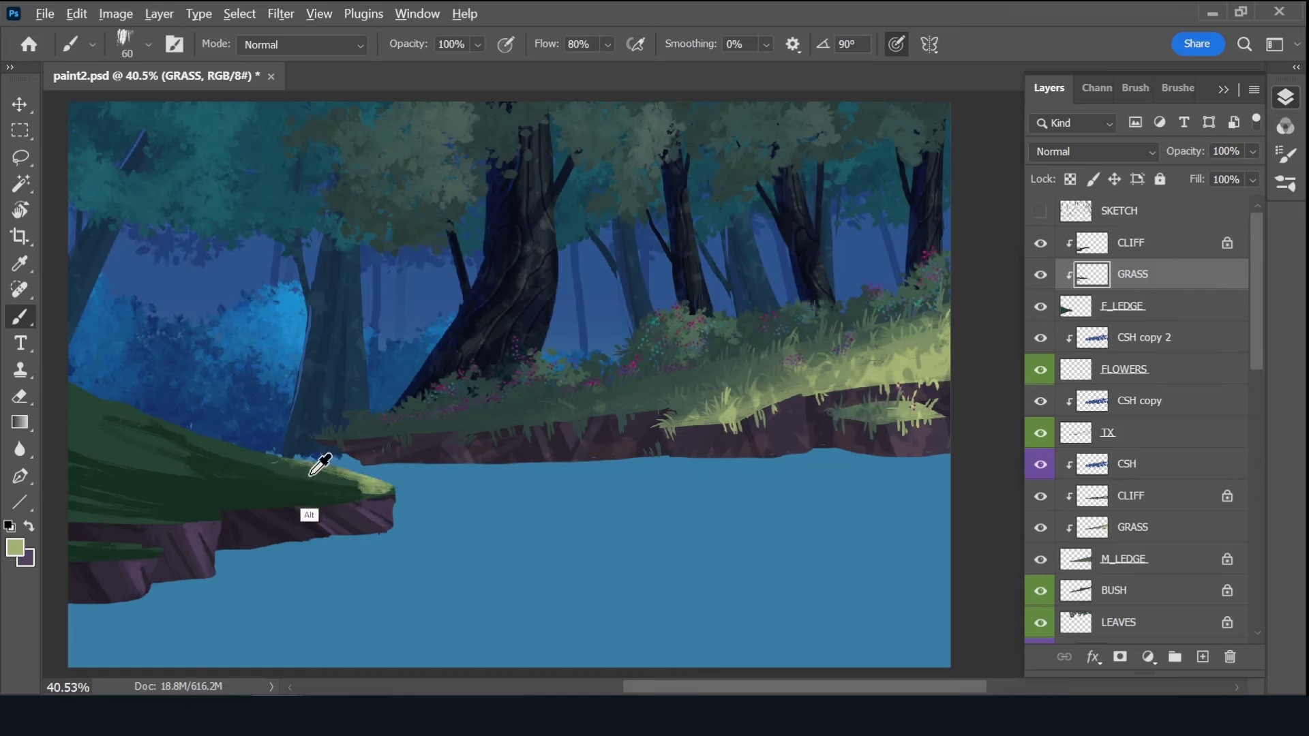
pyautogui.moveTo(321, 452); pyautogui.dragTo(326, 485)
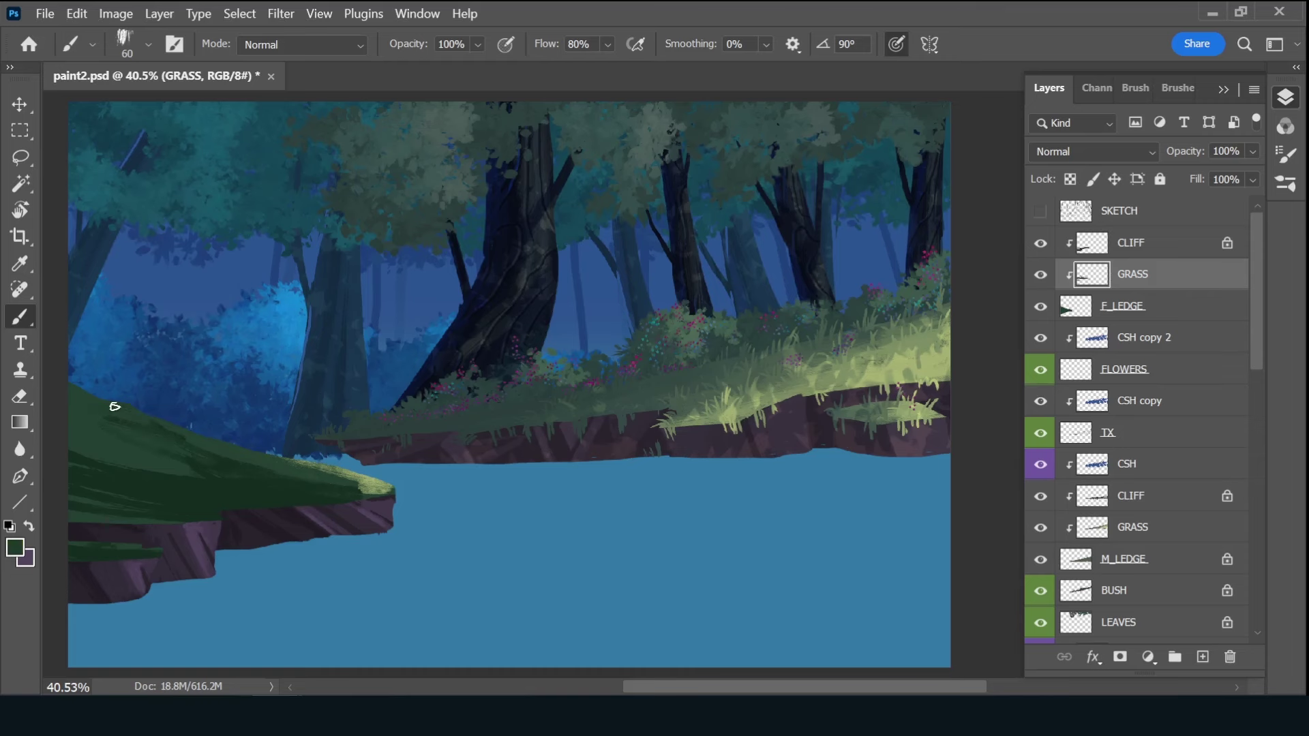
# - Add light and dark green strokes on the lower ledge and extend dark grass upper-left
pyautogui.keyDown('alt'); pyautogui.click(380, 475); pyautogui.keyUp('alt')
pyautogui.moveTo(140, 545); pyautogui.dragTo(61, 543)
pyautogui.keyDown('alt'); pyautogui.click(86, 542); pyautogui.keyUp('alt')
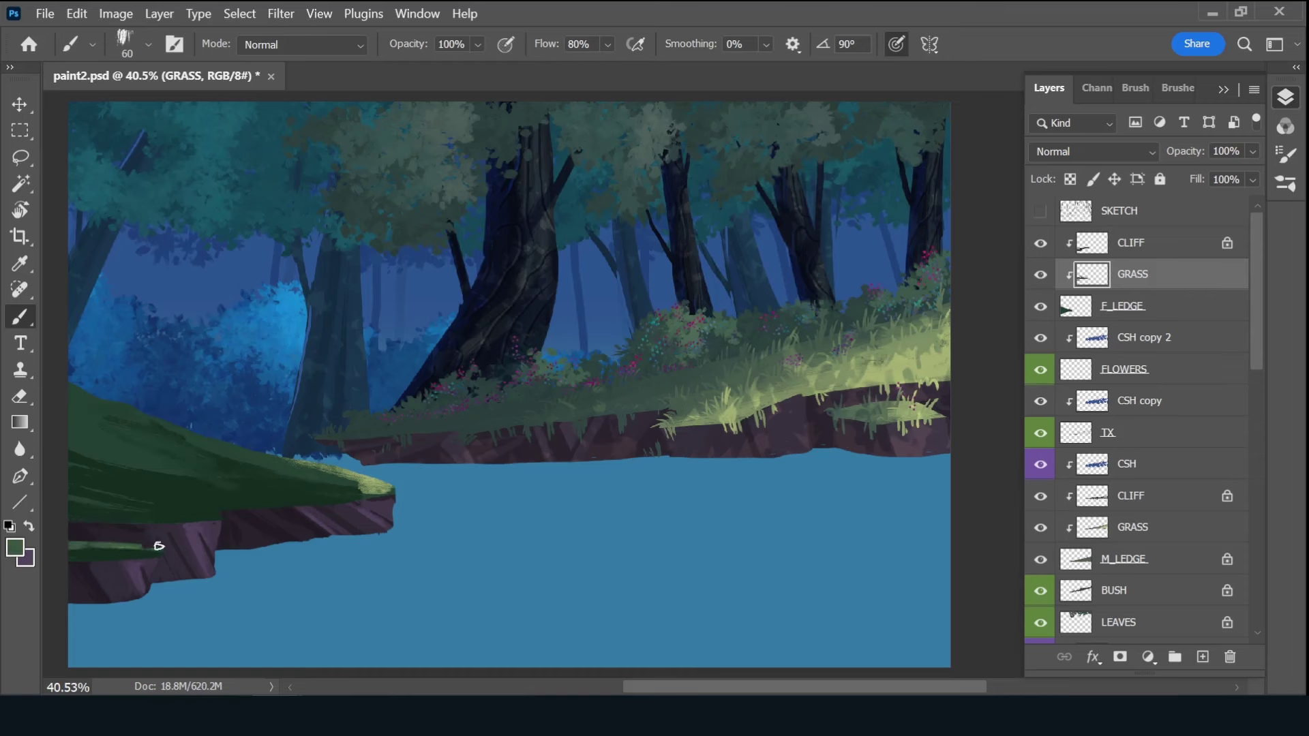
pyautogui.moveTo(155, 555)
pyautogui.mouseDown()
pyautogui.moveTo(72, 549)
pyautogui.moveTo(131, 551)
pyautogui.mouseUp()
pyautogui.press(']')
pyautogui.press(']')
pyautogui.press(']')
pyautogui.keyDown('alt'); pyautogui.click(161, 453); pyautogui.keyUp('alt')
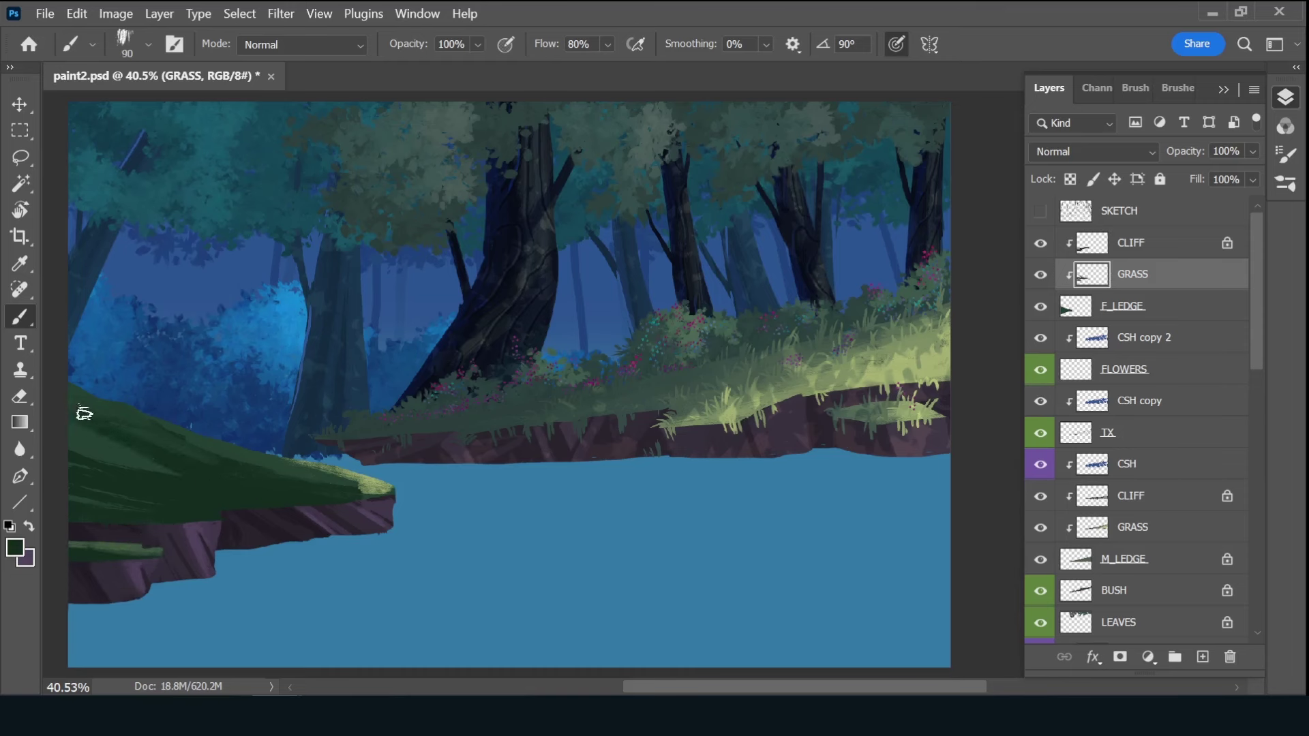
pyautogui.moveTo(84, 413)
pyautogui.mouseDown()
pyautogui.moveTo(82, 453)
pyautogui.moveTo(211, 491)
pyautogui.mouseUp()
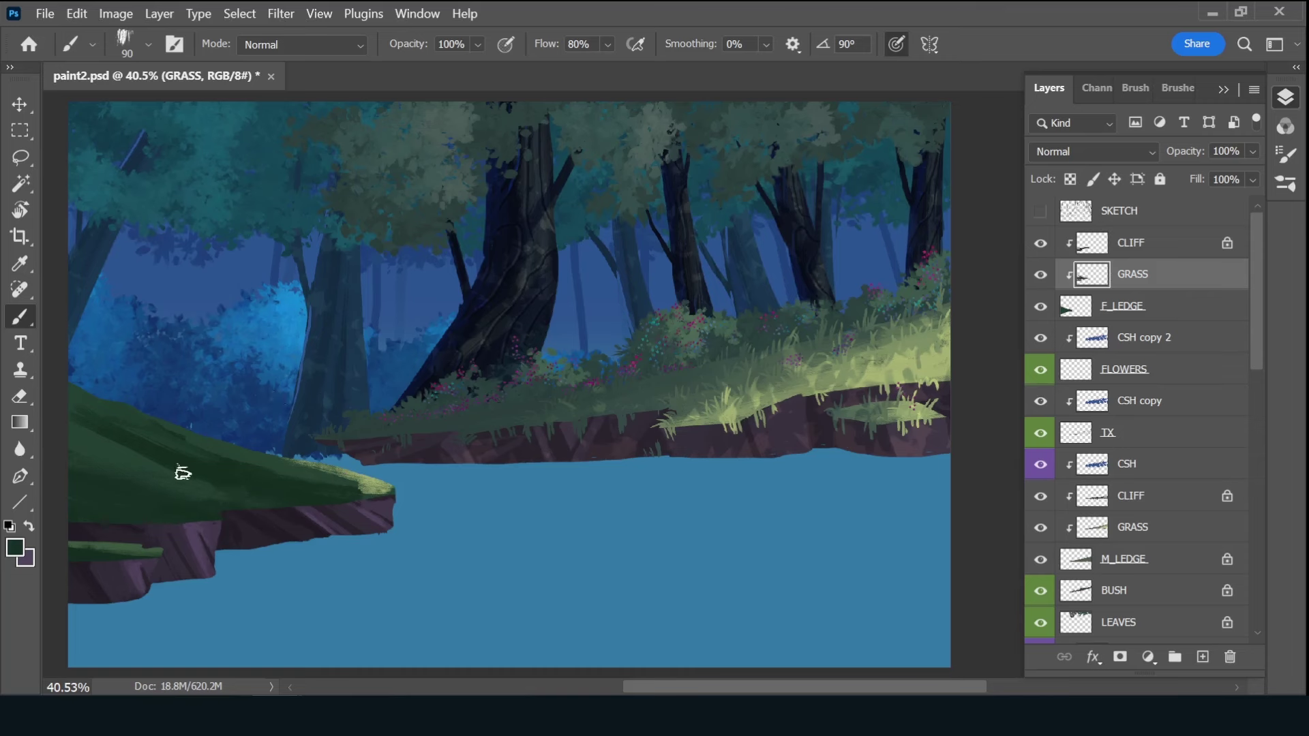
# - Alternate light and dark green strokes along the top of the grass ledge
pyautogui.keyDown('alt'); pyautogui.click(378, 482); pyautogui.keyUp('alt')
pyautogui.moveTo(392, 486); pyautogui.dragTo(211, 442)
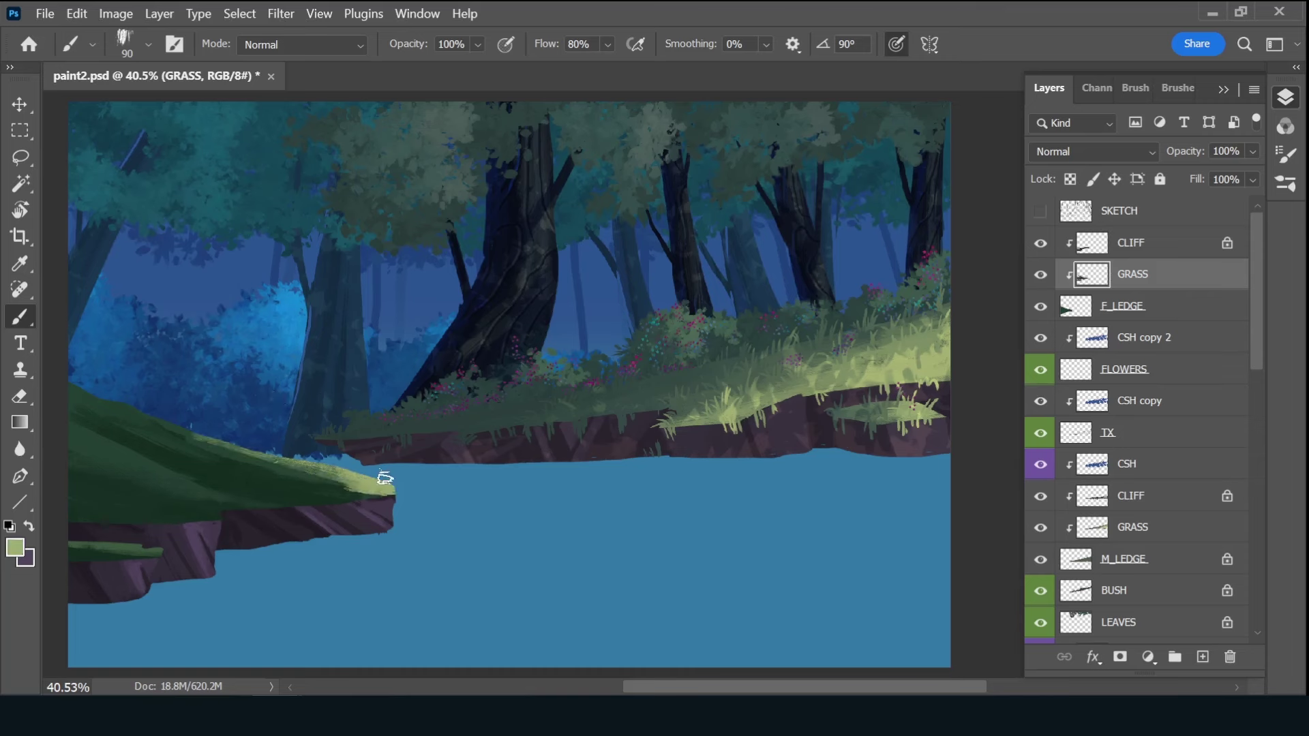
pyautogui.keyDown('alt'); pyautogui.click(206, 441); pyautogui.keyUp('alt')
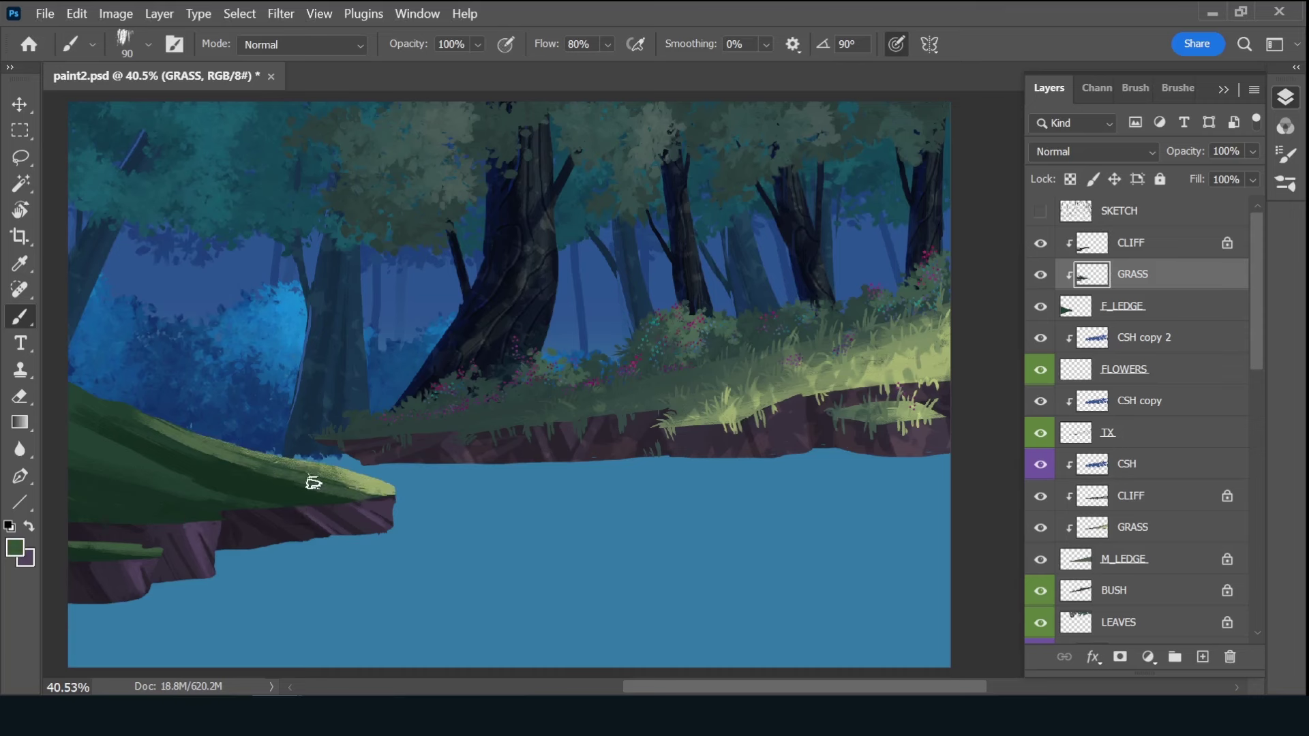
pyautogui.moveTo(315, 480); pyautogui.dragTo(183, 444)
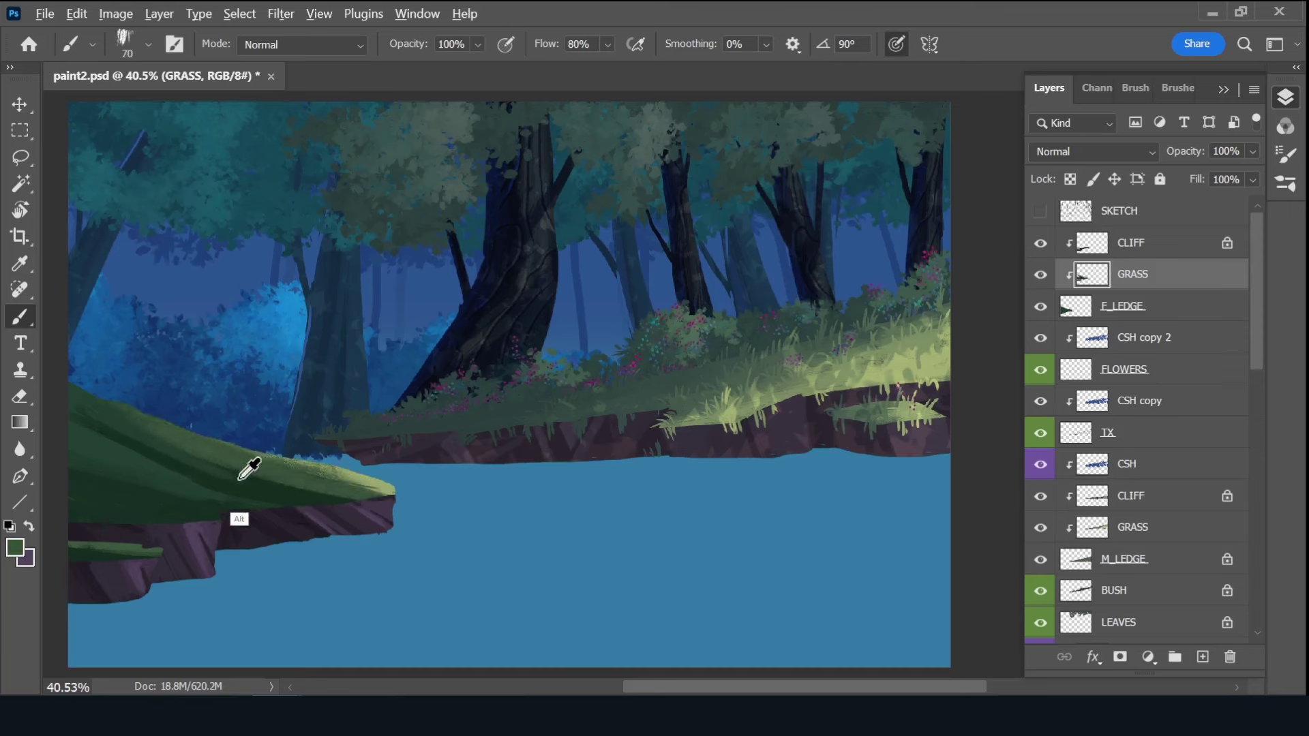
pyautogui.moveTo(320, 482); pyautogui.dragTo(208, 462)
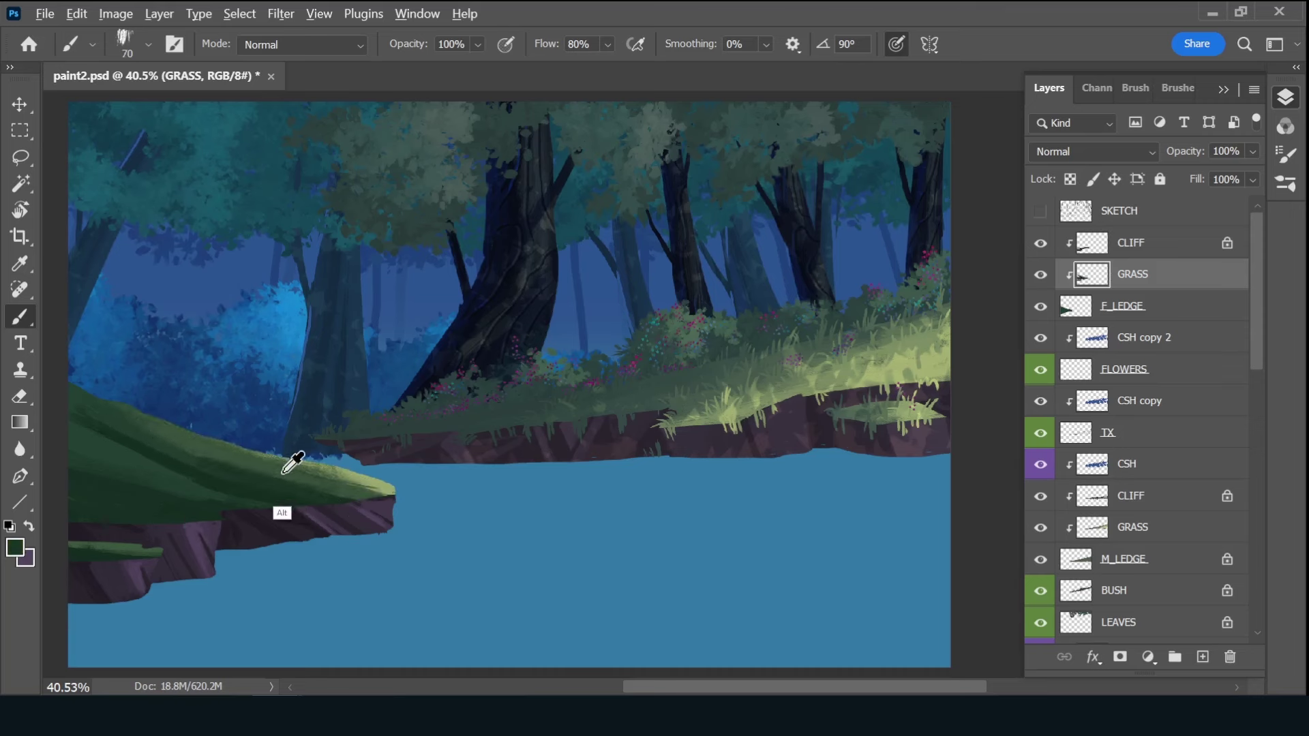
pyautogui.keyDown('alt'); pyautogui.click(317, 463); pyautogui.keyUp('alt')
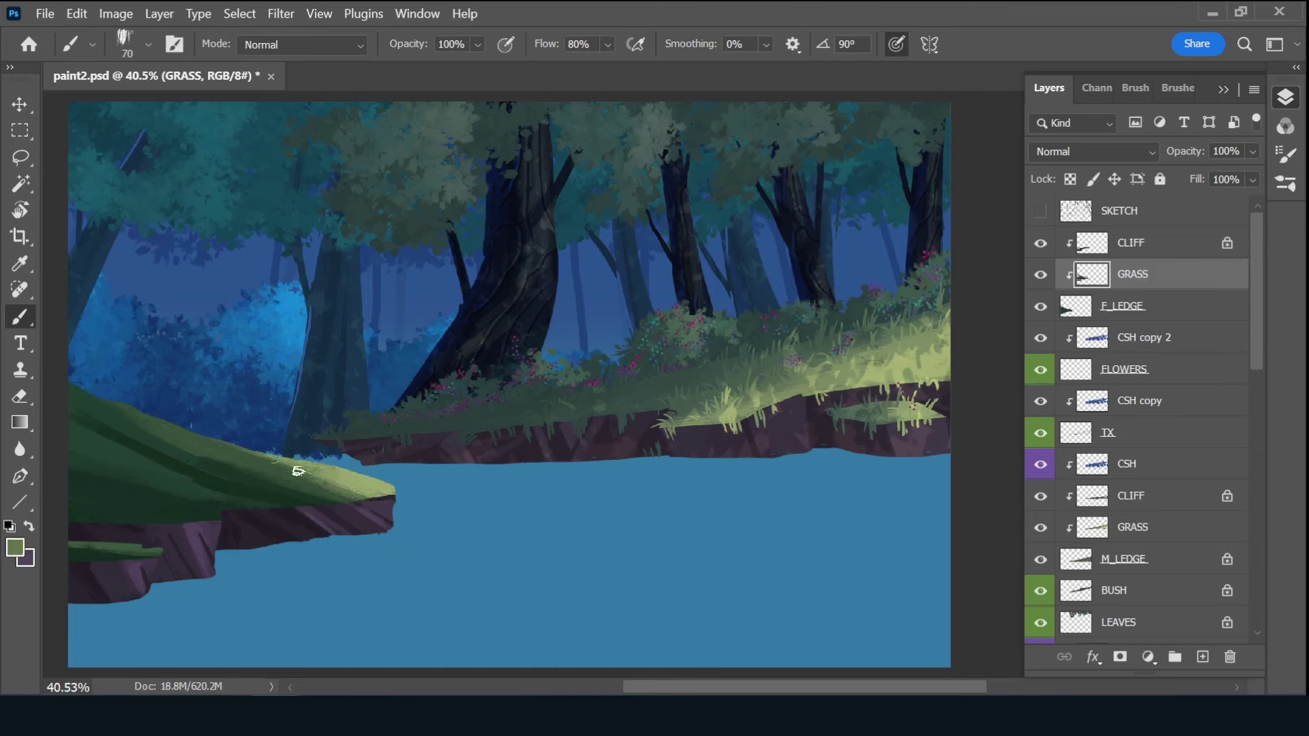
pyautogui.keyDown('alt'); pyautogui.click(197, 449); pyautogui.keyUp('alt')
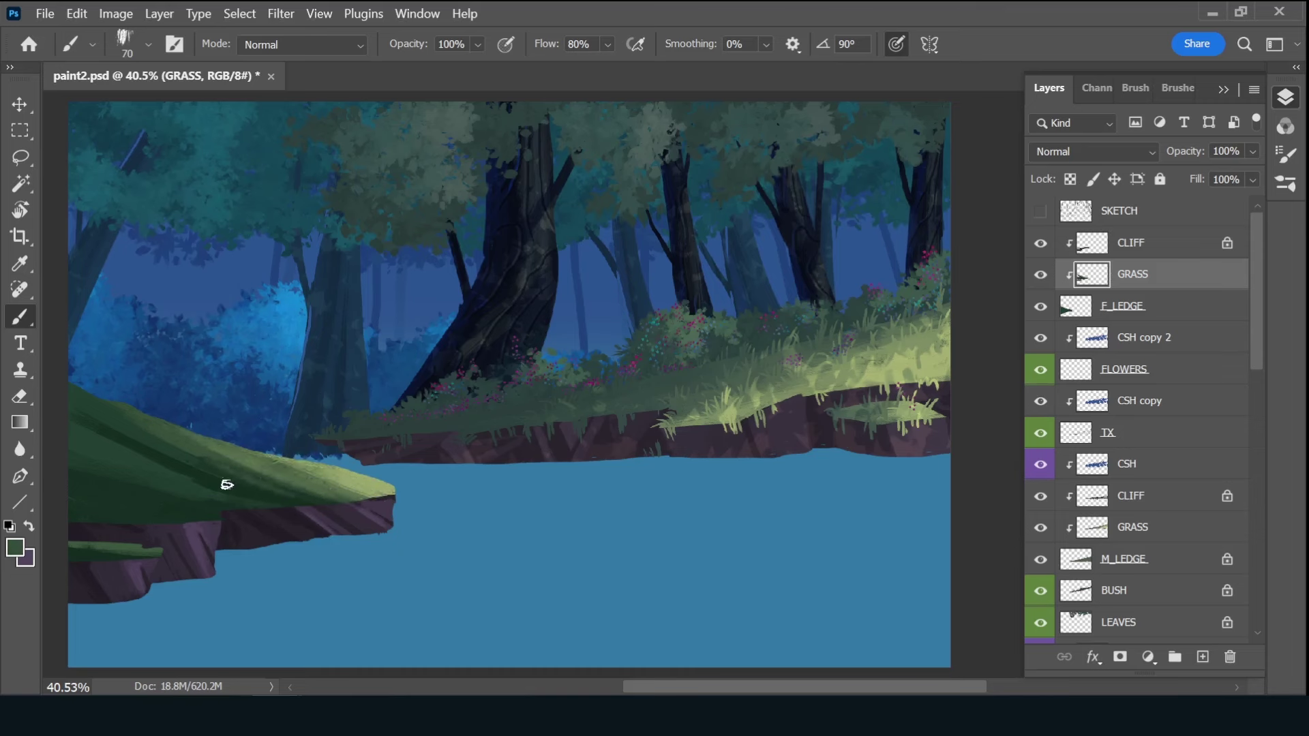
pyautogui.moveTo(227, 482); pyautogui.dragTo(103, 443)
pyautogui.moveTo(233, 502)
pyautogui.mouseDown()
pyautogui.moveTo(88, 445)
pyautogui.moveTo(265, 511)
pyautogui.mouseUp()
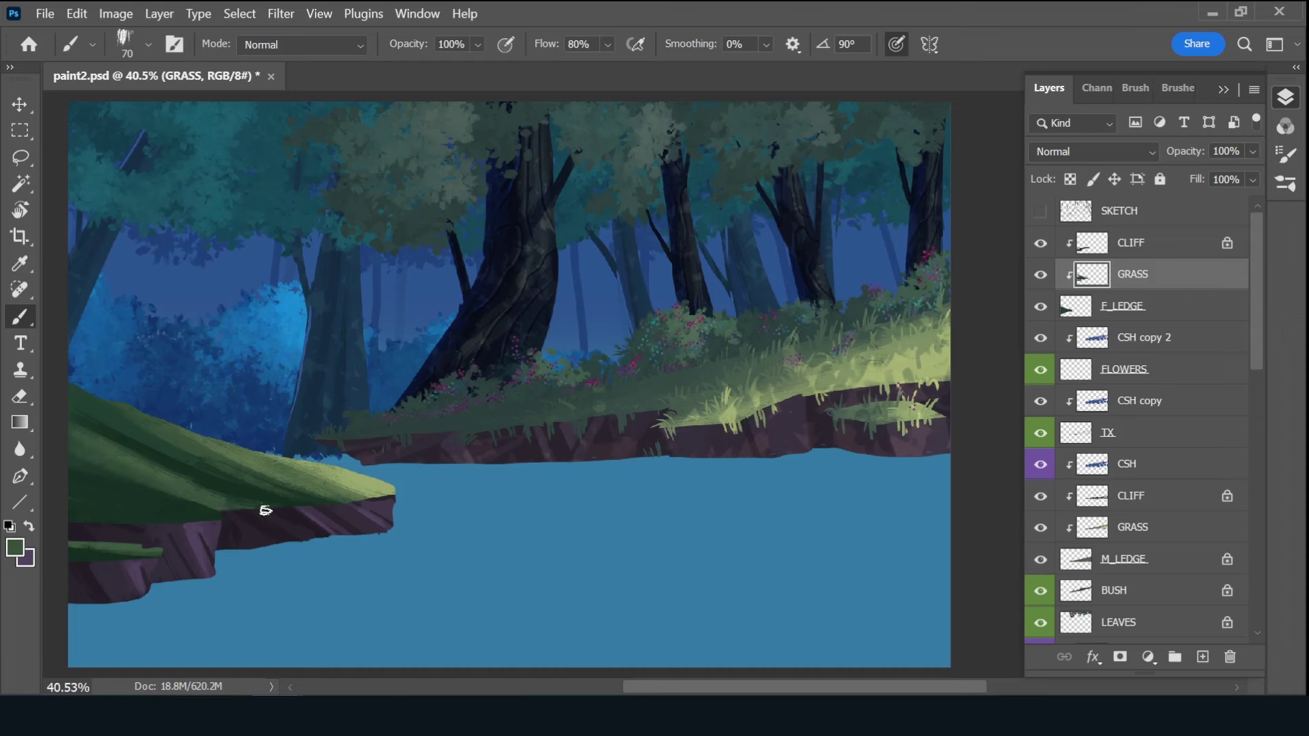
# - Add a final grass stroke, then a purple-labelled CSH layer above CLIFF
pyautogui.moveTo(82, 412); pyautogui.dragTo(274, 497)
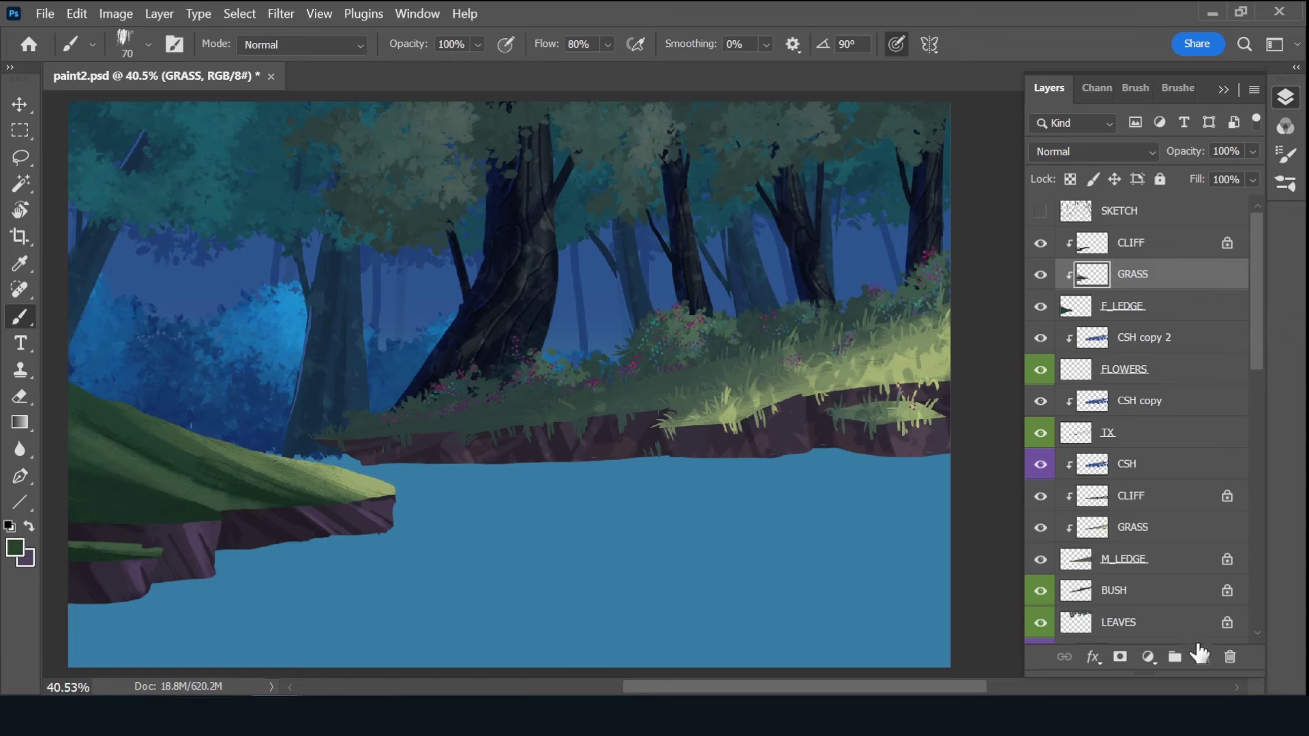
pyautogui.hotkey('alt', ']')
pyautogui.click(1200, 654)
pyautogui.doubleClick(1152, 244)
pyautogui.write('C')
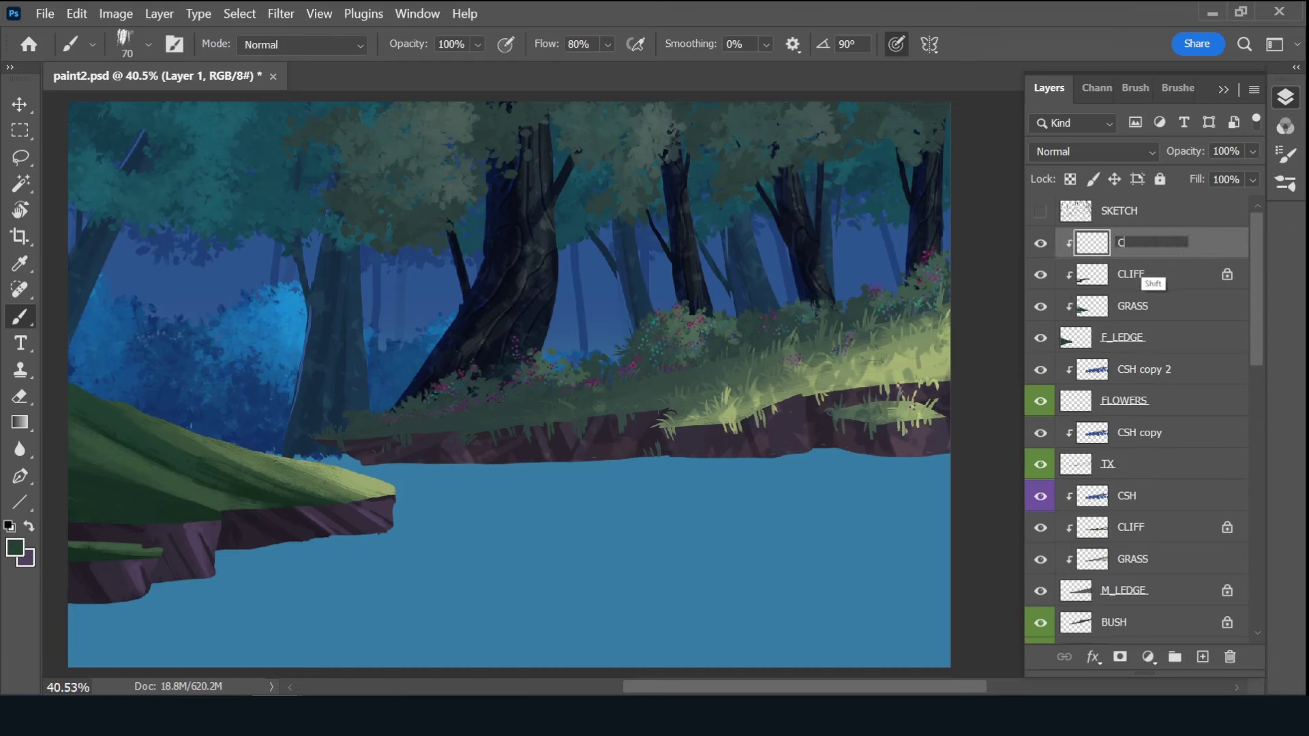
pyautogui.write('SH')
pyautogui.press('Return')
pyautogui.rightClick(1041, 243)
pyautogui.click(1098, 456)
# - Stamp dark foliage texture over the green ledge with a large Foliage brush
pyautogui.click(1166, 87)
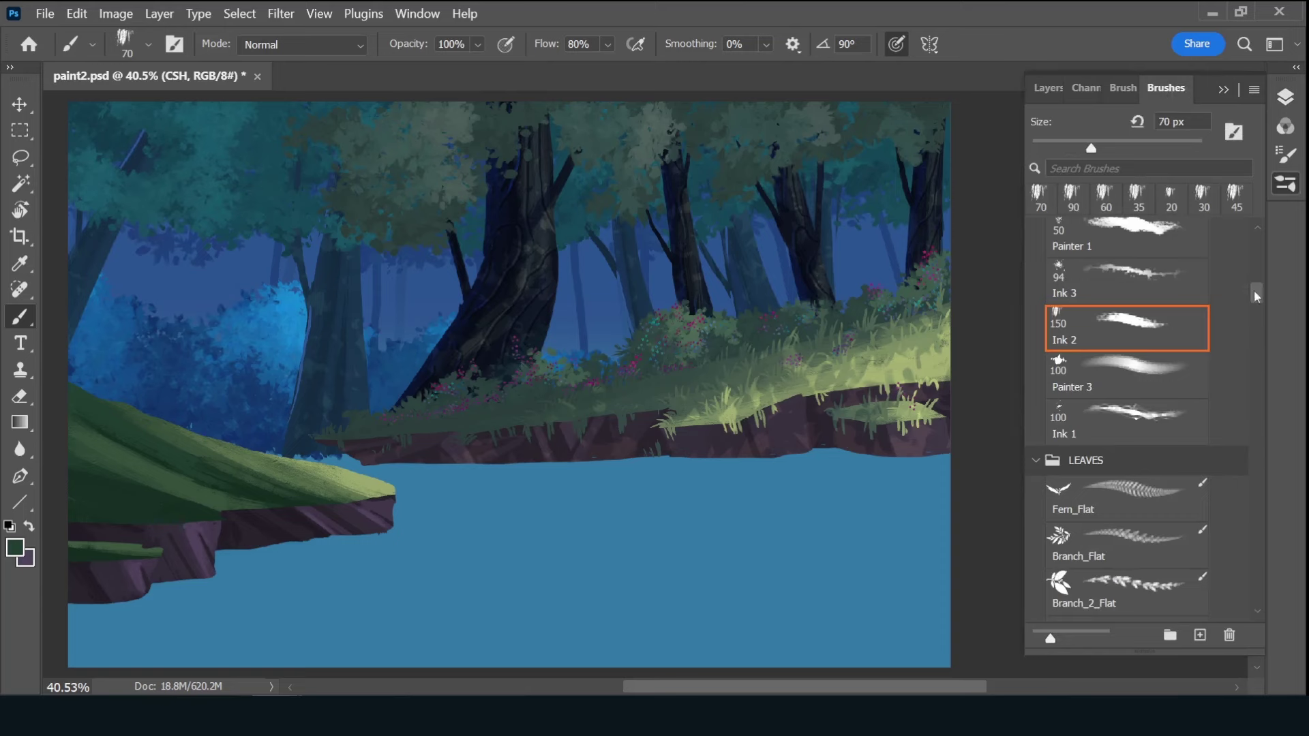
pyautogui.scroll(-5, 1253, 289)
pyautogui.click(1118, 518)
pyautogui.click(1048, 87)
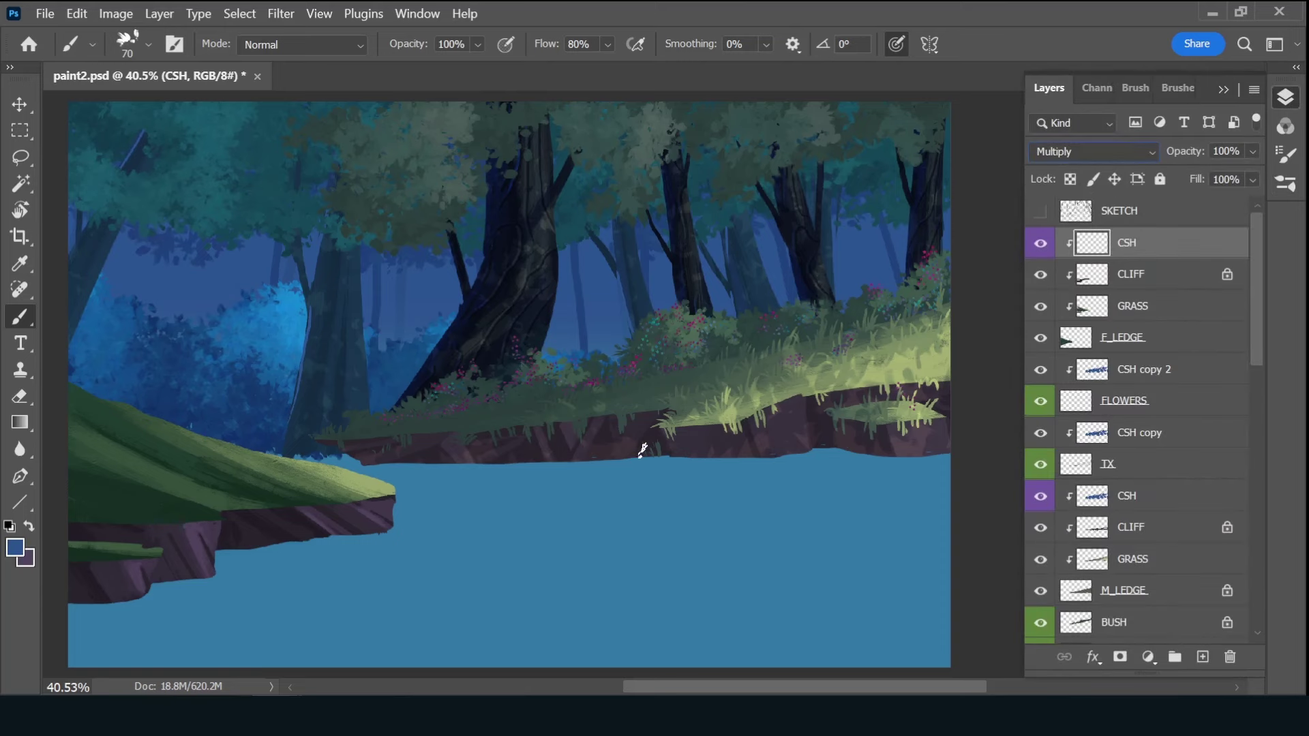
pyautogui.press(']')
pyautogui.press(']')
pyautogui.press(']')
pyautogui.moveTo(88, 380)
pyautogui.mouseDown()
pyautogui.moveTo(59, 497)
pyautogui.moveTo(538, 501)
pyautogui.mouseUp()
pyautogui.hotkey('ctrl', 'z')
pyautogui.moveTo(91, 426)
pyautogui.mouseDown()
pyautogui.moveTo(146, 533)
pyautogui.moveTo(102, 463)
pyautogui.mouseUp()
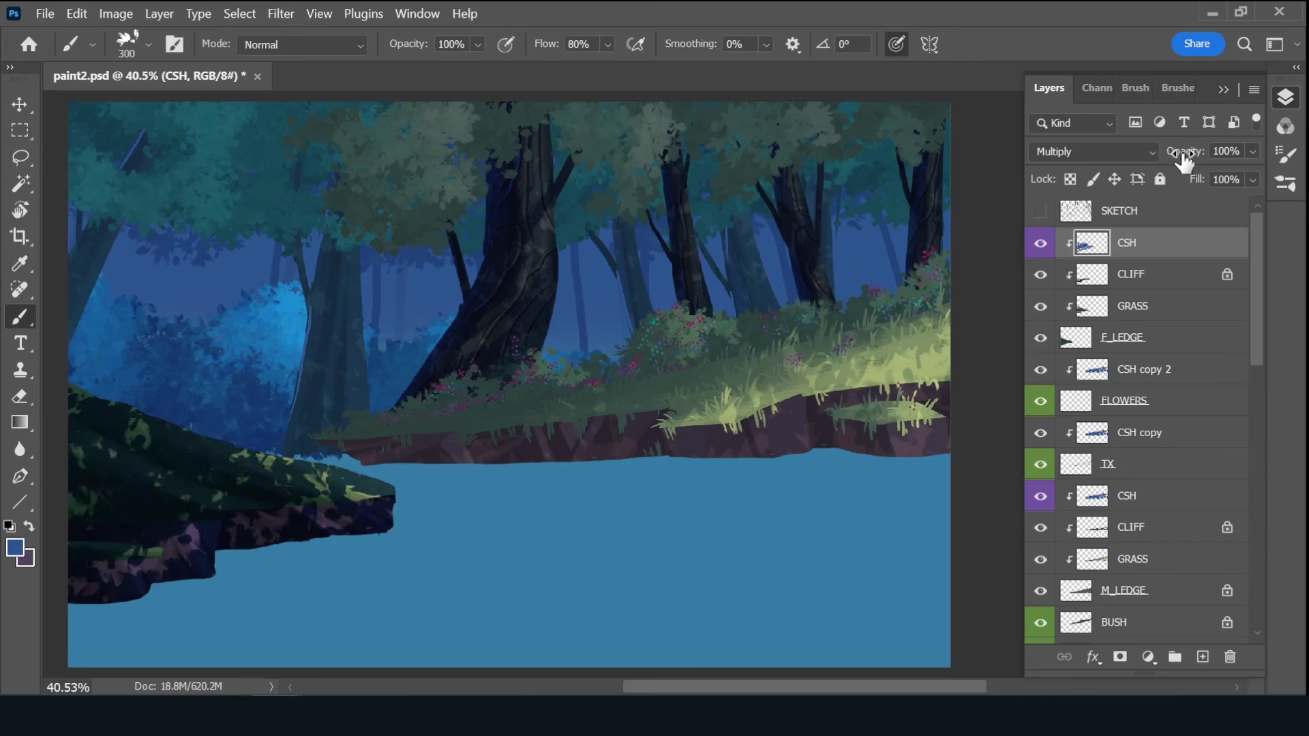
# - Lower CSH opacity to 44% and show the SKETCH layer again
pyautogui.moveTo(1200, 151); pyautogui.dragTo(1184, 157)
pyautogui.click(1040, 212)
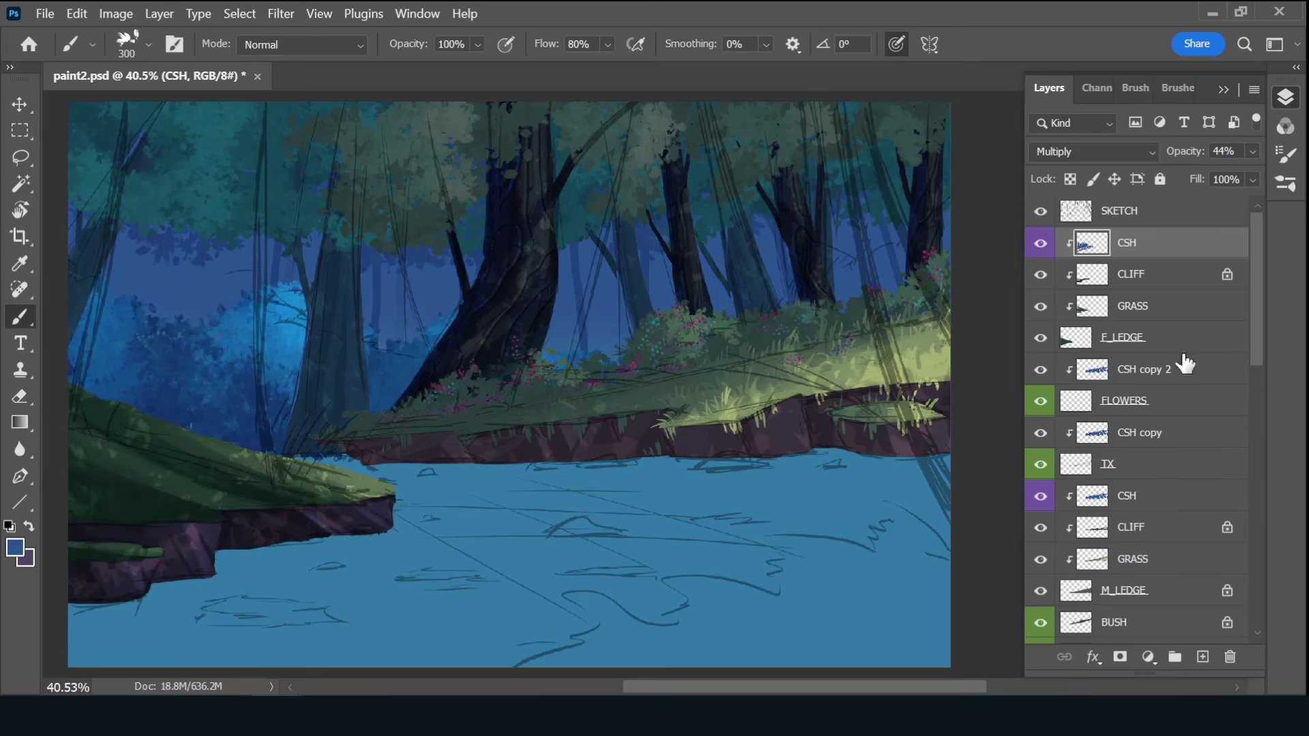
pyautogui.click(1202, 656)
# - Name the new layer F_TREE_1 and pick a larger Kyle's Inkbox Rough Inker 4 brush
pyautogui.doubleClick(1118, 243)
pyautogui.write('F_TREE')
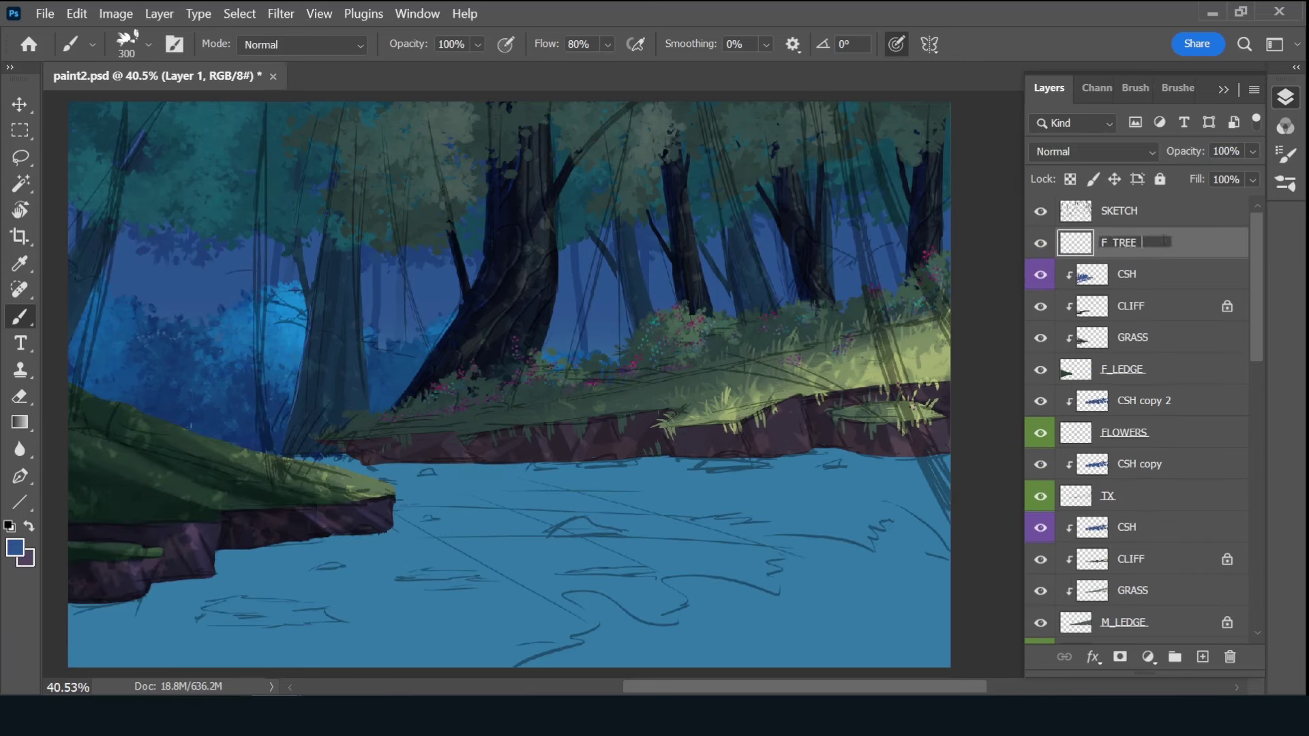
pyautogui.write('1')
pyautogui.press('Return')
pyautogui.click(1179, 87)
pyautogui.click(1125, 362)
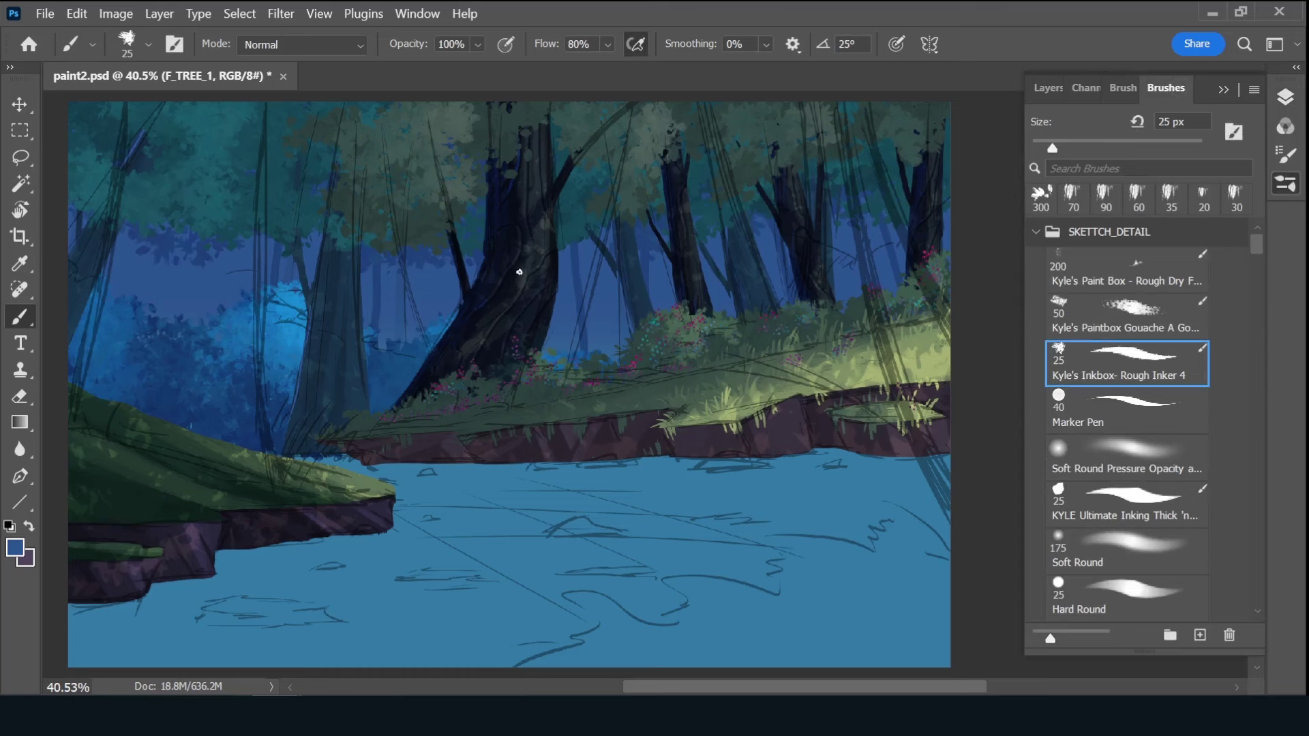
pyautogui.press(']')
pyautogui.press(']')
pyautogui.press(']')
pyautogui.press(']')
pyautogui.press(']')
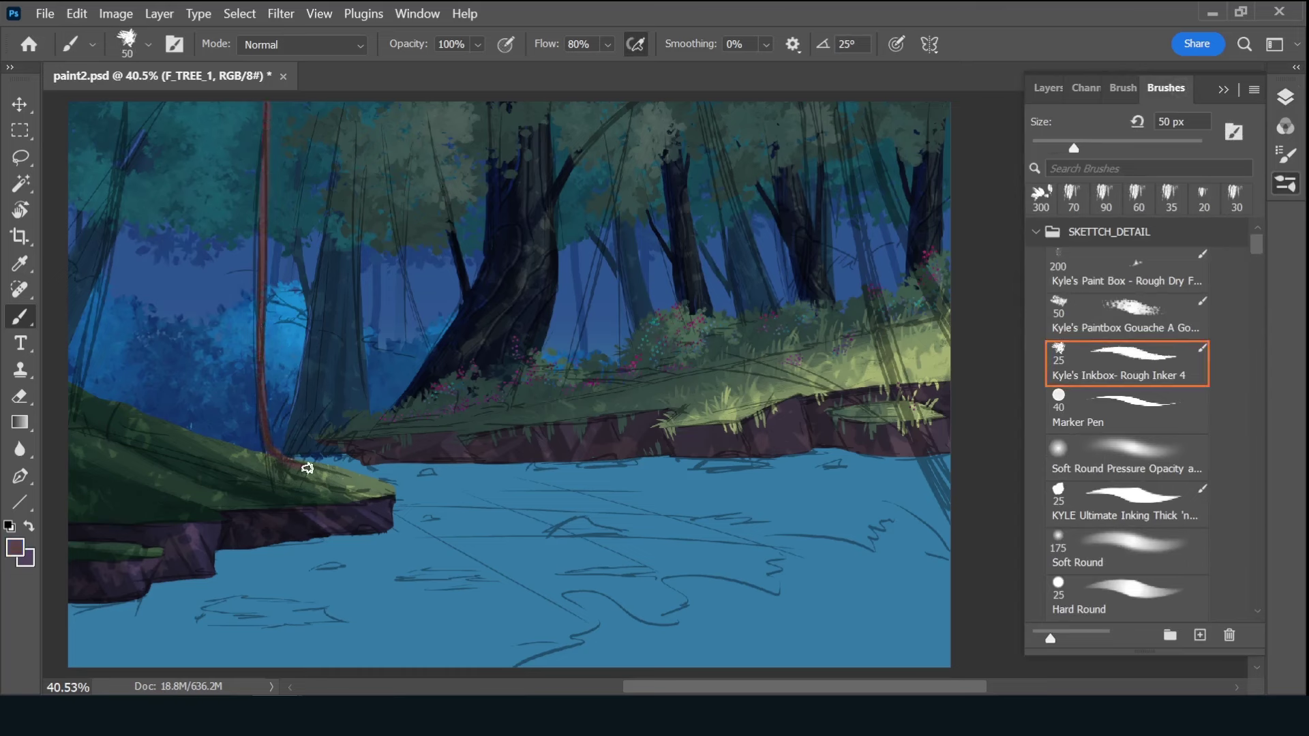
# - Paint the wide red-brown left trunk from the grass edge up to branches at the top
pyautogui.moveTo(307, 468); pyautogui.dragTo(337, 482)
pyautogui.moveTo(110, 217); pyautogui.dragTo(75, 334)
pyautogui.press(']')
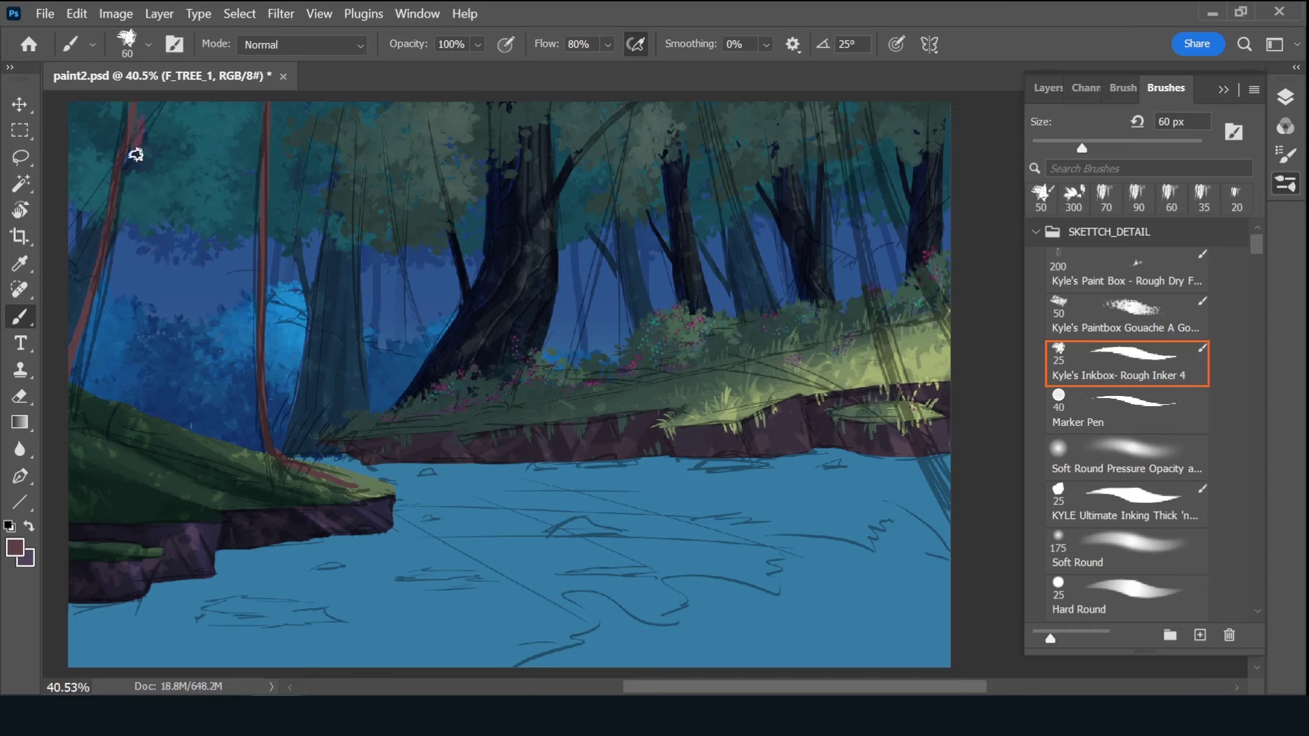
pyautogui.moveTo(131, 151)
pyautogui.mouseDown()
pyautogui.moveTo(140, 94)
pyautogui.moveTo(181, 131)
pyautogui.moveTo(208, 255)
pyautogui.moveTo(252, 107)
pyautogui.moveTo(243, 272)
pyautogui.moveTo(161, 295)
pyautogui.moveTo(117, 336)
pyautogui.moveTo(114, 279)
pyautogui.moveTo(119, 304)
pyautogui.moveTo(79, 357)
pyautogui.moveTo(81, 424)
pyautogui.moveTo(132, 429)
pyautogui.moveTo(178, 368)
pyautogui.moveTo(236, 348)
pyautogui.moveTo(211, 374)
pyautogui.moveTo(276, 475)
pyautogui.mouseUp()
pyautogui.press(']')
pyautogui.press(']')
pyautogui.press(']')
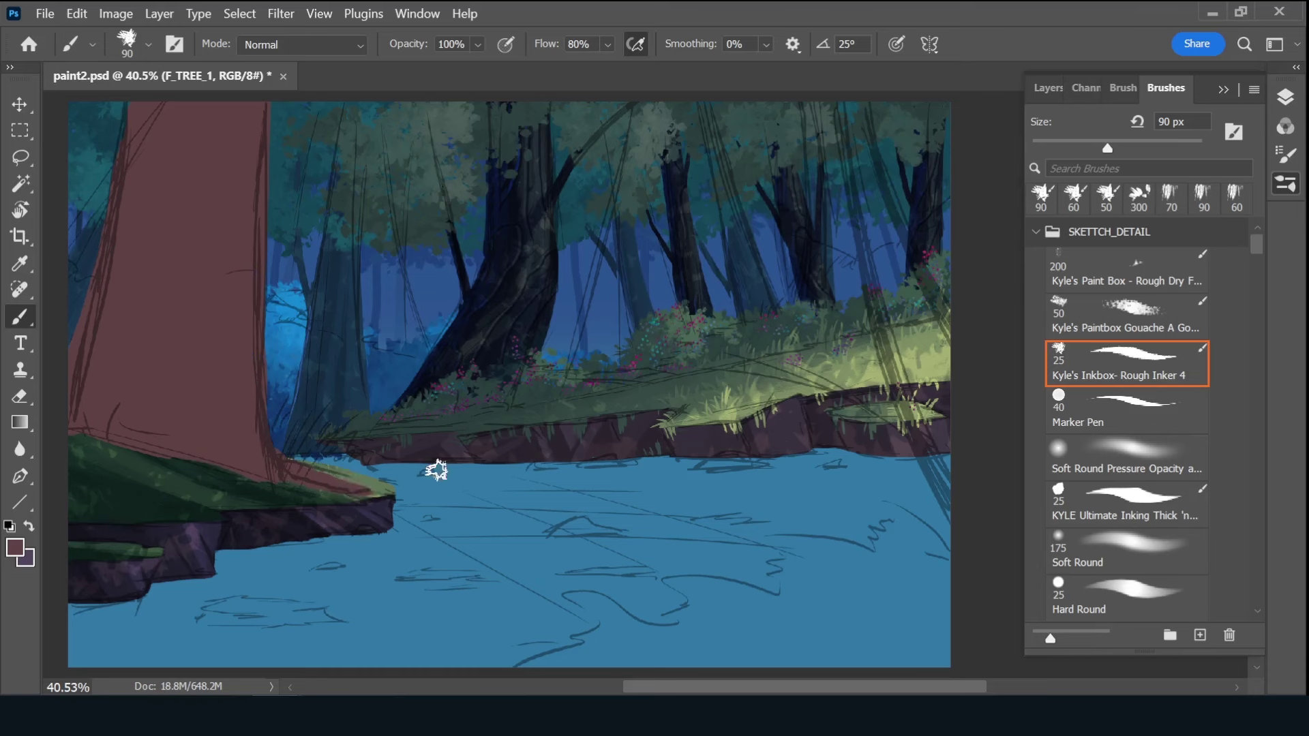
pyautogui.press('[')
pyautogui.press('[')
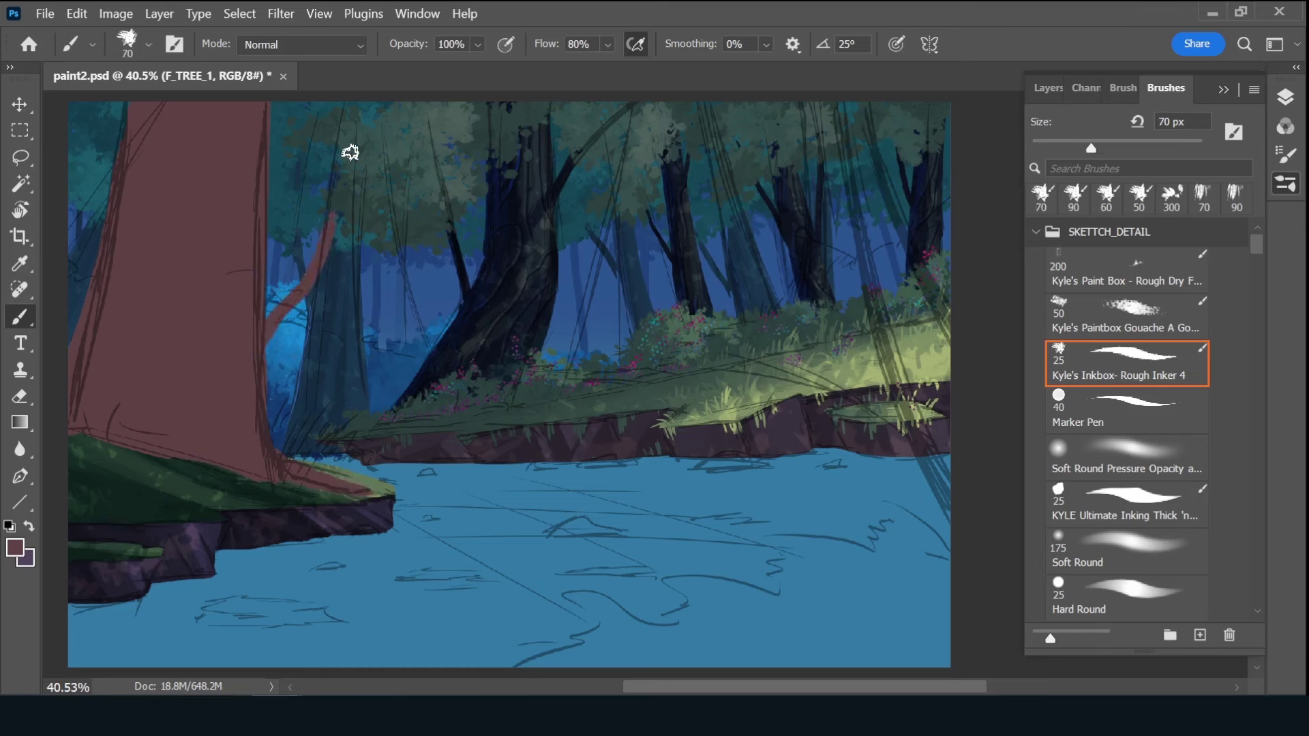
pyautogui.moveTo(279, 171); pyautogui.dragTo(294, 112)
pyautogui.moveTo(92, 95); pyautogui.dragTo(100, 147)
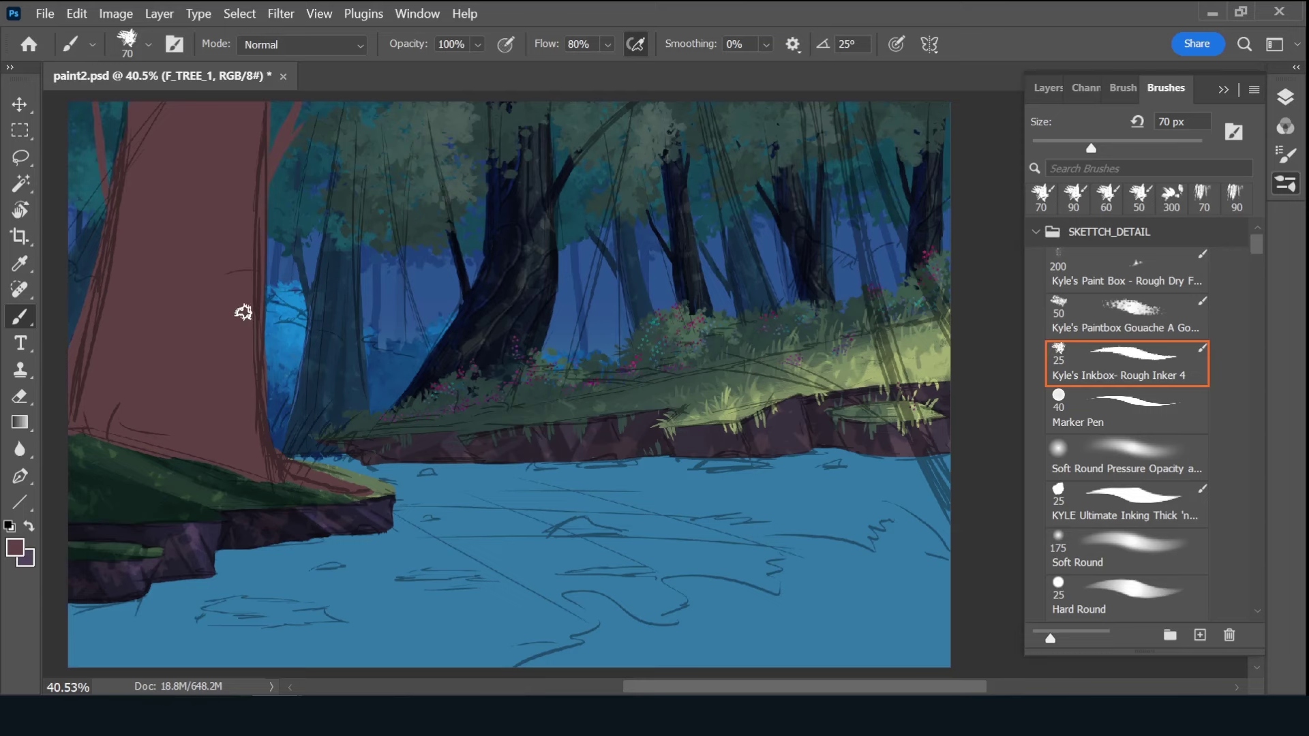
# - Paint darker bark shading down the trunk's left half with a larger brush
pyautogui.press('F7')
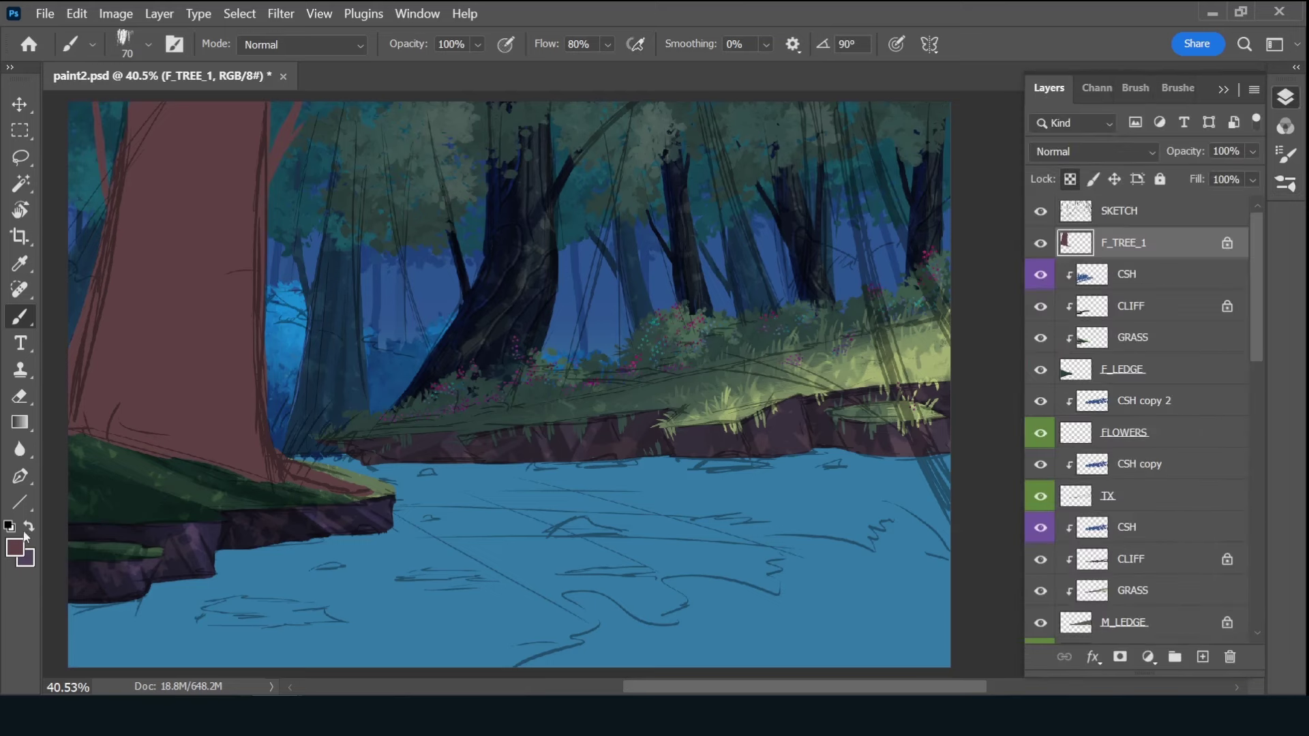
pyautogui.hotkey('shift', 'F5')
pyautogui.press('Return')
pyautogui.press(']')
pyautogui.press(']')
pyautogui.press(']')
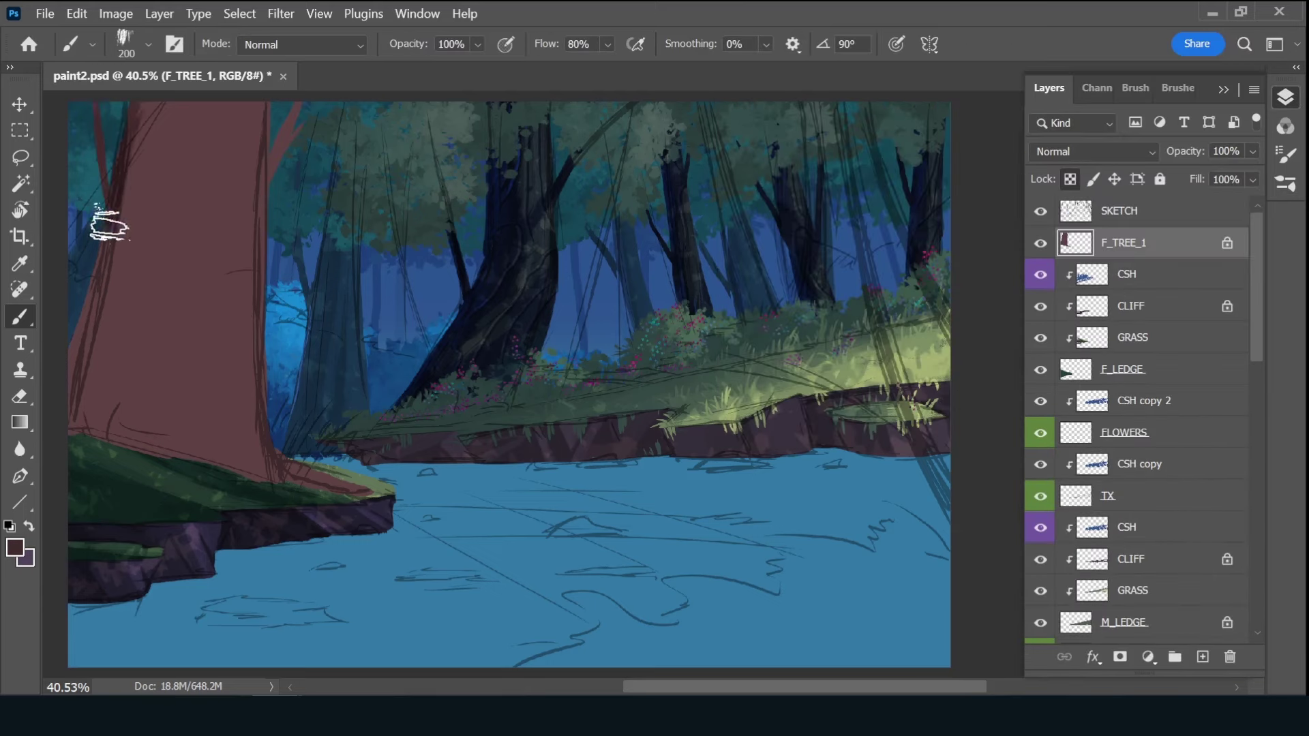
pyautogui.moveTo(107, 218)
pyautogui.mouseDown()
pyautogui.moveTo(96, 351)
pyautogui.moveTo(140, 258)
pyautogui.moveTo(156, 519)
pyautogui.moveTo(181, 538)
pyautogui.moveTo(234, 356)
pyautogui.mouseUp()
# - Add a new layer clipped to the trunk, name it SH, and give it a colour label
pyautogui.click(1203, 657)
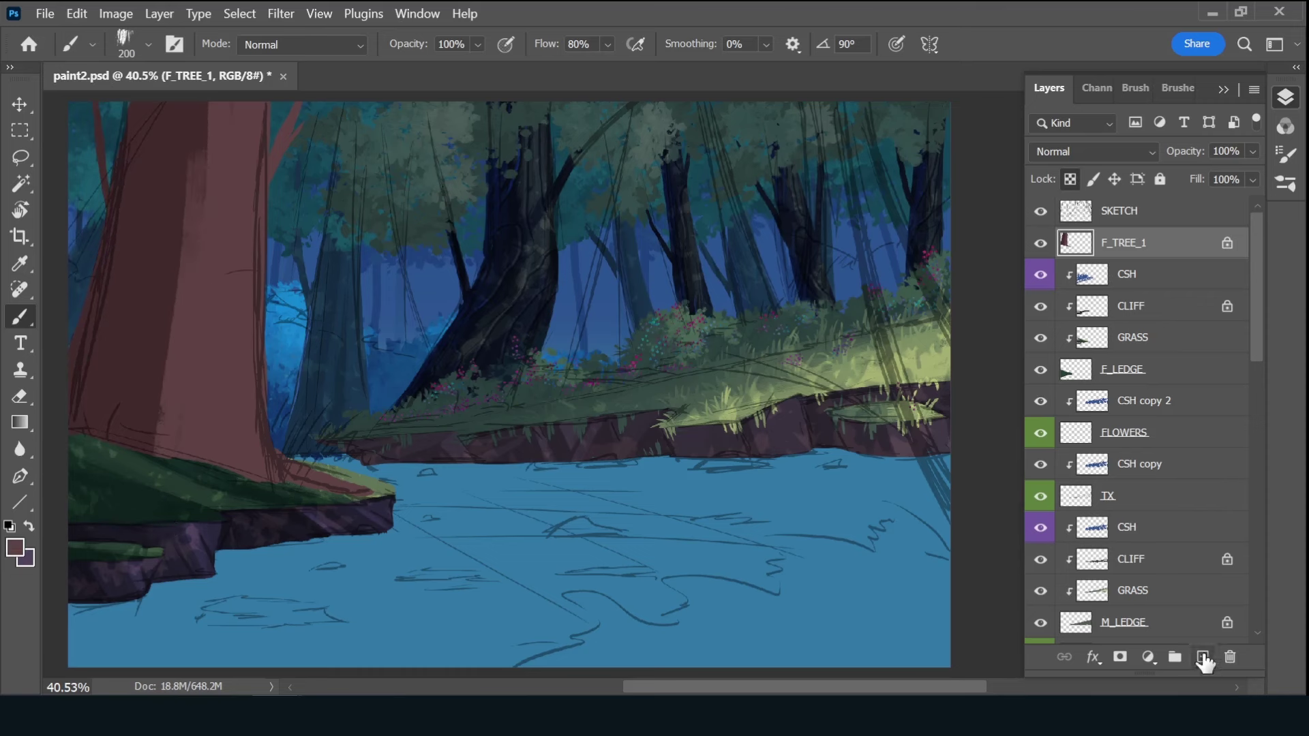
pyautogui.hotkey('ctrl', 'alt', 'g')
pyautogui.doubleClick(1128, 243)
pyautogui.write('SH')
pyautogui.press('Return')
pyautogui.rightClick(1039, 246)
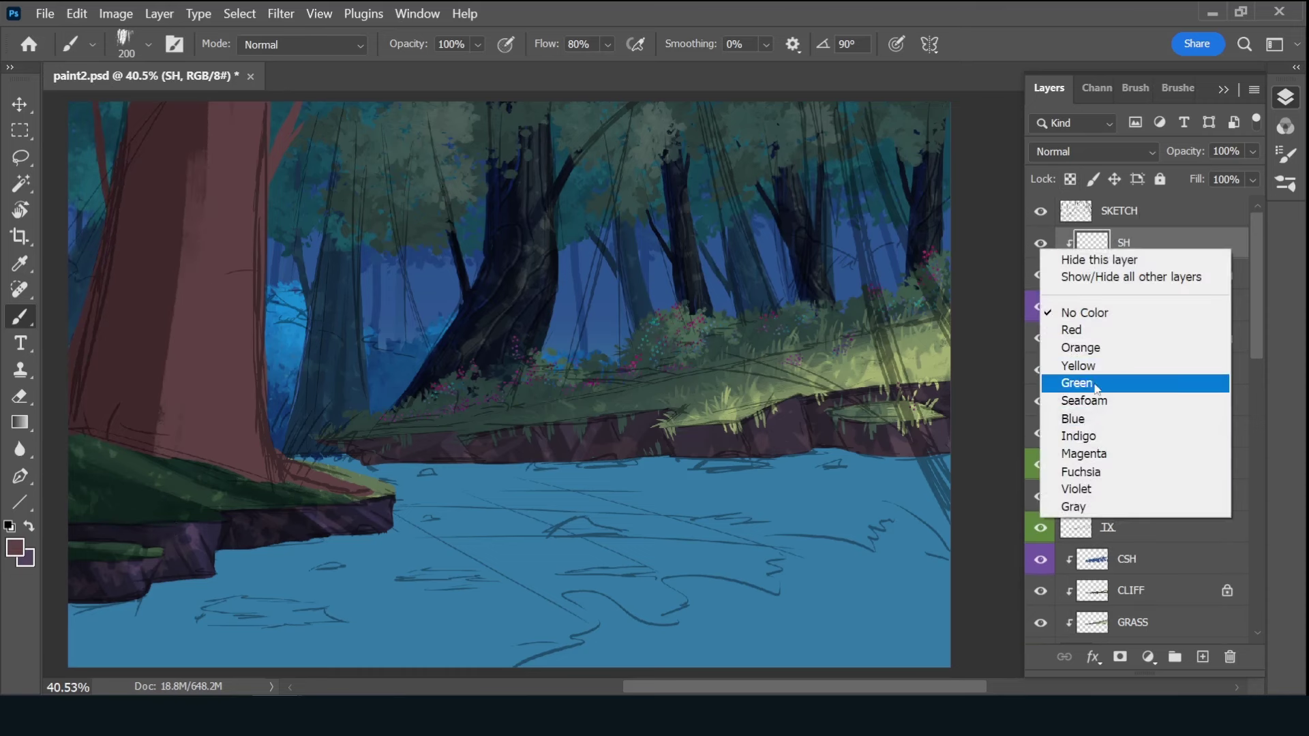
pyautogui.click(1084, 489)
# - Set SH to Multiply and paint dark blue shading down the left trunk, then lighten it slightly
pyautogui.keyDown('alt'); pyautogui.click(443, 272); pyautogui.keyUp('alt')
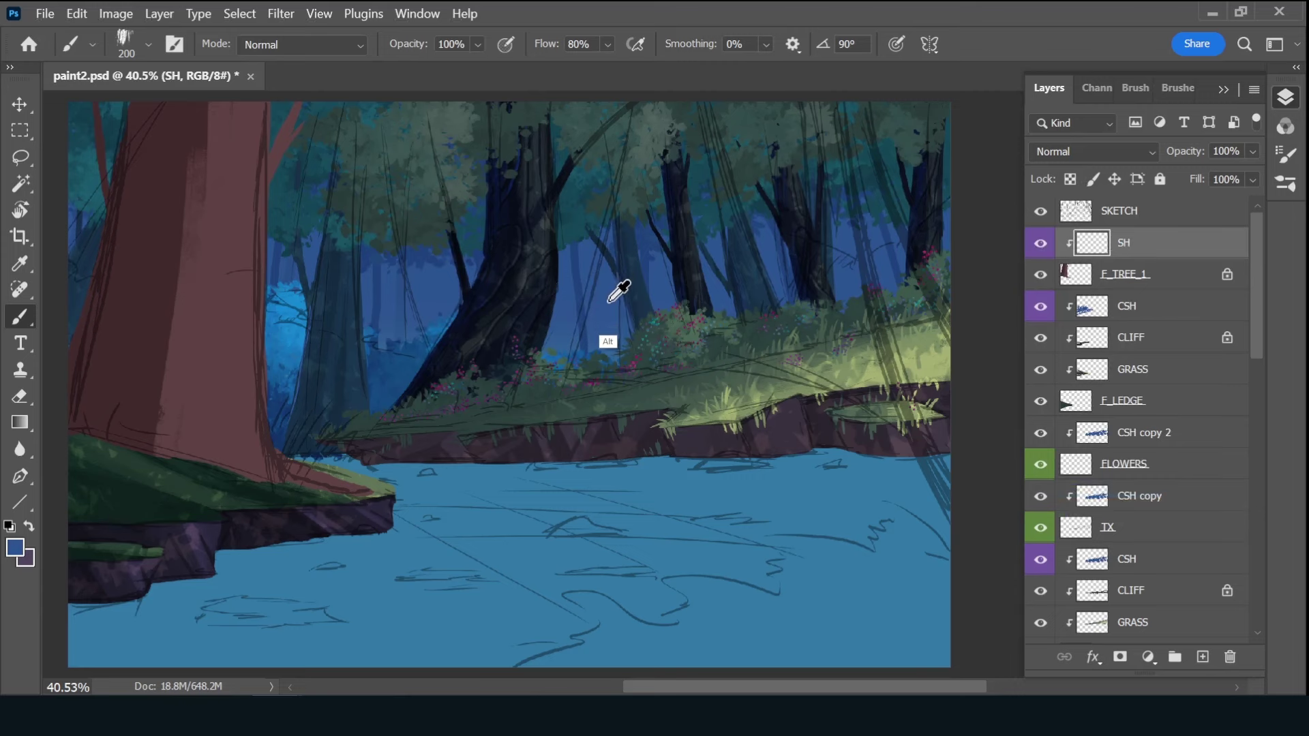
pyautogui.click(1094, 151)
pyautogui.click(1082, 196)
pyautogui.moveTo(163, 444)
pyautogui.mouseDown()
pyautogui.moveTo(194, 137)
pyautogui.moveTo(117, 409)
pyautogui.moveTo(190, 190)
pyautogui.moveTo(170, 497)
pyautogui.mouseUp()
pyautogui.moveTo(194, 450); pyautogui.dragTo(217, 162)
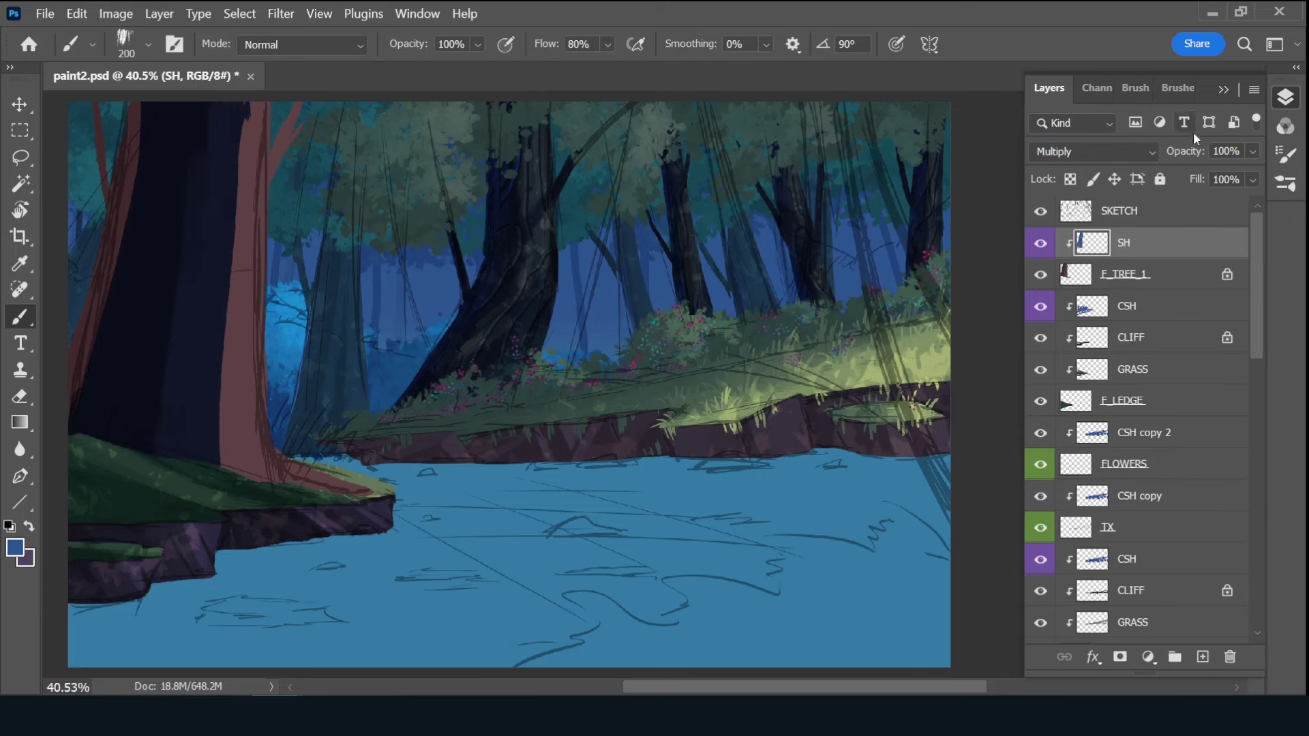
pyautogui.moveTo(1186, 151); pyautogui.dragTo(1159, 152)
# - Add a clipped layer named BLEND, shrink the brush, and hide the SKETCH layer
pyautogui.click(1202, 656)
pyautogui.keyDown('alt'); pyautogui.click(1137, 259); pyautogui.keyUp('alt')
pyautogui.doubleClick(1133, 243)
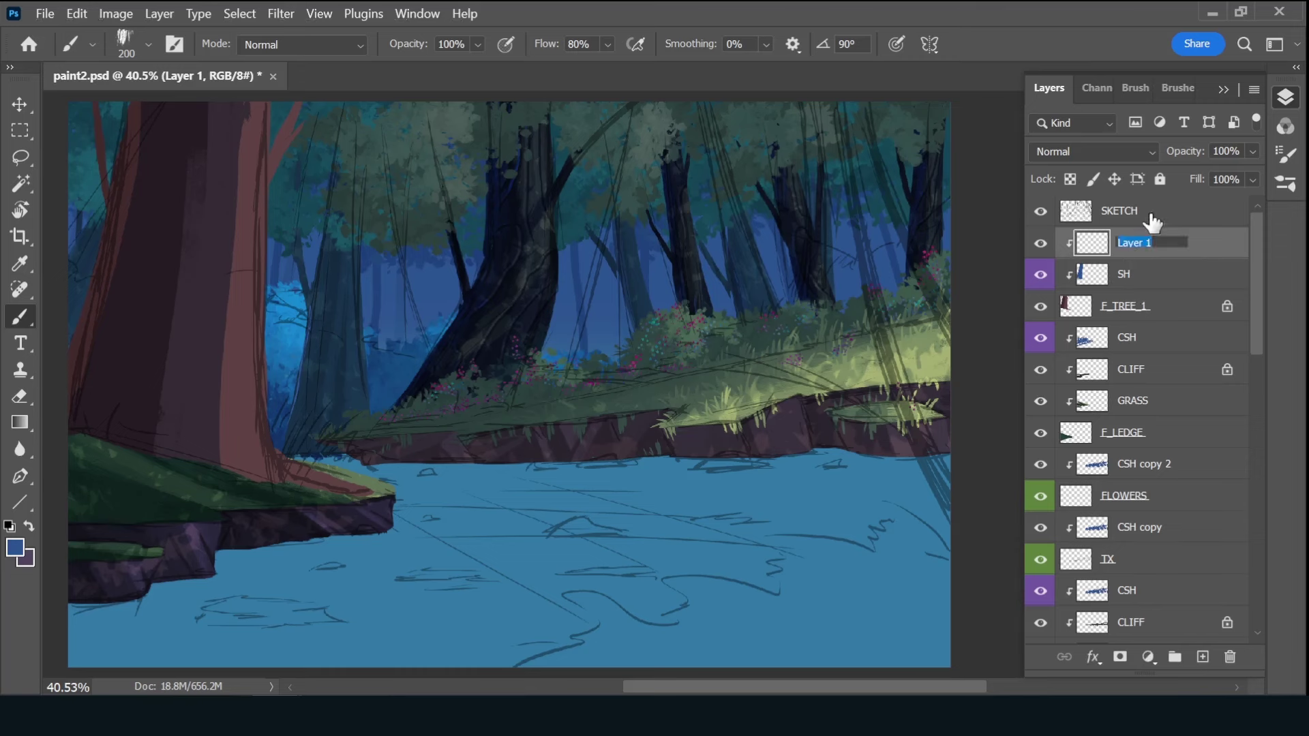
pyautogui.write('BLEND')
pyautogui.press('Return')
pyautogui.press('[')
pyautogui.press('[')
pyautogui.press('[')
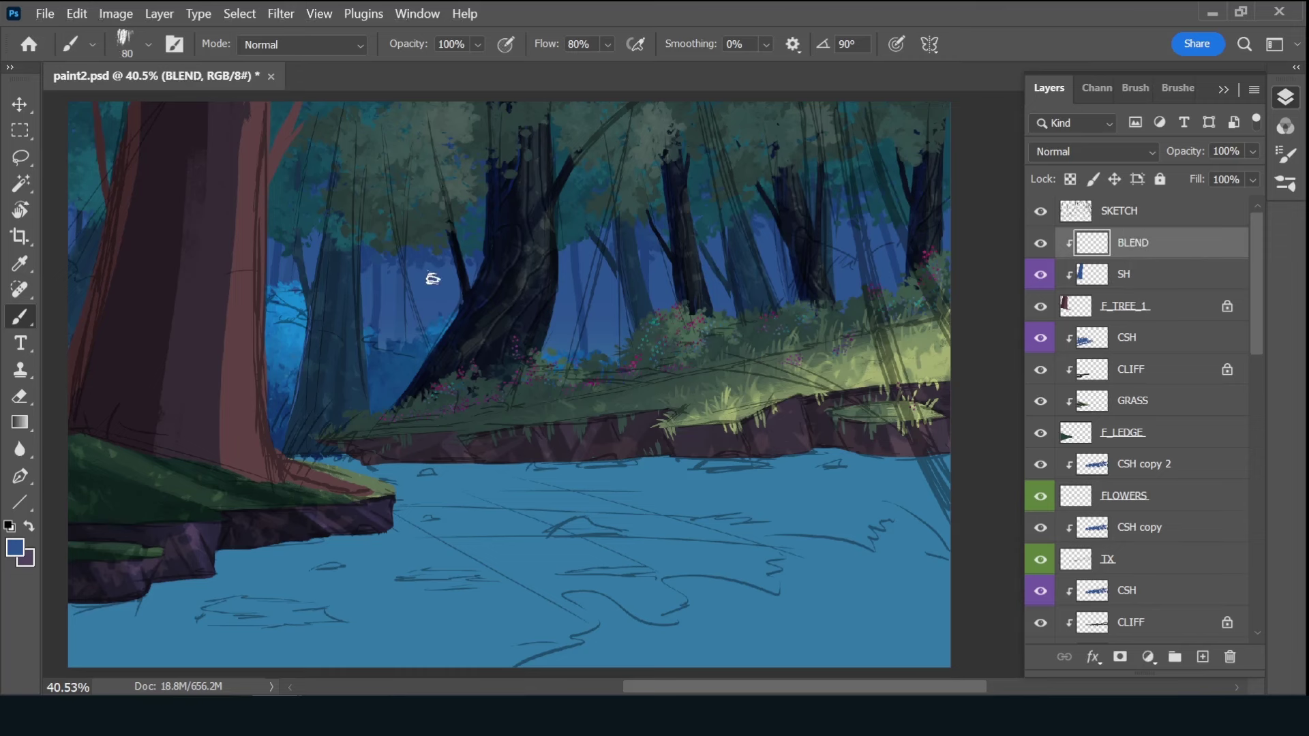
pyautogui.click(1040, 212)
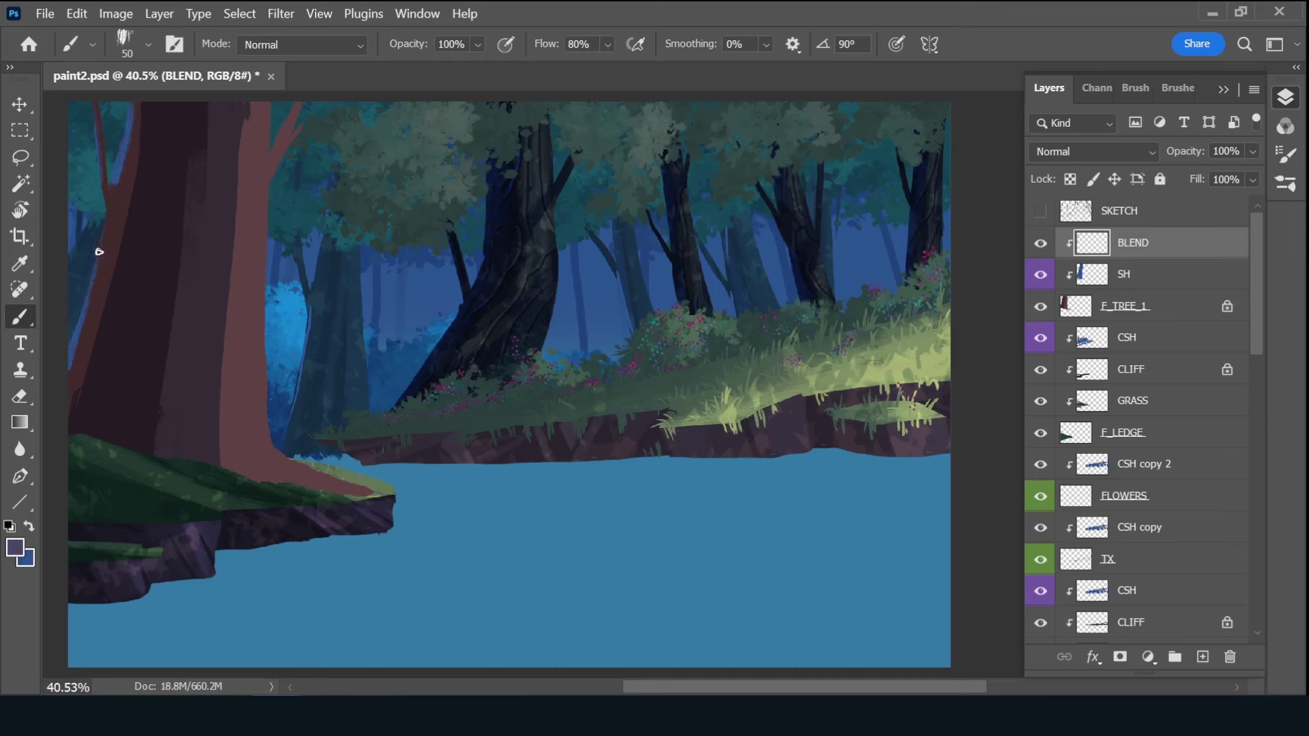
# - Soften the trunk's left edge and darken its right edge with sampled browns
pyautogui.moveTo(96, 293); pyautogui.dragTo(78, 327)
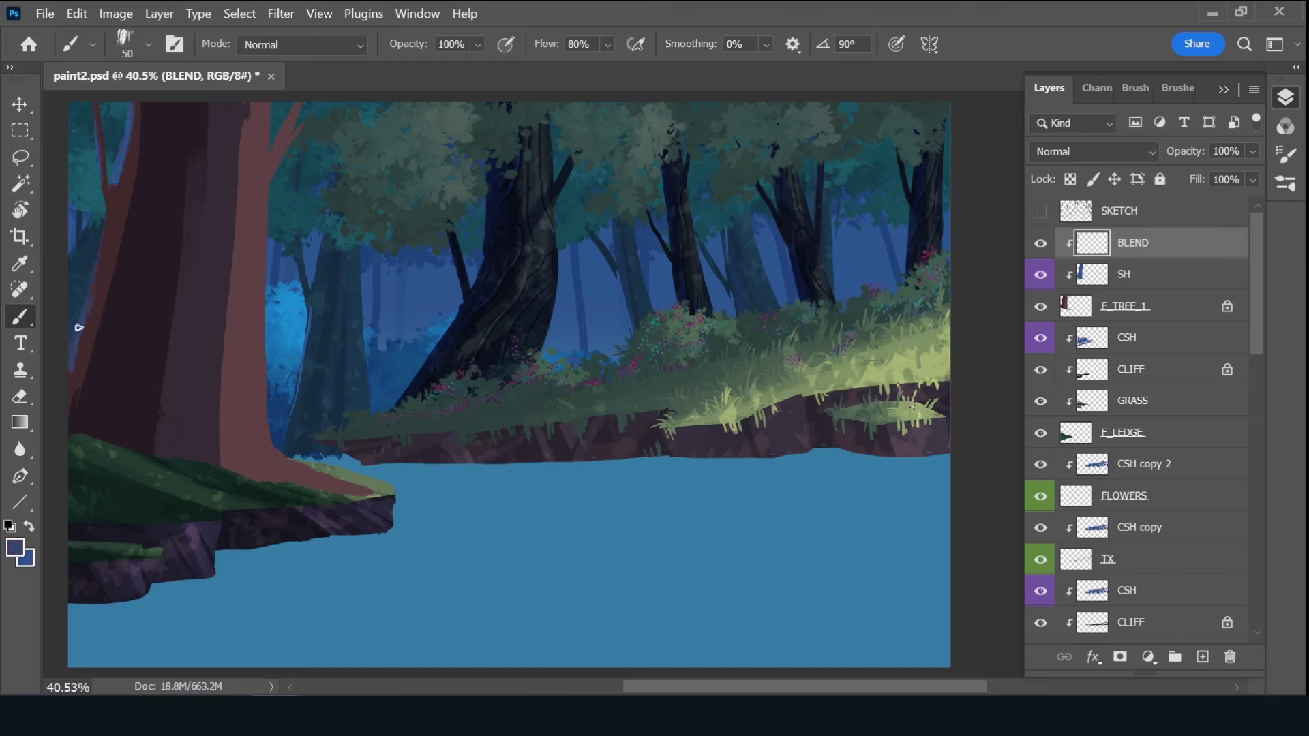
pyautogui.keyDown('alt'); pyautogui.click(81, 388); pyautogui.keyUp('alt')
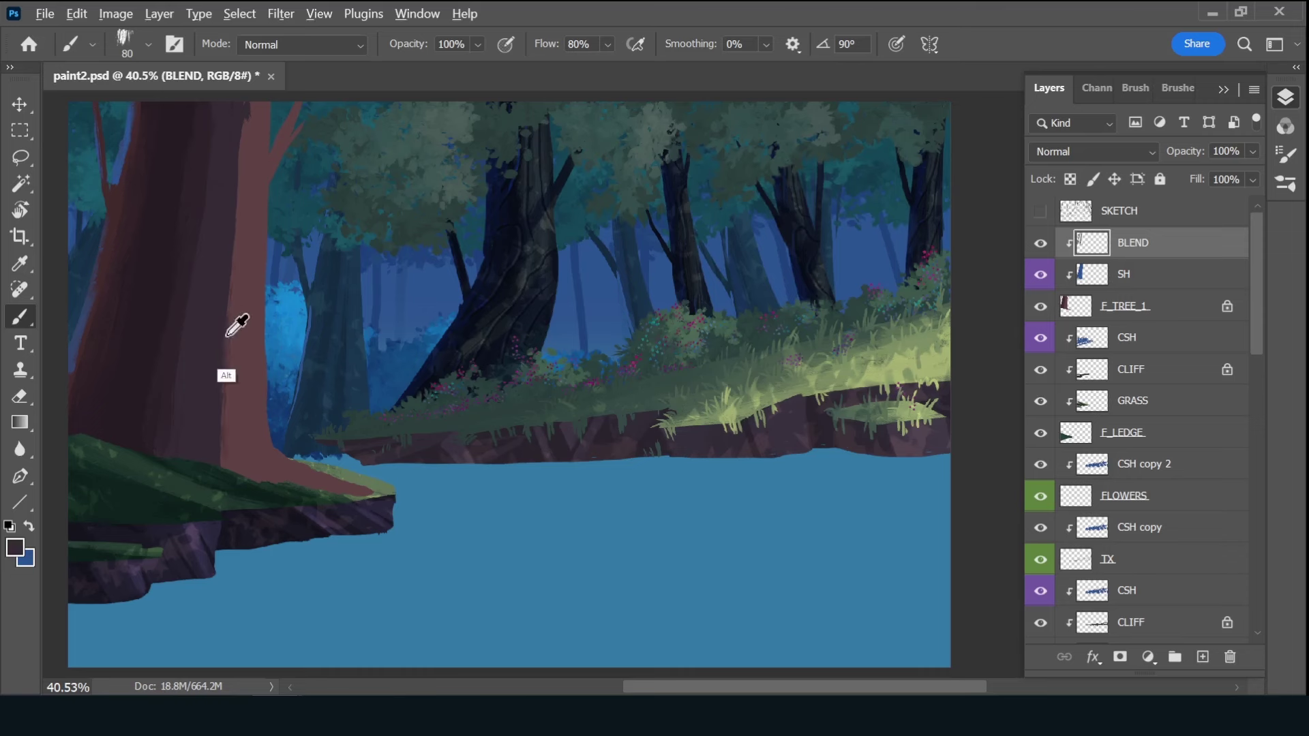
pyautogui.moveTo(258, 334); pyautogui.dragTo(266, 273)
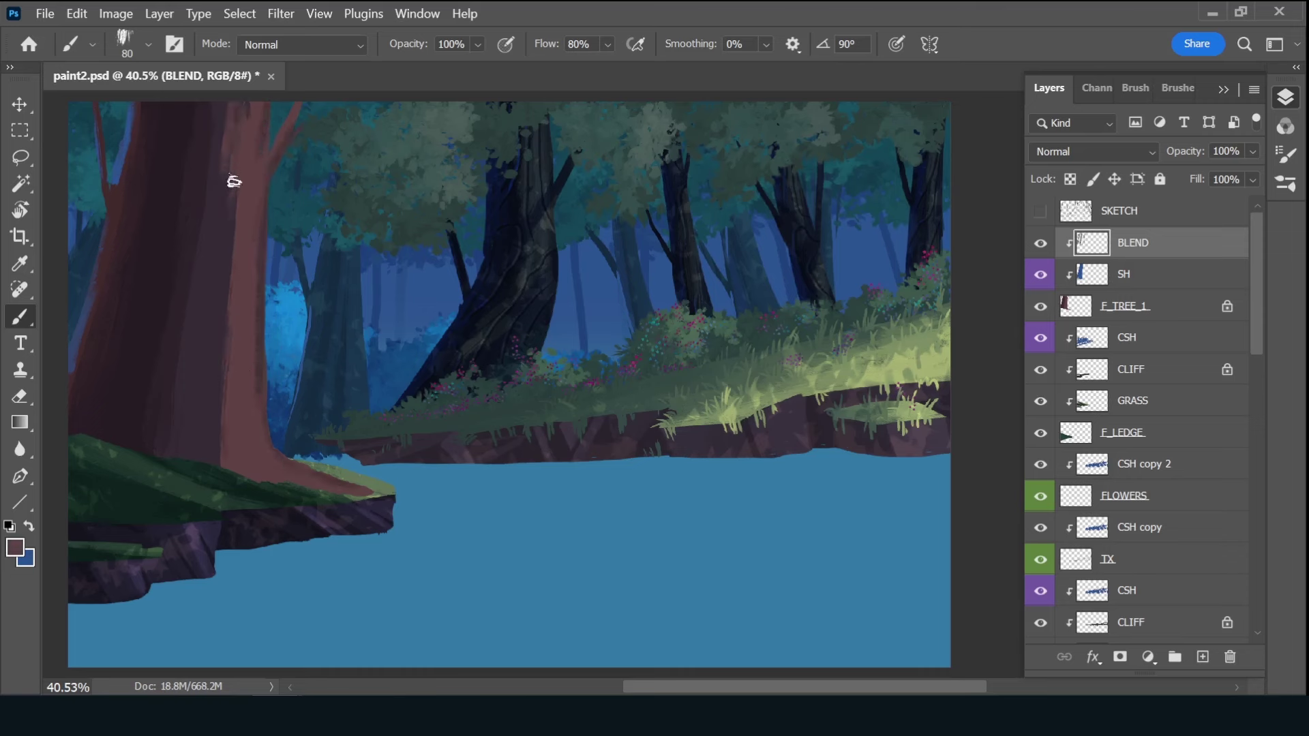
pyautogui.press('alt')
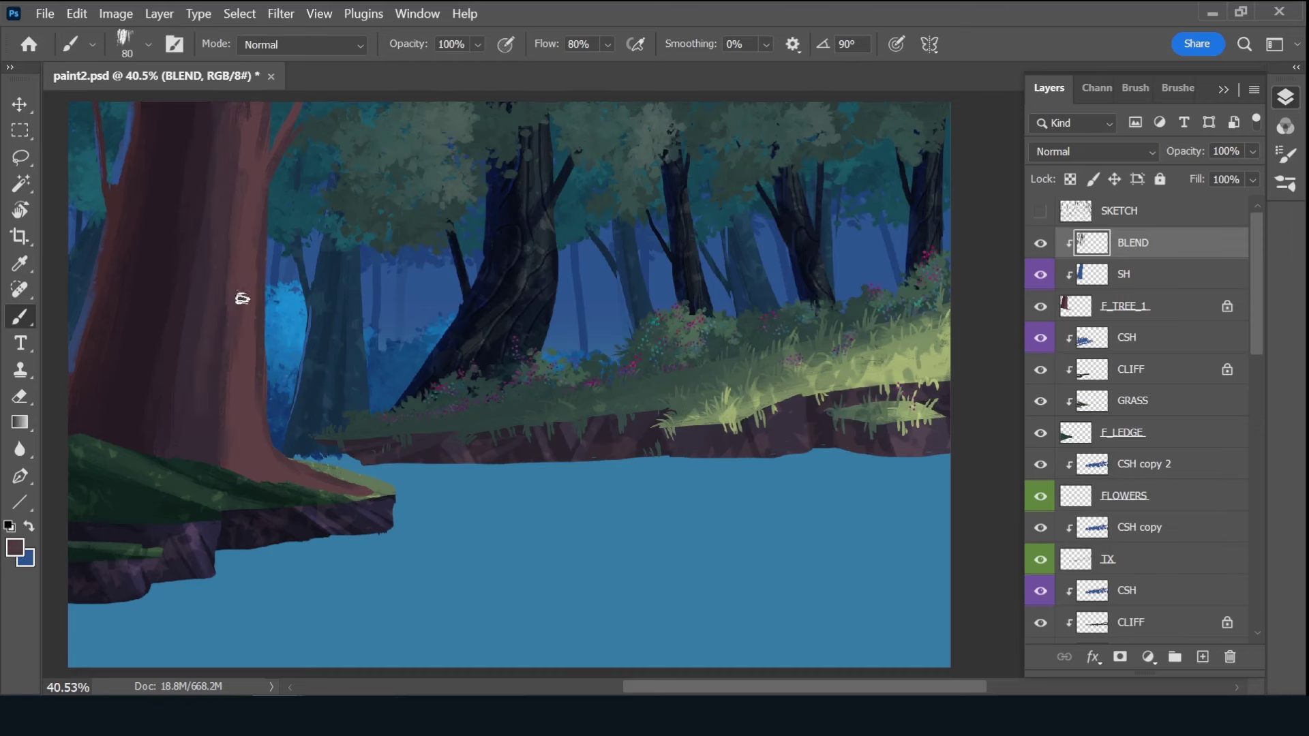
pyautogui.press('alt')
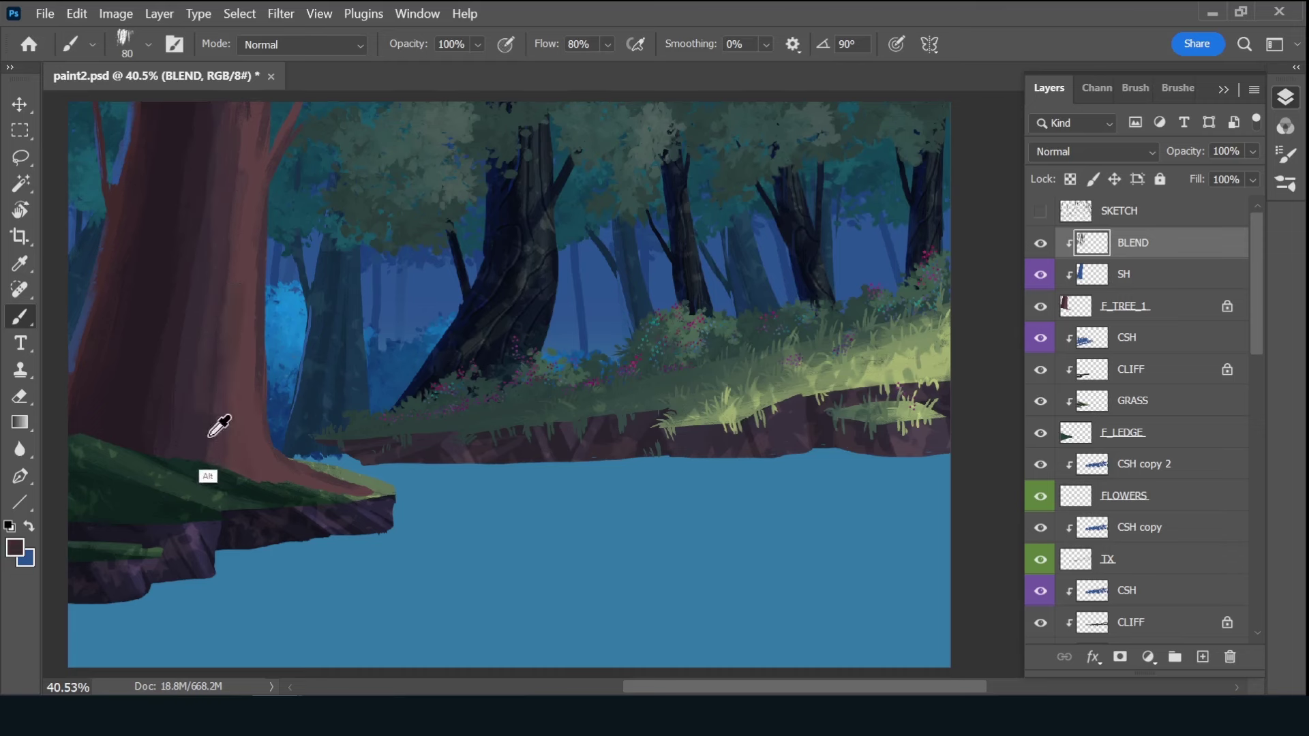
pyautogui.keyDown('alt'); pyautogui.click(233, 370); pyautogui.keyUp('alt')
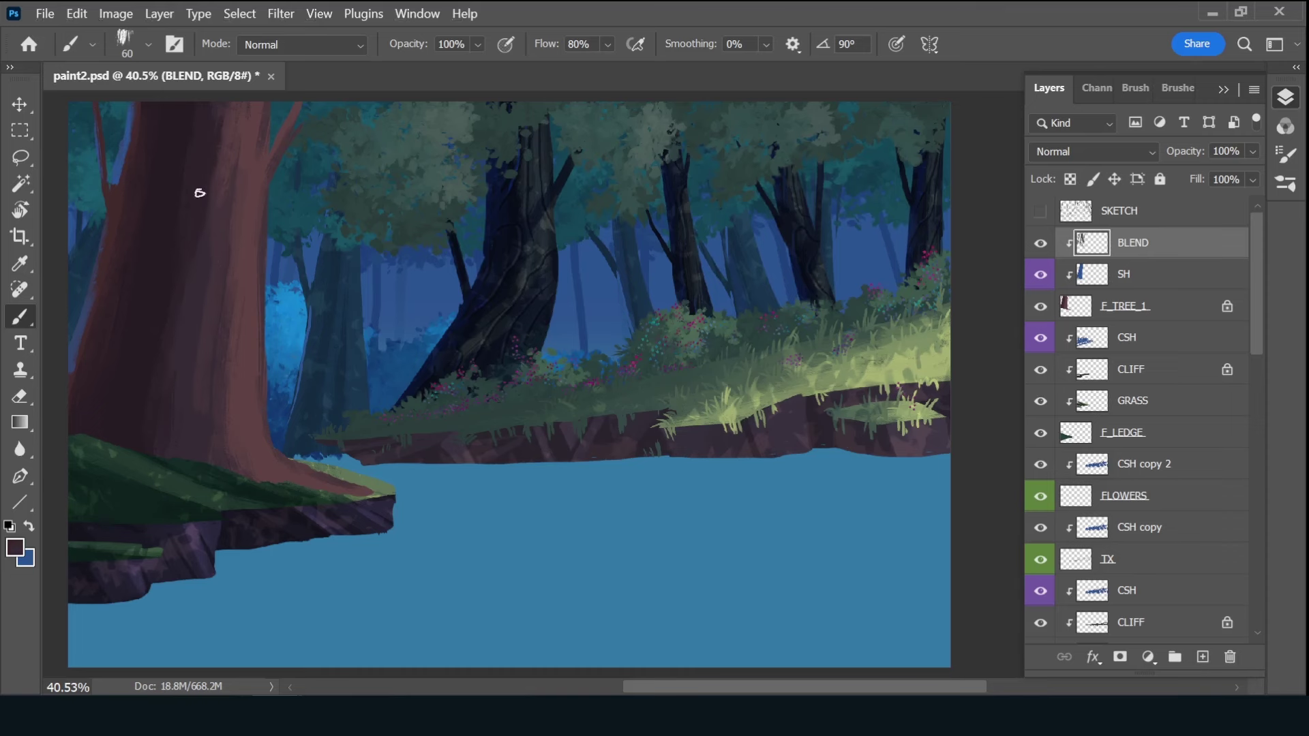
# - Sample dark slate blues and reddish-browns along the trunk's edge to keep blending it
pyautogui.keyDown('alt'); pyautogui.click(104, 233); pyautogui.keyUp('alt')
pyautogui.keyDown('alt'); pyautogui.click(100, 291); pyautogui.keyUp('alt')
pyautogui.keyDown('alt'); pyautogui.click(76, 334); pyautogui.keyUp('alt')
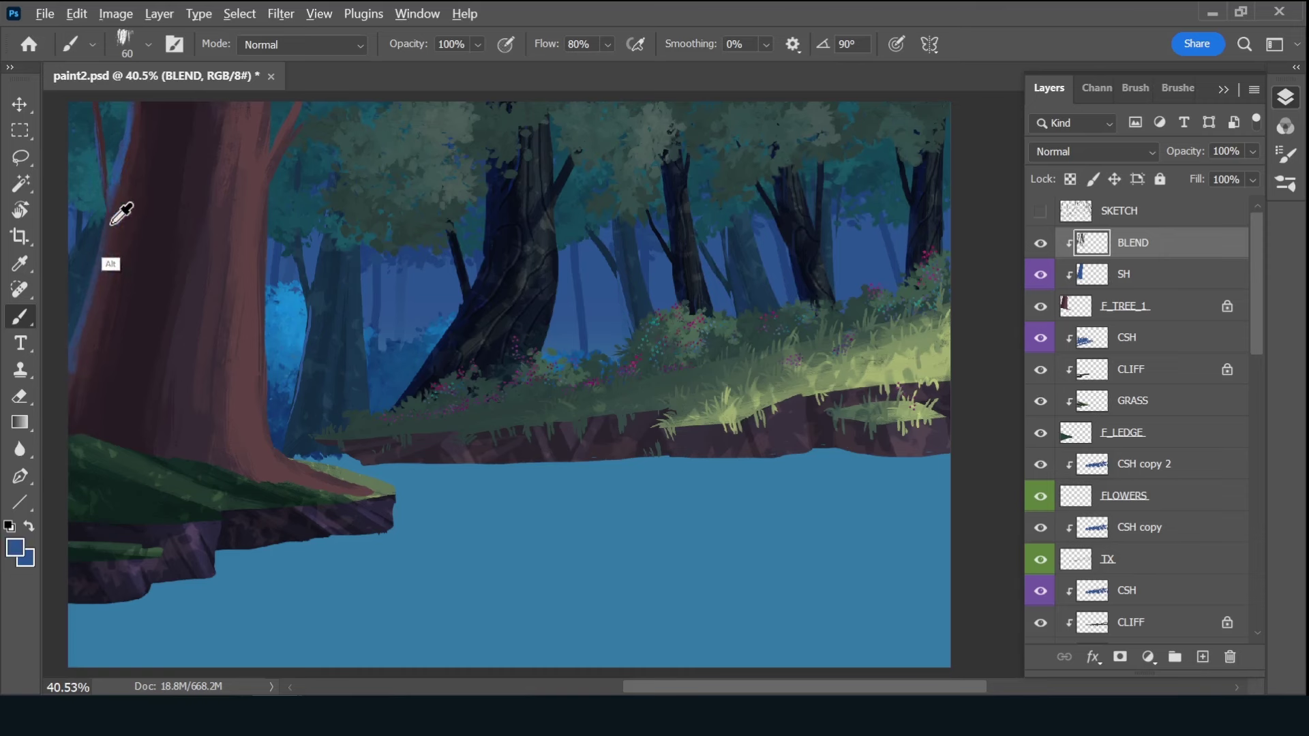
pyautogui.keyDown('alt'); pyautogui.click(112, 223); pyautogui.keyUp('alt')
pyautogui.keyDown('alt'); pyautogui.click(129, 171); pyautogui.keyUp('alt')
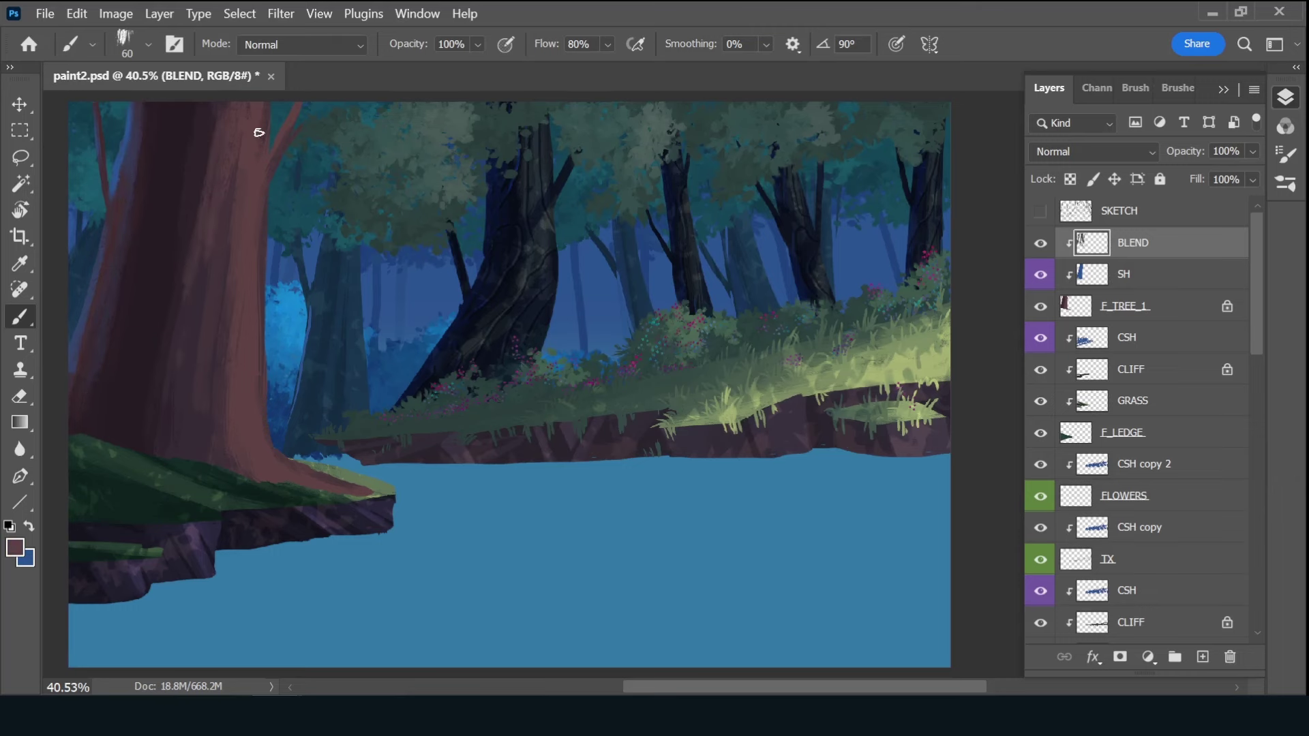
pyautogui.click(15, 547)
pyautogui.press('Return')
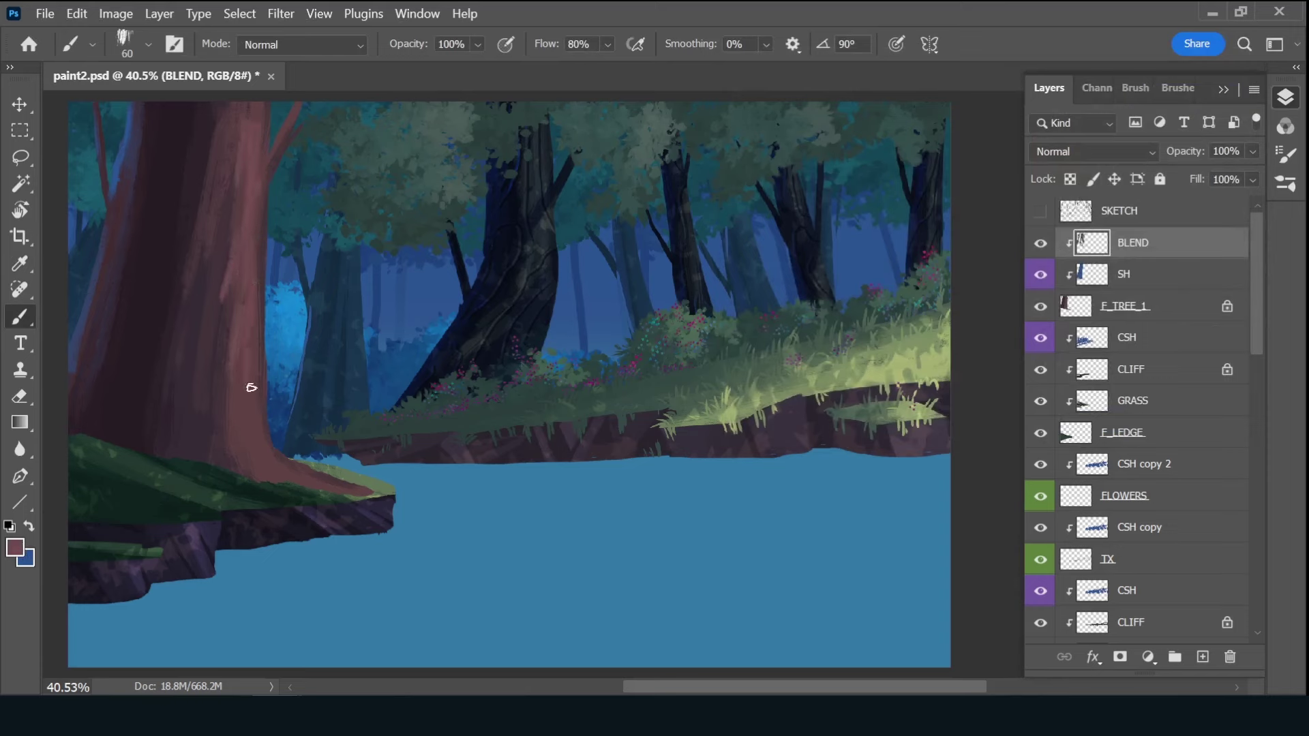
# - Add a new layer named DETAILS and pick a dark colour for bark lines
pyautogui.click(1202, 657)
pyautogui.doubleClick(1133, 243)
pyautogui.write('DETAILS')
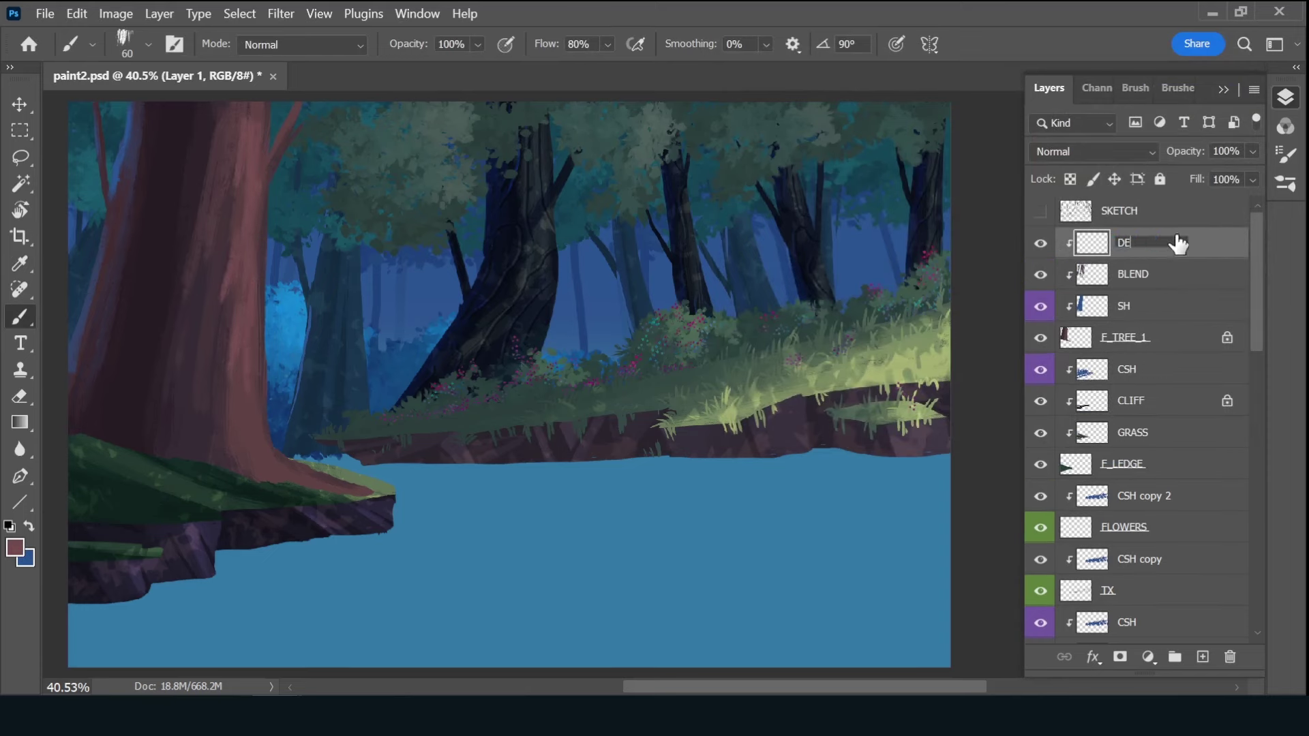
pyautogui.press('Return')
pyautogui.press('i')
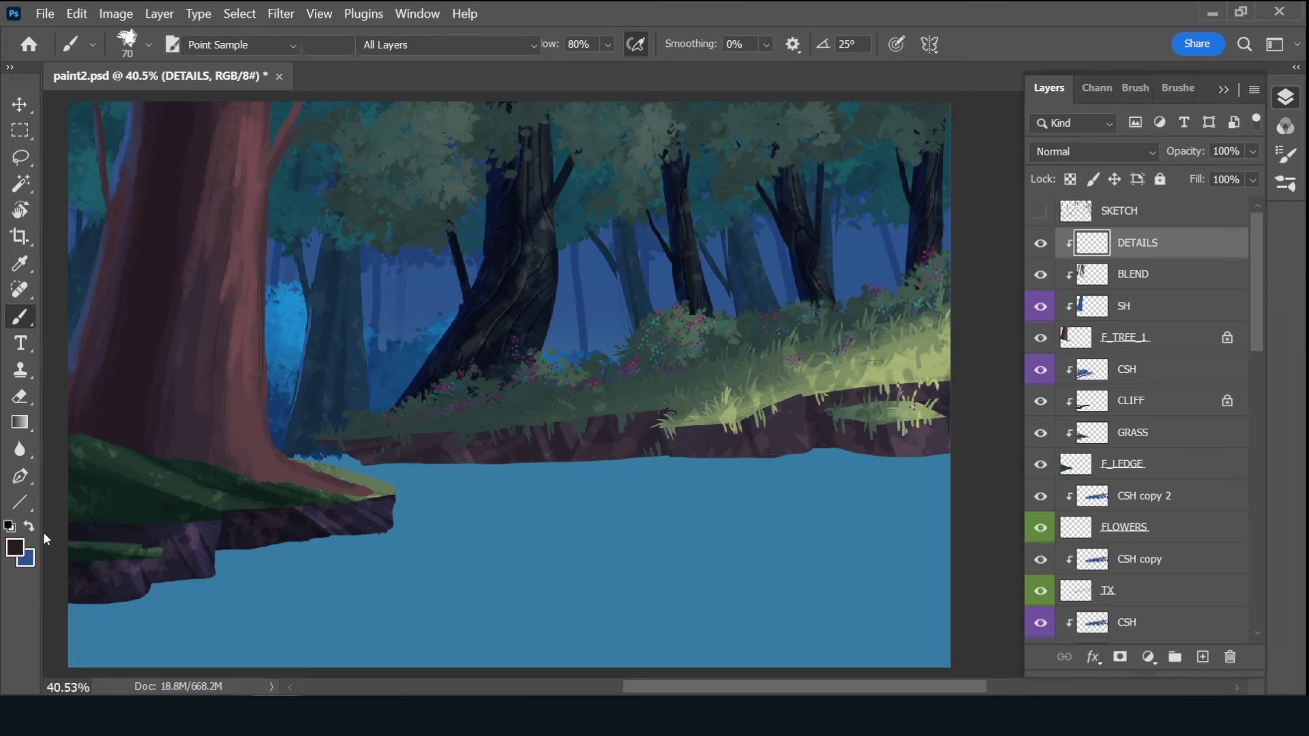
pyautogui.click(15, 548)
pyautogui.press('Return')
pyautogui.press('b')
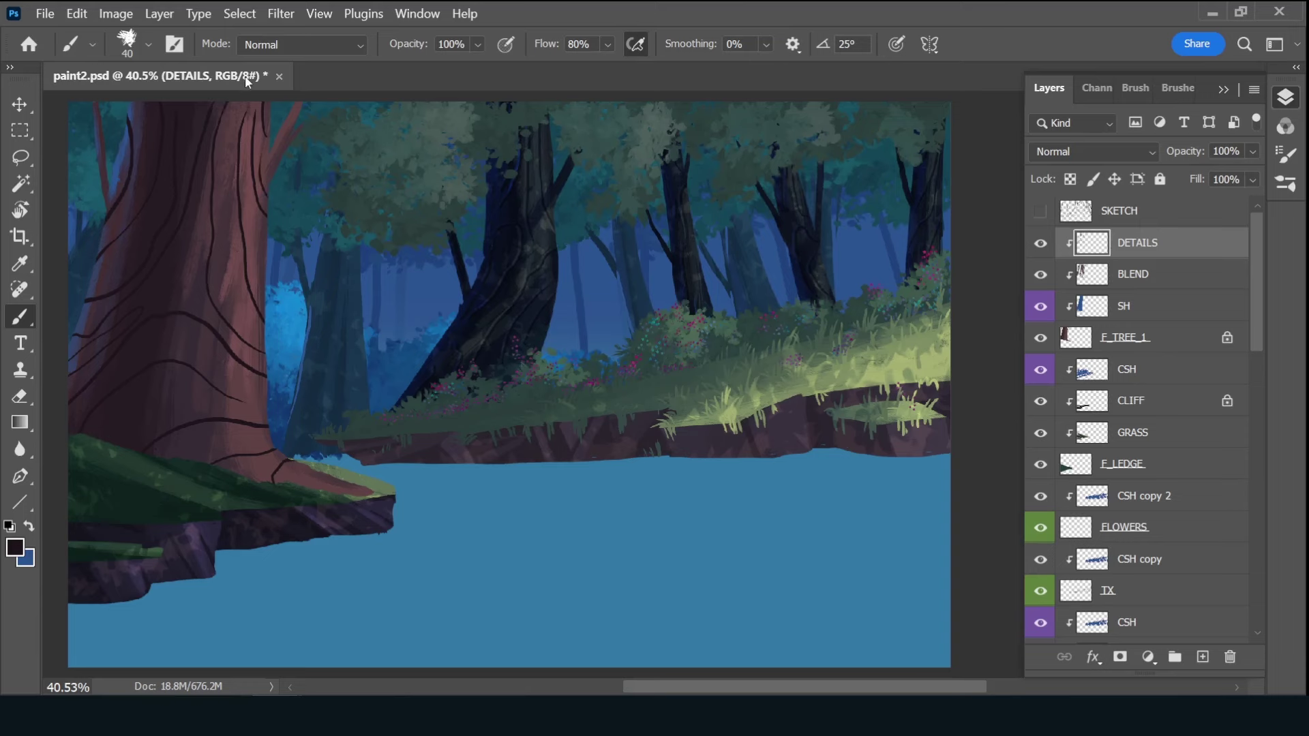
# - Choose redder and dark browns and draw a dark bark line near the trunk base
pyautogui.press(']')
pyautogui.press('/')
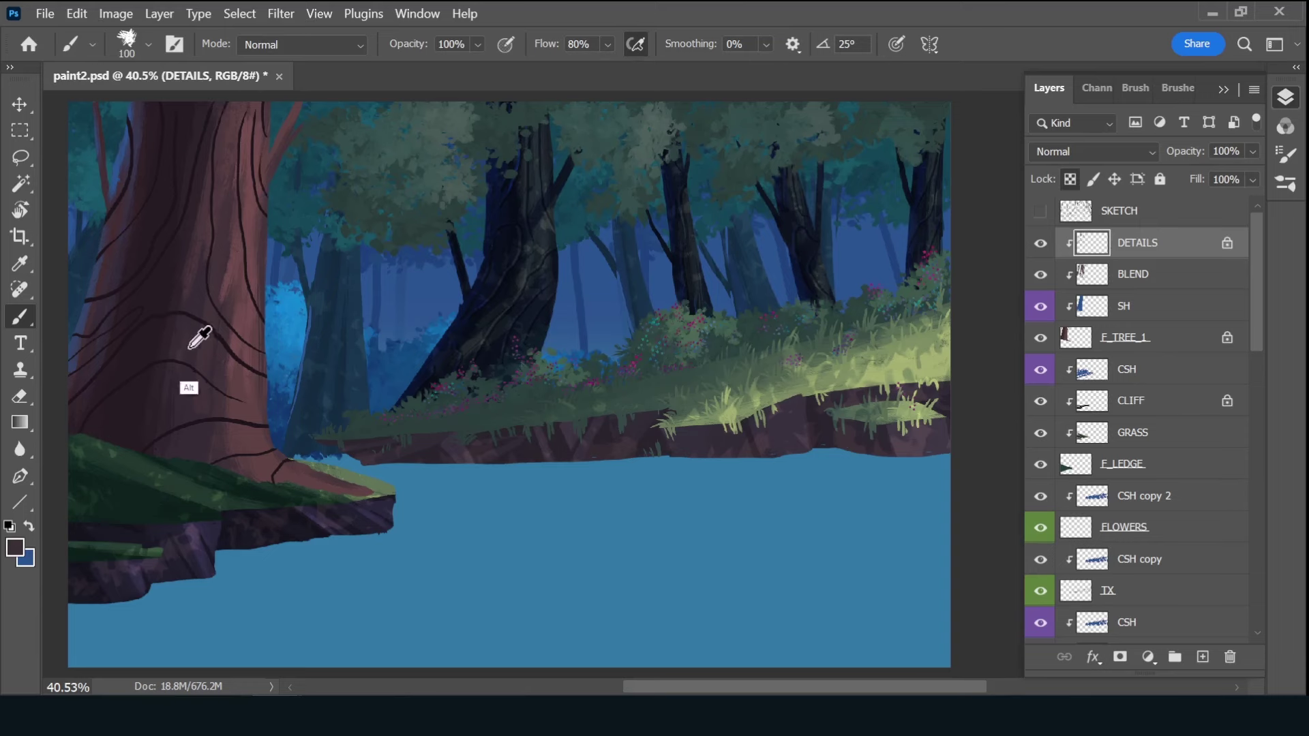
pyautogui.keyDown('alt'); pyautogui.click(257, 248); pyautogui.keyUp('alt')
pyautogui.click(15, 547)
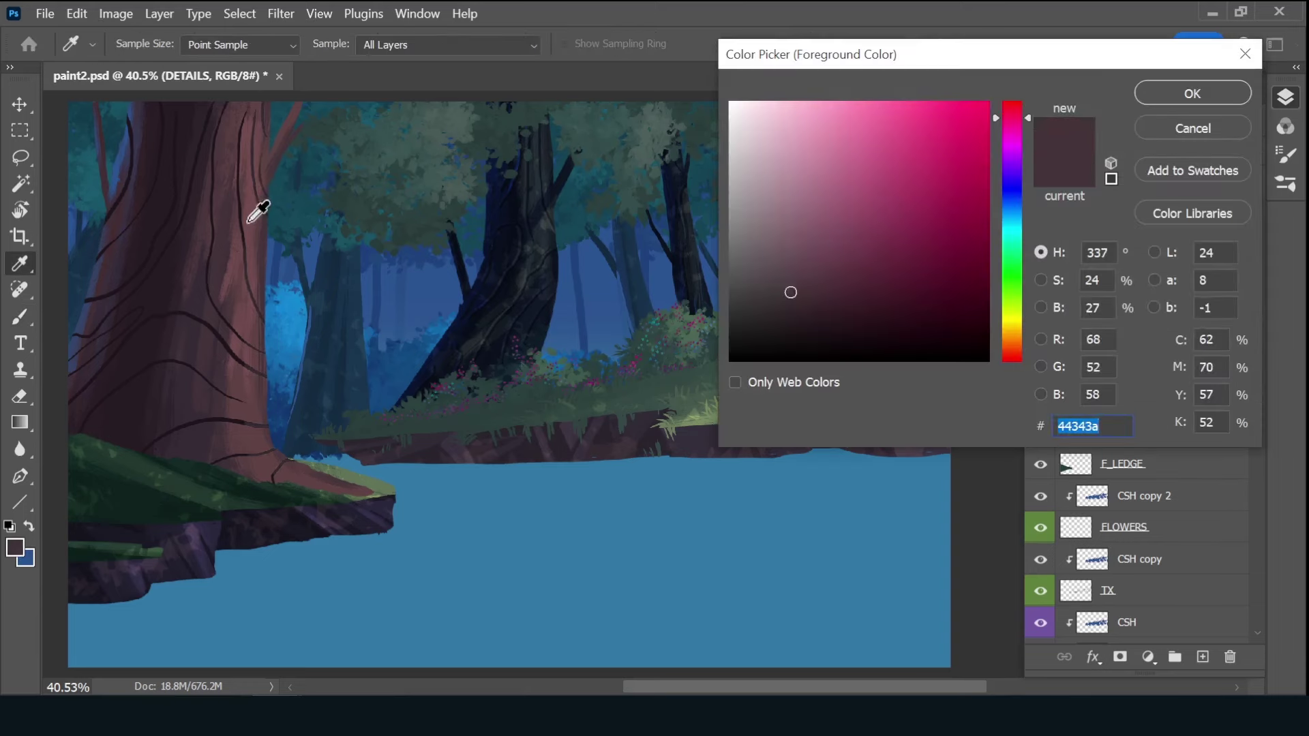
pyautogui.click(855, 270)
pyautogui.press('Return')
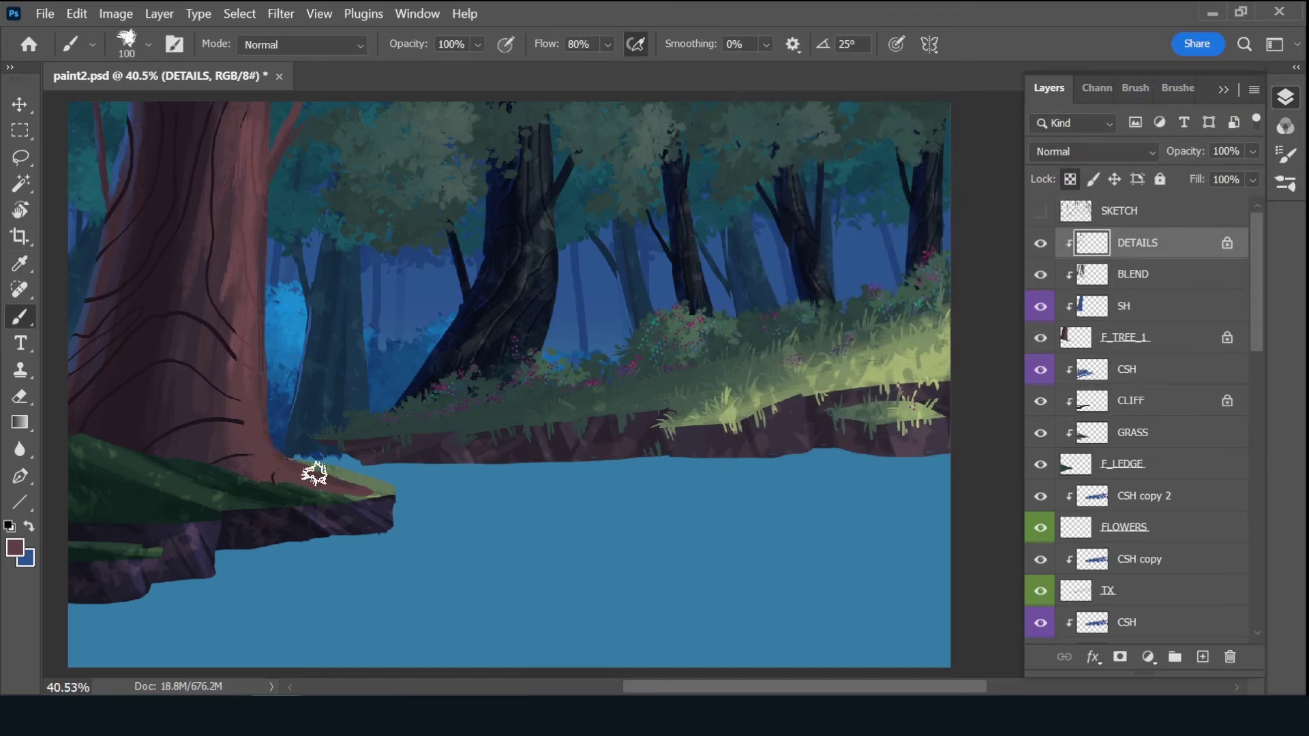
pyautogui.keyDown('alt'); pyautogui.click(193, 341); pyautogui.keyUp('alt')
pyautogui.moveTo(283, 457); pyautogui.dragTo(273, 478)
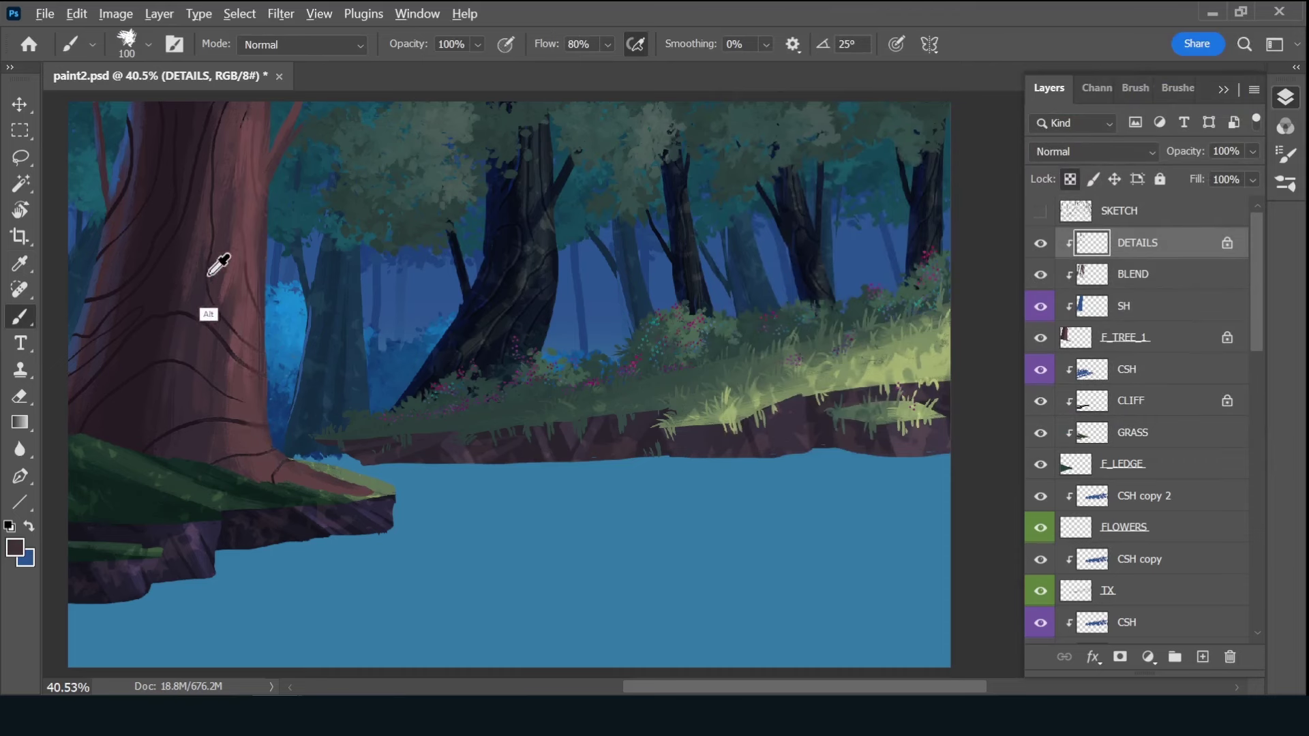
# - Change the painting colour to a navy blue sampled from the painting
pyautogui.click(15, 547)
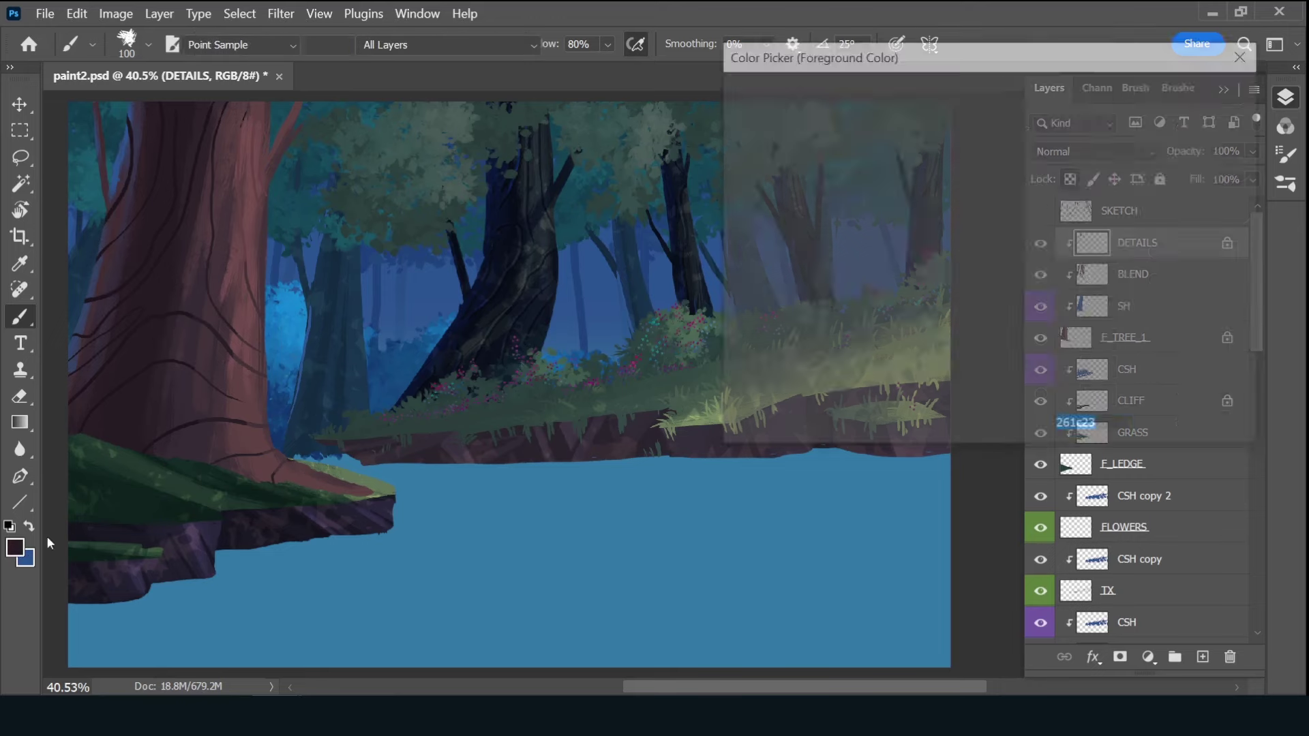
pyautogui.press('Return')
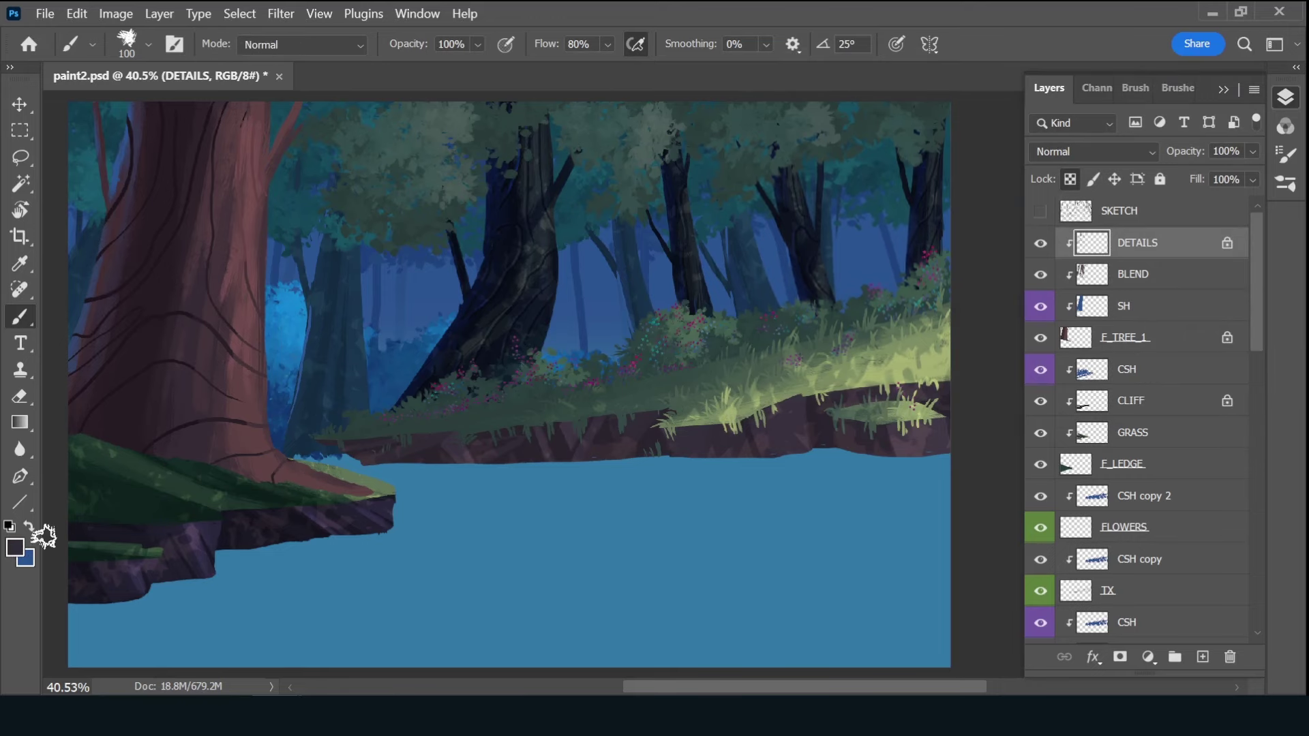
pyautogui.click(15, 547)
pyautogui.press('Return')
pyautogui.click(15, 547)
pyautogui.press('Return')
pyautogui.keyDown('alt'); pyautogui.click(93, 300); pyautogui.keyUp('alt')
pyautogui.click(15, 546)
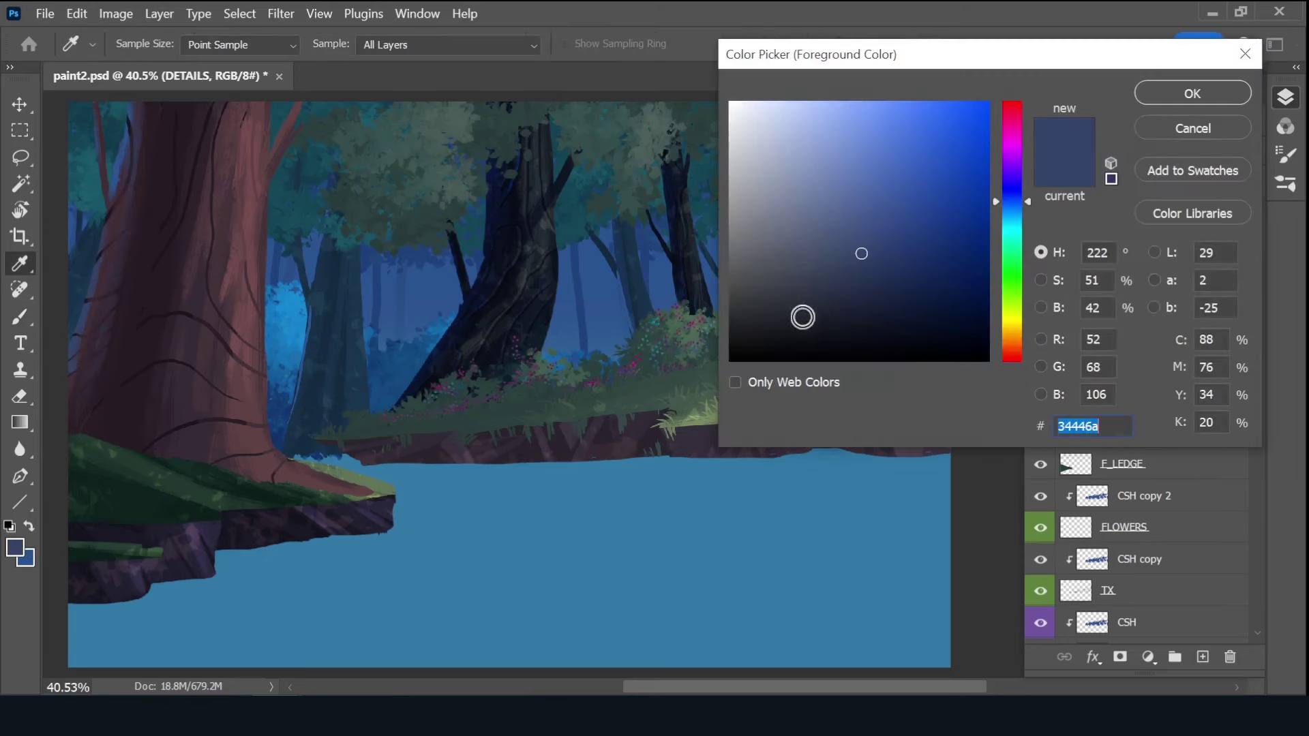
pyautogui.press('Return')
# - Duplicate DETAILS, move the copy below it, and name it LIGHT
pyautogui.hotkey('ctrl', 'j')
pyautogui.moveTo(1159, 243); pyautogui.dragTo(1169, 308)
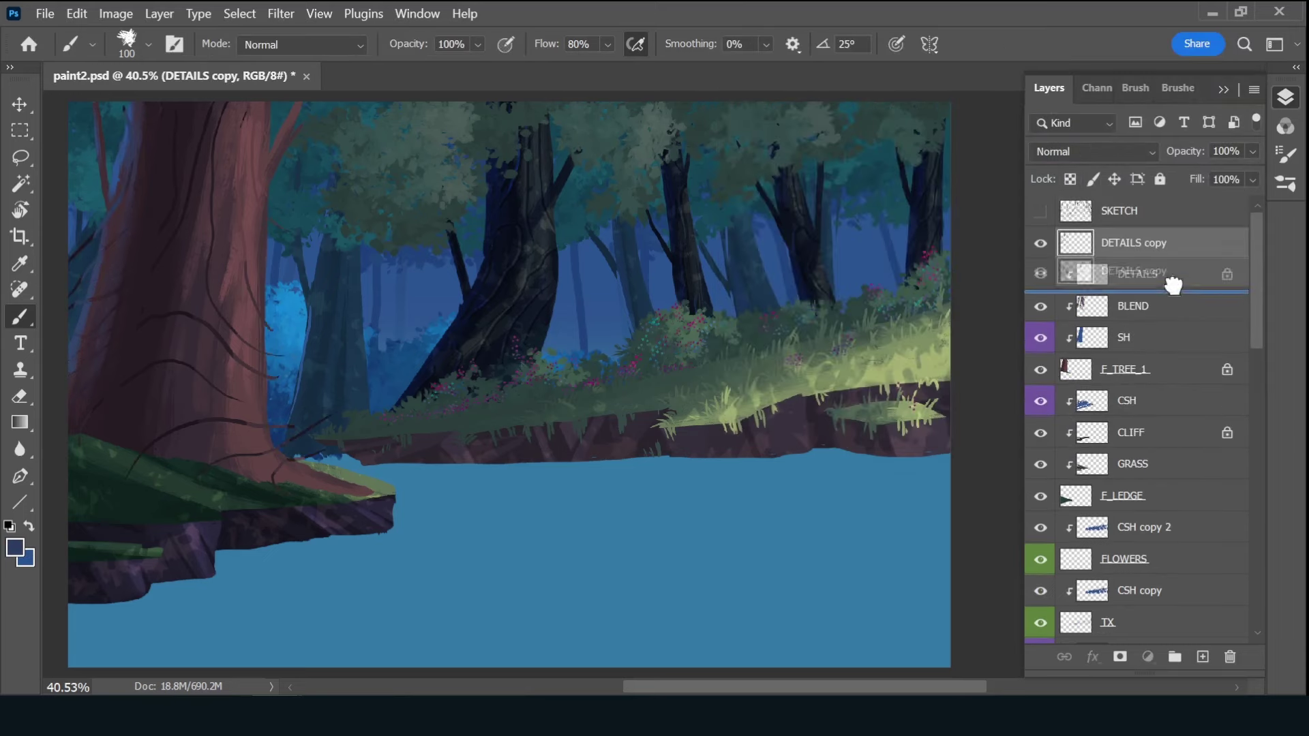
pyautogui.write('LIGHT')
pyautogui.press('Return')
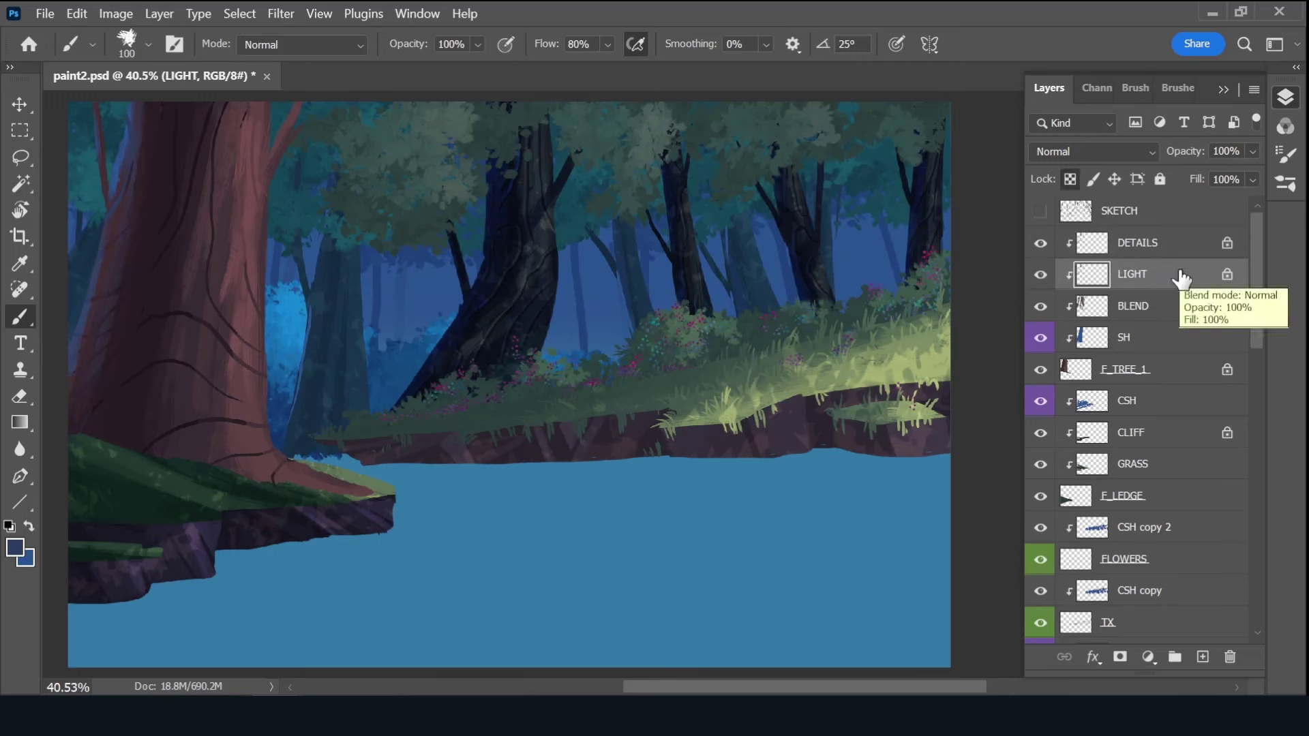
pyautogui.press('v')
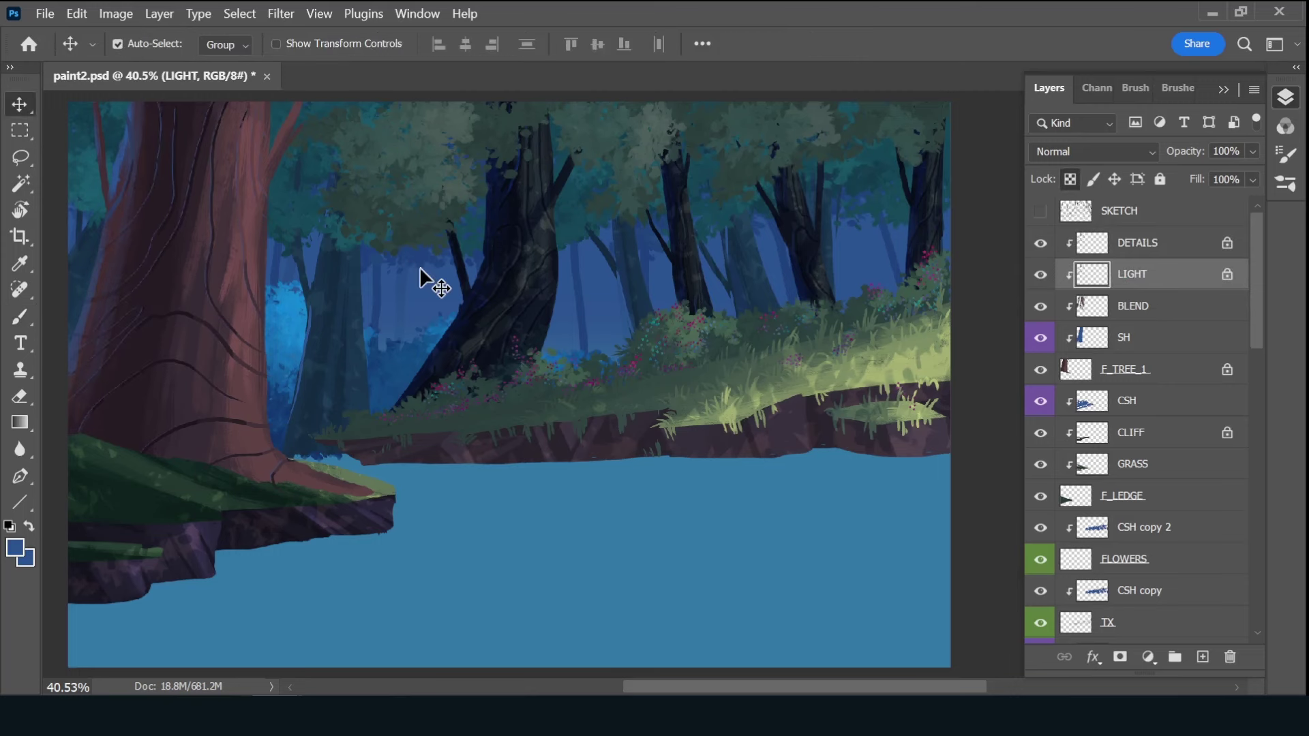
pyautogui.press('b')
# - Recolour the LIGHT copy of the bark lines with a lighter brown
pyautogui.keyDown('alt'); pyautogui.click(247, 274); pyautogui.keyUp('alt')
pyautogui.click(15, 547)
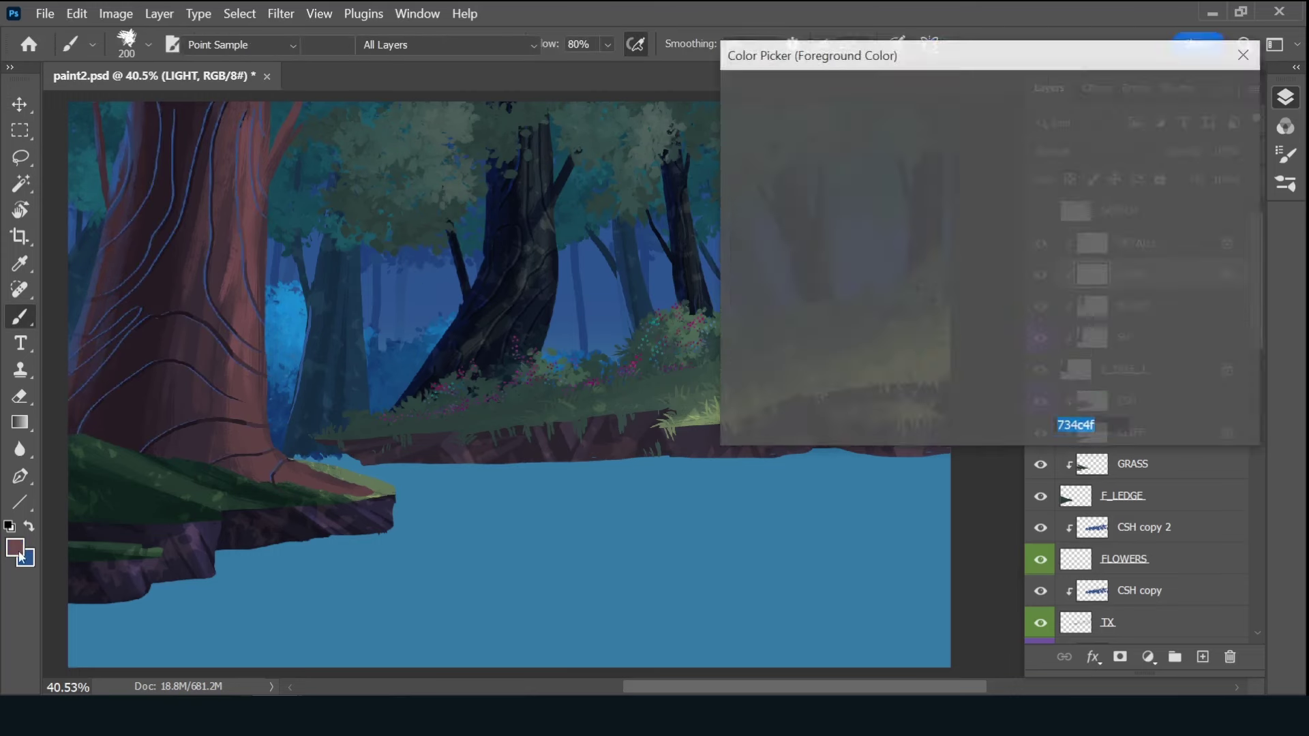
pyautogui.click(821, 225)
pyautogui.click(1149, 92)
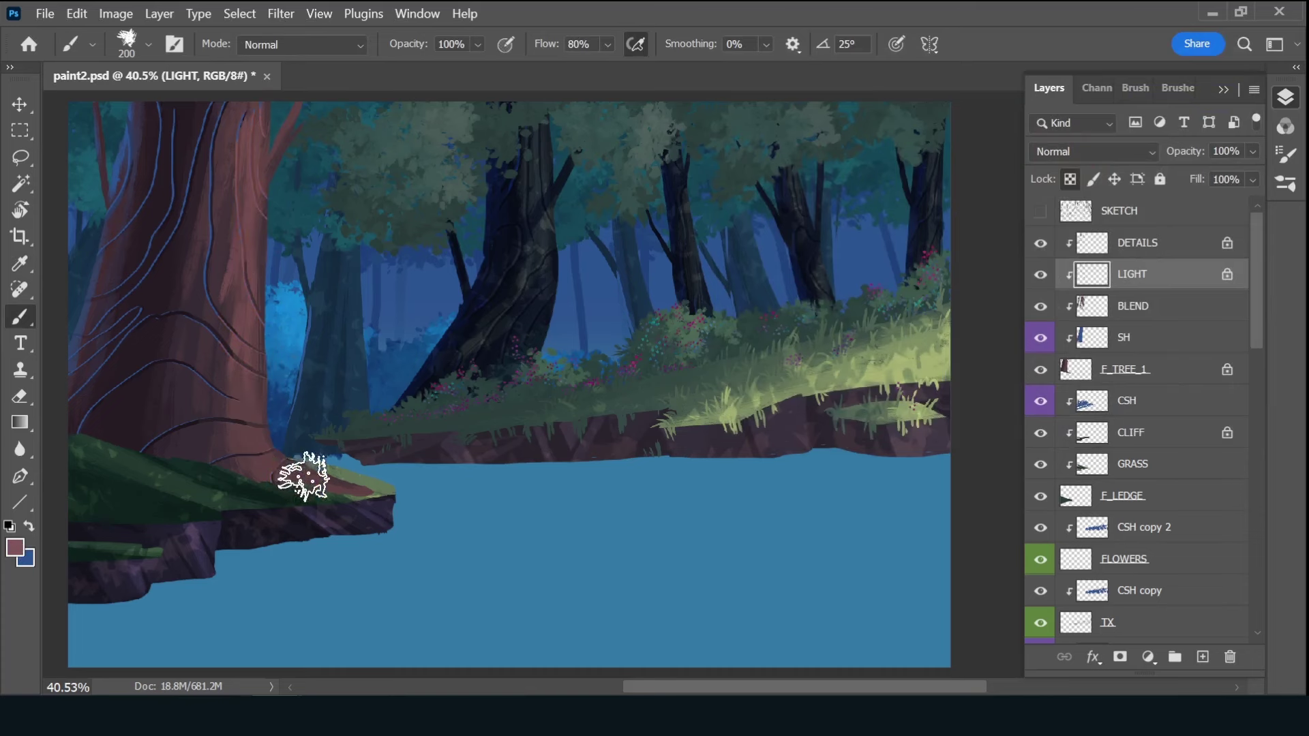
pyautogui.keyDown('alt'); pyautogui.click(198, 347); pyautogui.keyUp('alt')
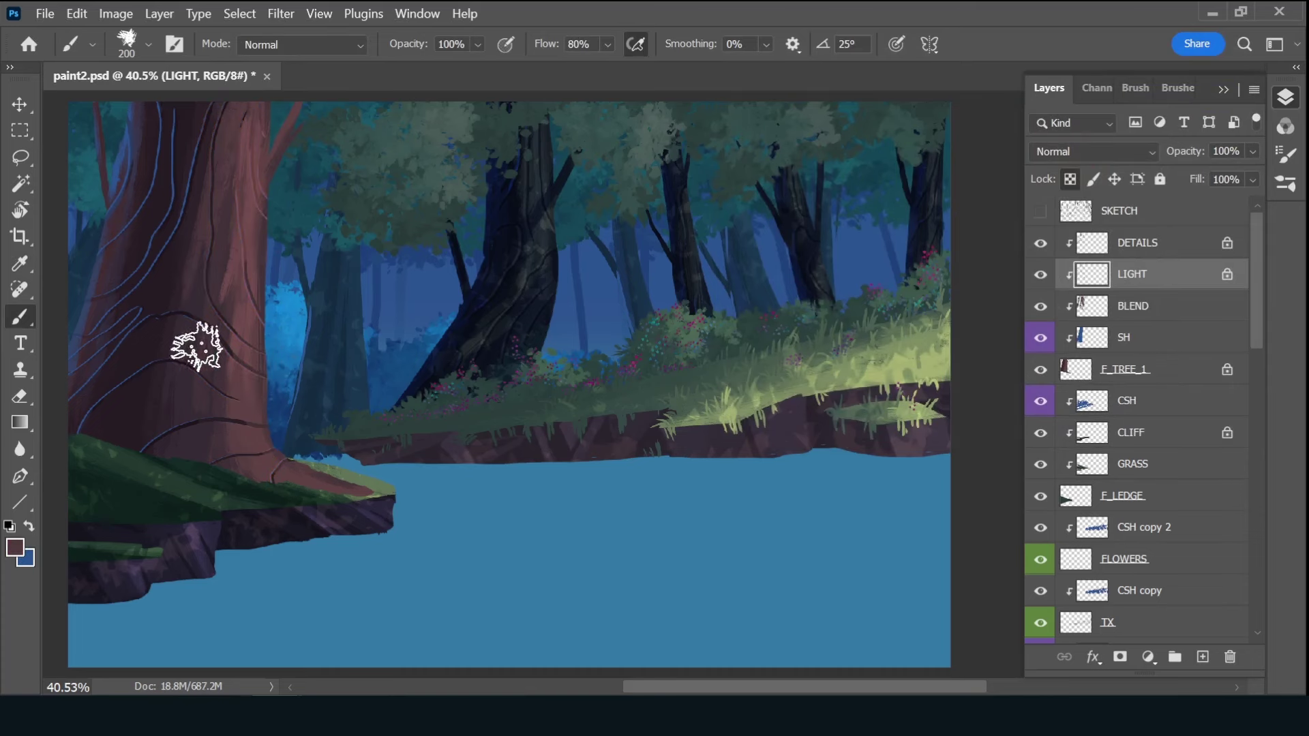
pyautogui.moveTo(198, 346)
pyautogui.mouseDown()
pyautogui.moveTo(205, 181)
pyautogui.moveTo(198, 291)
pyautogui.moveTo(175, 88)
pyautogui.moveTo(103, 315)
pyautogui.mouseUp()
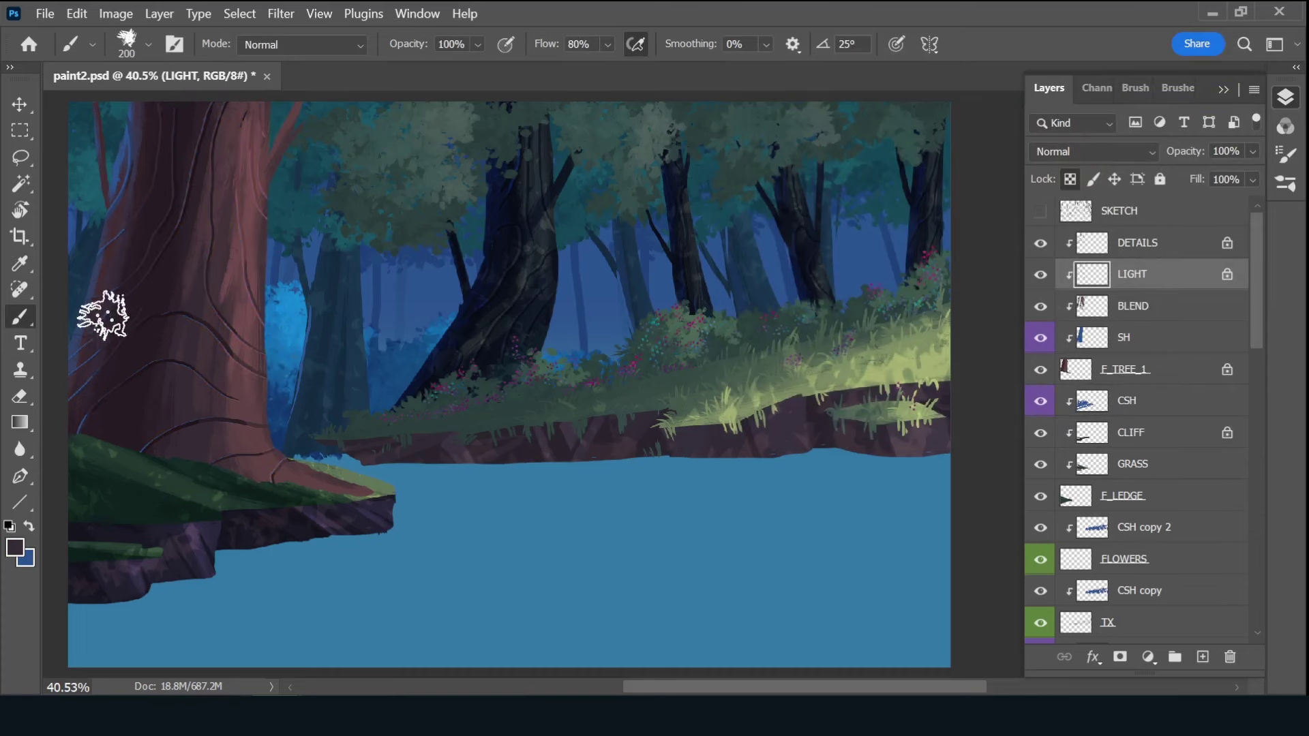
pyautogui.click(1145, 243)
# - Add a clipped layer named CSH above DETAILS with a violet colour label
pyautogui.click(1203, 656)
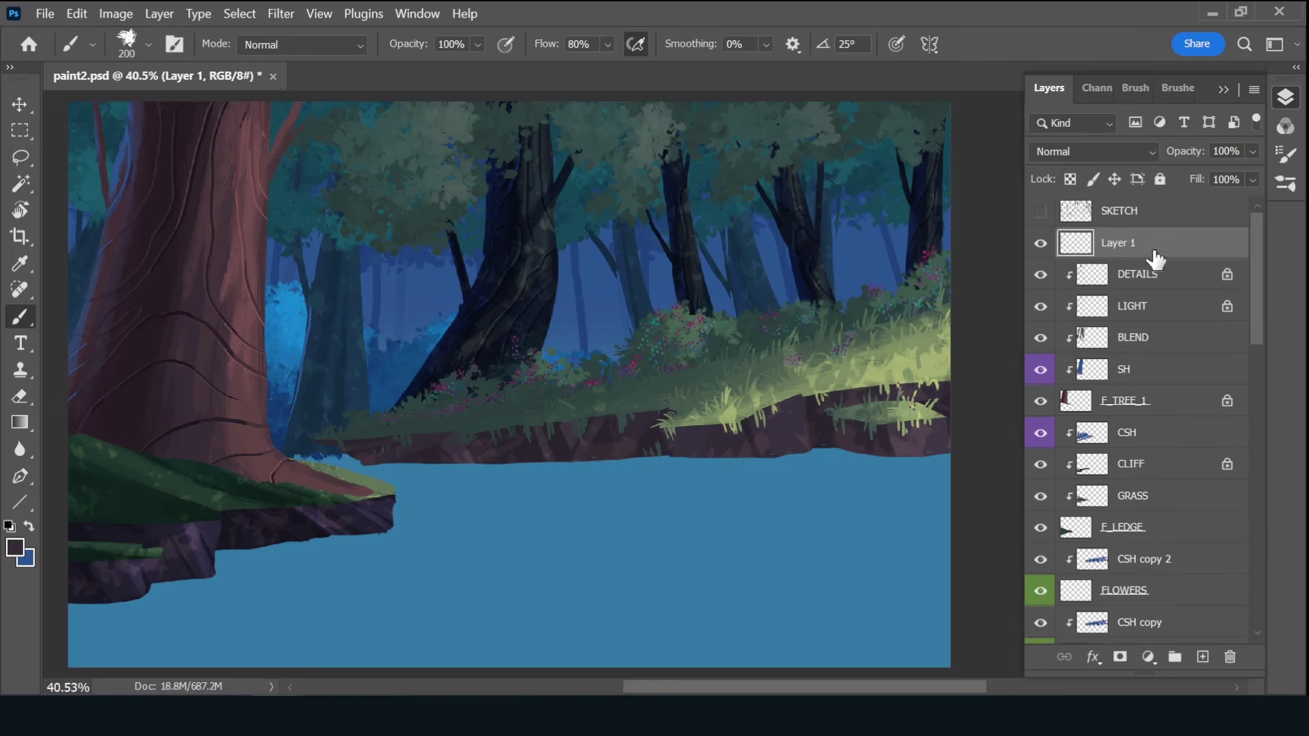
pyautogui.keyDown('alt'); pyautogui.click(1156, 259); pyautogui.keyUp('alt')
pyautogui.doubleClick(1141, 240)
pyautogui.press('Return')
pyautogui.rightClick(1041, 243)
pyautogui.click(1181, 92)
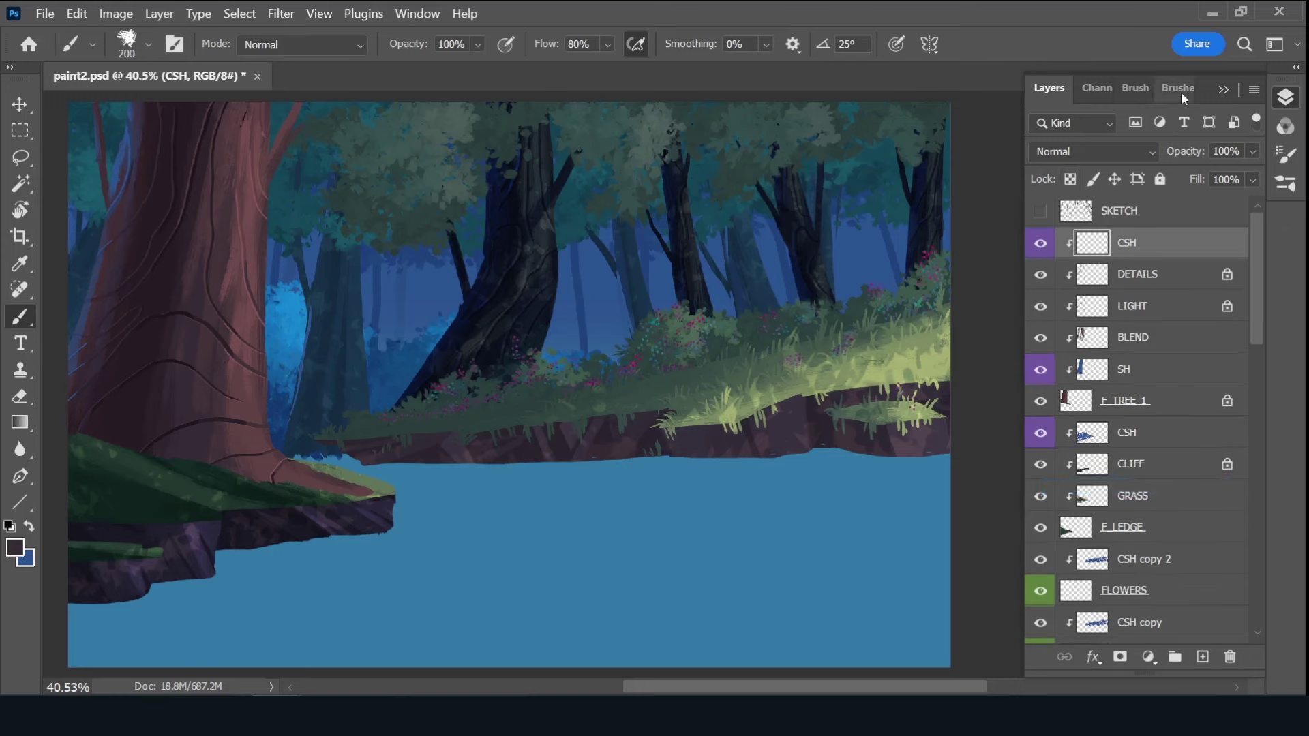
# - Set CSH to Multiply and switch to a narrow bristle brush at 200 px
pyautogui.moveTo(1255, 258); pyautogui.dragTo(1256, 306)
pyautogui.scroll(-3, 1132, 419)
pyautogui.click(1132, 419)
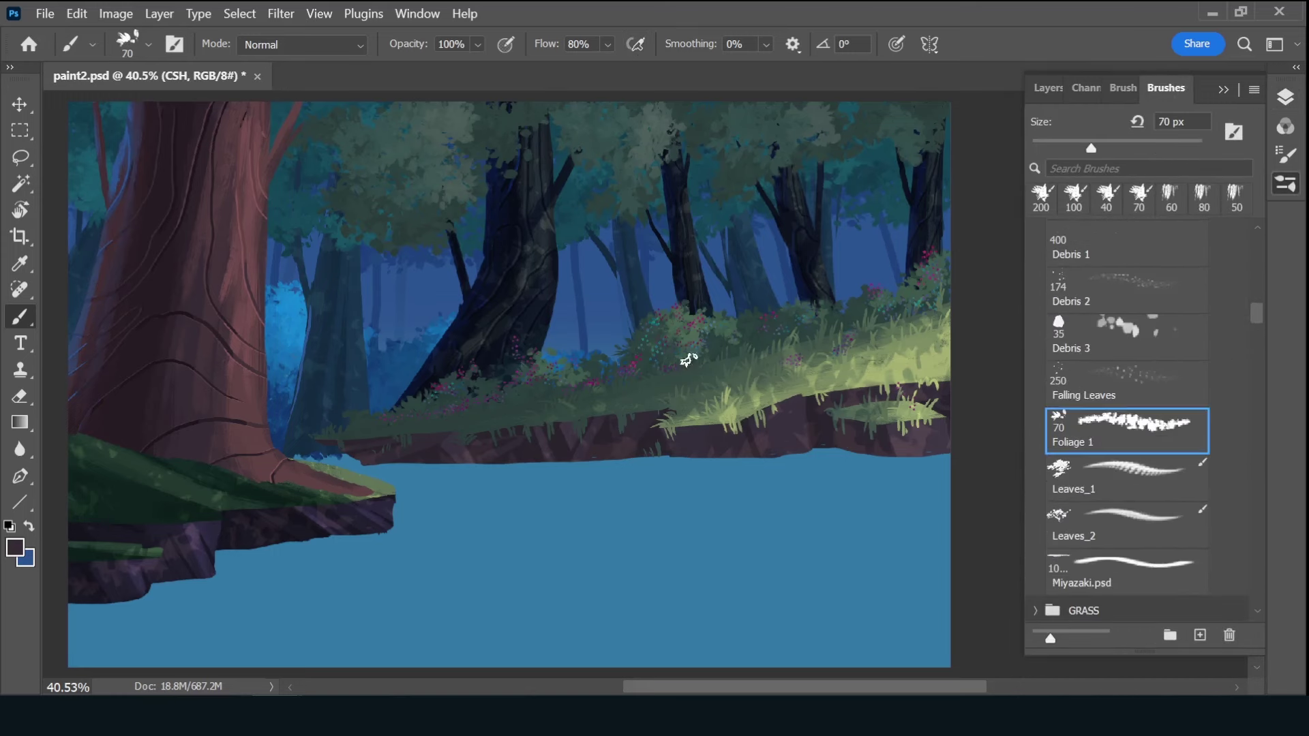
pyautogui.click(1048, 88)
pyautogui.click(1104, 155)
pyautogui.click(1054, 145)
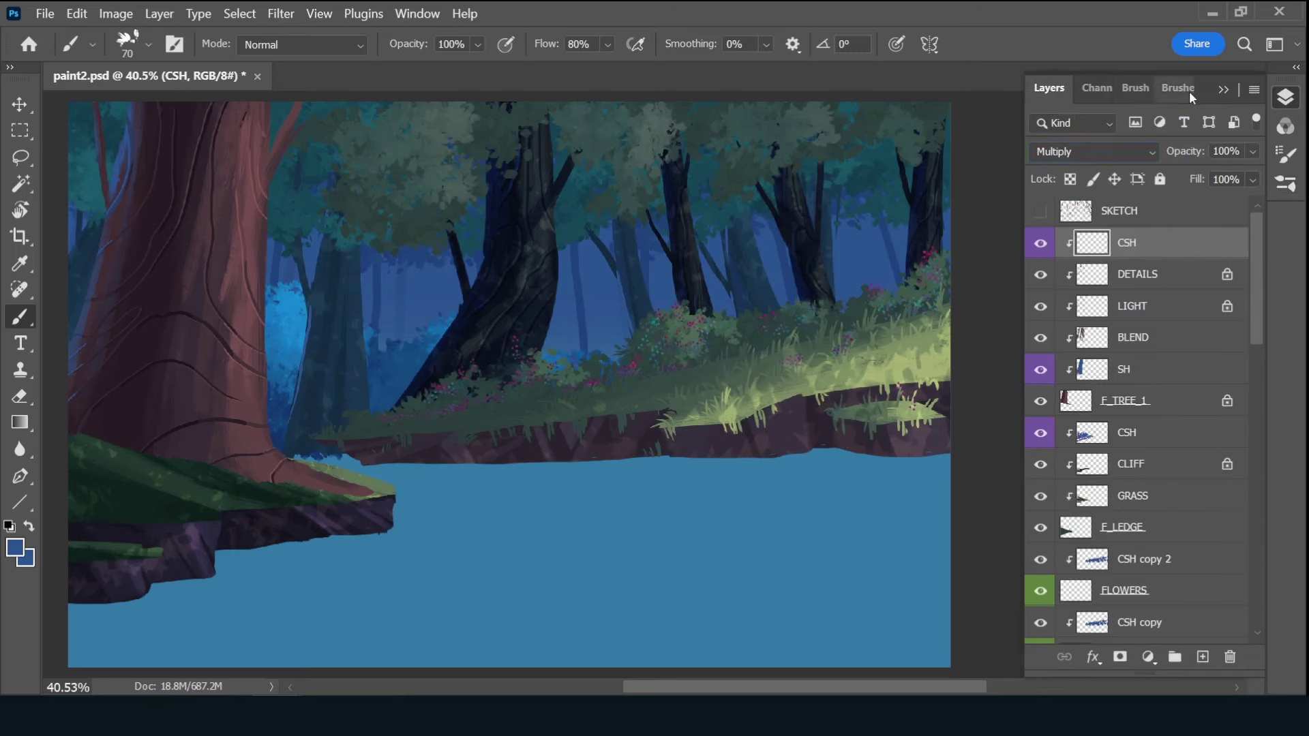
pyautogui.click(1190, 94)
pyautogui.click(1073, 197)
pyautogui.press(']')
pyautogui.press(']')
pyautogui.press(']')
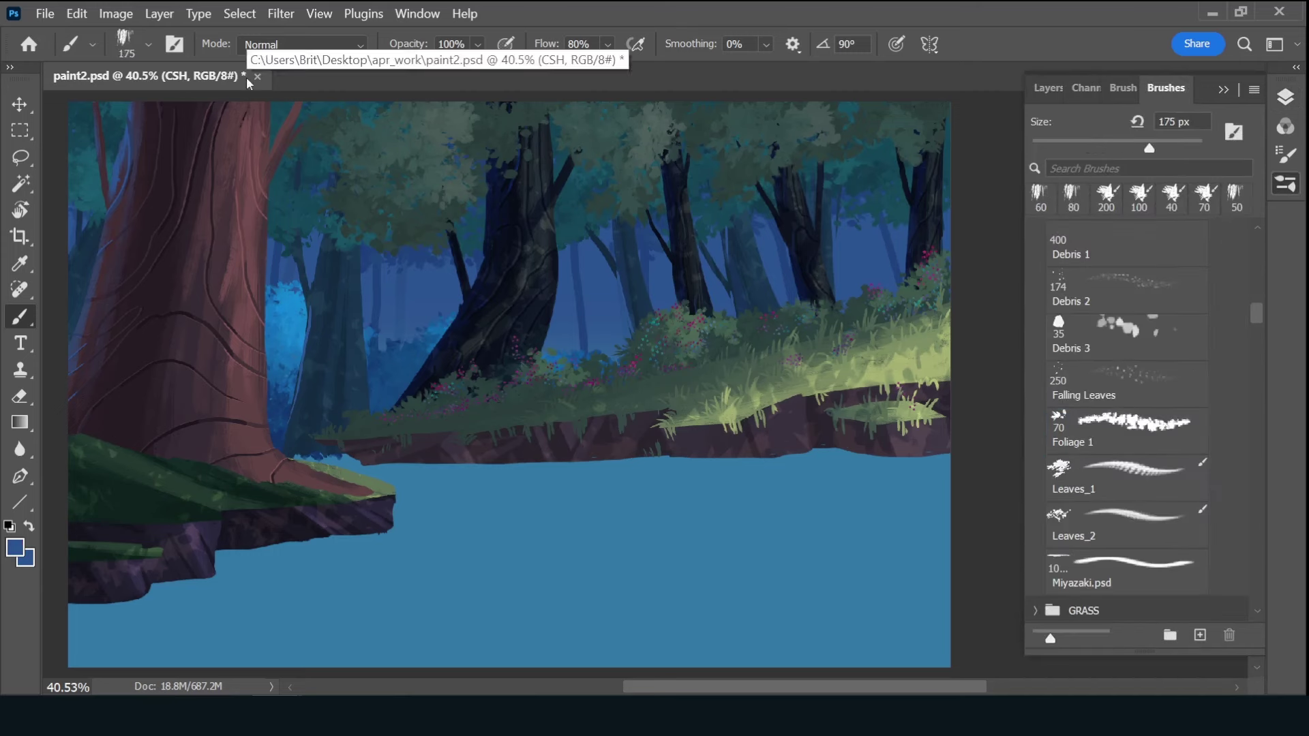
# - Paint dark navy shading along the left trunk on CSH
pyautogui.moveTo(101, 471)
pyautogui.mouseDown()
pyautogui.moveTo(175, 117)
pyautogui.moveTo(175, 258)
pyautogui.moveTo(200, 366)
pyautogui.moveTo(184, 371)
pyautogui.moveTo(286, 375)
pyautogui.moveTo(360, 640)
pyautogui.mouseUp()
pyautogui.moveTo(273, 231)
pyautogui.mouseDown()
pyautogui.moveTo(190, 447)
pyautogui.moveTo(277, 204)
pyautogui.moveTo(249, 263)
pyautogui.moveTo(185, 569)
pyautogui.mouseUp()
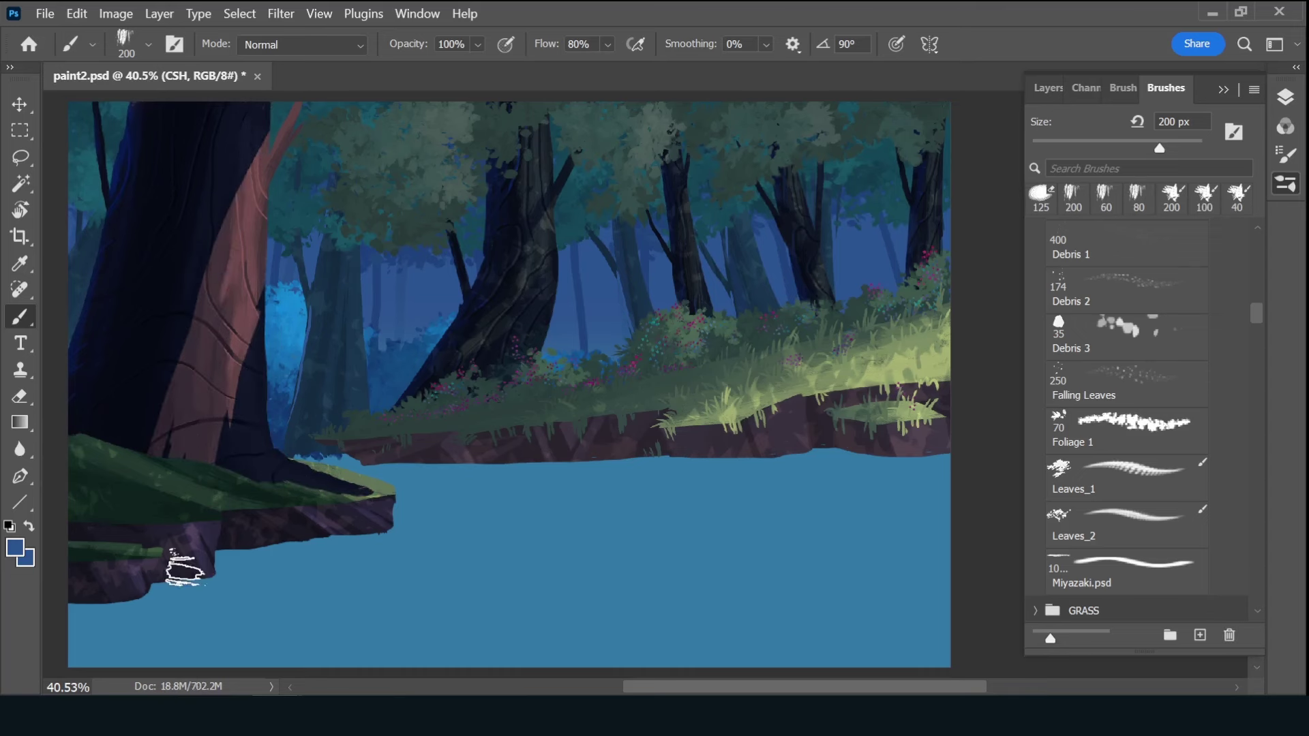
pyautogui.moveTo(300, 106); pyautogui.dragTo(194, 351)
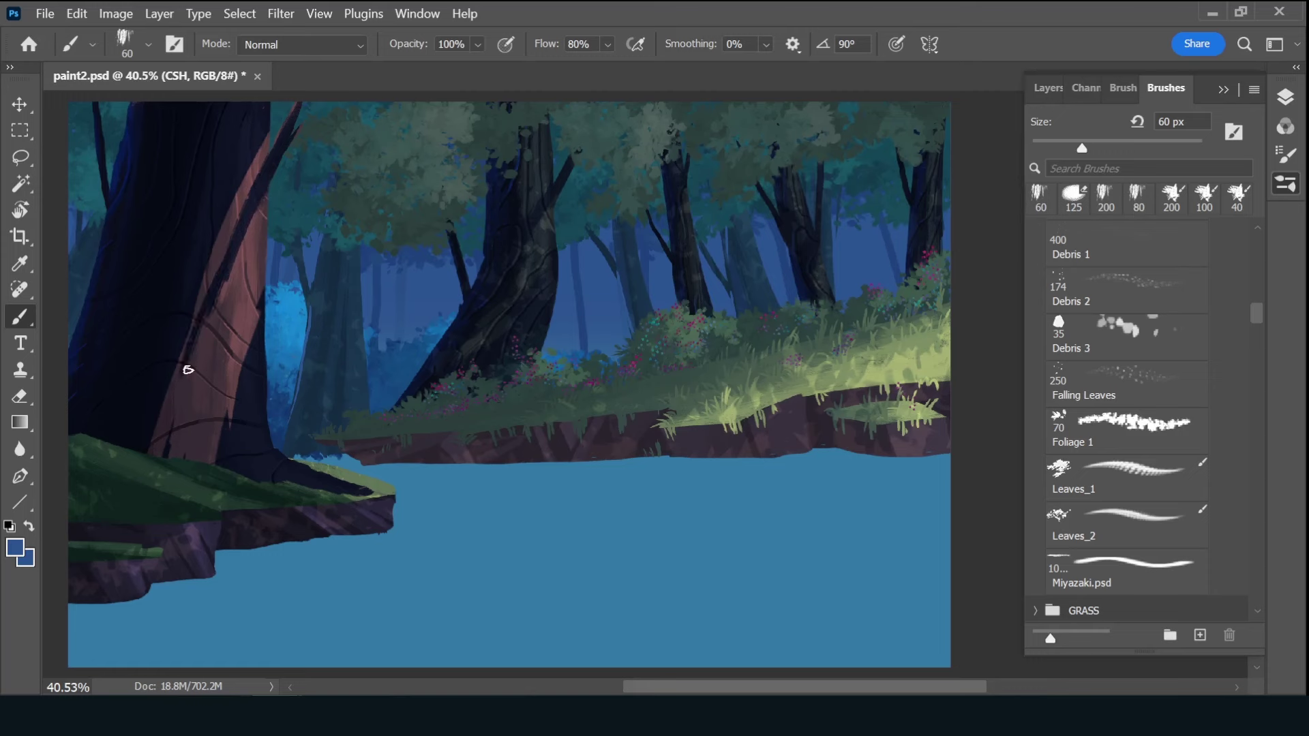
pyautogui.click(1048, 87)
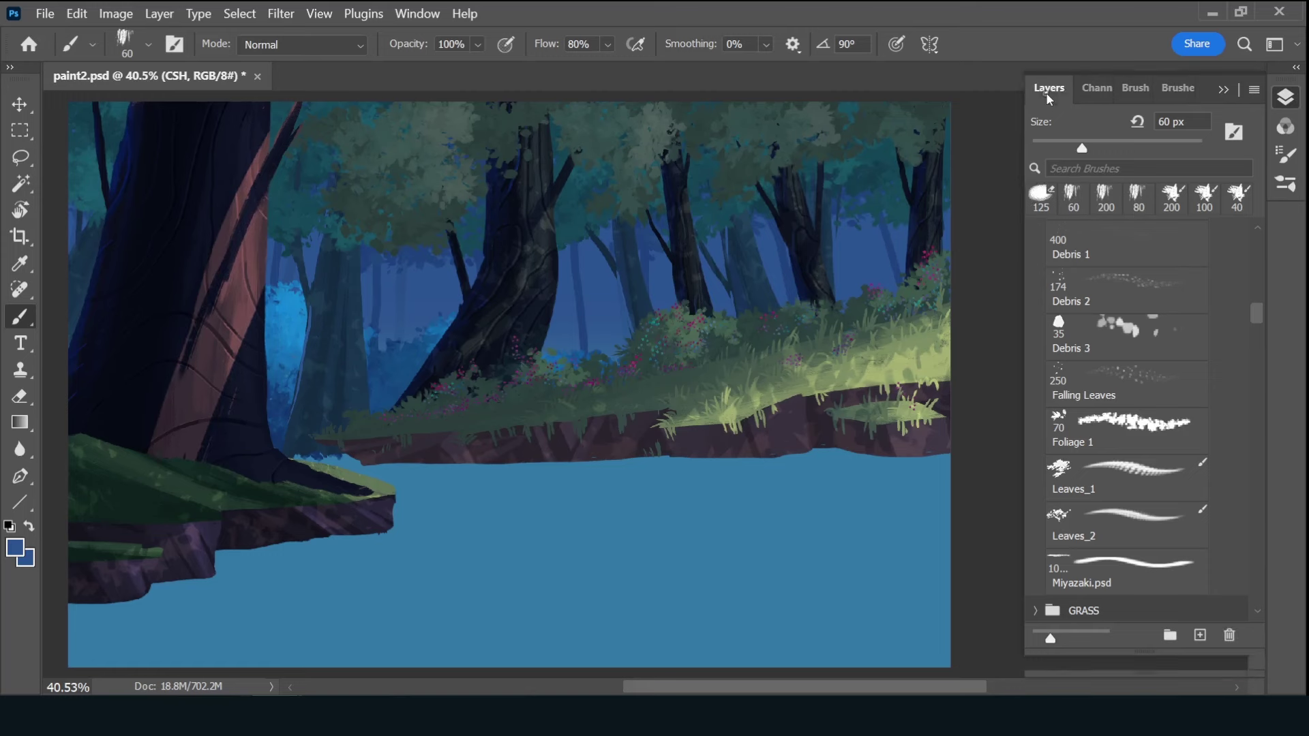
# - Add a new layer named CHL, clip it to the layers below, and label it yellow
pyautogui.click(1203, 656)
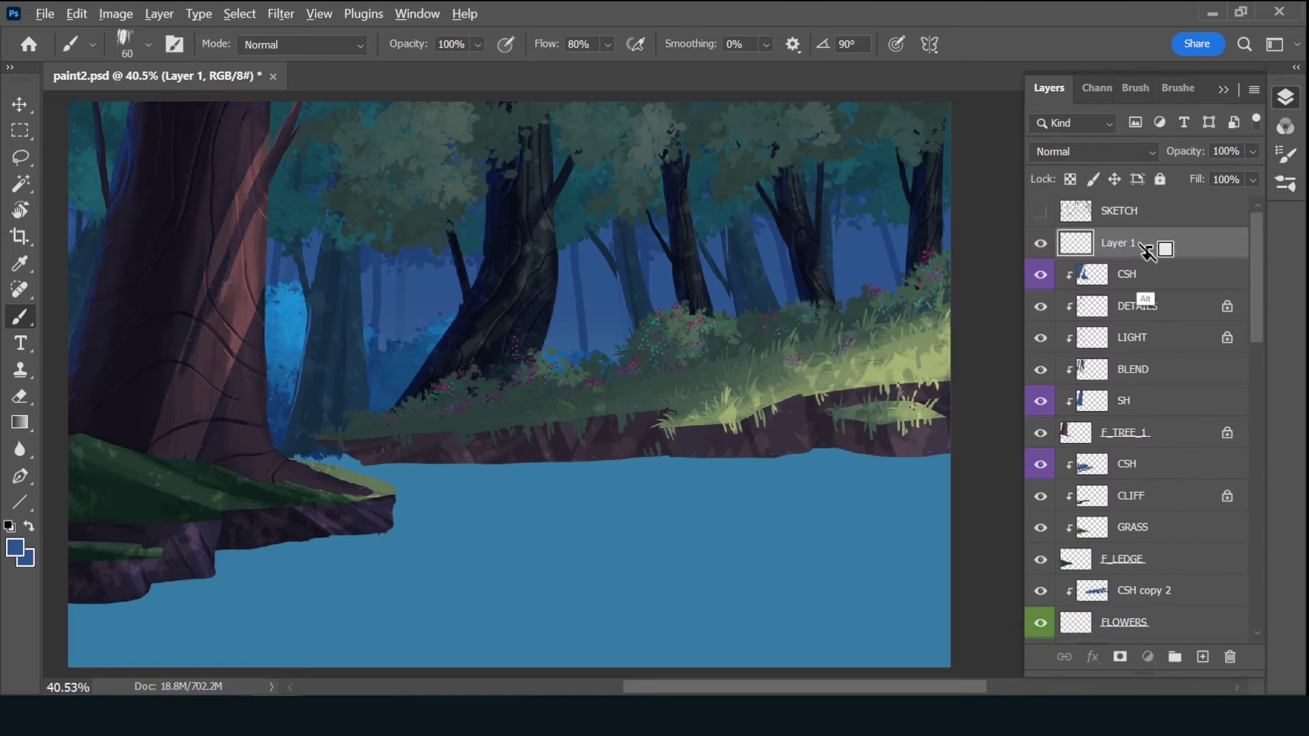
pyautogui.doubleClick(1136, 243)
pyautogui.write('CHL')
pyautogui.rightClick(1048, 255)
pyautogui.press('Escape')
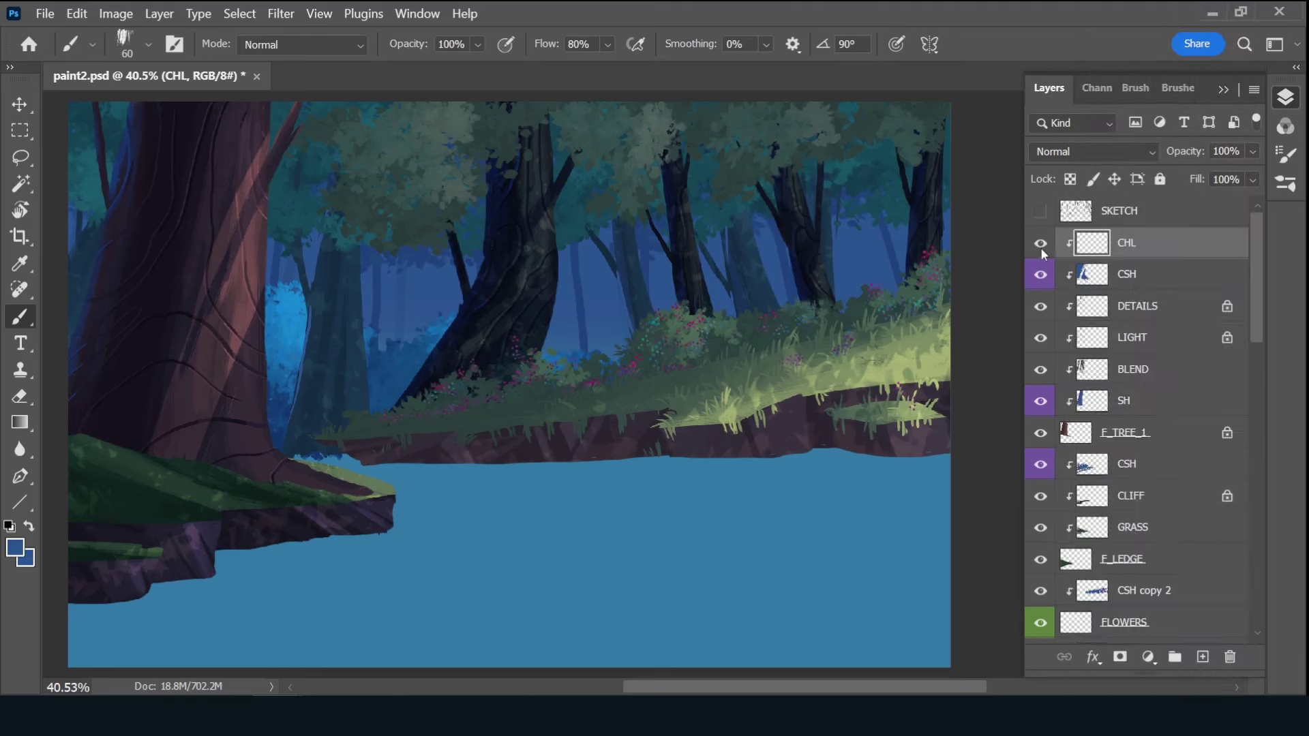
pyautogui.rightClick(1040, 248)
pyautogui.press('Escape')
pyautogui.rightClick(1043, 254)
# - Paint peach Overlay light down the trunk's right side and lower CHL to 42% opacity
pyautogui.click(1090, 415)
pyautogui.click(15, 549)
pyautogui.click(1014, 337)
pyautogui.click(853, 107)
pyautogui.click(1192, 94)
pyautogui.click(1091, 152)
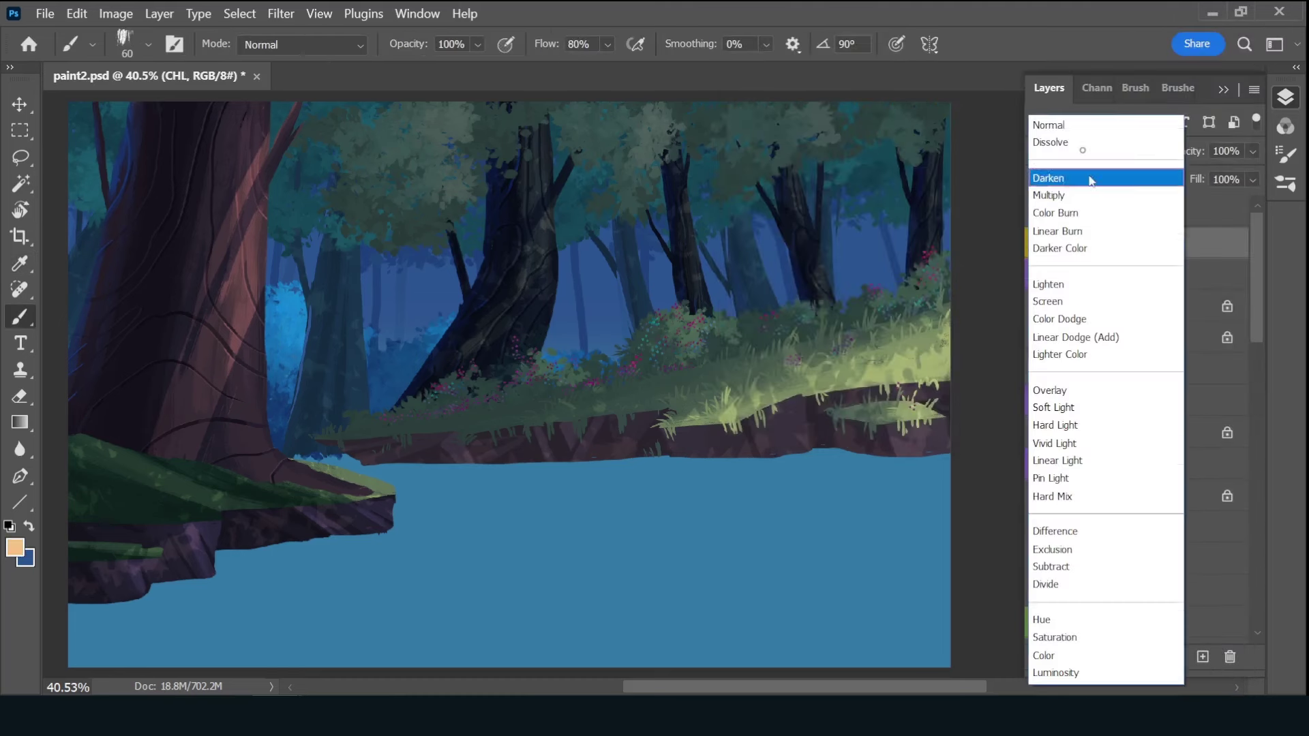
pyautogui.click(1057, 384)
pyautogui.moveTo(244, 259)
pyautogui.mouseDown()
pyautogui.moveTo(248, 284)
pyautogui.moveTo(264, 137)
pyautogui.moveTo(190, 304)
pyautogui.moveTo(282, 117)
pyautogui.mouseUp()
pyautogui.moveTo(218, 368)
pyautogui.mouseDown()
pyautogui.moveTo(199, 418)
pyautogui.moveTo(210, 434)
pyautogui.mouseUp()
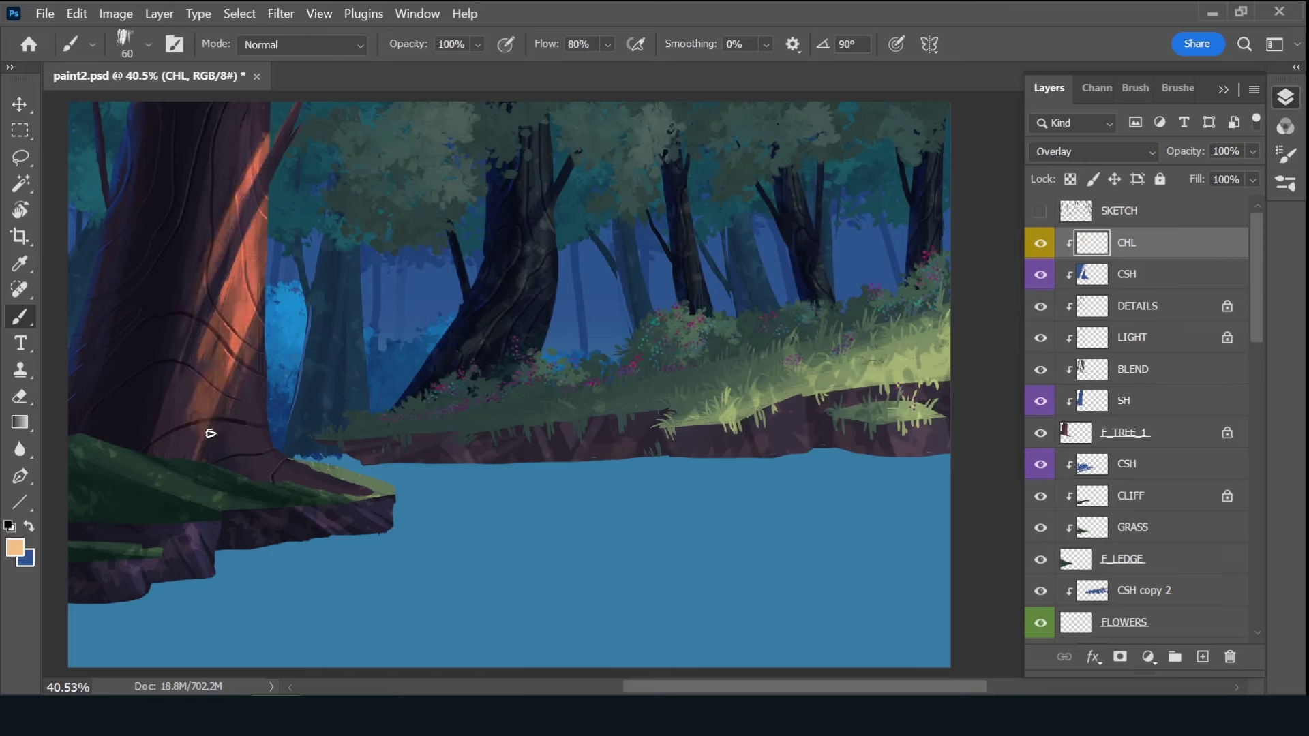
pyautogui.moveTo(1189, 151); pyautogui.dragTo(1177, 153)
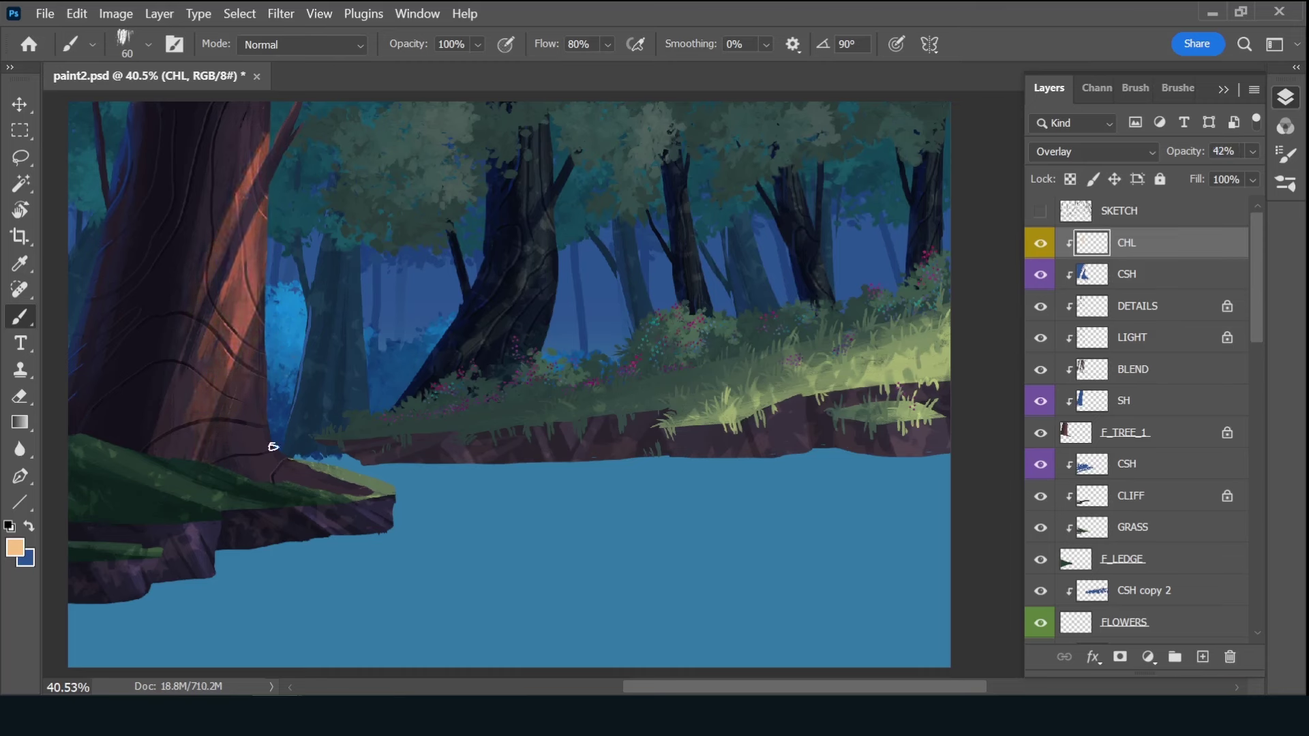
# - Add a clipped layer named MOSS above DETAILS
pyautogui.click(1157, 306)
pyautogui.hotkey('ctrl', 'shift', 'alt', 'n')
pyautogui.doubleClick(1128, 306)
pyautogui.write('MOSS')
pyautogui.press('Return')
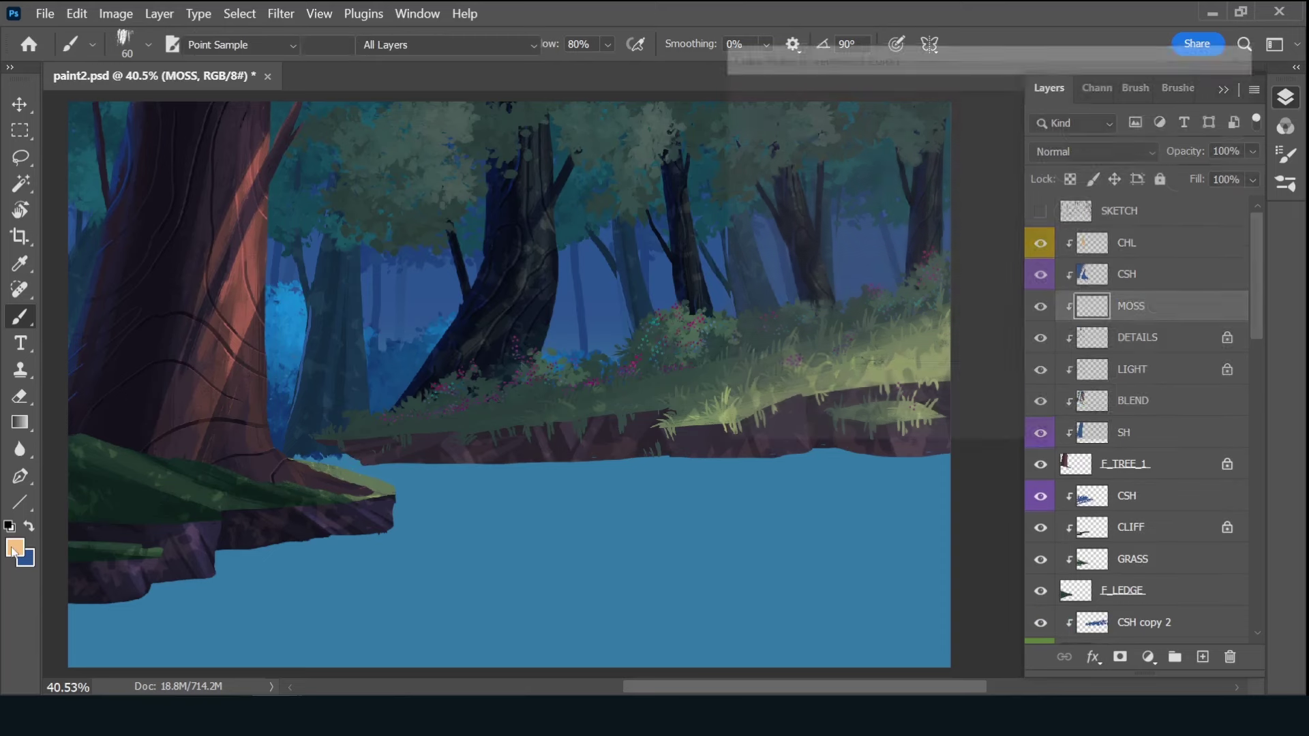
# - Sample a dark green painting colour and choose the Bush_Flat brush
pyautogui.keyDown('alt'); pyautogui.click(622, 361); pyautogui.keyUp('alt')
pyautogui.press('Return')
pyautogui.click(15, 547)
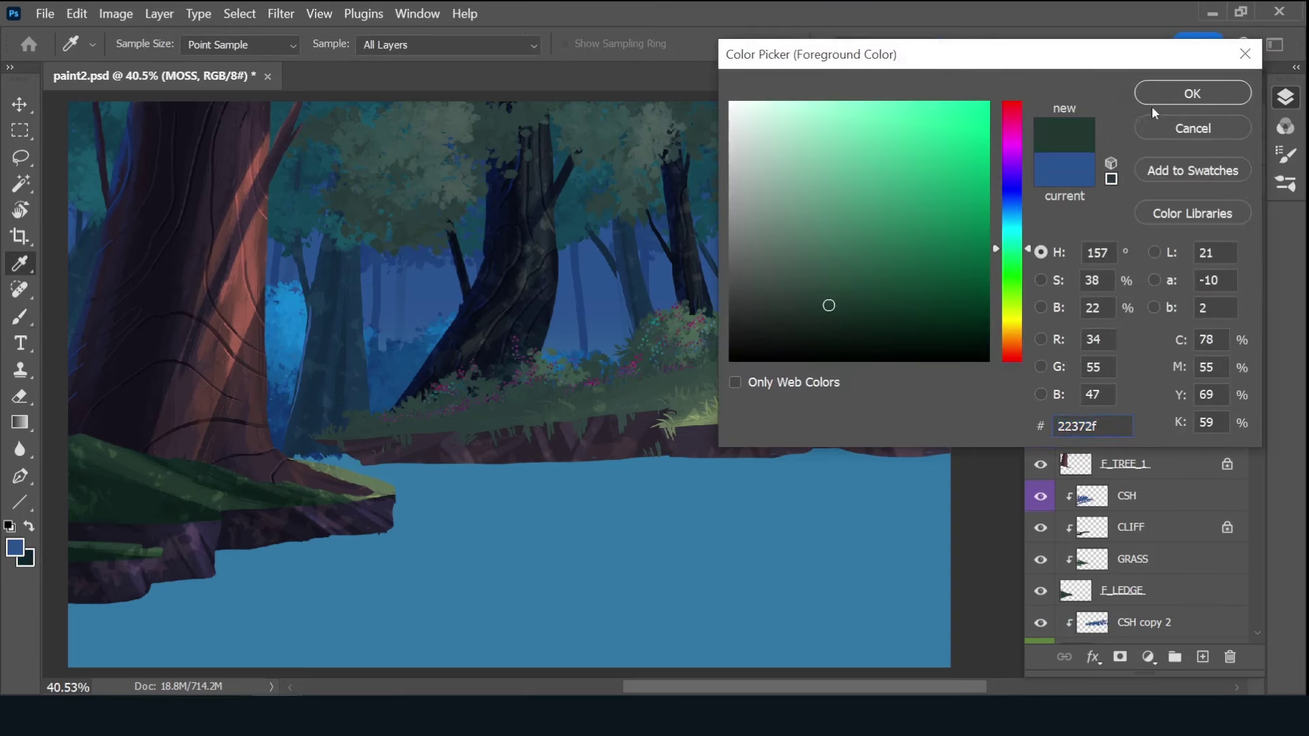
pyautogui.click(1194, 94)
pyautogui.scroll(-5, 1256, 334)
pyautogui.click(1125, 356)
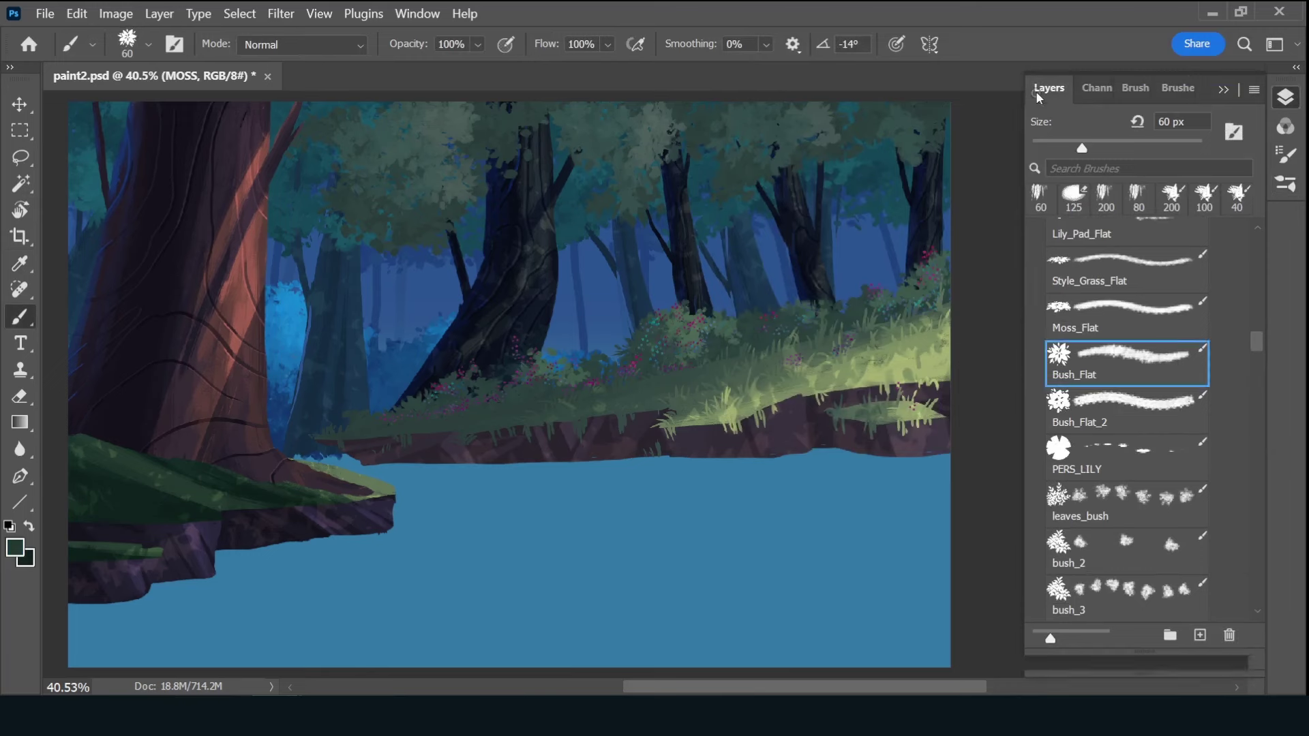
# - Label the MOSS layer green and paint dark green moss over the tree base at brush size 200
pyautogui.click(1049, 87)
pyautogui.rightClick(1040, 306)
pyautogui.click(1091, 447)
pyautogui.press(']')
pyautogui.press(']')
pyautogui.press(']')
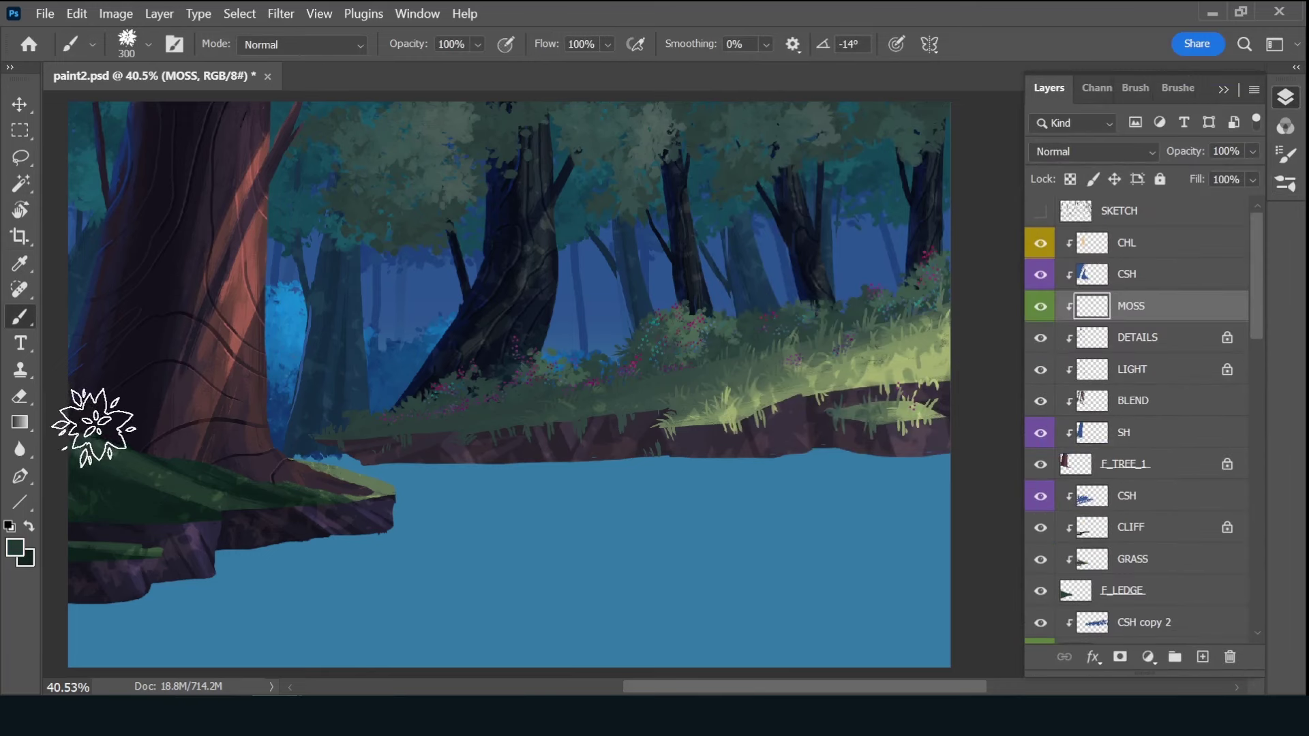
pyautogui.moveTo(88, 423)
pyautogui.mouseDown()
pyautogui.moveTo(96, 444)
pyautogui.moveTo(129, 426)
pyautogui.moveTo(256, 482)
pyautogui.moveTo(214, 385)
pyautogui.moveTo(116, 330)
pyautogui.mouseUp()
pyautogui.moveTo(322, 496)
pyautogui.mouseDown()
pyautogui.moveTo(132, 439)
pyautogui.moveTo(122, 330)
pyautogui.mouseUp()
# - Add a clipped layer named CSH above CHL with a violet label, with blue as the painting colour
pyautogui.click(1178, 253)
pyautogui.hotkey('ctrl', 'shift', 'alt', 'n')
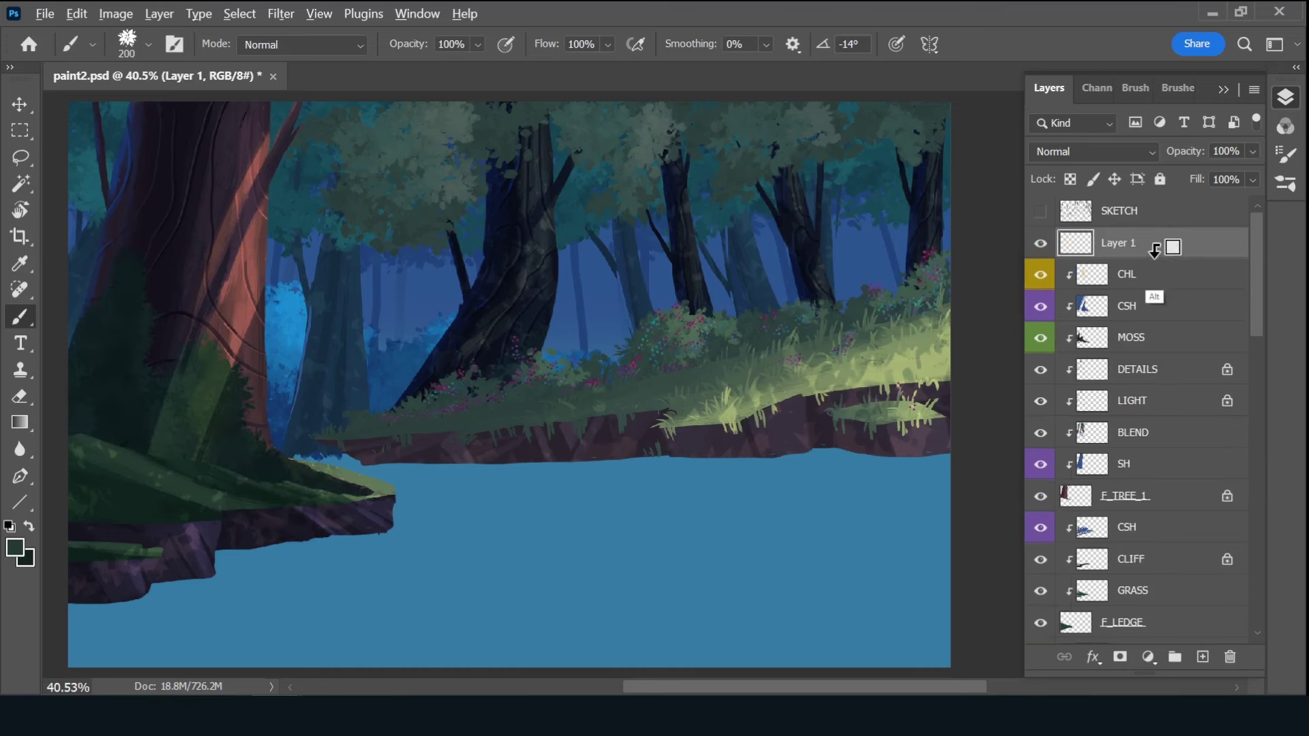
pyautogui.doubleClick(1131, 243)
pyautogui.write('CSH')
pyautogui.press('Return')
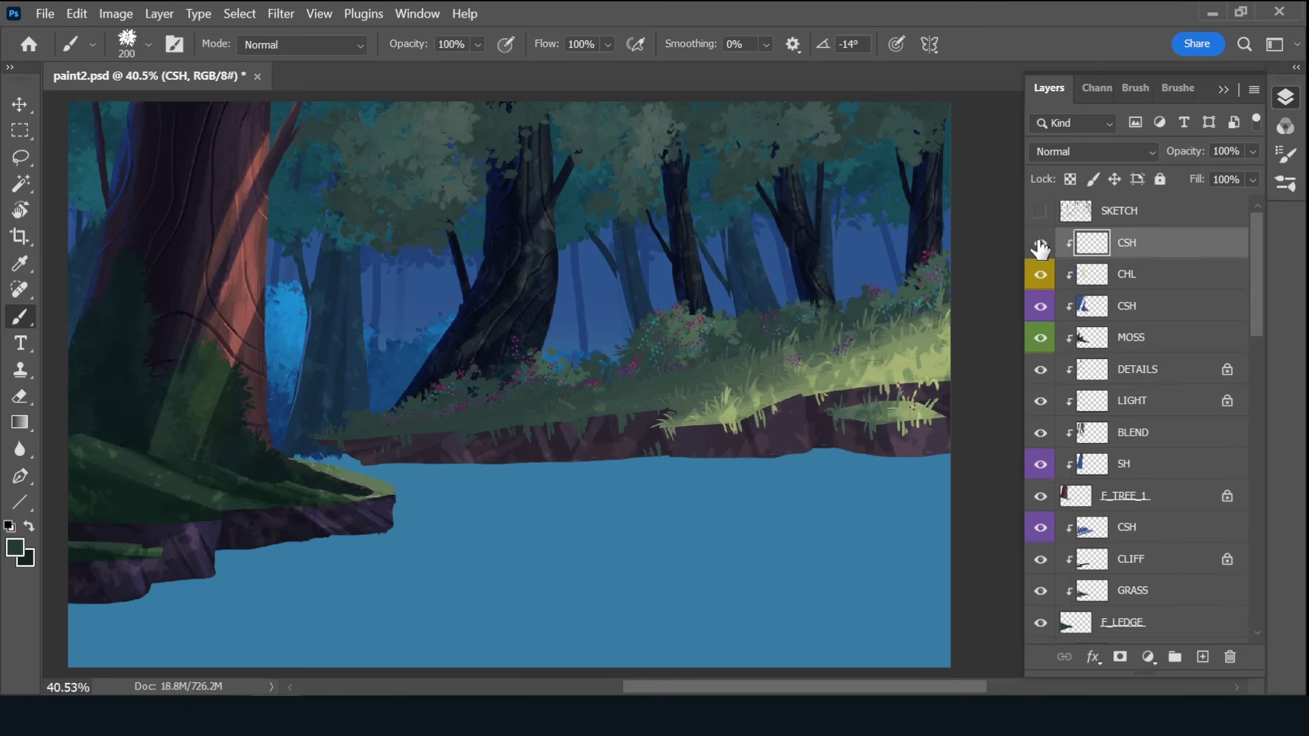
pyautogui.rightClick(1039, 249)
pyautogui.click(1077, 474)
pyautogui.keyDown('alt'); pyautogui.click(870, 232); pyautogui.keyUp('alt')
# - Paint blue leafy shadows over the left tree with the Foliage 1 brush at size 400
pyautogui.click(1176, 89)
pyautogui.moveTo(1254, 272)
pyautogui.mouseDown()
pyautogui.moveTo(1253, 354)
pyautogui.moveTo(1256, 313)
pyautogui.mouseUp()
pyautogui.click(1125, 436)
pyautogui.press(']')
pyautogui.press(']')
pyautogui.press(']')
pyautogui.moveTo(225, 123); pyautogui.dragTo(328, 477)
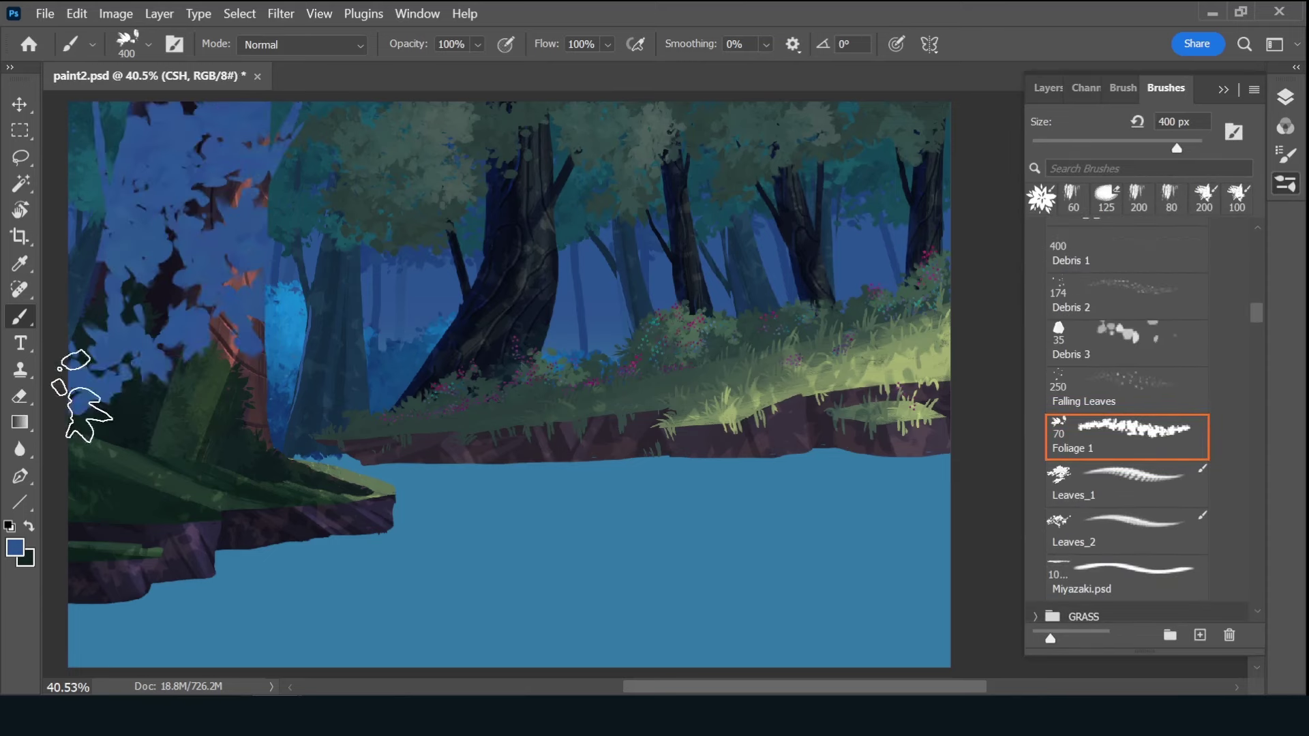
# - Set the CSH layer to Multiply at about 43% opacity and show the sketch lines
pyautogui.click(1049, 87)
pyautogui.click(1109, 150)
pyautogui.click(1064, 126)
pyautogui.moveTo(1200, 152); pyautogui.dragTo(1190, 160)
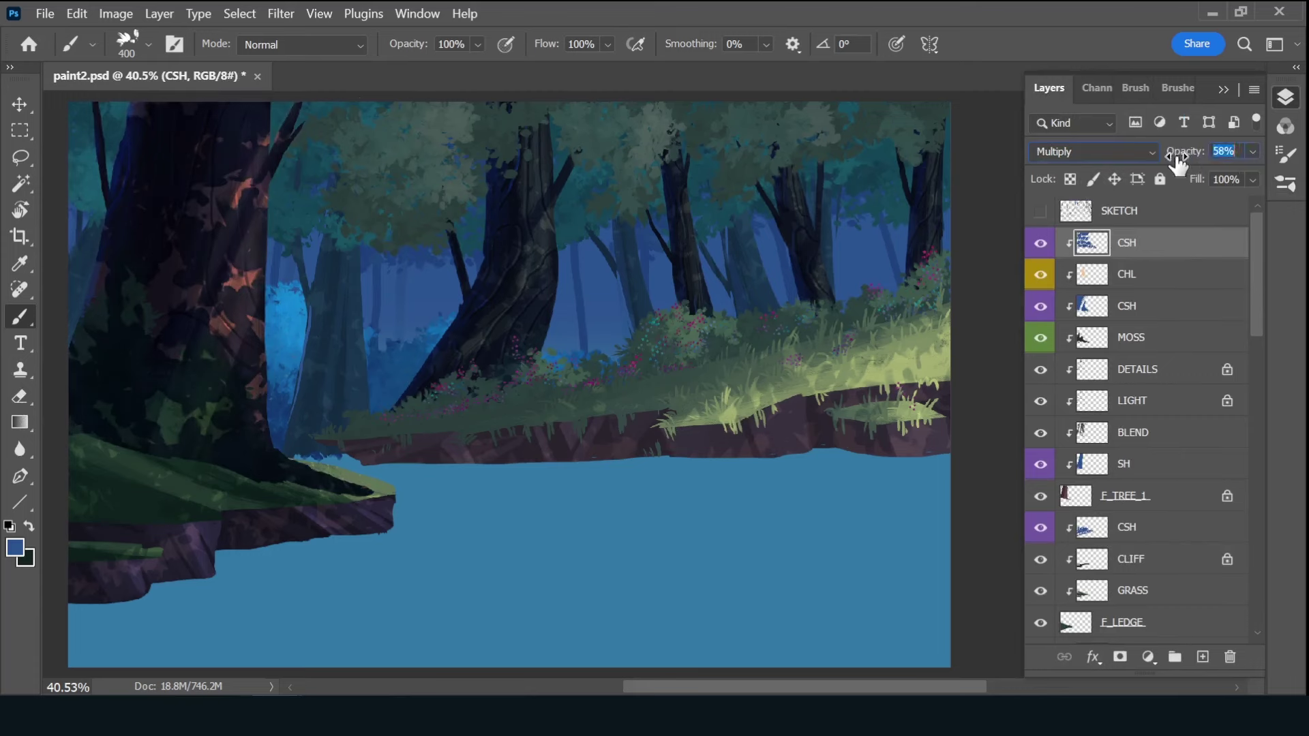
pyautogui.click(1041, 212)
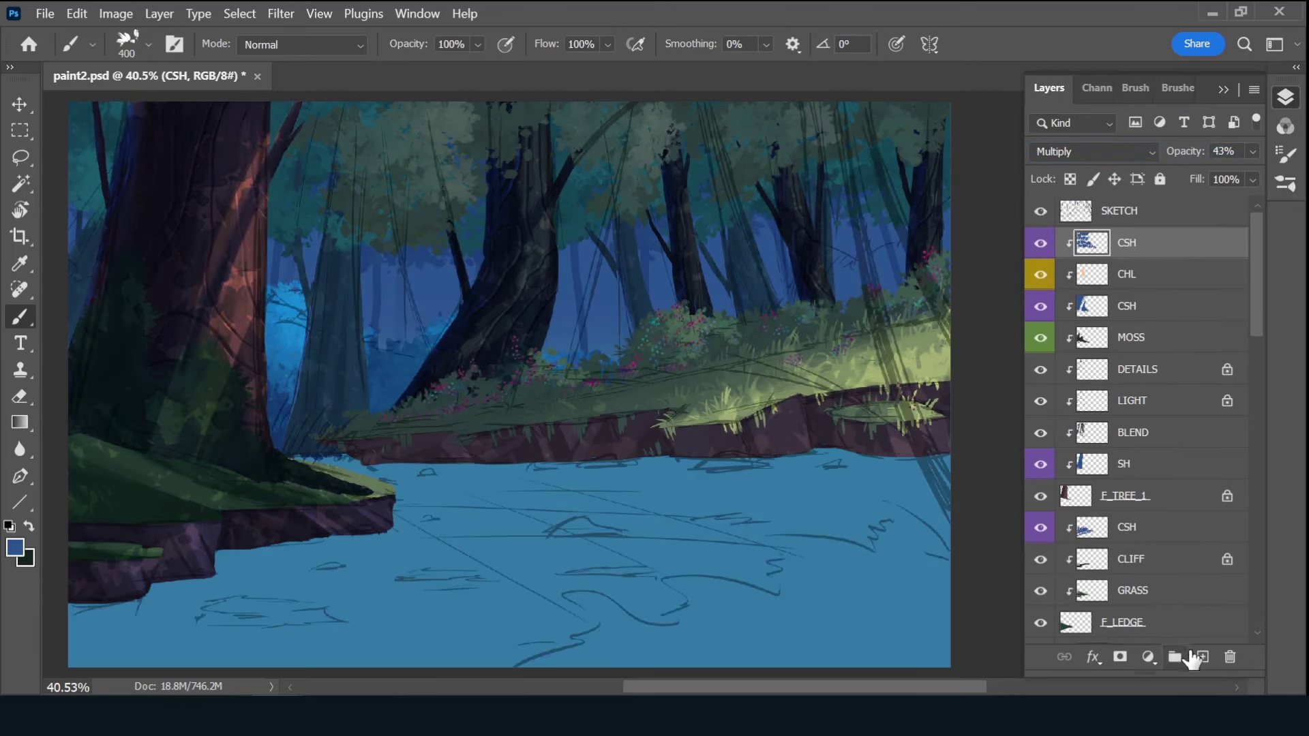
# - Add a new empty layer named TX and pick a foliage brush for grass
pyautogui.click(1203, 657)
pyautogui.doubleClick(1145, 240)
pyautogui.write('TX')
pyautogui.press('Return')
pyautogui.rightClick(1041, 245)
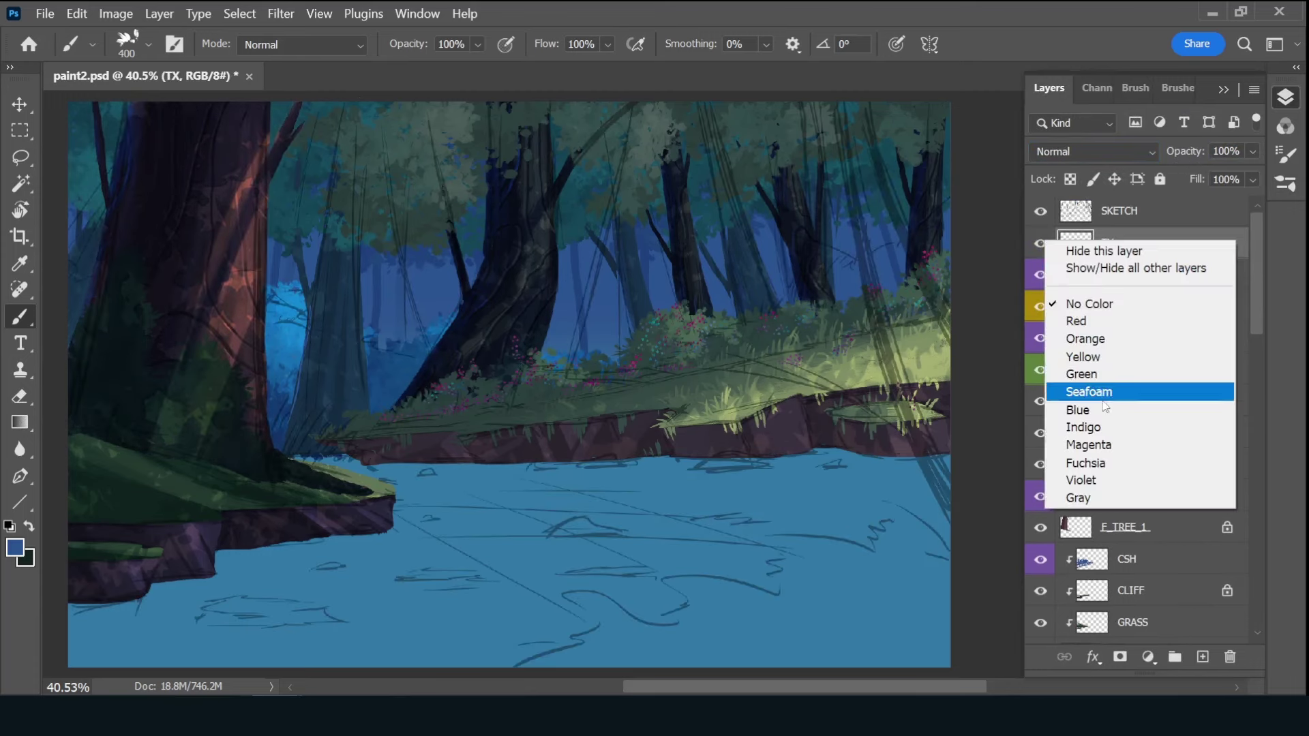
pyautogui.click(1166, 87)
pyautogui.click(1125, 429)
# - Hide the sketch lines and paint sampled-green grass blades along the tree base inside an inverted selection
pyautogui.click(1048, 87)
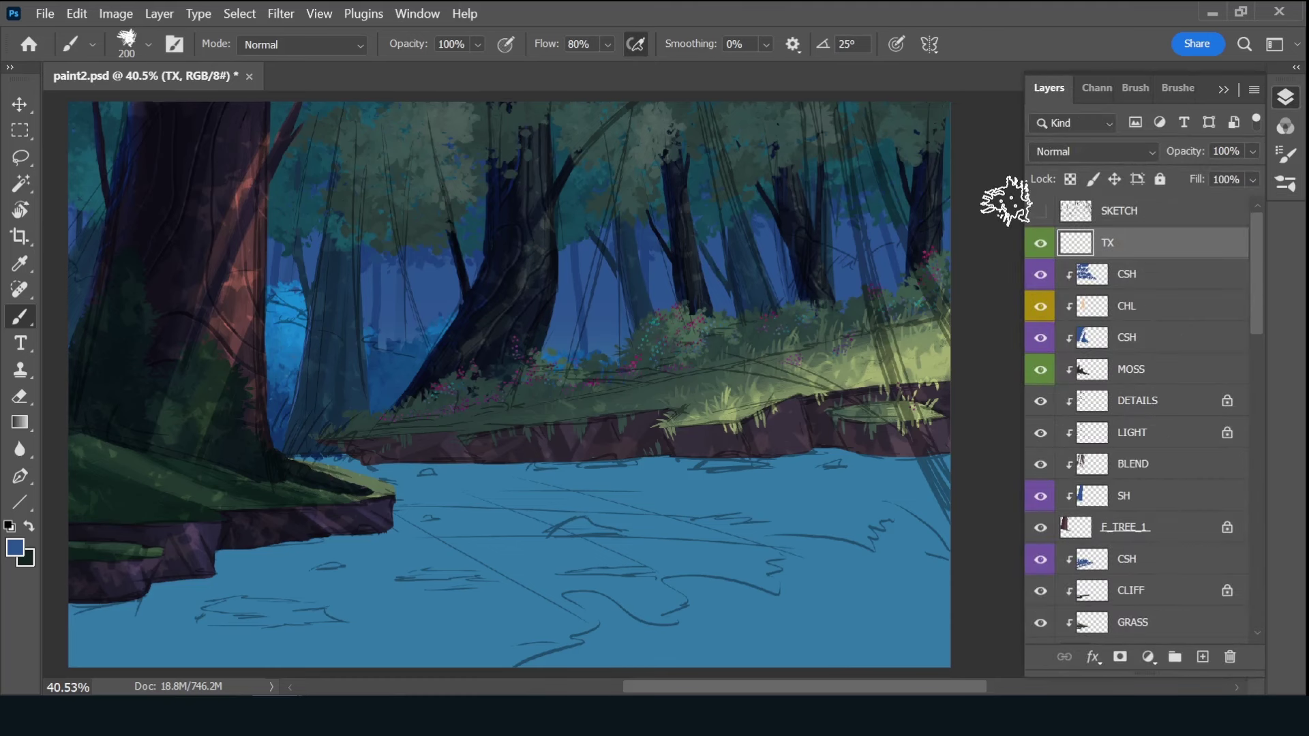
pyautogui.click(1040, 212)
pyautogui.press('[')
pyautogui.press('[')
pyautogui.press('[')
pyautogui.keyDown('alt'); pyautogui.click(347, 472); pyautogui.keyUp('alt')
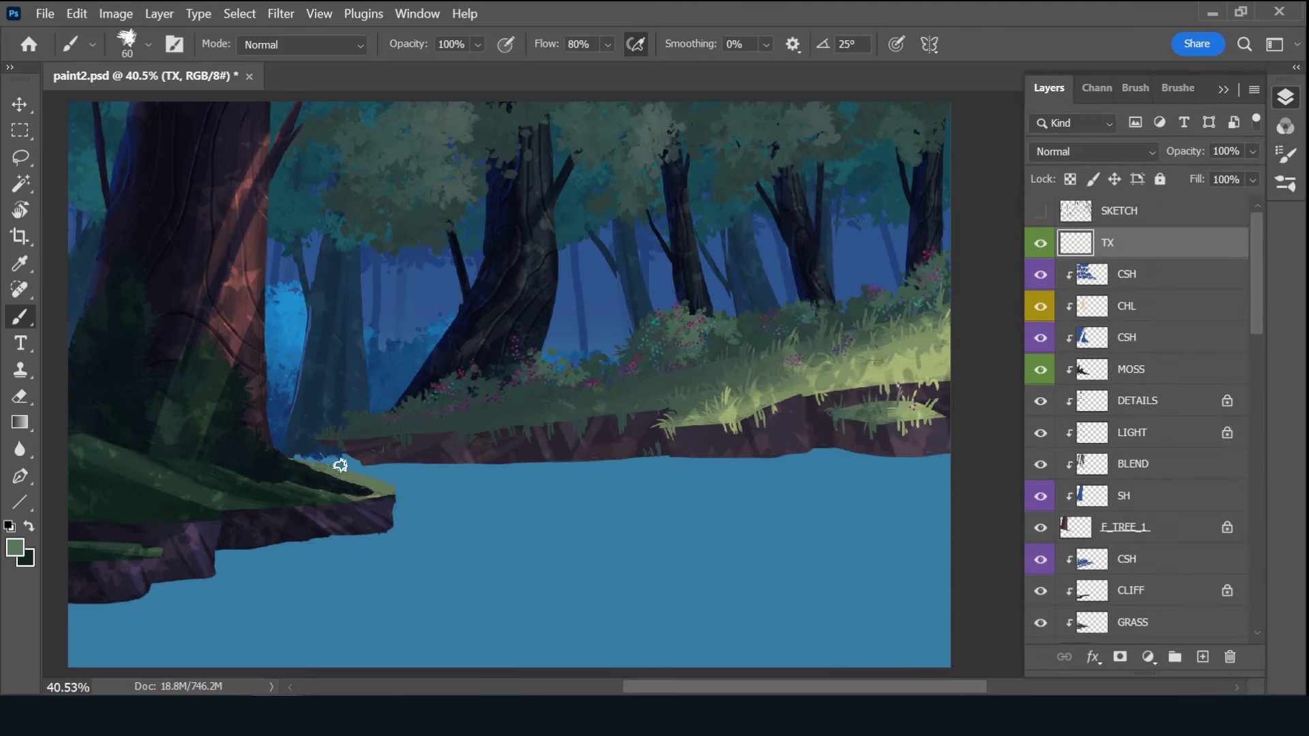
pyautogui.keyDown('ctrl'); pyautogui.click(1076, 527); pyautogui.keyUp('ctrl')
pyautogui.hotkey('ctrl', 'shift', 'i')
pyautogui.moveTo(287, 464)
pyautogui.mouseDown()
pyautogui.moveTo(316, 447)
pyautogui.moveTo(353, 481)
pyautogui.moveTo(380, 462)
pyautogui.moveTo(402, 477)
pyautogui.mouseUp()
pyautogui.hotkey('ctrl', 'd')
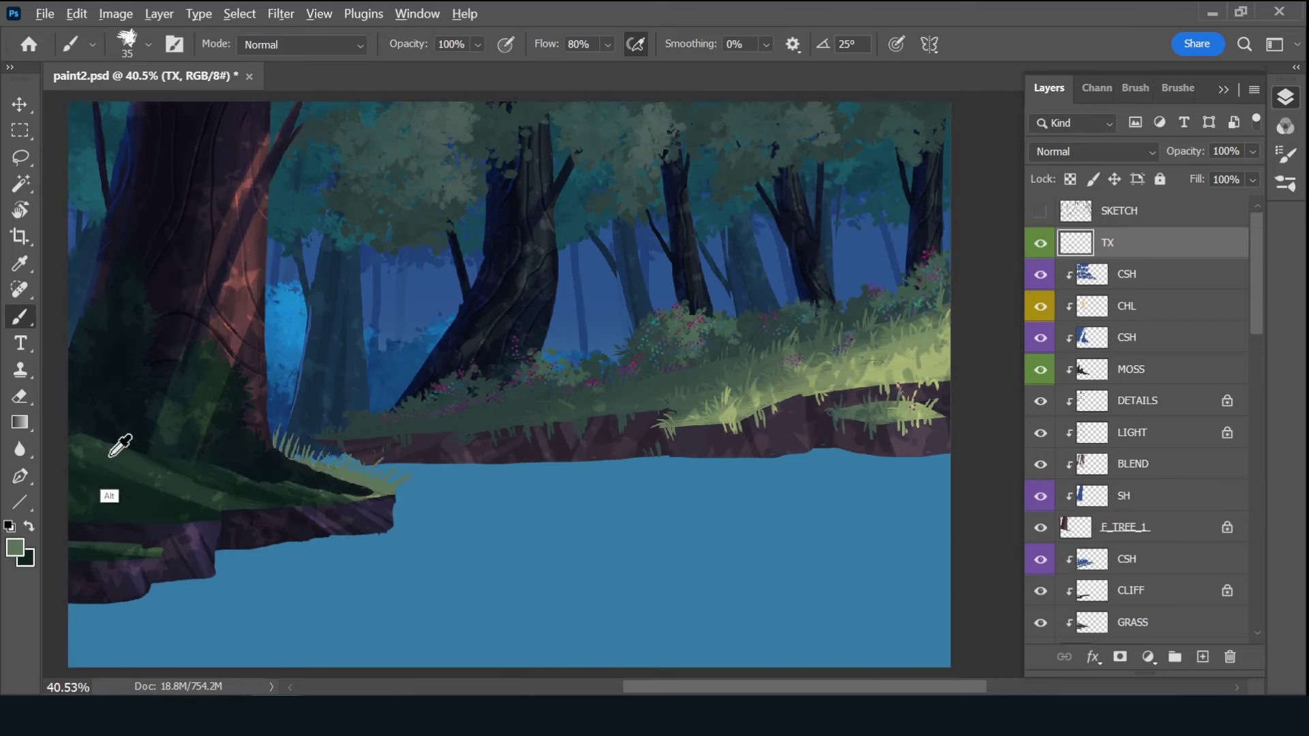
# - Duplicate the shading layer, move the copy above TX, and return to the TX layer
pyautogui.keyDown('alt'); pyautogui.click(121, 445); pyautogui.keyUp('alt')
pyautogui.click(1040, 559)
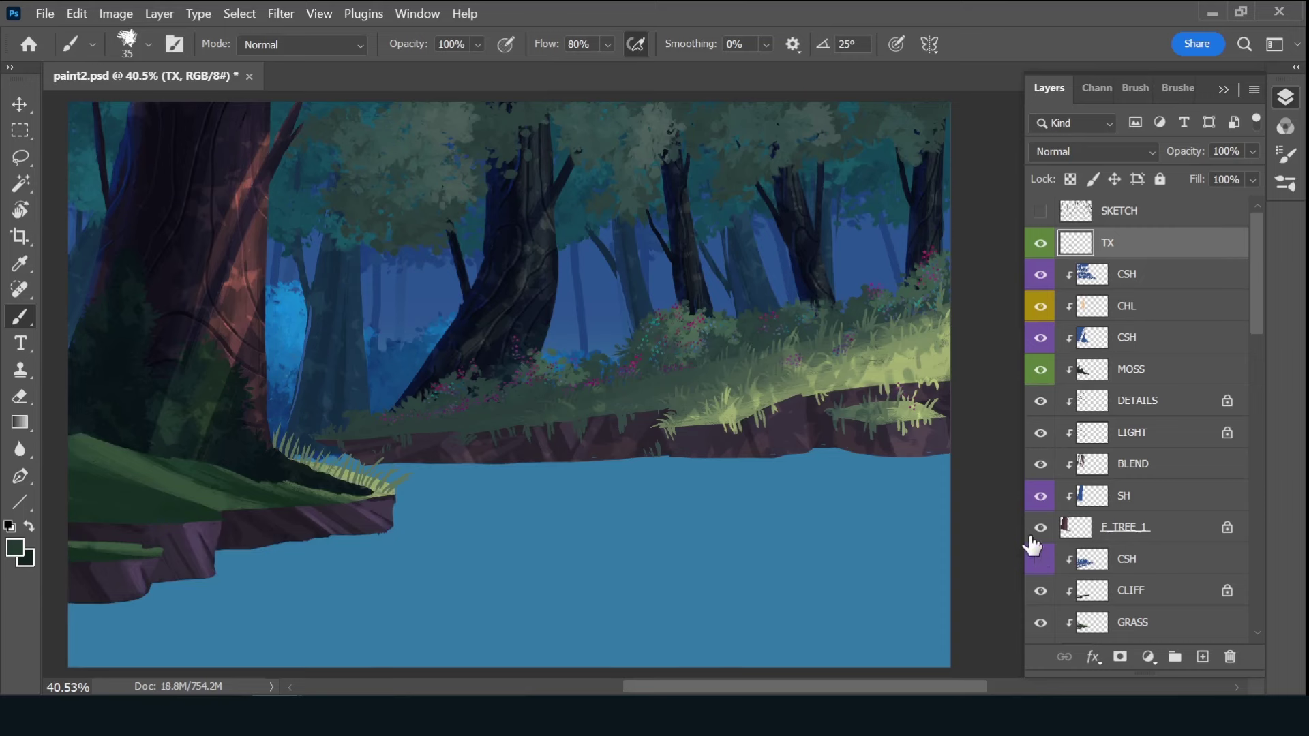
pyautogui.click(1145, 559)
pyautogui.hotkey('ctrl', 'j')
pyautogui.moveTo(1145, 559); pyautogui.dragTo(1152, 235)
pyautogui.click(1172, 207)
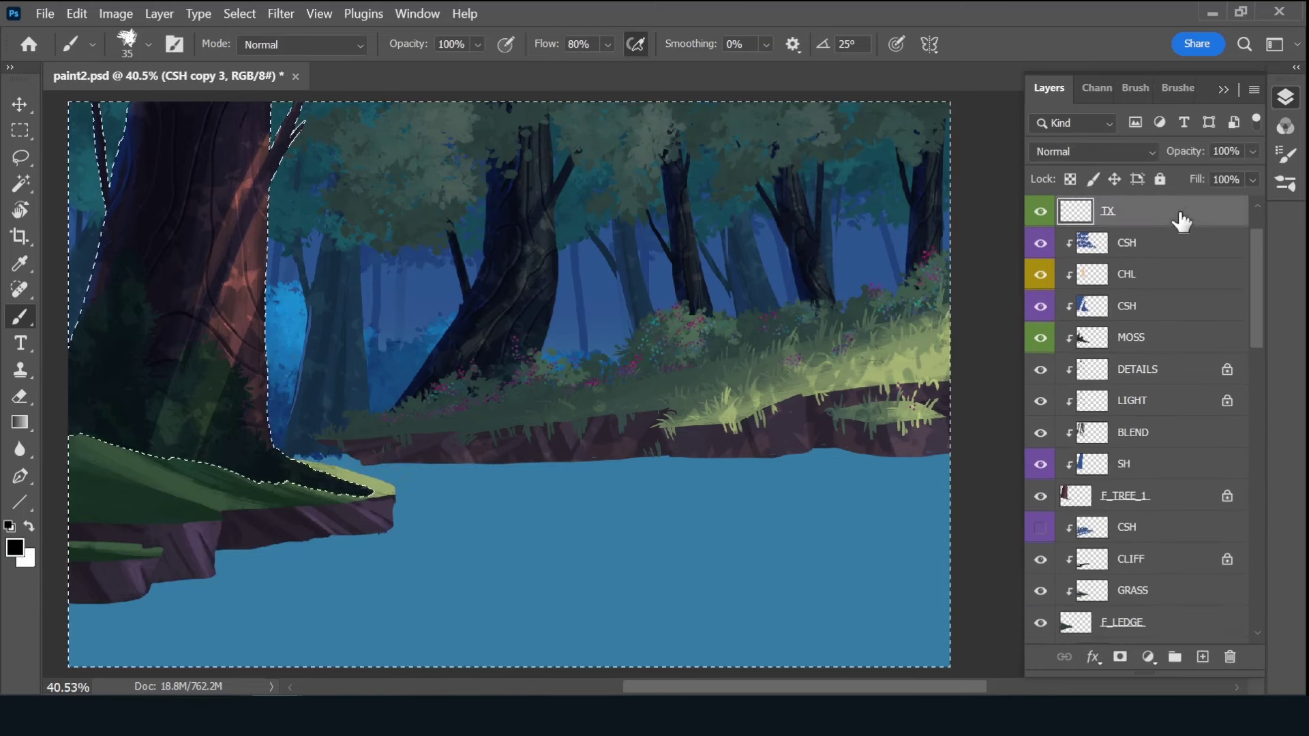
# - Paint light yellow-green grass blades at the tree base and along the ledge edge
pyautogui.hotkey('ctrl', 'shift', 'i')
pyautogui.keyDown('alt'); pyautogui.click(283, 444); pyautogui.keyUp('alt')
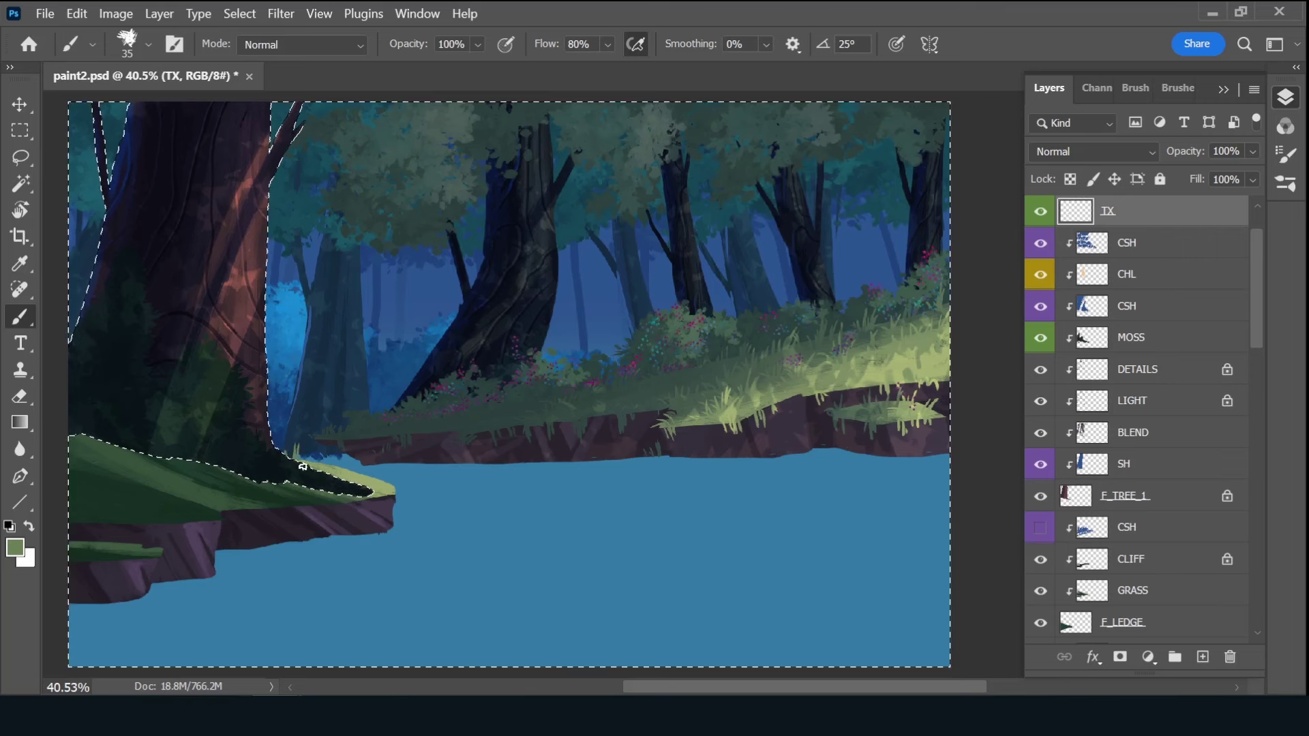
pyautogui.keyDown('alt'); pyautogui.click(320, 456); pyautogui.keyUp('alt')
pyautogui.moveTo(293, 460)
pyautogui.mouseDown()
pyautogui.moveTo(290, 442)
pyautogui.moveTo(355, 455)
pyautogui.mouseUp()
pyautogui.moveTo(365, 482)
pyautogui.mouseDown()
pyautogui.moveTo(369, 461)
pyautogui.moveTo(392, 467)
pyautogui.mouseUp()
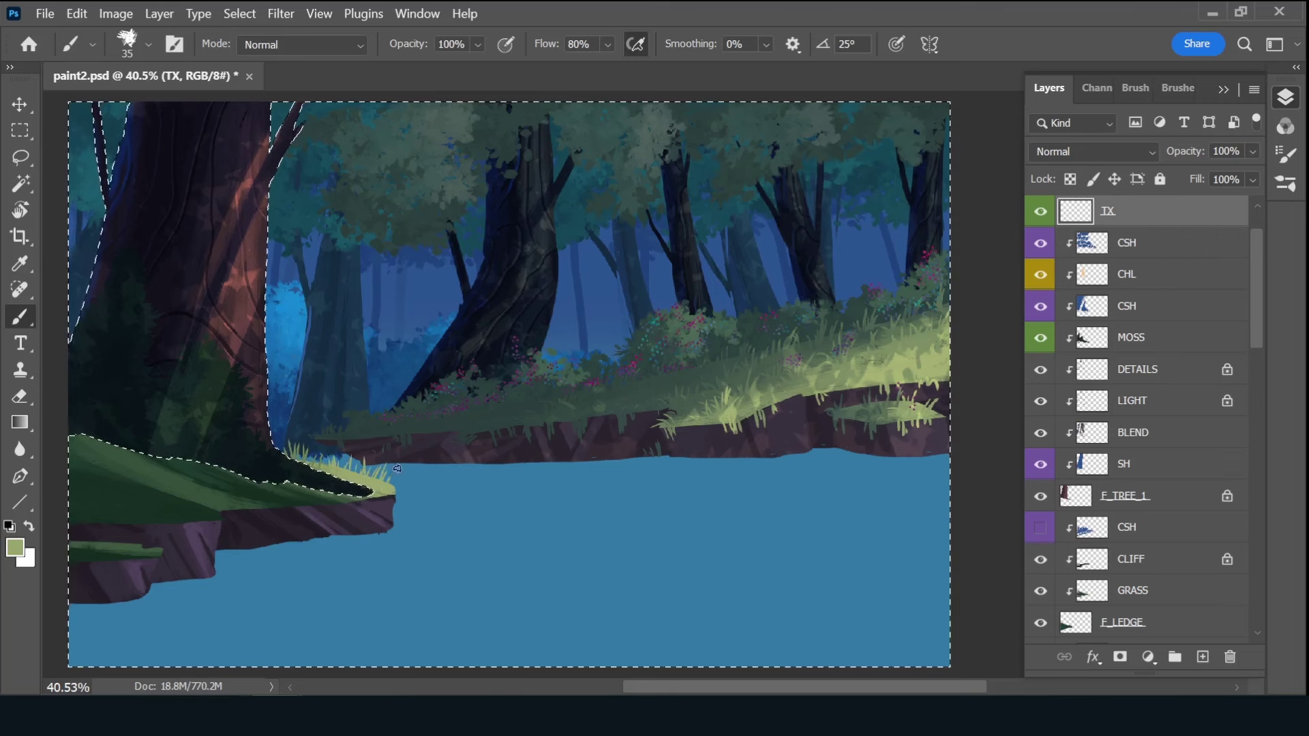
pyautogui.press('[')
pyautogui.press('[')
pyautogui.hotkey('ctrl', 'd')
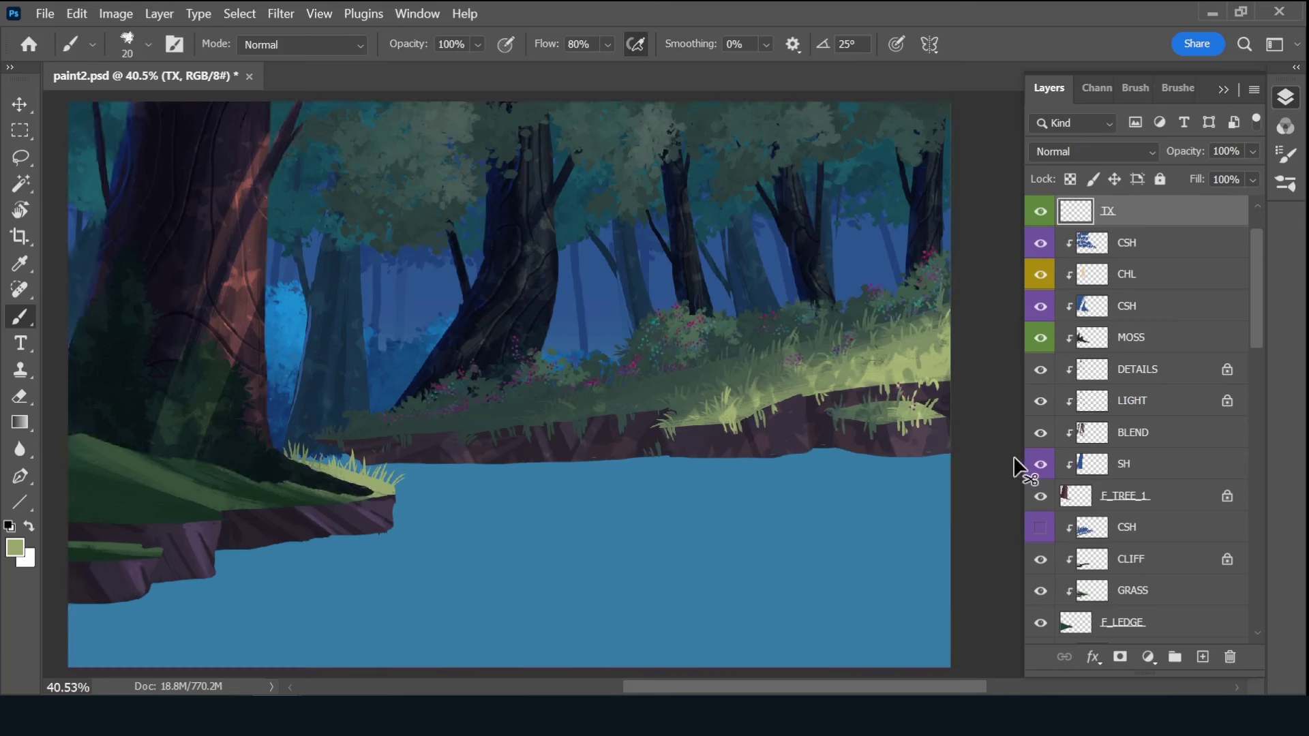
# - Add thin dark and muted green blades on the ledge and its left edge
pyautogui.keyDown('alt'); pyautogui.click(327, 492); pyautogui.keyUp('alt')
pyautogui.keyDown('alt'); pyautogui.click(292, 479); pyautogui.keyUp('alt')
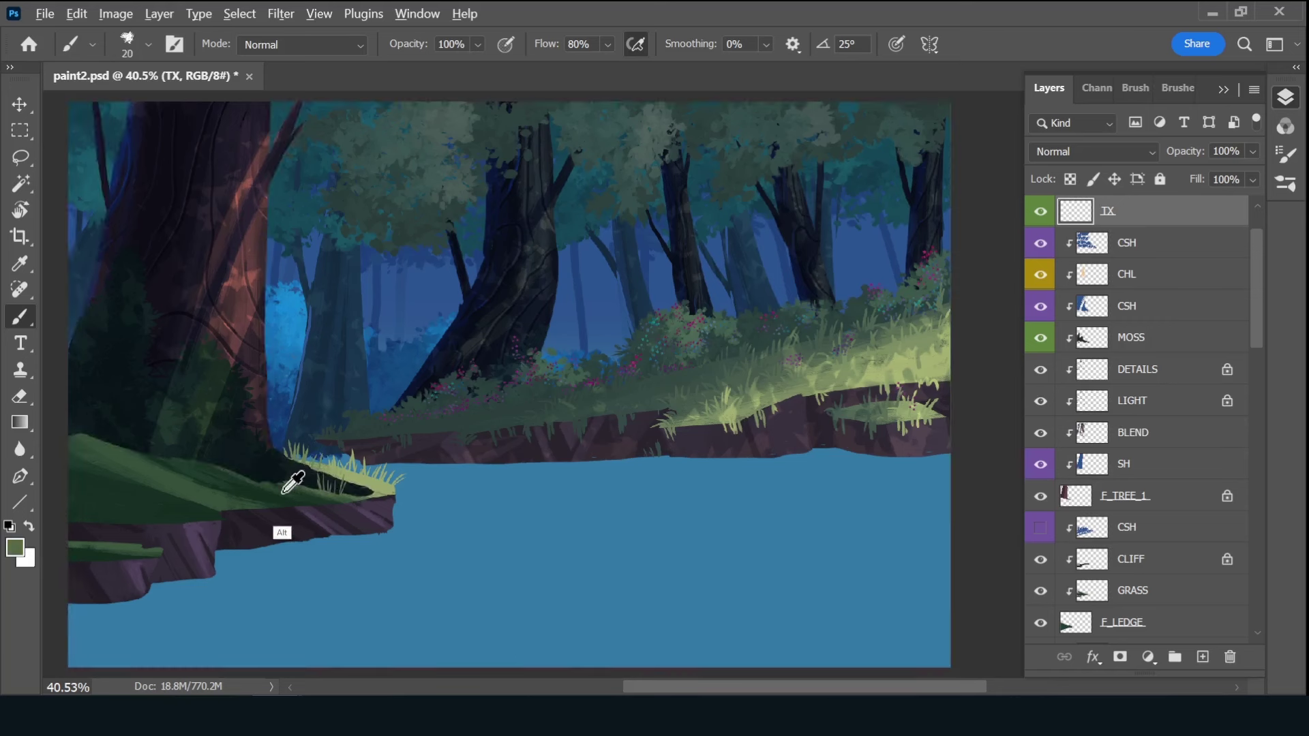
pyautogui.moveTo(270, 482); pyautogui.dragTo(270, 462)
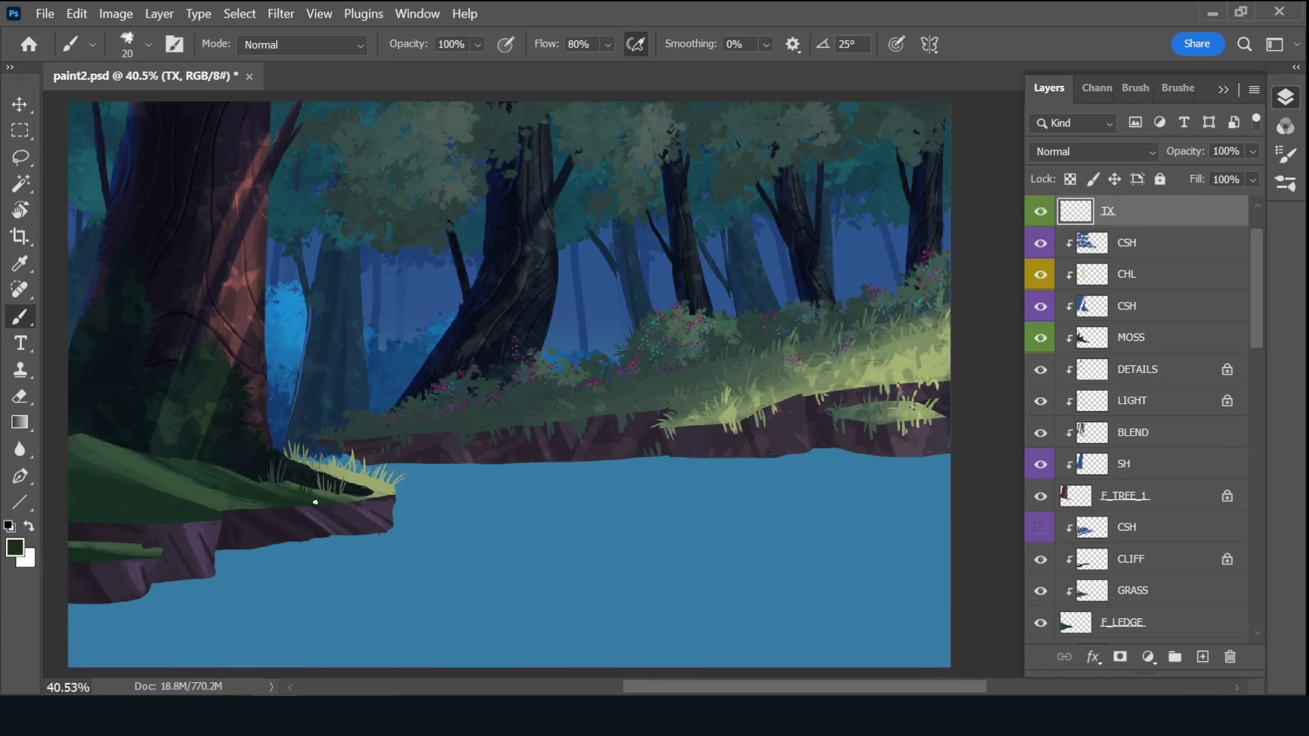
pyautogui.keyDown('alt'); pyautogui.click(104, 450); pyautogui.keyUp('alt')
pyautogui.moveTo(79, 437); pyautogui.dragTo(82, 413)
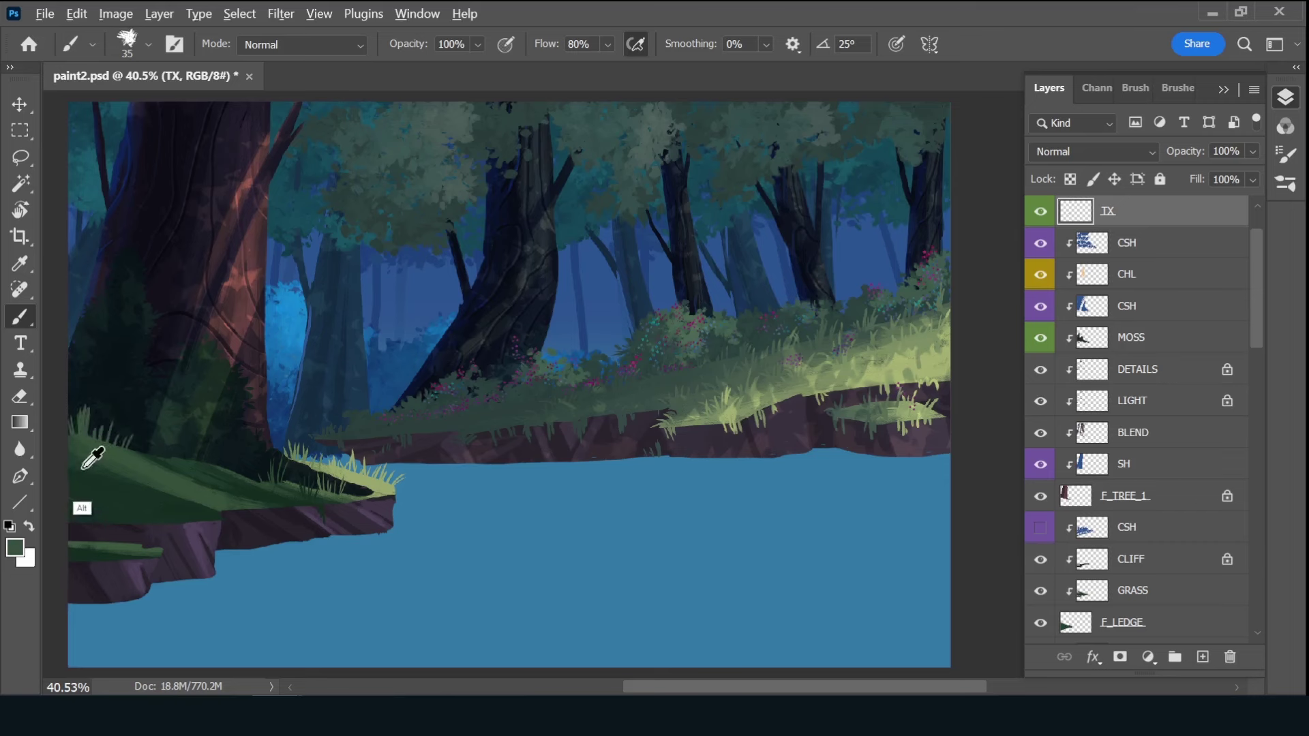
# - Sample further dark and medium greens across the grass strip, then show the sketch lines again
pyautogui.keyDown('alt'); pyautogui.click(84, 468); pyautogui.keyUp('alt')
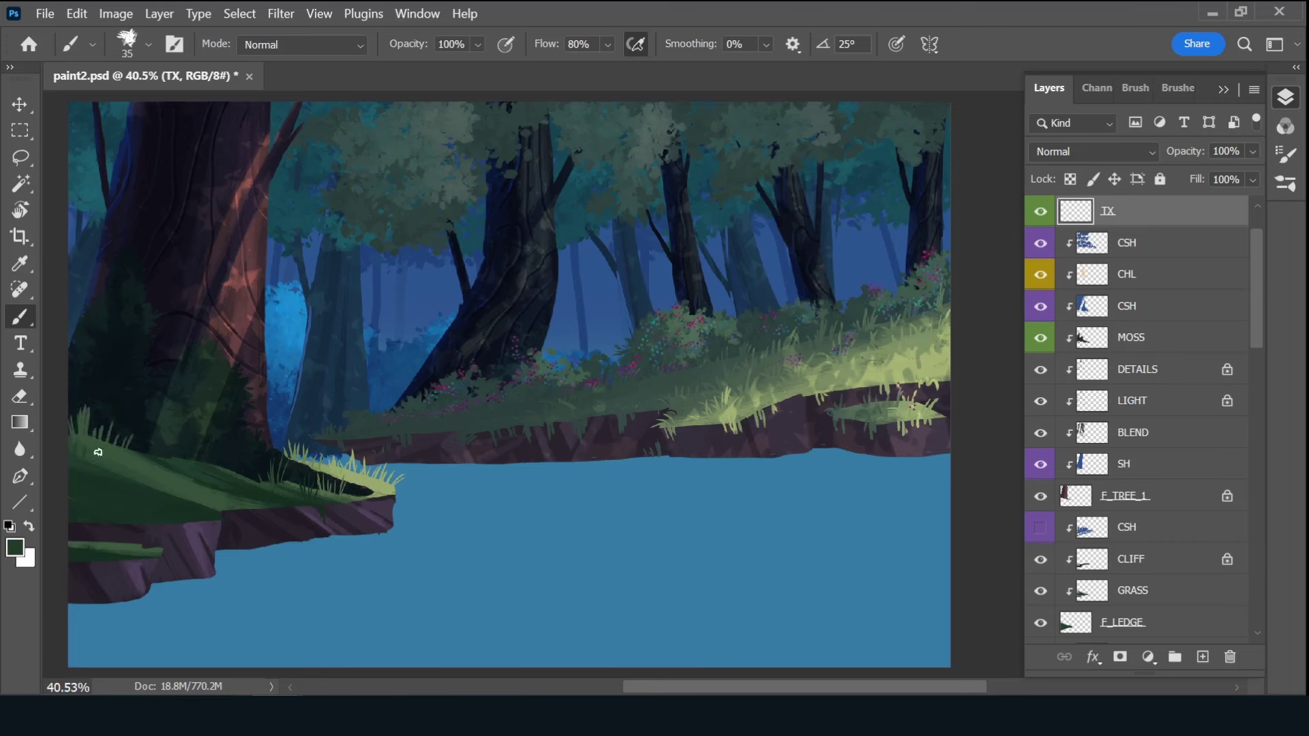
pyautogui.keyDown('alt'); pyautogui.click(184, 468); pyautogui.keyUp('alt')
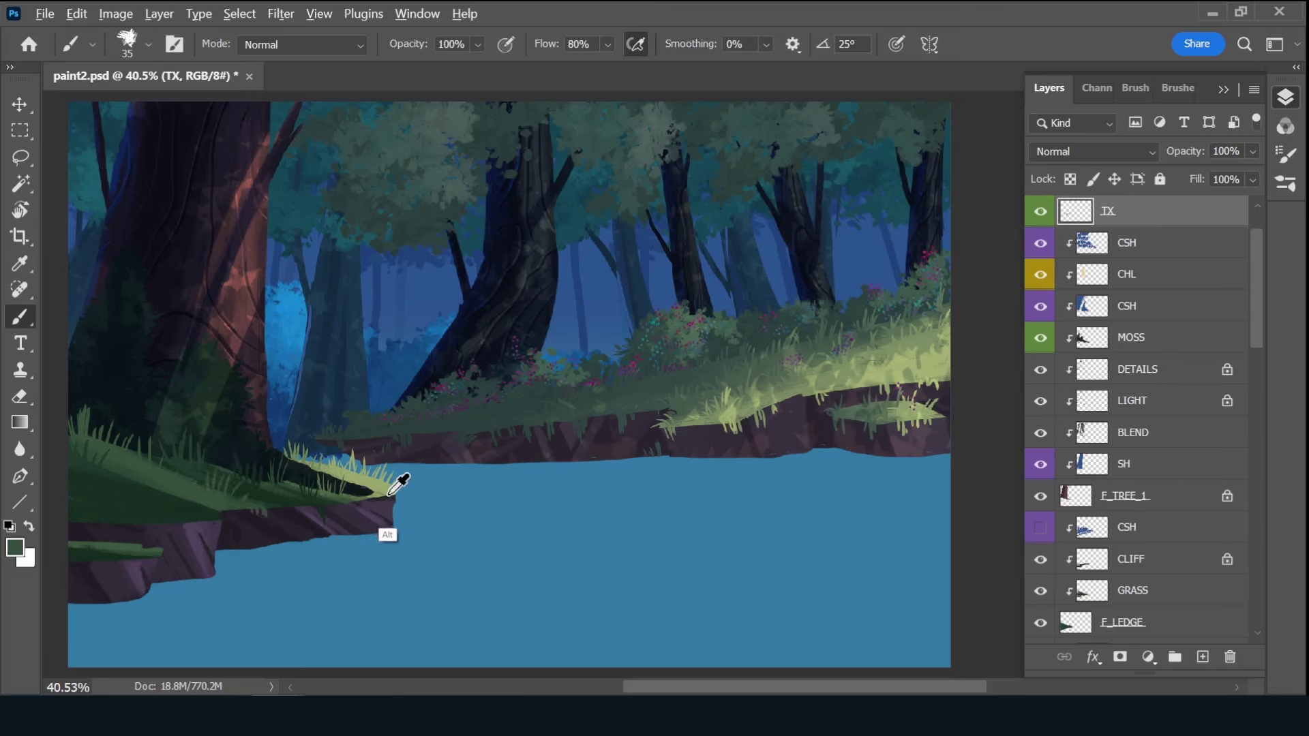
pyautogui.keyDown('alt'); pyautogui.click(125, 487); pyautogui.keyUp('alt')
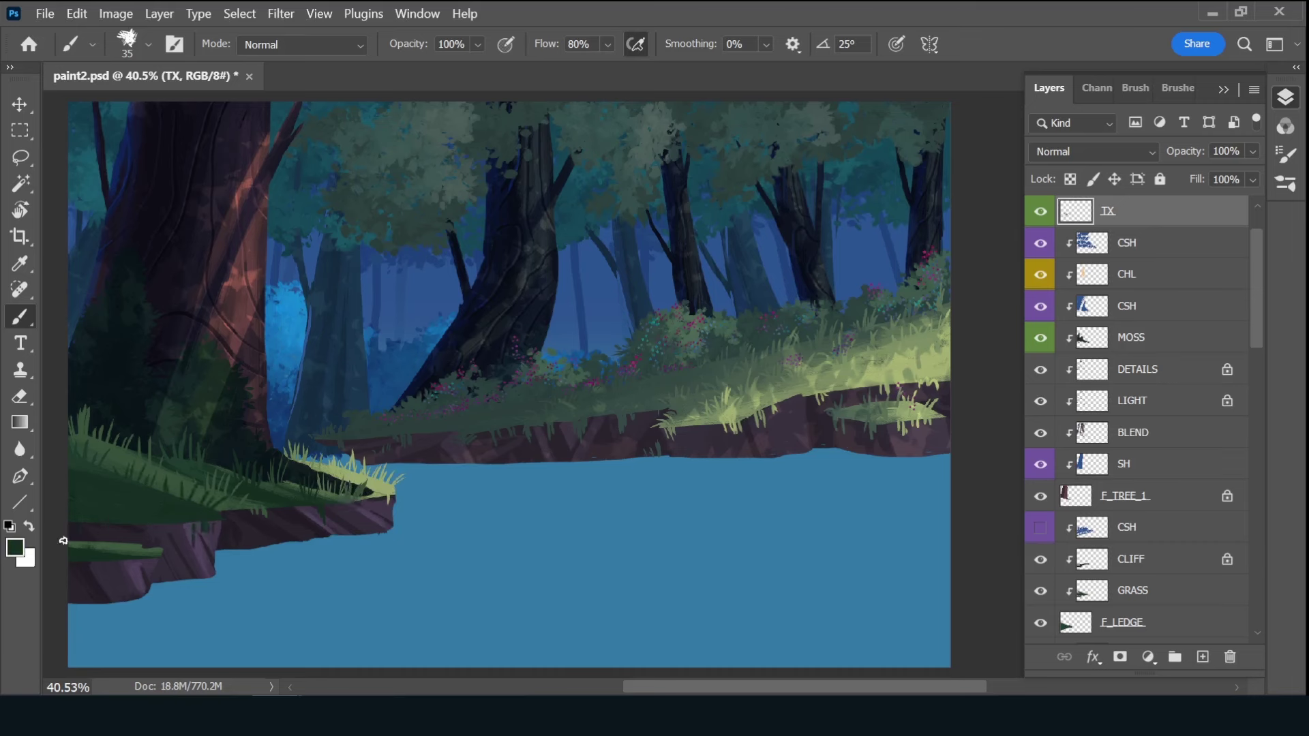
pyautogui.keyDown('alt'); pyautogui.click(136, 546); pyautogui.keyUp('alt')
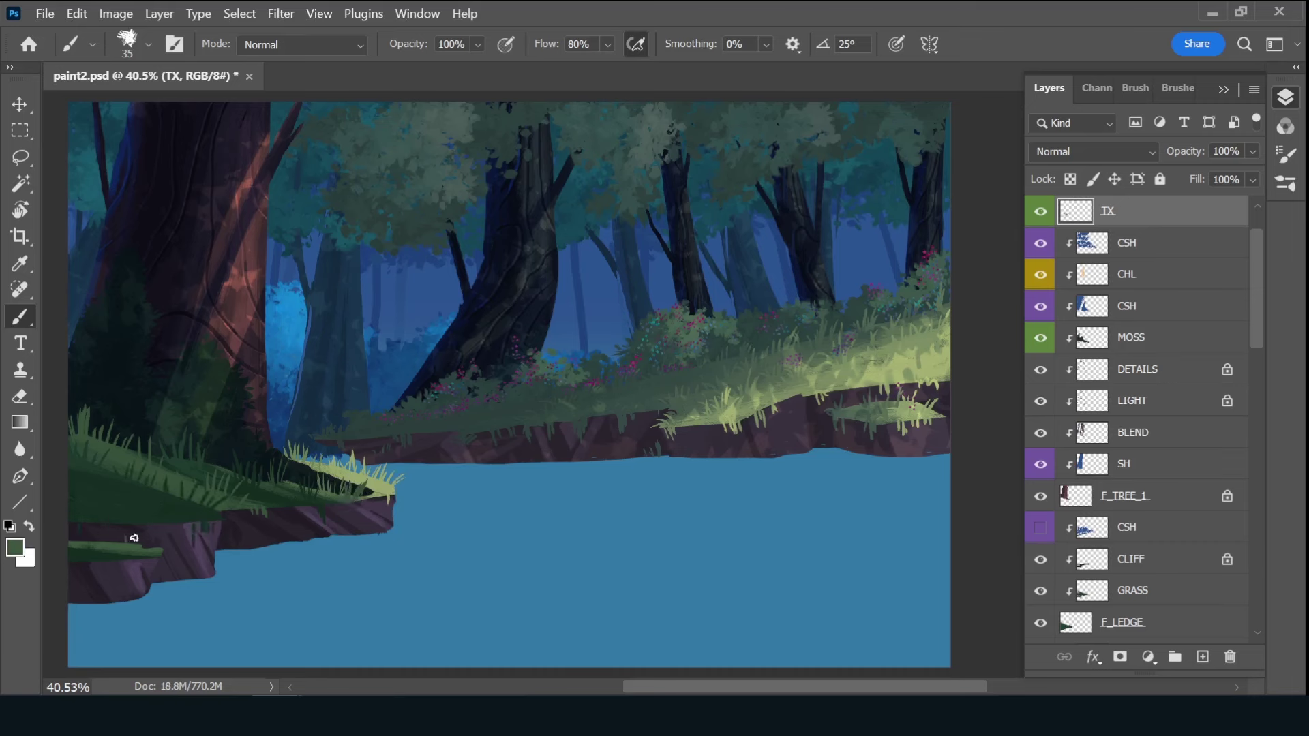
pyautogui.keyDown('alt'); pyautogui.click(75, 531); pyautogui.keyUp('alt')
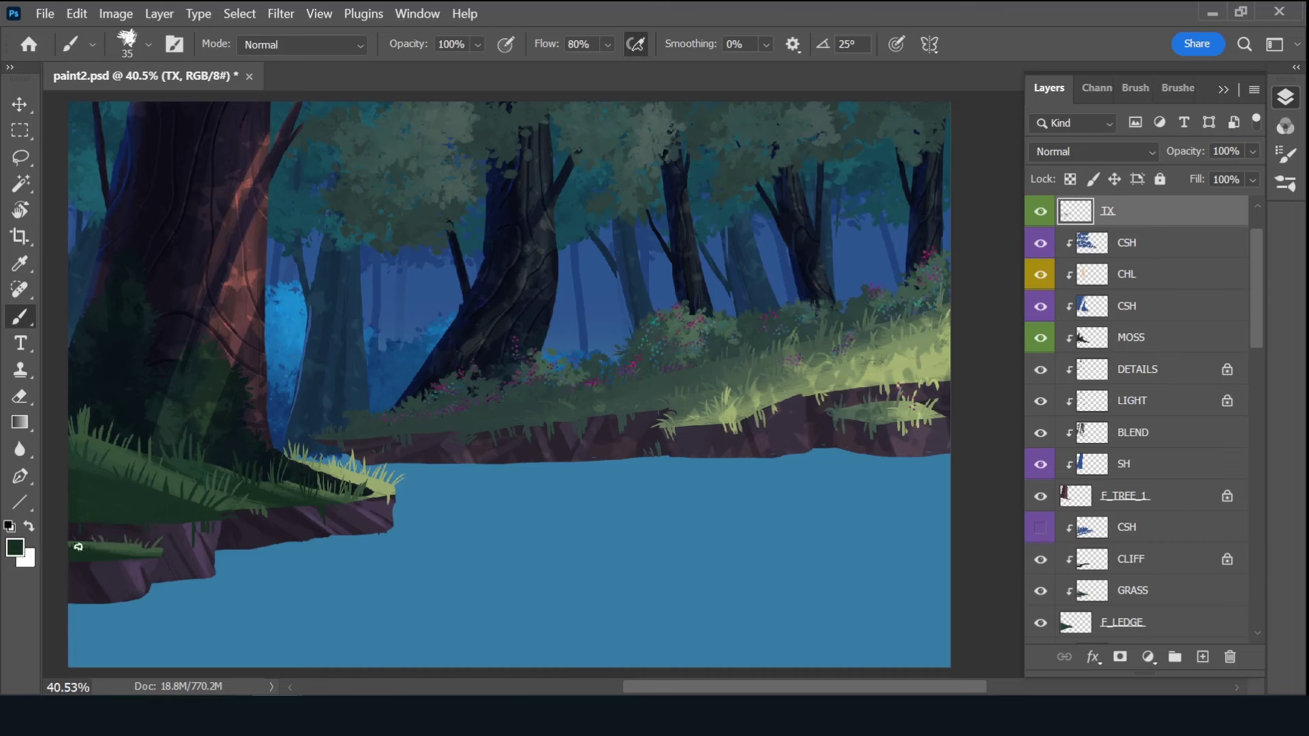
pyautogui.keyDown('alt'); pyautogui.click(158, 550); pyautogui.keyUp('alt')
pyautogui.keyDown('alt'); pyautogui.click(172, 522); pyautogui.keyUp('alt')
pyautogui.scroll(2, 1245, 292)
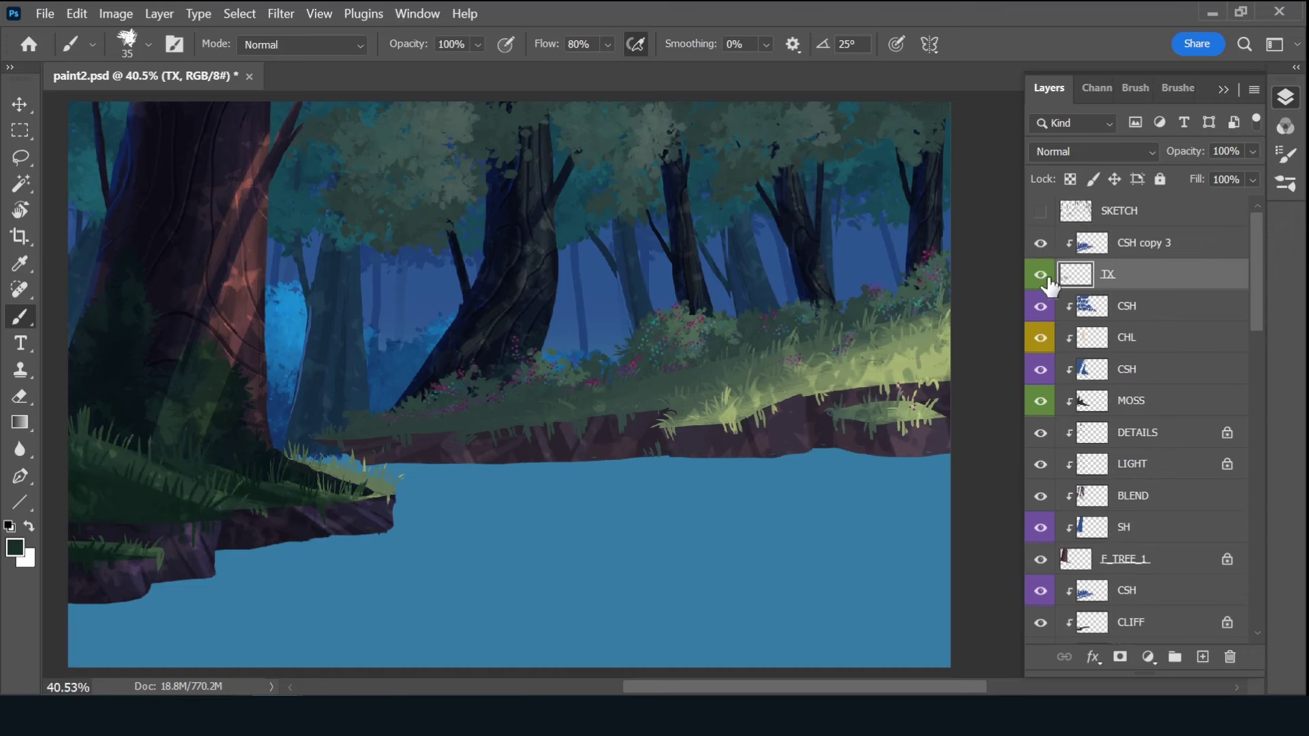
pyautogui.click(1041, 210)
# - Add a new layer named F_TREE_2 above the CSH copy 3 layer
pyautogui.click(1145, 243)
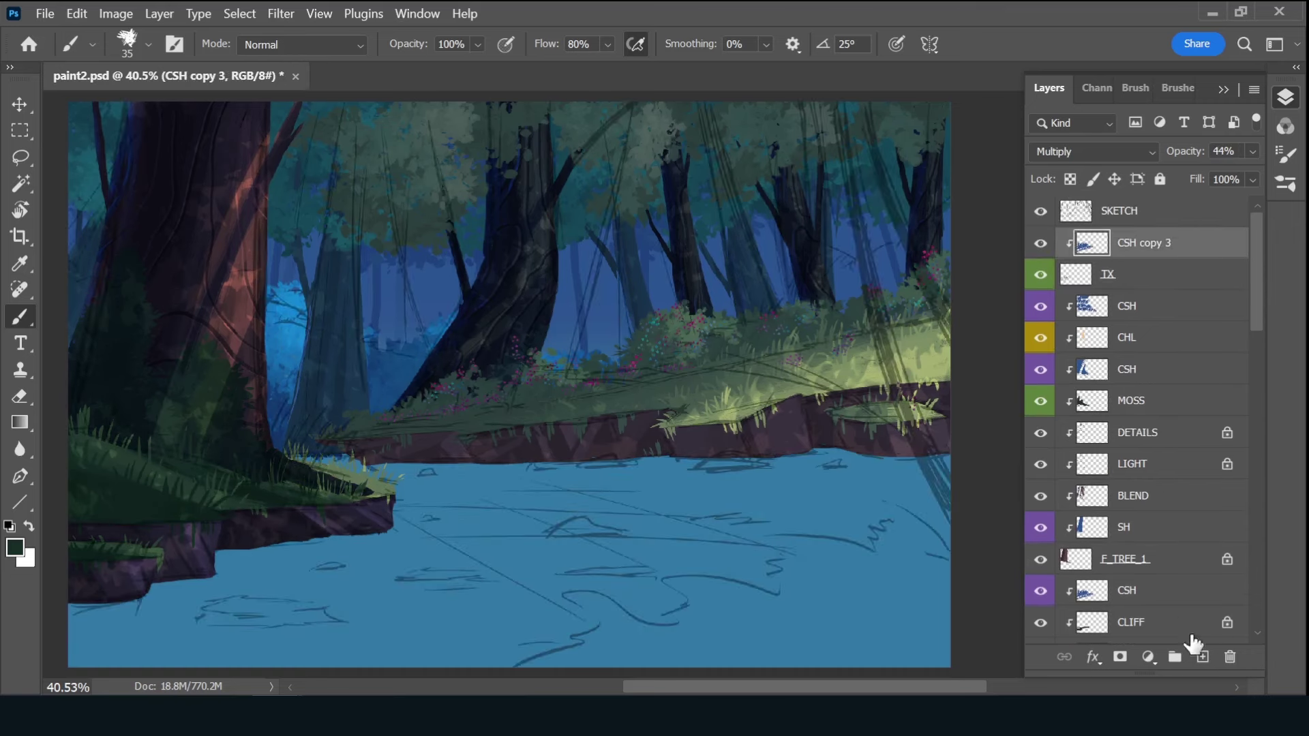
pyautogui.click(1202, 657)
pyautogui.write('F_TREE_')
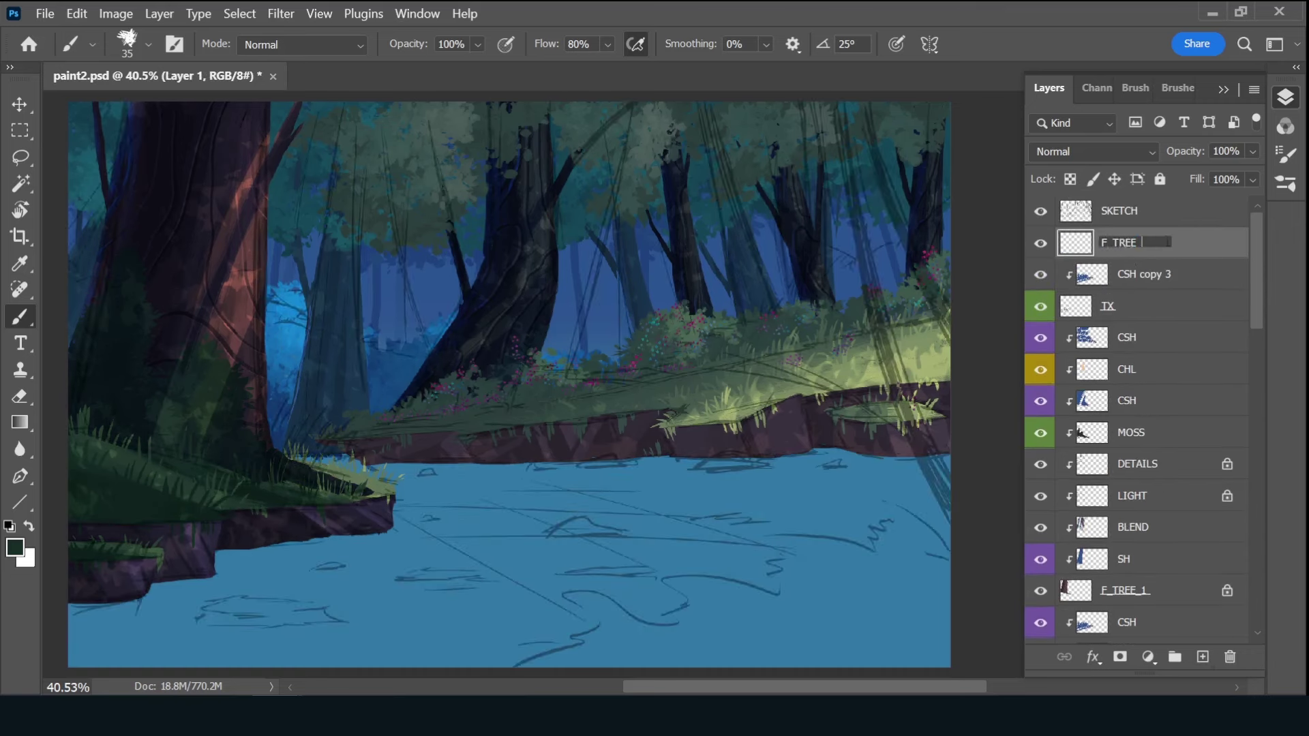
pyautogui.write('2')
pyautogui.press('Return')
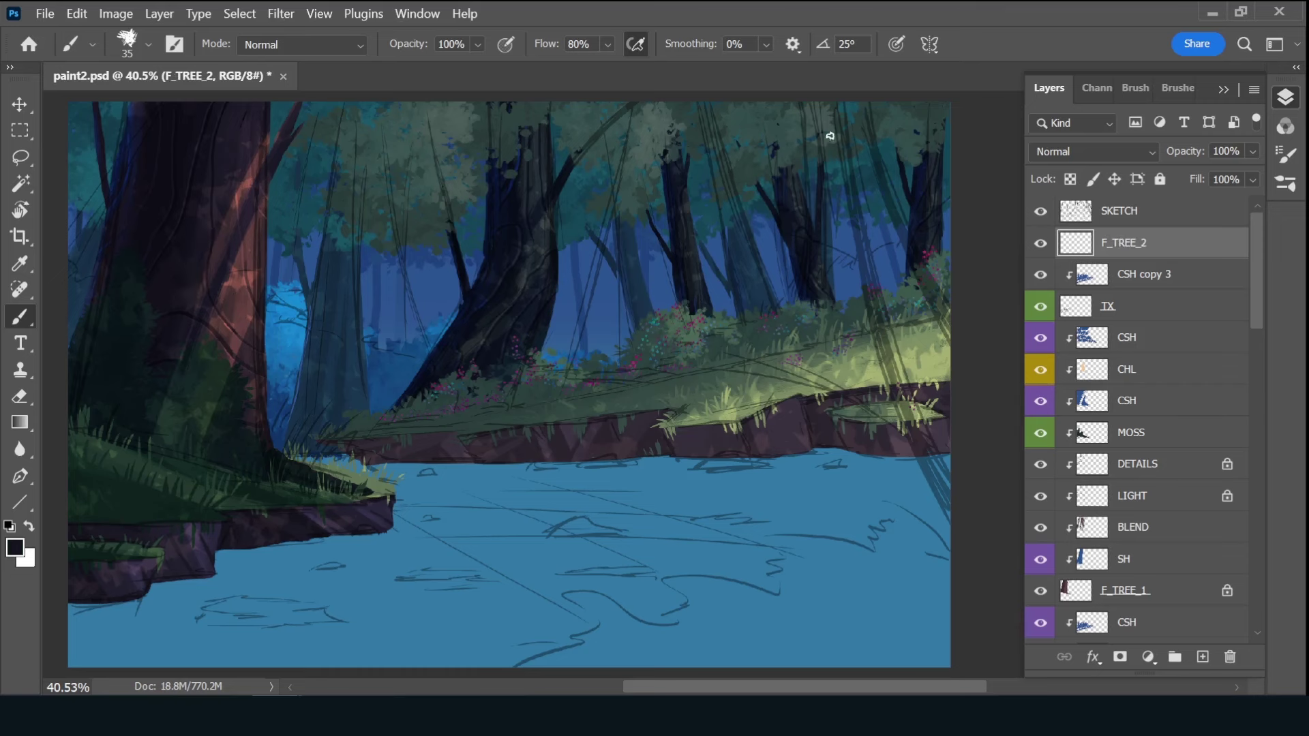
# - Paint a dark, widening trunk down the right side with a branch reaching up-left
pyautogui.moveTo(838, 102)
pyautogui.mouseDown()
pyautogui.moveTo(868, 305)
pyautogui.moveTo(948, 545)
pyautogui.moveTo(923, 260)
pyautogui.moveTo(950, 326)
pyautogui.moveTo(946, 516)
pyautogui.moveTo(923, 369)
pyautogui.moveTo(835, 100)
pyautogui.moveTo(915, 307)
pyautogui.mouseUp()
pyautogui.press(']')
pyautogui.press(']')
pyautogui.press(']')
pyautogui.click(1041, 212)
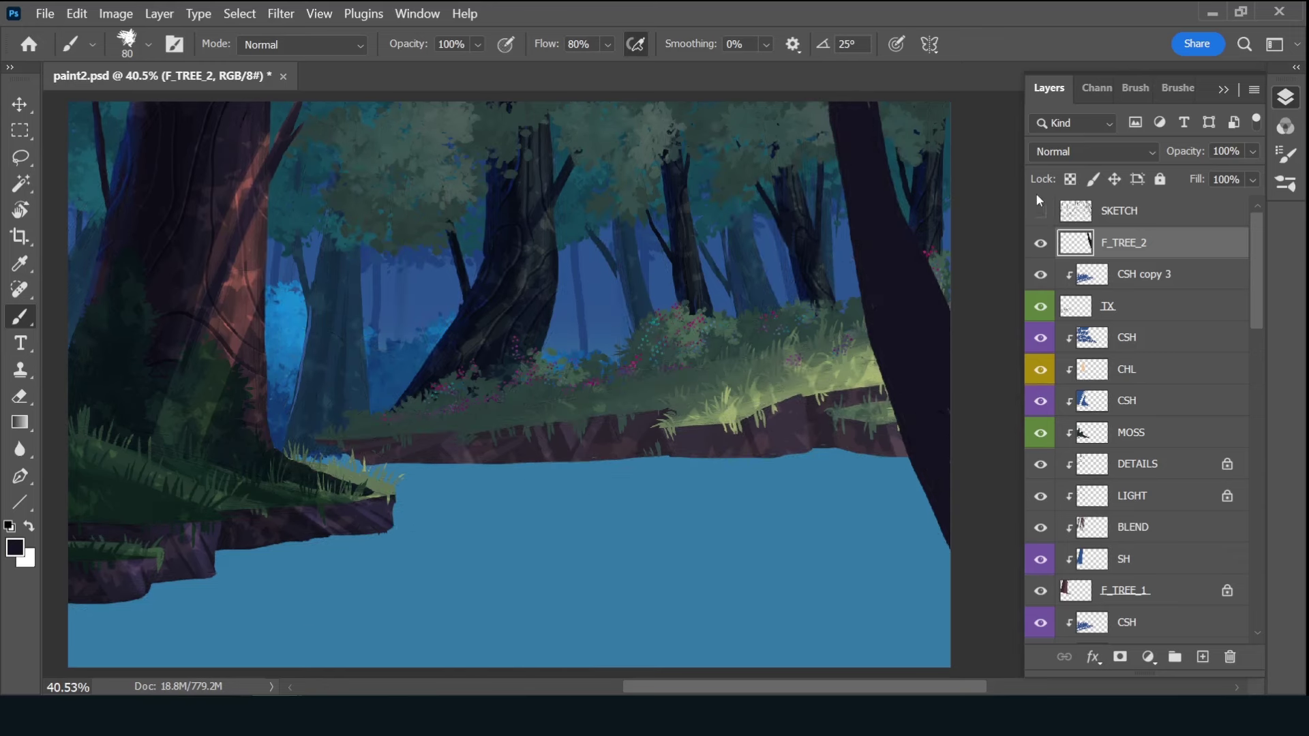
pyautogui.moveTo(832, 100); pyautogui.dragTo(927, 559)
pyautogui.moveTo(892, 397); pyautogui.dragTo(824, 300)
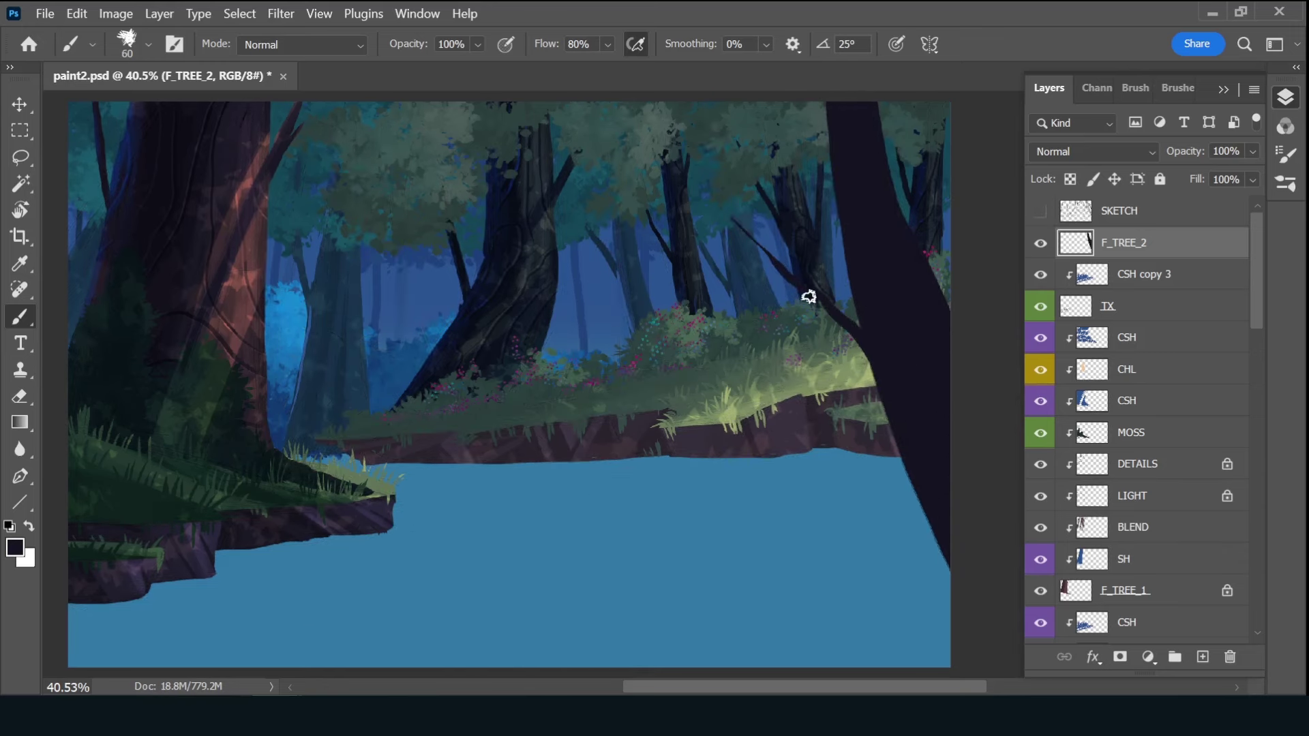
pyautogui.moveTo(880, 392); pyautogui.dragTo(947, 580)
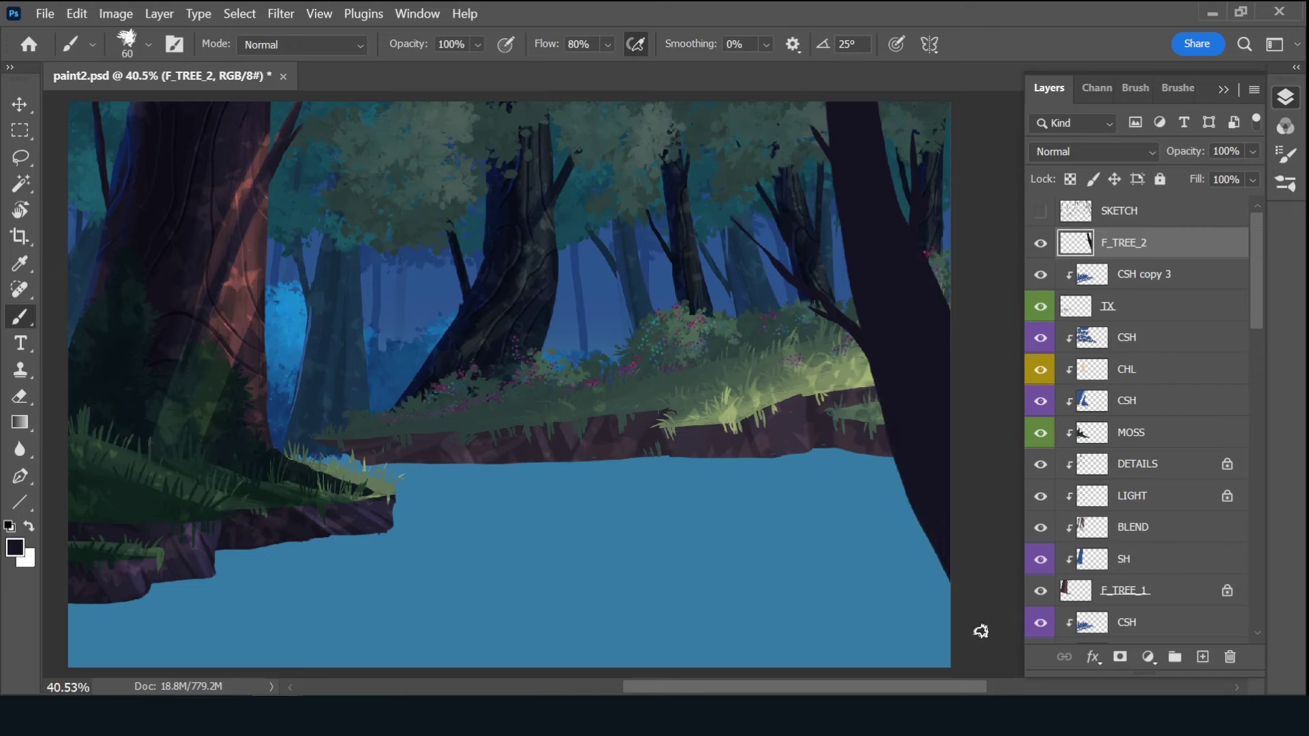
# - Add lighter purple strokes on the right trunk with the Ink 2 brush
pyautogui.click(1189, 274)
pyautogui.hotkey('alt', ']')
pyautogui.click(1178, 88)
pyautogui.moveTo(1259, 301)
pyautogui.mouseDown()
pyautogui.moveTo(1261, 375)
pyautogui.moveTo(1252, 270)
pyautogui.moveTo(1254, 300)
pyautogui.moveTo(1257, 290)
pyautogui.mouseUp()
pyautogui.click(1125, 406)
pyautogui.click(15, 547)
pyautogui.click(1148, 90)
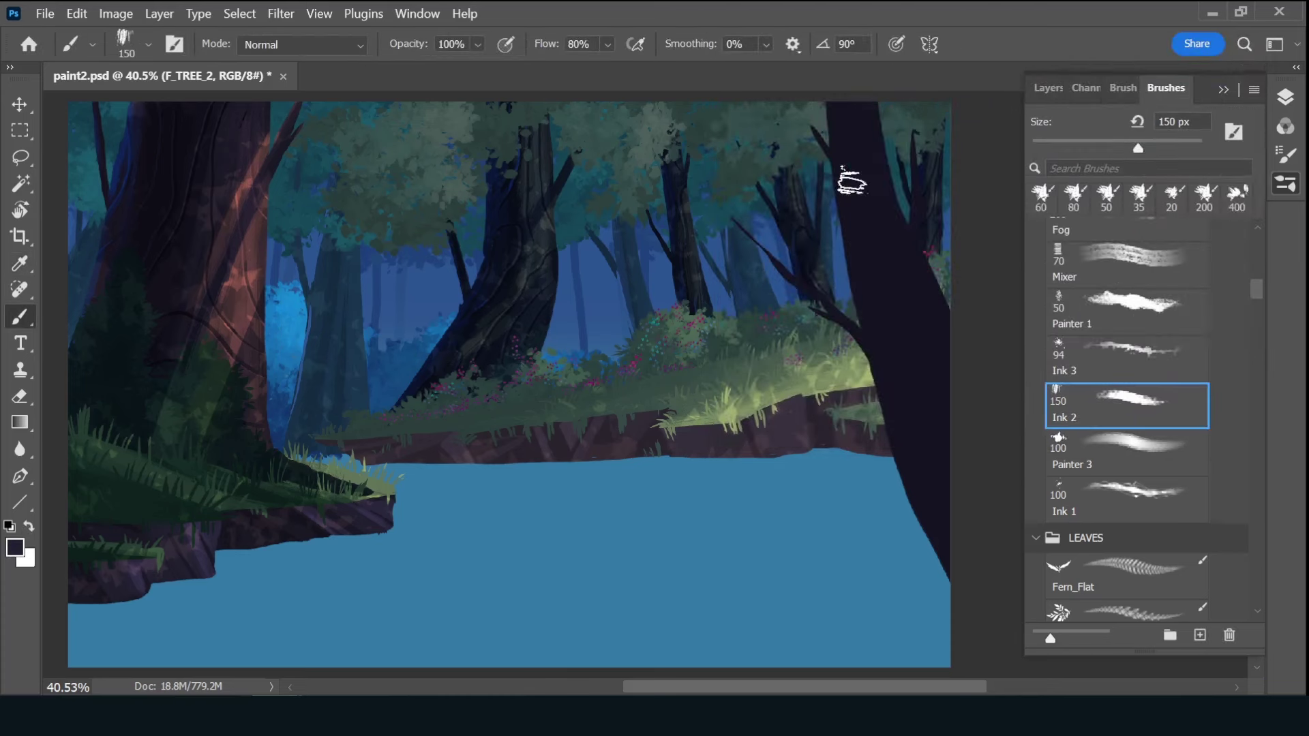
pyautogui.moveTo(852, 180)
pyautogui.mouseDown()
pyautogui.moveTo(900, 219)
pyautogui.moveTo(923, 167)
pyautogui.moveTo(877, 195)
pyautogui.mouseUp()
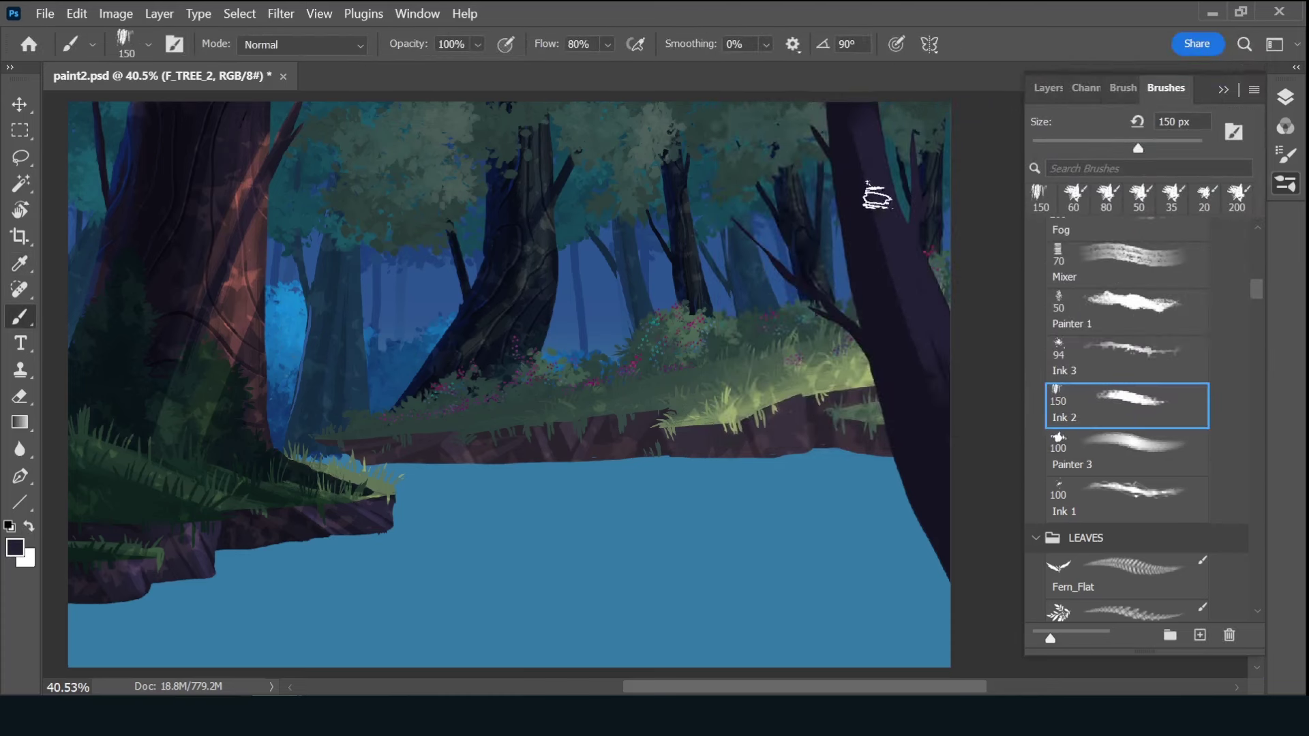
# - Add another new layer above F_TREE_2 and begin naming it
pyautogui.click(1048, 89)
pyautogui.click(1202, 656)
pyautogui.doubleClick(1134, 243)
pyautogui.write('SH')
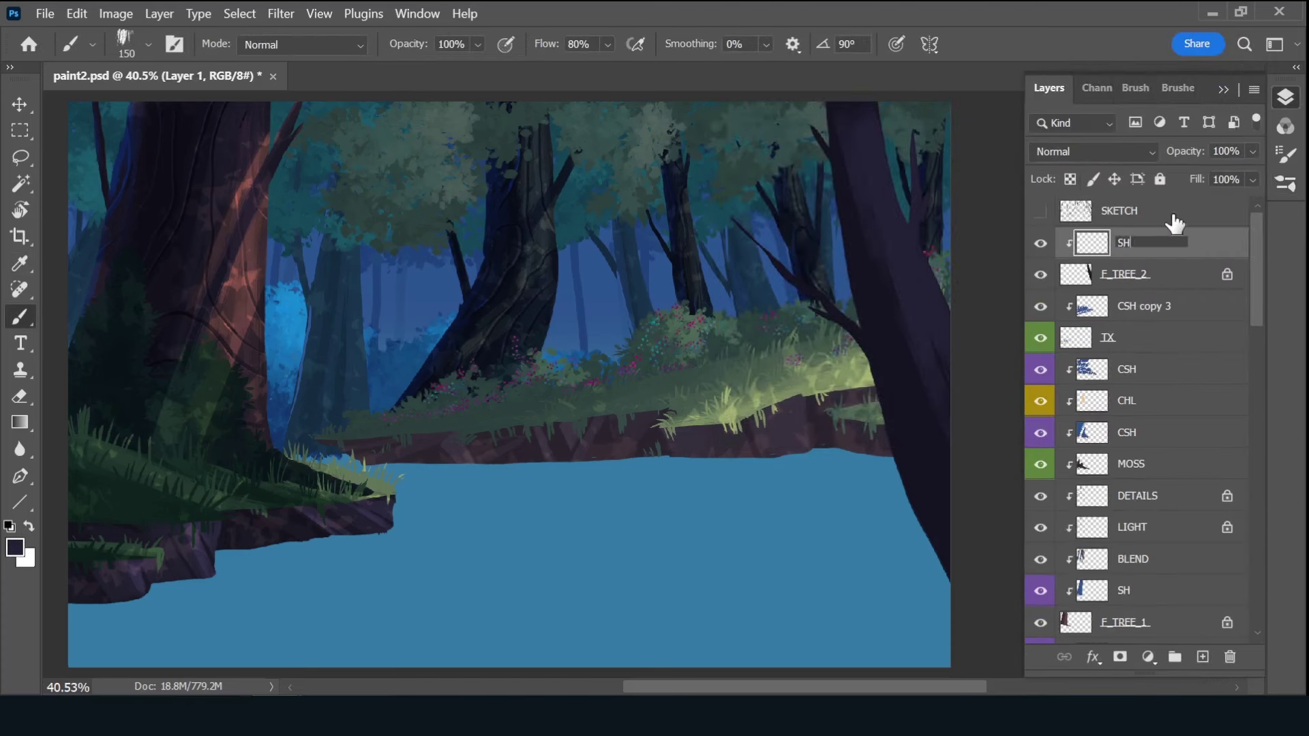
# - Name the layer SH, set it to Multiply, shade the right trunk blue, and lower its opacity
pyautogui.press('Return')
pyautogui.keyDown('alt'); pyautogui.click(602, 271); pyautogui.keyUp('alt')
pyautogui.click(1091, 151)
pyautogui.click(1084, 196)
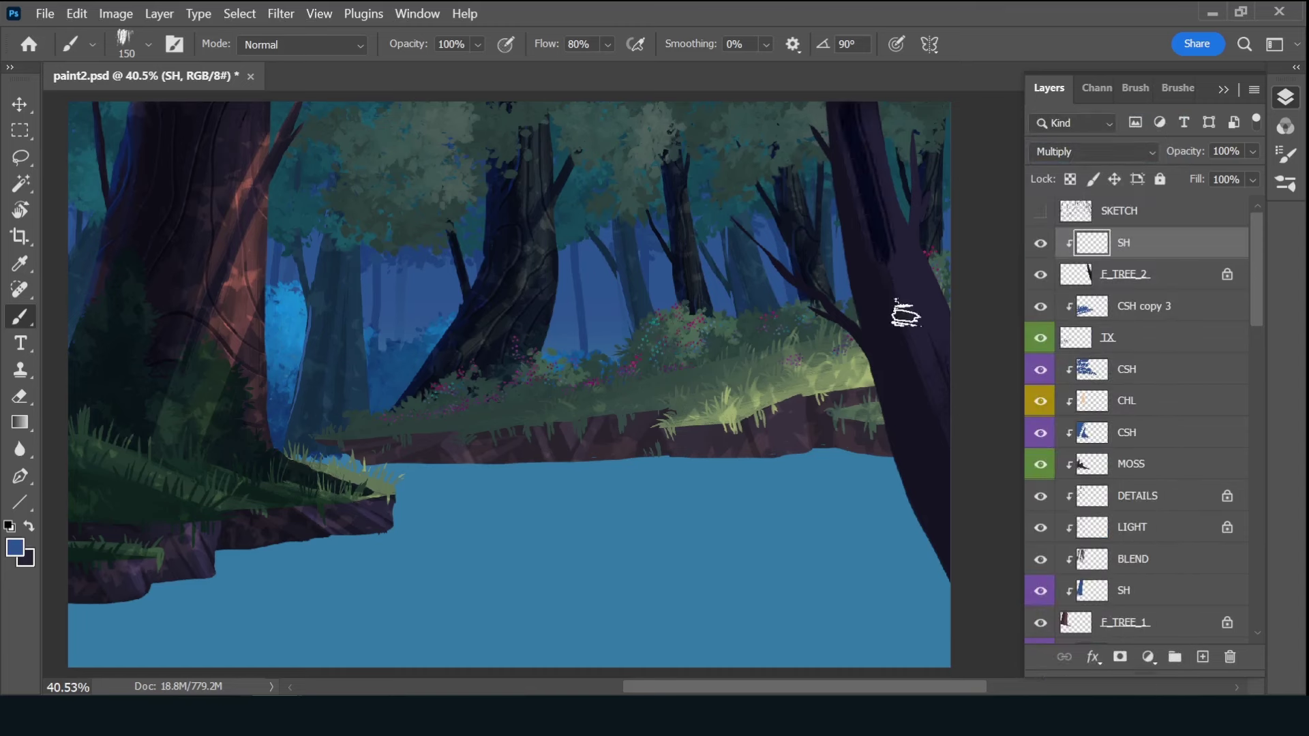
pyautogui.moveTo(905, 314)
pyautogui.mouseDown()
pyautogui.moveTo(873, 234)
pyautogui.moveTo(914, 485)
pyautogui.mouseUp()
pyautogui.moveTo(1197, 155); pyautogui.dragTo(1187, 163)
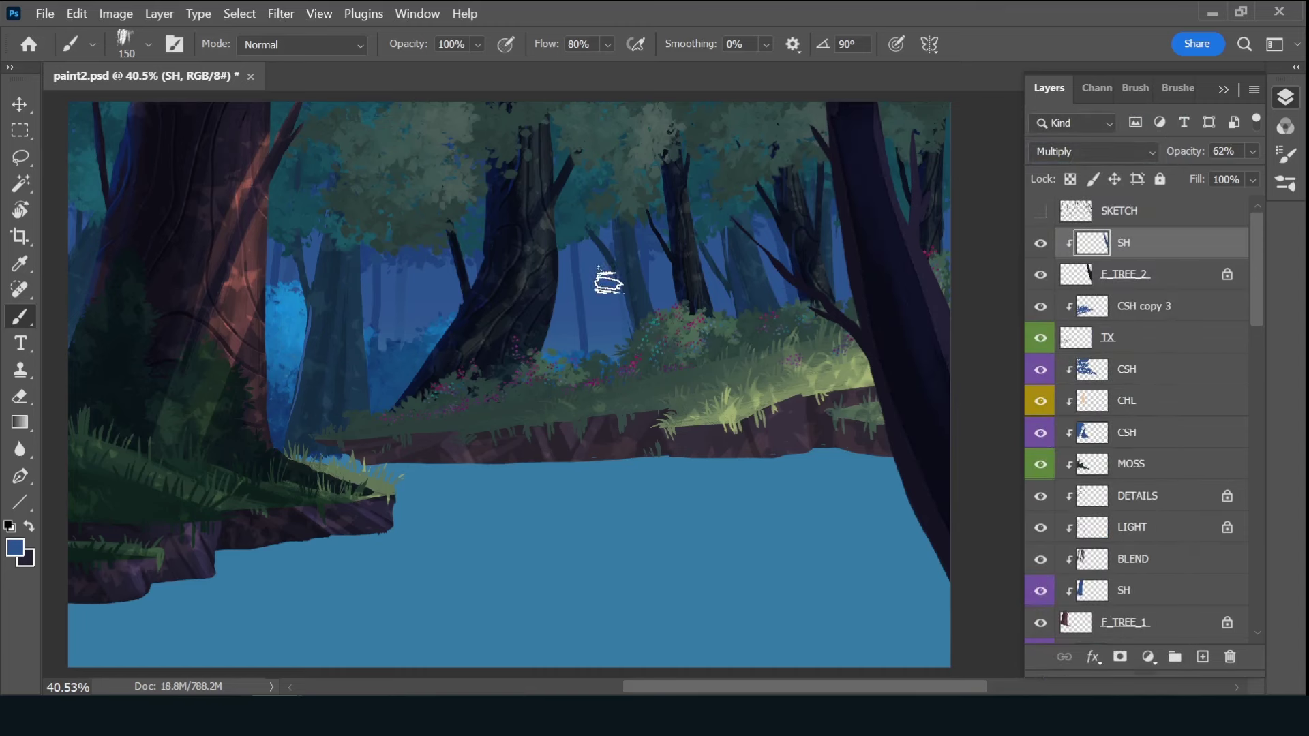
# - Label SH violet and add a new layer named BLEND clipped to SH
pyautogui.click(1201, 655)
pyautogui.rightClick(1159, 274)
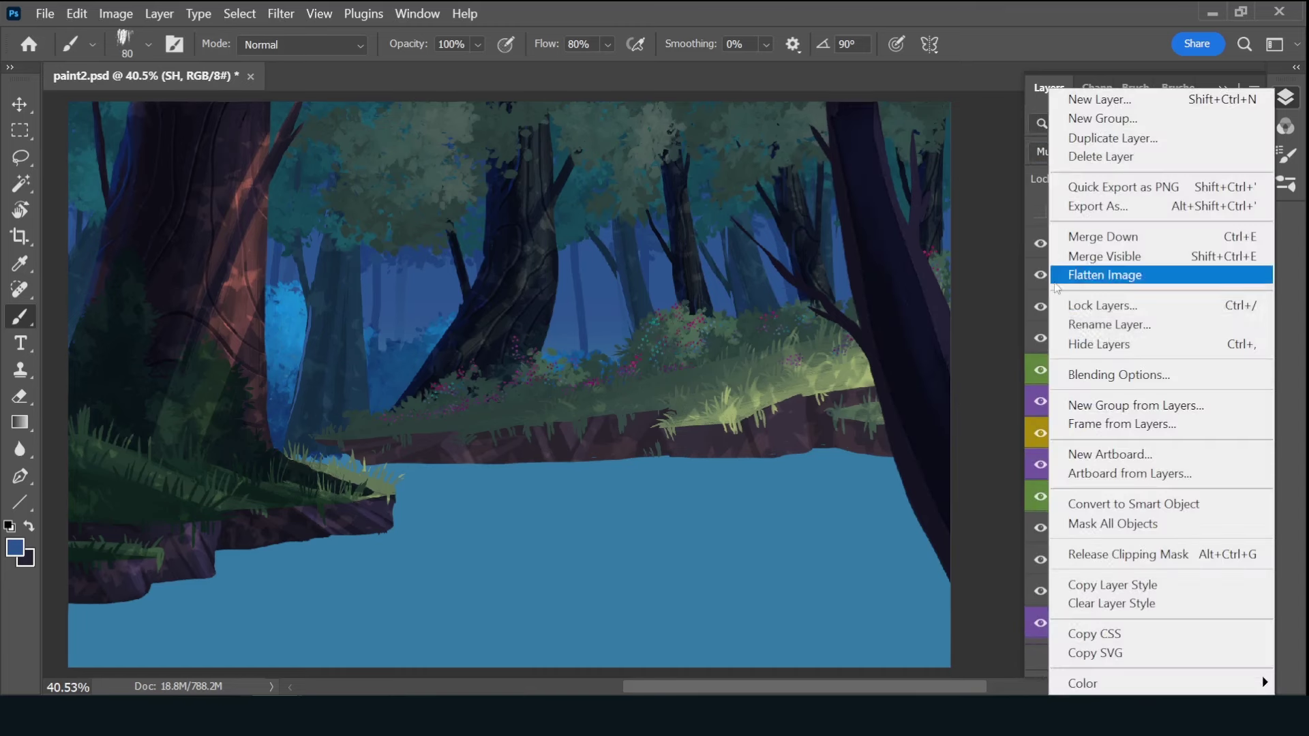
pyautogui.rightClick(1040, 275)
pyautogui.click(1077, 441)
pyautogui.rightClick(1041, 274)
pyautogui.click(1100, 512)
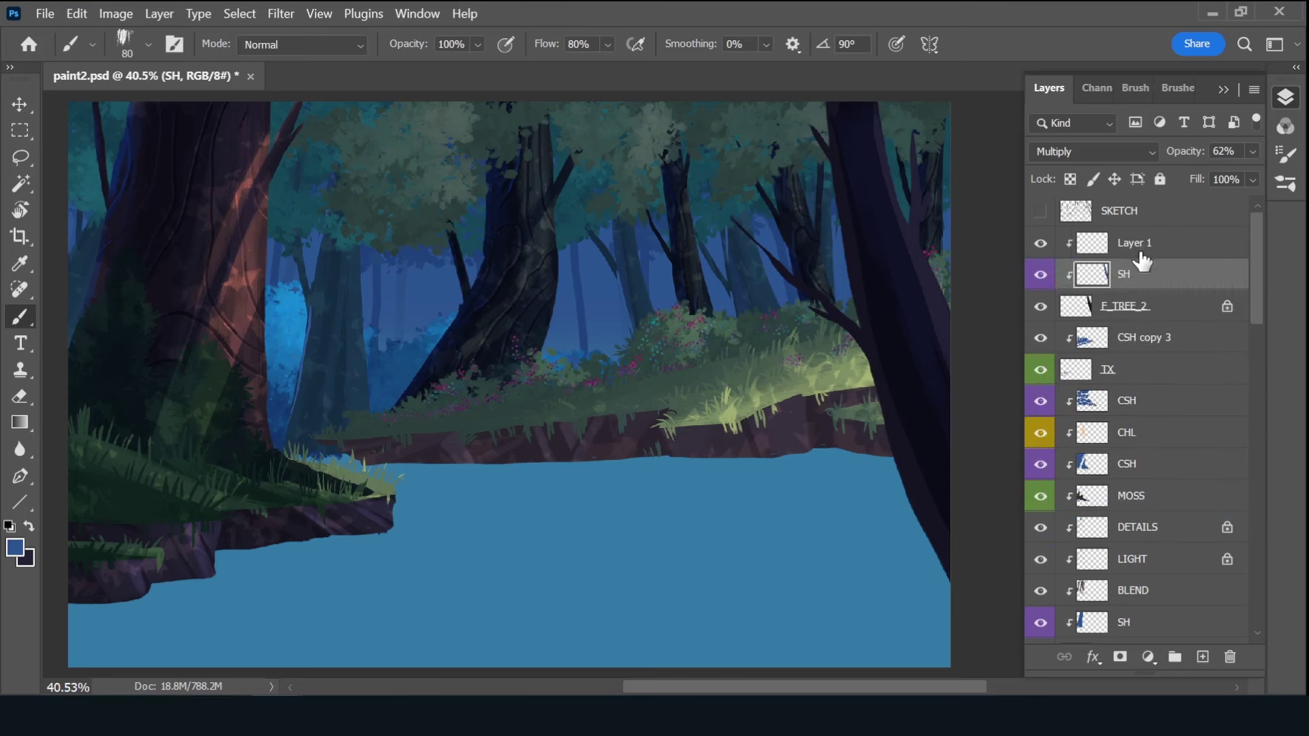
pyautogui.keyDown('alt'); pyautogui.click(1143, 258); pyautogui.keyUp('alt')
pyautogui.doubleClick(1133, 242)
pyautogui.press('Return')
# - With a smaller brush, paint dark strokes along the right trunk's lighter left edge
pyautogui.press('[')
pyautogui.press('[')
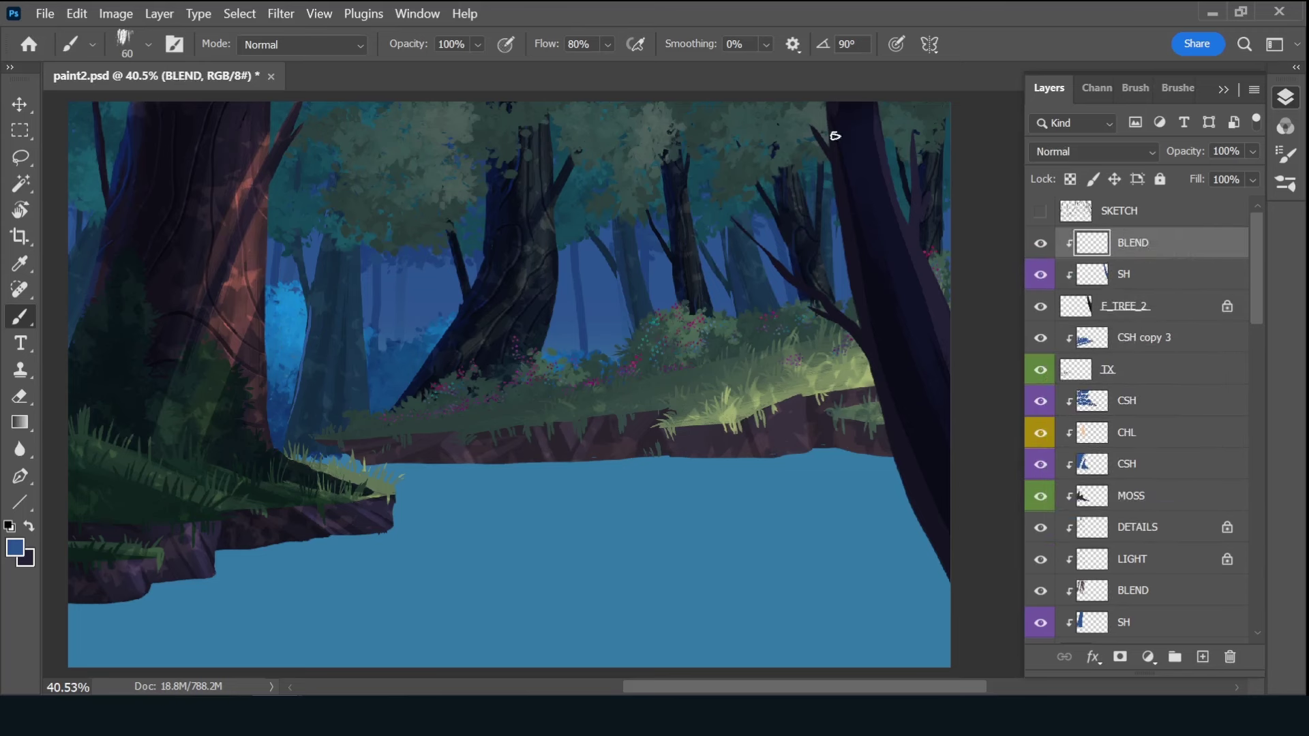
pyautogui.moveTo(872, 368); pyautogui.dragTo(928, 519)
pyautogui.press('x')
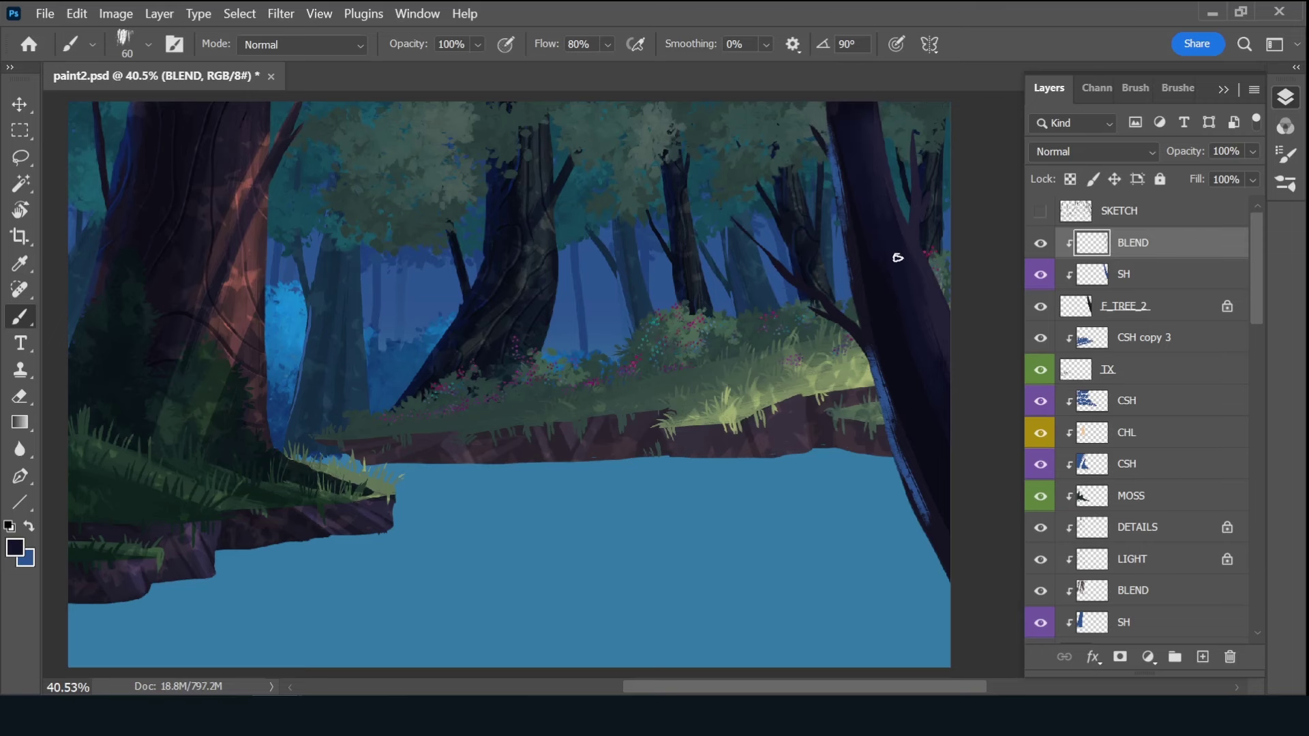
pyautogui.keyDown('alt'); pyautogui.click(926, 515); pyautogui.keyUp('alt')
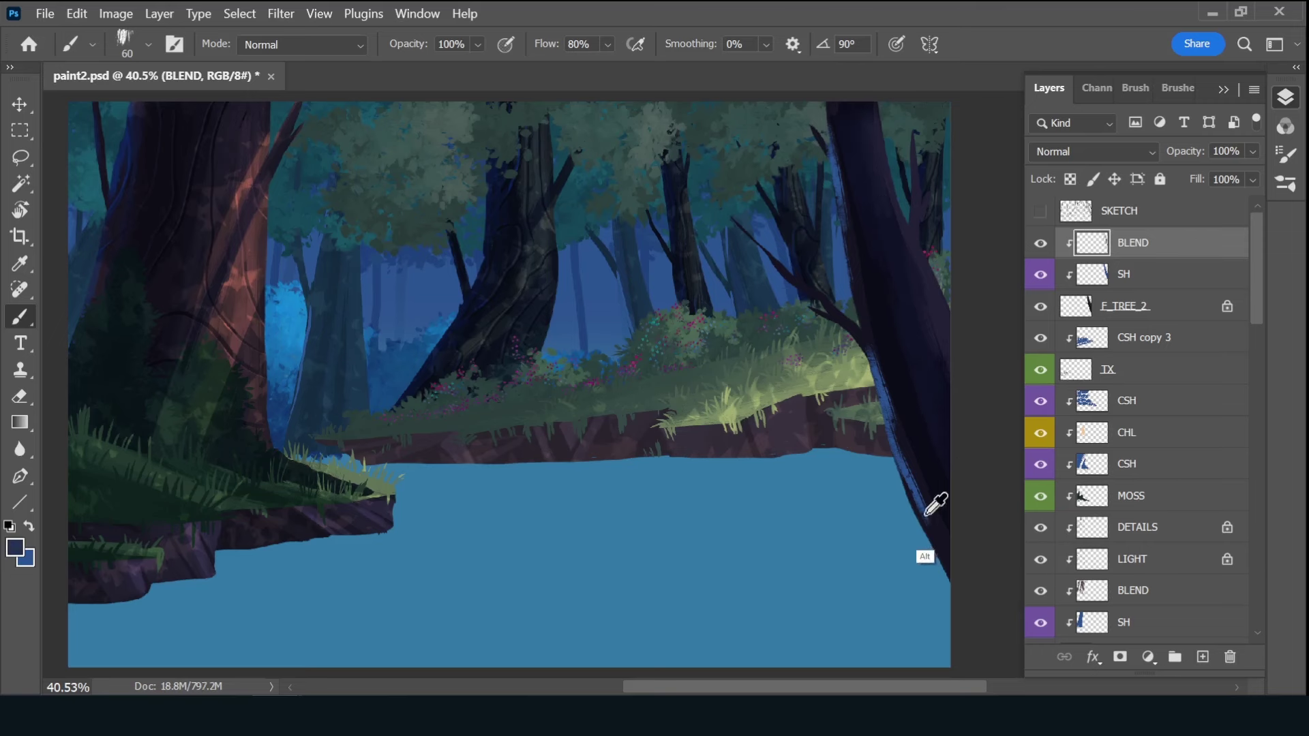
pyautogui.moveTo(896, 386); pyautogui.dragTo(891, 414)
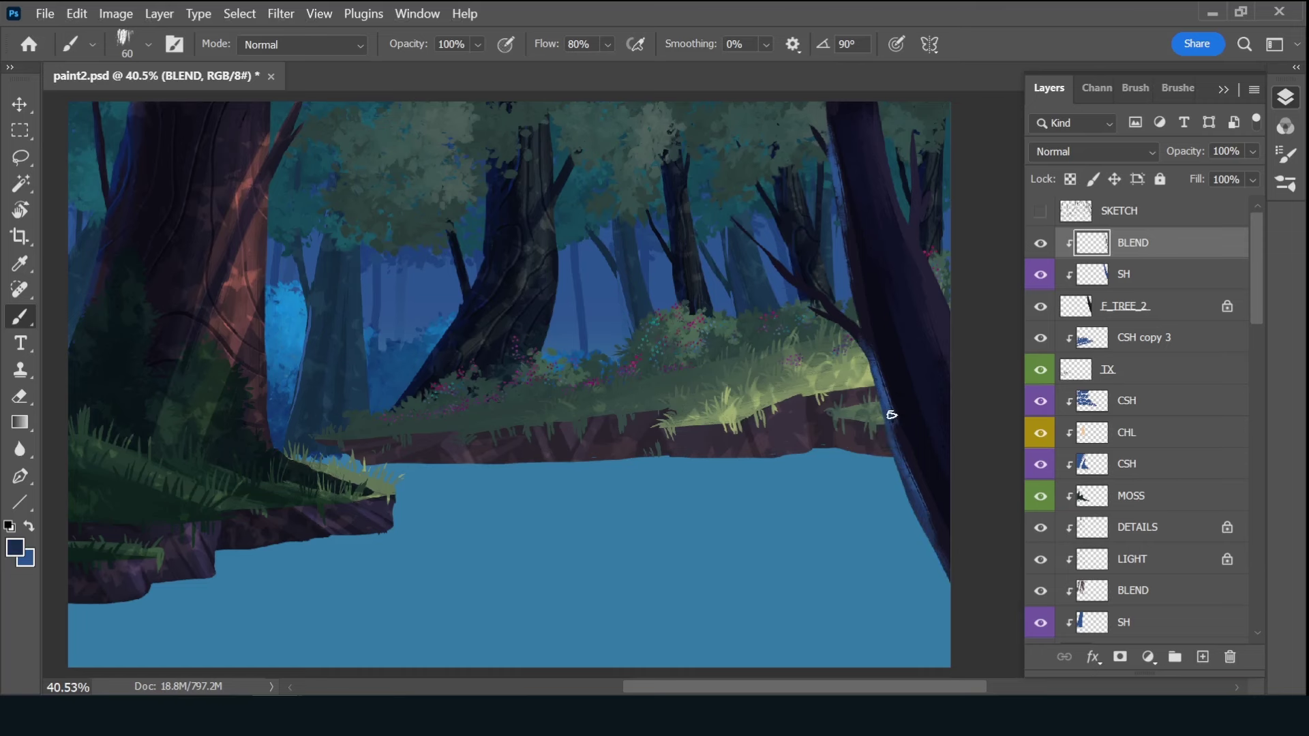
# - Sample light blue, dark navy and near-black trunk colours, then save the document
pyautogui.keyDown('alt'); pyautogui.click(812, 135); pyautogui.keyUp('alt')
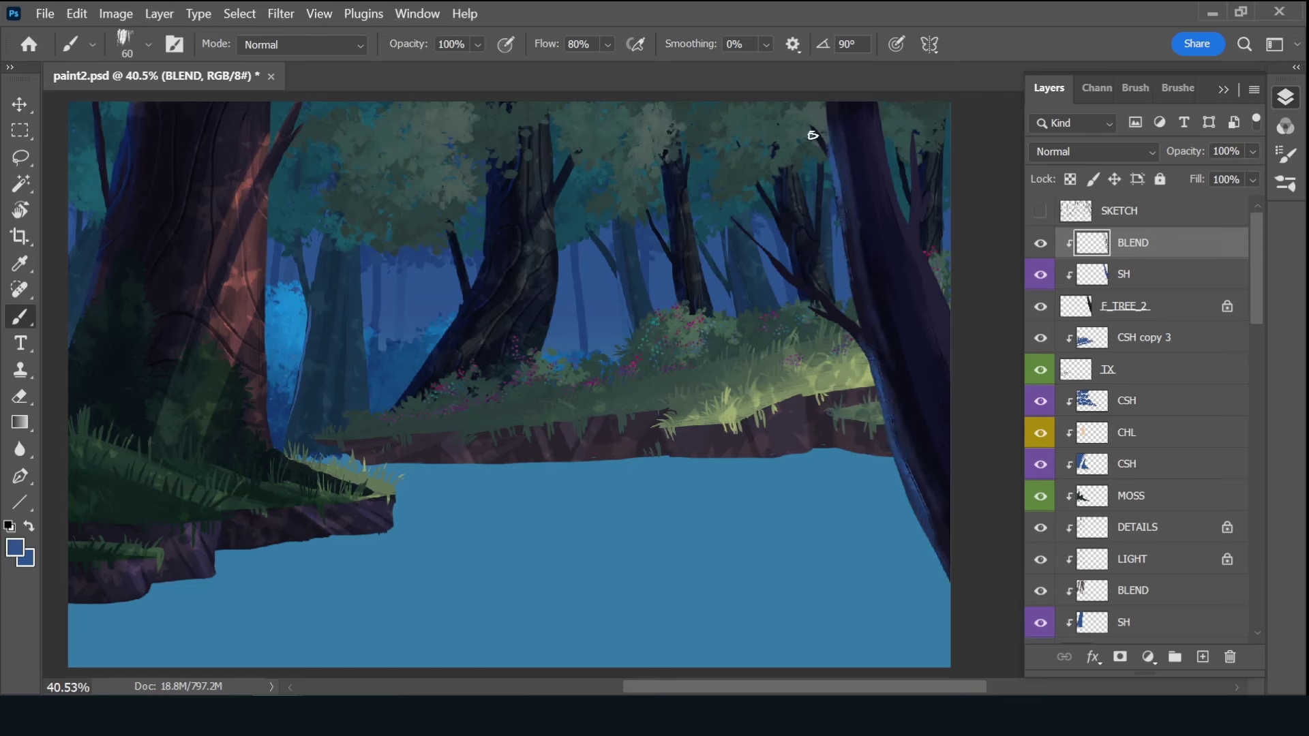
pyautogui.keyDown('alt'); pyautogui.click(835, 154); pyautogui.keyUp('alt')
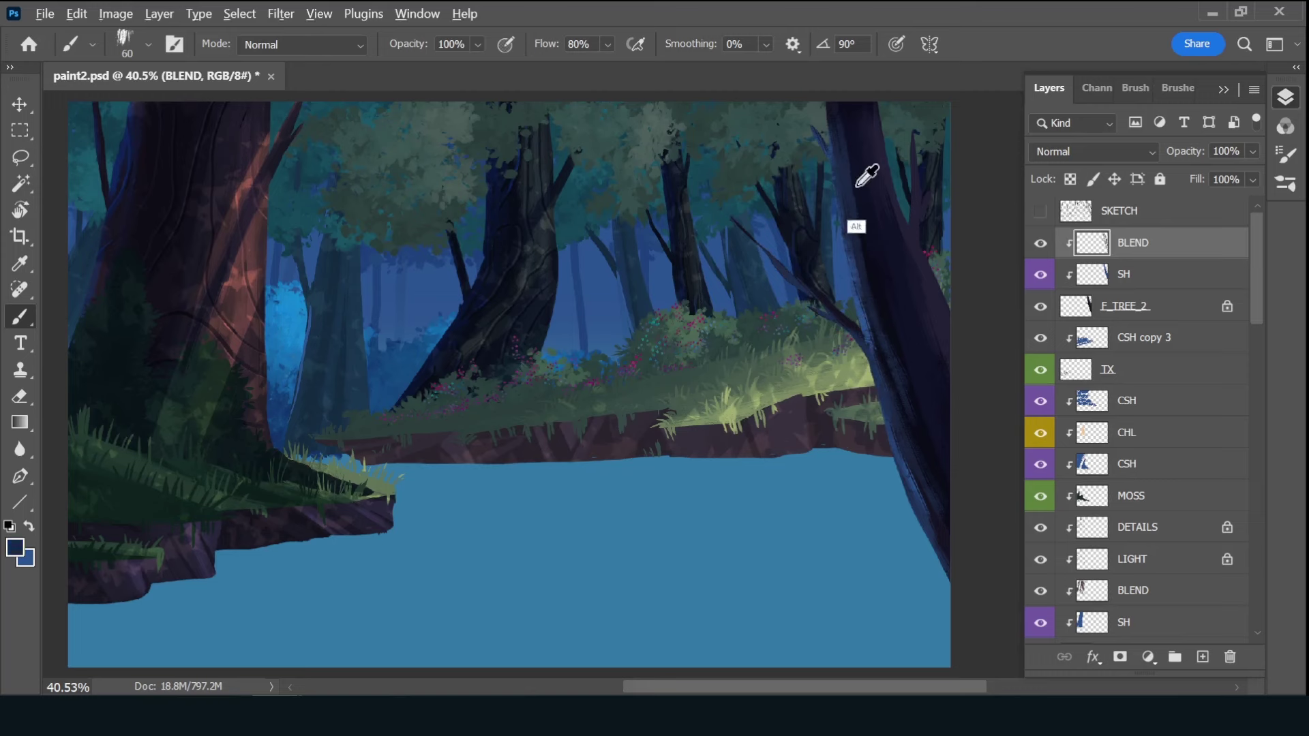
pyautogui.keyDown('alt'); pyautogui.click(856, 228); pyautogui.keyUp('alt')
pyautogui.hotkey('ctrl', 's')
# - Add a DETAILS layer and paint a dark stroke on the lower right trunk with a 45 px textured brush
pyautogui.click(1203, 656)
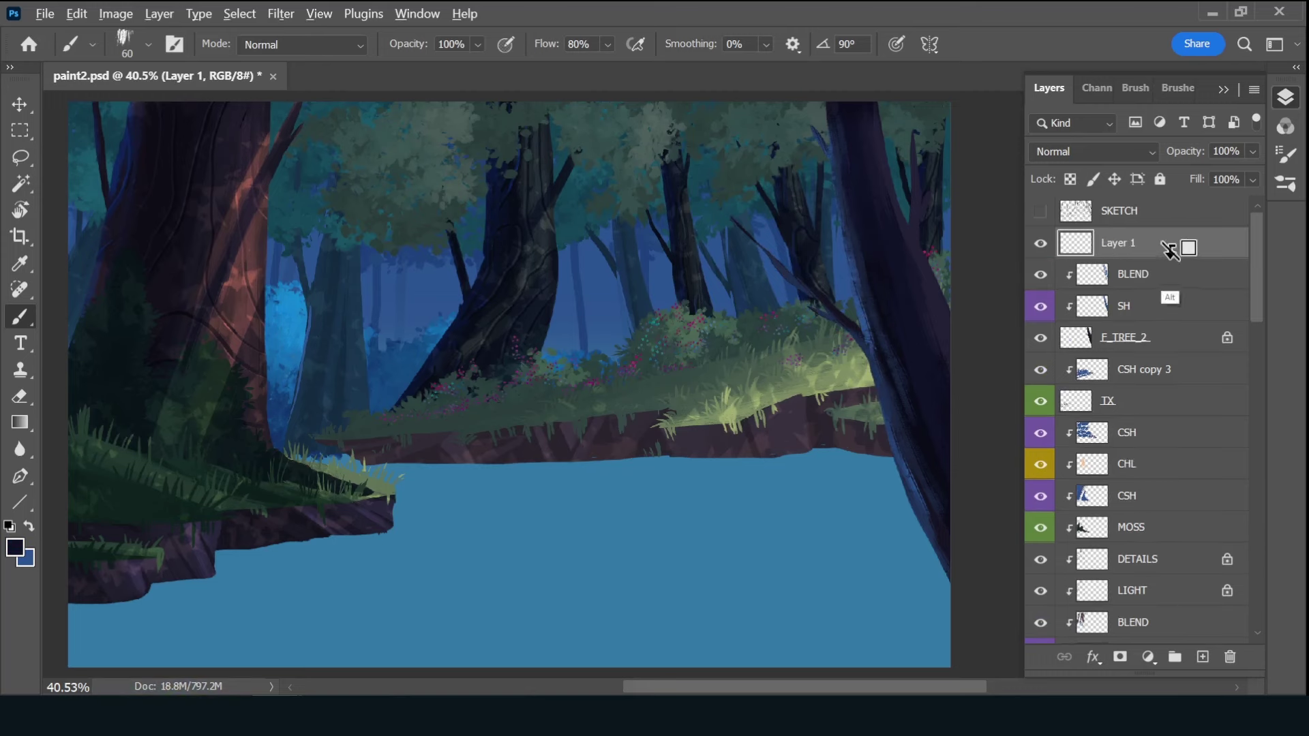
pyautogui.doubleClick(1135, 243)
pyautogui.write('BE')
pyautogui.press('Return')
pyautogui.click(1178, 87)
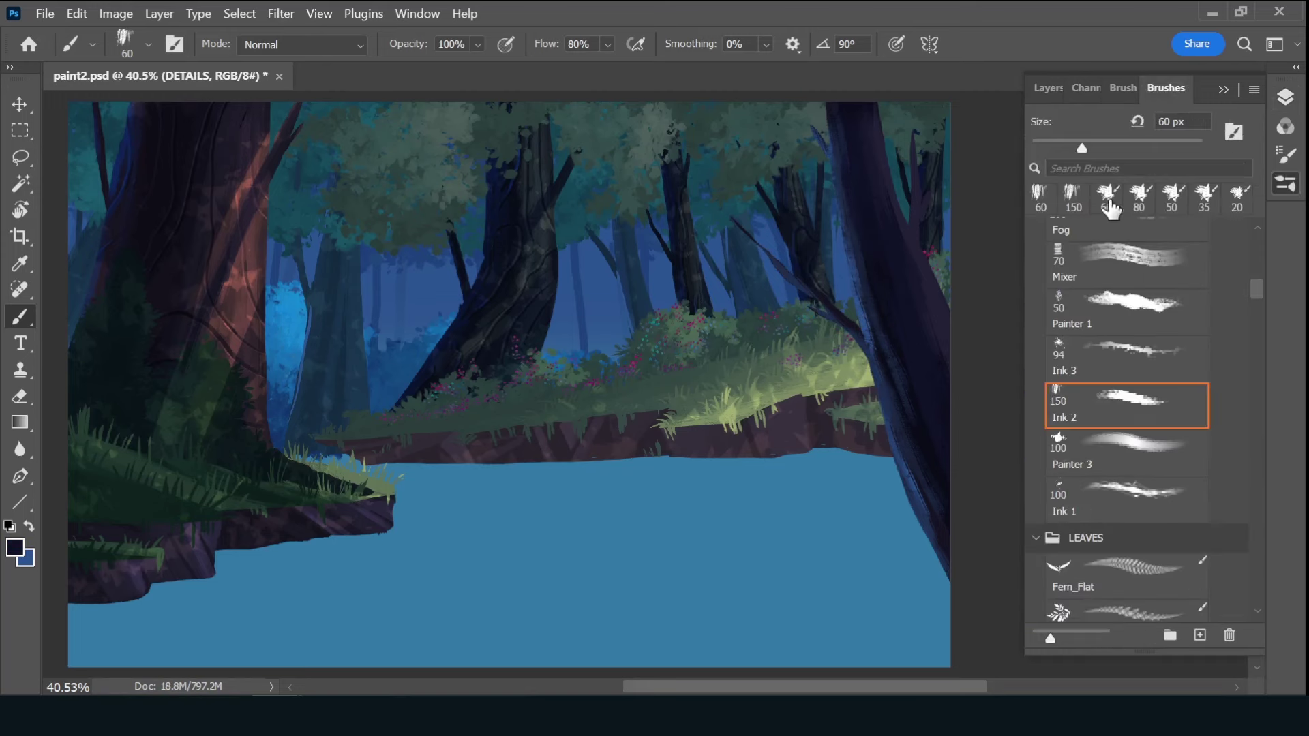
pyautogui.moveTo(846, 137); pyautogui.dragTo(865, 186)
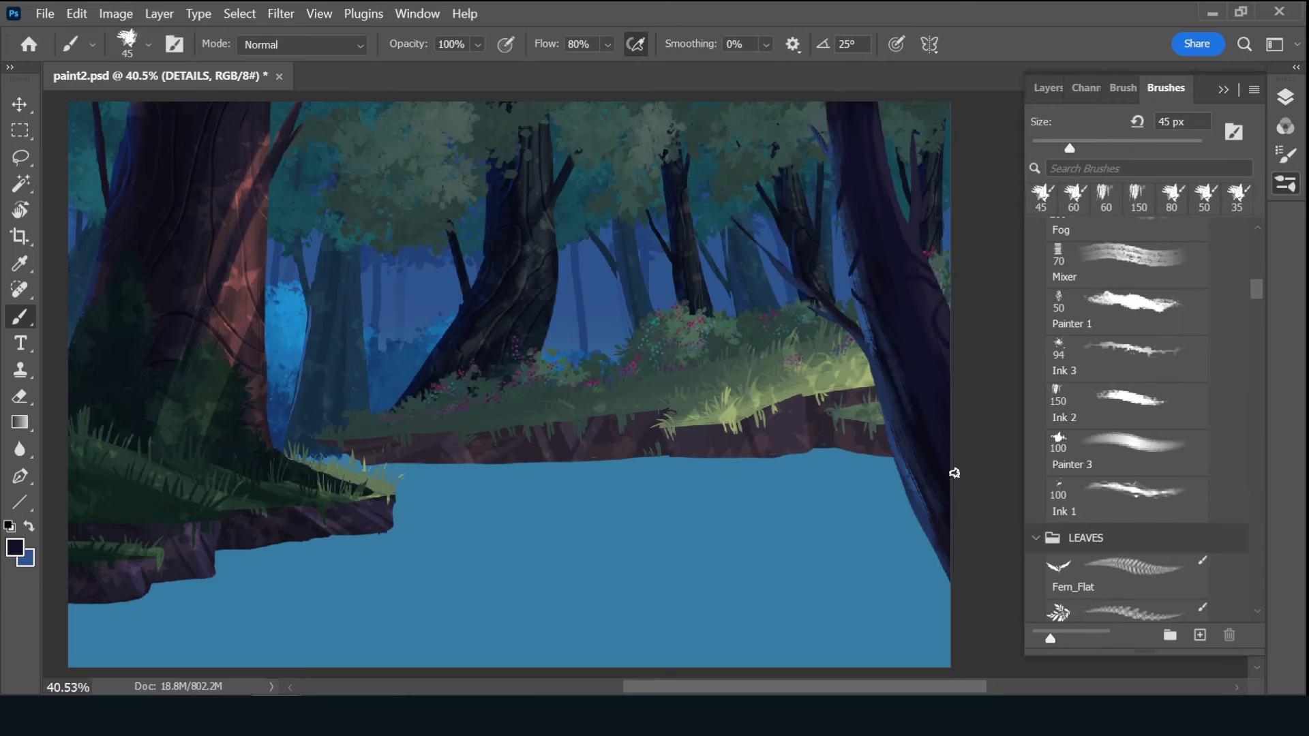
pyautogui.moveTo(931, 385); pyautogui.dragTo(906, 540)
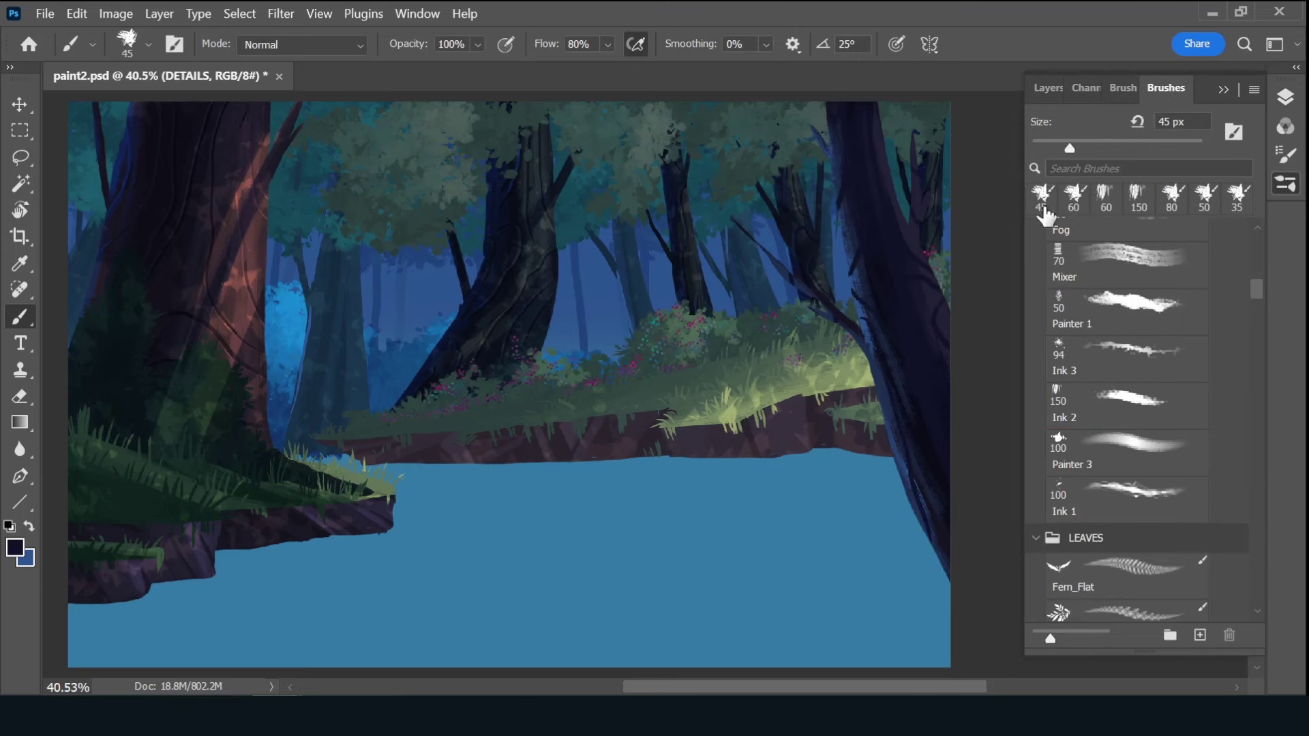
# - Duplicate DETAILS below itself and name the copy LIGHT
pyautogui.keyDown('alt'); pyautogui.click(810, 301); pyautogui.keyUp('alt')
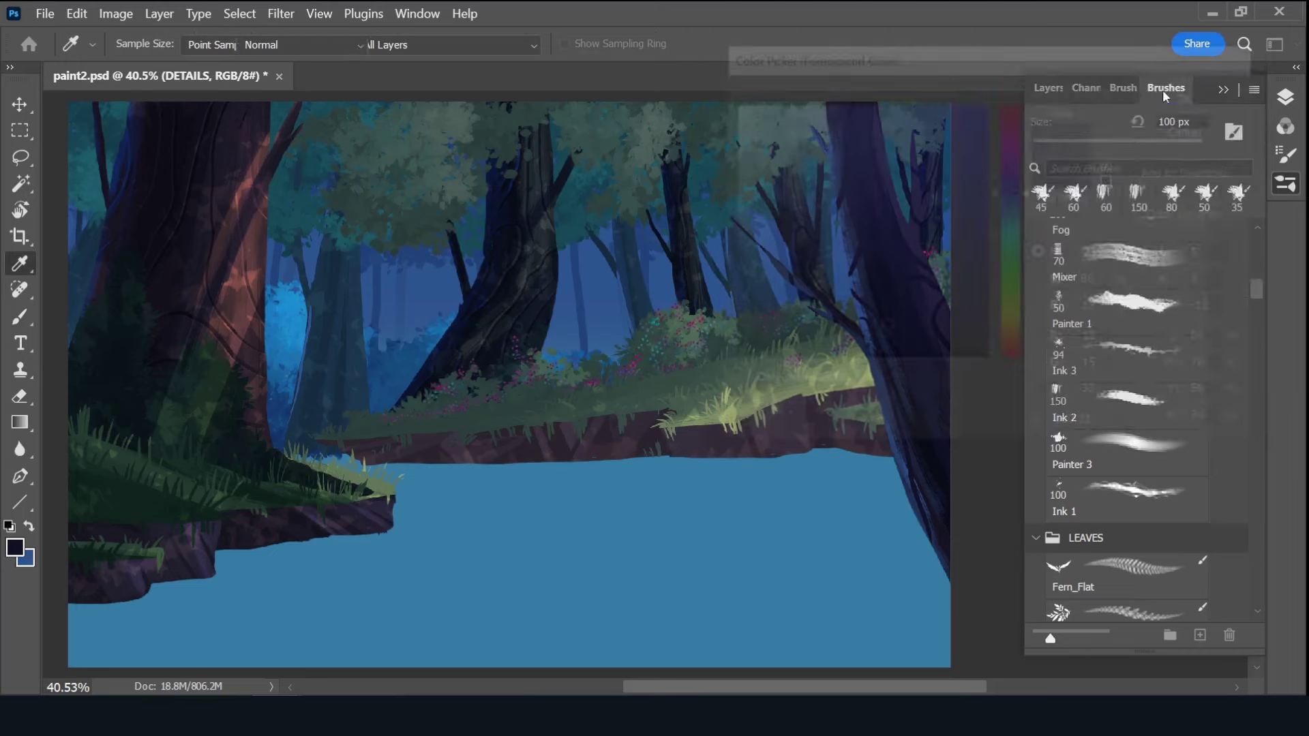
pyautogui.press('F7')
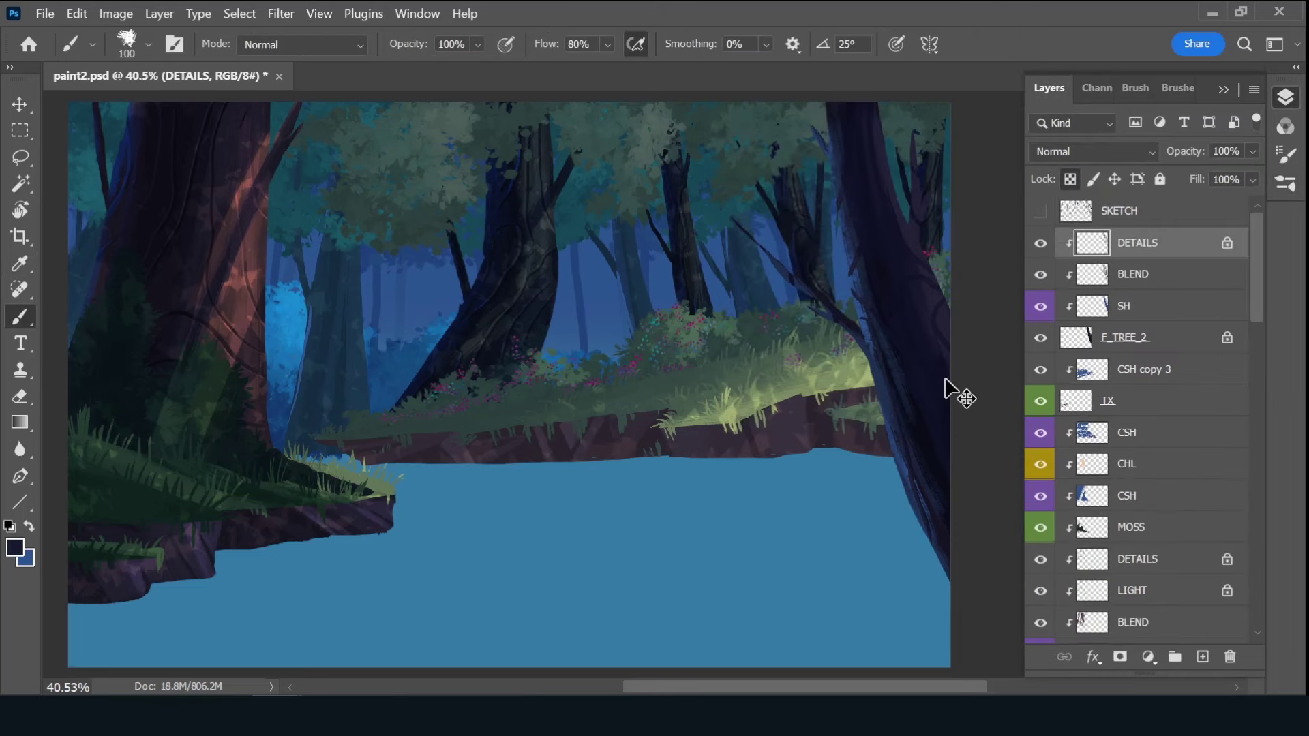
pyautogui.moveTo(944, 382); pyautogui.dragTo(1189, 254)
pyautogui.doubleClick(1152, 274)
pyautogui.write('LIGHT')
pyautogui.press('Return')
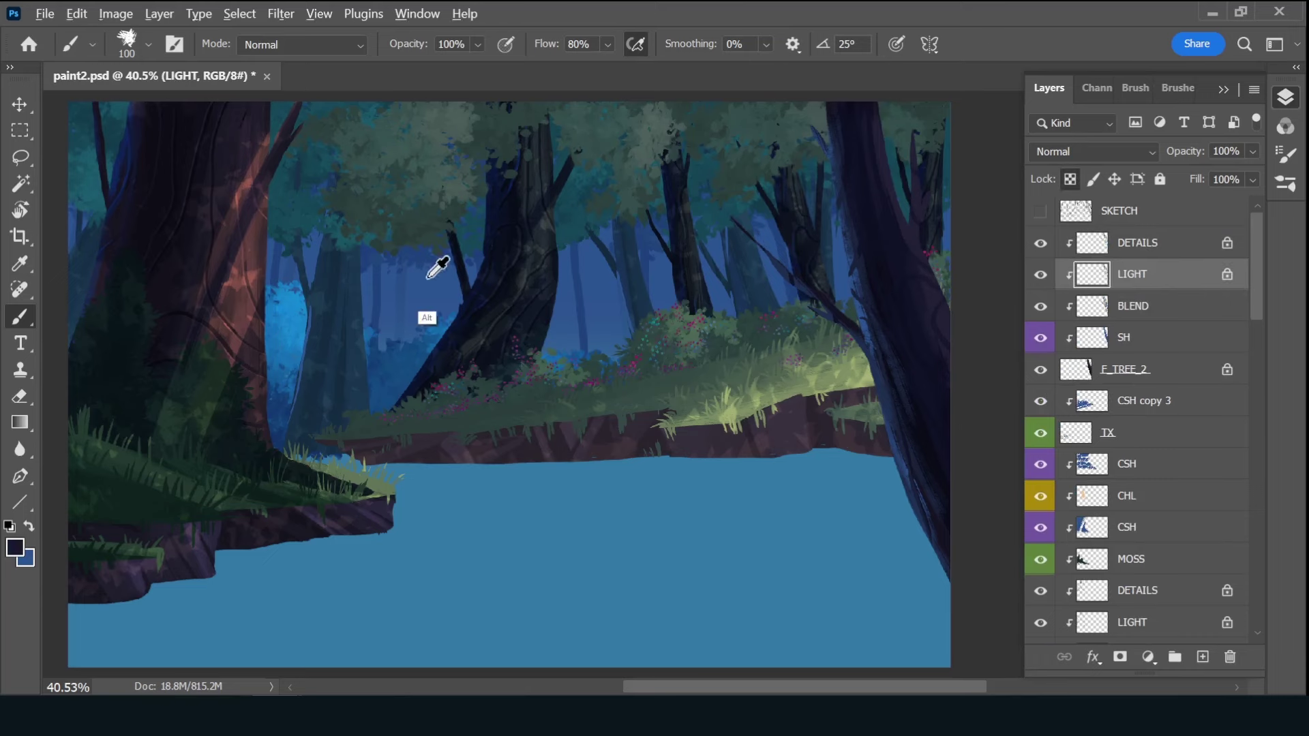
# - Paint dark navy over the light sketch lines on the right trunk
pyautogui.keyDown('alt'); pyautogui.click(428, 278); pyautogui.keyUp('alt')
pyautogui.press('v')
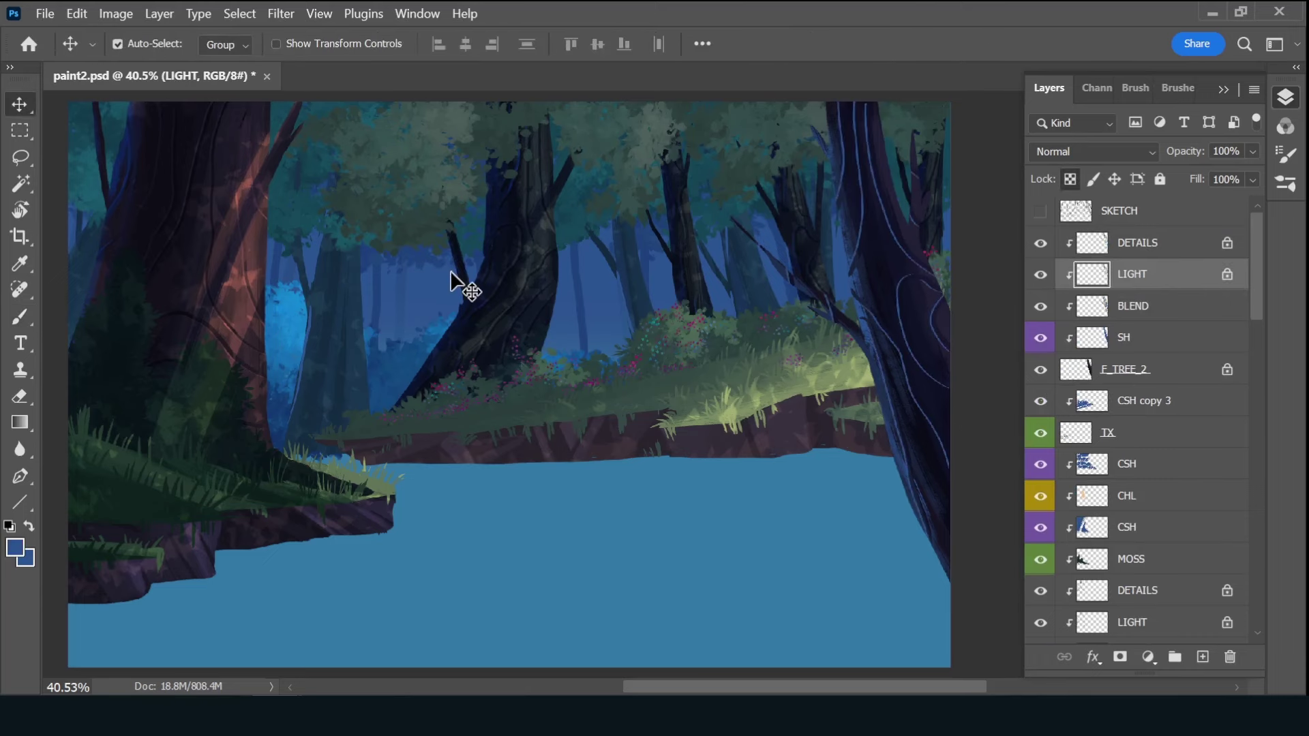
pyautogui.press('b')
pyautogui.keyDown('alt'); pyautogui.click(922, 235); pyautogui.keyUp('alt')
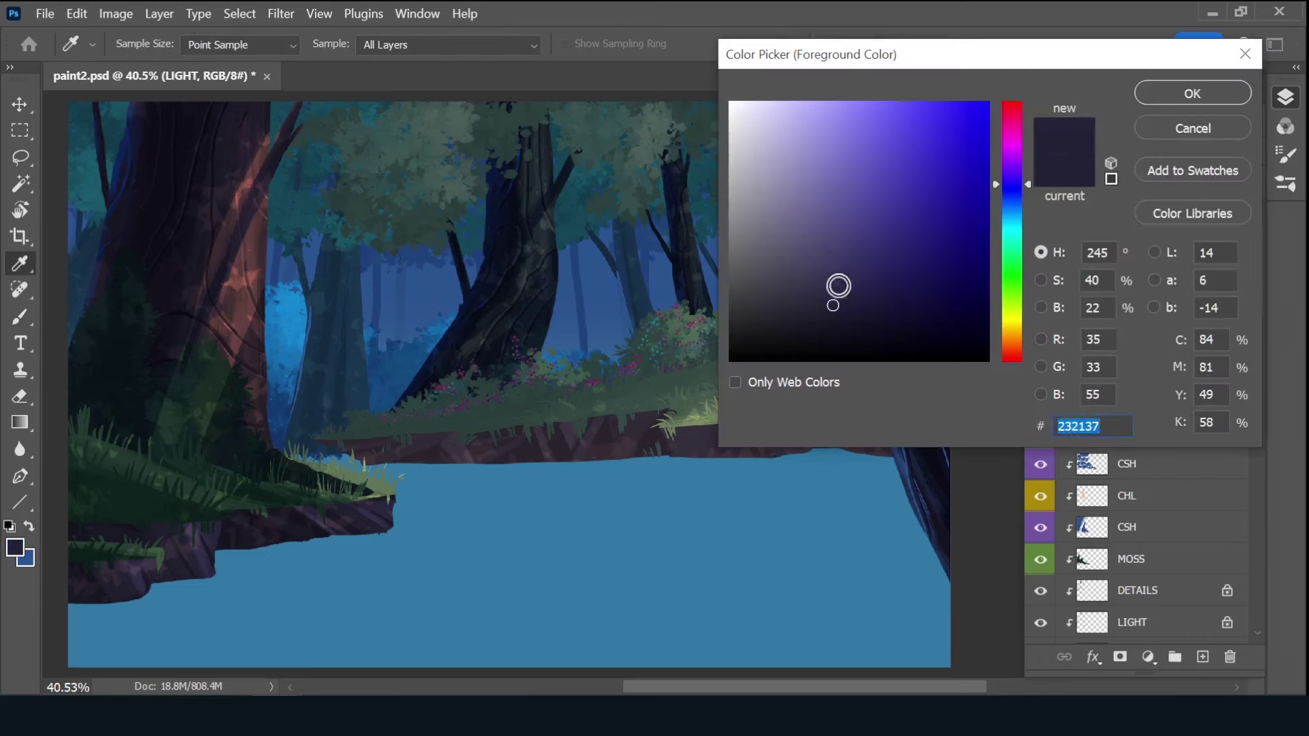
pyautogui.press('Return')
pyautogui.moveTo(916, 293)
pyautogui.mouseDown()
pyautogui.moveTo(906, 370)
pyautogui.moveTo(942, 427)
pyautogui.mouseUp()
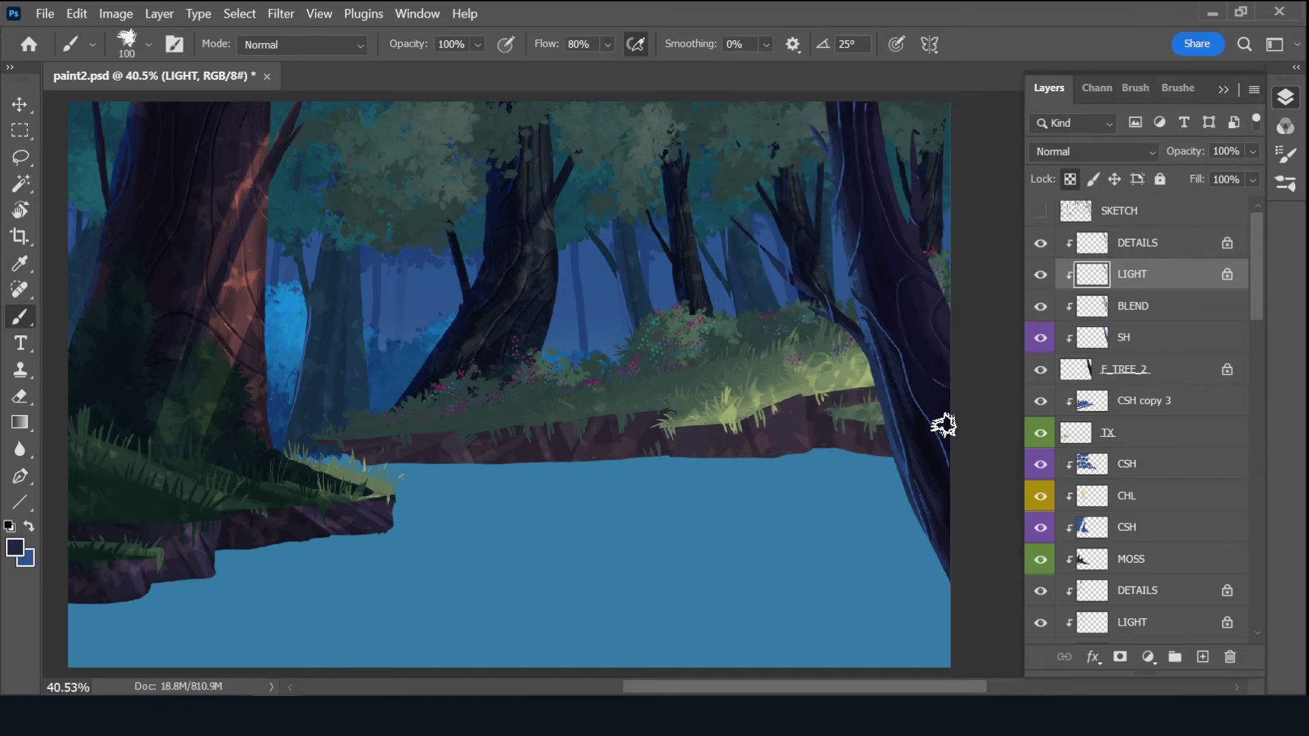
# - Add a CSH layer above DETAILS and give it a violet colour label
pyautogui.click(1203, 657)
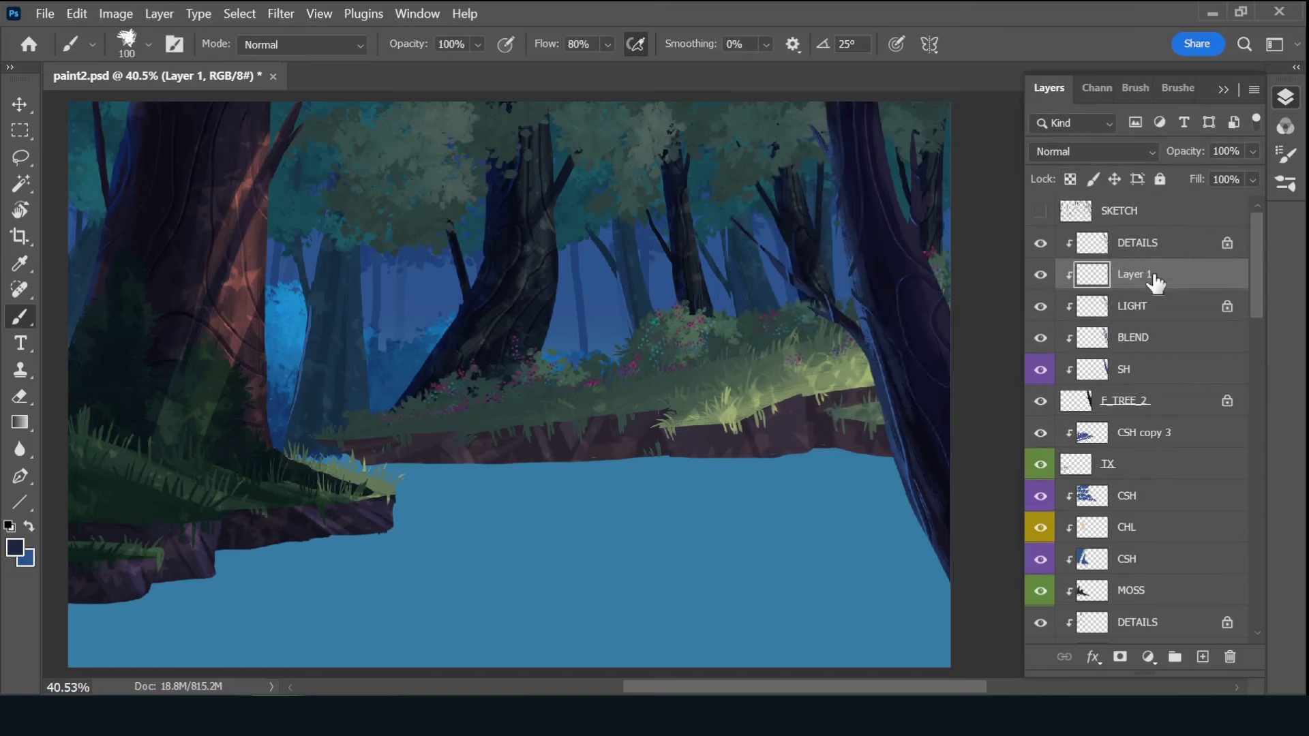
pyautogui.moveTo(1154, 277); pyautogui.dragTo(1162, 240)
pyautogui.doubleClick(1133, 243)
pyautogui.write('CSH')
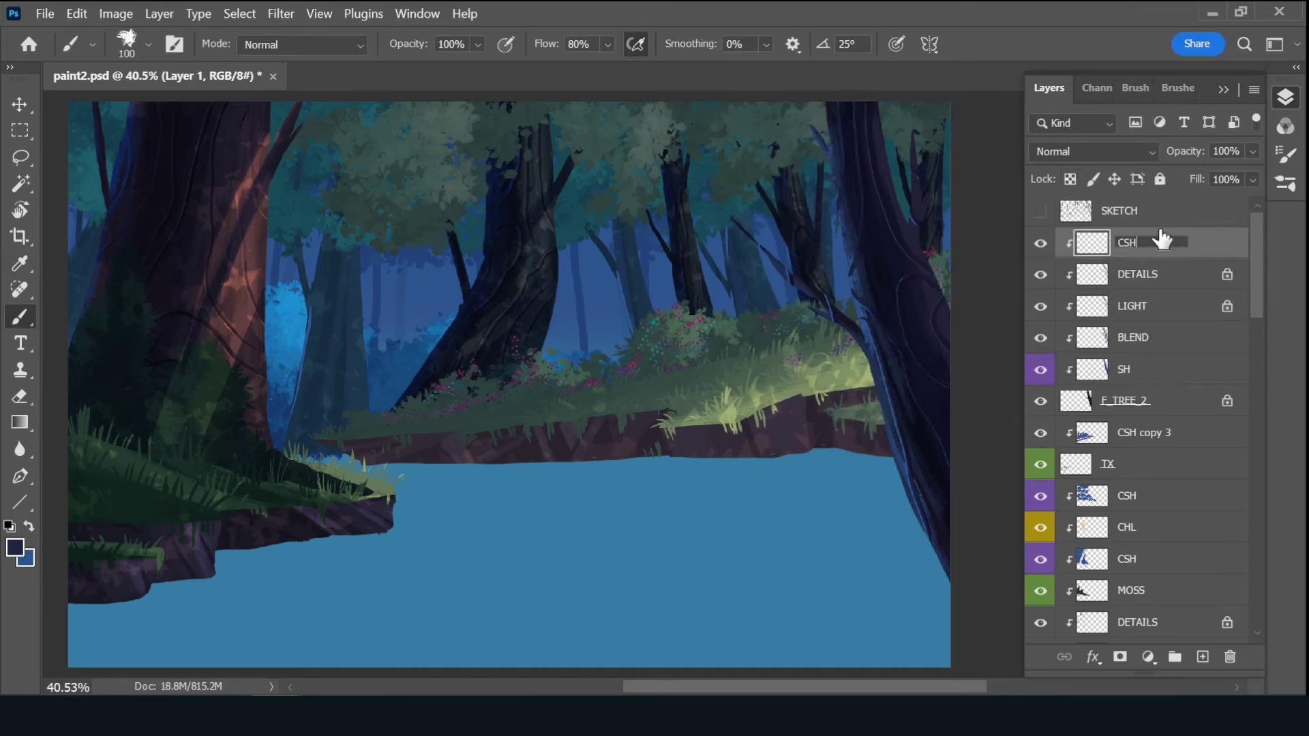
pyautogui.press('Return')
pyautogui.rightClick(1040, 243)
pyautogui.click(1140, 482)
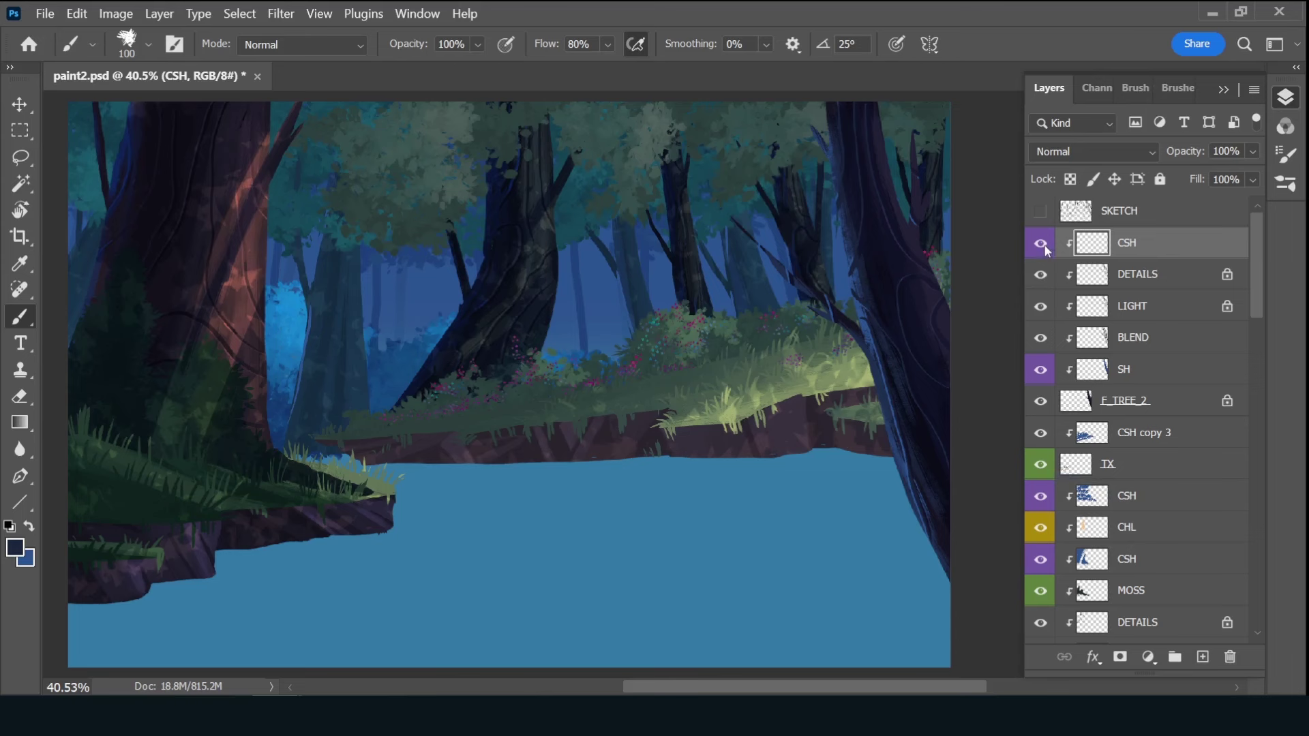
# - Set CSH to Multiply and brush dark strokes over the right trunk with a 60 px brush
pyautogui.click(1177, 88)
pyautogui.click(1152, 191)
pyautogui.click(1093, 154)
pyautogui.click(1079, 184)
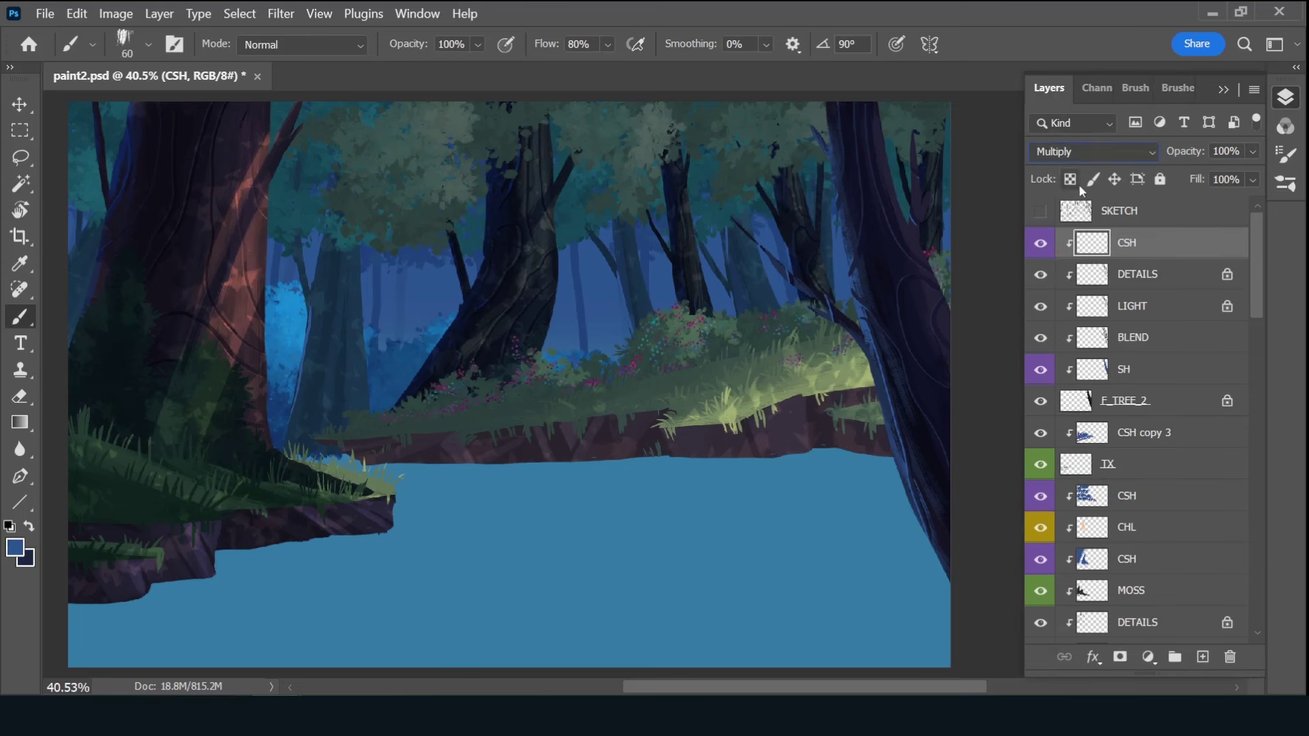
pyautogui.press(']')
pyautogui.press(']')
pyautogui.press(']')
pyautogui.moveTo(842, 148)
pyautogui.mouseDown()
pyautogui.moveTo(848, 137)
pyautogui.moveTo(844, 210)
pyautogui.moveTo(917, 146)
pyautogui.moveTo(914, 266)
pyautogui.mouseUp()
# - Add a new layer named CJHL above CSH
pyautogui.hotkey('ctrl', 'shift', 'alt', 'n')
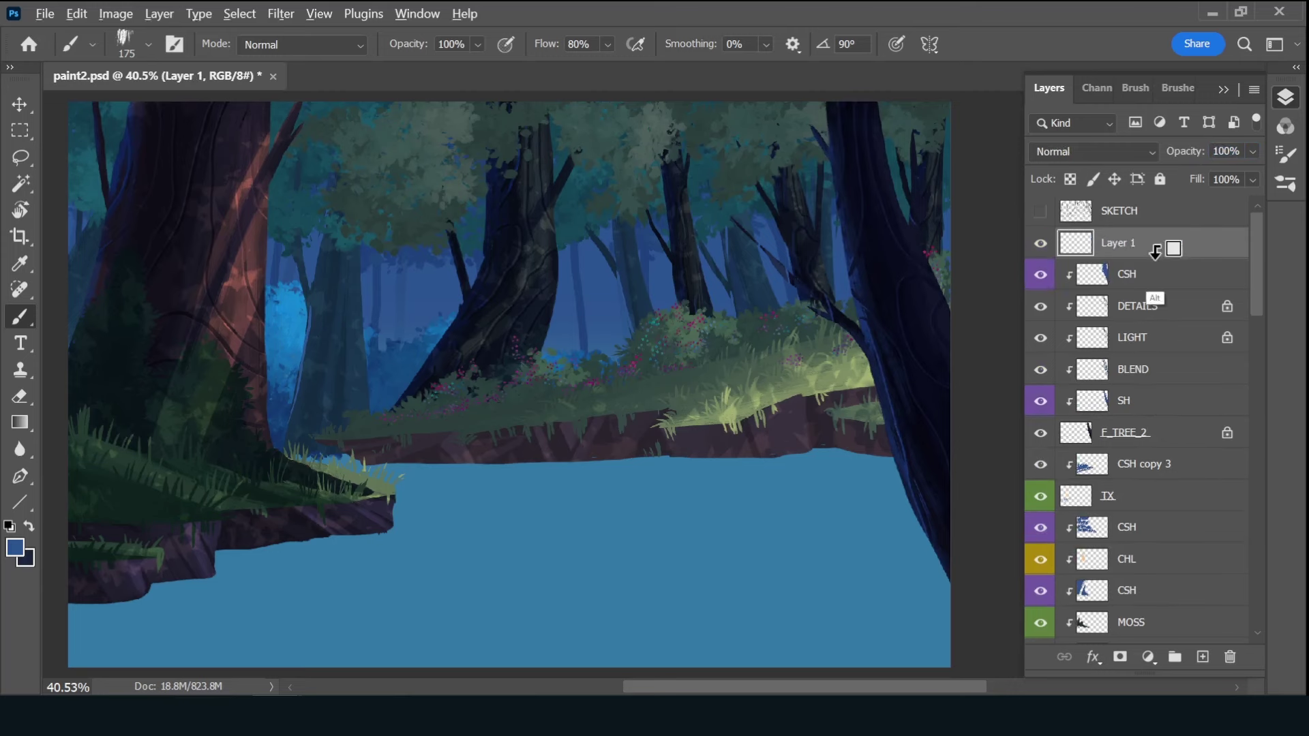
pyautogui.doubleClick(1133, 243)
pyautogui.write('L')
pyautogui.press('Return')
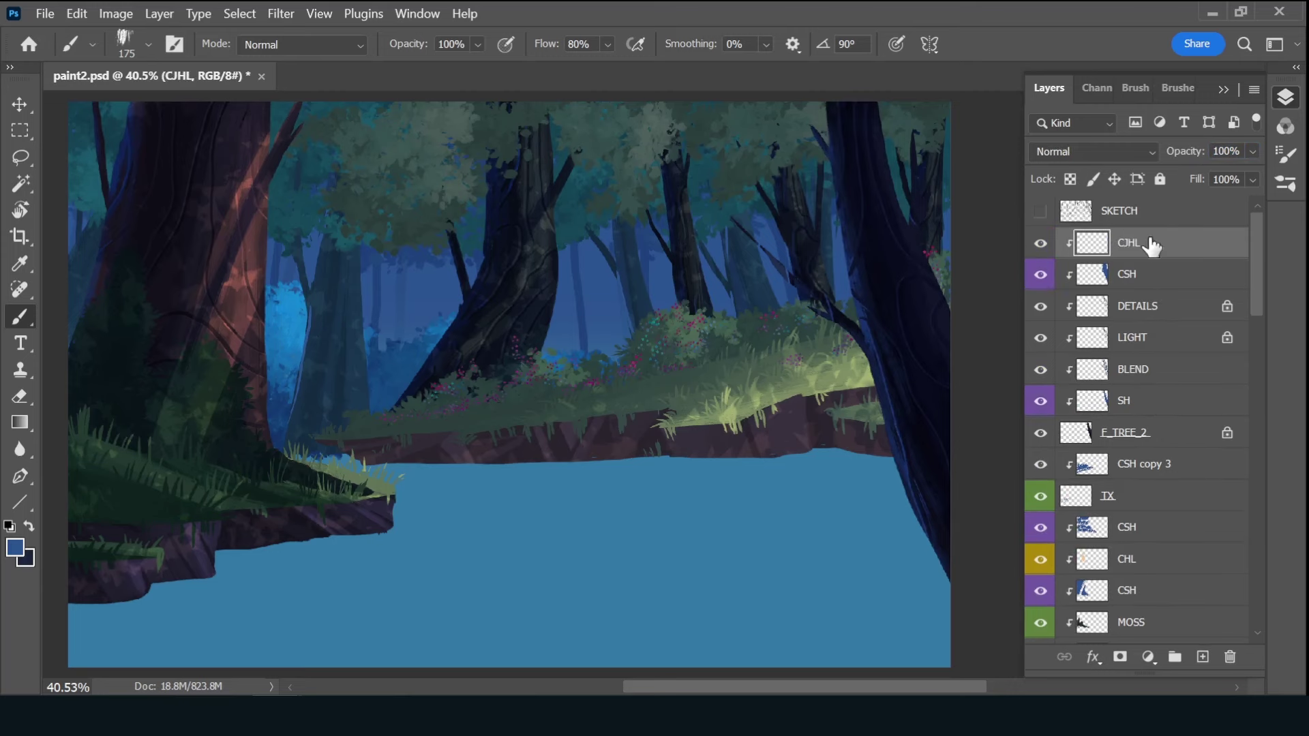
# - Pick a light orange foreground colour and set CJHL to Overlay
pyautogui.press('x')
pyautogui.press('i')
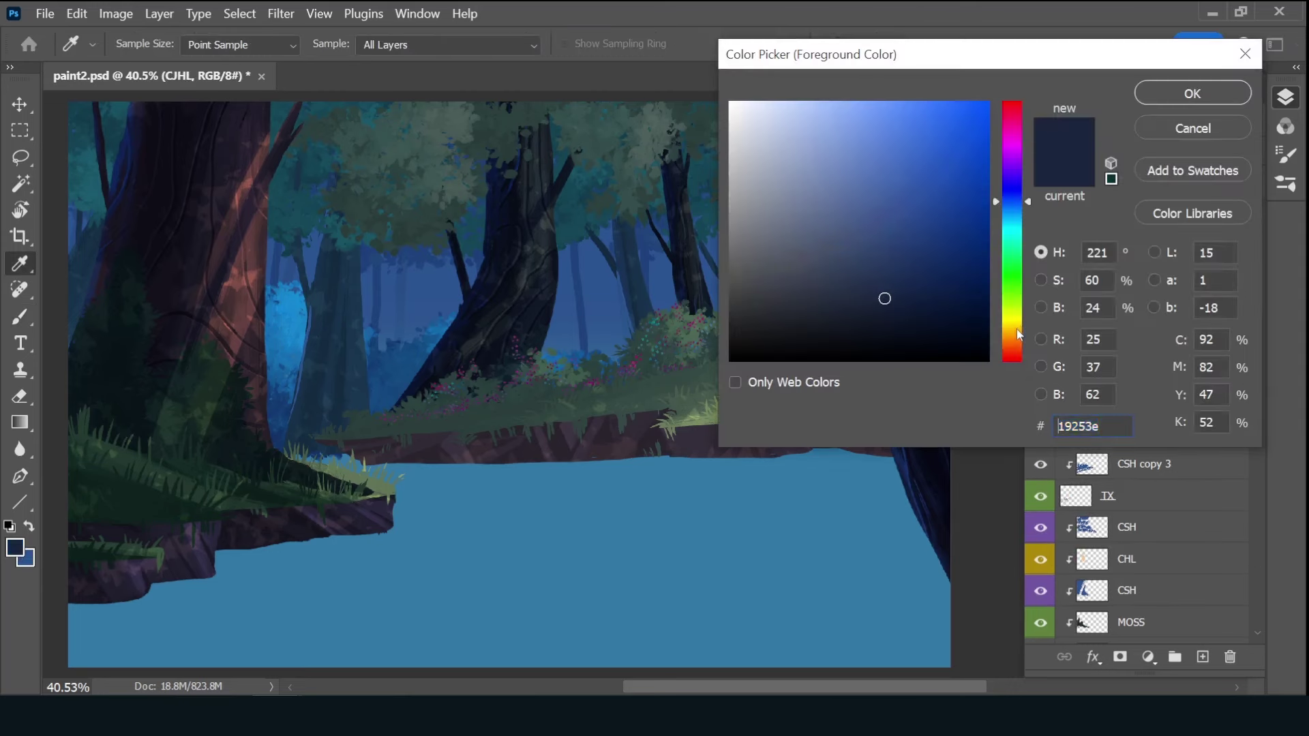
pyautogui.click(1013, 339)
pyautogui.click(860, 109)
pyautogui.click(1193, 94)
pyautogui.press('b')
pyautogui.click(1090, 152)
pyautogui.click(1053, 386)
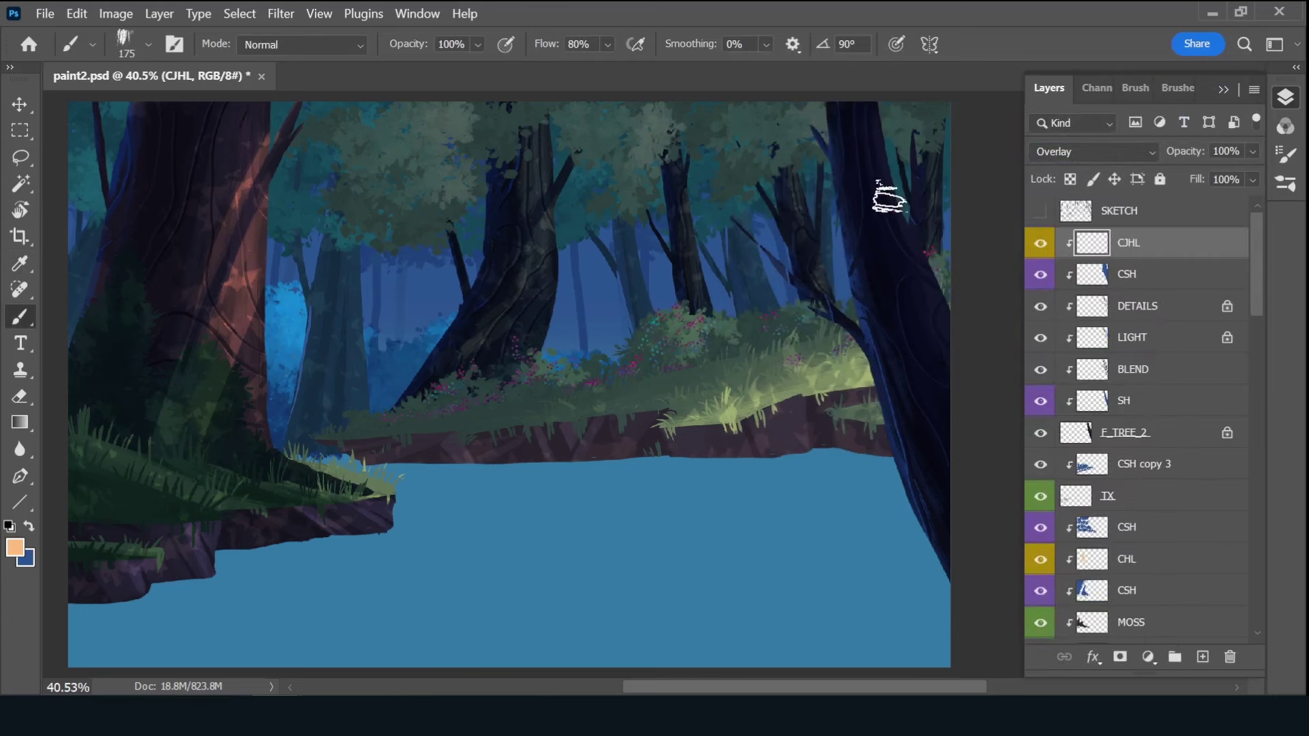
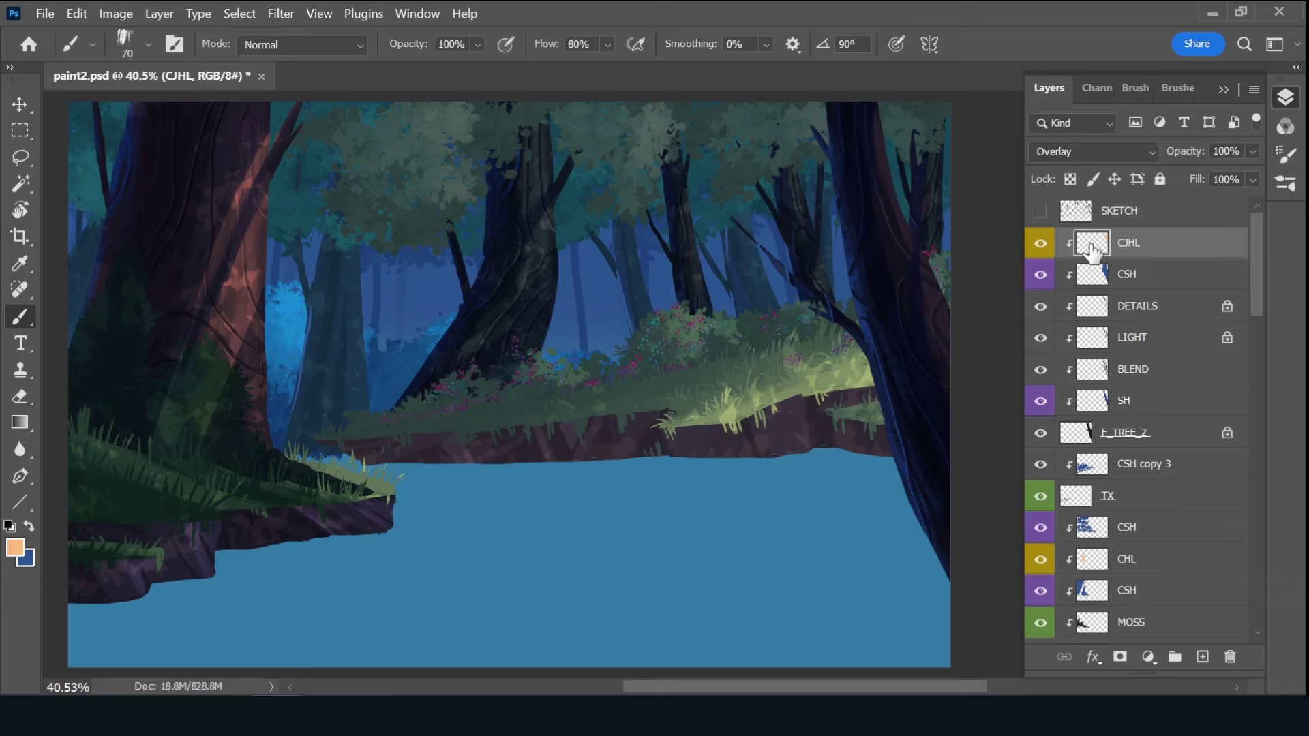
# - Save the painting and lower the CJHL layer's opacity to about 73%
pyautogui.keyDown('ctrl'); pyautogui.click(1091, 274); pyautogui.keyUp('ctrl')
pyautogui.hotkey('ctrl', 'd')
pyautogui.hotkey('ctrl', 's')
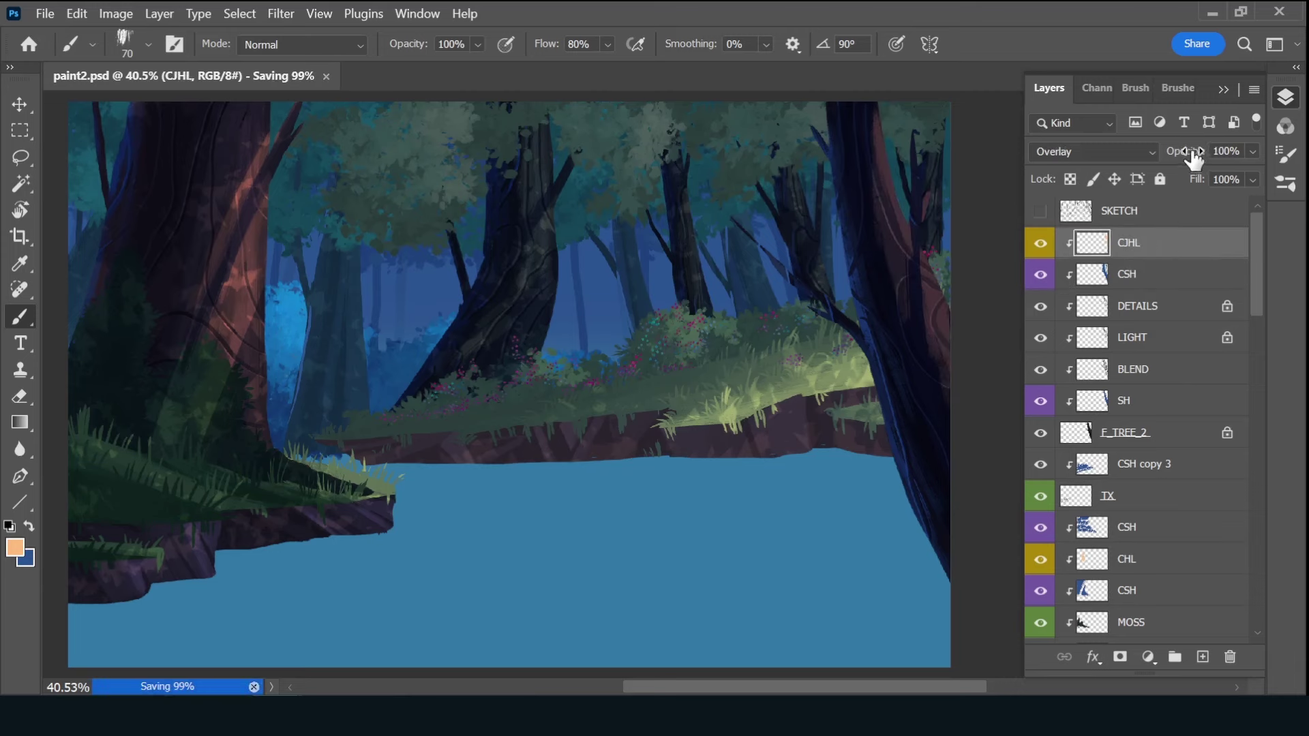
pyautogui.moveTo(1193, 159); pyautogui.dragTo(1181, 158)
# - Add a new layer above CJHL named CSH with a Violet colour label
pyautogui.click(1202, 656)
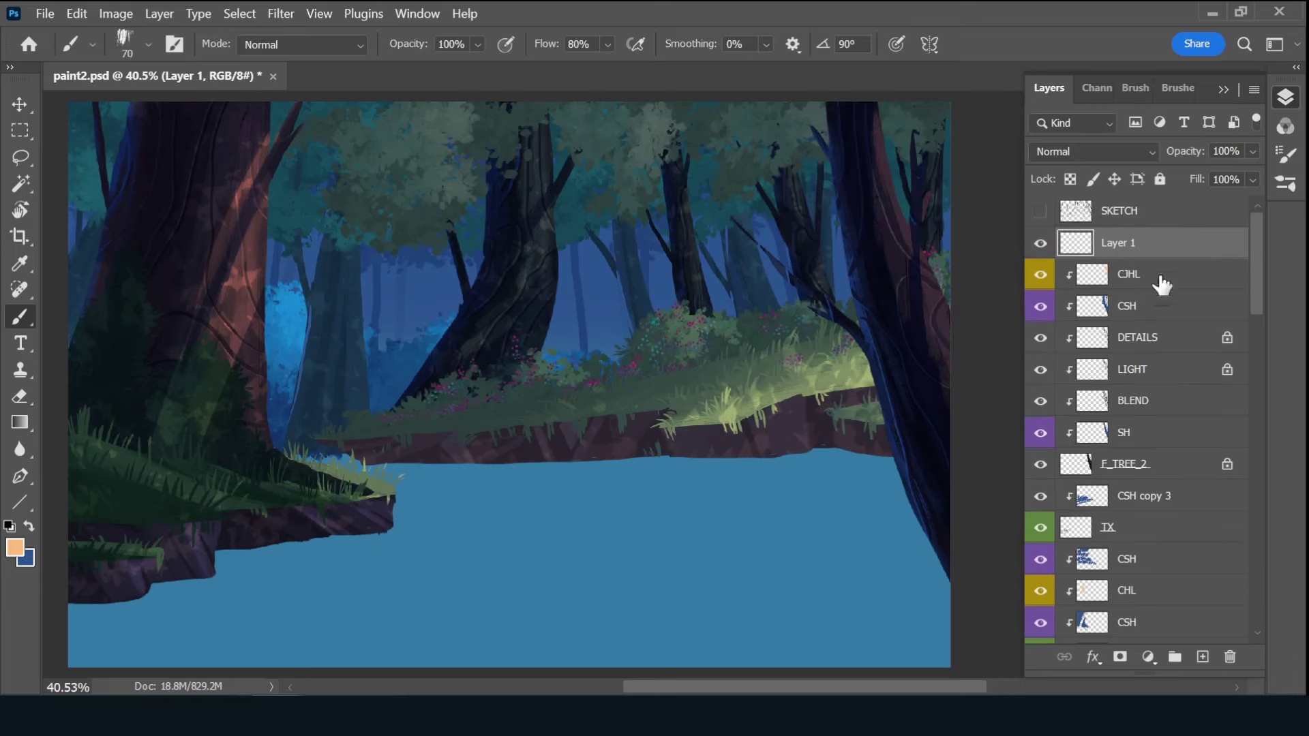
pyautogui.doubleClick(1132, 243)
pyautogui.write('CSH')
pyautogui.press('Return')
pyautogui.rightClick(1037, 254)
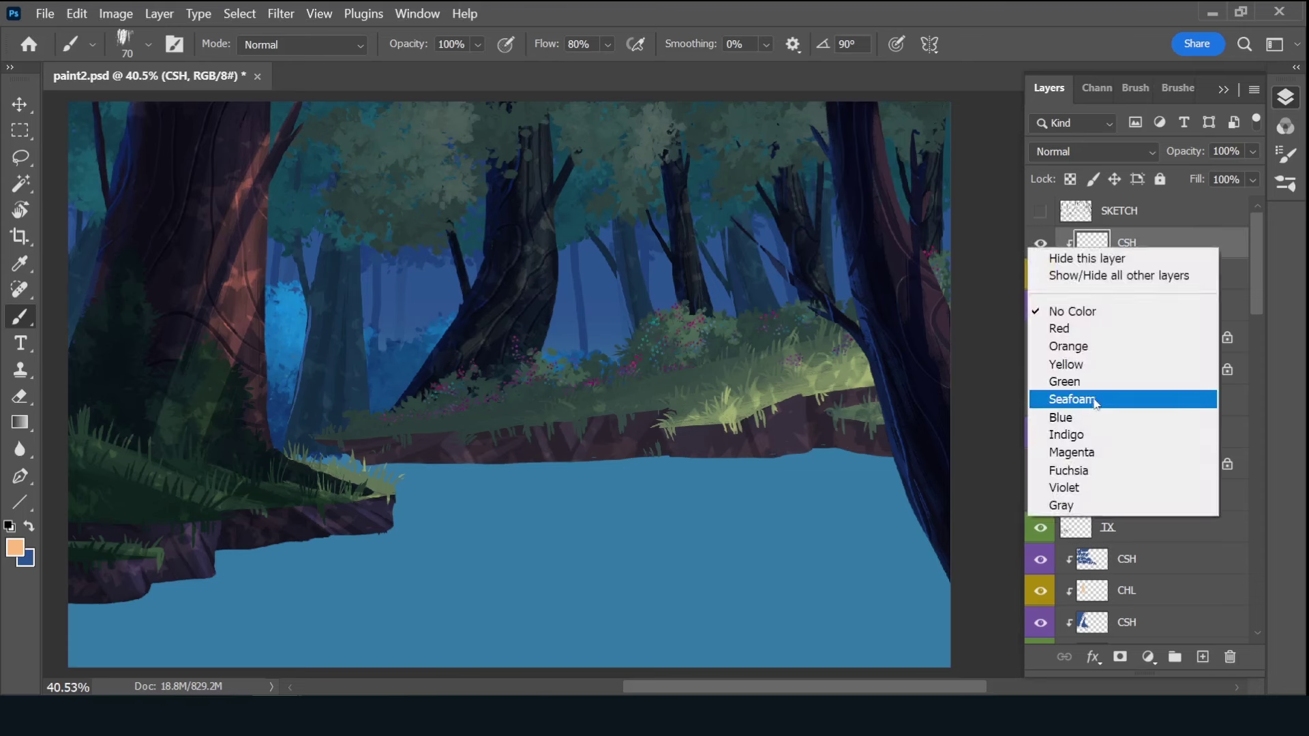
pyautogui.click(1053, 489)
# - Paint a large Foliage 1 brush stroke over the right-hand tree
pyautogui.click(1178, 87)
pyautogui.moveTo(1254, 287); pyautogui.dragTo(1255, 313)
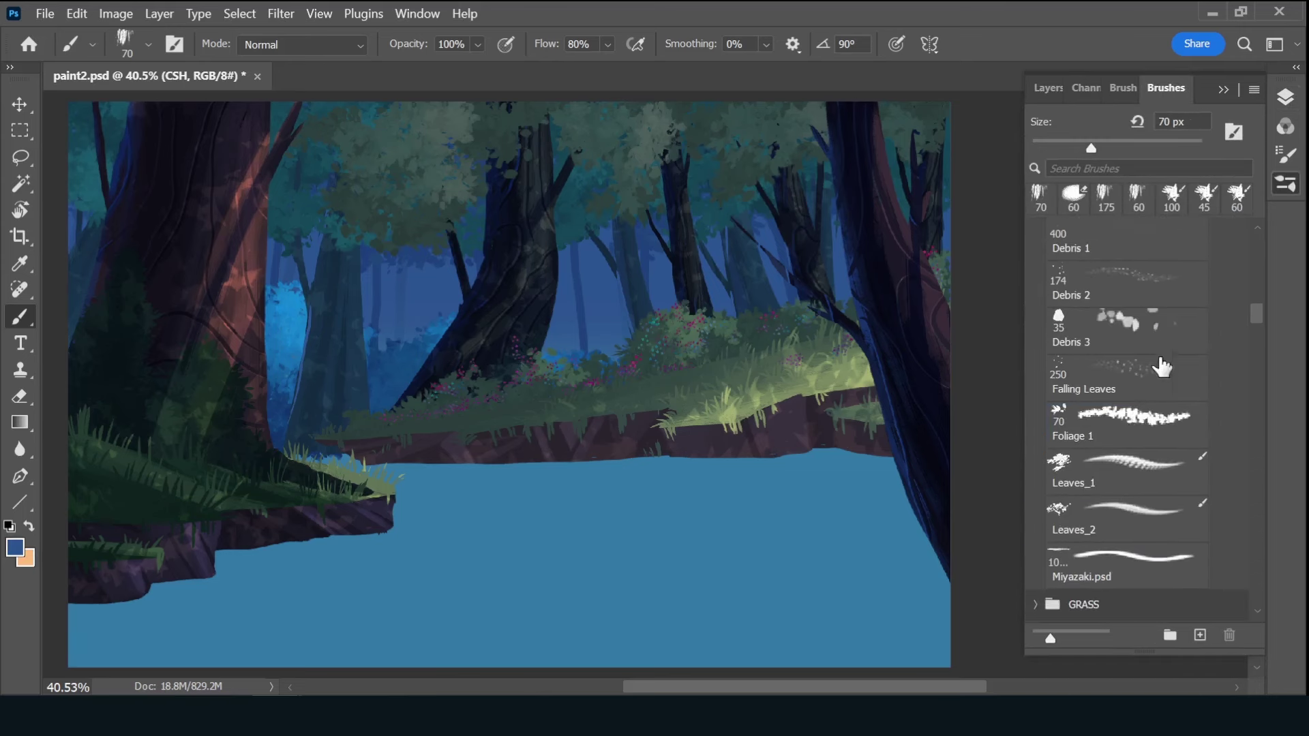
pyautogui.click(1125, 423)
pyautogui.moveTo(873, 136); pyautogui.dragTo(907, 518)
# - Set the CSH layer to Multiply at 60% opacity and add another new layer above it
pyautogui.click(1048, 87)
pyautogui.click(1091, 152)
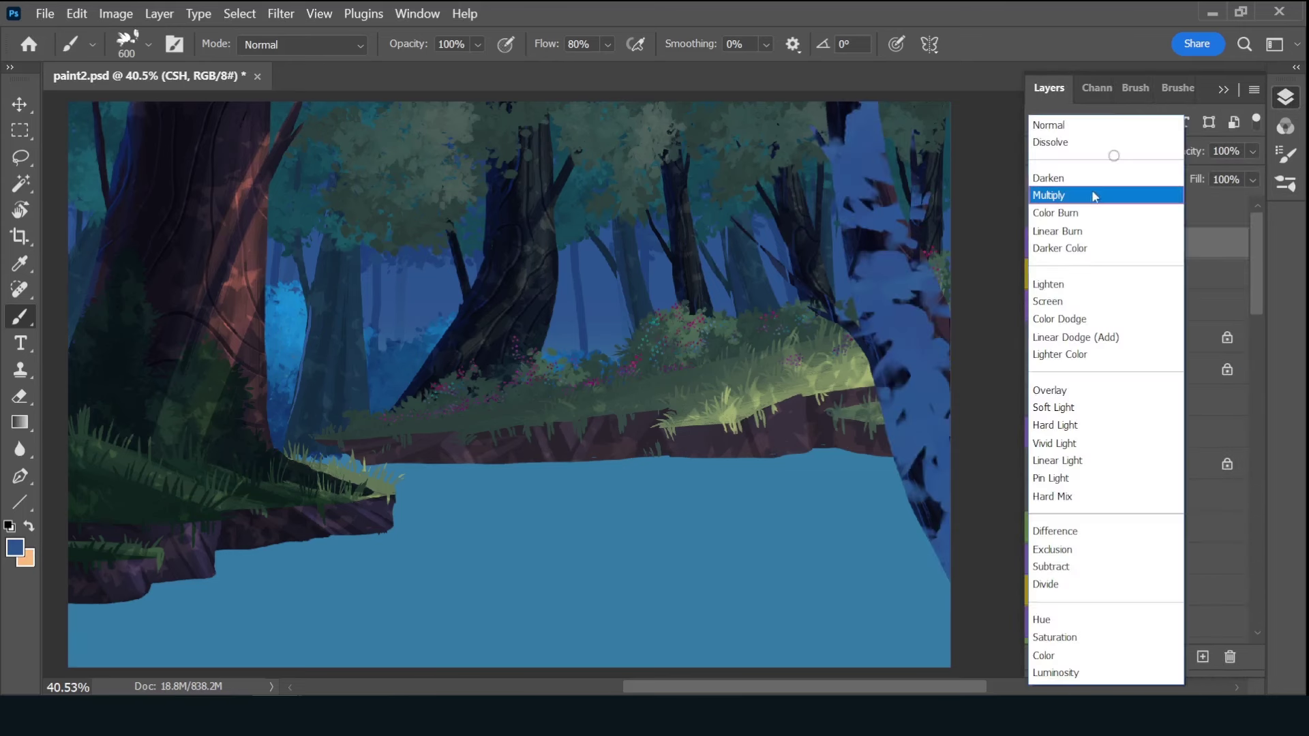
pyautogui.click(1064, 196)
pyautogui.doubleClick(1223, 151)
pyautogui.write('60')
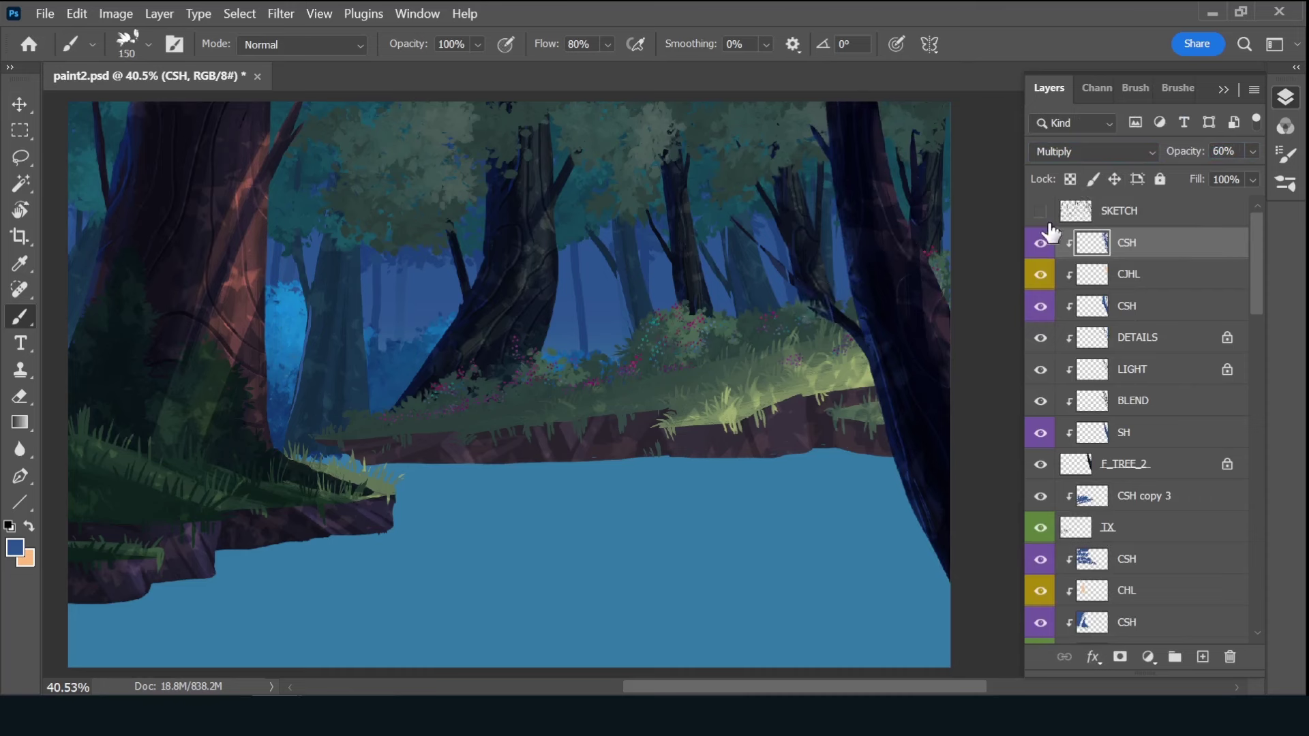
pyautogui.click(1202, 656)
pyautogui.doubleClick(1126, 243)
pyautogui.write('F_BUSH')
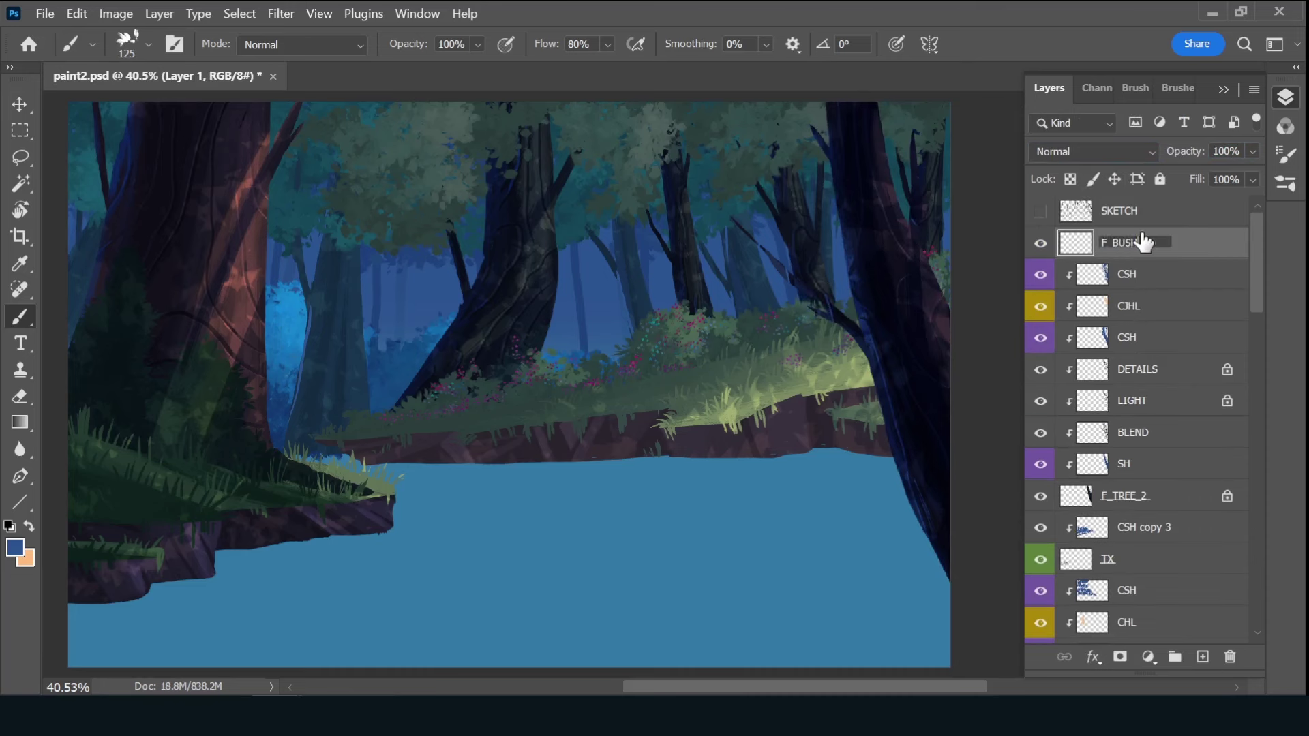
# - Name the layer F_BUSH and paint dark green foliage over the lower-right water with a 400 px brush
pyautogui.press('Return')
pyautogui.keyDown('alt'); pyautogui.click(150, 494); pyautogui.keyUp('alt')
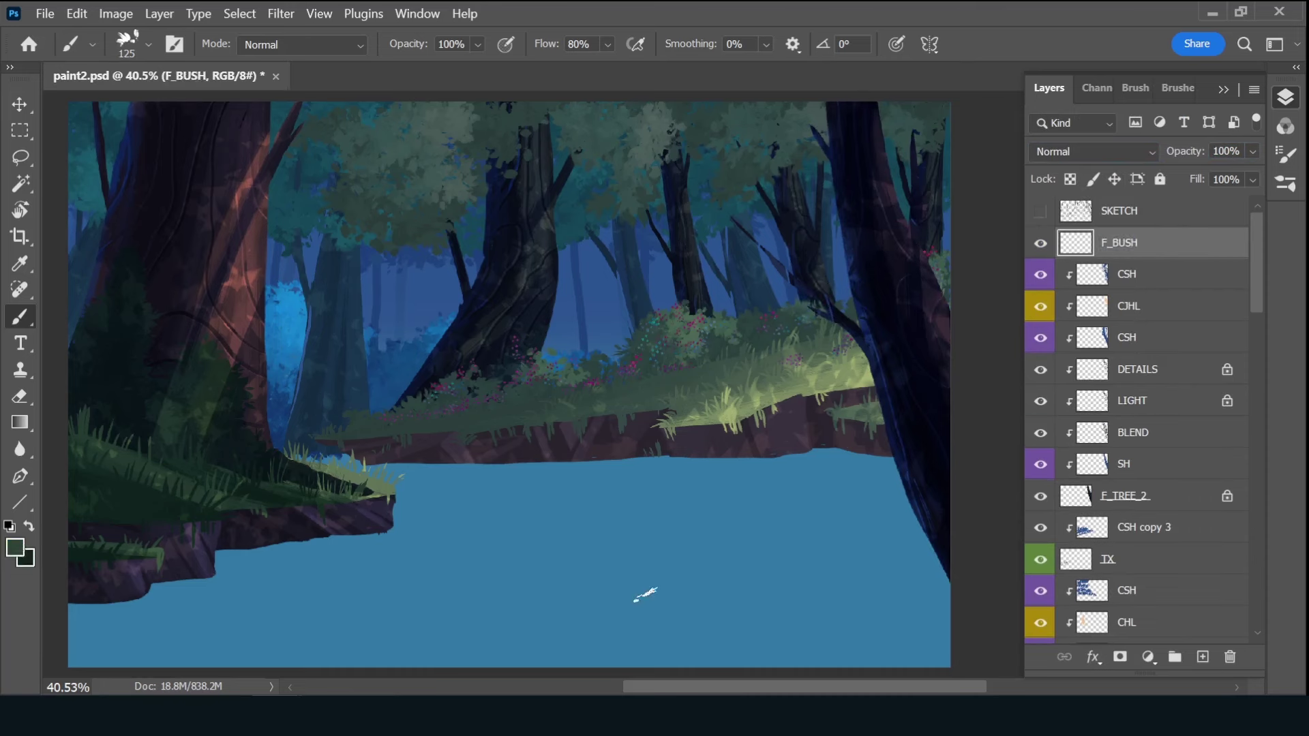
pyautogui.click(1040, 211)
pyautogui.press(']')
pyautogui.press(']')
pyautogui.press(']')
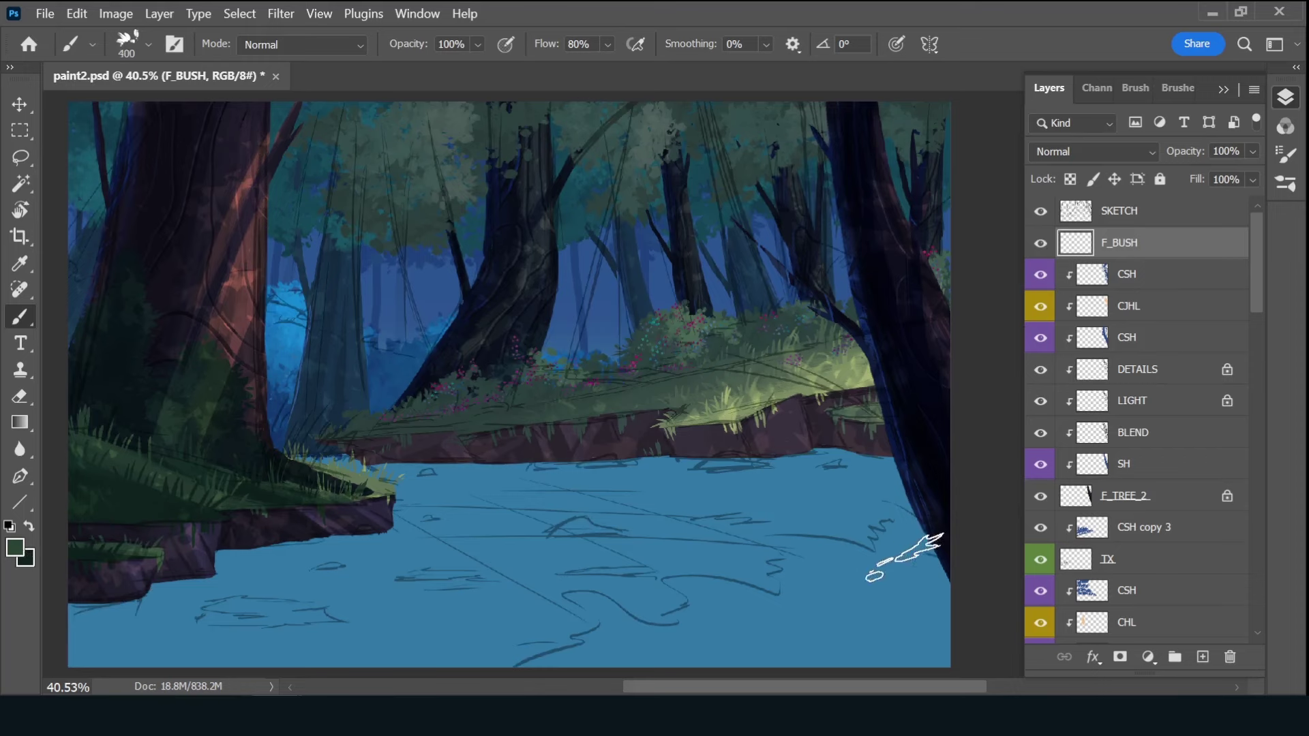
pyautogui.moveTo(900, 539)
pyautogui.mouseDown()
pyautogui.moveTo(947, 552)
pyautogui.moveTo(784, 600)
pyautogui.moveTo(555, 628)
pyautogui.moveTo(745, 614)
pyautogui.moveTo(877, 540)
pyautogui.moveTo(675, 637)
pyautogui.moveTo(909, 637)
pyautogui.moveTo(526, 643)
pyautogui.moveTo(930, 526)
pyautogui.moveTo(968, 596)
pyautogui.mouseUp()
# - Lock transparency, repaint the bush at 50% opacity, hide the sketch, and add a new layer
pyautogui.press('/')
pyautogui.press('5')
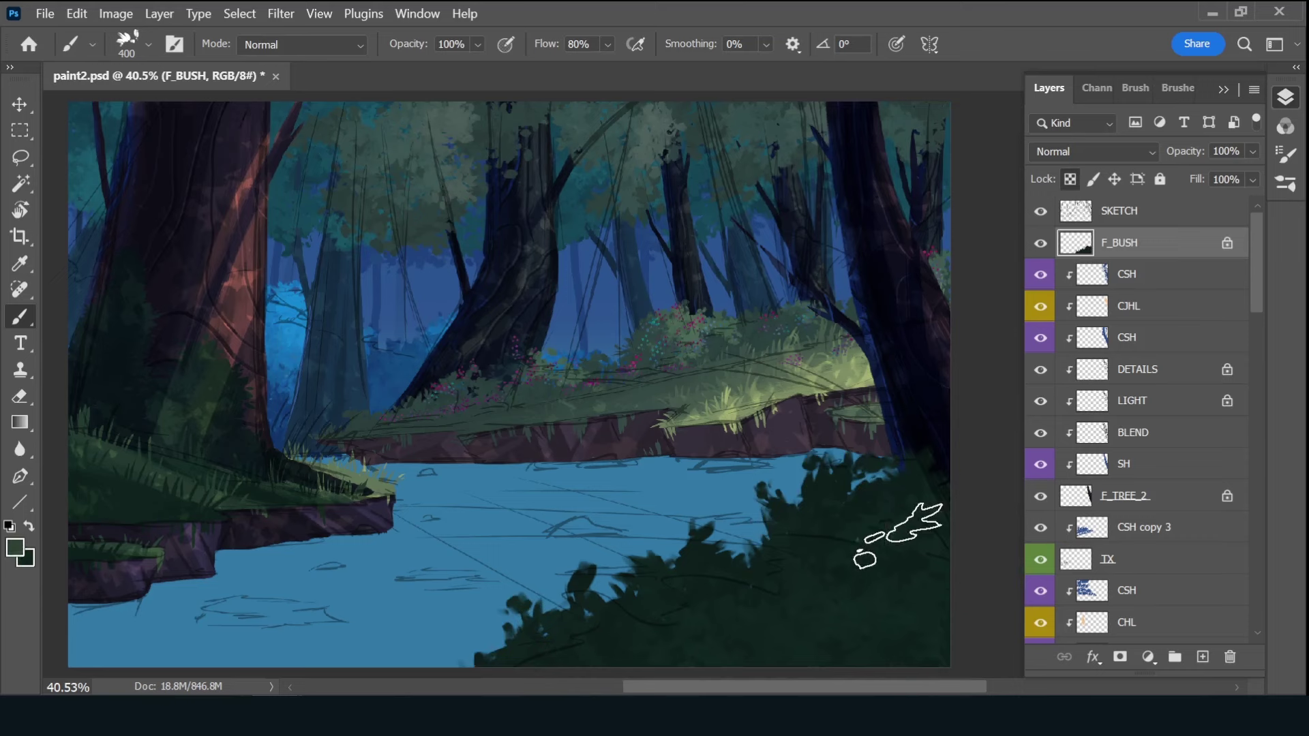
pyautogui.moveTo(891, 541)
pyautogui.mouseDown()
pyautogui.moveTo(848, 497)
pyautogui.moveTo(900, 526)
pyautogui.moveTo(910, 505)
pyautogui.mouseUp()
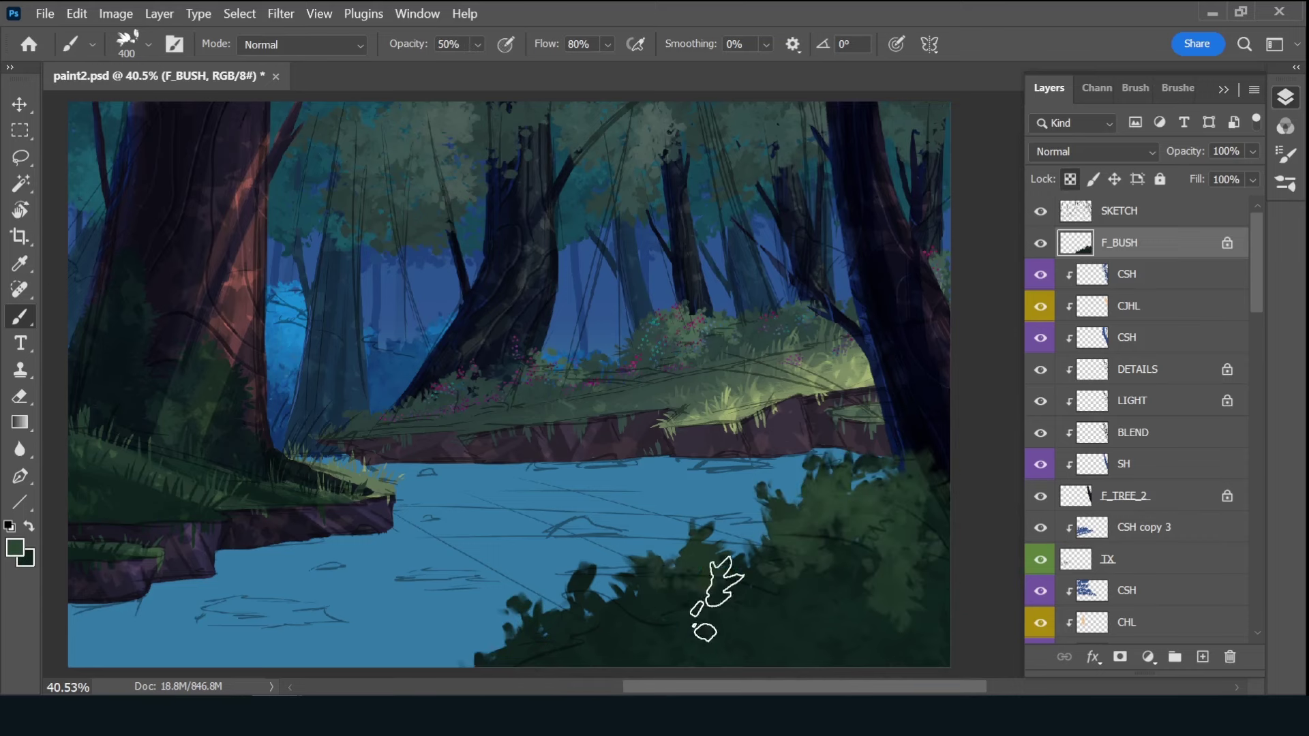
pyautogui.click(1041, 211)
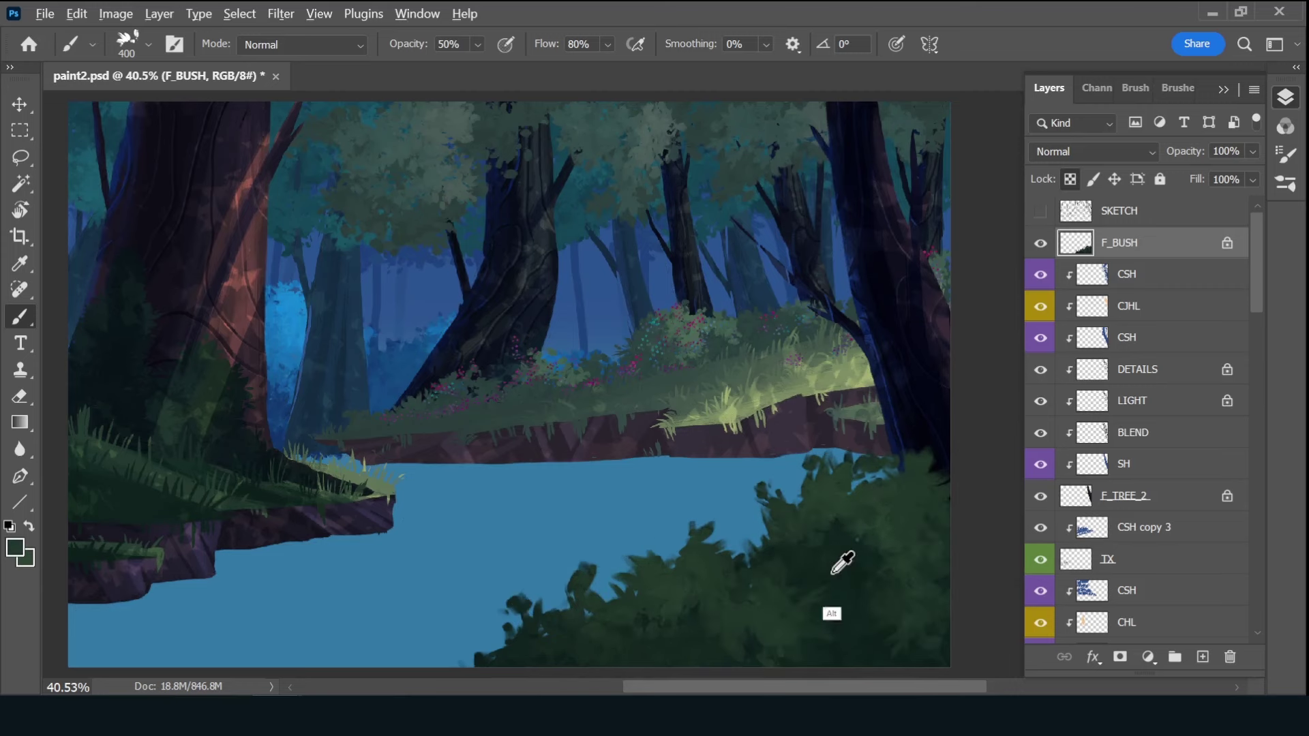
pyautogui.moveTo(815, 484); pyautogui.dragTo(852, 552)
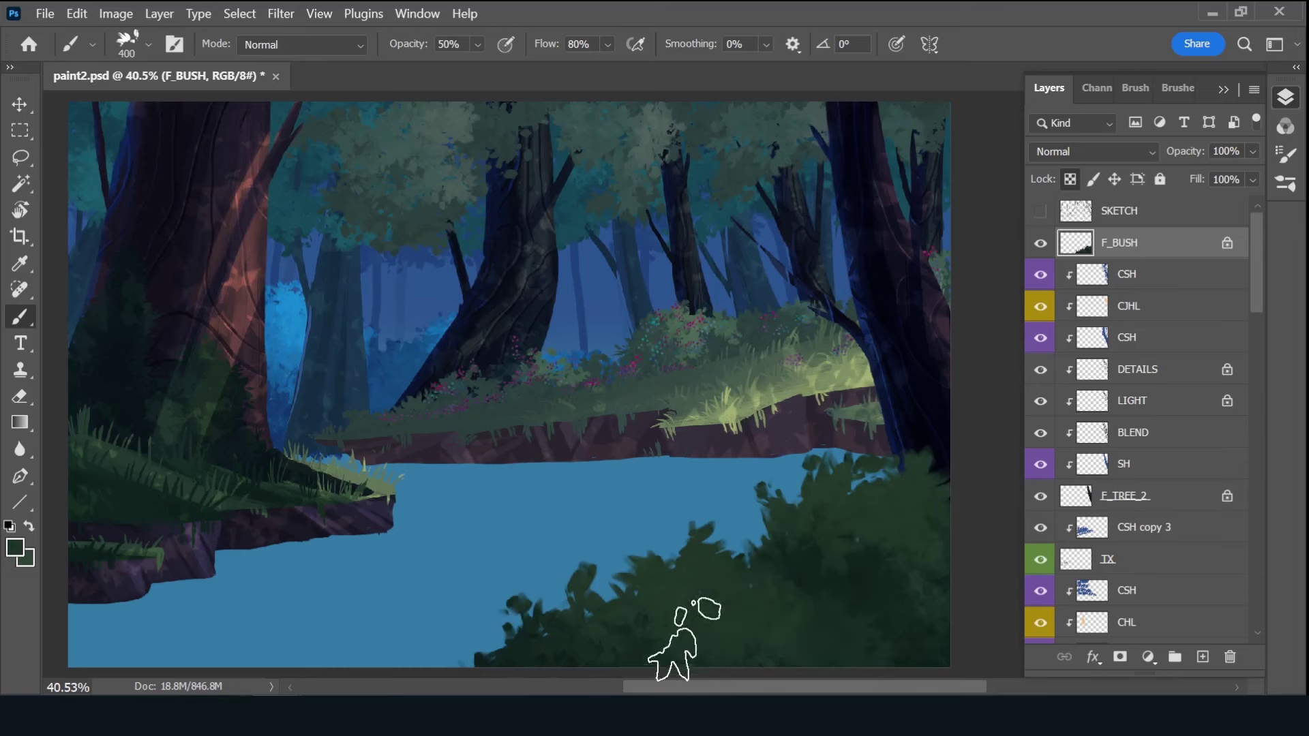
pyautogui.click(1202, 656)
pyautogui.doubleClick(1150, 240)
pyautogui.write('FLOWERS')
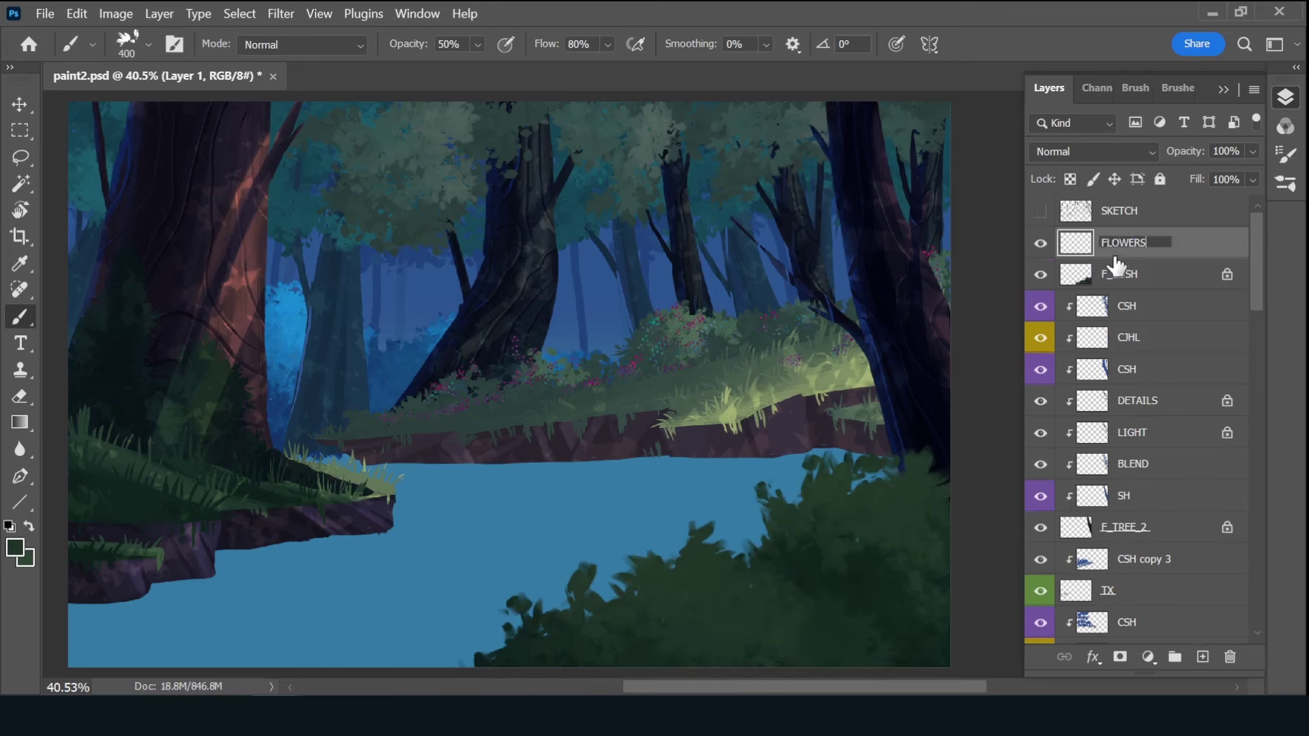
# - Name the layer FLOWERS, label it green, and choose the Three Petal Flower Bunches brush
pyautogui.press('Return')
pyautogui.rightClick(1041, 243)
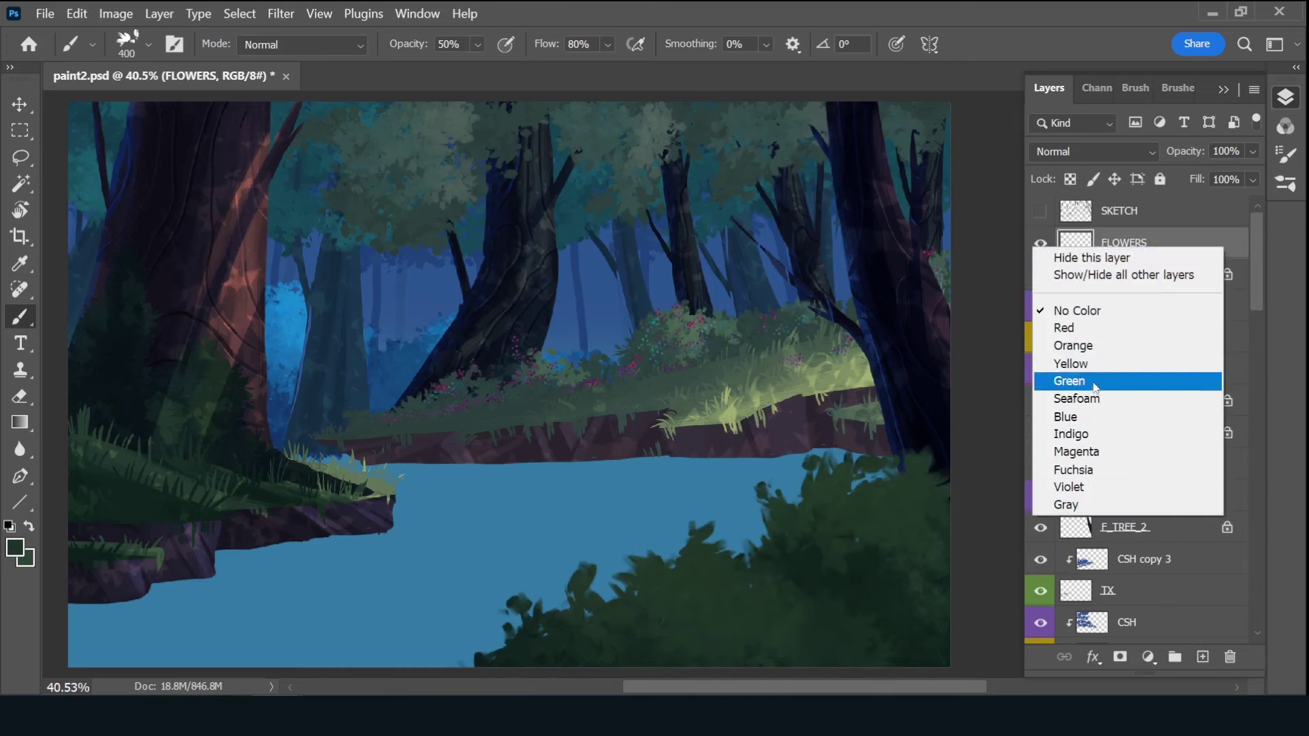
pyautogui.click(1064, 383)
pyautogui.click(1180, 88)
pyautogui.moveTo(1250, 355); pyautogui.dragTo(1245, 518)
pyautogui.click(1125, 505)
# - Set the colours to pink e71468 and teal 0ba2ab
pyautogui.press('i')
pyautogui.click(15, 547)
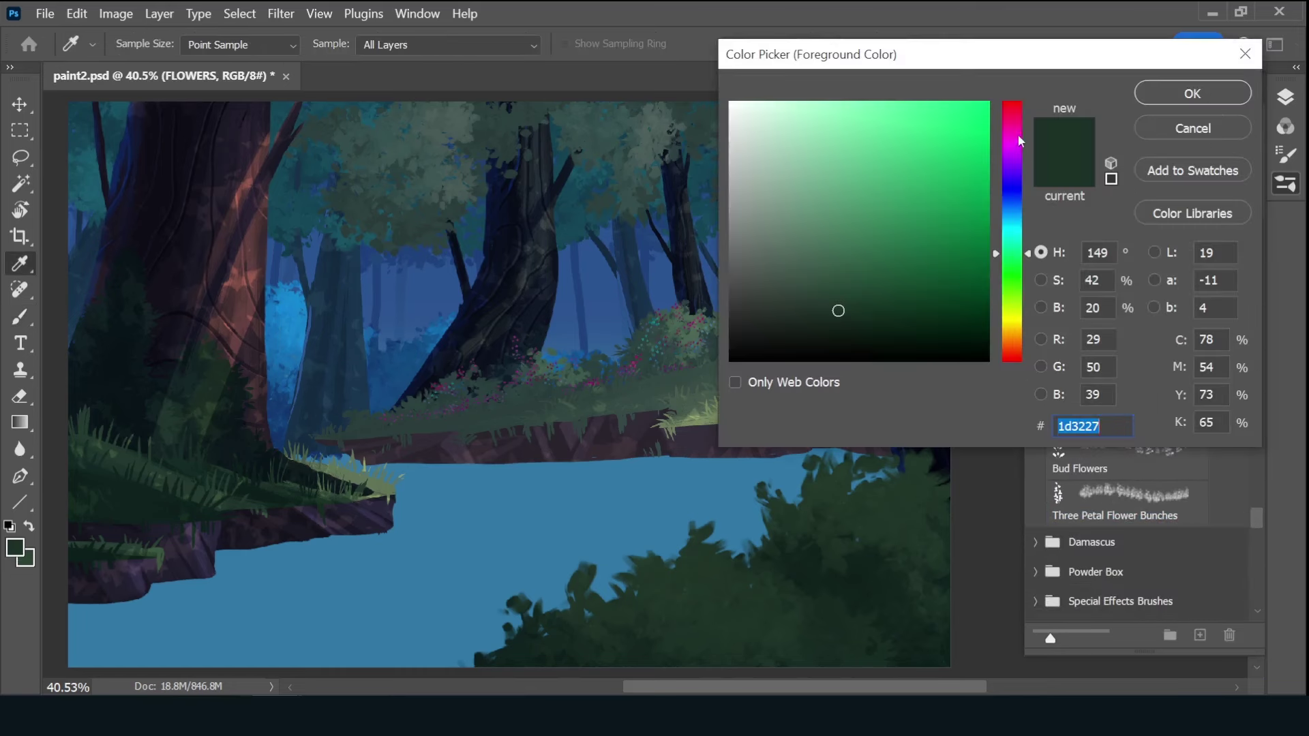
pyautogui.write('e71468')
pyautogui.press('Return')
pyautogui.press('x')
pyautogui.click(15, 548)
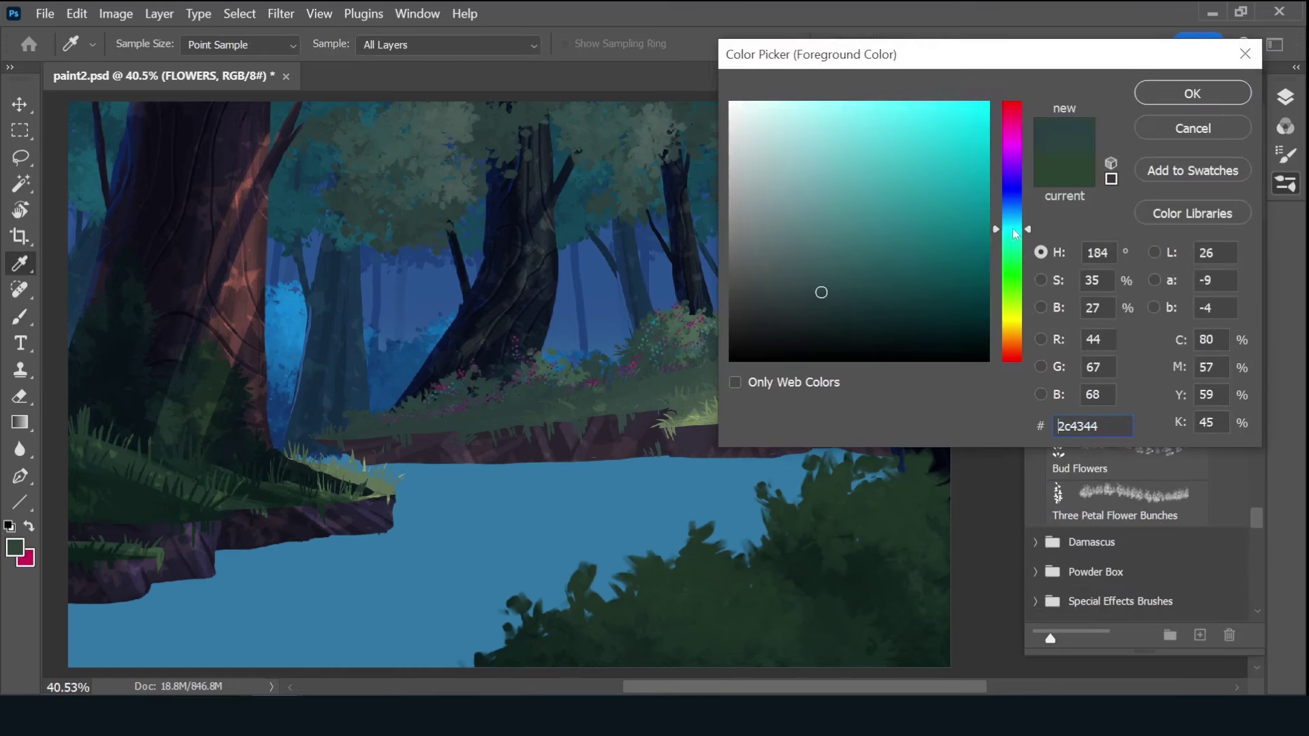
pyautogui.write('0ba2ab')
pyautogui.click(1190, 96)
pyautogui.press('b')
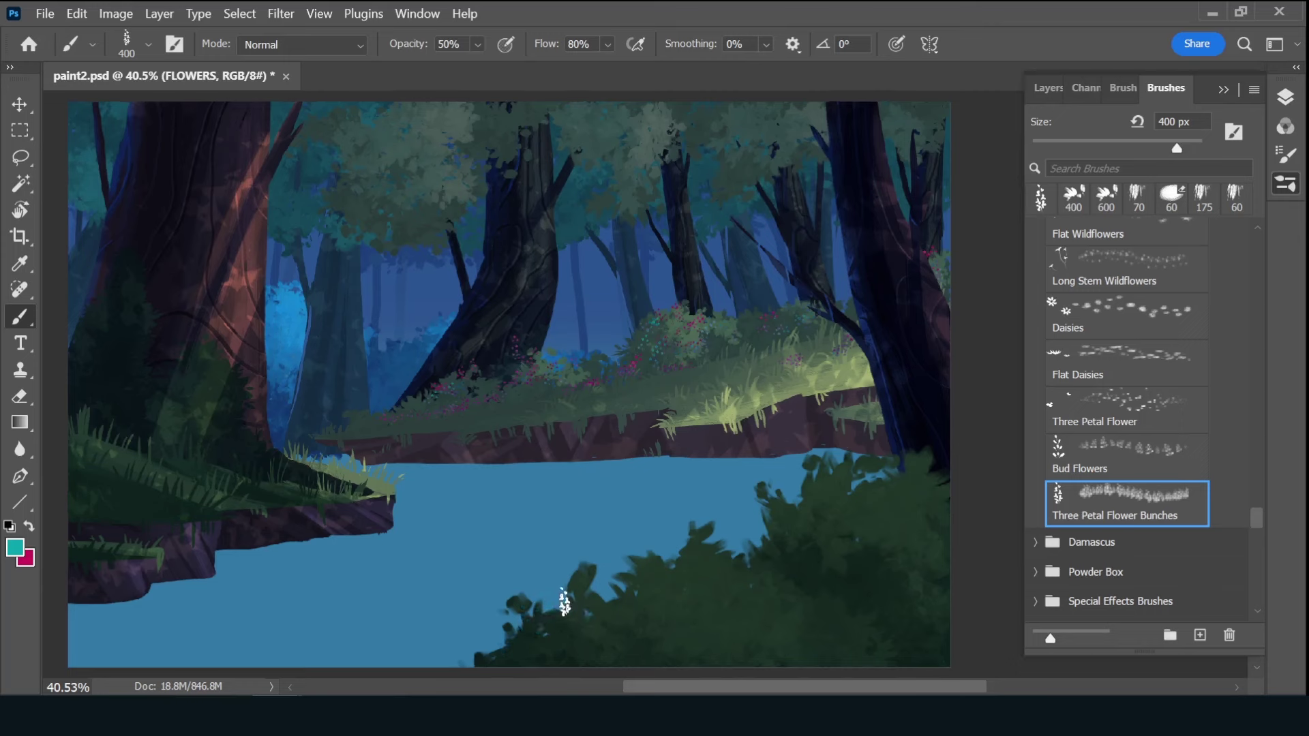
# - Try teal flower bunches along the bottom bushes, then clear and undo them
pyautogui.moveTo(506, 641)
pyautogui.mouseDown()
pyautogui.moveTo(585, 600)
pyautogui.moveTo(778, 596)
pyautogui.mouseUp()
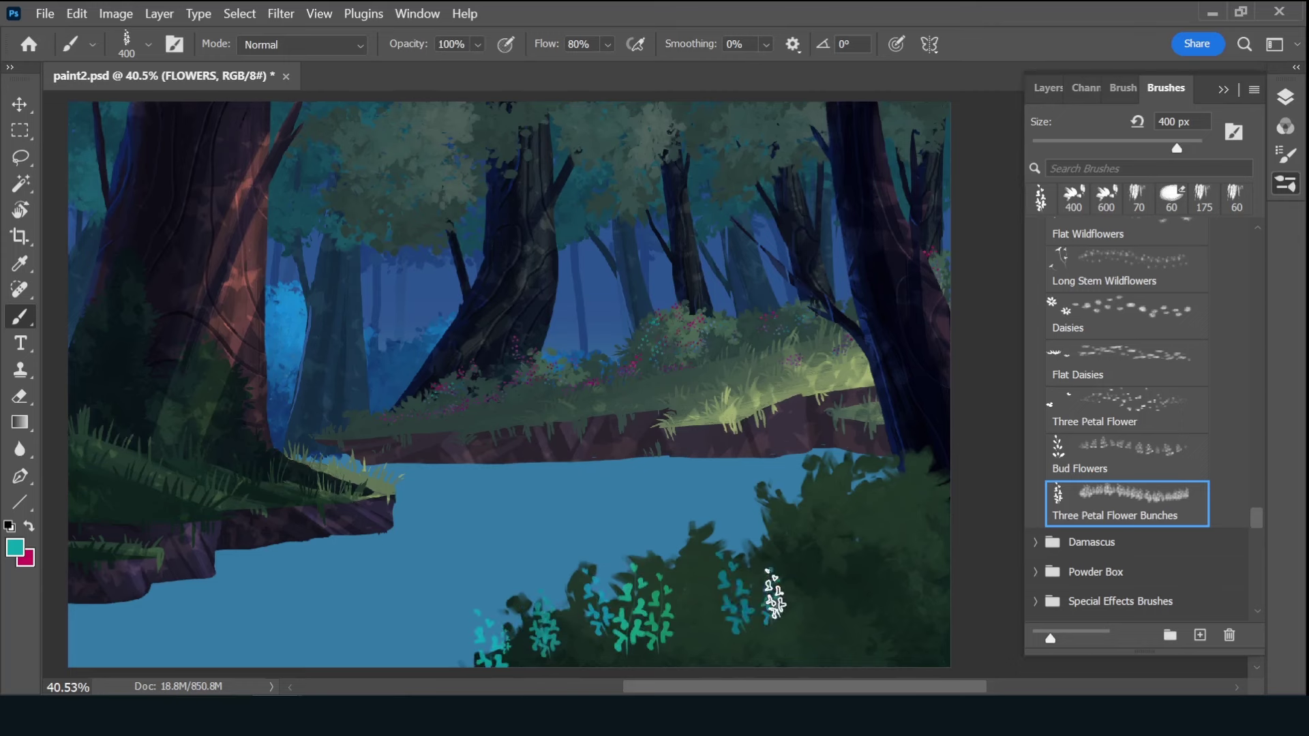
pyautogui.hotkey('ctrl', 'a')
pyautogui.press('Delete')
pyautogui.hotkey('ctrl', 'd')
pyautogui.press('[')
pyautogui.press('[')
pyautogui.press('[')
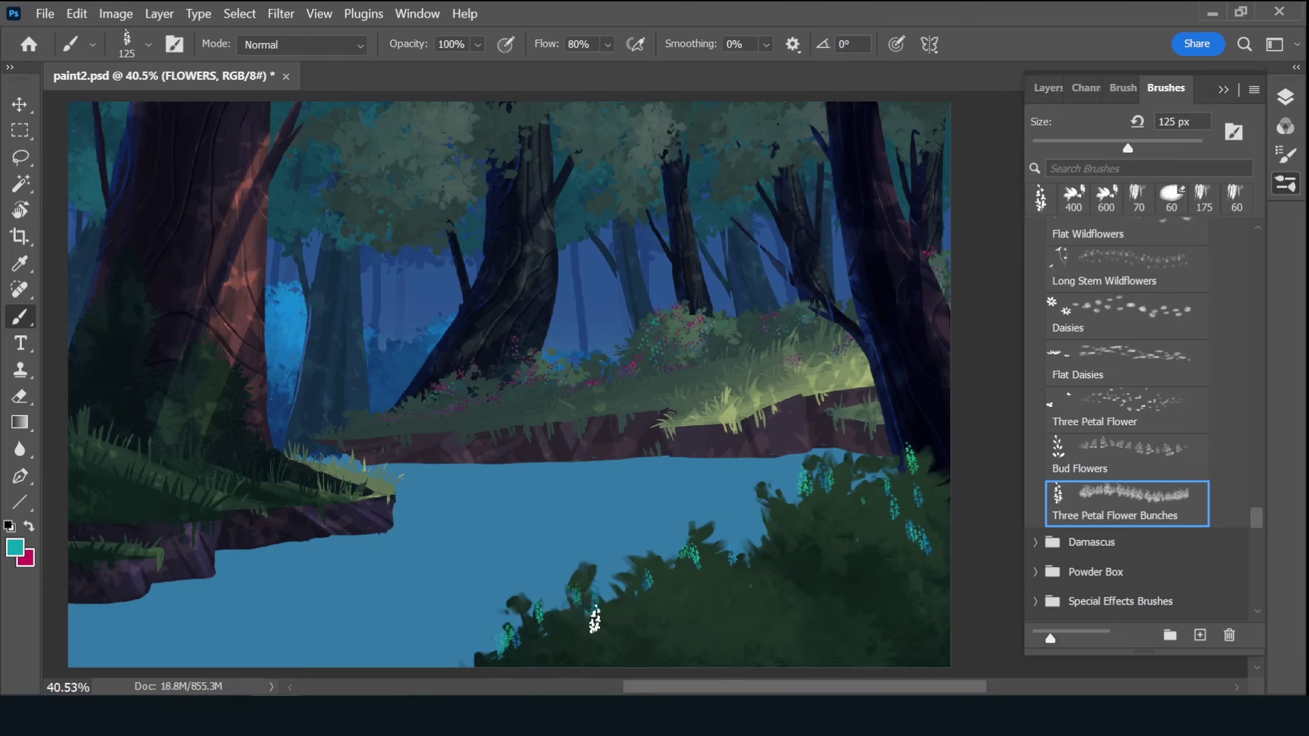
pyautogui.click(618, 633)
pyautogui.click(666, 592)
pyautogui.press('x')
pyautogui.hotkey('ctrl', 'z')
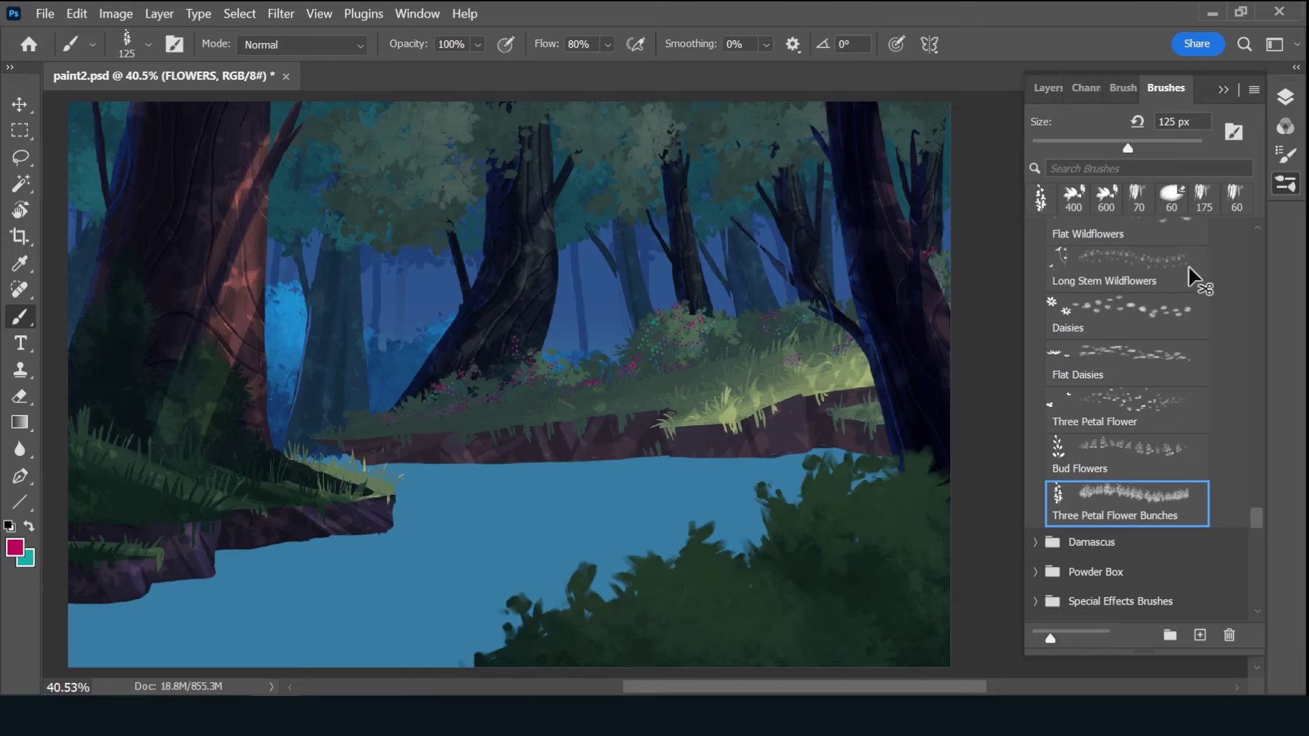
# - Find and select the Wildflowers 1 brush in the Brushes panel
pyautogui.scroll(5, 1256, 513)
pyautogui.scroll(3, 1256, 513)
pyautogui.scroll(3, 1254, 501)
pyautogui.scroll(3, 1251, 493)
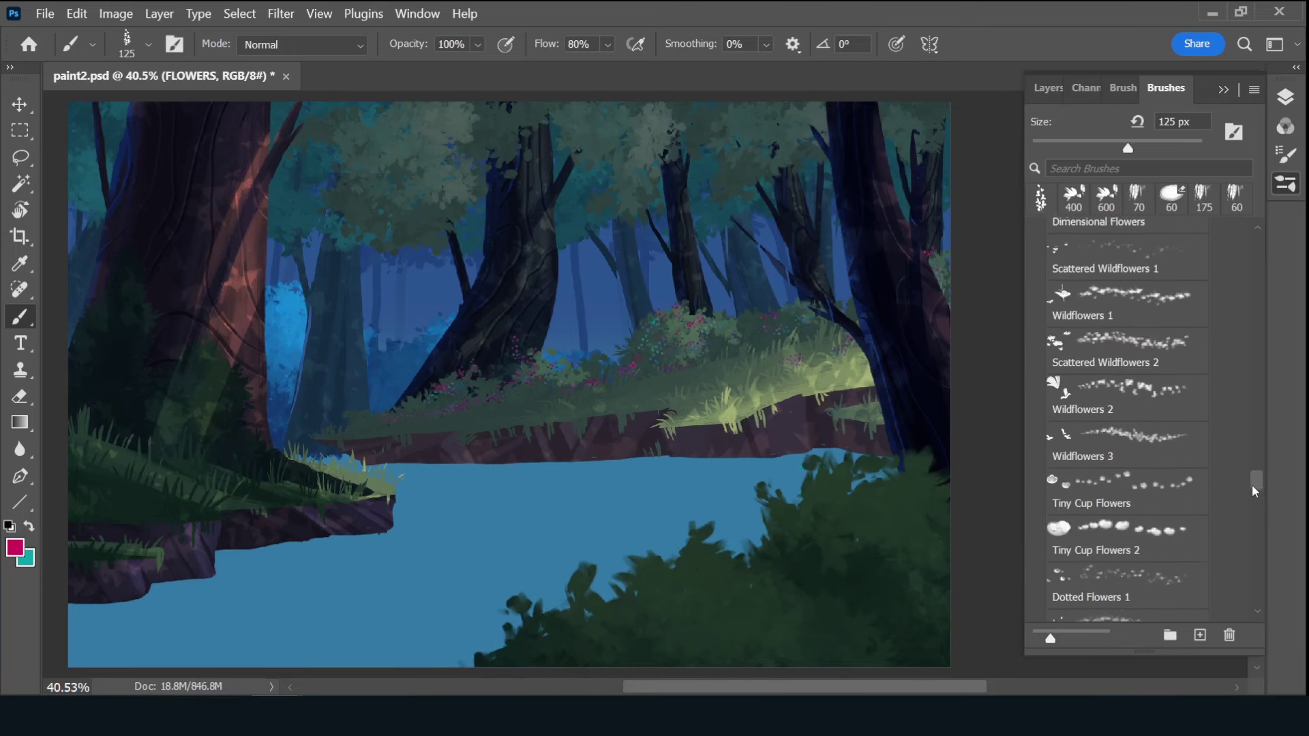
pyautogui.scroll(1, 1252, 484)
pyautogui.scroll(2, 1251, 485)
pyautogui.moveTo(1257, 472); pyautogui.dragTo(1256, 456)
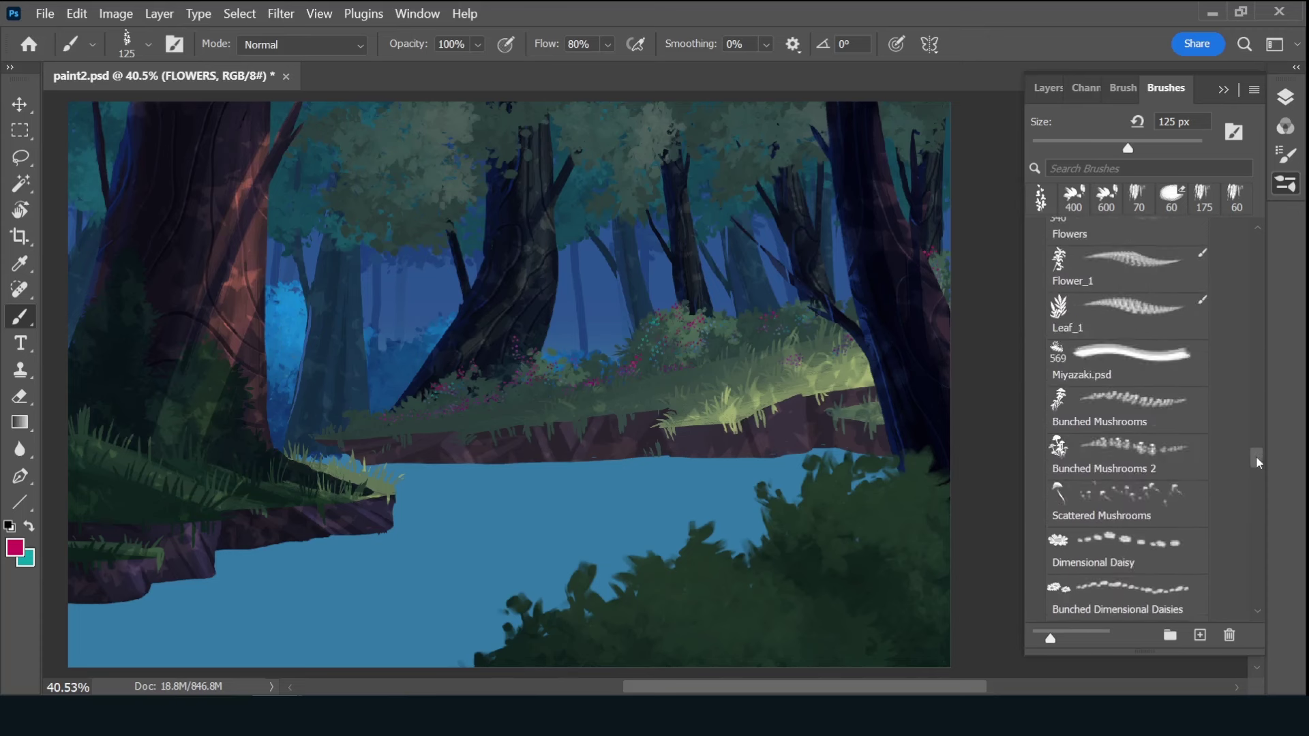
pyautogui.scroll(-5, 1148, 345)
pyautogui.click(1125, 273)
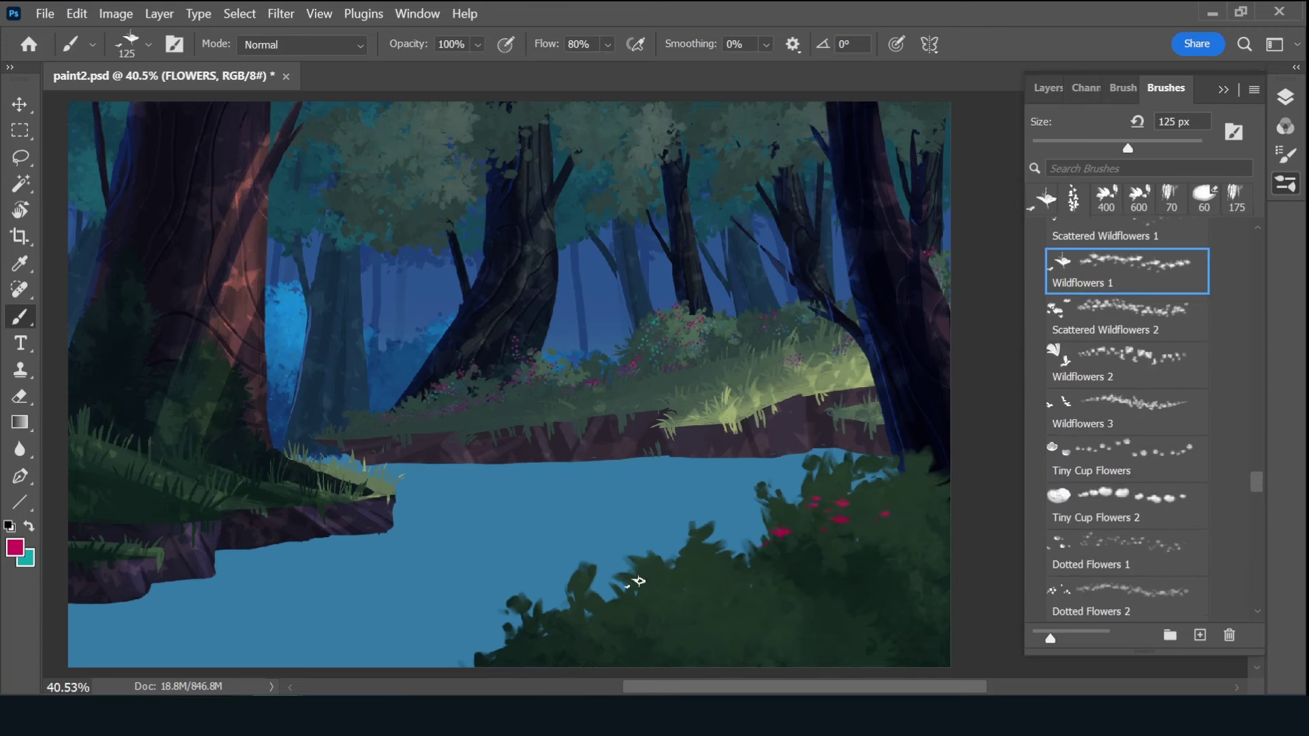
# - Stamp pink and teal wildflowers on the lower-right bushes with Wildflowers 1 and 2
pyautogui.rightClick(710, 614)
pyautogui.click(778, 605)
pyautogui.moveTo(665, 643); pyautogui.dragTo(870, 484)
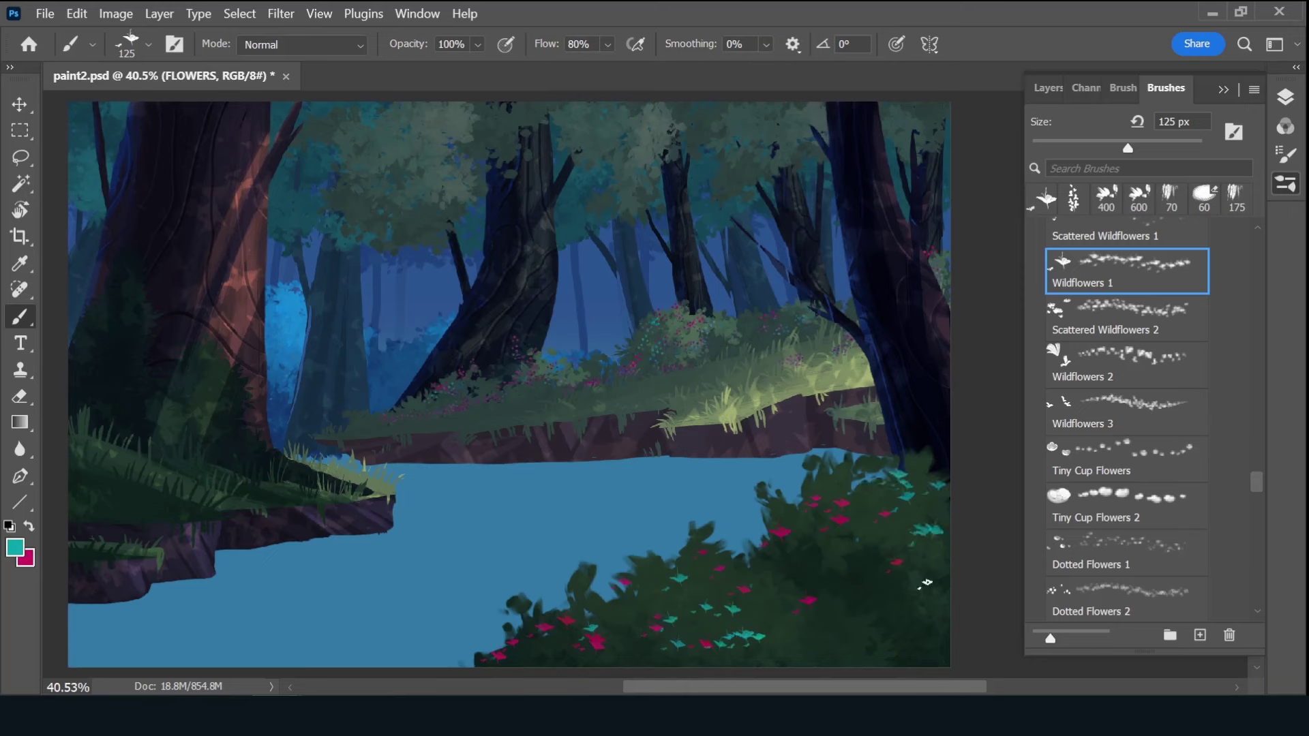
pyautogui.click(1134, 374)
pyautogui.click(694, 572)
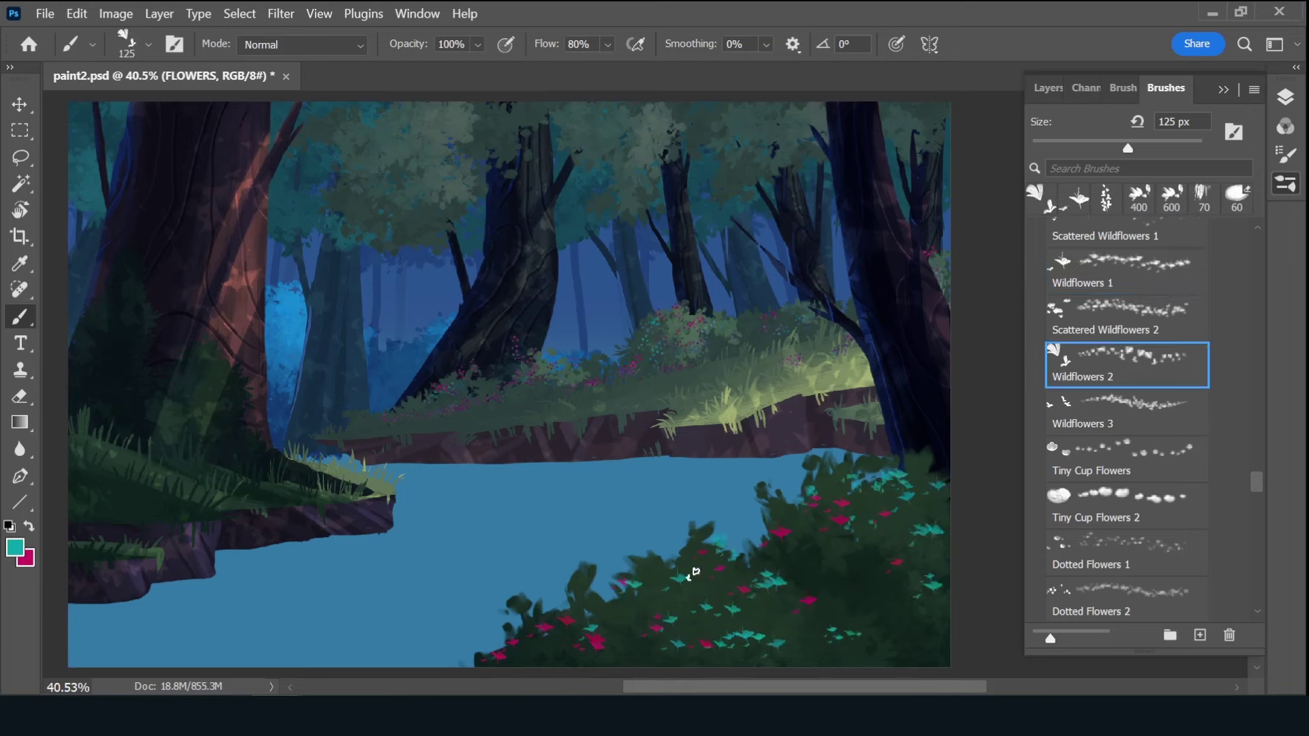
pyautogui.press('x')
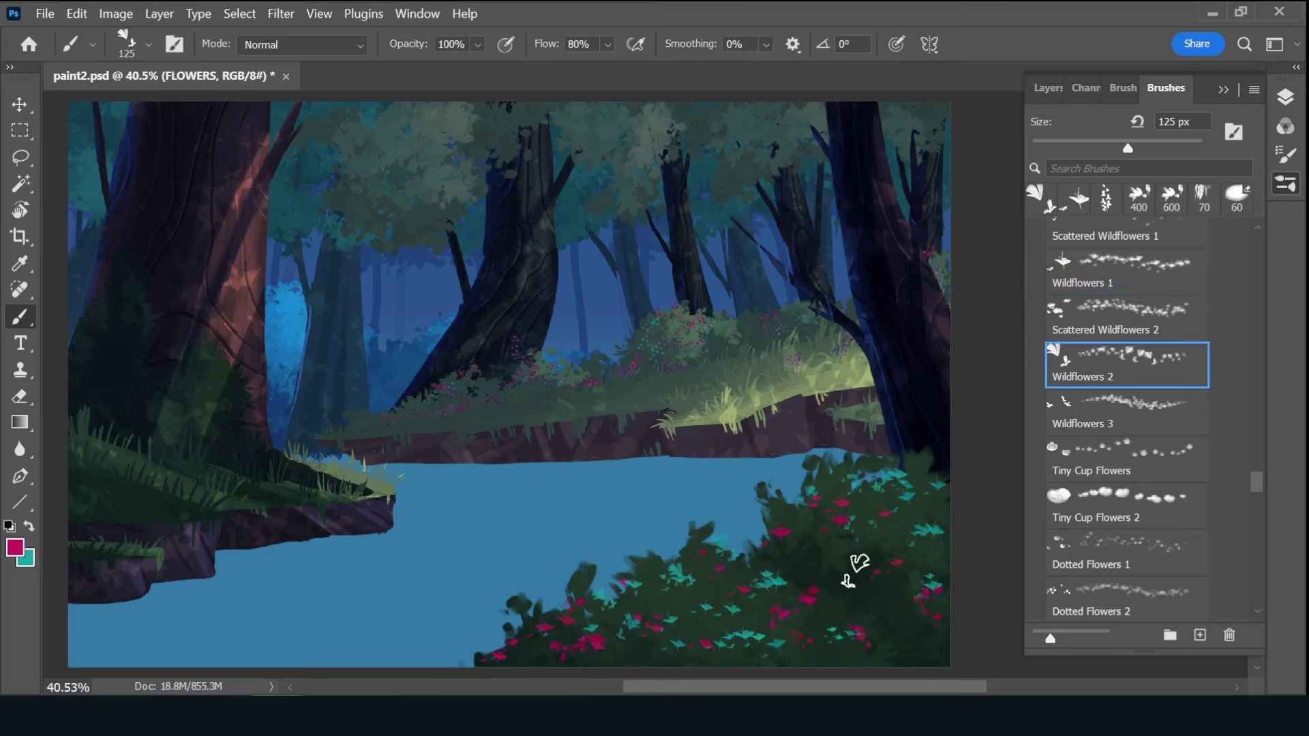
pyautogui.press('.')
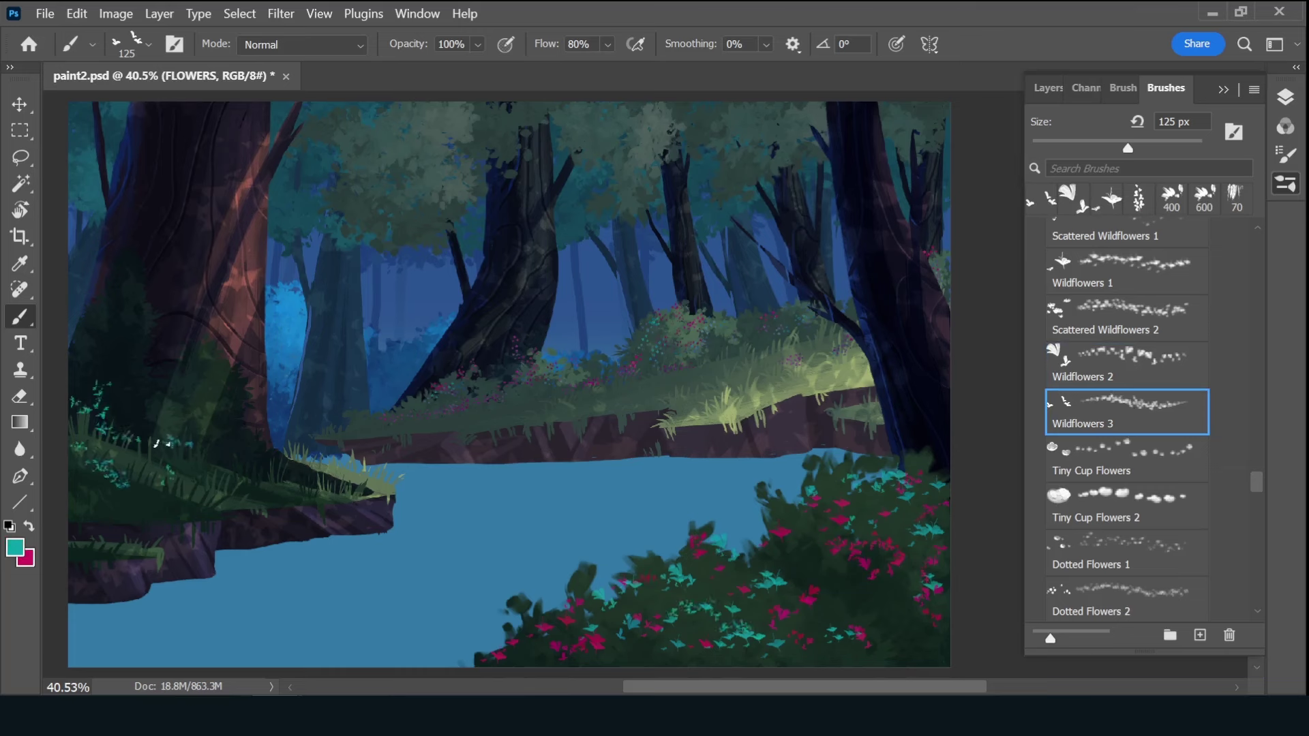
# - Paint teal Wildflowers 3 flowers along the left grassy bank, alternating with pink
pyautogui.moveTo(162, 444); pyautogui.dragTo(298, 452)
pyautogui.press('x')
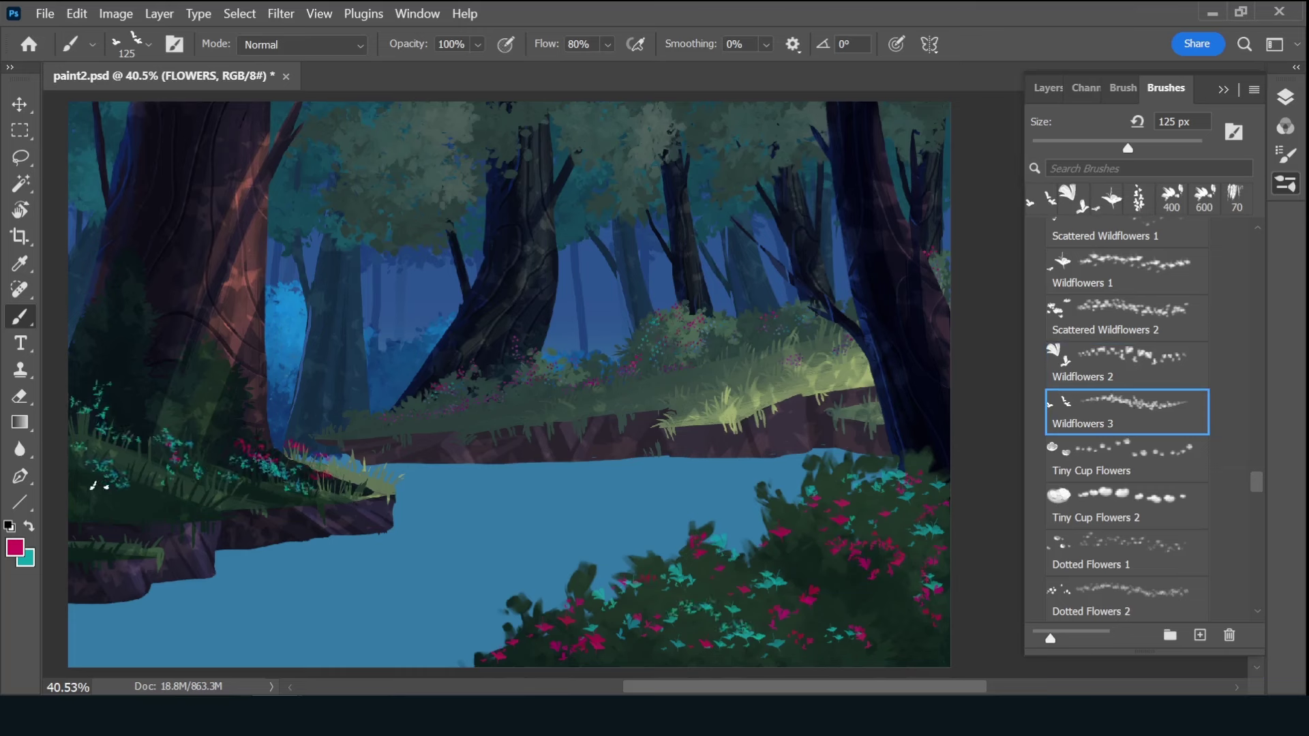
pyautogui.press('x')
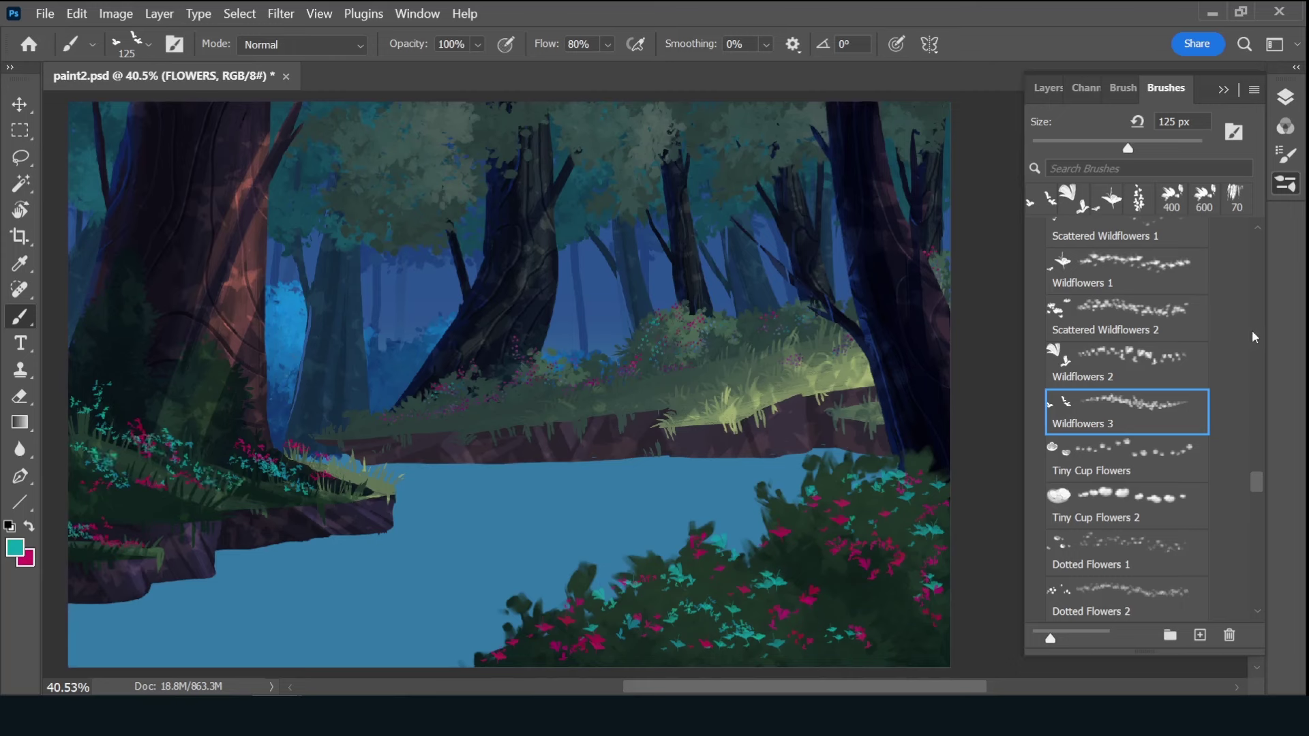
pyautogui.scroll(-5, 1258, 499)
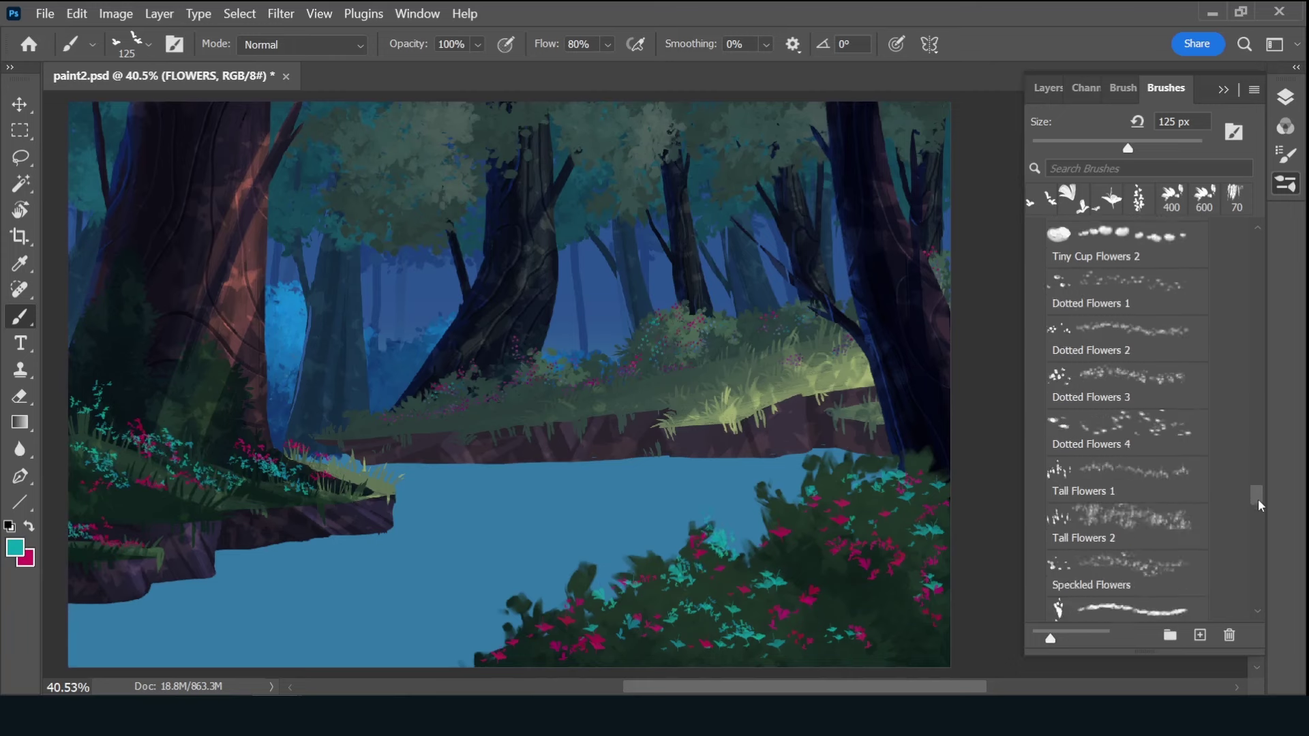
pyautogui.scroll(3, 1258, 499)
# - Clear the old flowers and set a 150 px Dotted Flowers 2 brush with ~24% Fg/Bg jitter
pyautogui.click(1125, 471)
pyautogui.hotkey('ctrl', 'a')
pyautogui.press('Delete')
pyautogui.hotkey('ctrl', 'd')
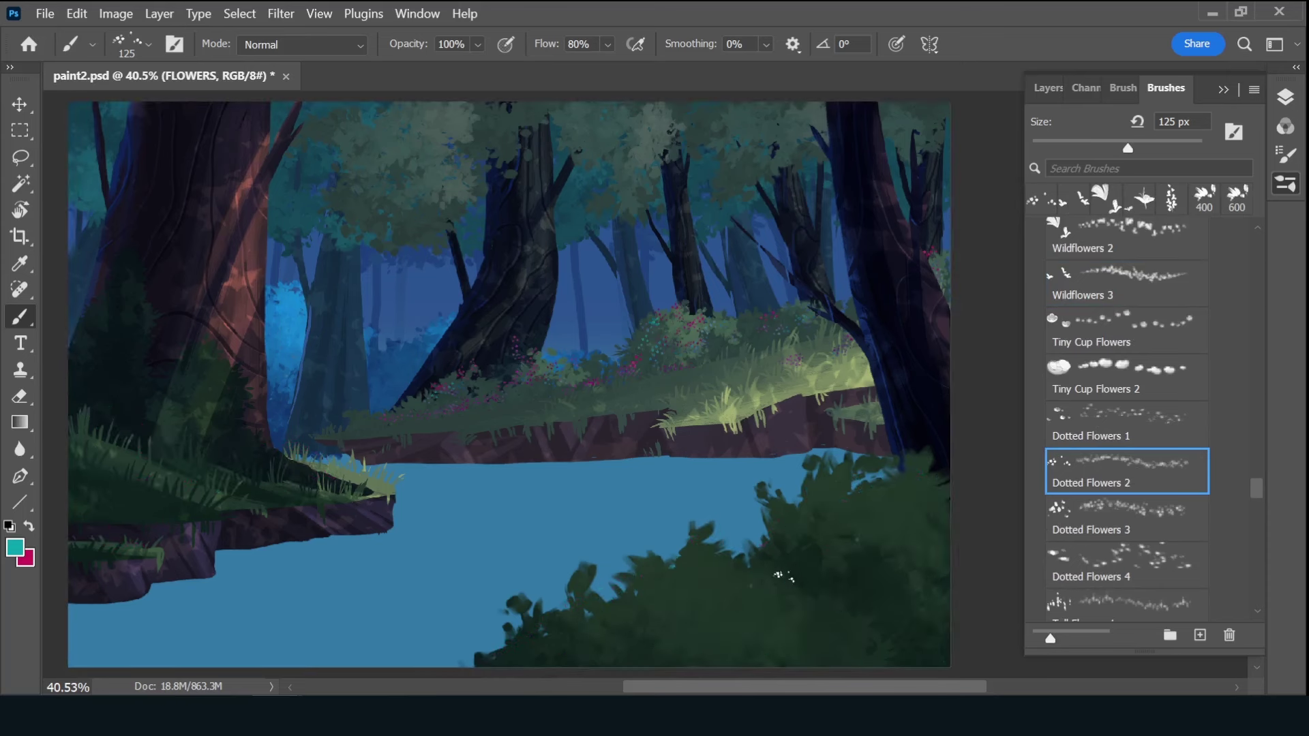
pyautogui.press(']')
pyautogui.click(1122, 89)
pyautogui.moveTo(1140, 164); pyautogui.dragTo(1102, 162)
pyautogui.press('F5')
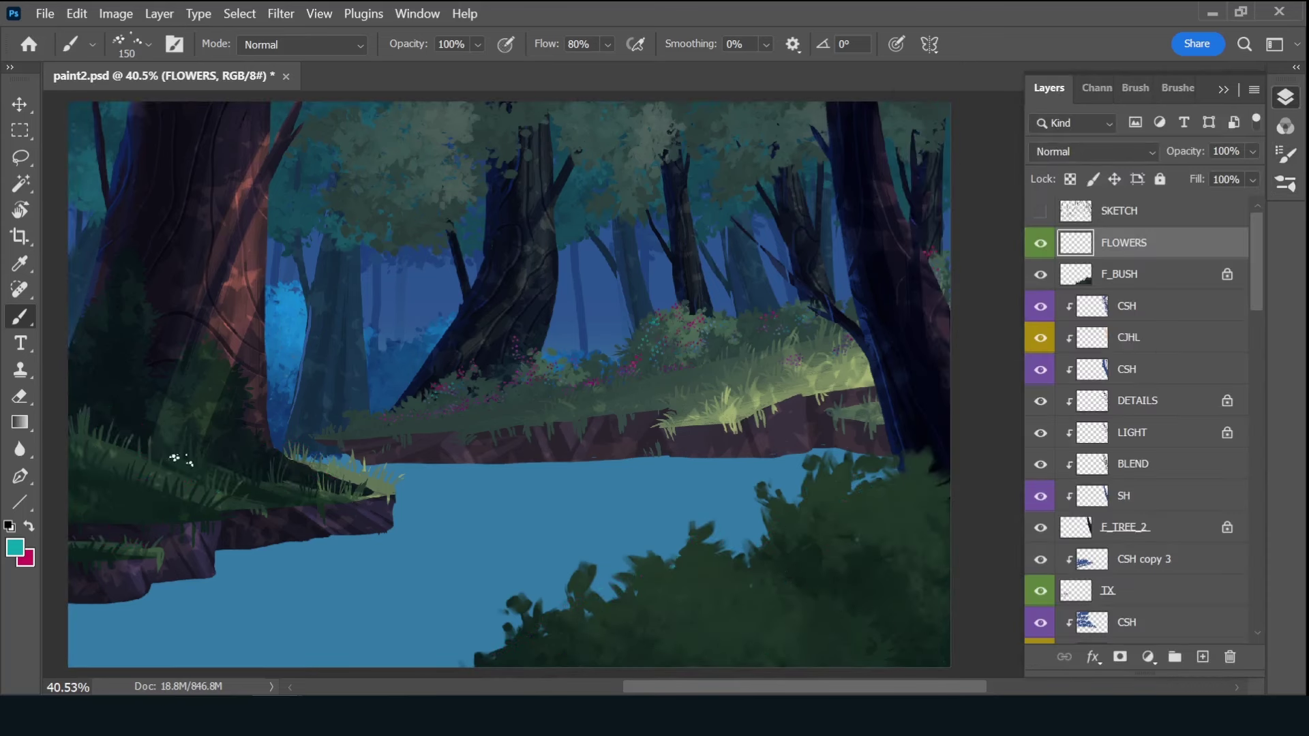
# - Paint teal and pink dotted flower clusters across the left grassy bank, adjusting jitter control
pyautogui.moveTo(126, 435); pyautogui.dragTo(167, 443)
pyautogui.press('x')
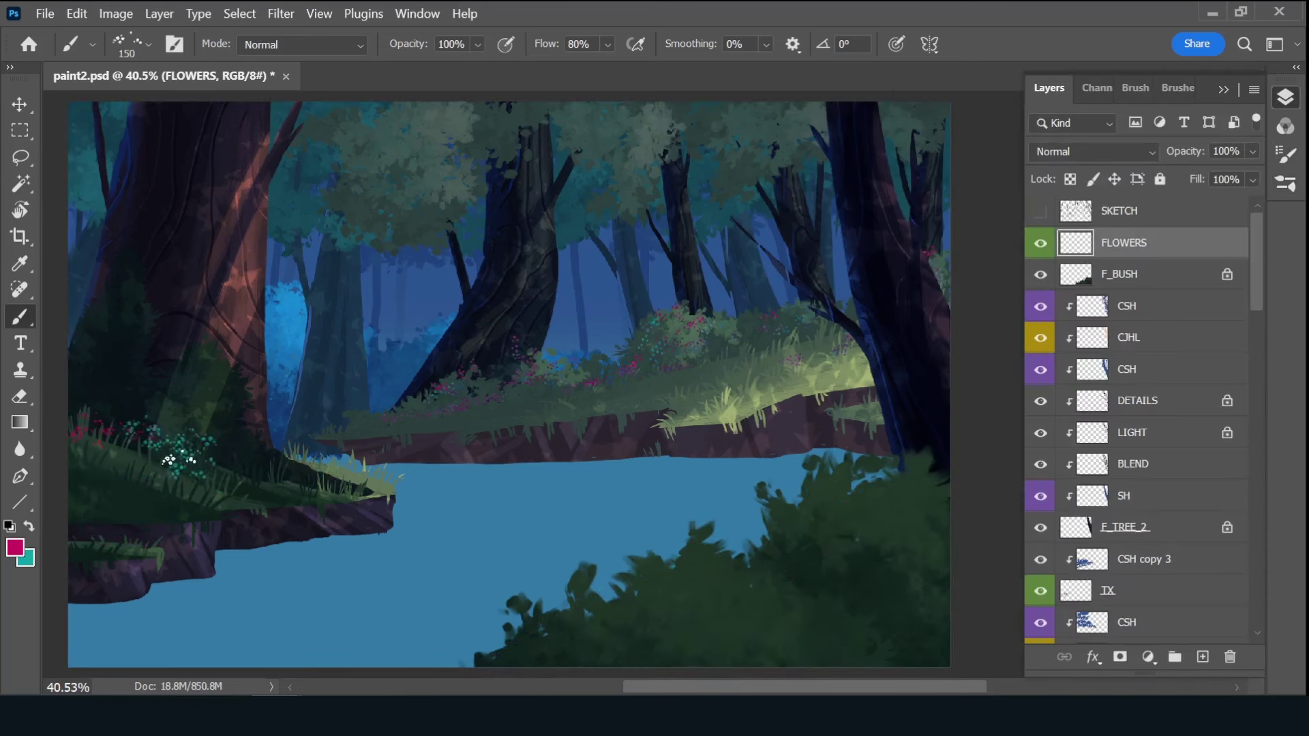
pyautogui.moveTo(236, 475); pyautogui.dragTo(129, 491)
pyautogui.press('x')
pyautogui.click(1135, 88)
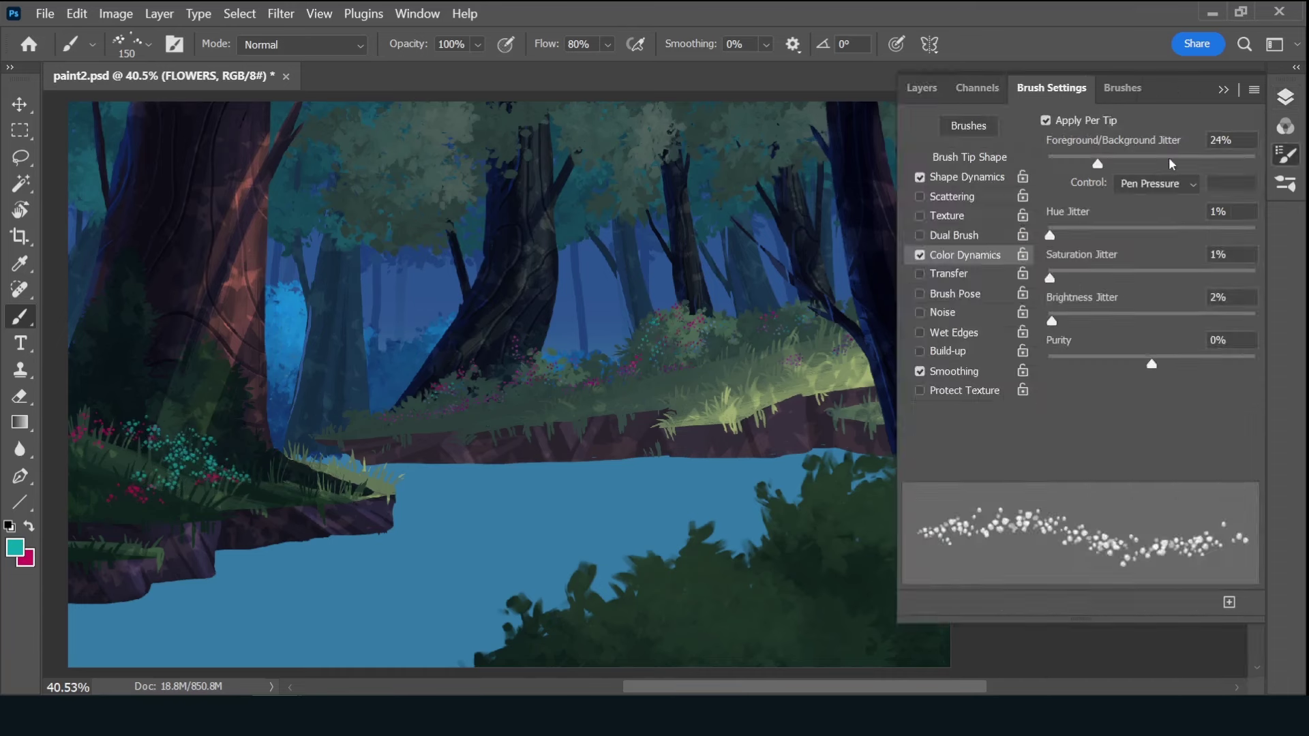
pyautogui.press('F5')
pyautogui.click(1192, 89)
pyautogui.press('F5')
pyautogui.click(167, 486)
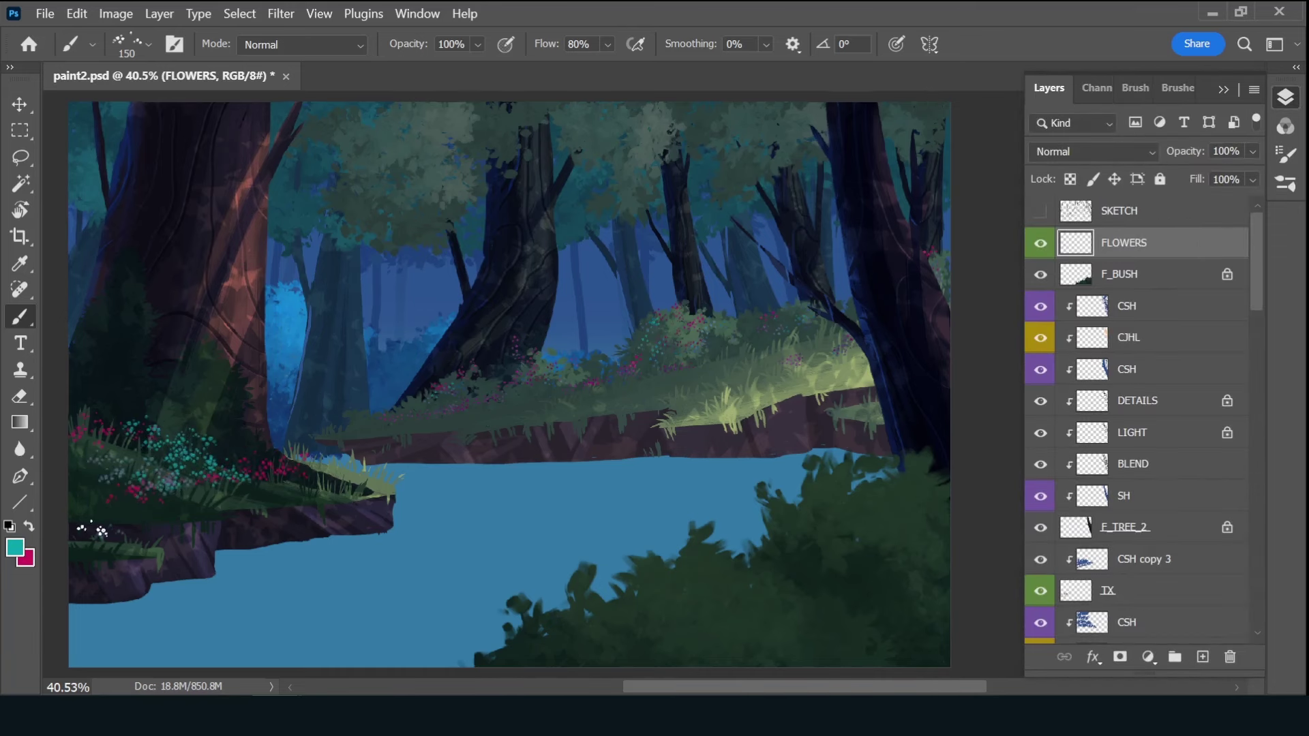
pyautogui.click(101, 409)
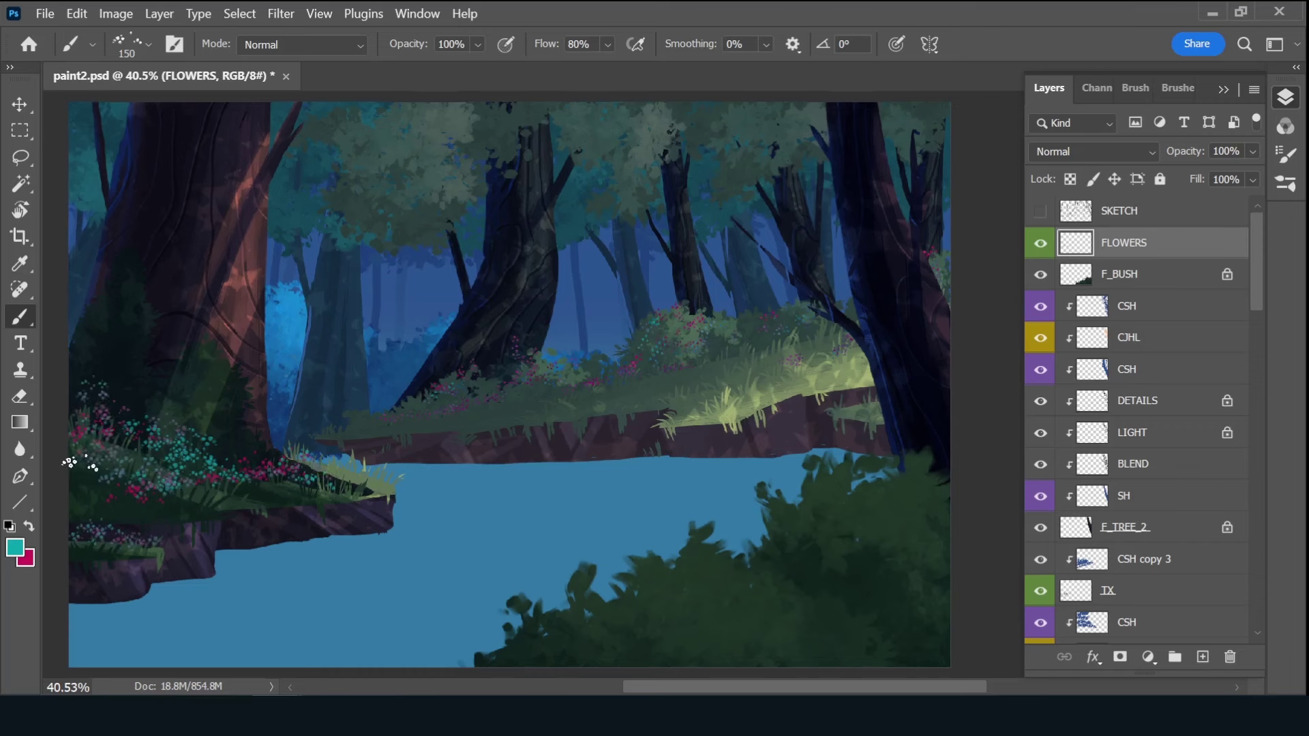
# - Add pink and teal dotted flowers to the right-side and lower bushes, then show the sketch lines
pyautogui.press('x')
pyautogui.click(900, 521)
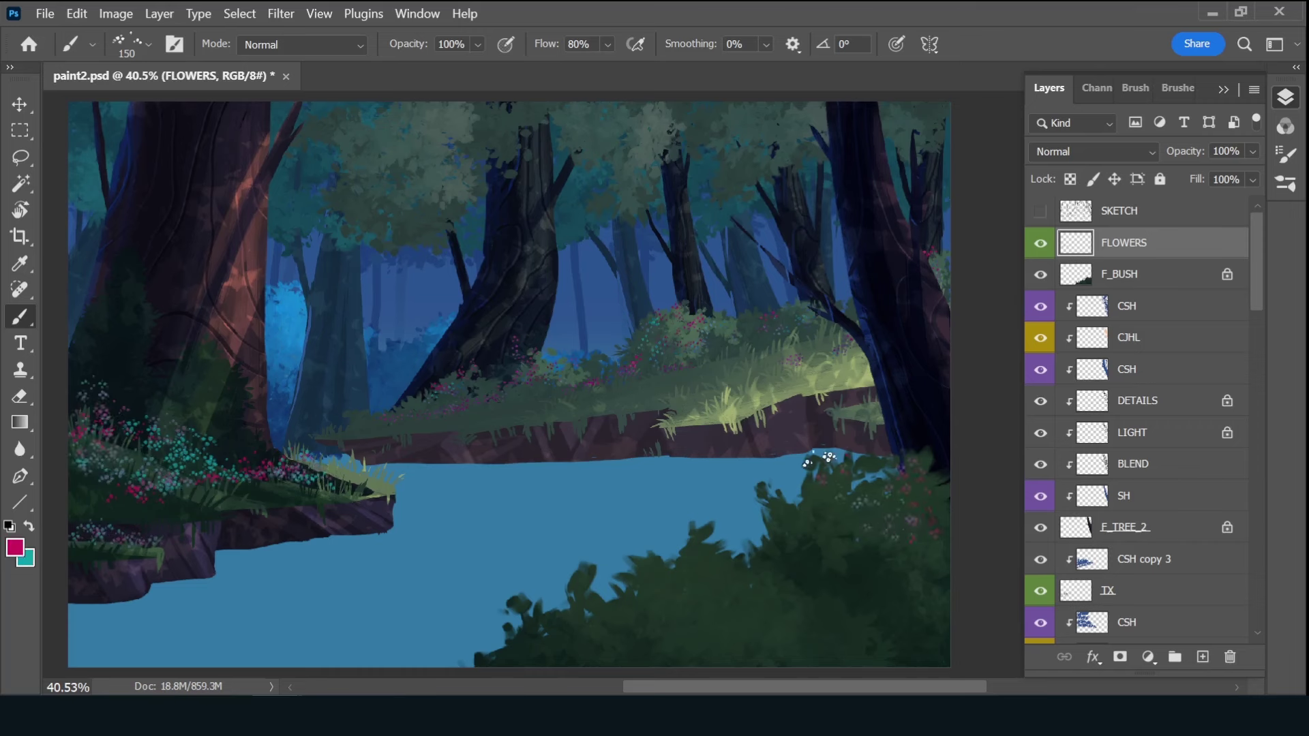
pyautogui.click(704, 576)
pyautogui.press('x')
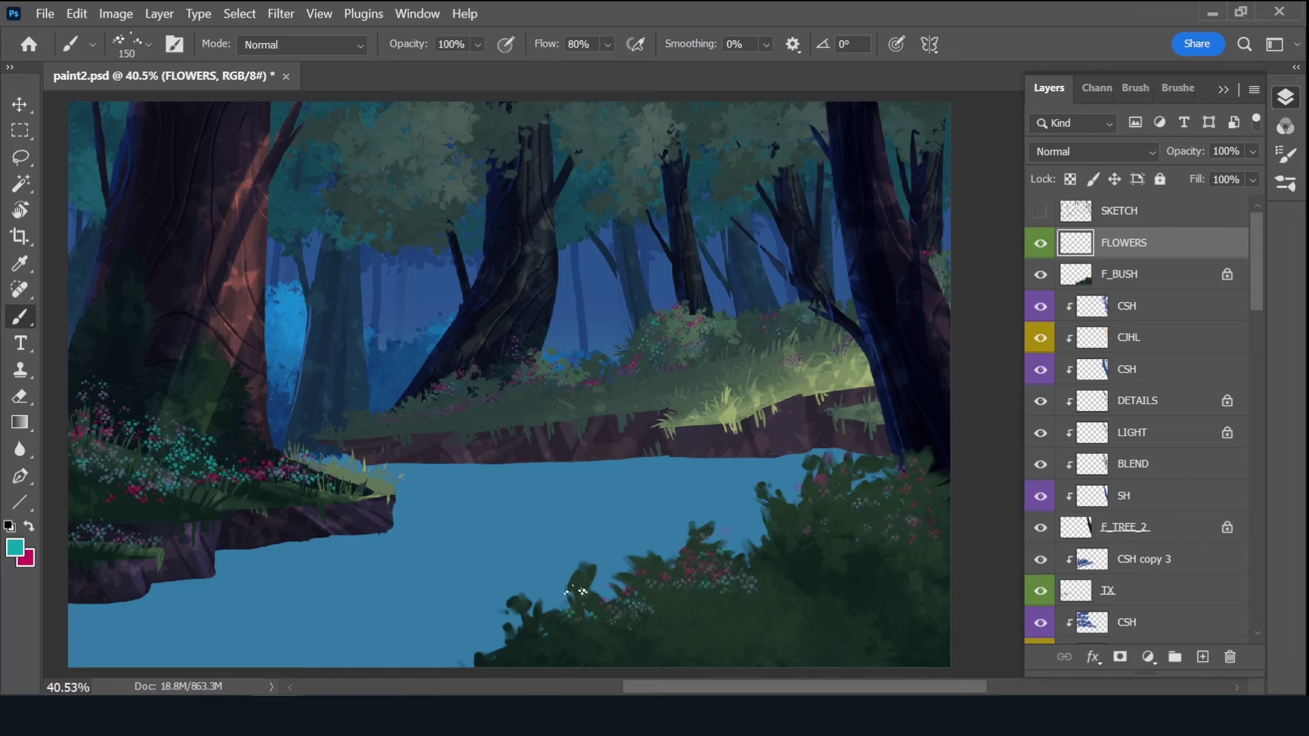
pyautogui.moveTo(578, 590)
pyautogui.mouseDown()
pyautogui.moveTo(514, 622)
pyautogui.moveTo(729, 631)
pyautogui.mouseUp()
pyautogui.press('x')
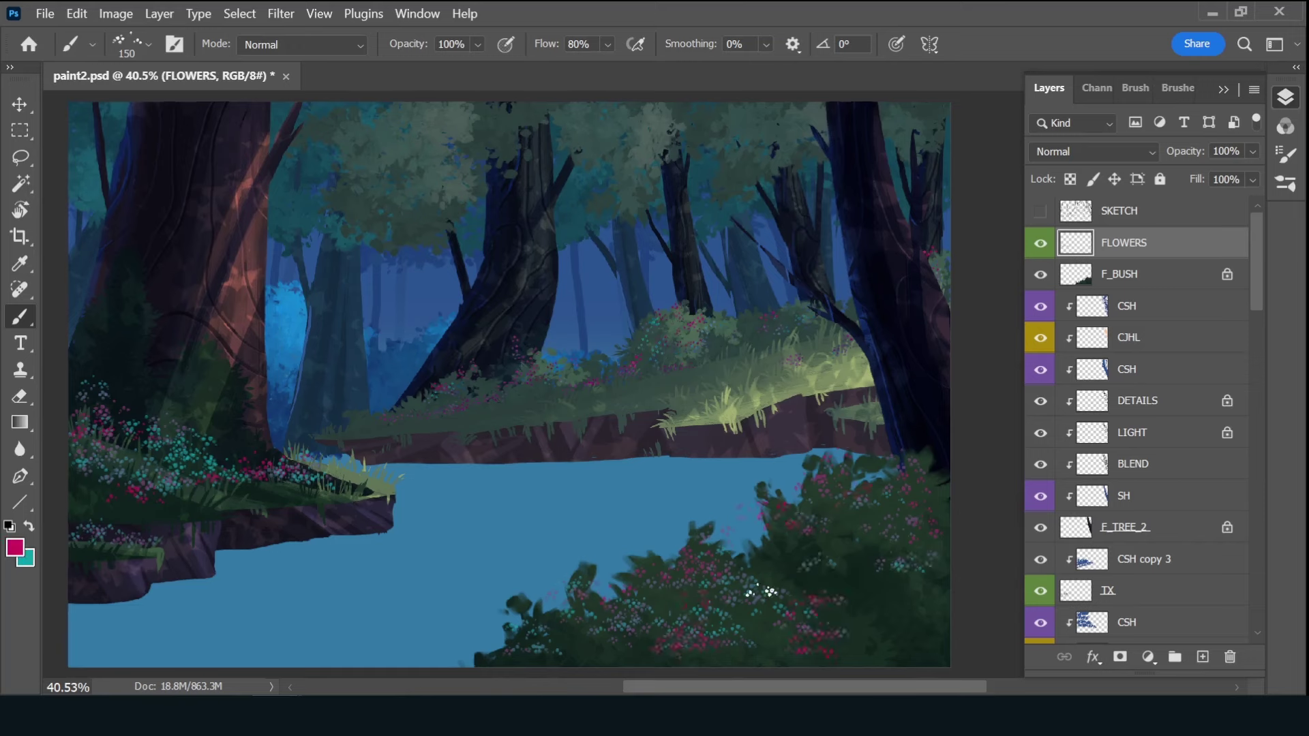
pyautogui.click(1039, 211)
pyautogui.moveTo(1254, 292); pyautogui.dragTo(1240, 553)
# - Add a new layer above BLUE named WATER with a Blue colour label
pyautogui.click(1170, 458)
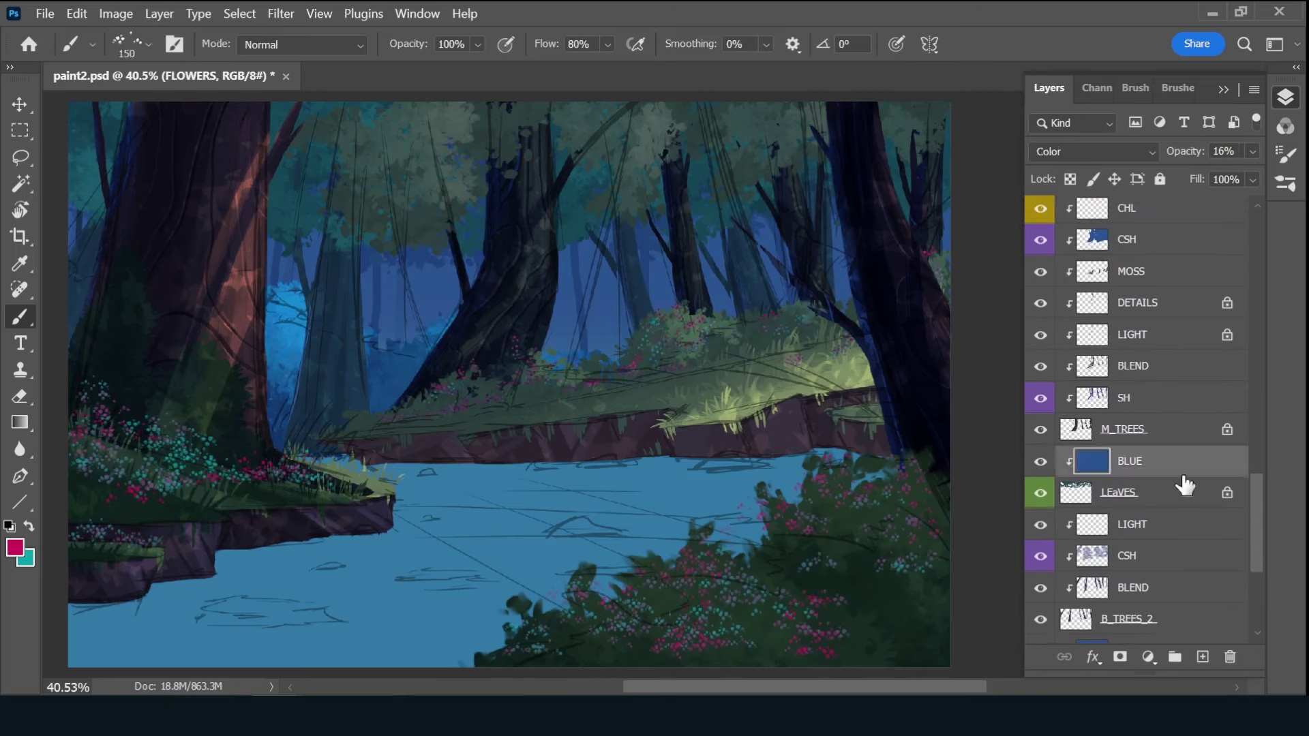
pyautogui.hotkey('ctrl', 'shift', 'alt', 'n')
pyautogui.doubleClick(1120, 460)
pyautogui.write('WATER')
pyautogui.press('Return')
pyautogui.rightClick(1041, 461)
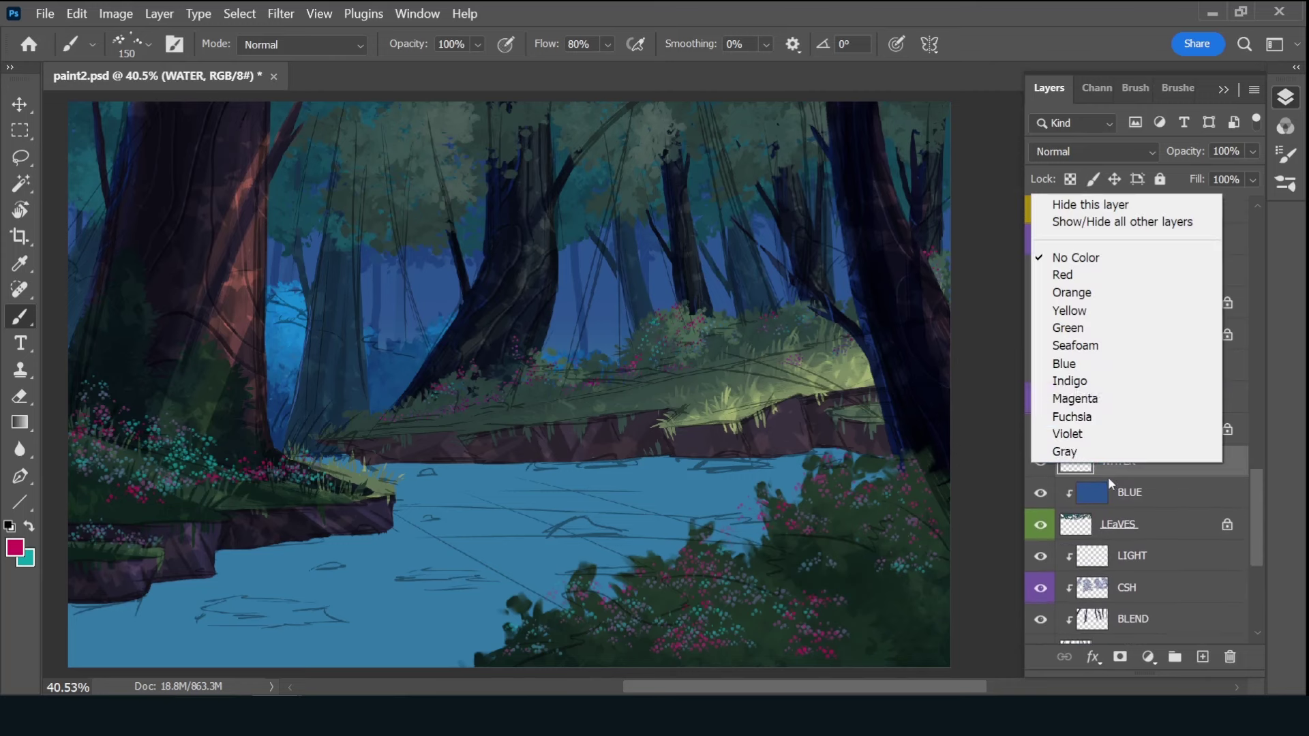
pyautogui.click(1096, 366)
# - Outline the river area with the Polygonal Lasso tool
pyautogui.moveTo(30, 157); pyautogui.dragTo(102, 176)
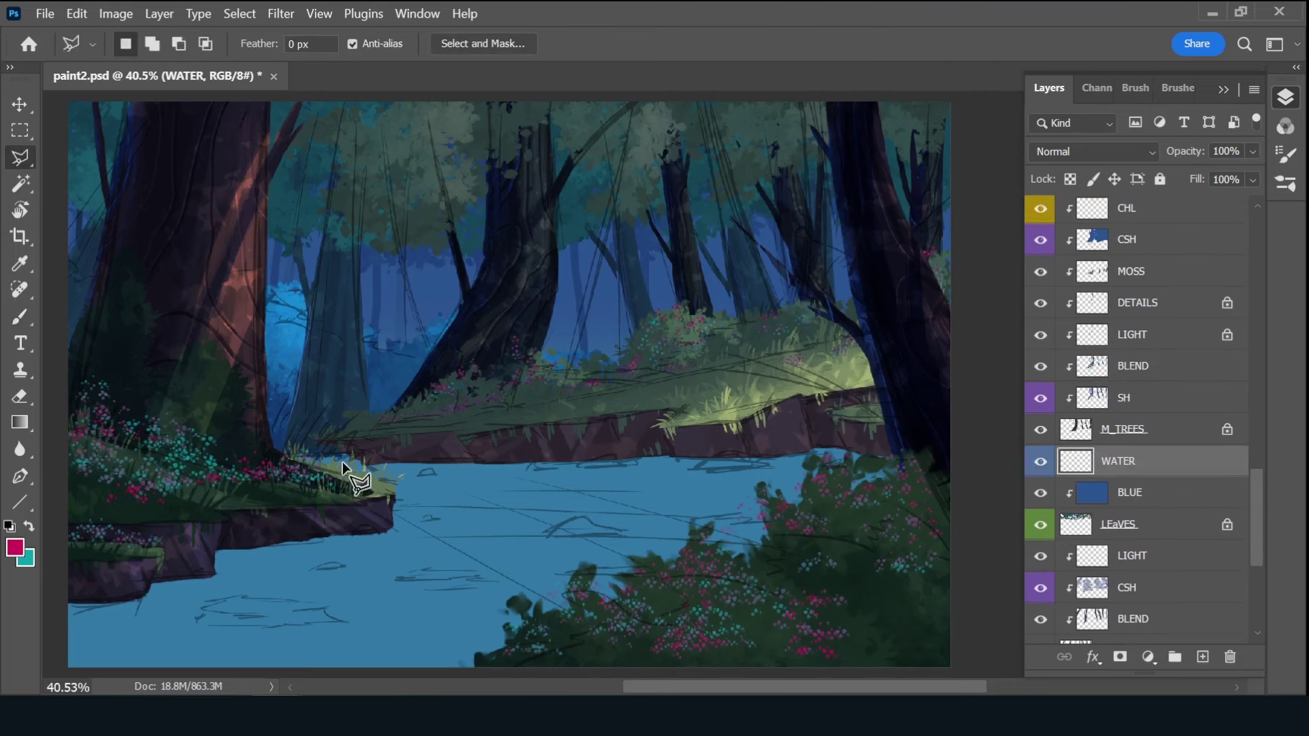
pyautogui.click(266, 455)
pyautogui.click(65, 522)
pyautogui.click(59, 678)
pyautogui.click(967, 682)
pyautogui.click(964, 432)
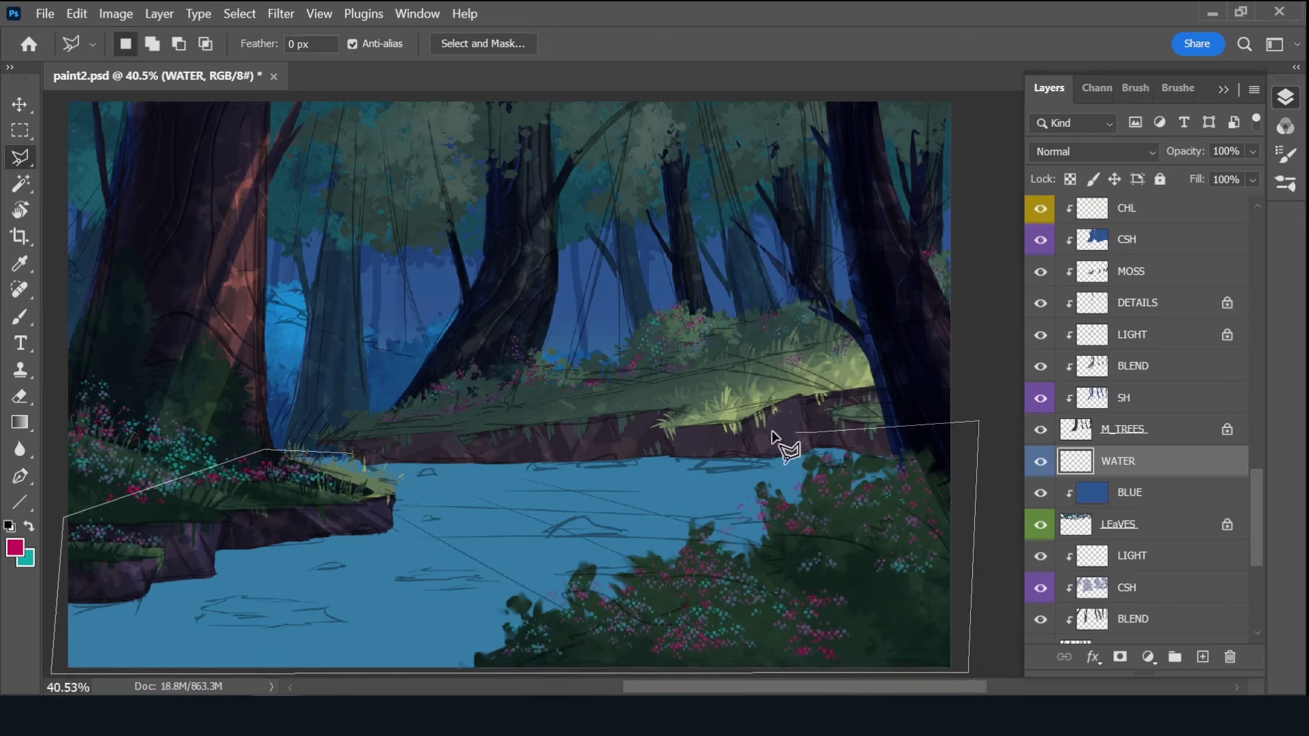
pyautogui.click(364, 457)
# - Fill the river selection with a lighter sampled blue and deselect
pyautogui.press('b')
pyautogui.click(15, 548)
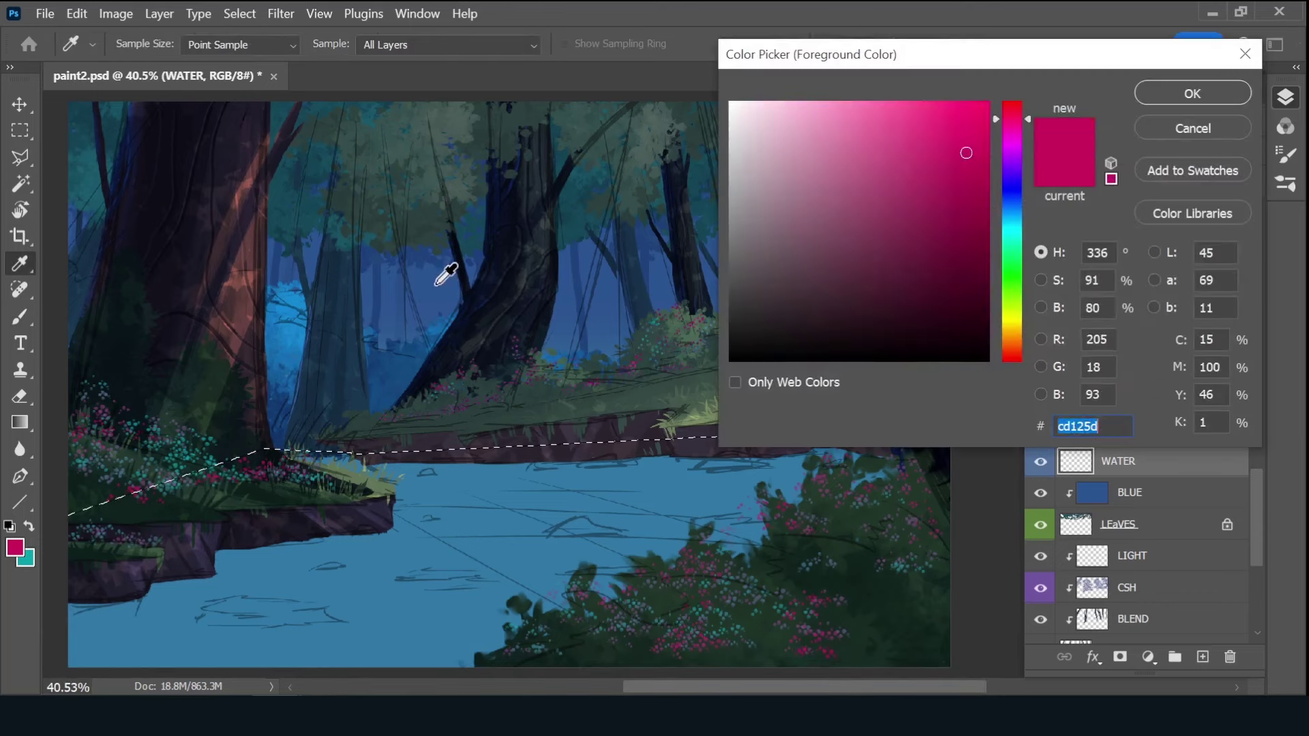
pyautogui.click(444, 272)
pyautogui.click(1190, 88)
pyautogui.hotkey('alt', 'BackSpace')
pyautogui.hotkey('ctrl', 'd')
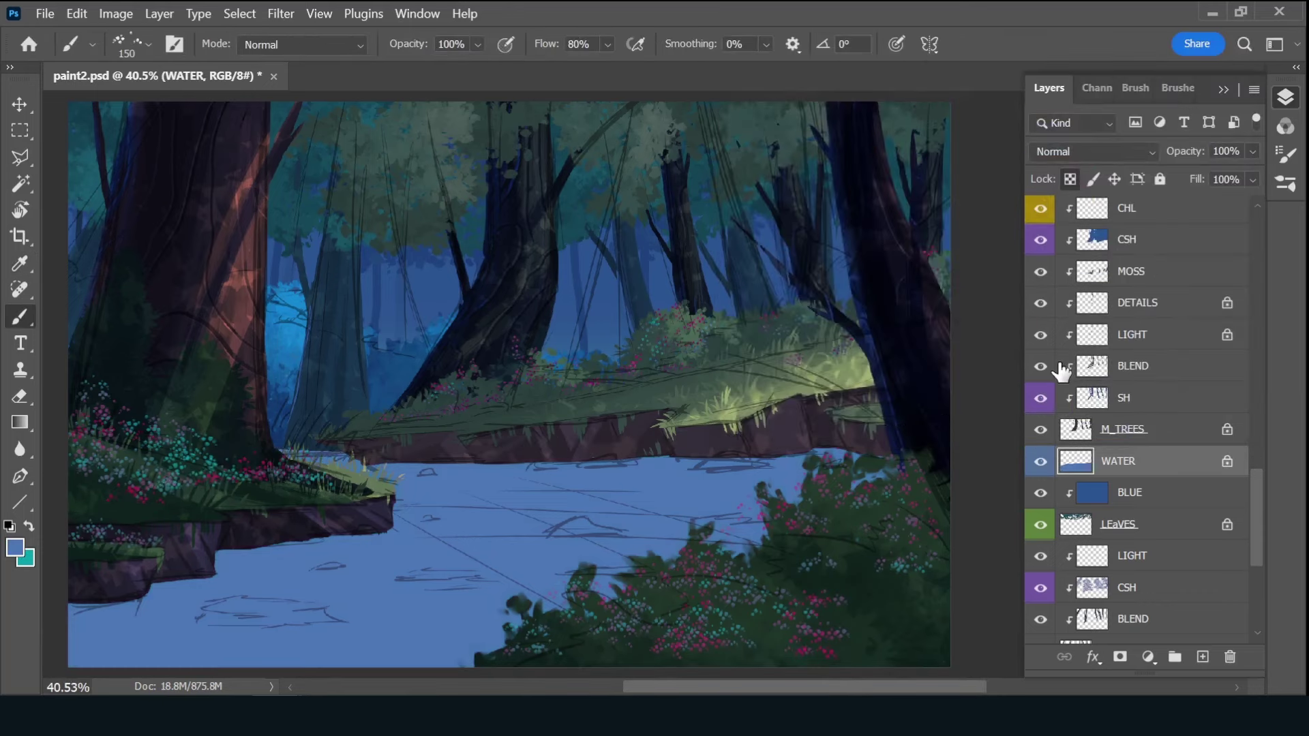
pyautogui.click(1178, 88)
# - Paint darker blue streaks across the lower river with the Ink 2 brush, undoing a stray shoreline stroke
pyautogui.scroll(3, 1257, 410)
pyautogui.scroll(3, 1254, 354)
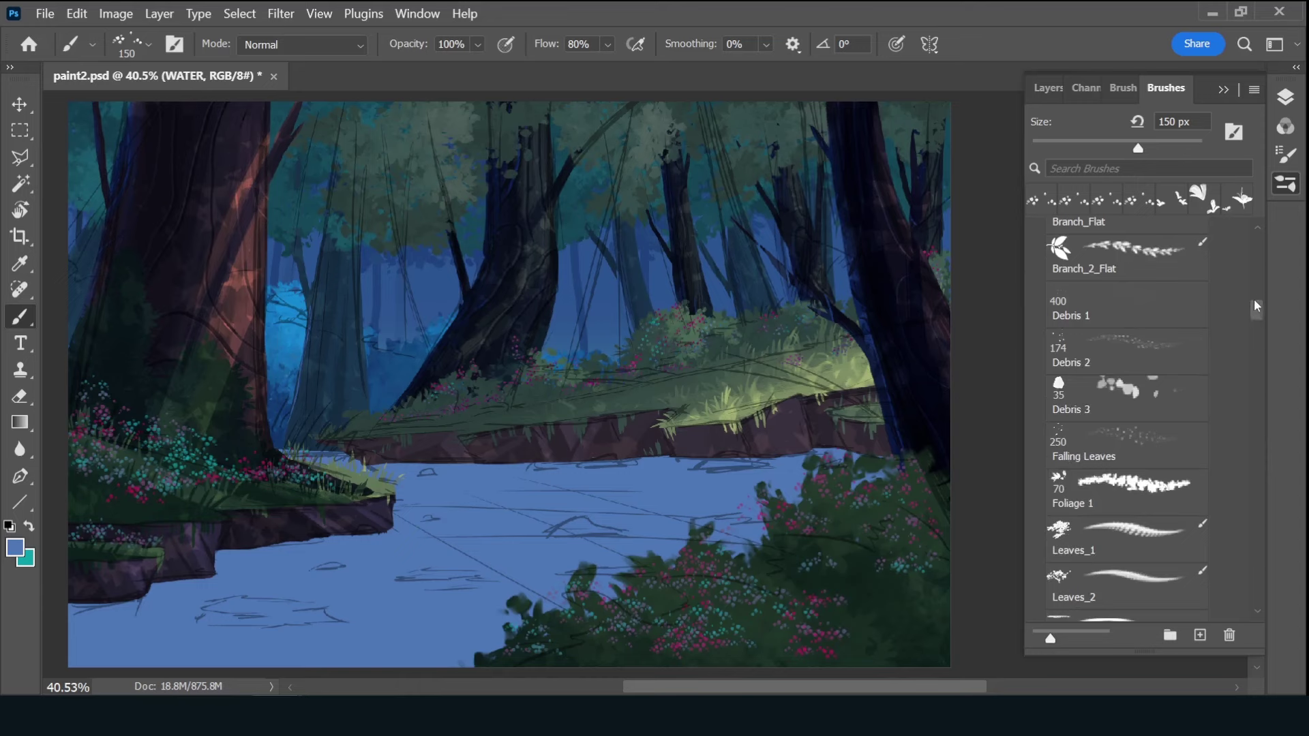
pyautogui.scroll(2, 1200, 317)
pyautogui.click(1150, 335)
pyautogui.click(15, 547)
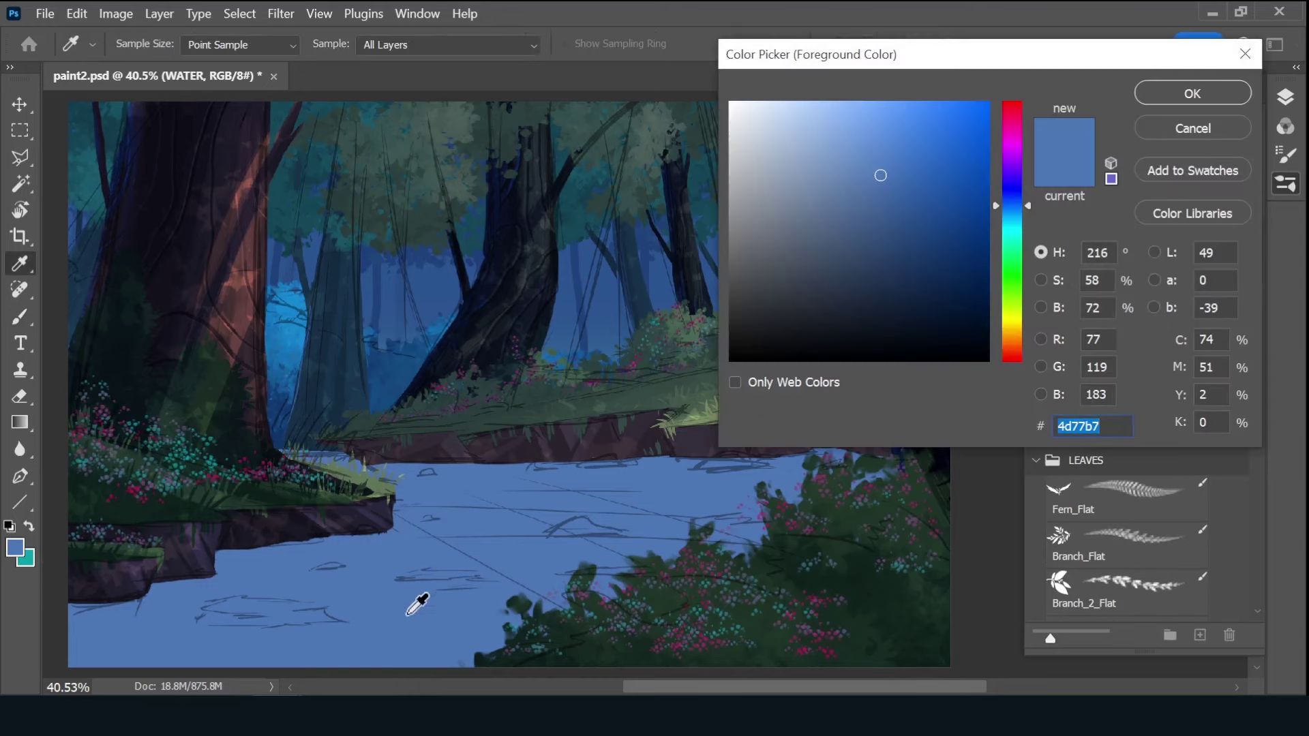
pyautogui.click(415, 600)
pyautogui.press('Return')
pyautogui.moveTo(178, 612)
pyautogui.mouseDown()
pyautogui.moveTo(82, 627)
pyautogui.moveTo(210, 604)
pyautogui.moveTo(584, 660)
pyautogui.moveTo(671, 643)
pyautogui.mouseUp()
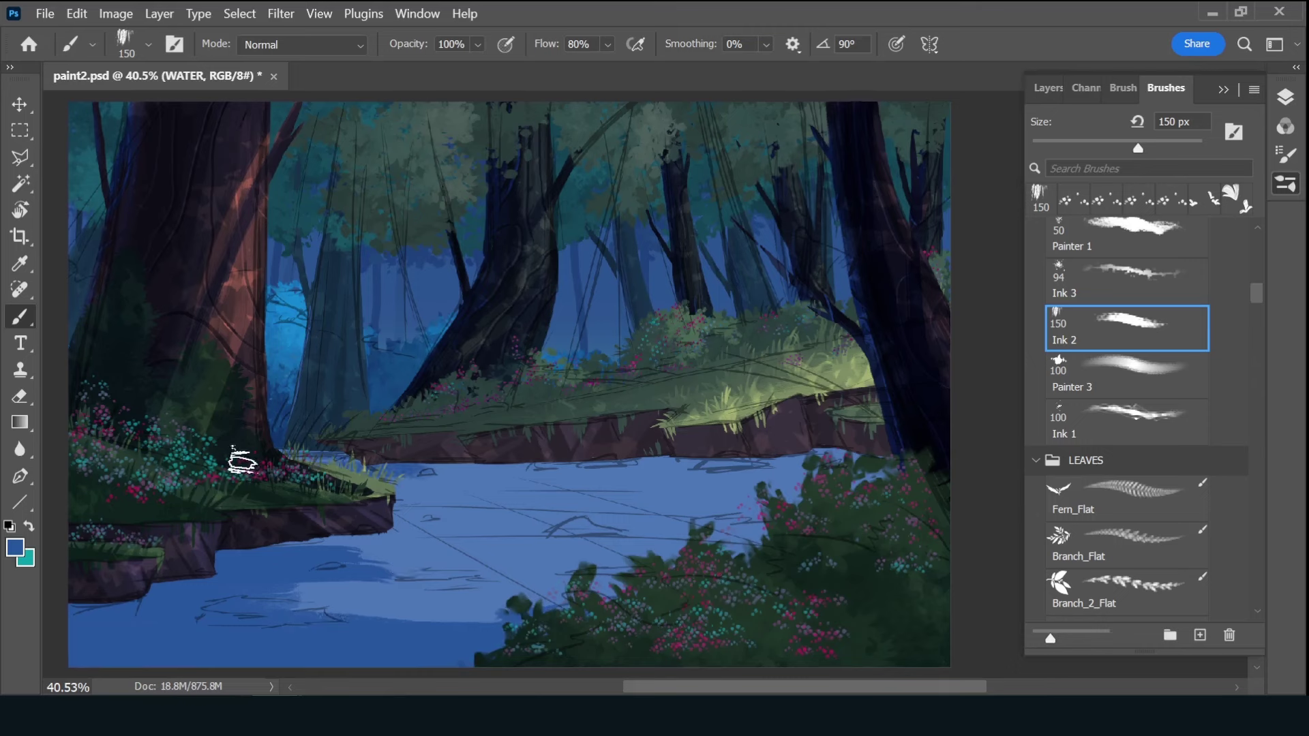
pyautogui.moveTo(351, 474); pyautogui.dragTo(533, 475)
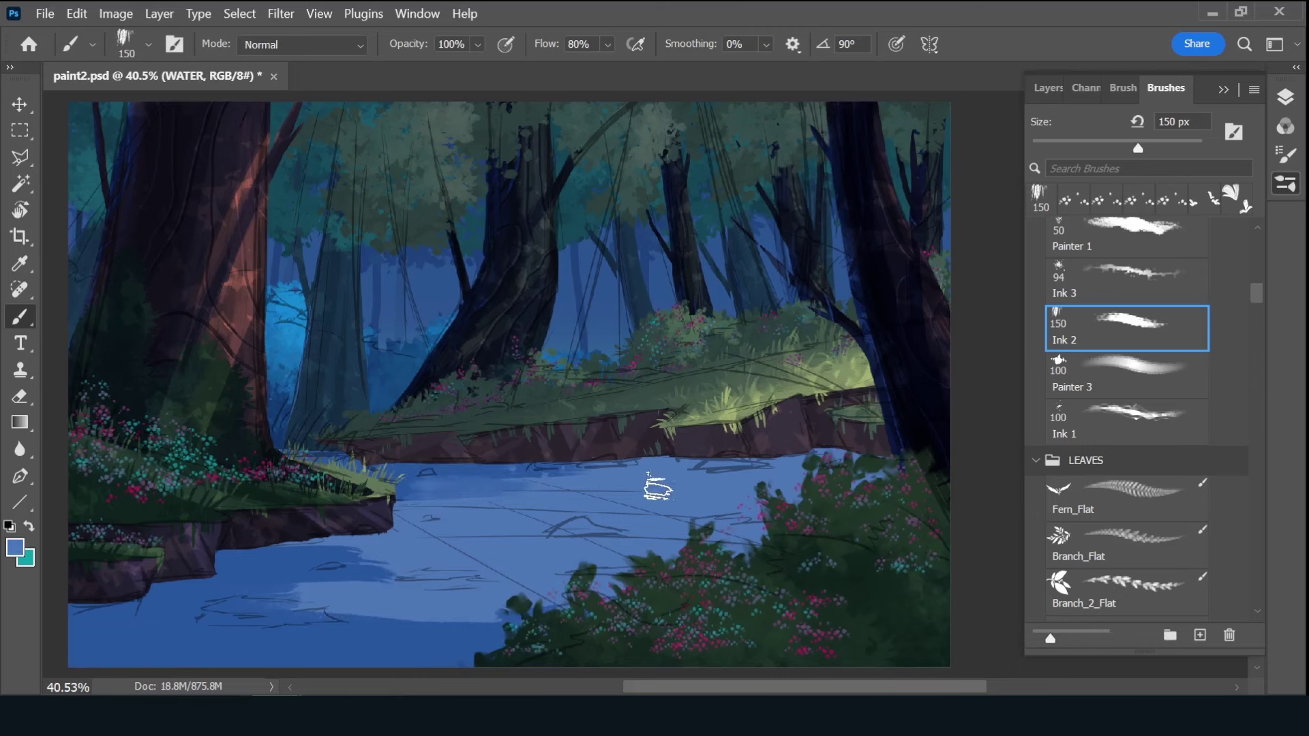
pyautogui.hotkey('ctrl', 'z')
pyautogui.hotkey('ctrl', 'z')
pyautogui.moveTo(333, 556); pyautogui.dragTo(511, 619)
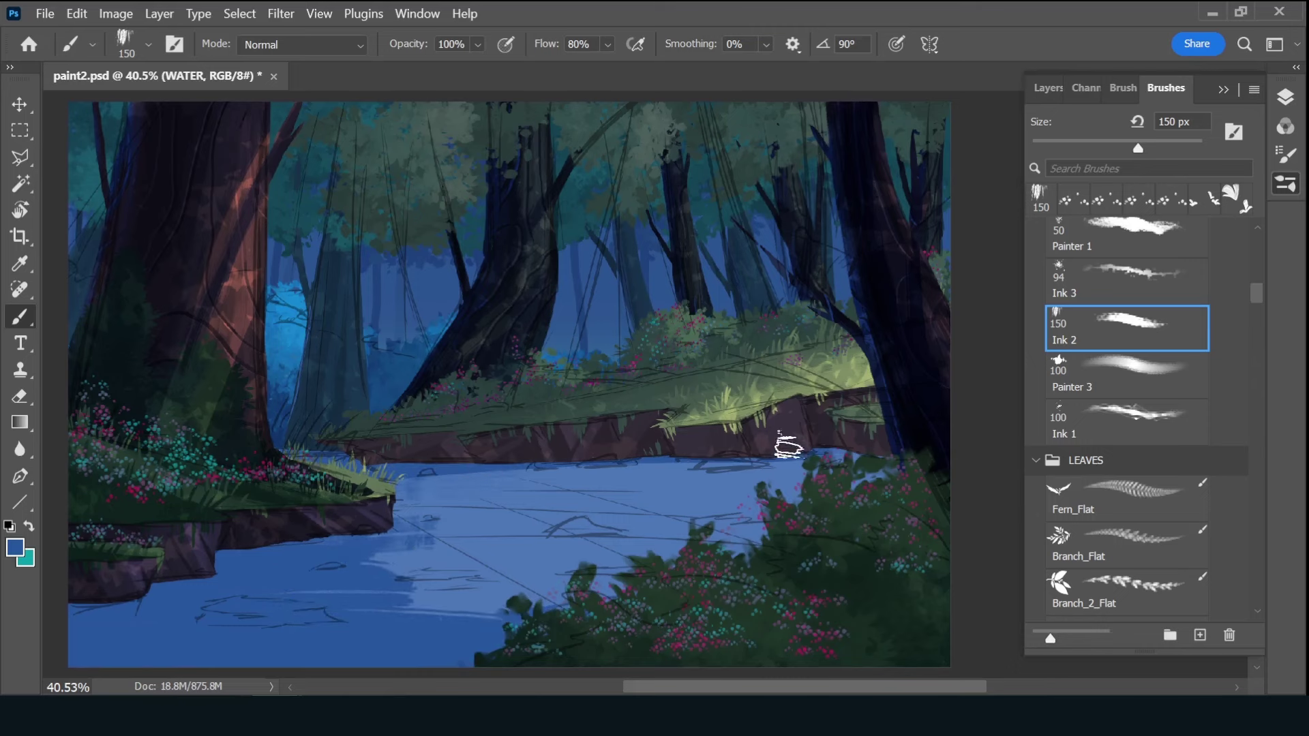
pyautogui.moveTo(372, 621); pyautogui.dragTo(705, 592)
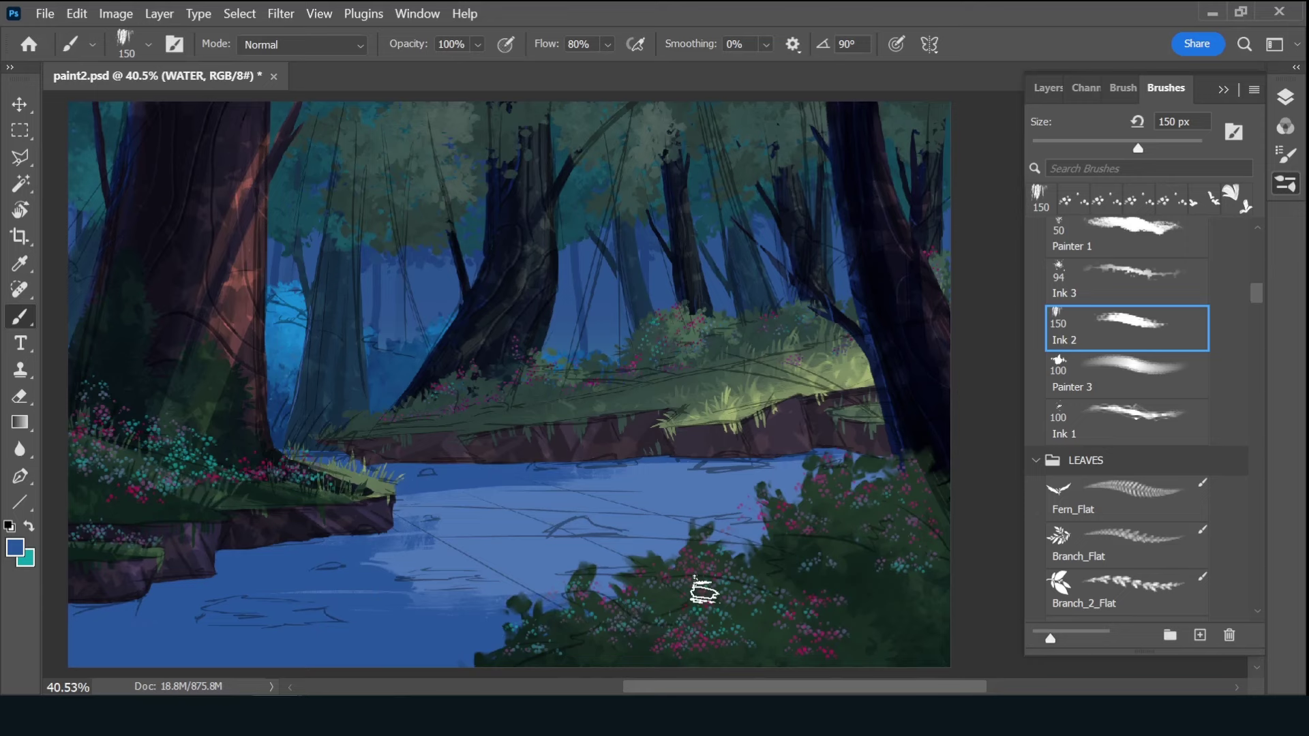
# - Pick a lighter lime green and paint a reflection band across the middle water
pyautogui.click(15, 547)
pyautogui.click(1022, 306)
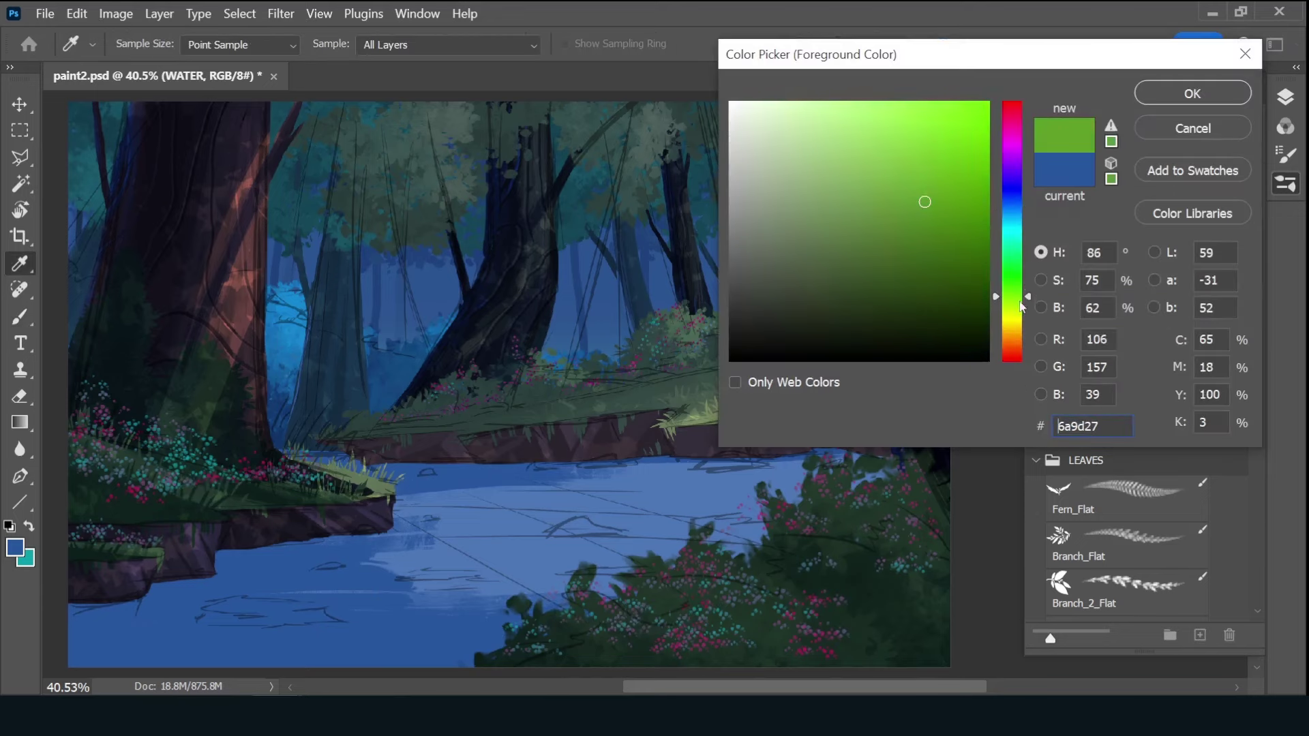
pyautogui.click(901, 152)
pyautogui.press('Return')
pyautogui.press('b')
pyautogui.moveTo(701, 502)
pyautogui.mouseDown()
pyautogui.moveTo(746, 497)
pyautogui.moveTo(667, 486)
pyautogui.moveTo(452, 529)
pyautogui.moveTo(716, 535)
pyautogui.moveTo(443, 562)
pyautogui.moveTo(791, 487)
pyautogui.mouseUp()
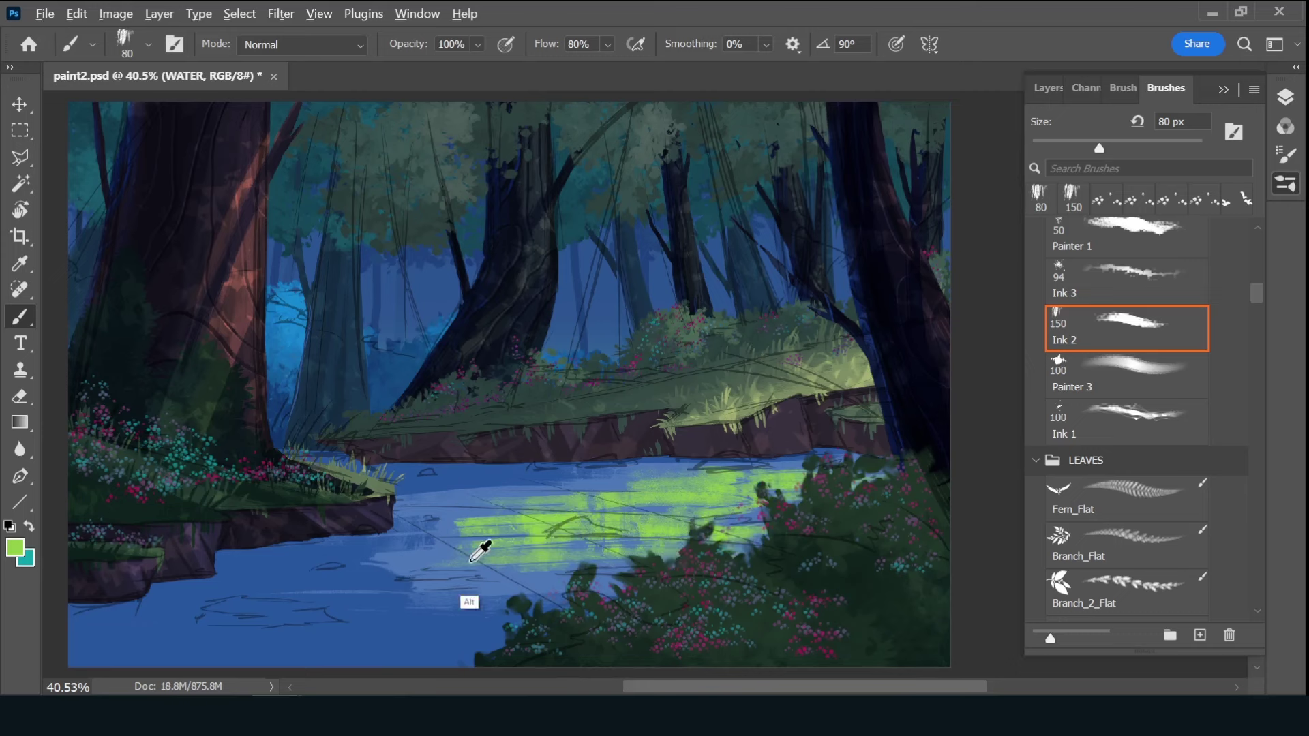
pyautogui.keyDown('alt'); pyautogui.click(472, 560); pyautogui.keyUp('alt')
pyautogui.click(1047, 94)
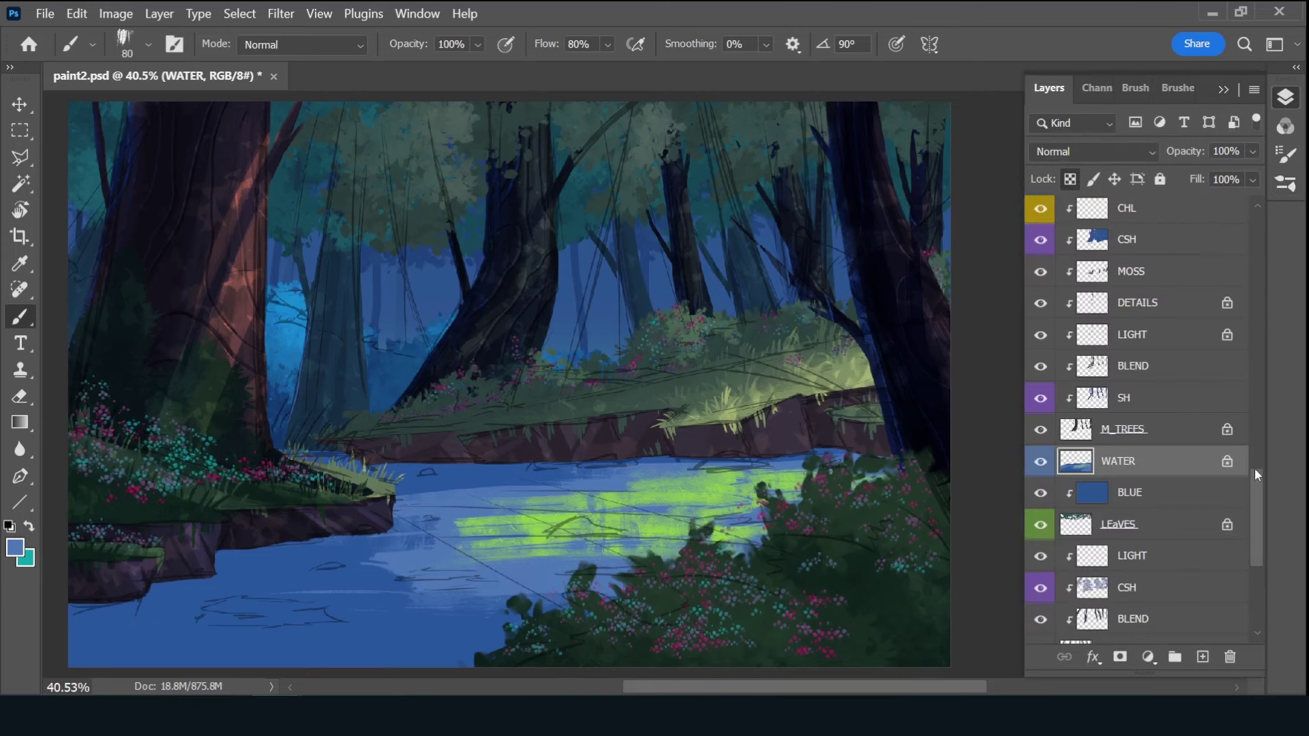
# - Hide the sketch lines and soften the lime band with sampled grey-teal strokes
pyautogui.scroll(10, 1258, 475)
pyautogui.click(1040, 205)
pyautogui.scroll(-15, 1159, 478)
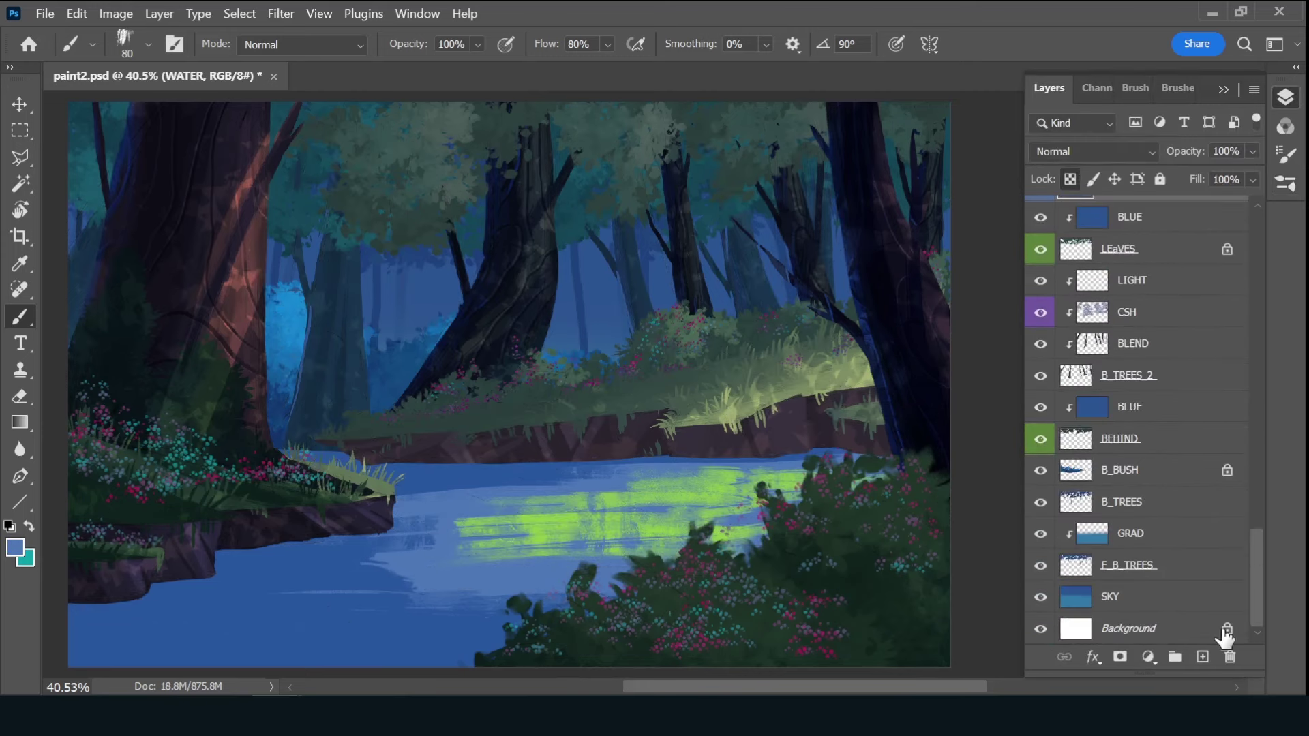
pyautogui.keyDown('alt'); pyautogui.click(607, 569); pyautogui.keyUp('alt')
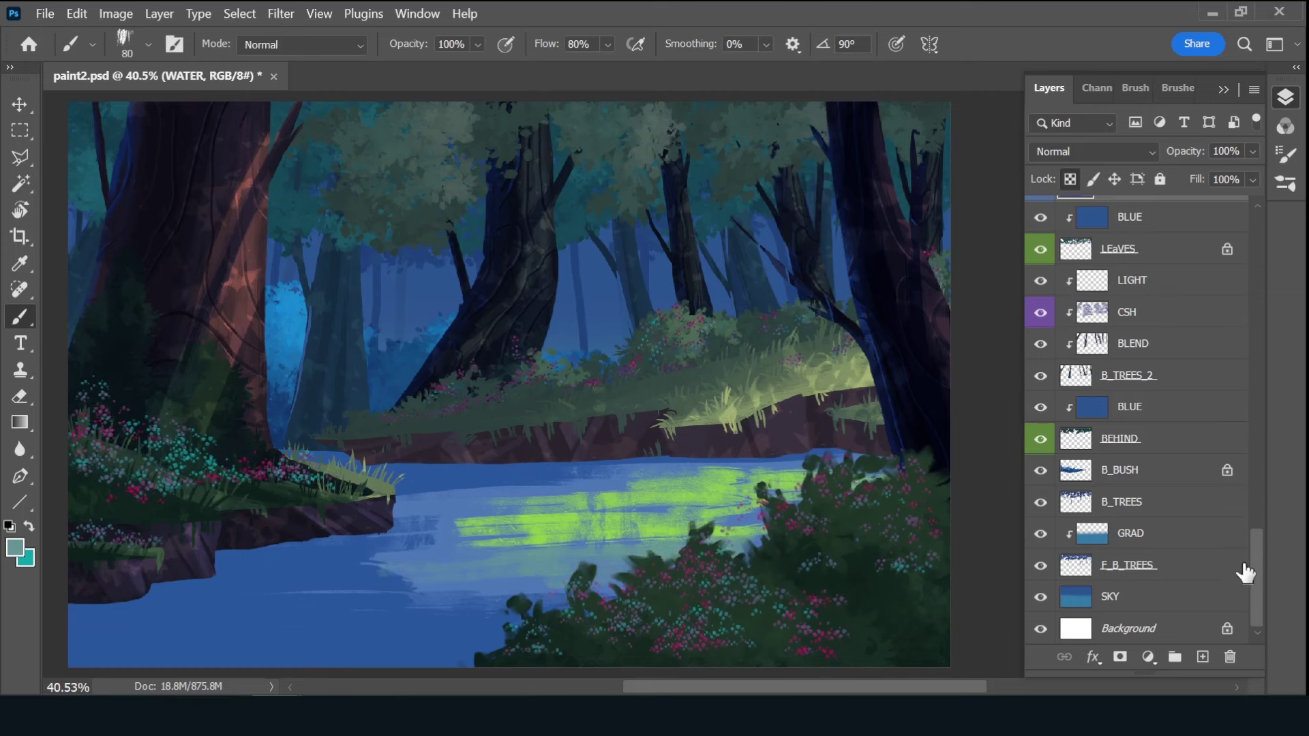
pyautogui.scroll(3, 1245, 572)
pyautogui.keyDown('alt'); pyautogui.click(488, 492); pyautogui.keyUp('alt')
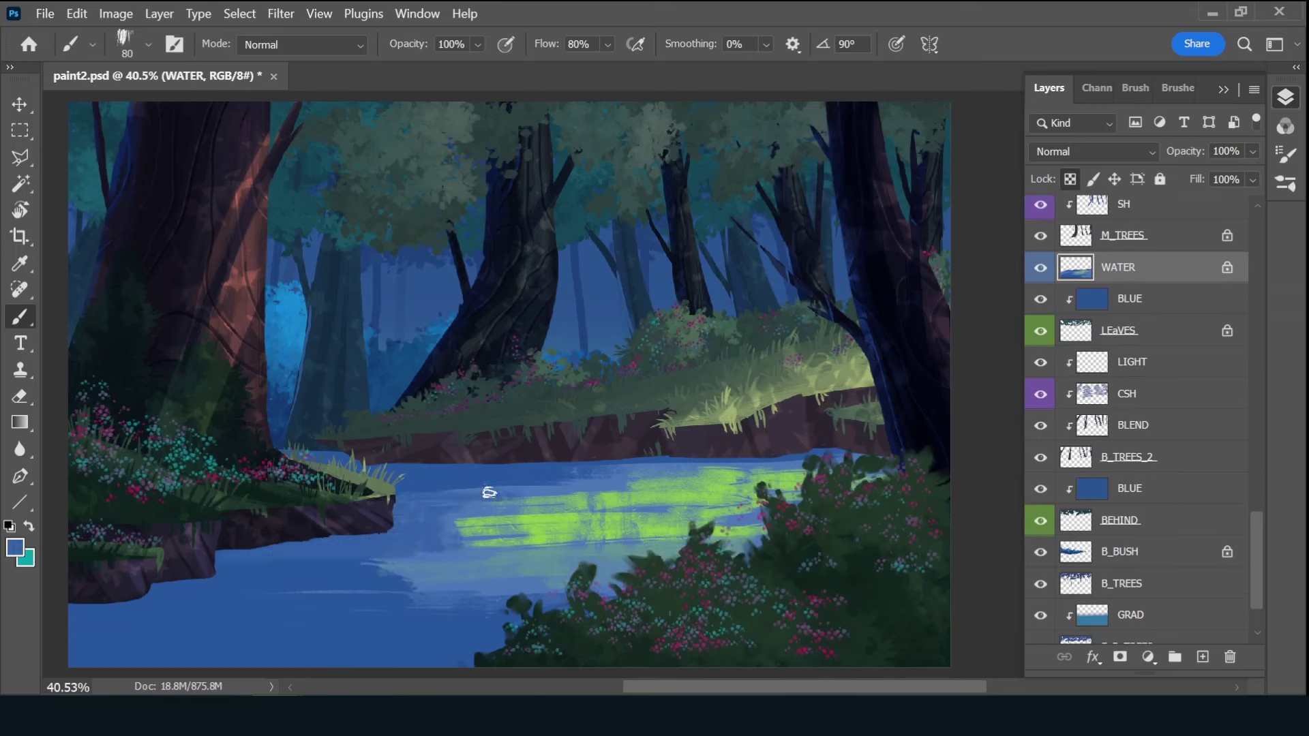
pyautogui.keyDown('alt'); pyautogui.click(541, 503); pyautogui.keyUp('alt')
pyautogui.moveTo(423, 501); pyautogui.dragTo(626, 493)
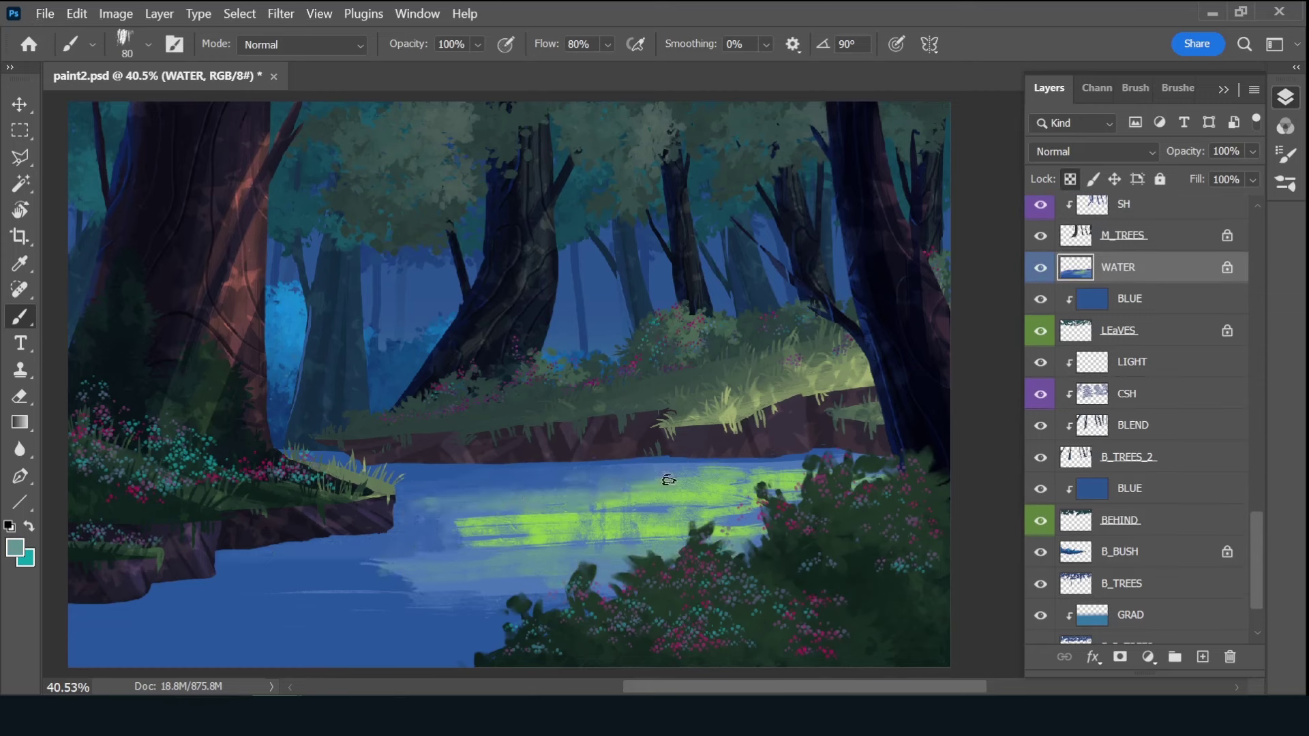
pyautogui.keyDown('alt'); pyautogui.click(579, 470); pyautogui.keyUp('alt')
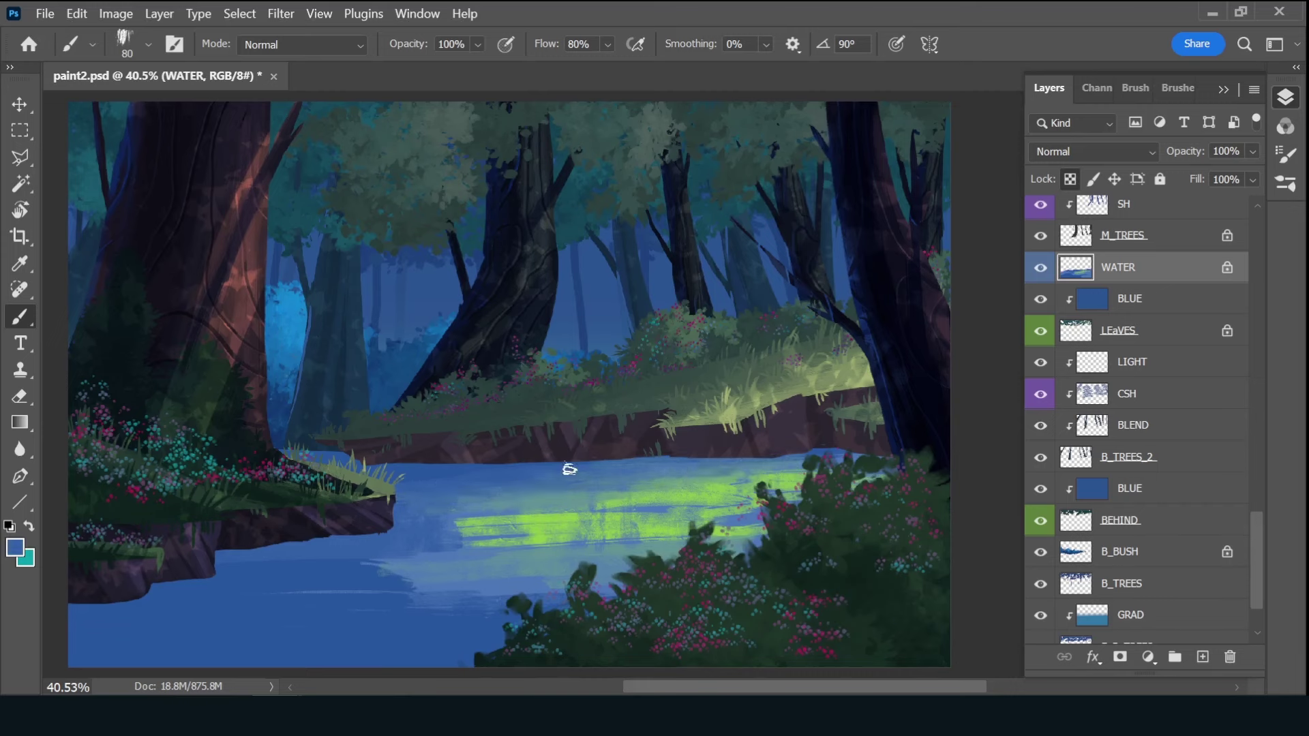
pyautogui.keyDown('alt'); pyautogui.click(488, 529); pyautogui.keyUp('alt')
pyautogui.moveTo(470, 532); pyautogui.dragTo(799, 525)
pyautogui.keyDown('alt'); pyautogui.click(566, 512); pyautogui.keyUp('alt')
# - Paint light blue strokes on the lower-left water and lighter teal across the middle
pyautogui.keyDown('alt'); pyautogui.click(412, 555); pyautogui.keyUp('alt')
pyautogui.moveTo(411, 555)
pyautogui.mouseDown()
pyautogui.moveTo(444, 564)
pyautogui.moveTo(348, 587)
pyautogui.moveTo(359, 601)
pyautogui.mouseUp()
pyautogui.moveTo(231, 599); pyautogui.dragTo(396, 604)
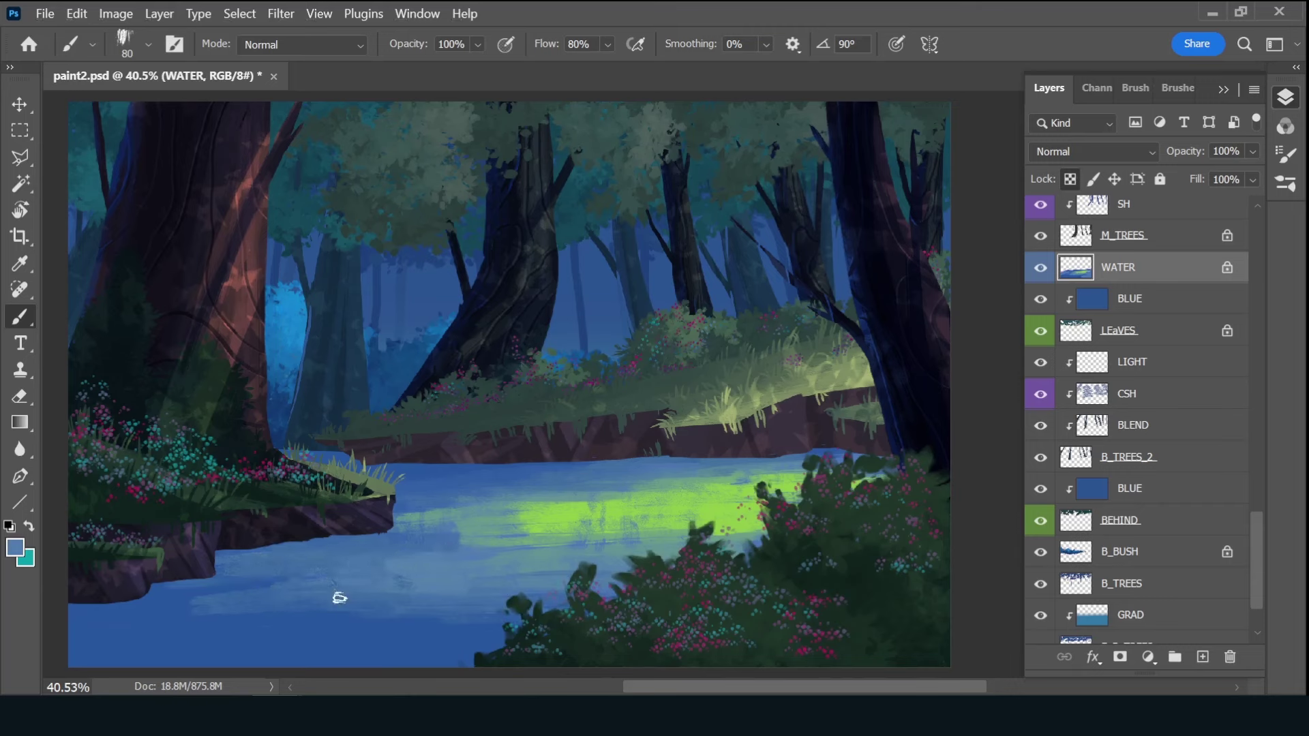
pyautogui.moveTo(458, 609); pyautogui.dragTo(549, 615)
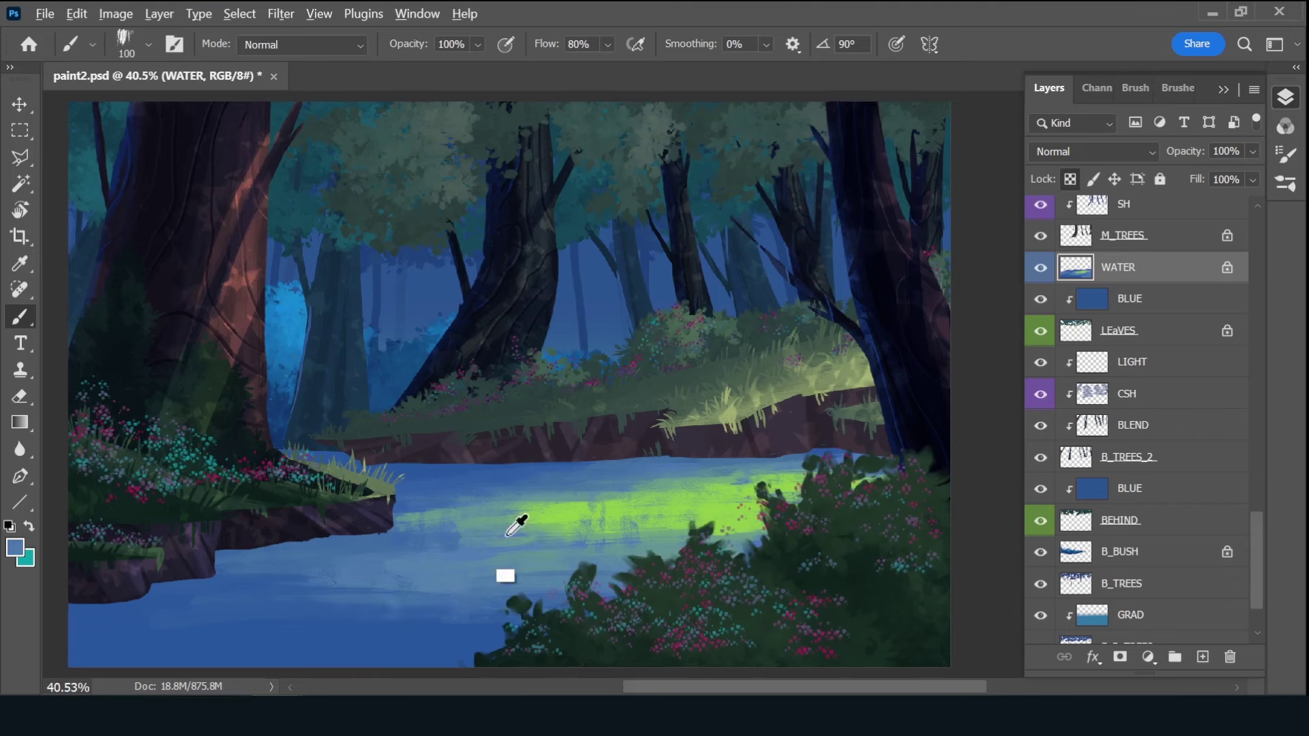
pyautogui.moveTo(415, 539)
pyautogui.mouseDown()
pyautogui.moveTo(755, 541)
pyautogui.moveTo(503, 516)
pyautogui.moveTo(601, 493)
pyautogui.mouseUp()
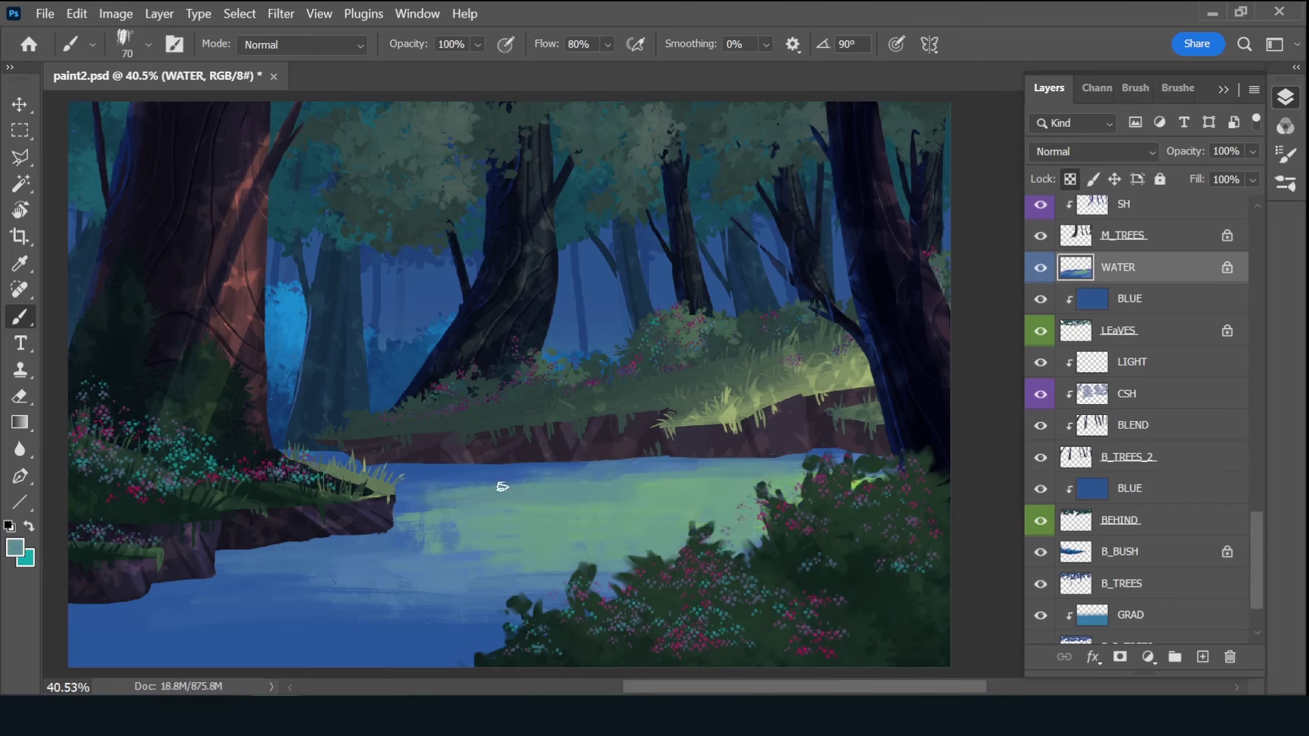
# - Darken the water's top edge and middle with sampled deeper blue strokes
pyautogui.keyDown('alt'); pyautogui.click(660, 467); pyautogui.keyUp('alt')
pyautogui.moveTo(558, 470); pyautogui.dragTo(809, 462)
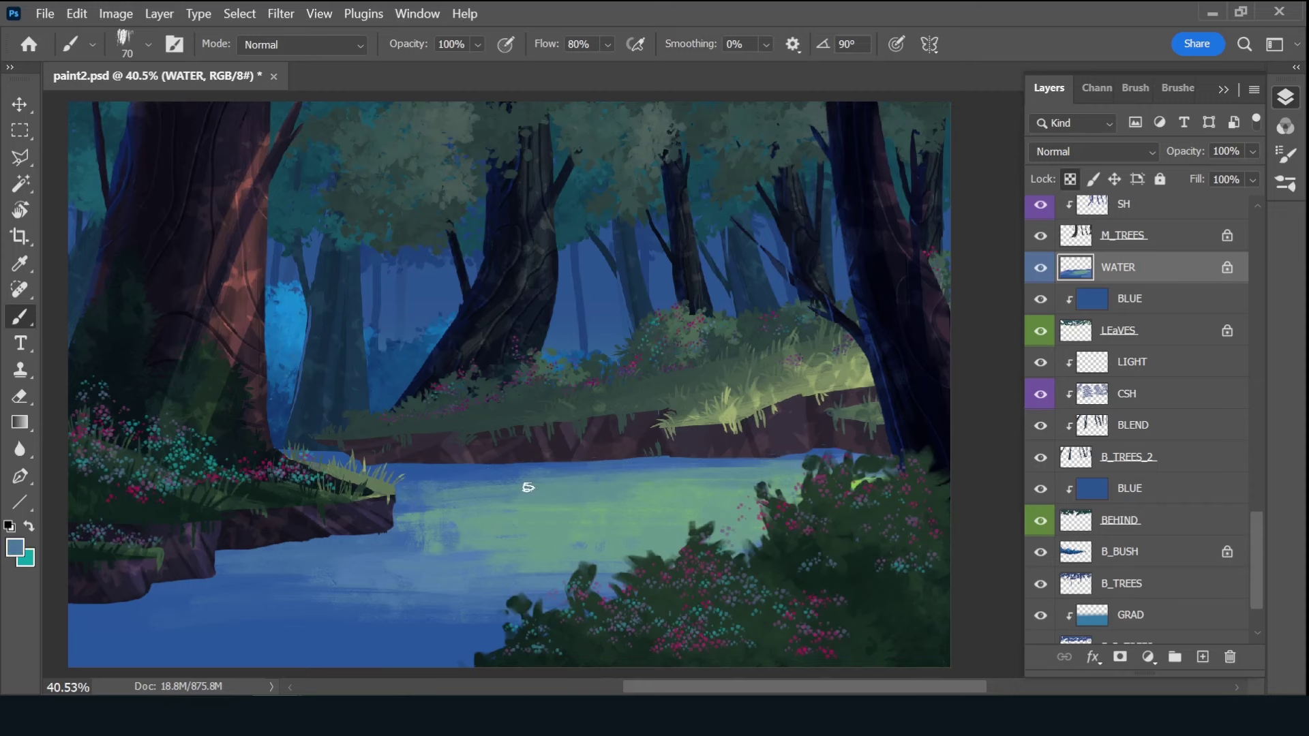
pyautogui.keyDown('alt'); pyautogui.click(388, 532); pyautogui.keyUp('alt')
pyautogui.moveTo(456, 543); pyautogui.dragTo(559, 556)
pyautogui.keyDown('alt'); pyautogui.click(541, 518); pyautogui.keyUp('alt')
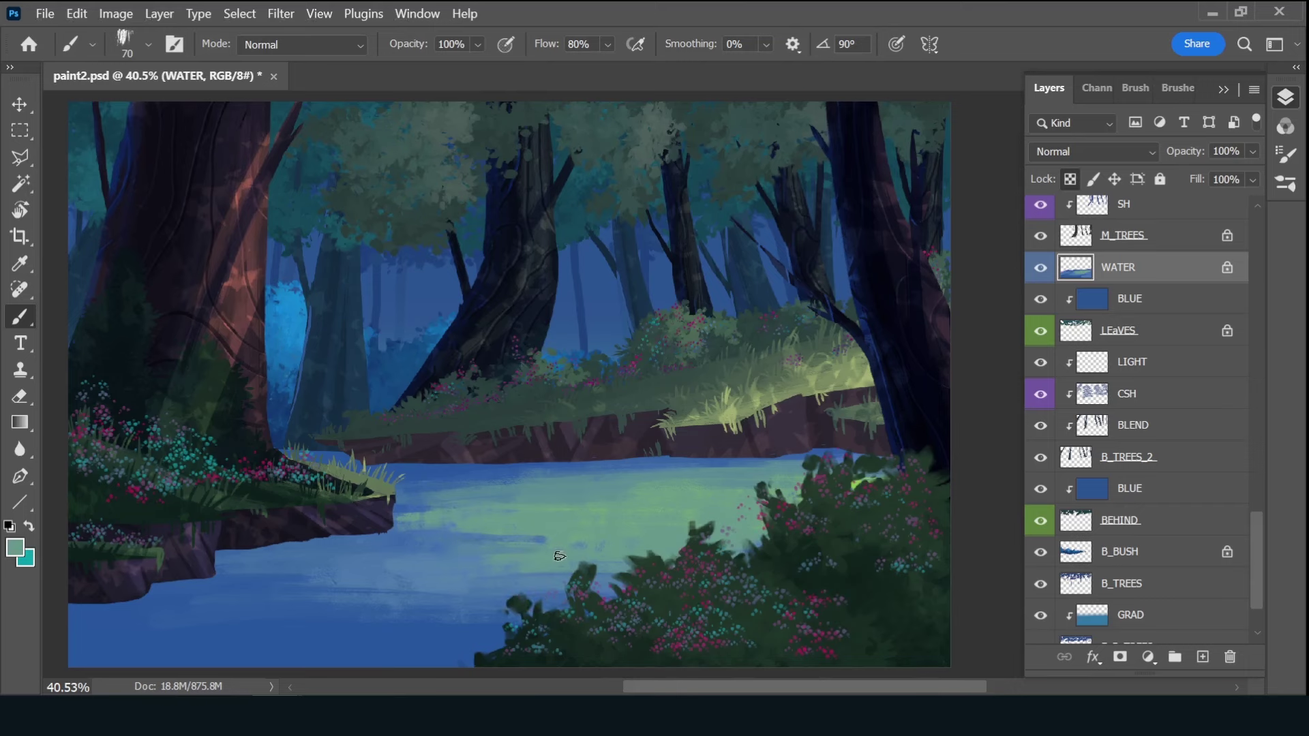
# - Choose a more saturated blue and darken the lower water with broad strokes
pyautogui.press('i')
pyautogui.click(165, 646)
pyautogui.click(15, 546)
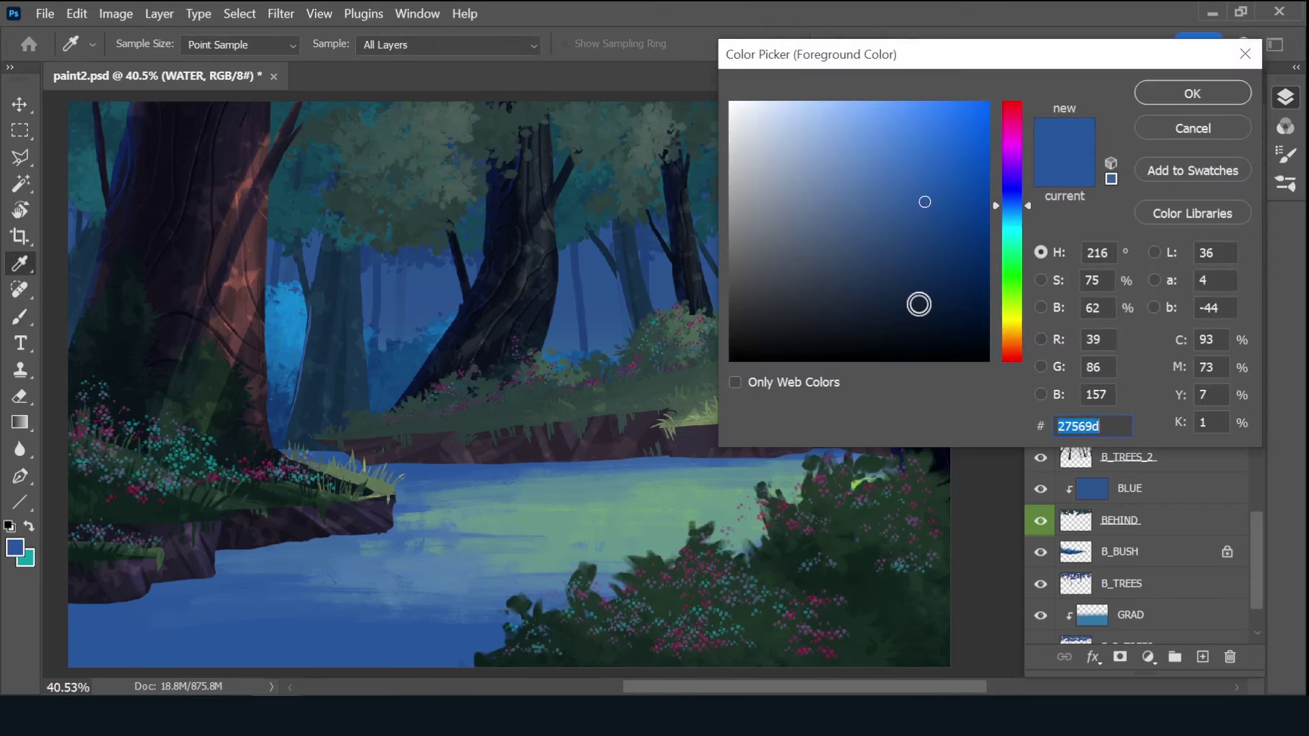
pyautogui.click(937, 223)
pyautogui.press('Return')
pyautogui.press('b')
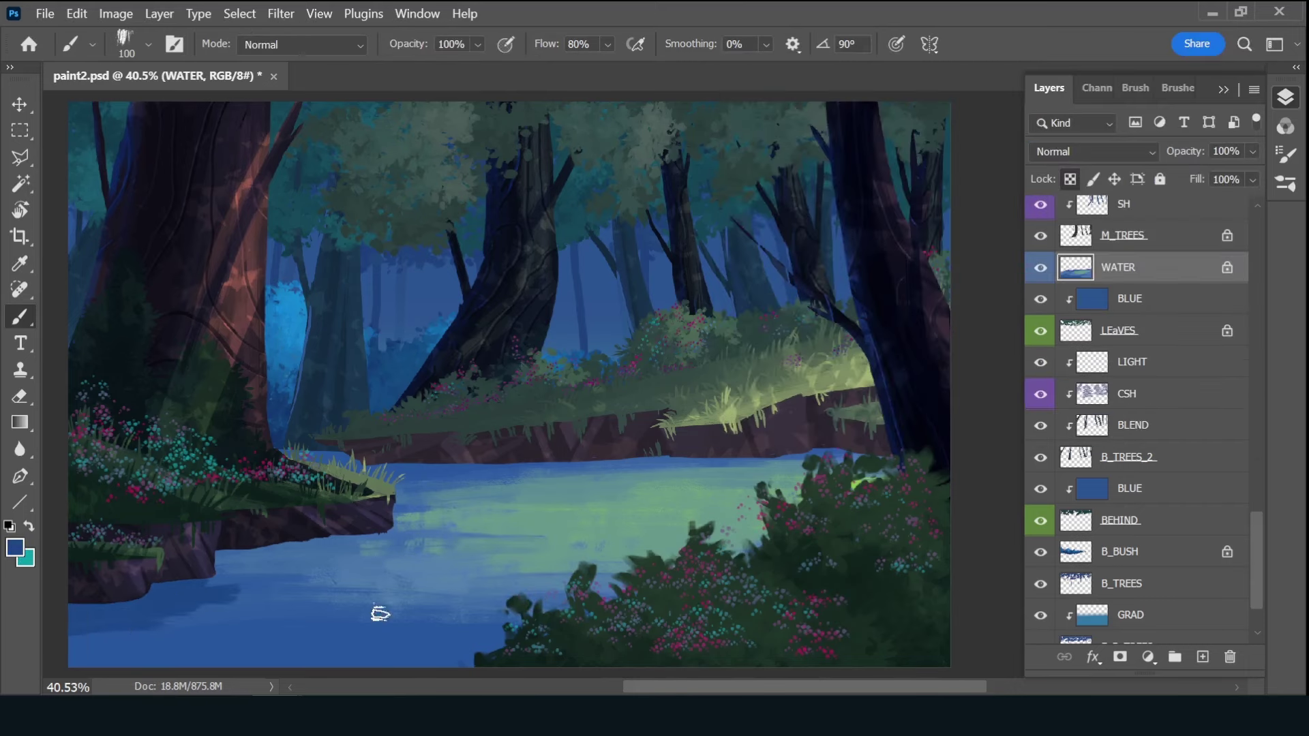
pyautogui.moveTo(81, 629); pyautogui.dragTo(511, 648)
# - With a smaller brush, darken the water below the left cliff and along the bottom edge
pyautogui.press('[')
pyautogui.press('[')
pyautogui.press('[')
pyautogui.moveTo(229, 547)
pyautogui.mouseDown()
pyautogui.moveTo(345, 533)
pyautogui.moveTo(199, 575)
pyautogui.mouseUp()
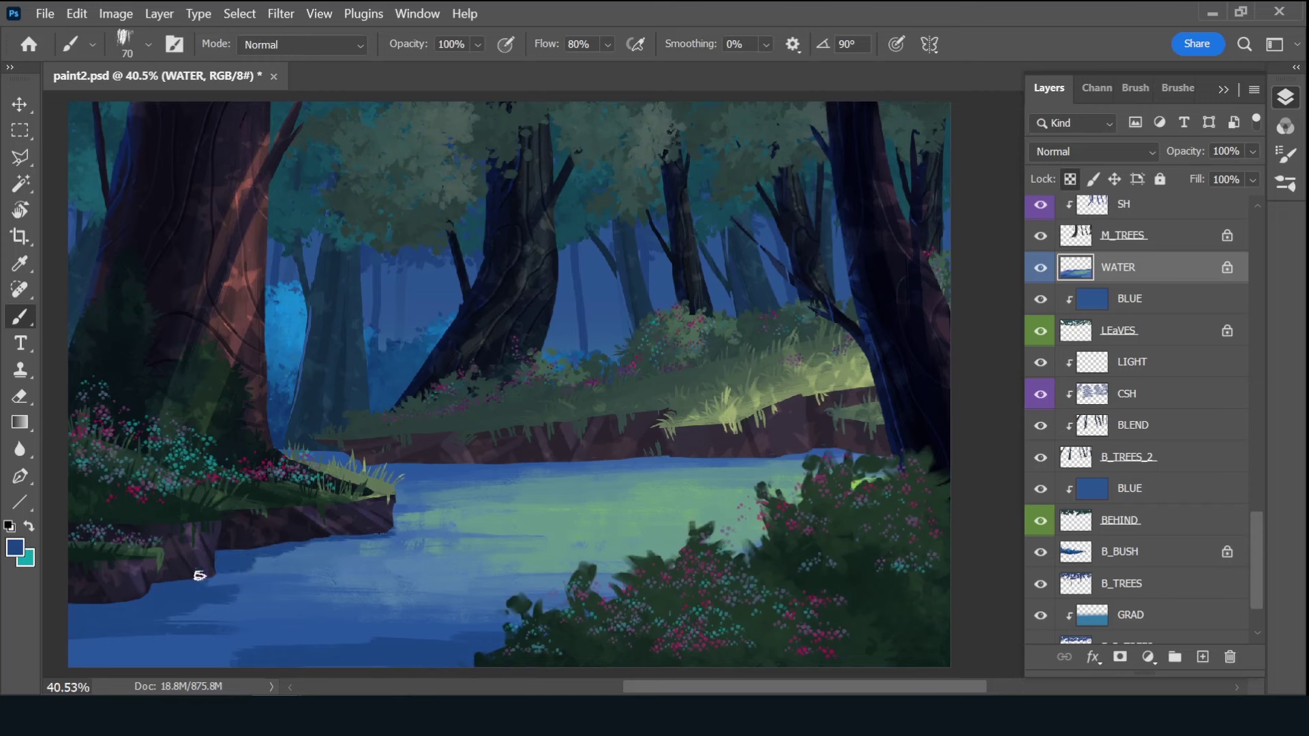
pyautogui.moveTo(229, 640); pyautogui.dragTo(333, 622)
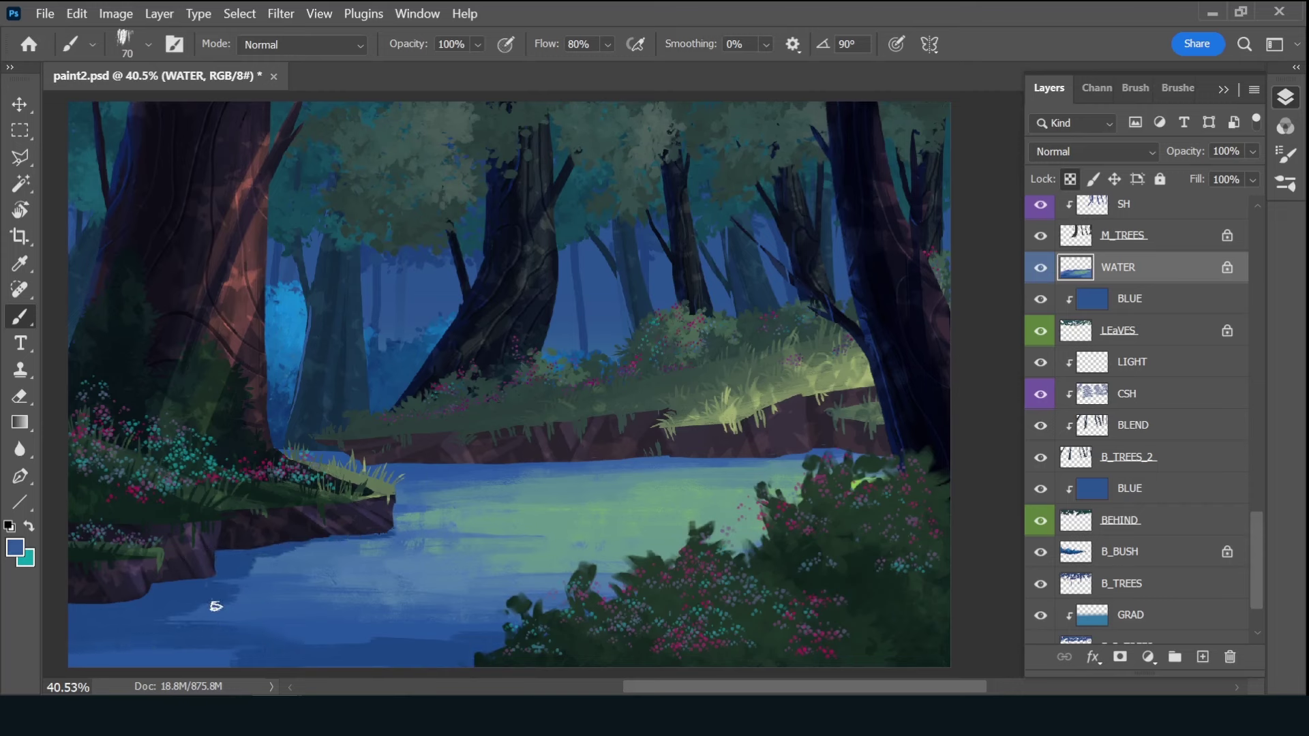
pyautogui.keyDown('alt'); pyautogui.click(250, 579); pyautogui.keyUp('alt')
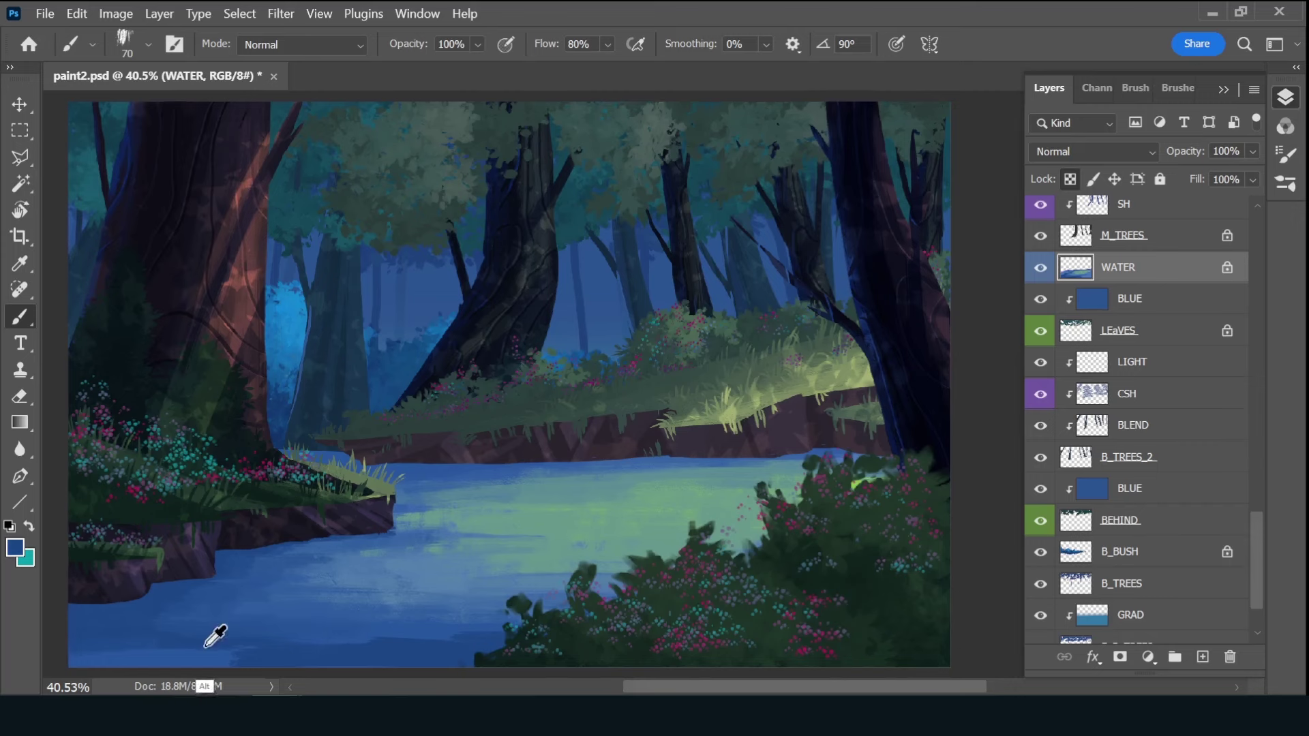
pyautogui.moveTo(227, 657); pyautogui.dragTo(46, 668)
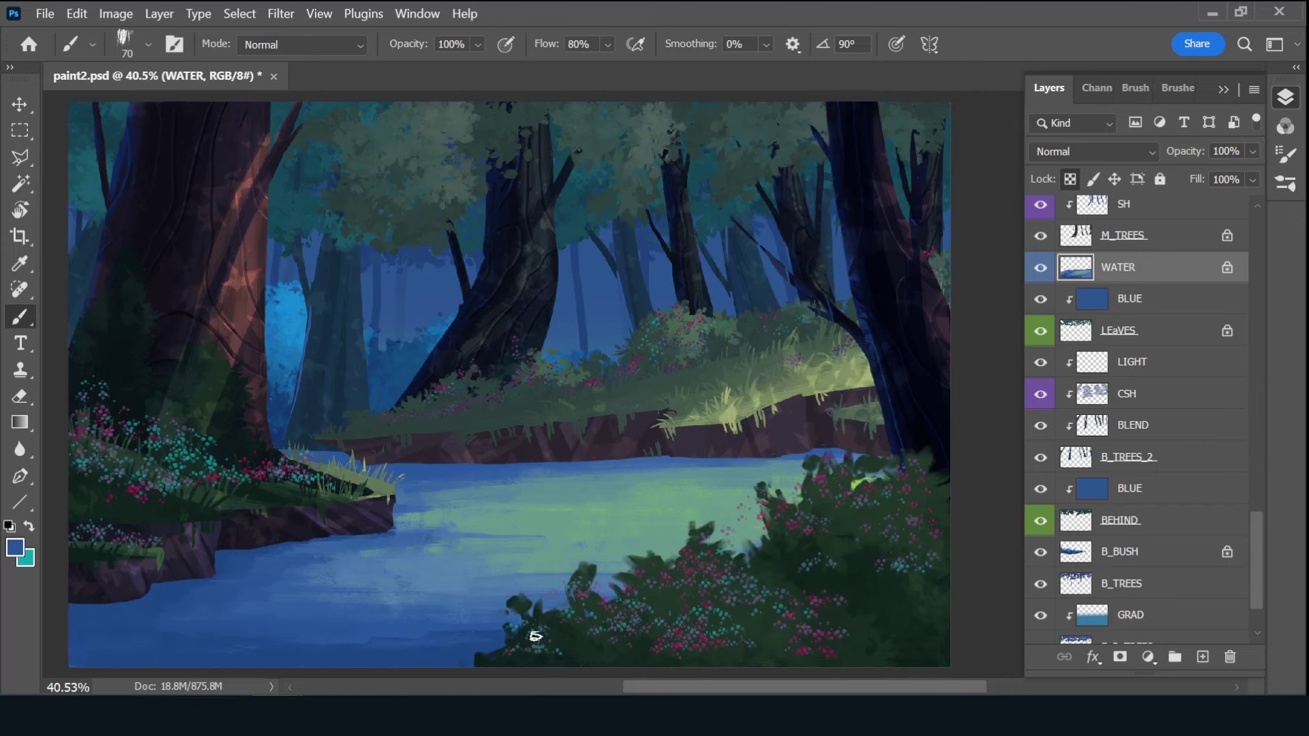
# - Add a new layer named SHINE above the water and set it to Overlay blending
pyautogui.click(1203, 658)
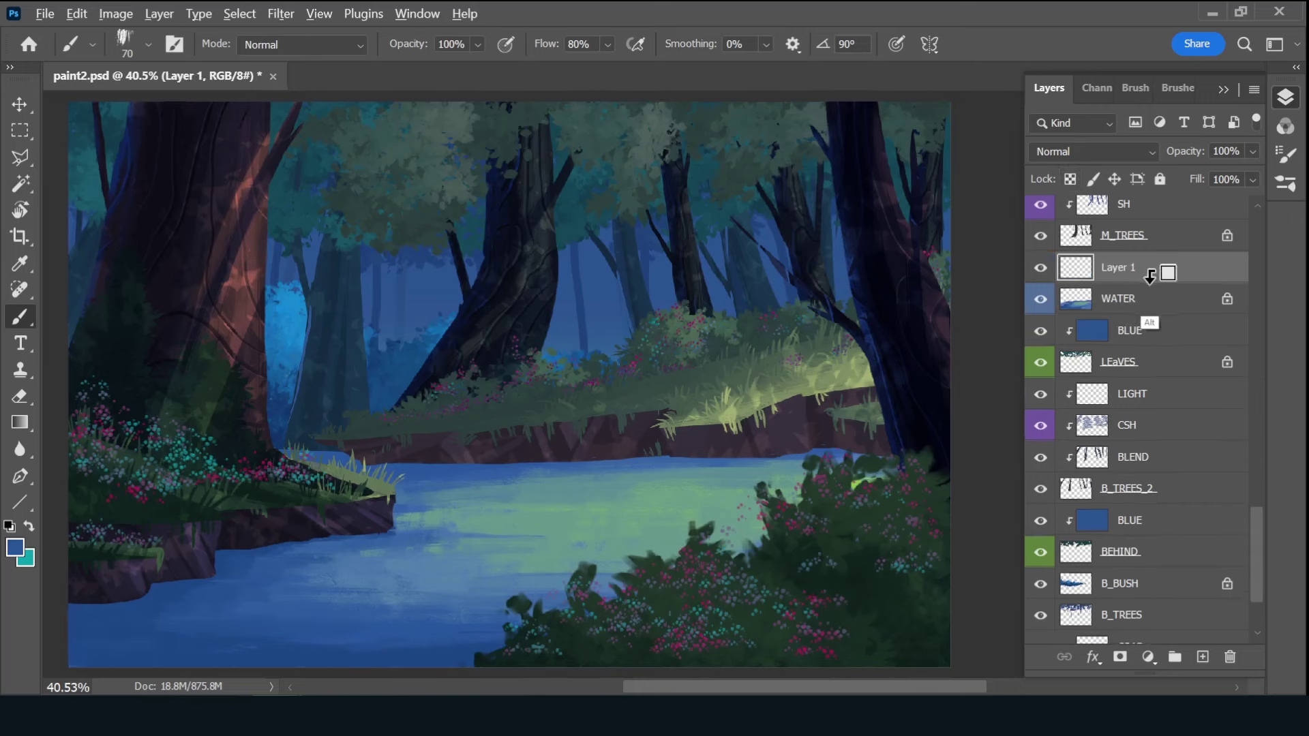
pyautogui.doubleClick(1152, 267)
pyautogui.write('SHINE')
pyautogui.press('Return')
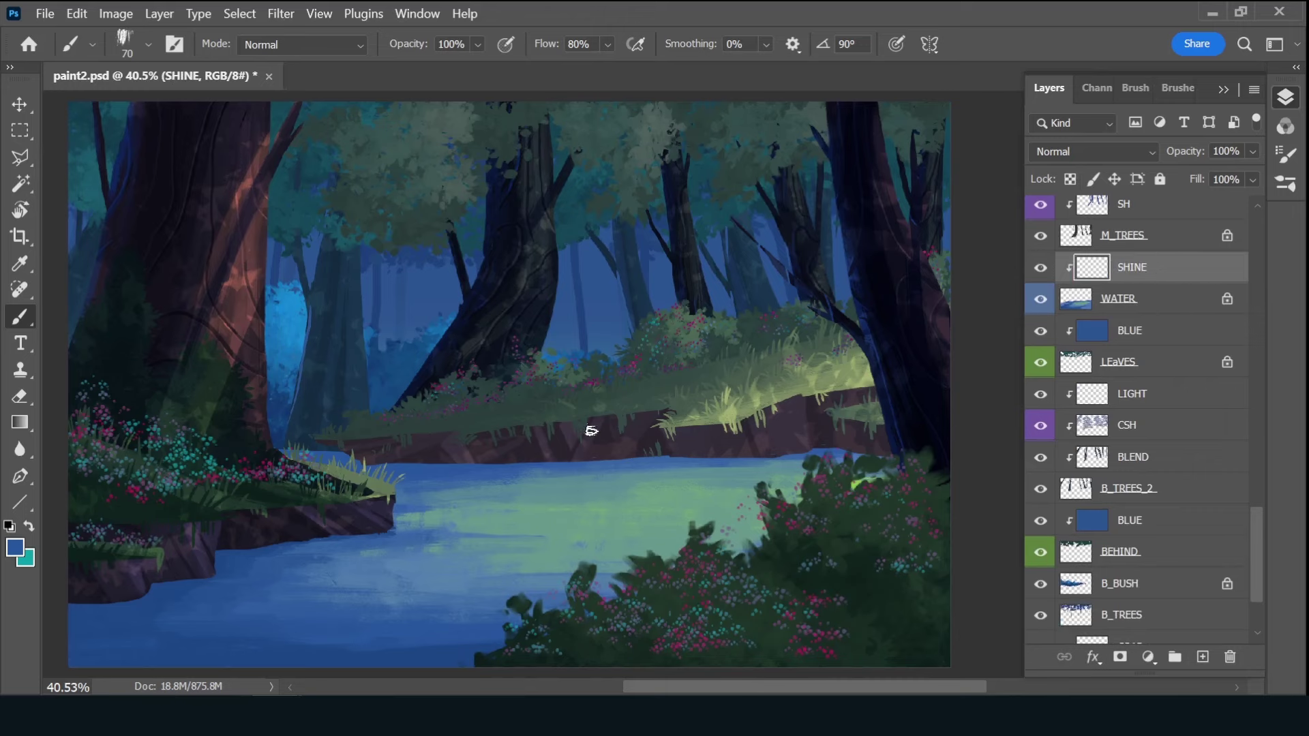
pyautogui.press(']')
pyautogui.press(']')
pyautogui.press(']')
pyautogui.click(1091, 152)
pyautogui.click(1063, 355)
# - Paint vertical reflection streaks down the river, shrinking the brush partway through
pyautogui.moveTo(738, 460); pyautogui.dragTo(738, 546)
pyautogui.moveTo(529, 465); pyautogui.dragTo(529, 613)
pyautogui.scroll(-1, 511, 635)
pyautogui.moveTo(315, 510); pyautogui.dragTo(316, 637)
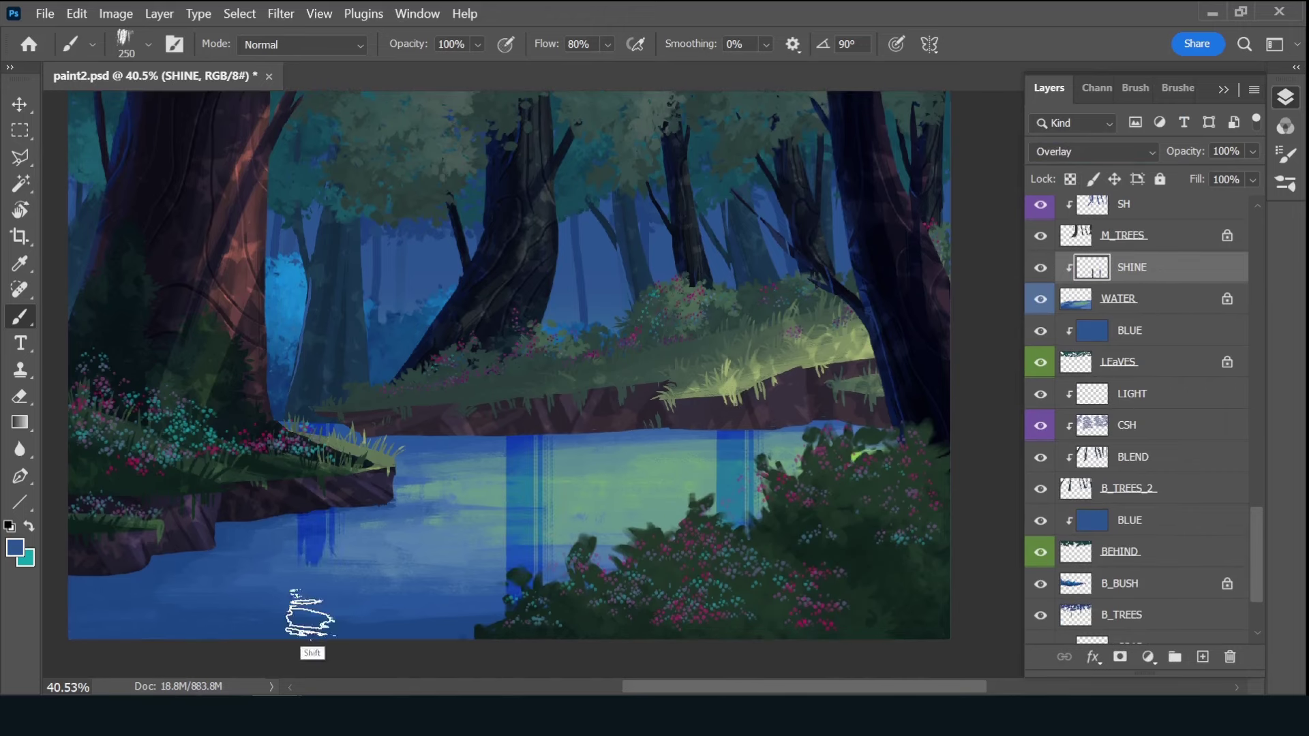
pyautogui.moveTo(133, 567); pyautogui.dragTo(133, 638)
pyautogui.press('[')
pyautogui.press('[')
pyautogui.press('[')
pyautogui.press('[')
pyautogui.press('[')
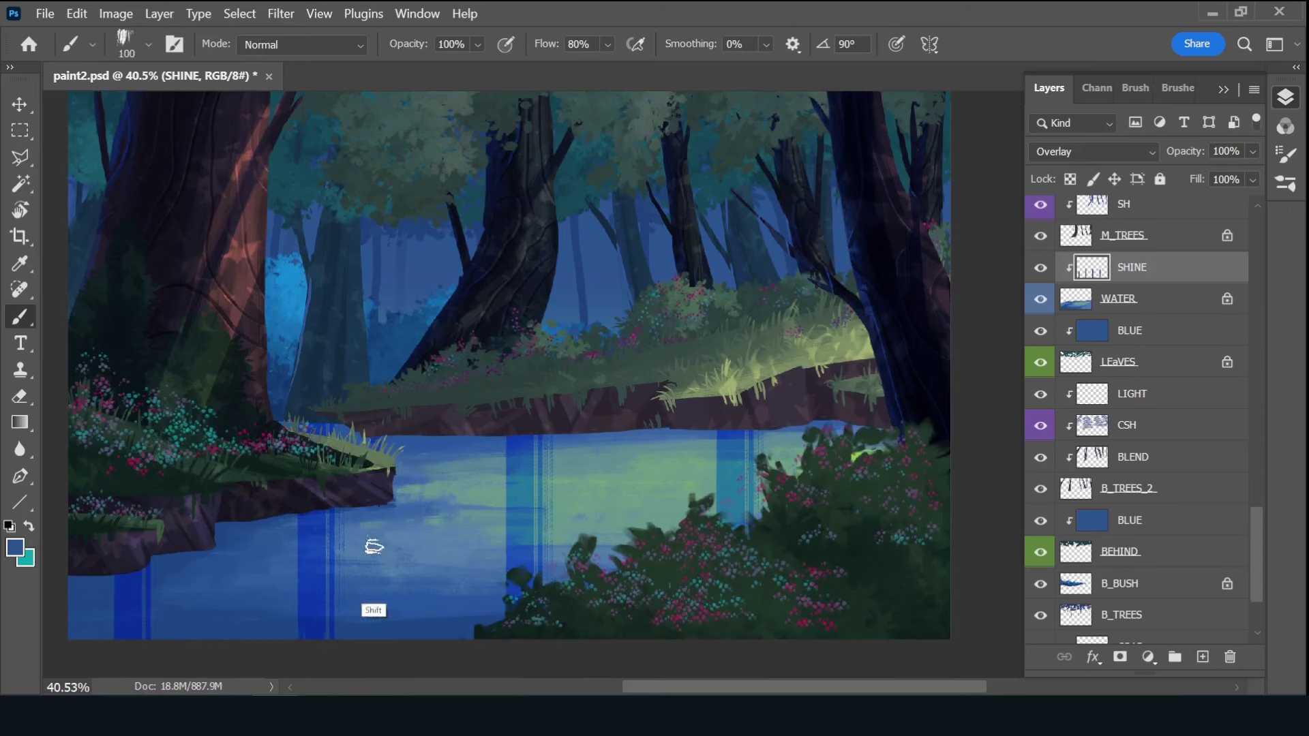
pyautogui.moveTo(374, 508); pyautogui.dragTo(374, 637)
pyautogui.moveTo(254, 523); pyautogui.dragTo(254, 620)
pyautogui.moveTo(477, 437); pyautogui.dragTo(477, 569)
pyautogui.moveTo(607, 434); pyautogui.dragTo(606, 571)
pyautogui.moveTo(677, 430); pyautogui.dragTo(677, 533)
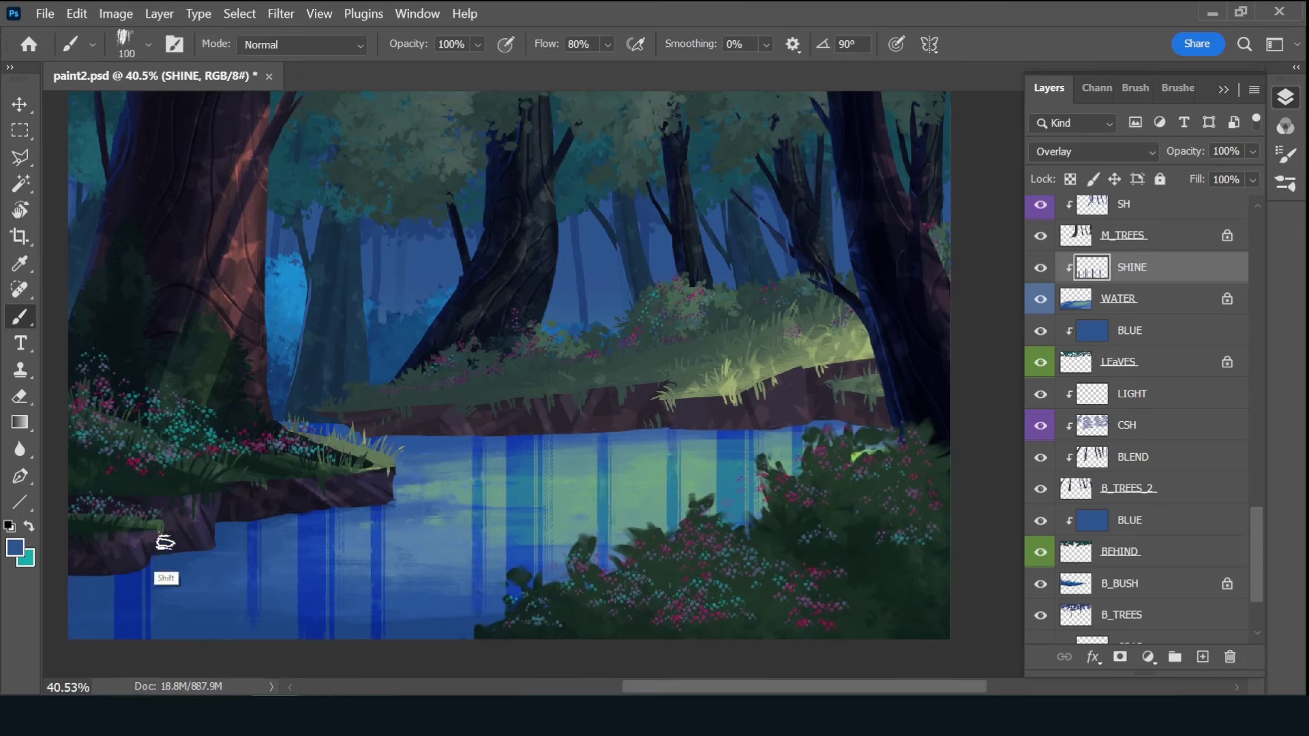
pyautogui.moveTo(164, 556); pyautogui.dragTo(164, 640)
pyautogui.moveTo(79, 578); pyautogui.dragTo(79, 640)
# - Soften the streaks with a large, soft pressure-sensitive eraser
pyautogui.press('x')
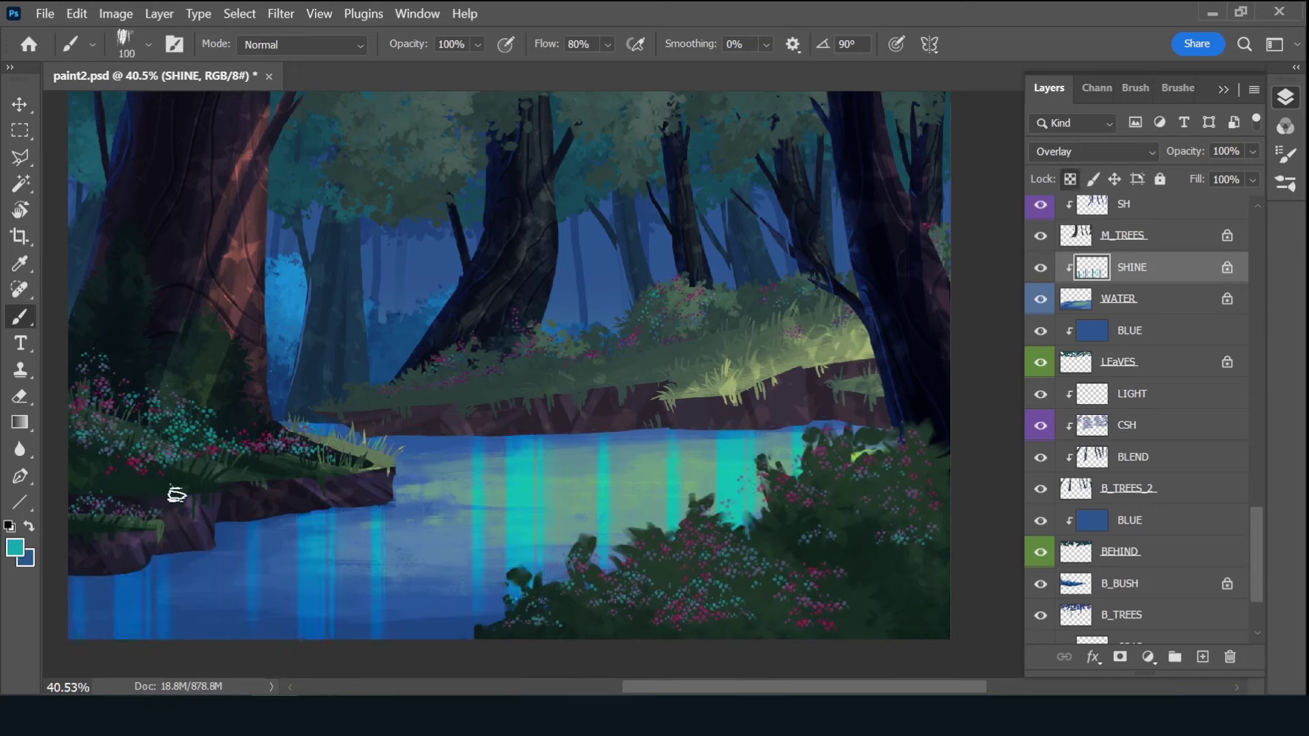
pyautogui.press('e')
pyautogui.click(1179, 87)
pyautogui.scroll(5, 1255, 253)
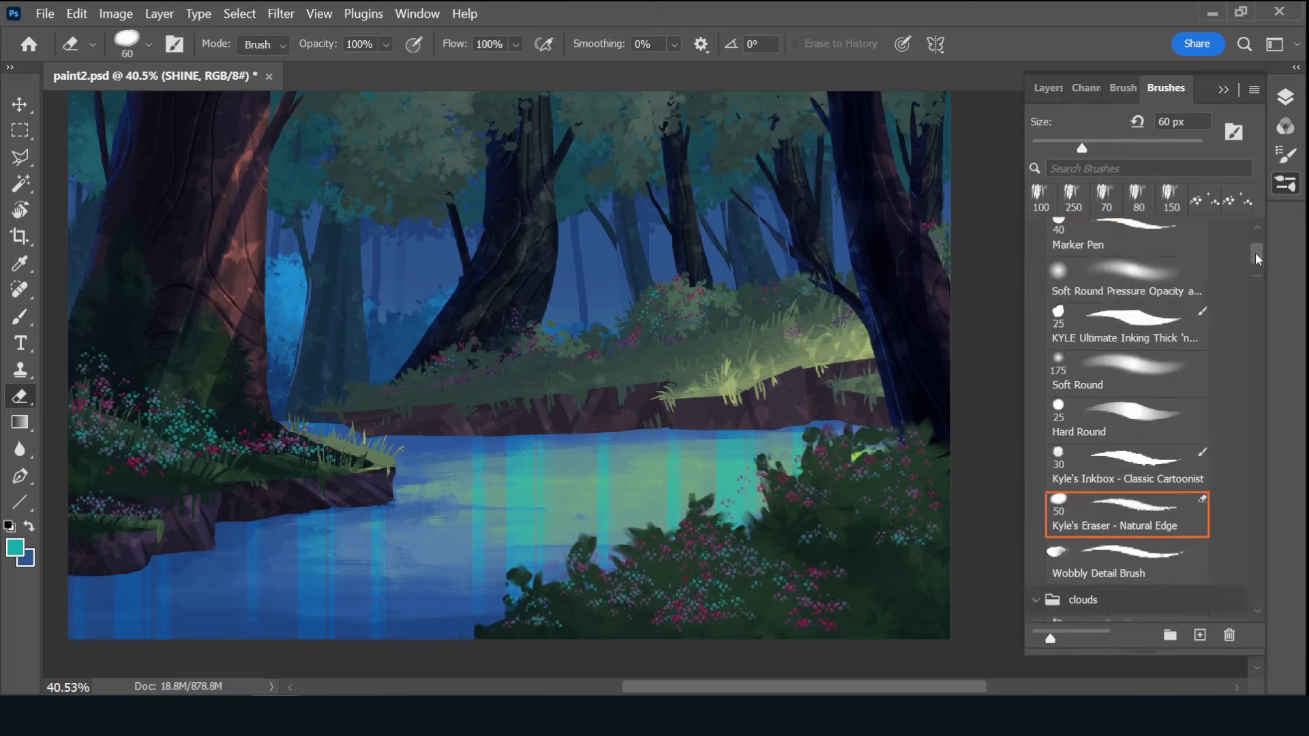
pyautogui.click(1126, 321)
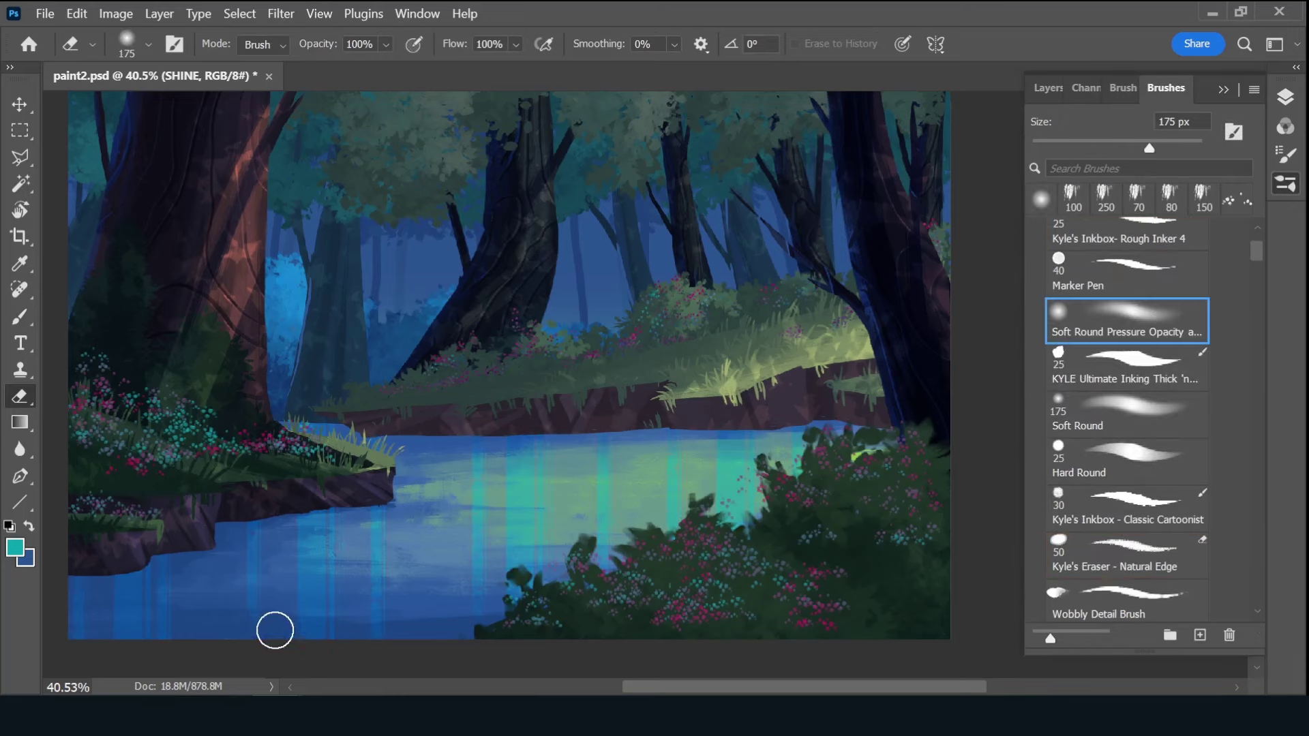
pyautogui.press(']')
pyautogui.press(']')
pyautogui.press(']')
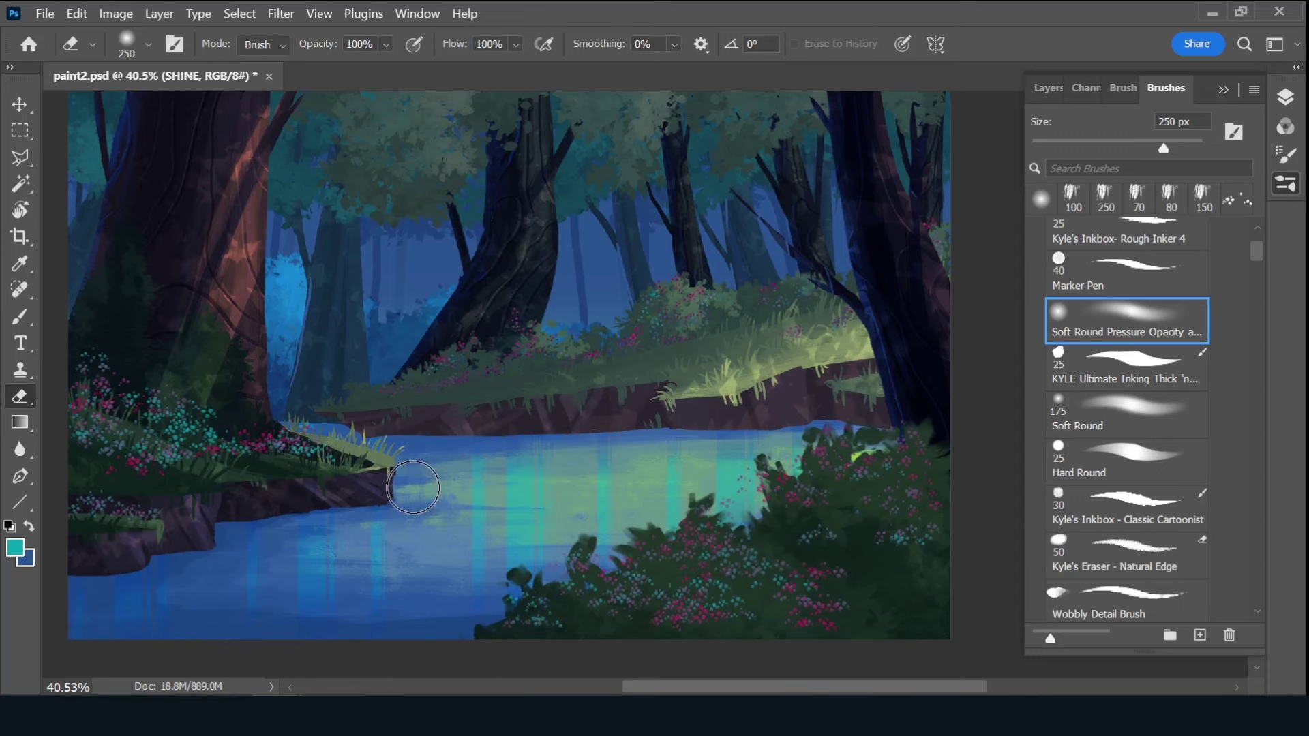
pyautogui.press('b')
pyautogui.click(1049, 88)
# - Add a new layer above SHINE named ROCKS
pyautogui.click(1203, 657)
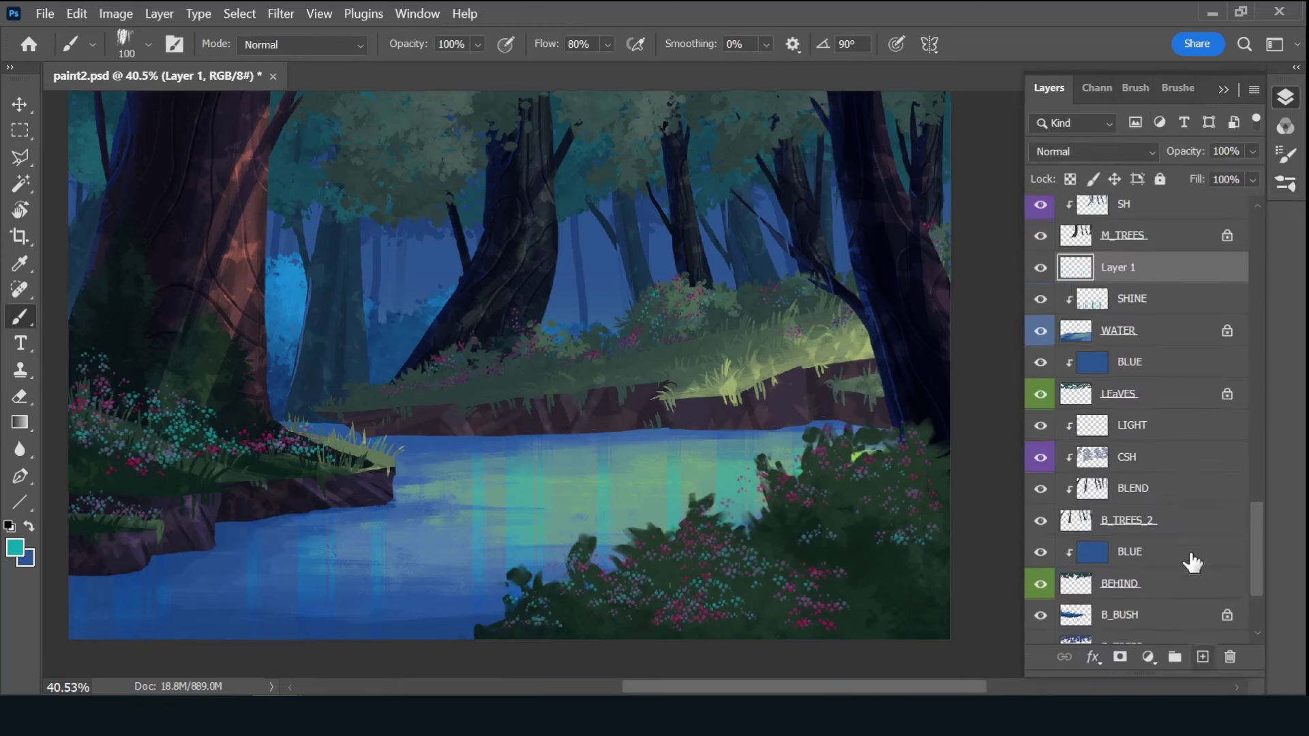
pyautogui.doubleClick(1131, 266)
pyautogui.write('ROCKS')
pyautogui.press('Return')
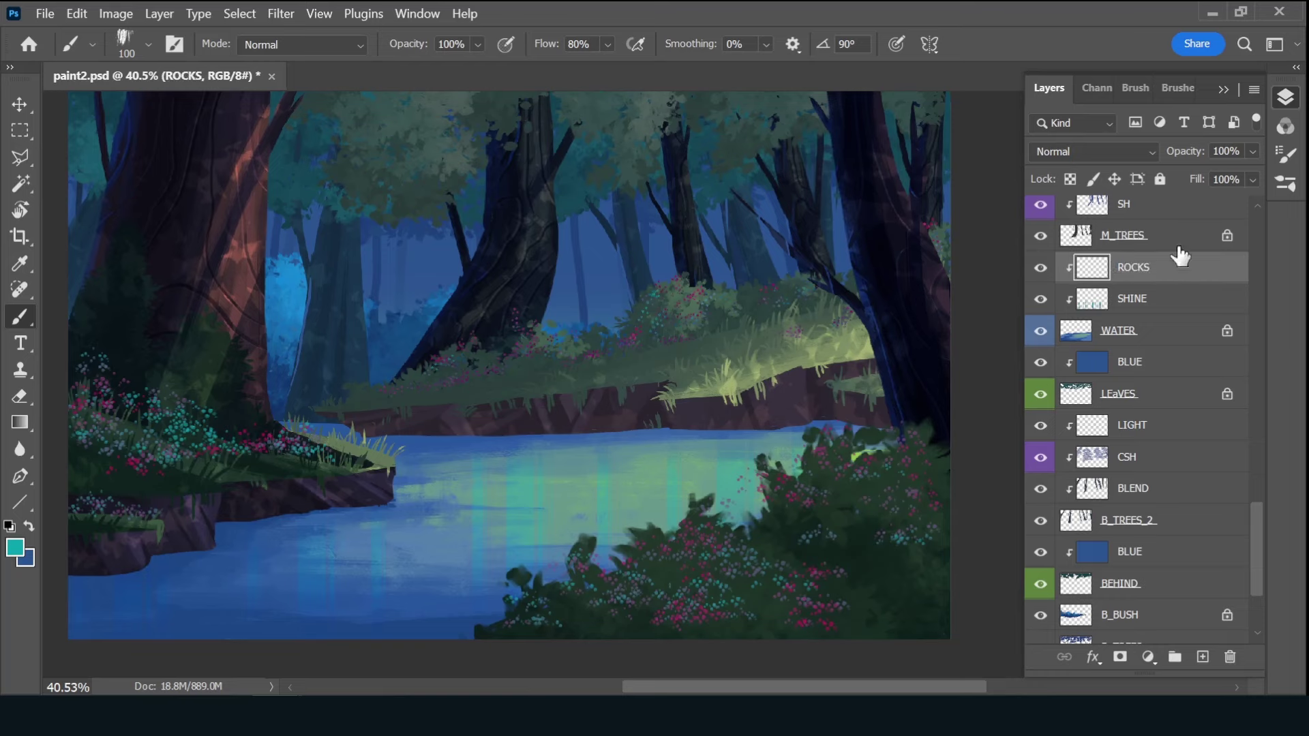
pyautogui.scroll(10, 1246, 327)
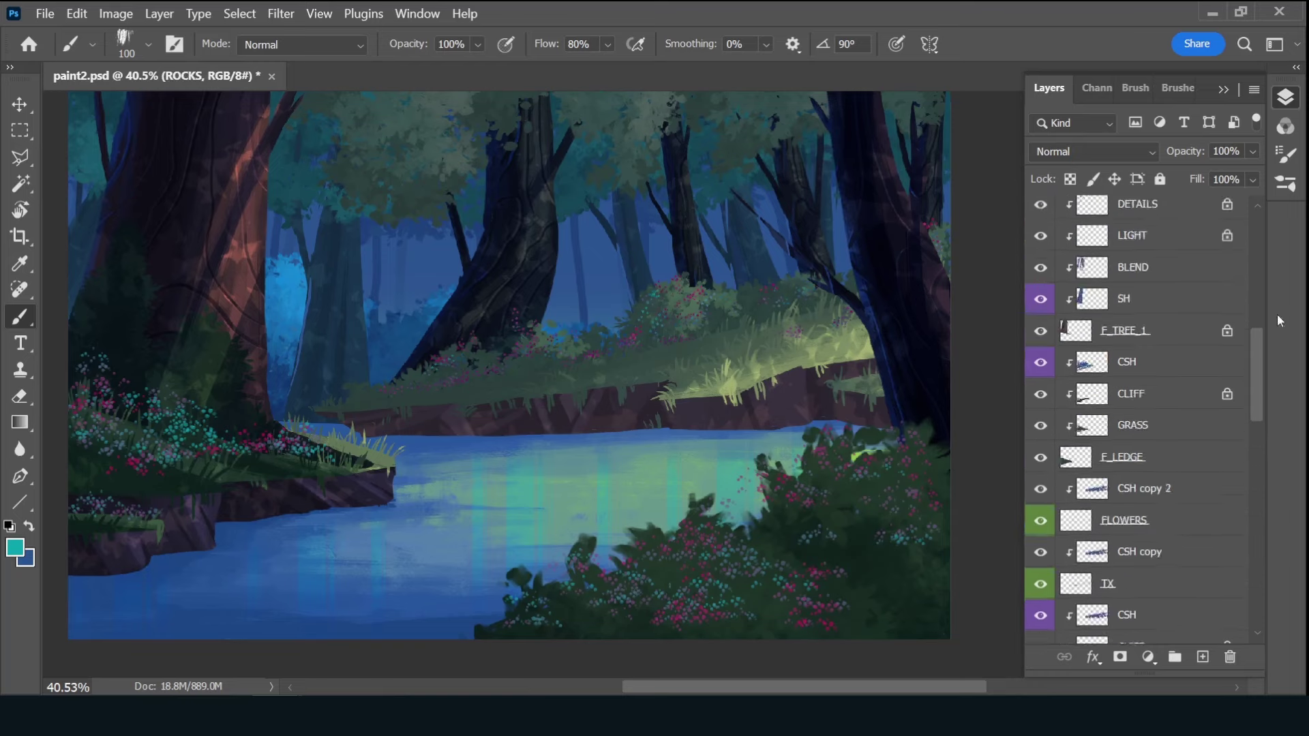
# - Choose a new brush preset and sample a dark colour to paint the rock shapes
pyautogui.click(1178, 88)
pyautogui.click(1104, 379)
pyautogui.moveTo(1258, 239); pyautogui.dragTo(1257, 409)
pyautogui.scroll(-5, 1246, 410)
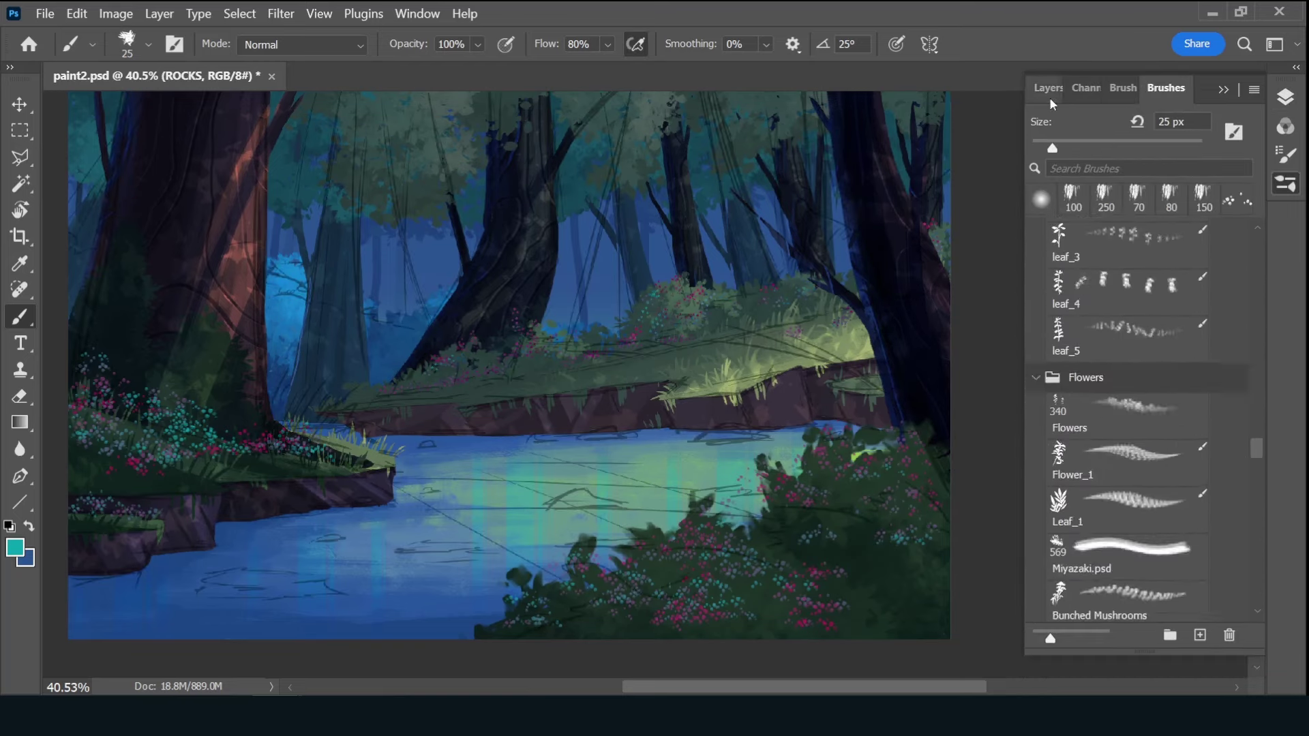
pyautogui.click(1047, 88)
pyautogui.moveTo(1256, 317); pyautogui.dragTo(1249, 505)
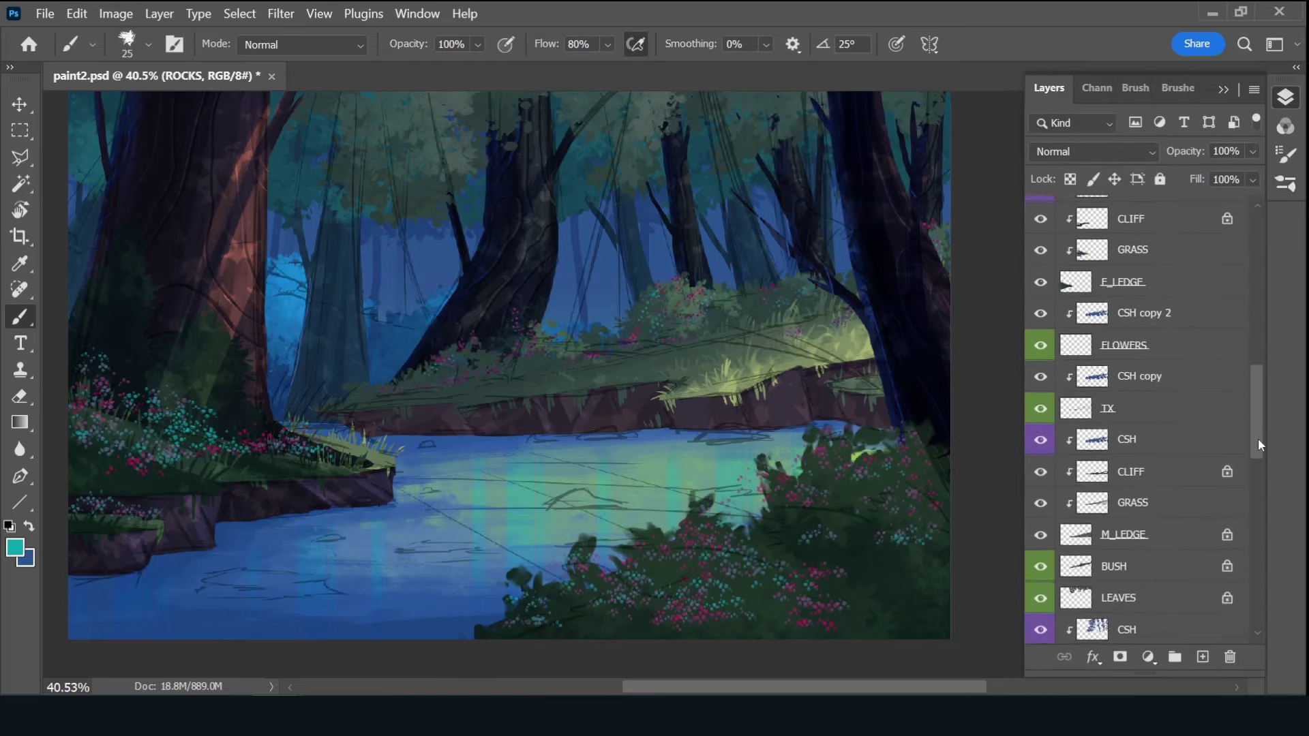
pyautogui.keyDown('alt'); pyautogui.click(124, 563); pyautogui.keyUp('alt')
pyautogui.press(']')
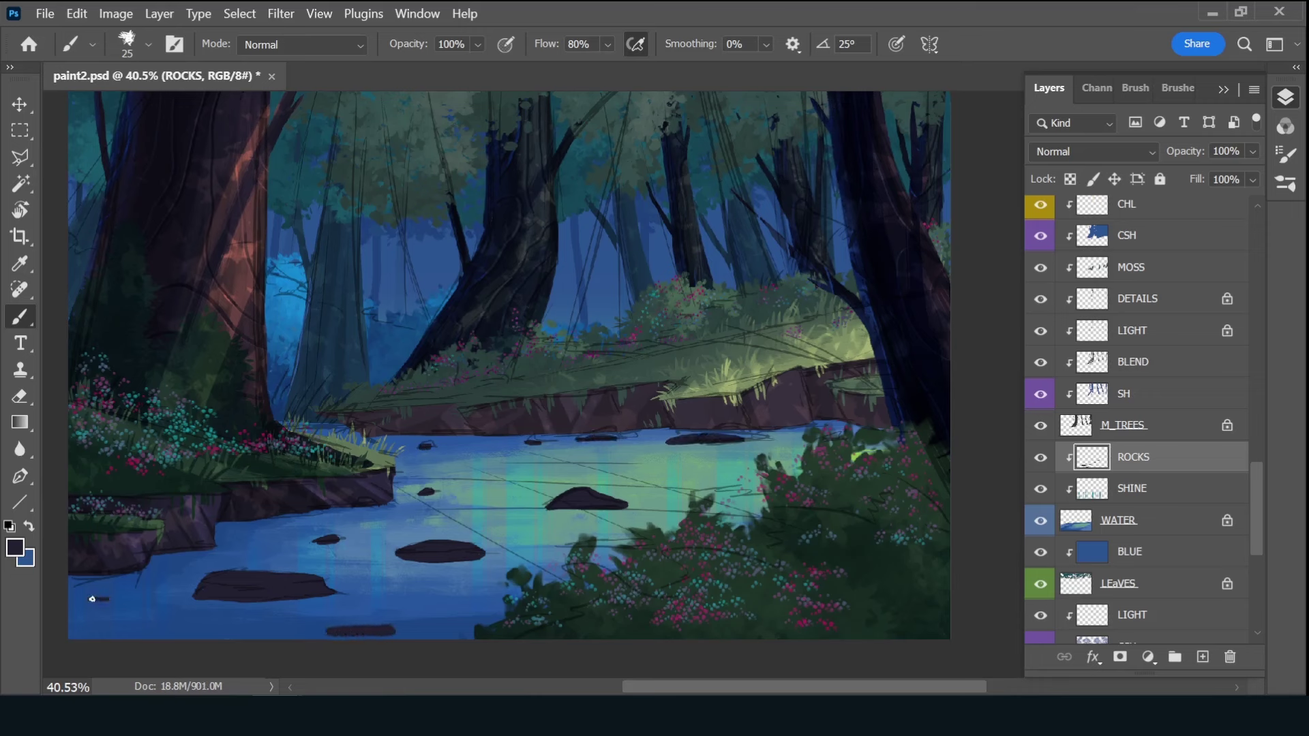
pyautogui.press('F5')
pyautogui.press('F5')
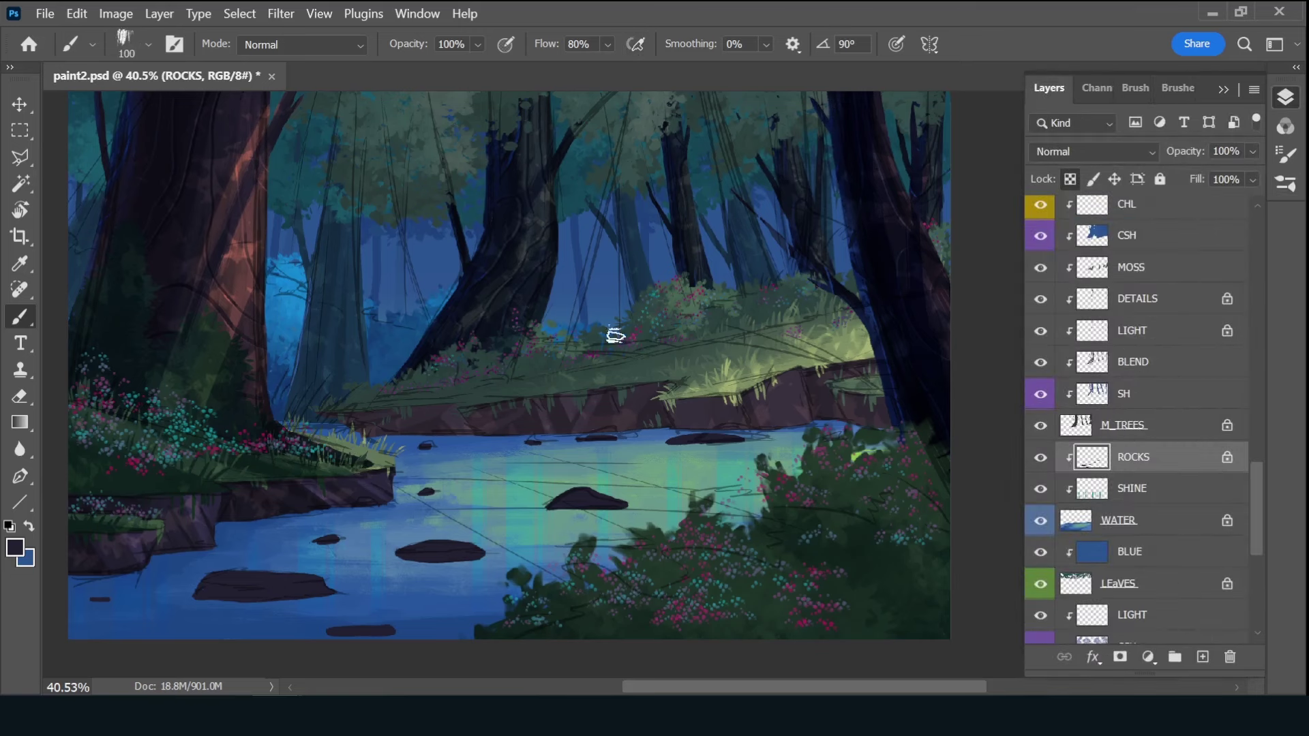
# - Pick a lighter purple-grey for the rock tops and hide the SKETCH layer
pyautogui.keyDown('alt'); pyautogui.click(158, 545); pyautogui.keyUp('alt')
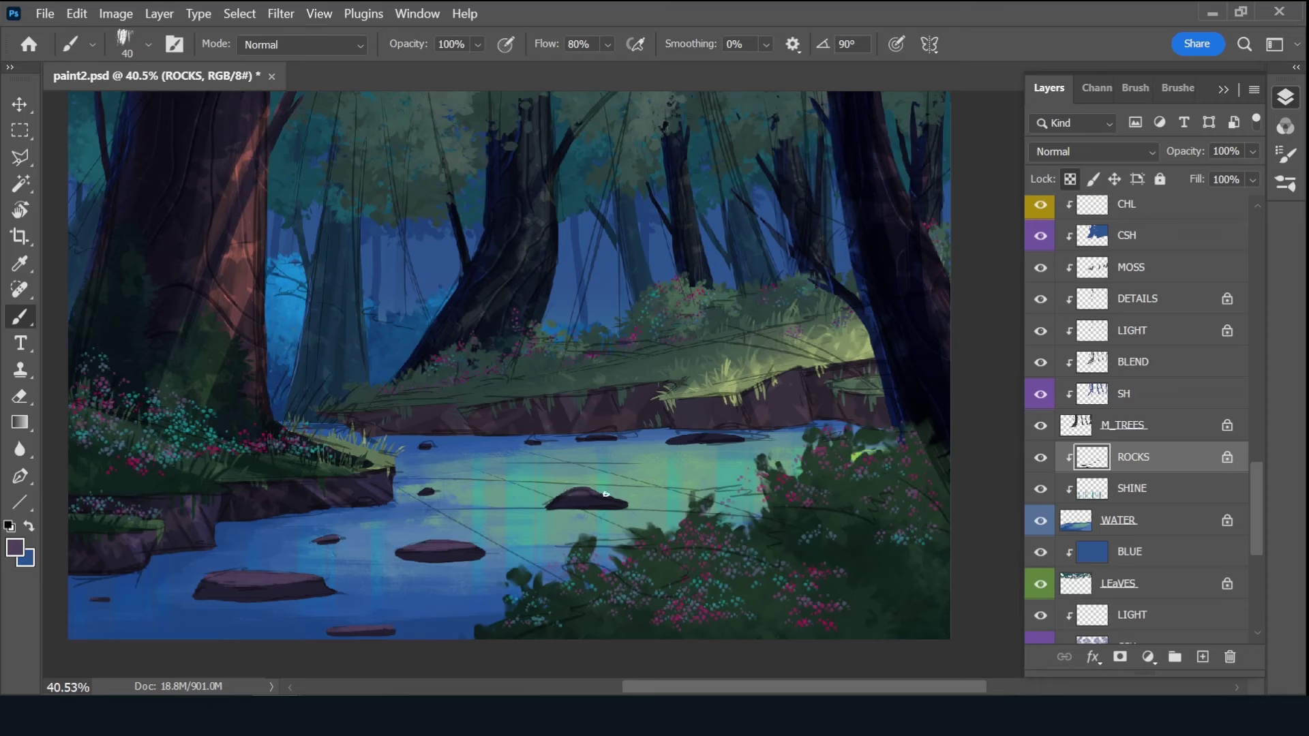
pyautogui.moveTo(1260, 473); pyautogui.dragTo(1258, 222)
pyautogui.click(1040, 210)
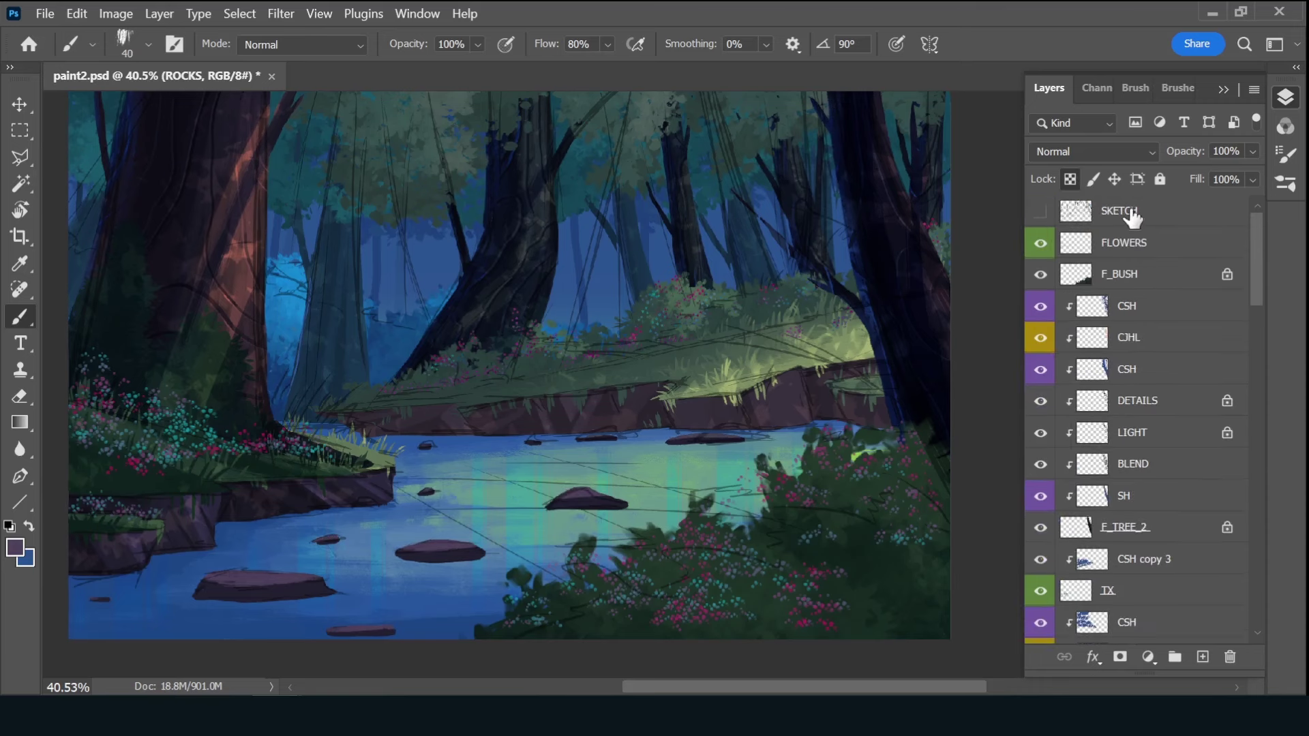
pyautogui.press('[')
pyautogui.keyDown('alt'); pyautogui.click(584, 416); pyautogui.keyUp('alt')
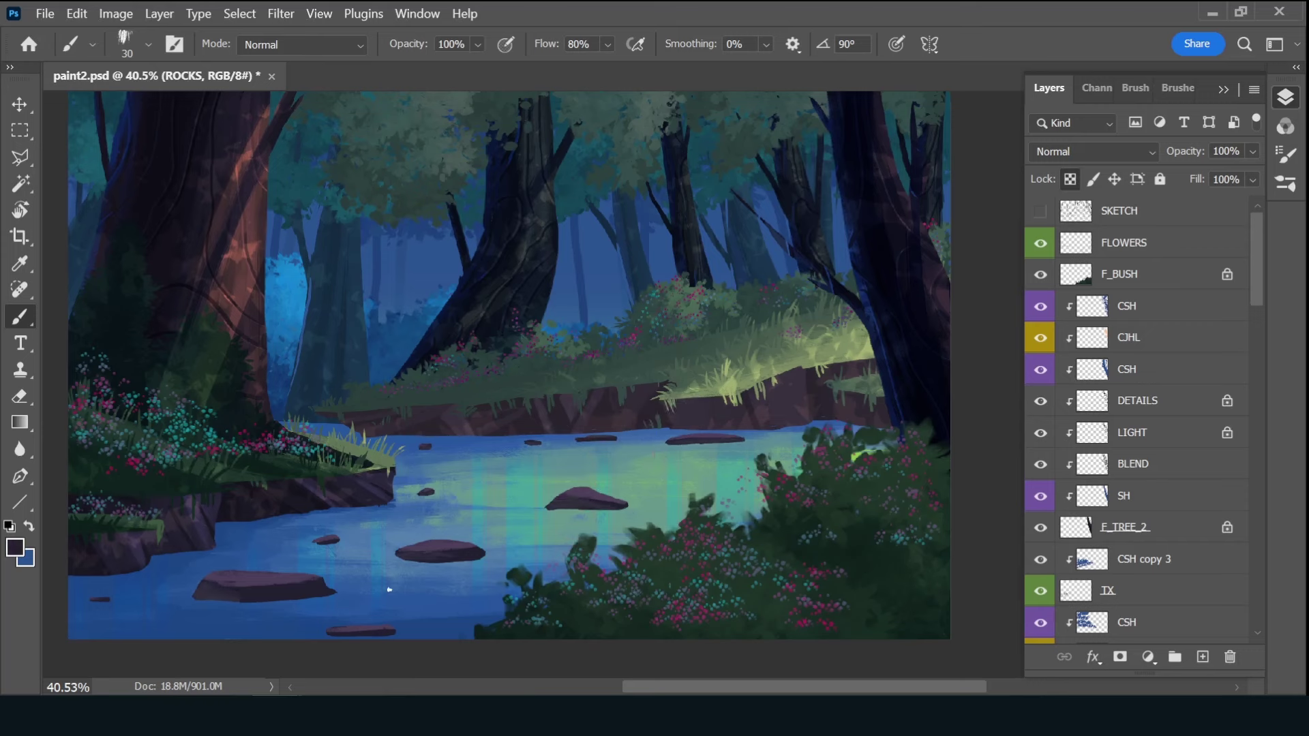
pyautogui.scroll(-5, 1145, 409)
# - Add a layer mask to the ROCKS layer
pyautogui.scroll(-3, 1145, 409)
pyautogui.click(1120, 657)
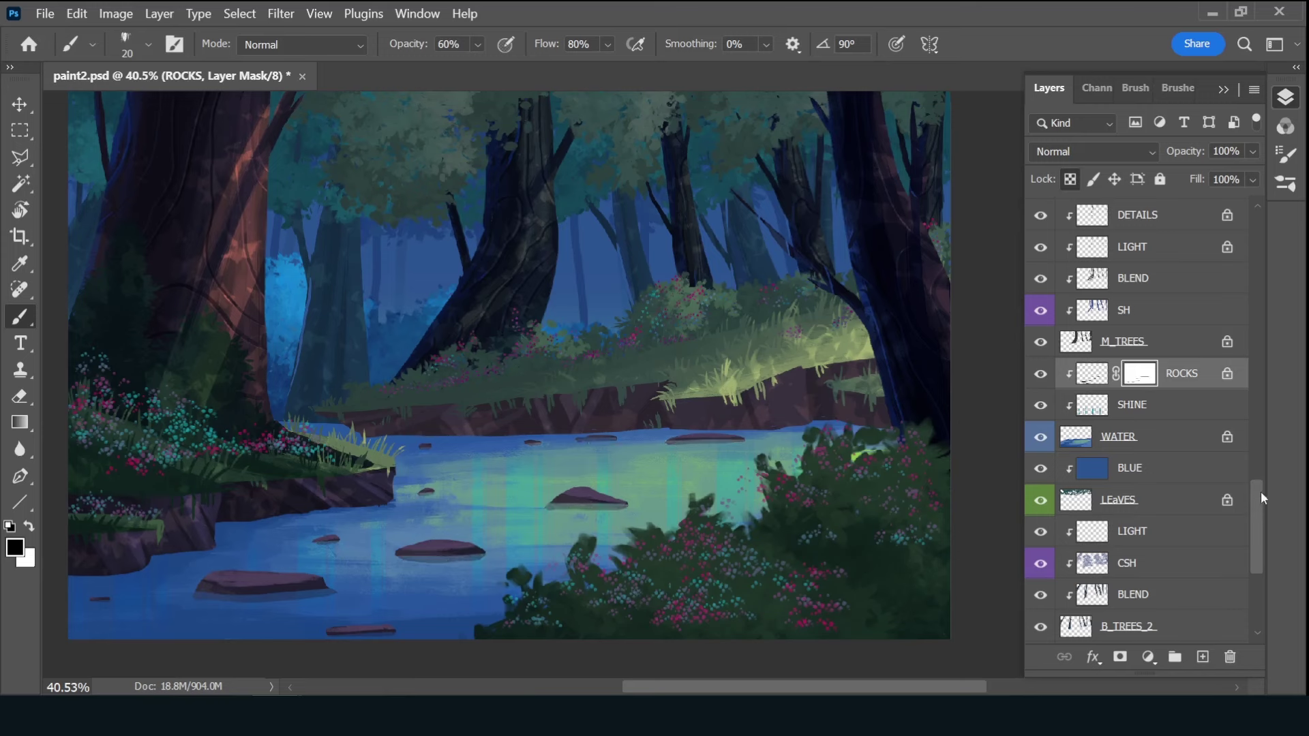
pyautogui.scroll(2, 1262, 498)
pyautogui.scroll(6, 1213, 436)
# - Paint the M_LEDGE mask in white at full opacity to restore the ledge's lower edge
pyautogui.click(1173, 320)
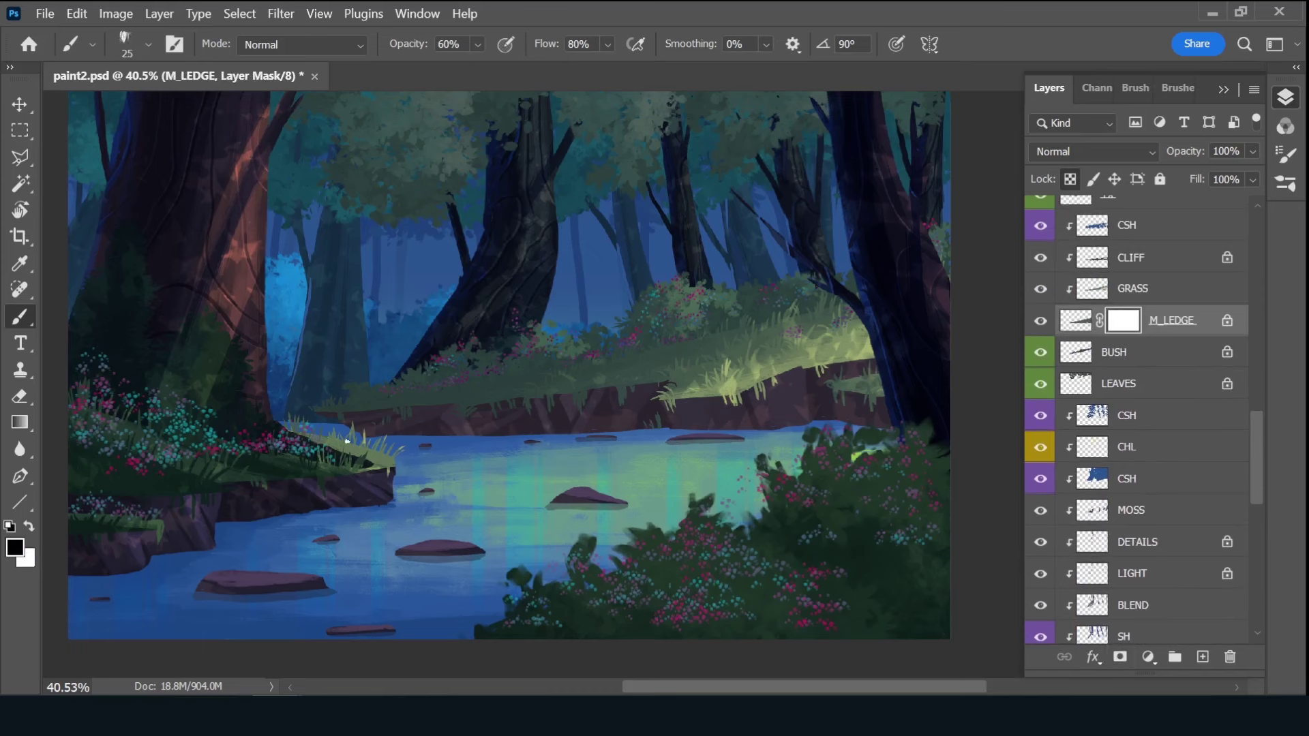
pyautogui.moveTo(443, 438); pyautogui.dragTo(661, 430)
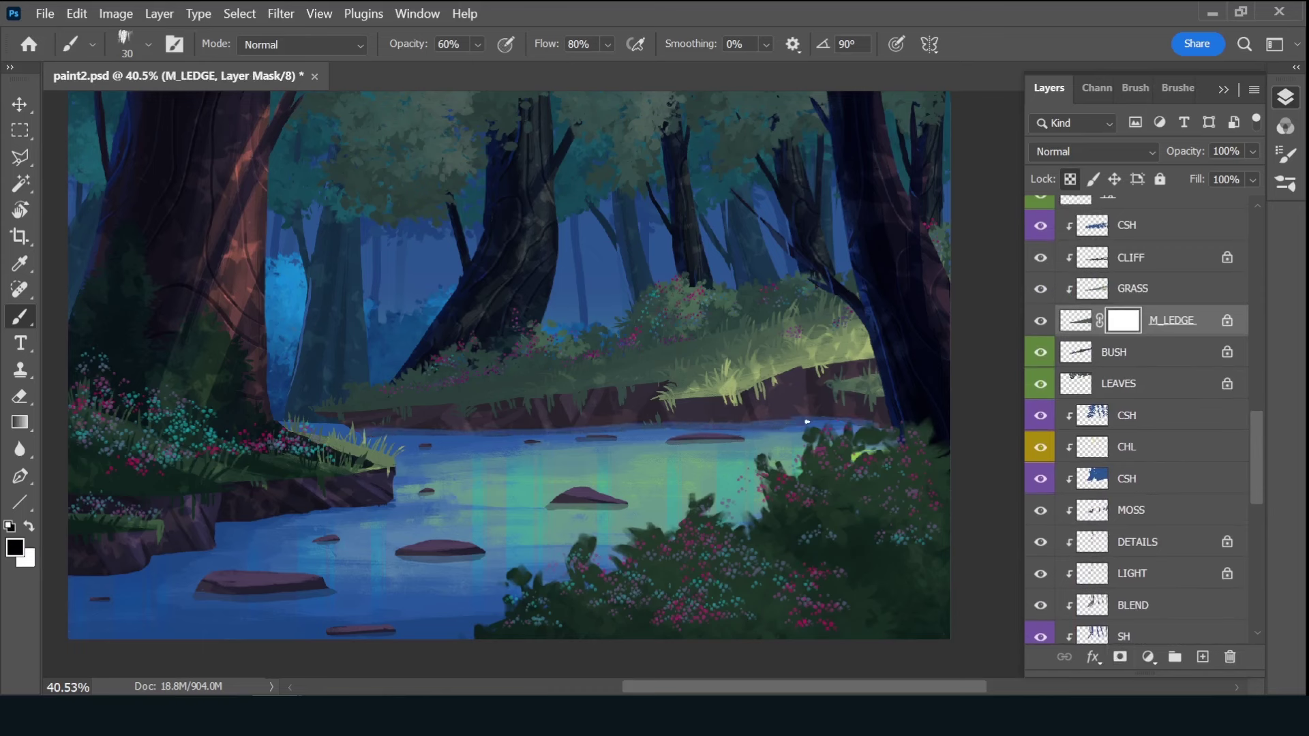
pyautogui.press('x')
pyautogui.press('0')
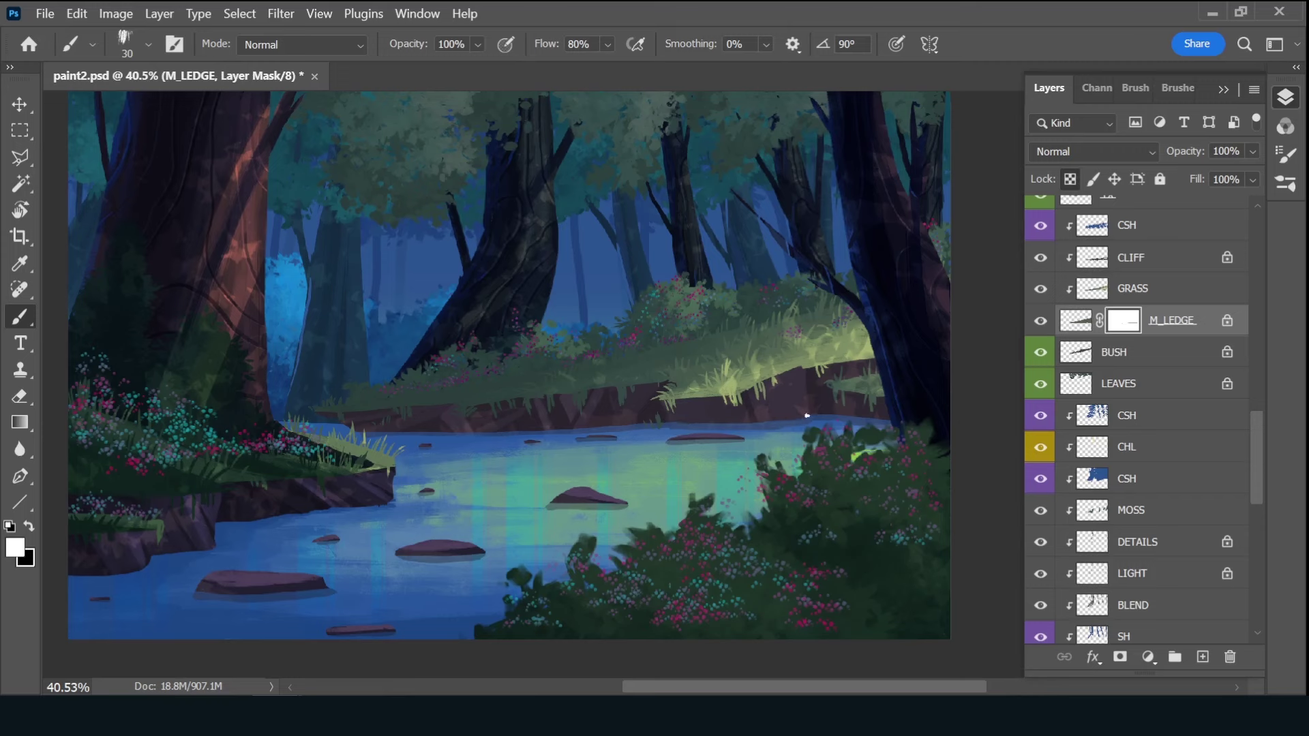
pyautogui.press('x')
pyautogui.scroll(2, 1159, 477)
pyautogui.scroll(3, 1159, 477)
pyautogui.press('6')
pyautogui.scroll(3, 1159, 477)
pyautogui.click(1171, 341)
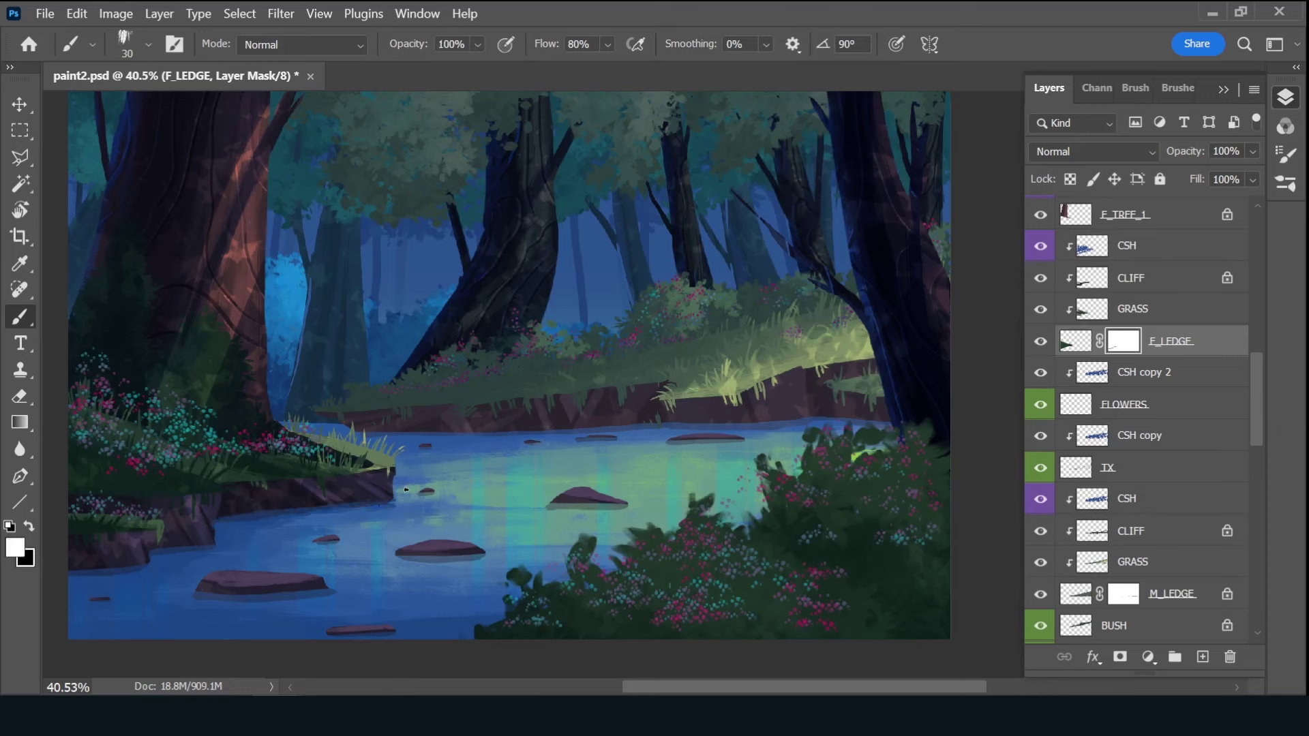
# - Create a new clipped layer above ROCKS and name it REF
pyautogui.moveTo(1259, 429); pyautogui.dragTo(1259, 549)
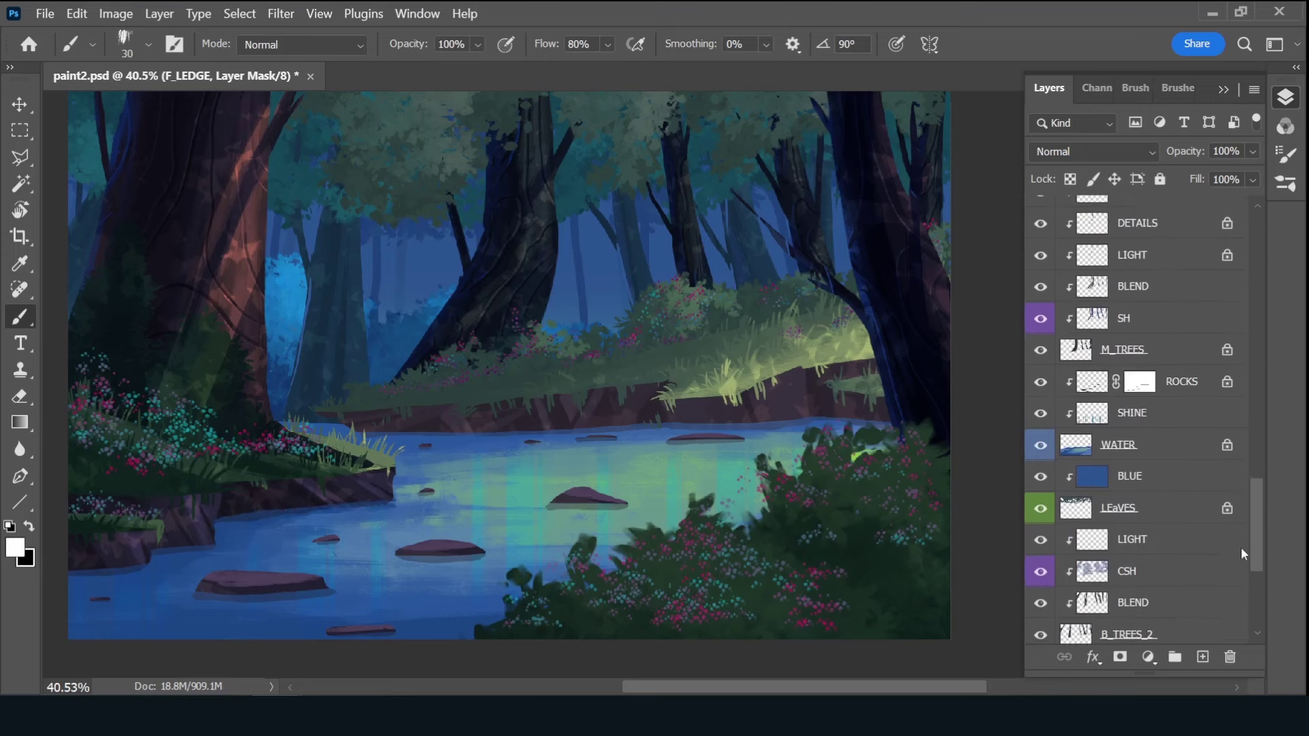
pyautogui.click(1200, 394)
pyautogui.hotkey('ctrl', 'shift', 'alt', 'n')
pyautogui.doubleClick(1136, 394)
pyautogui.write('REF')
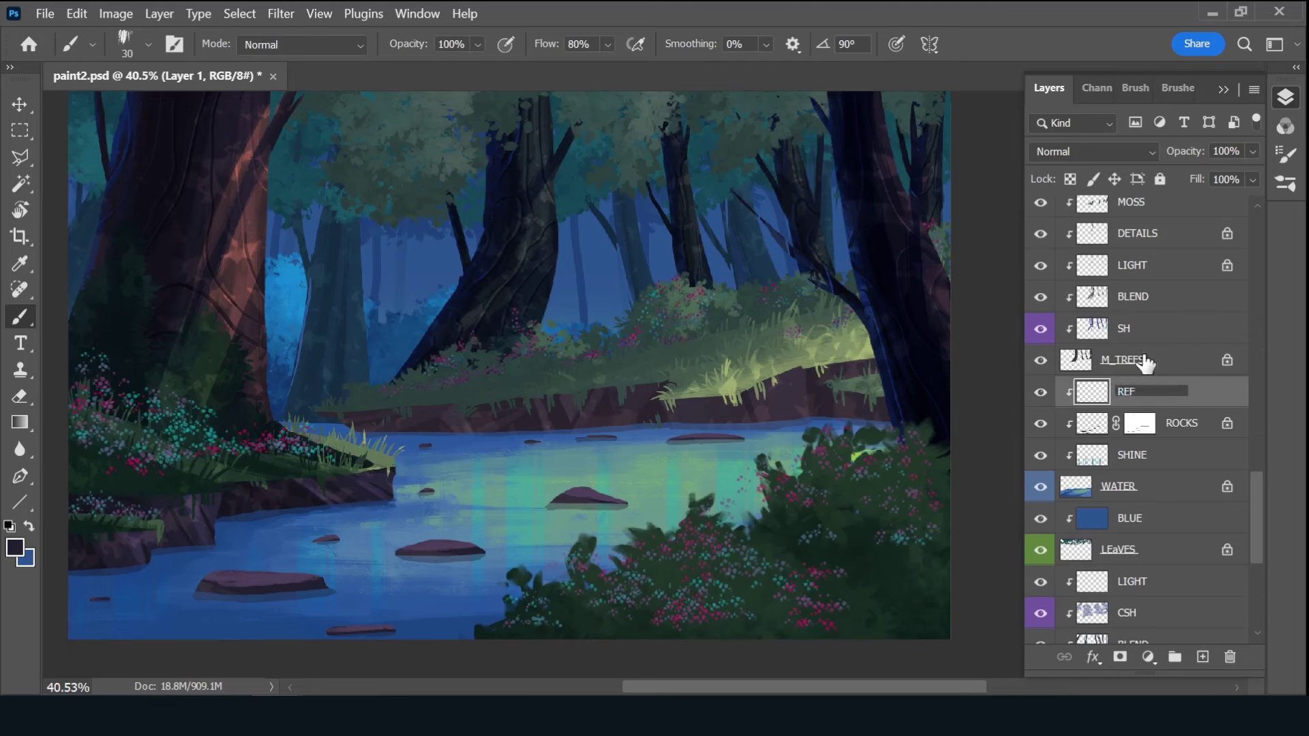
pyautogui.press('Return')
# - With a 60 px brush, paint dark bank reflections and move REF below ROCKS
pyautogui.press(']')
pyautogui.press(']')
pyautogui.press(']')
pyautogui.keyDown('alt'); pyautogui.click(93, 551); pyautogui.keyUp('alt')
pyautogui.moveTo(73, 599); pyautogui.dragTo(136, 593)
pyautogui.moveTo(1159, 391); pyautogui.dragTo(1192, 440)
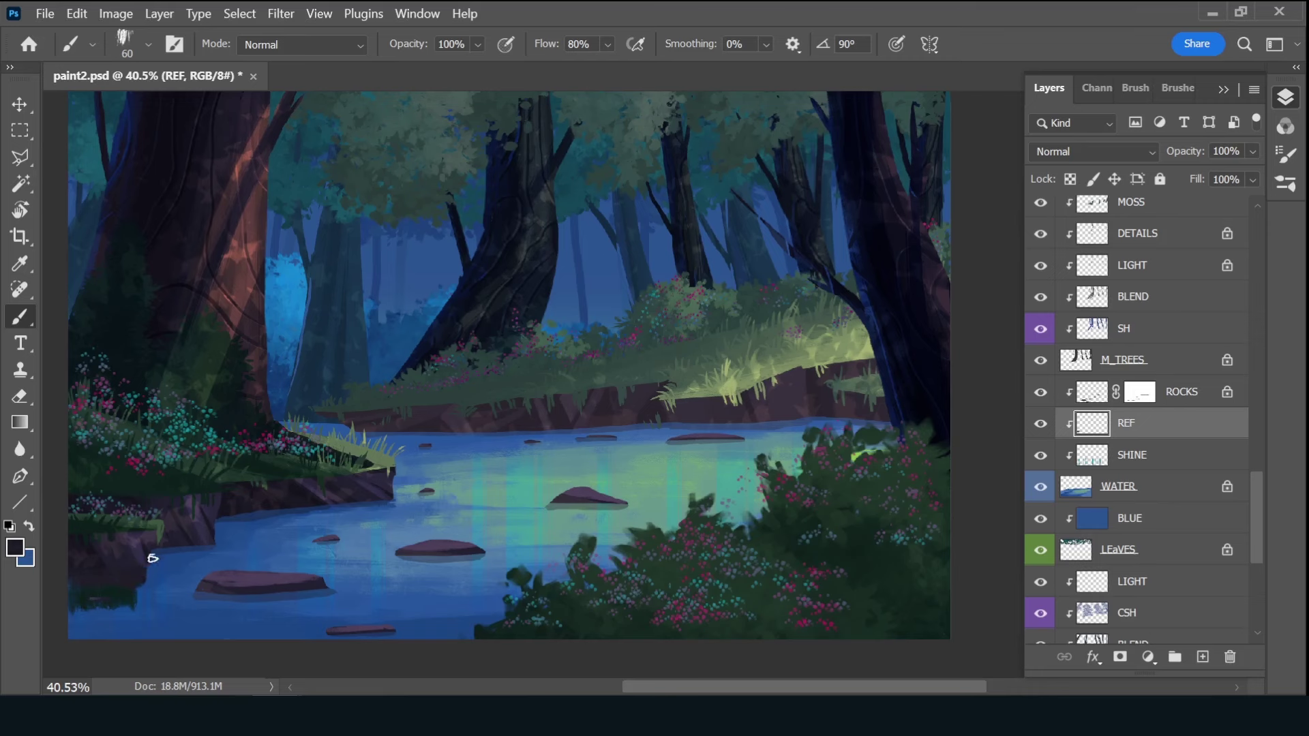
pyautogui.moveTo(153, 567)
pyautogui.mouseDown()
pyautogui.moveTo(269, 504)
pyautogui.moveTo(382, 510)
pyautogui.mouseUp()
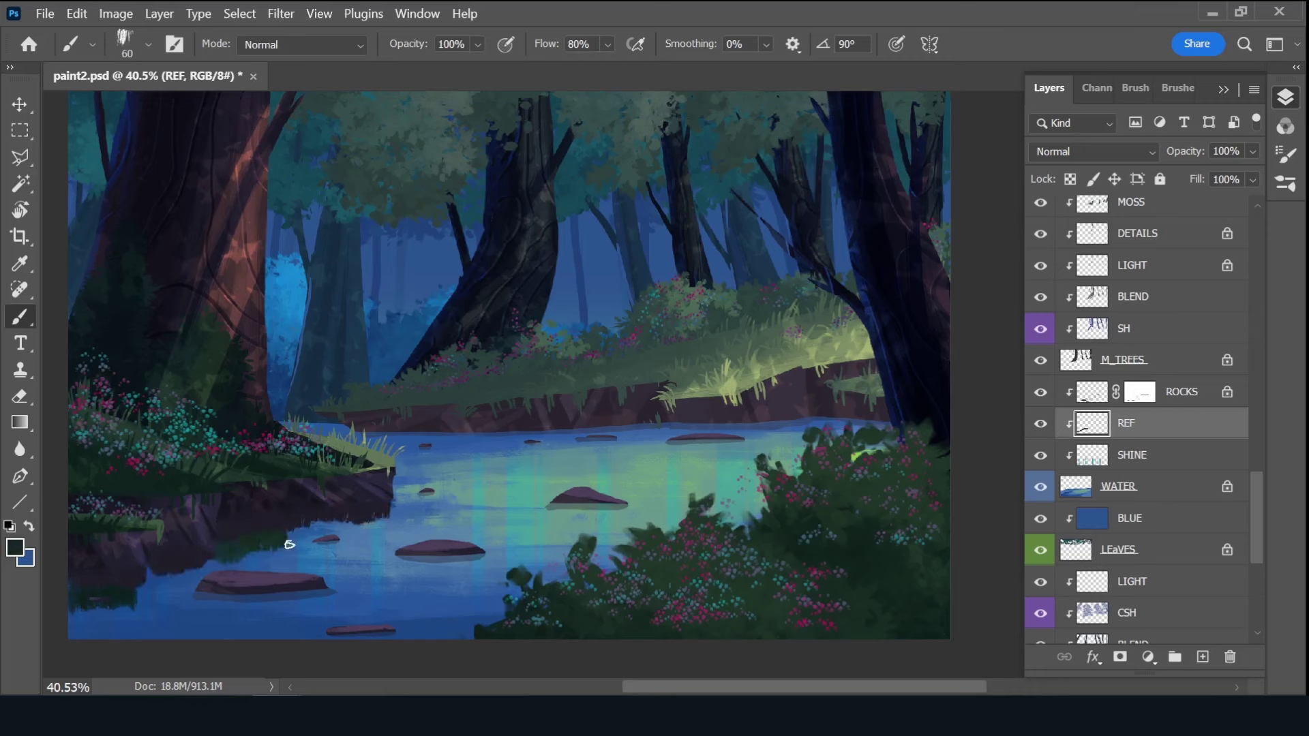
pyautogui.moveTo(290, 545); pyautogui.dragTo(362, 522)
# - Paint reddish-brown trunk reflections and a dark green line along the far shoreline
pyautogui.keyDown('alt'); pyautogui.click(265, 375); pyautogui.keyUp('alt')
pyautogui.moveTo(270, 554)
pyautogui.mouseDown()
pyautogui.moveTo(269, 639)
pyautogui.moveTo(225, 596)
pyautogui.moveTo(166, 573)
pyautogui.moveTo(76, 614)
pyautogui.mouseUp()
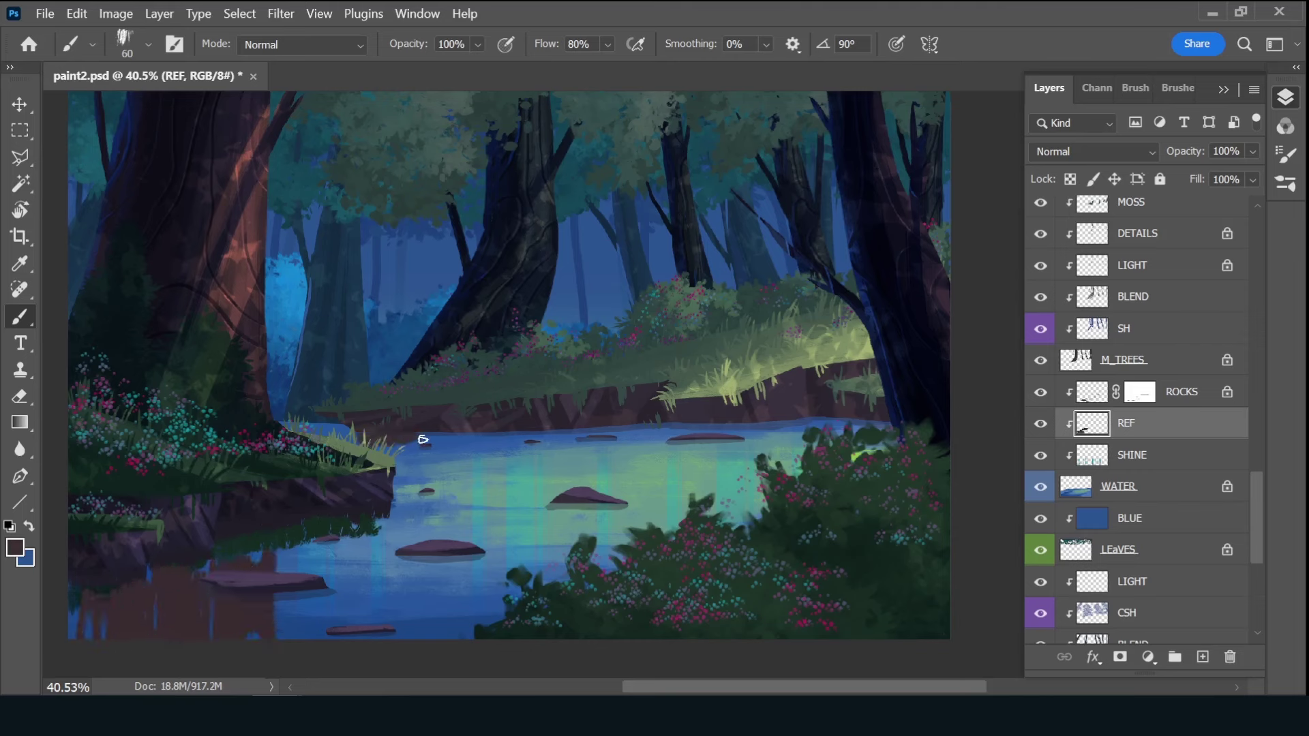
pyautogui.moveTo(592, 437); pyautogui.dragTo(625, 423)
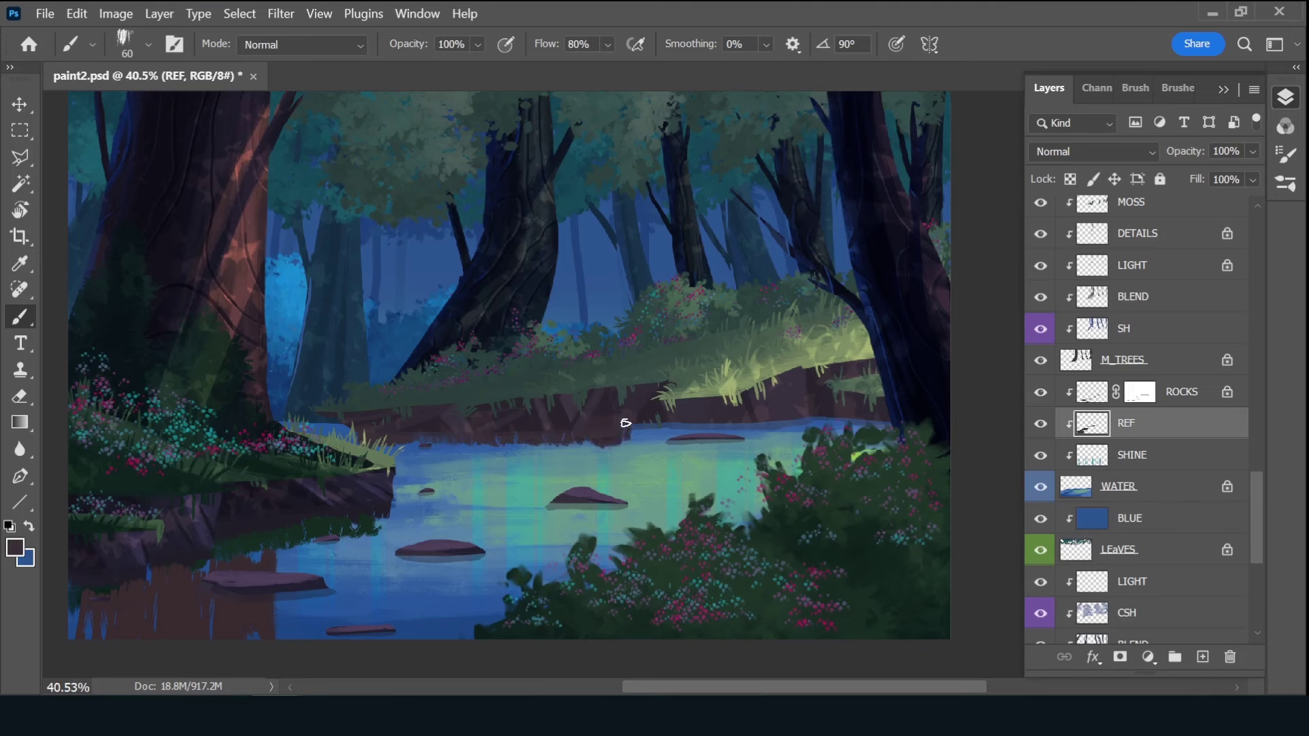
pyautogui.keyDown('alt'); pyautogui.click(841, 425); pyautogui.keyUp('alt')
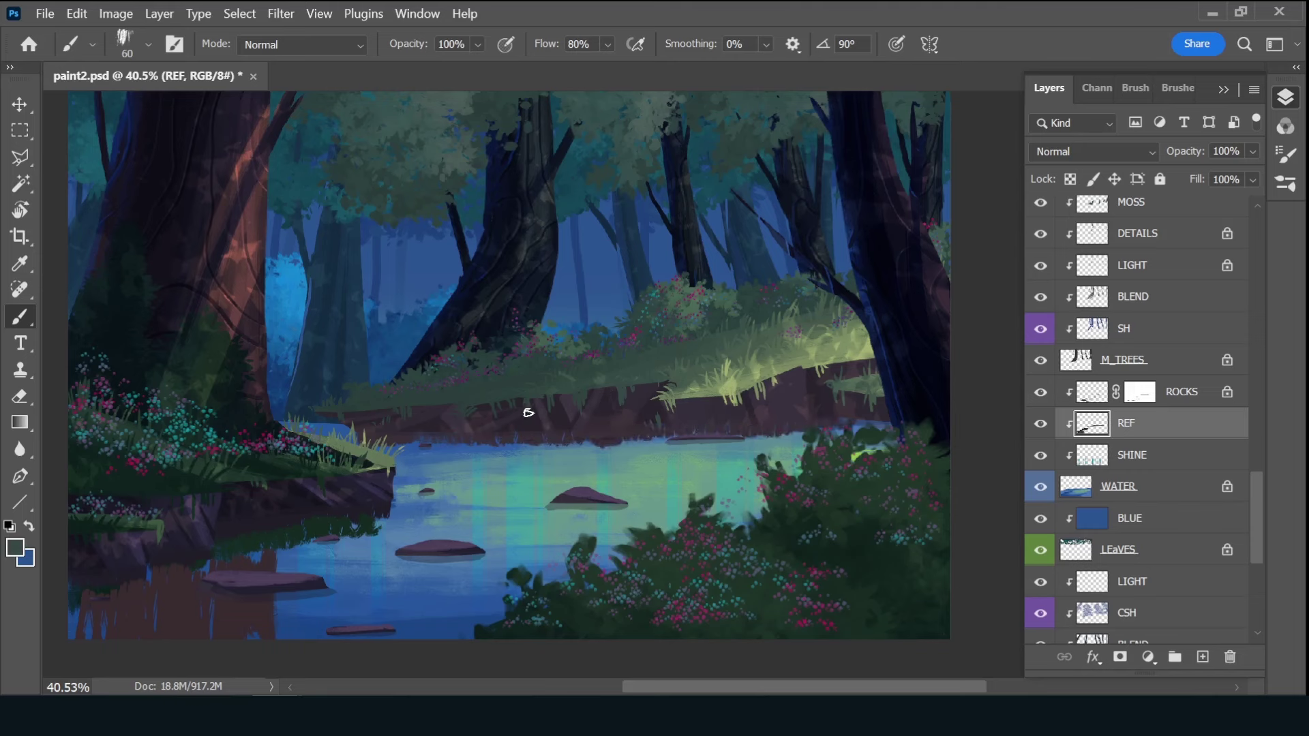
pyautogui.moveTo(385, 448); pyautogui.dragTo(802, 440)
# - Paint near-black tree reflections stretching down into the middle of the water
pyautogui.keyDown('alt'); pyautogui.click(505, 307); pyautogui.keyUp('alt')
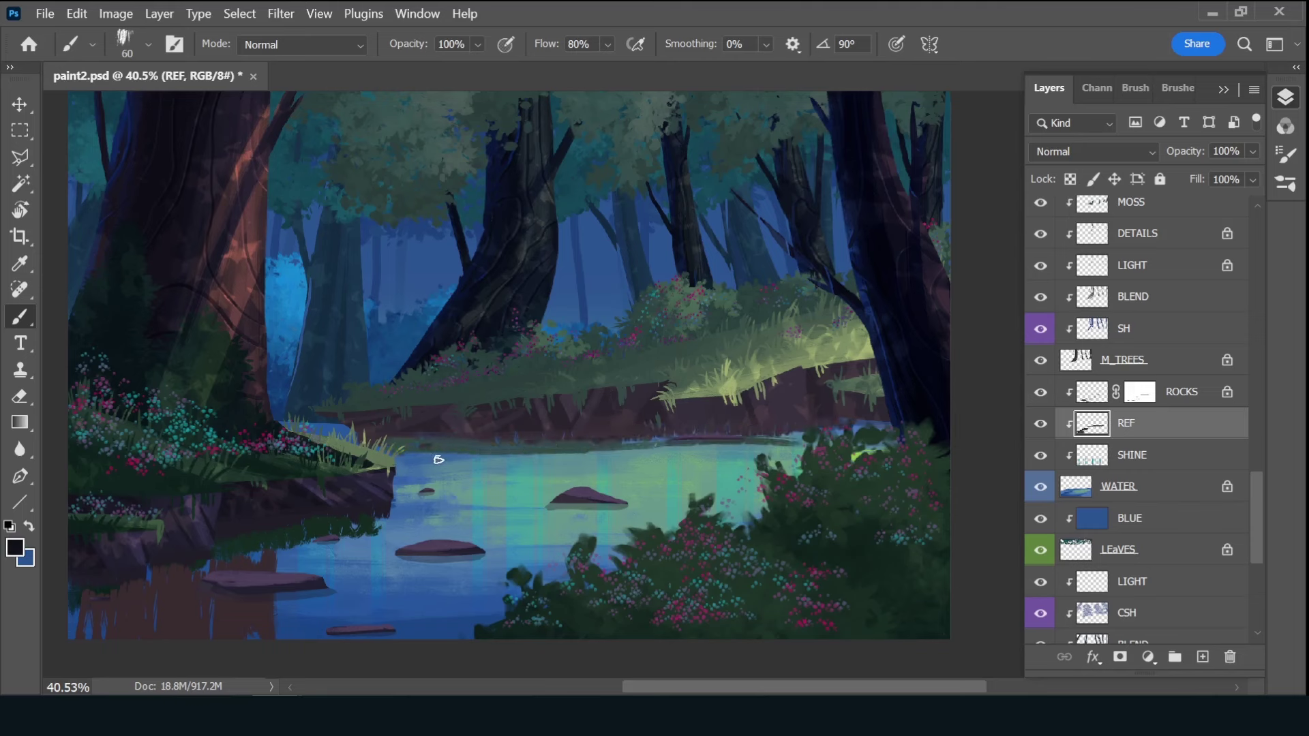
pyautogui.moveTo(409, 450); pyautogui.dragTo(464, 532)
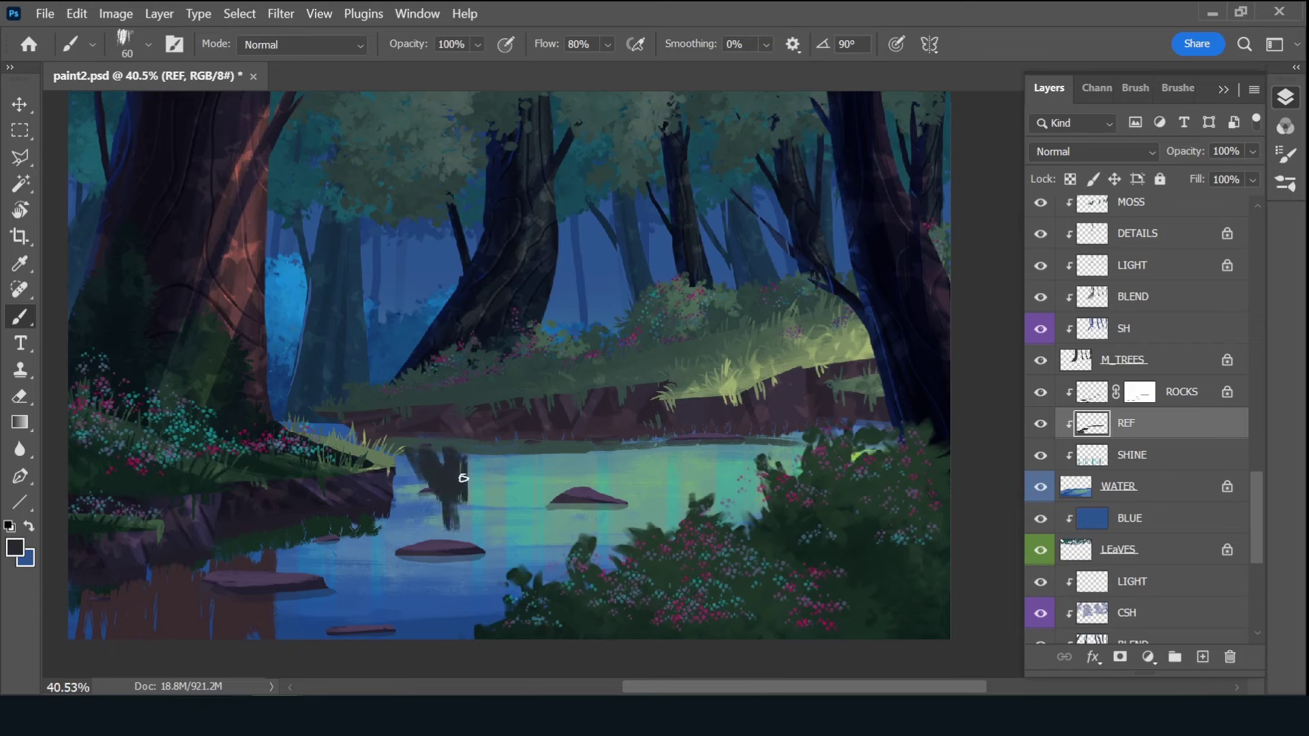
pyautogui.moveTo(460, 454)
pyautogui.mouseDown()
pyautogui.moveTo(496, 470)
pyautogui.moveTo(518, 542)
pyautogui.mouseUp()
pyautogui.moveTo(520, 468); pyautogui.dragTo(504, 552)
pyautogui.moveTo(488, 501); pyautogui.dragTo(478, 583)
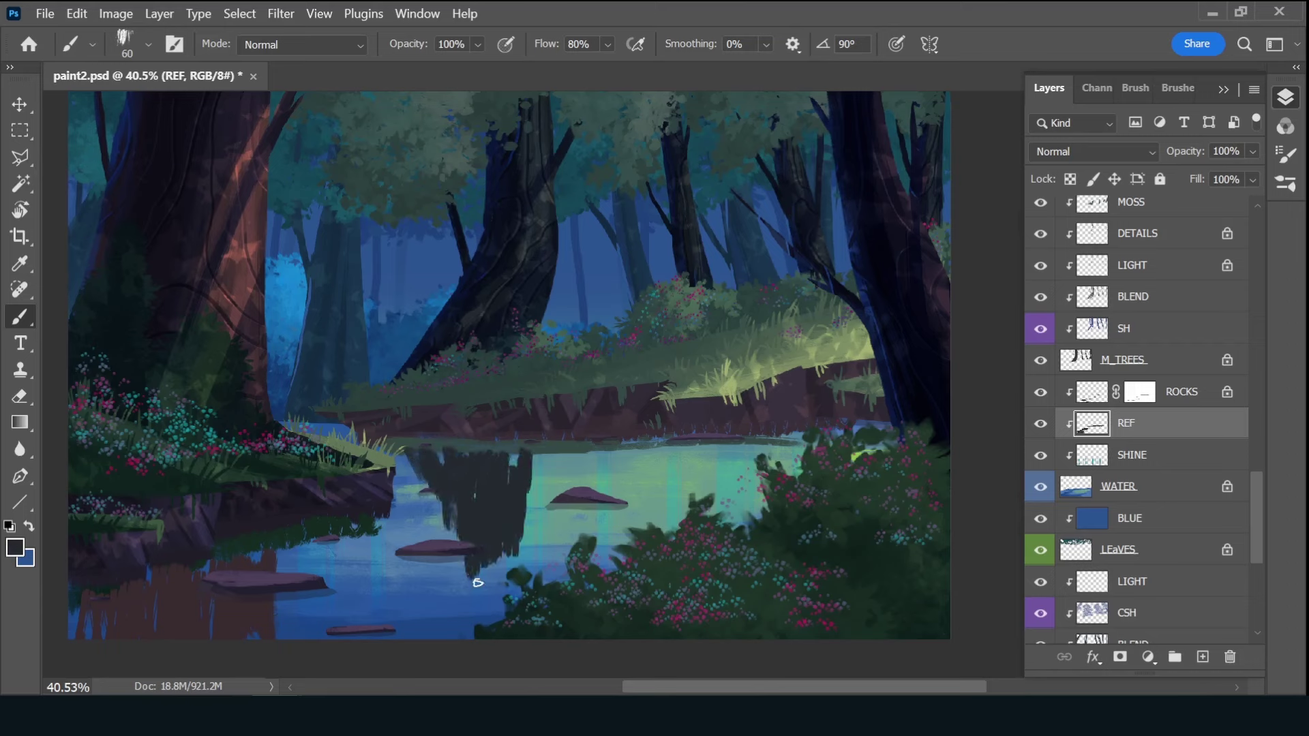
# - Soften the reflections with a Gaussian Blur of radius about 29
pyautogui.click(295, 19)
pyautogui.click(577, 321)
pyautogui.moveTo(573, 412)
pyautogui.mouseDown()
pyautogui.moveTo(592, 416)
pyautogui.moveTo(567, 415)
pyautogui.moveTo(582, 416)
pyautogui.mouseUp()
pyautogui.click(758, 140)
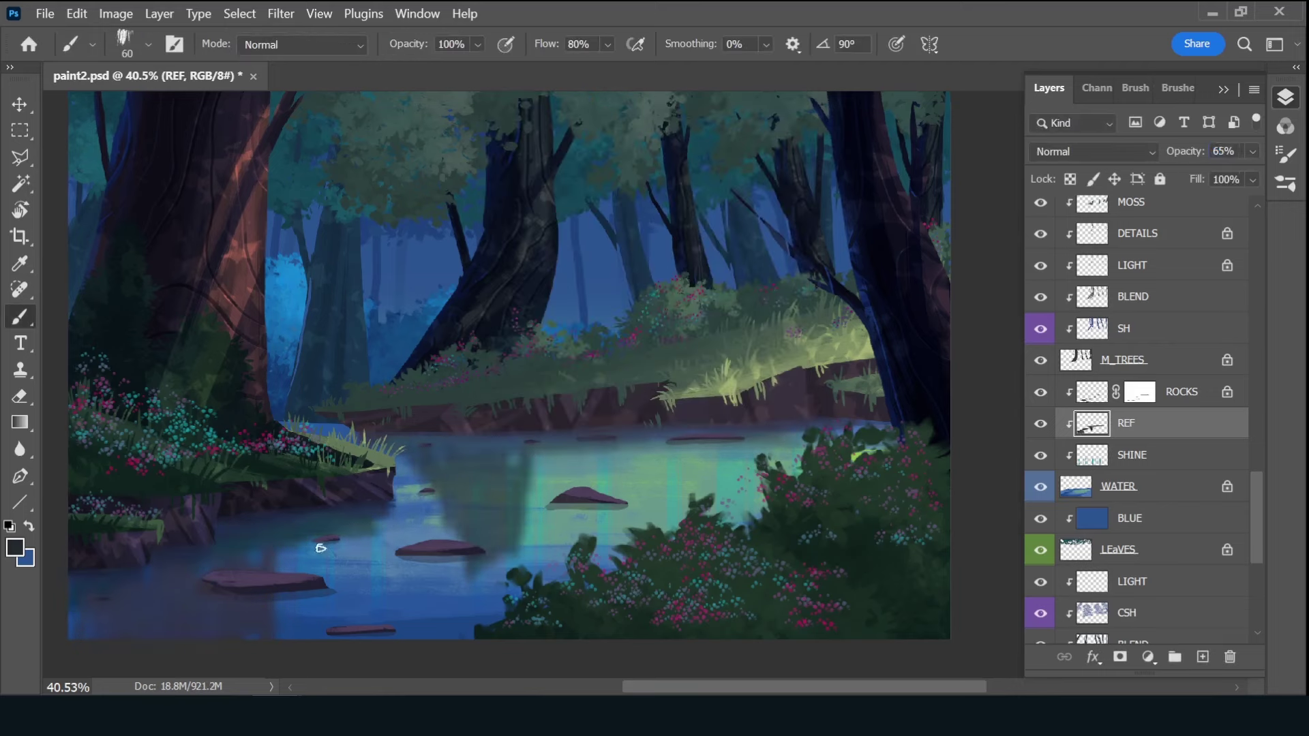
pyautogui.press('e')
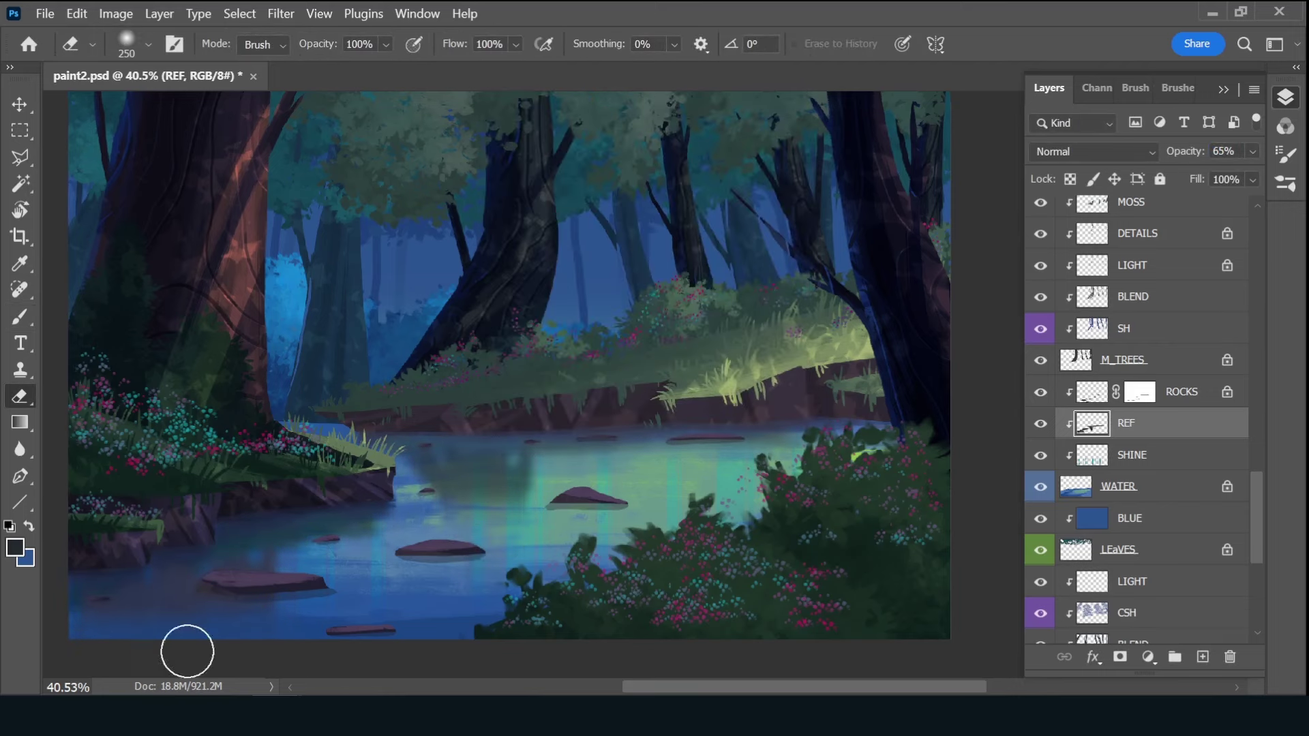
# - Add a new layer named LILYPADS and give it a violet colour label
pyautogui.click(1203, 657)
pyautogui.write('LILYPADS')
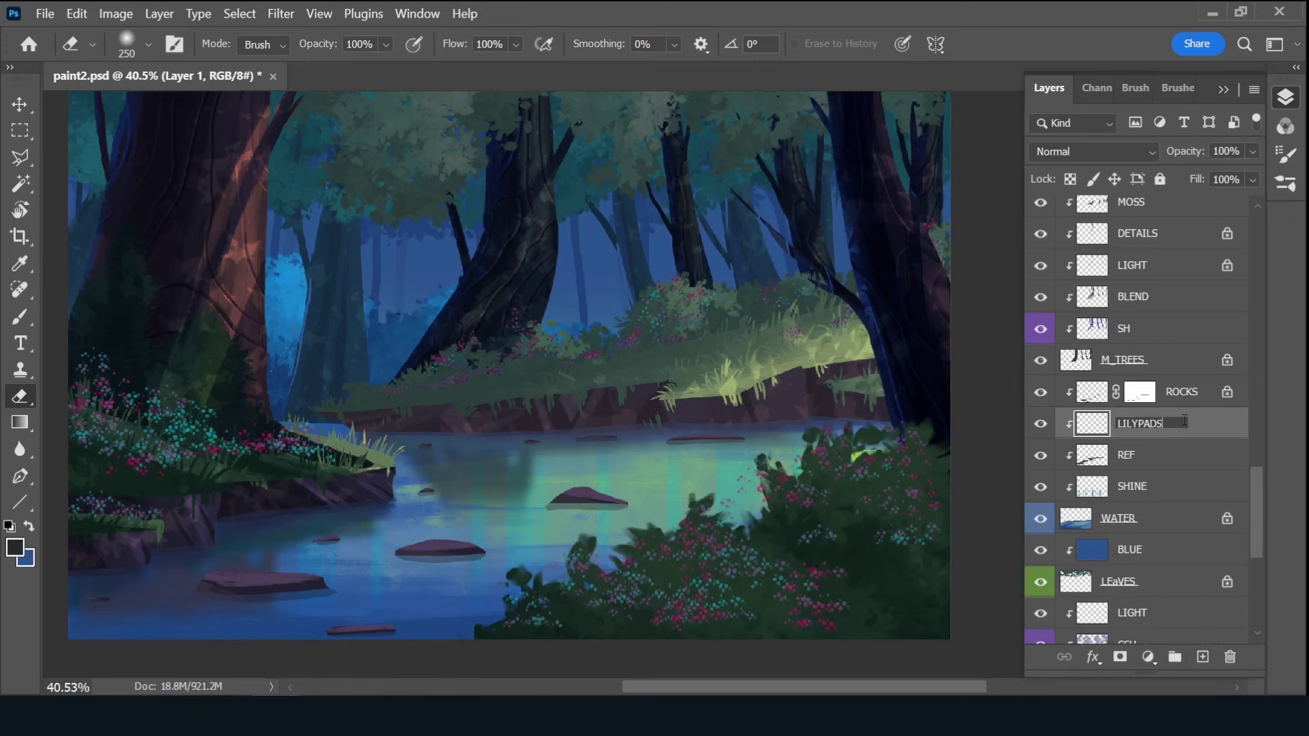
pyautogui.press('Return')
pyautogui.rightClick(1042, 424)
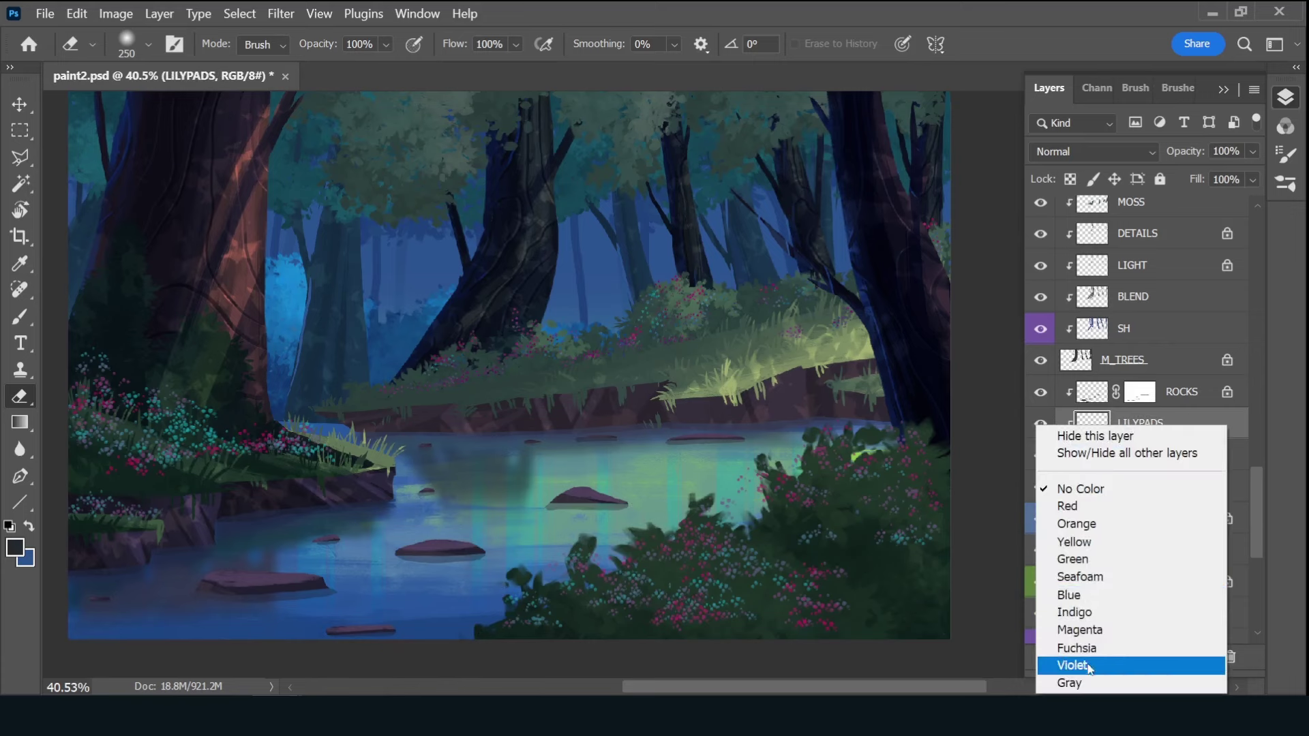
pyautogui.click(1074, 666)
pyautogui.rightClick(1041, 424)
pyautogui.press('Escape')
# - Using the PERS_LILY brush at 125 px, dab lily pads across the lower, central and far water
pyautogui.press('b')
pyautogui.click(1179, 88)
pyautogui.scroll(-5, 1195, 244)
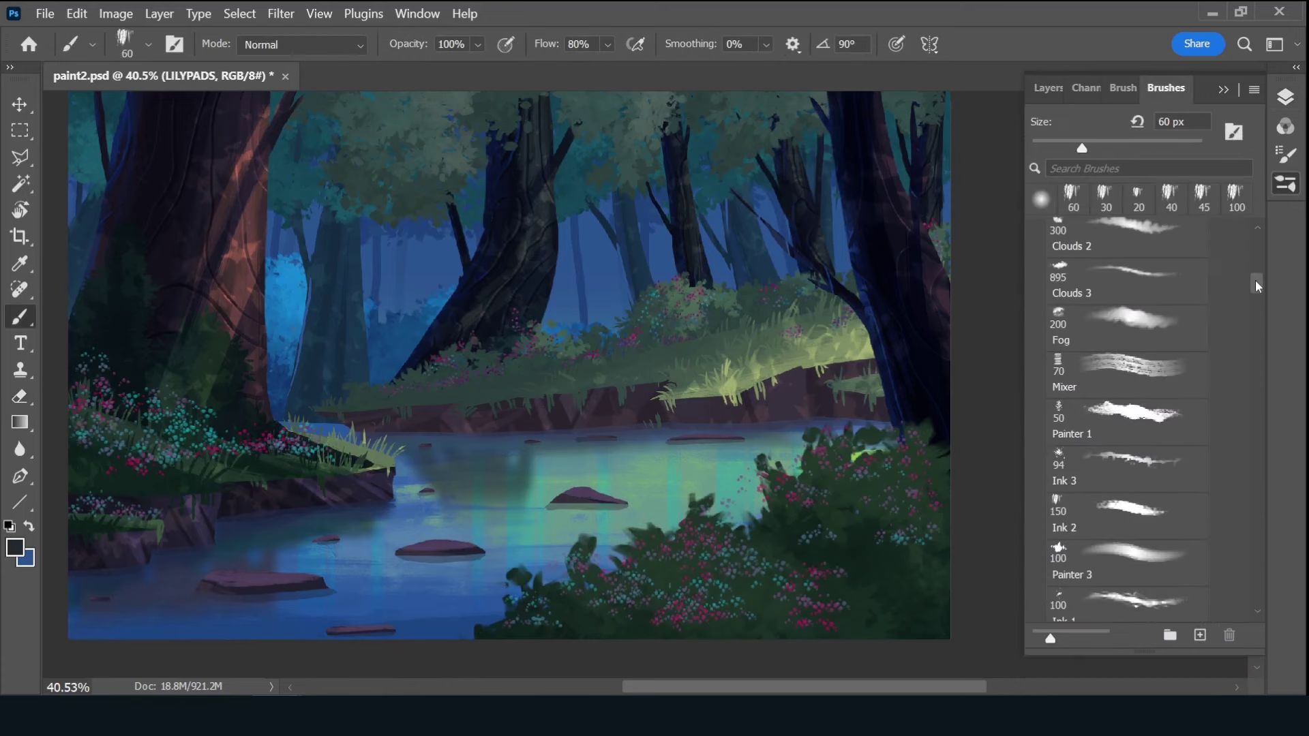
pyautogui.moveTo(1254, 279); pyautogui.dragTo(1251, 341)
pyautogui.click(1128, 406)
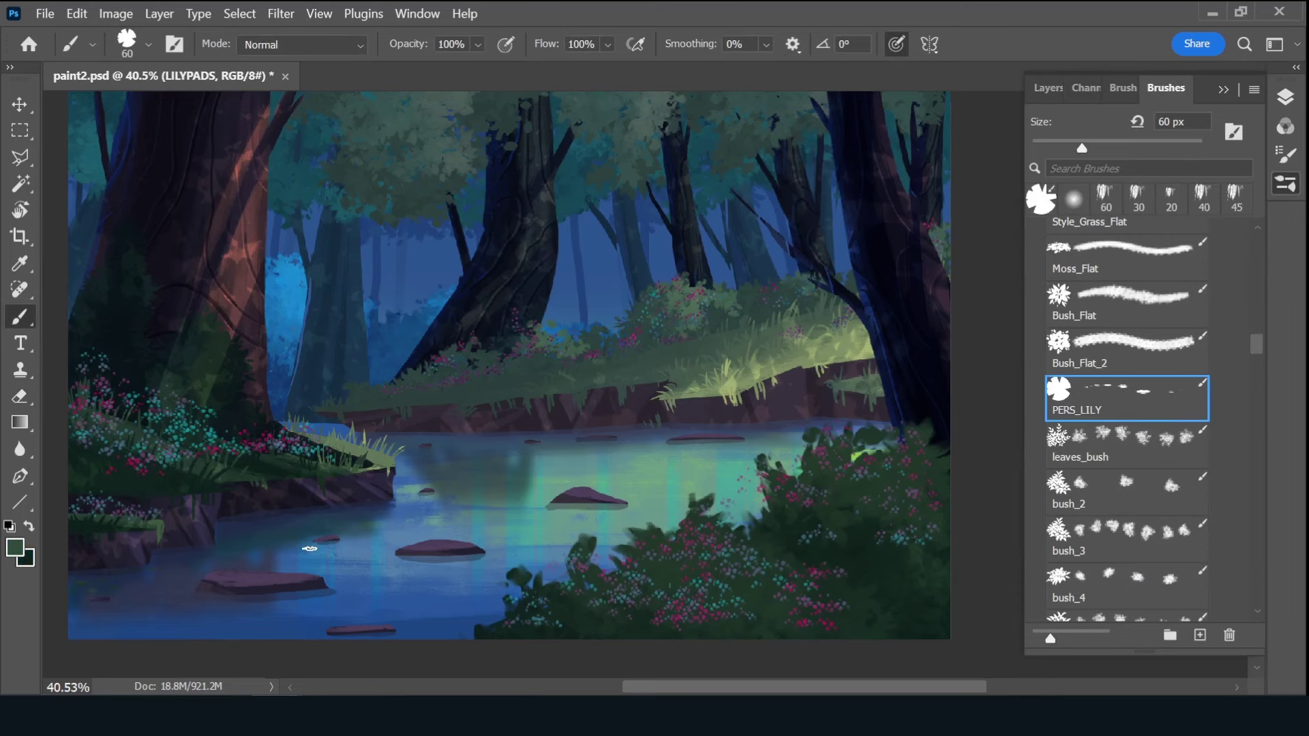
pyautogui.press(']')
pyautogui.press(']')
pyautogui.press(']')
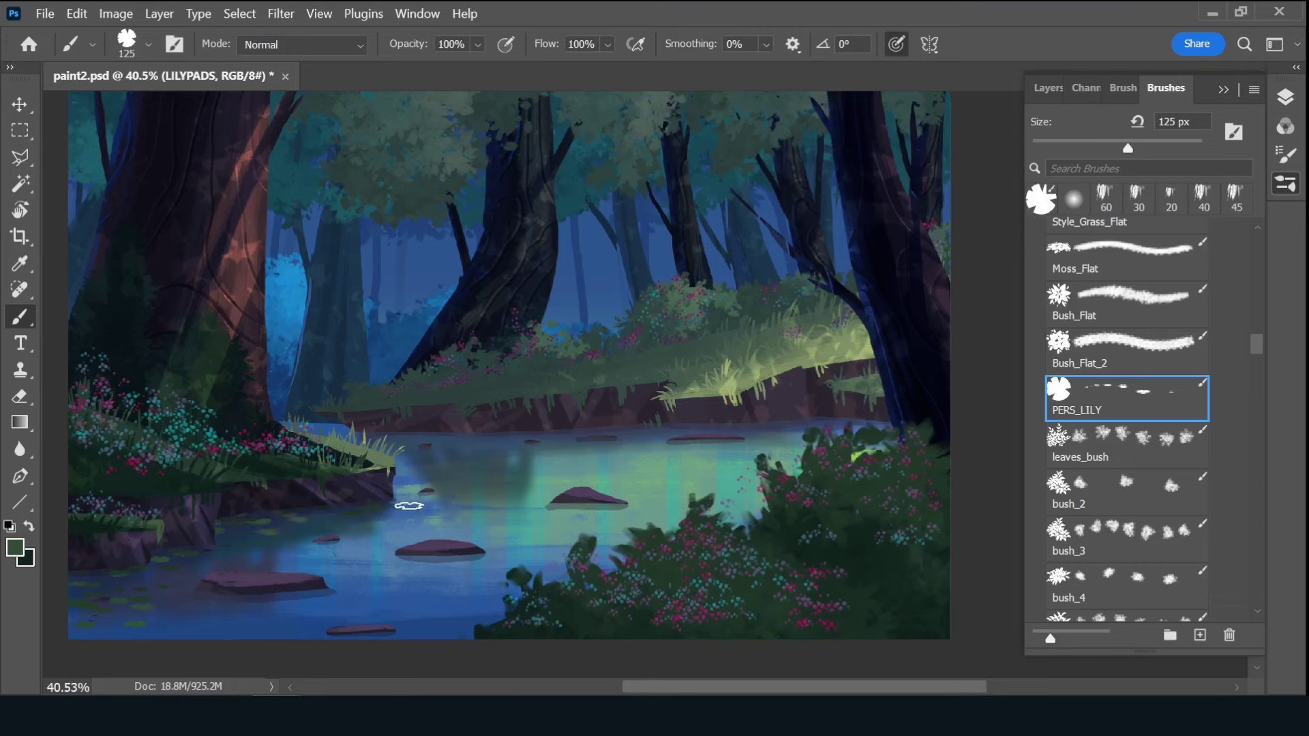
pyautogui.moveTo(464, 574); pyautogui.dragTo(382, 569)
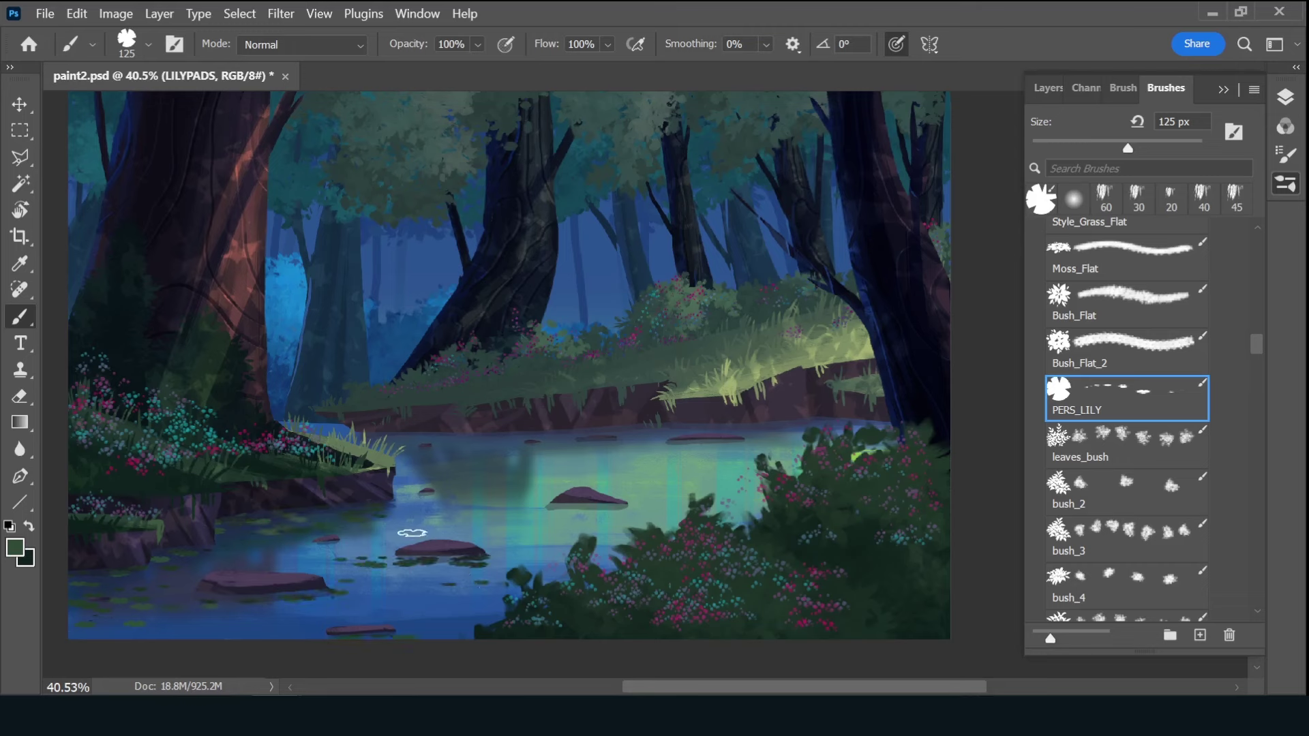
pyautogui.moveTo(568, 510); pyautogui.dragTo(672, 522)
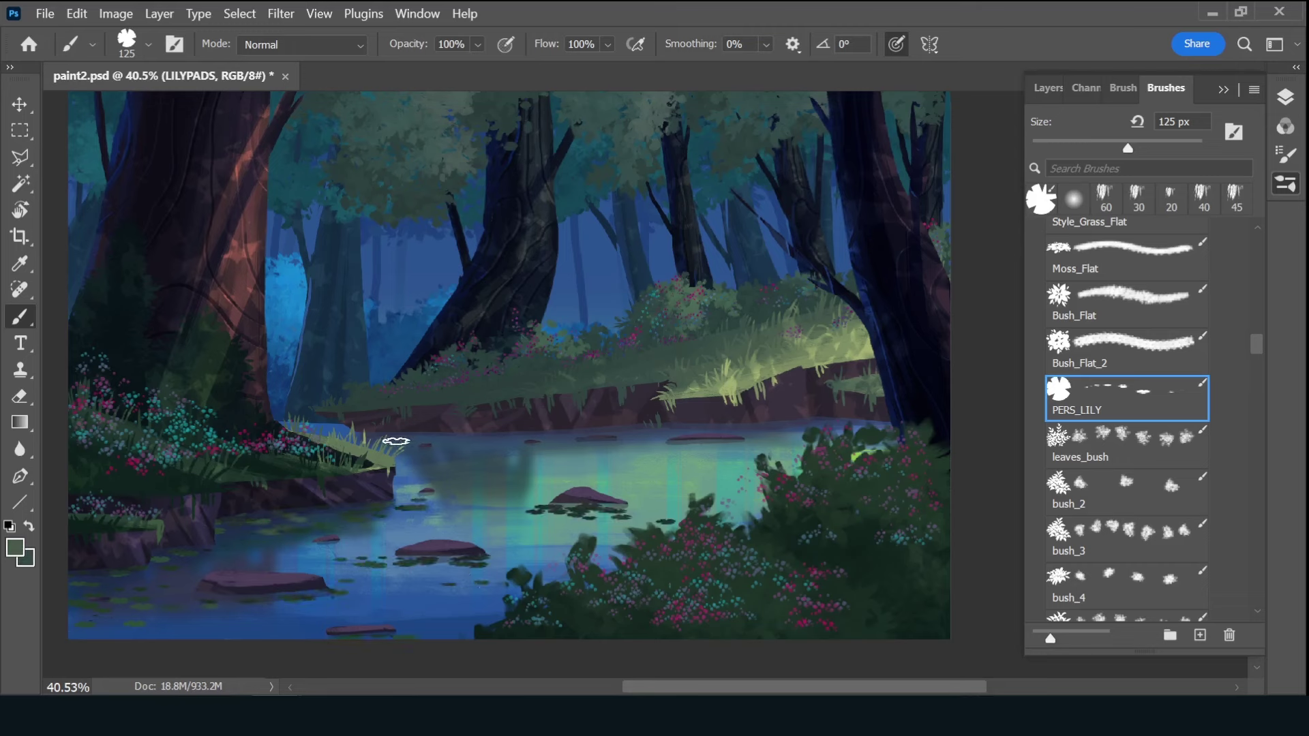
pyautogui.moveTo(694, 437); pyautogui.dragTo(557, 467)
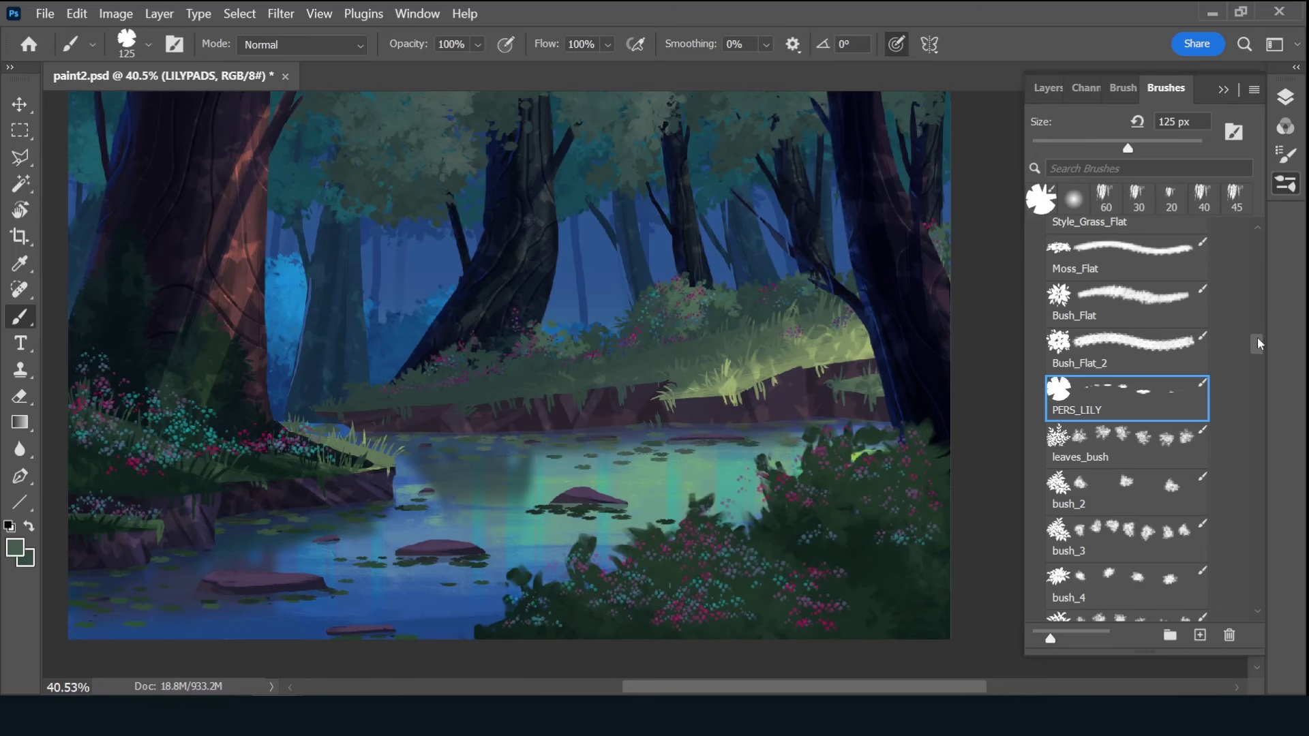
# - Pick a small textured ripple brush and add another new empty layer
pyautogui.moveTo(1260, 343); pyautogui.dragTo(1260, 227)
pyautogui.click(1159, 382)
pyautogui.click(1048, 87)
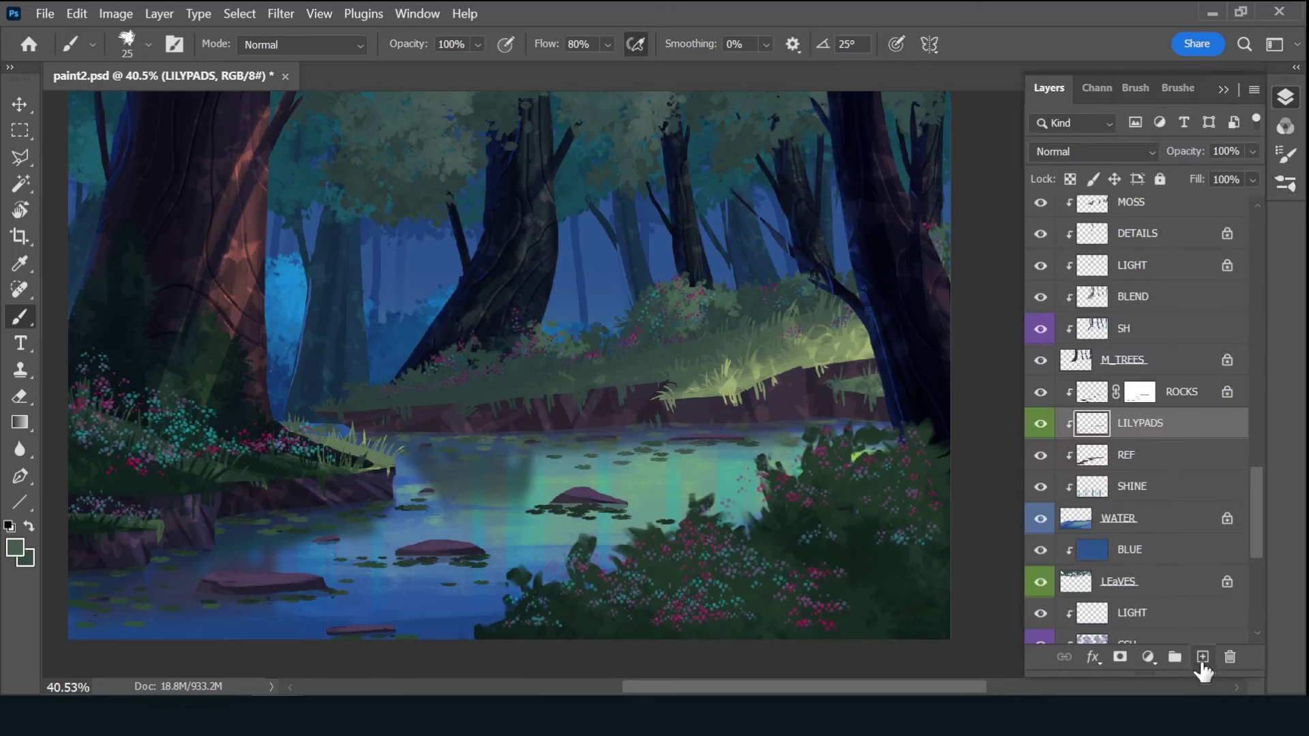
pyautogui.click(1202, 657)
pyautogui.doubleClick(1191, 394)
pyautogui.write('WATER BREAK')
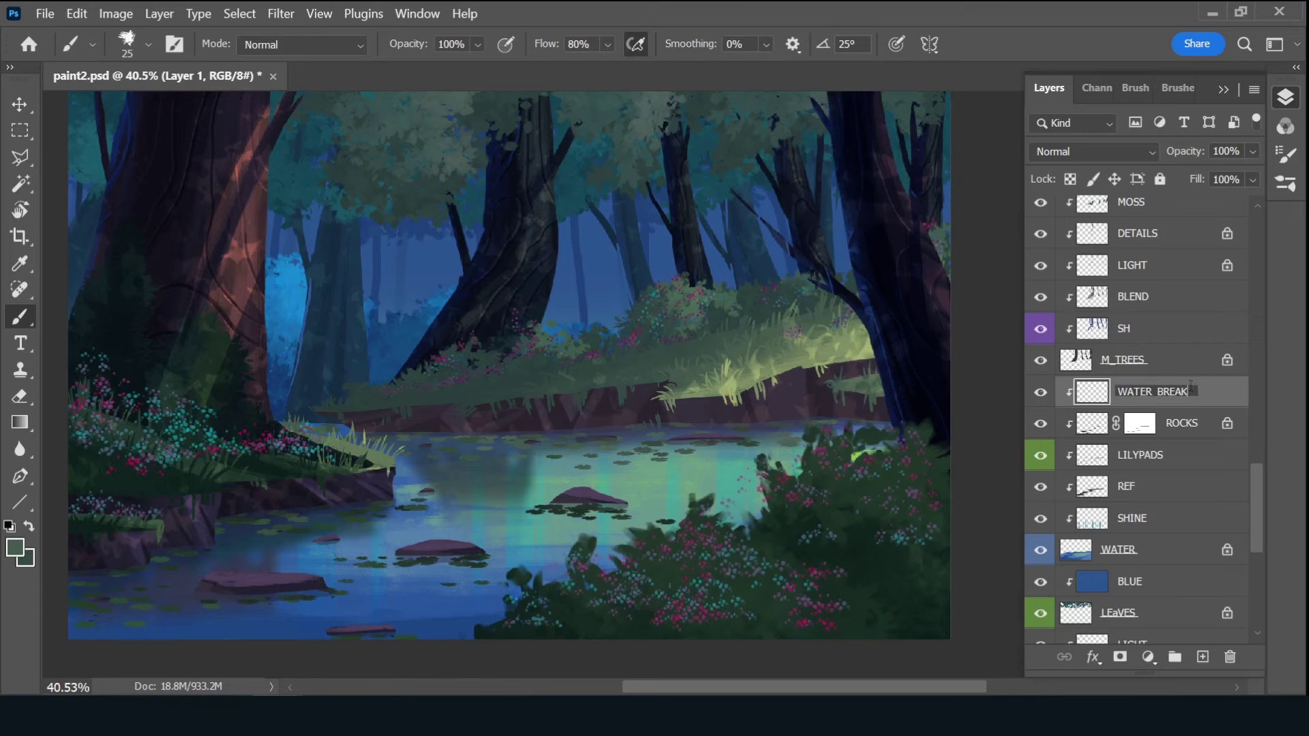
# - Name the layer WATER_BREAK, move it below LILYPADS, and pick a light green ripple colour
pyautogui.press('Return')
pyautogui.moveTo(1206, 394); pyautogui.dragTo(1035, 444)
pyautogui.click(14, 547)
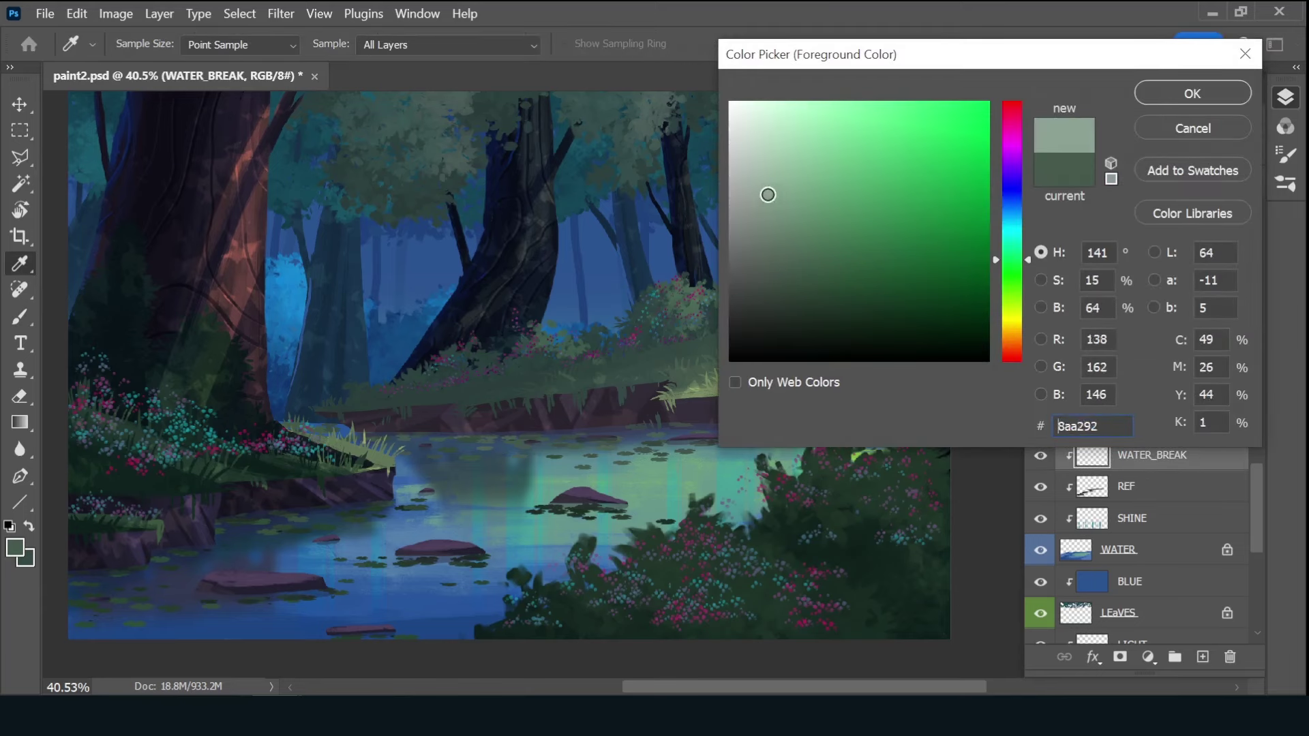
pyautogui.press('Return')
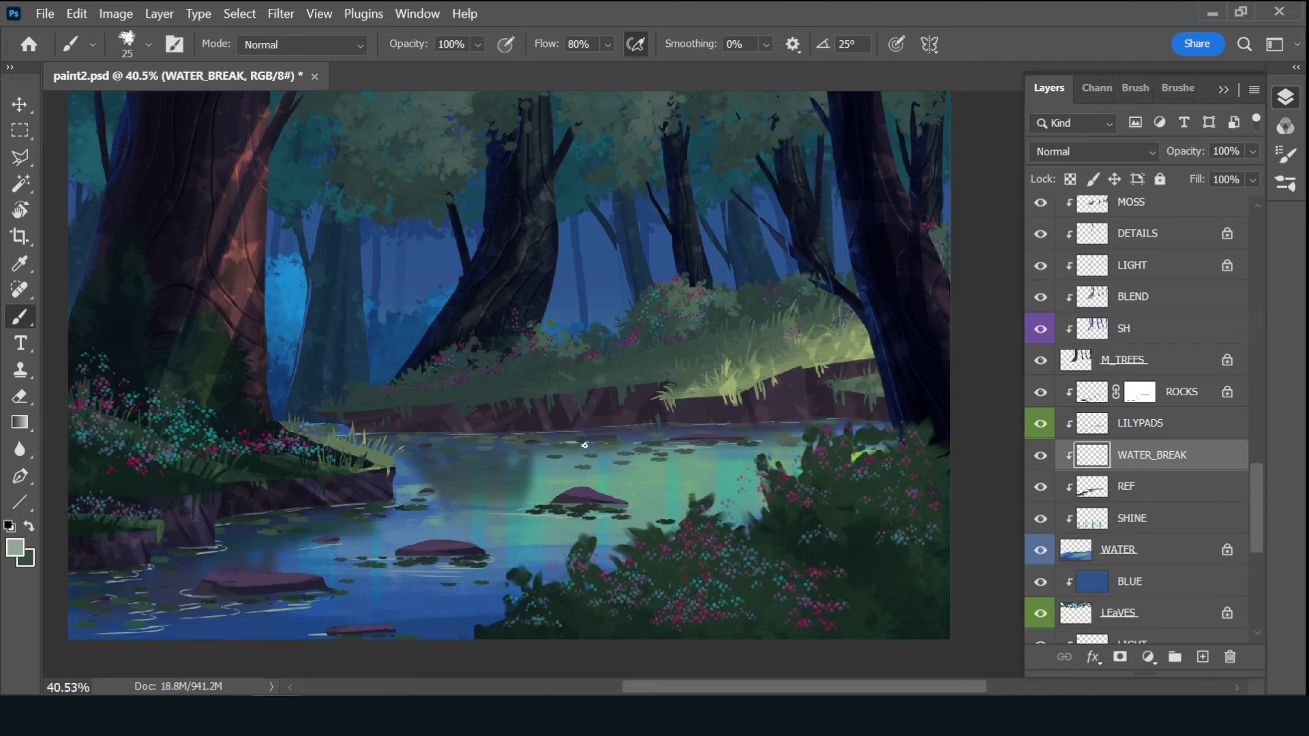
pyautogui.click(603, 463)
pyautogui.press('Return')
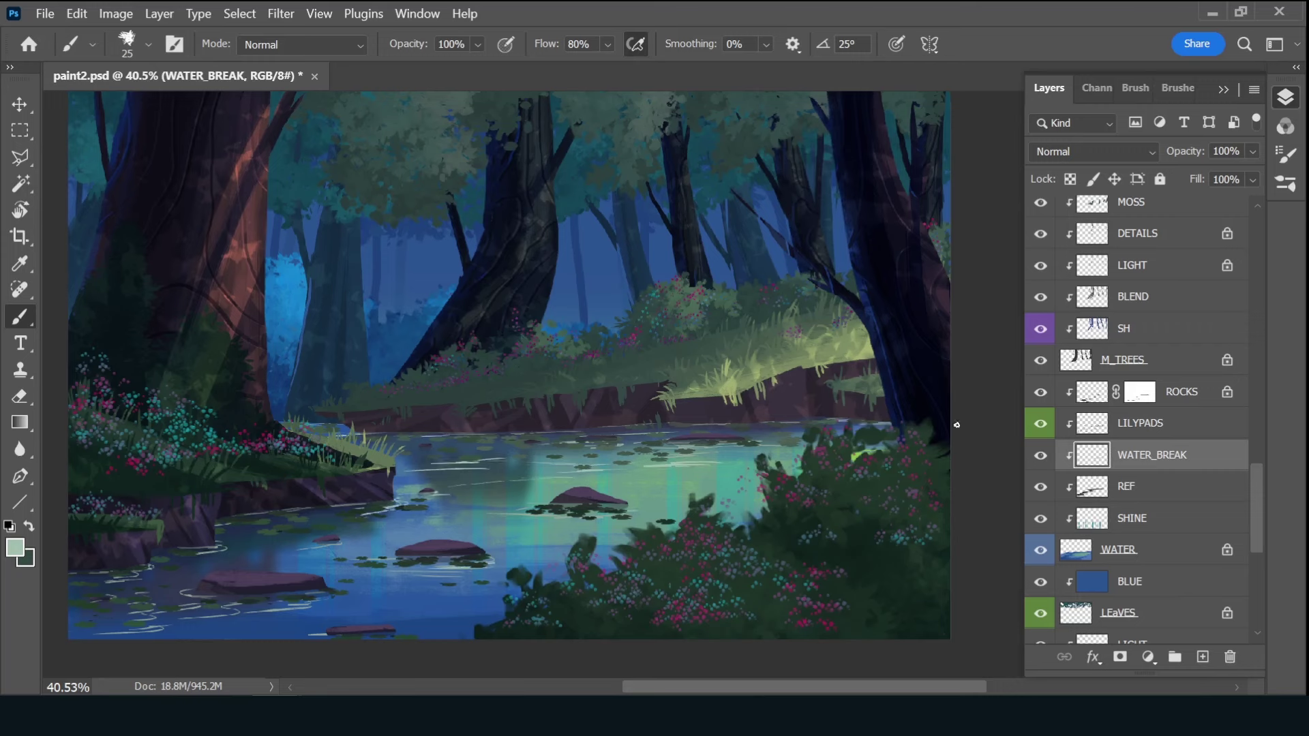
# - Add a new layer named CSH above ROCKS and label it violet
pyautogui.click(1172, 391)
pyautogui.click(1203, 656)
pyautogui.doubleClick(1133, 392)
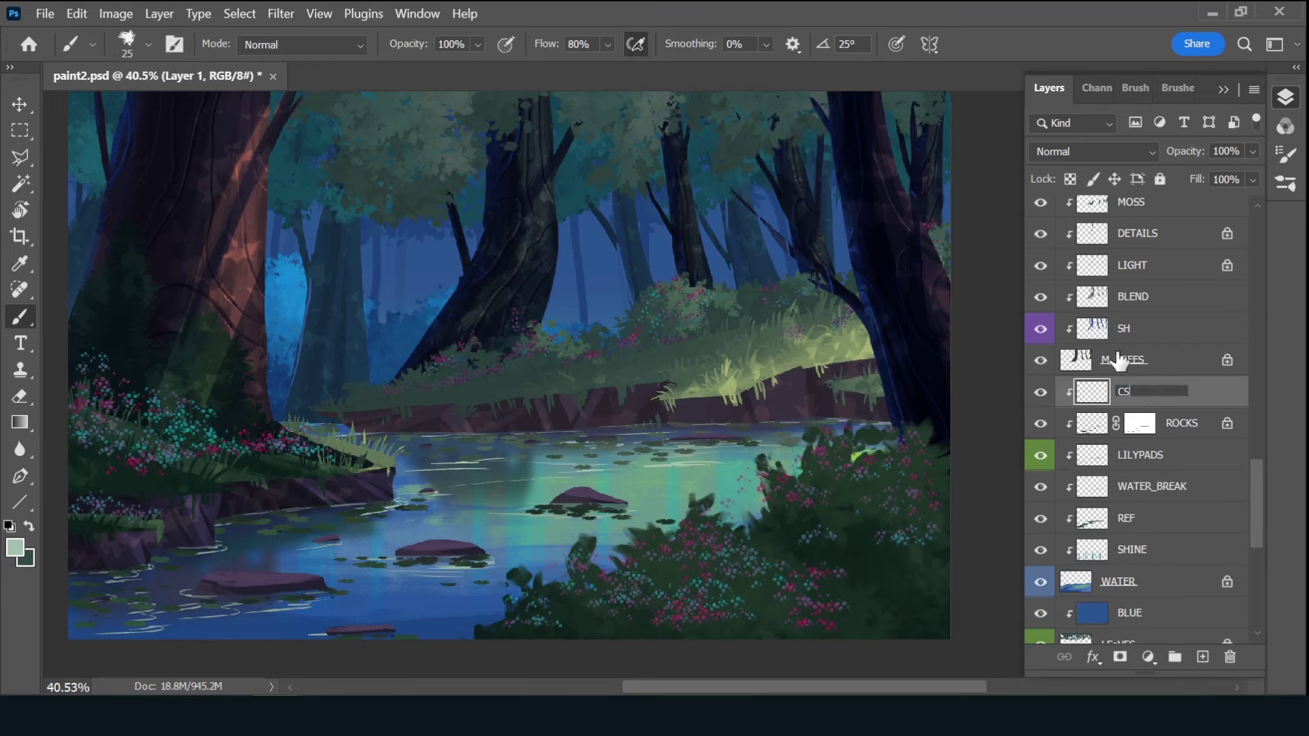
pyautogui.write('CSH')
pyautogui.press('Return')
pyautogui.rightClick(1045, 404)
pyautogui.click(1081, 510)
# - Choose a blue shadow colour, set CSH to Multiply, and use a 90 px brush
pyautogui.keyDown('alt'); pyautogui.click(605, 235); pyautogui.keyUp('alt')
pyautogui.click(1181, 89)
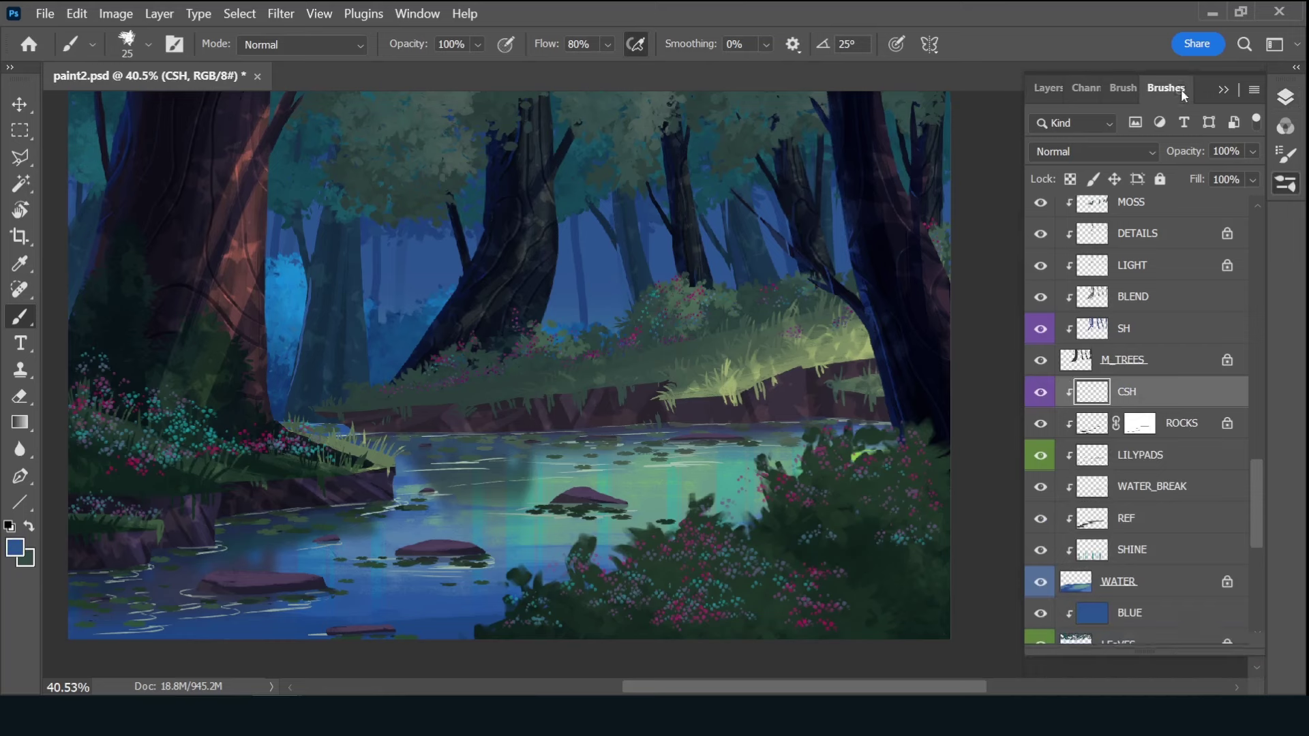
pyautogui.click(1041, 91)
pyautogui.click(1091, 151)
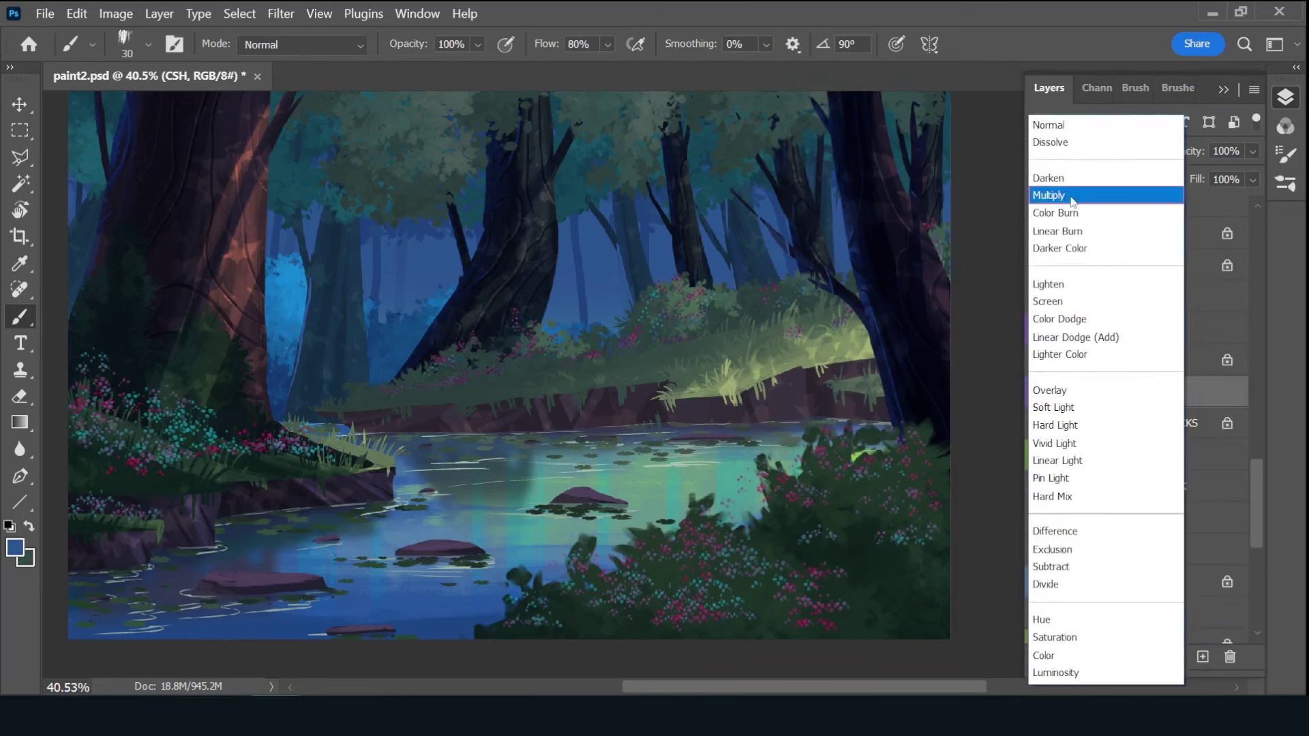
pyautogui.click(1111, 182)
pyautogui.press(']')
pyautogui.press(']')
pyautogui.press(']')
# - Paint dark shadows along the shorelines and beneath the rocks and lily pads
pyautogui.moveTo(322, 427)
pyautogui.mouseDown()
pyautogui.moveTo(312, 433)
pyautogui.moveTo(919, 416)
pyautogui.mouseUp()
pyautogui.moveTo(457, 445); pyautogui.dragTo(502, 442)
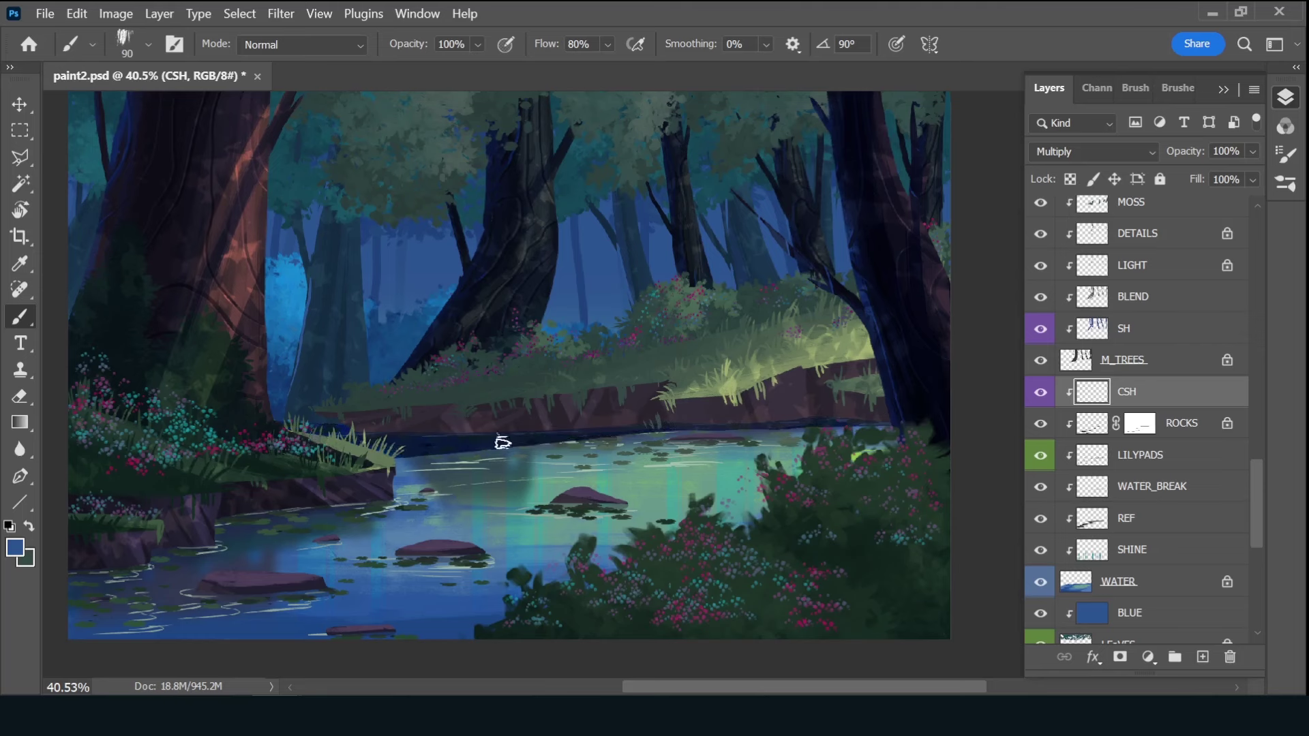
pyautogui.press('[')
pyautogui.moveTo(386, 504)
pyautogui.mouseDown()
pyautogui.moveTo(185, 529)
pyautogui.moveTo(235, 552)
pyautogui.mouseUp()
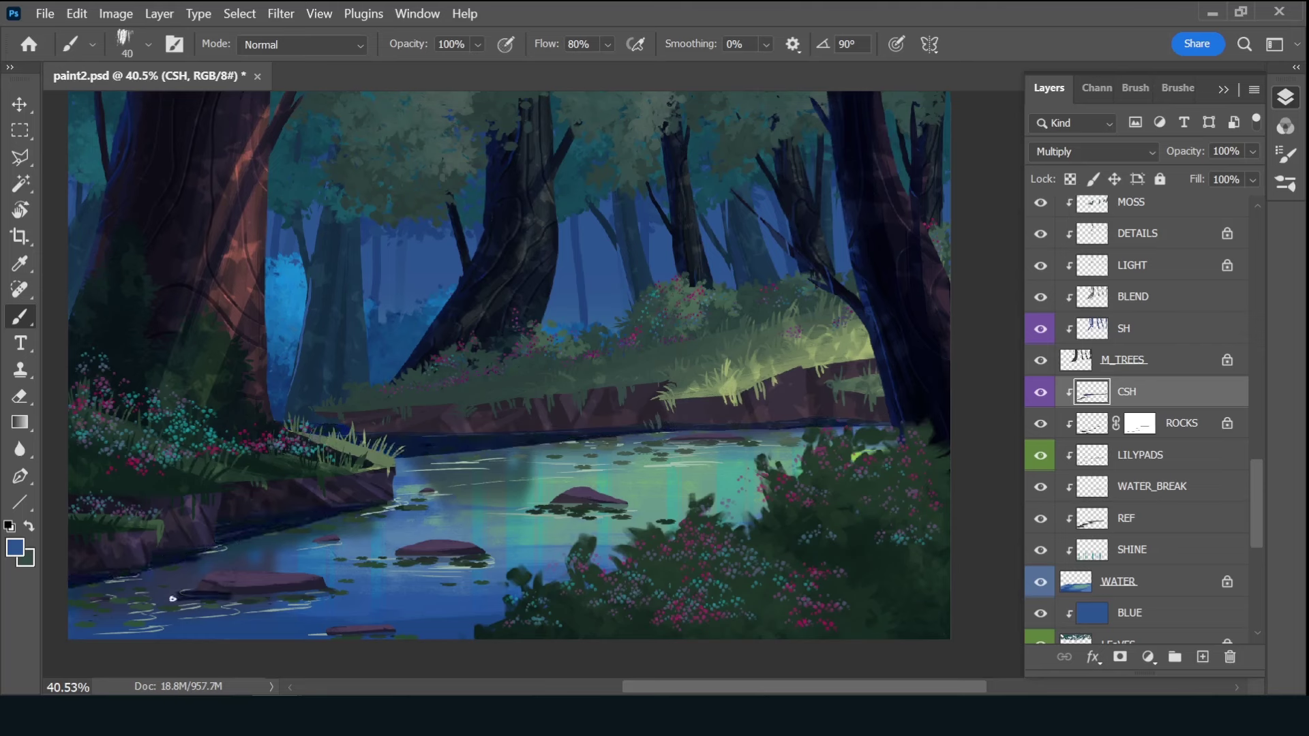
pyautogui.moveTo(172, 599); pyautogui.dragTo(323, 593)
pyautogui.moveTo(225, 600); pyautogui.dragTo(106, 603)
pyautogui.moveTo(287, 634); pyautogui.dragTo(388, 634)
pyautogui.moveTo(372, 561); pyautogui.dragTo(491, 556)
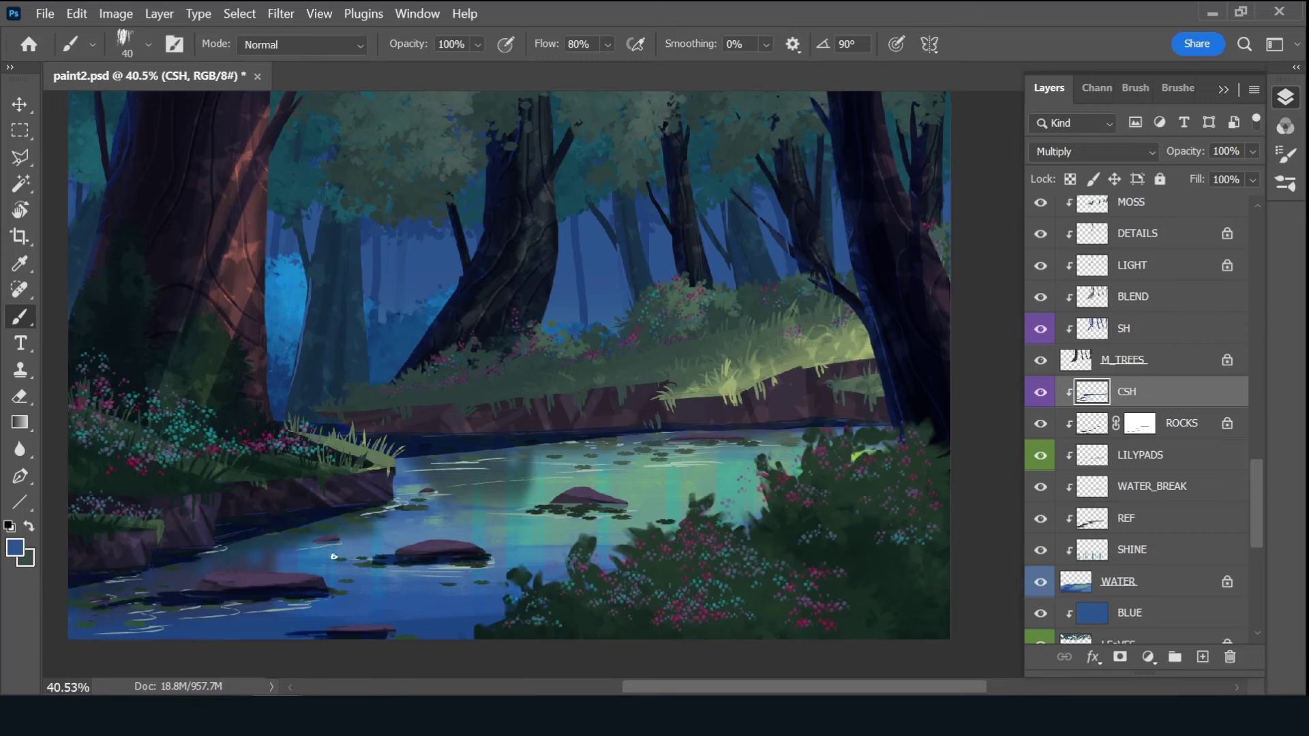
pyautogui.moveTo(563, 509); pyautogui.dragTo(619, 510)
# - Lower the CSH layer opacity to 64% and add another new layer
pyautogui.moveTo(1181, 157); pyautogui.dragTo(1187, 161)
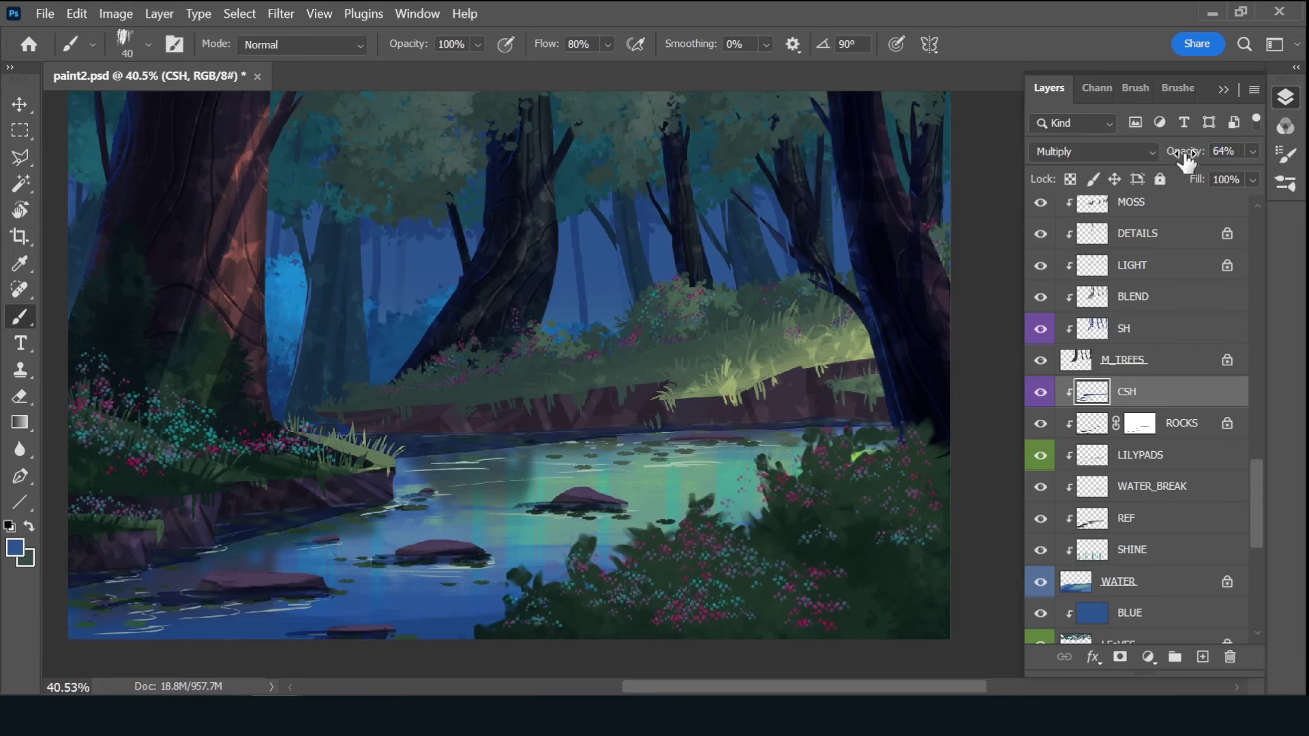
pyautogui.click(1203, 657)
pyautogui.doubleClick(1178, 390)
pyautogui.write('CH')
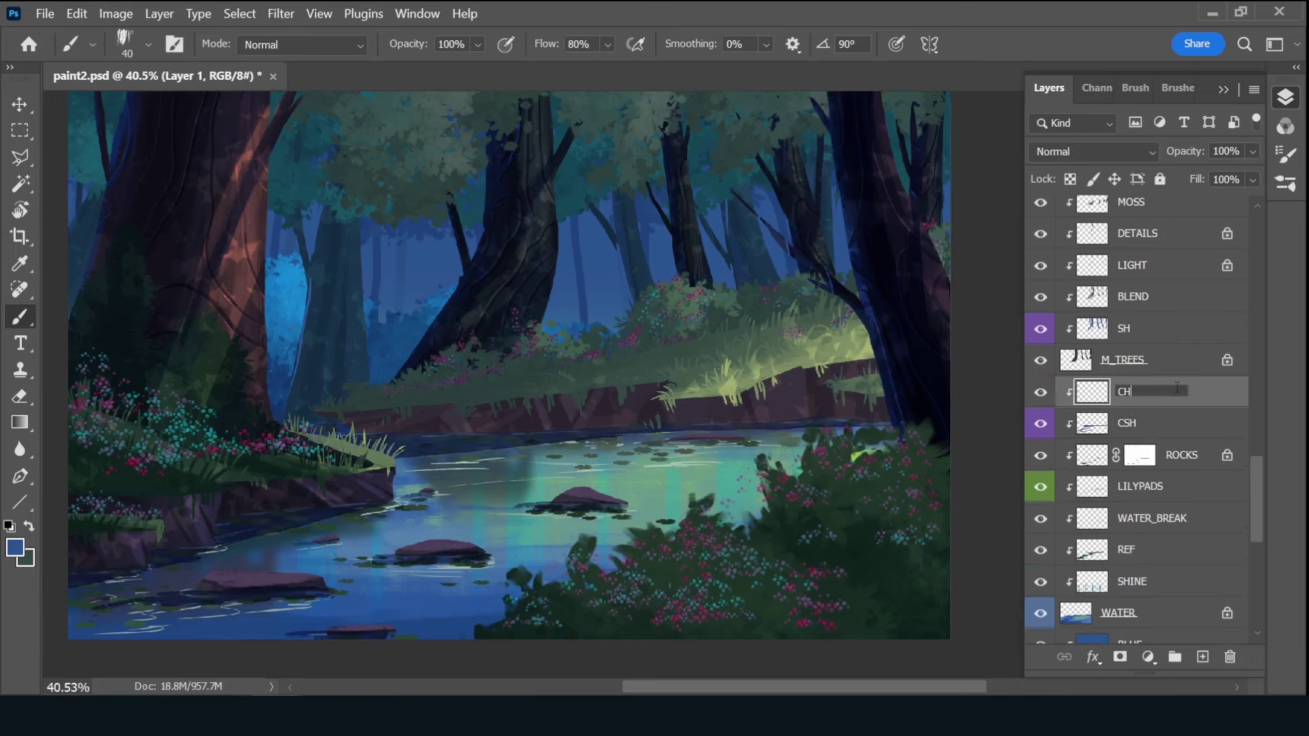
# - Name the new layer CHL and tag it yellow
pyautogui.write('L')
pyautogui.press('Return')
pyautogui.rightClick(1040, 391)
pyautogui.click(1118, 518)
# - Set CHL to Overlay and paint a light yellow glow across the pond
pyautogui.click(15, 547)
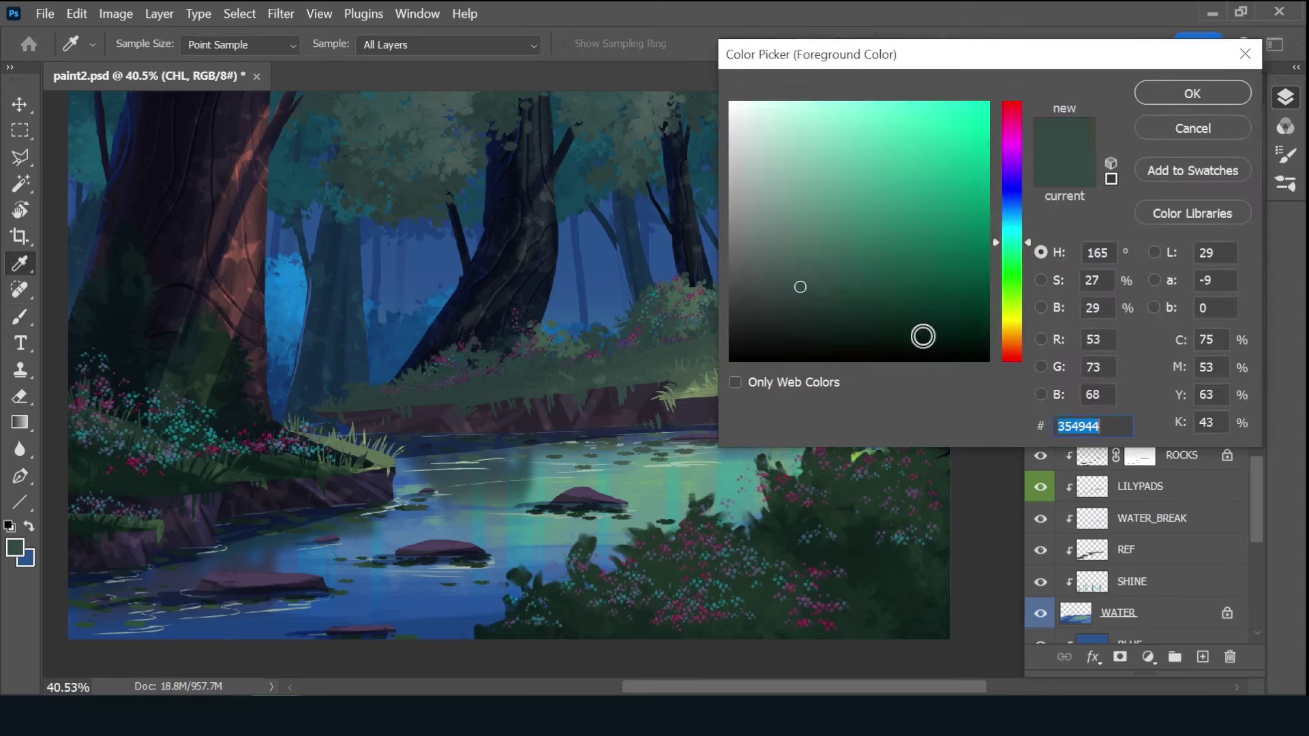
pyautogui.click(1012, 332)
pyautogui.click(852, 126)
pyautogui.click(1193, 94)
pyautogui.click(1091, 152)
pyautogui.click(1053, 383)
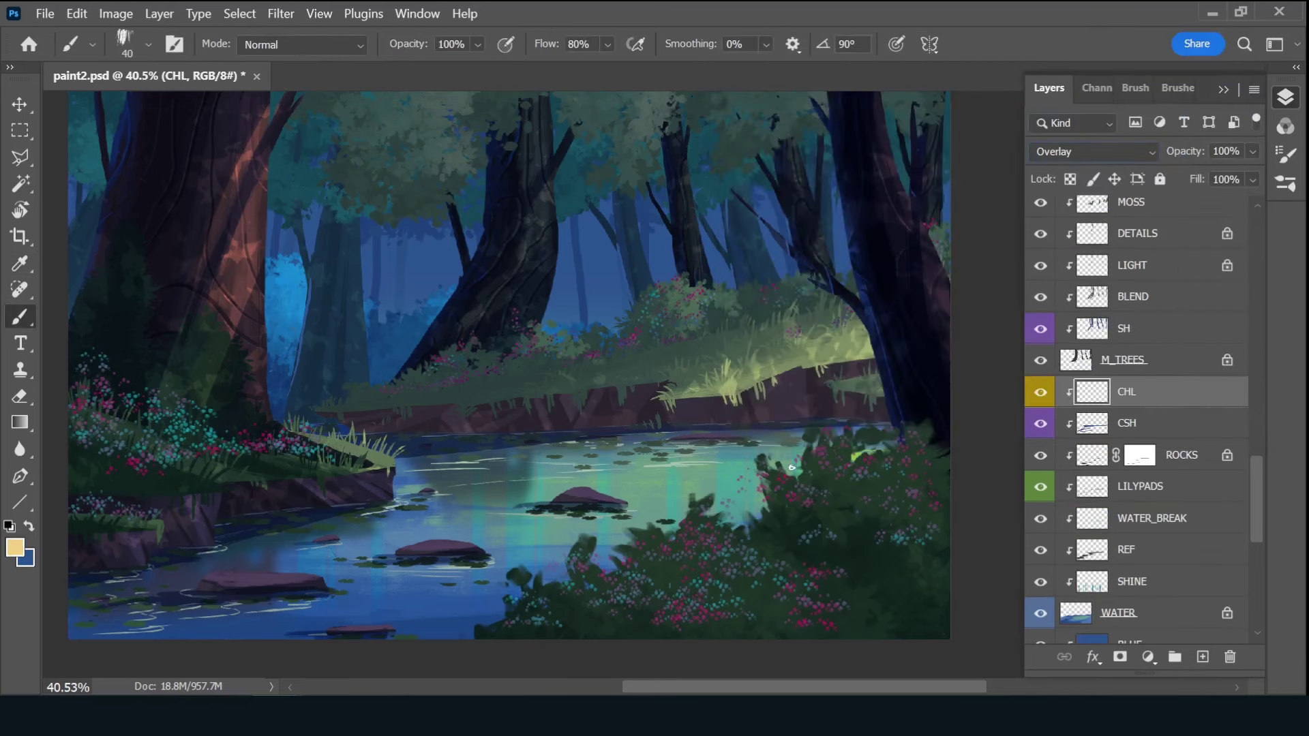
pyautogui.moveTo(799, 474)
pyautogui.mouseDown()
pyautogui.moveTo(770, 493)
pyautogui.moveTo(757, 450)
pyautogui.moveTo(468, 468)
pyautogui.moveTo(727, 530)
pyautogui.mouseUp()
pyautogui.moveTo(649, 453)
pyautogui.mouseDown()
pyautogui.moveTo(464, 478)
pyautogui.moveTo(459, 517)
pyautogui.mouseUp()
# - Soften the pond glow with a reduced-radius Gaussian Blur
pyautogui.click(278, 15)
pyautogui.moveTo(293, 270)
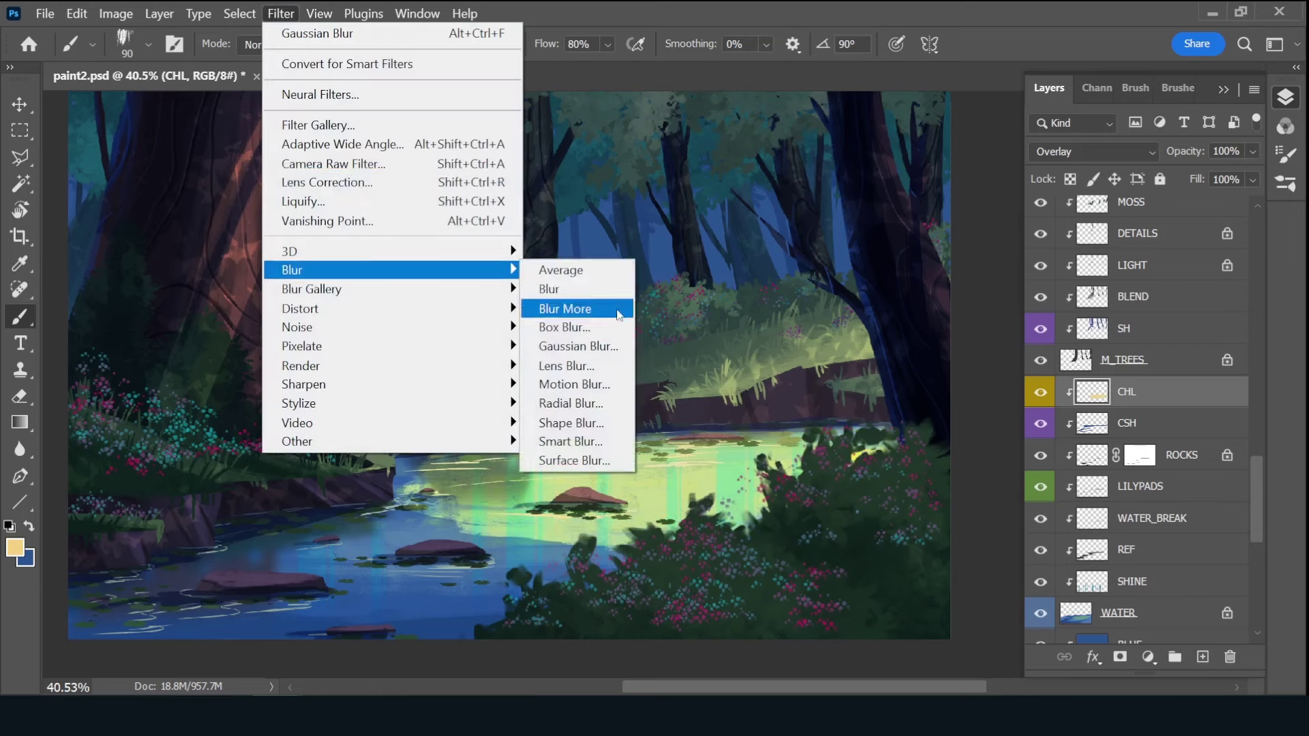
pyautogui.click(573, 341)
pyautogui.moveTo(581, 416); pyautogui.dragTo(555, 415)
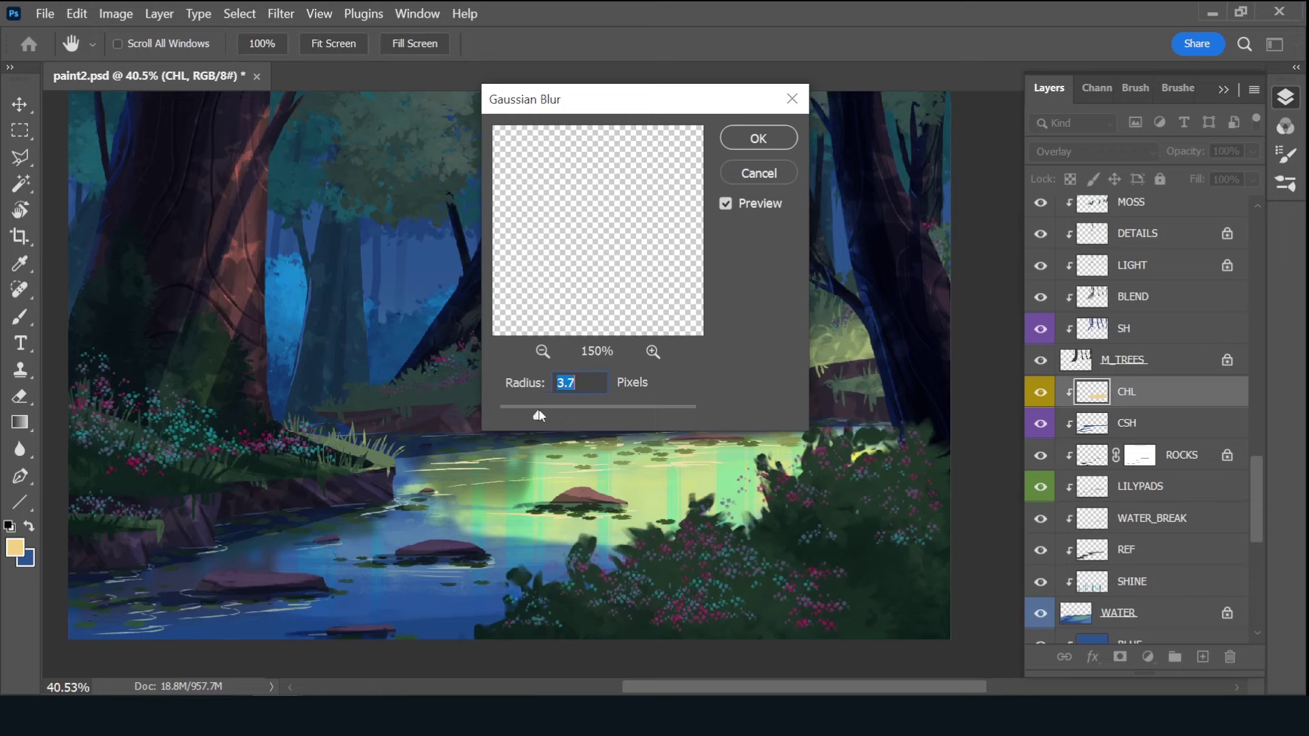
pyautogui.press('Return')
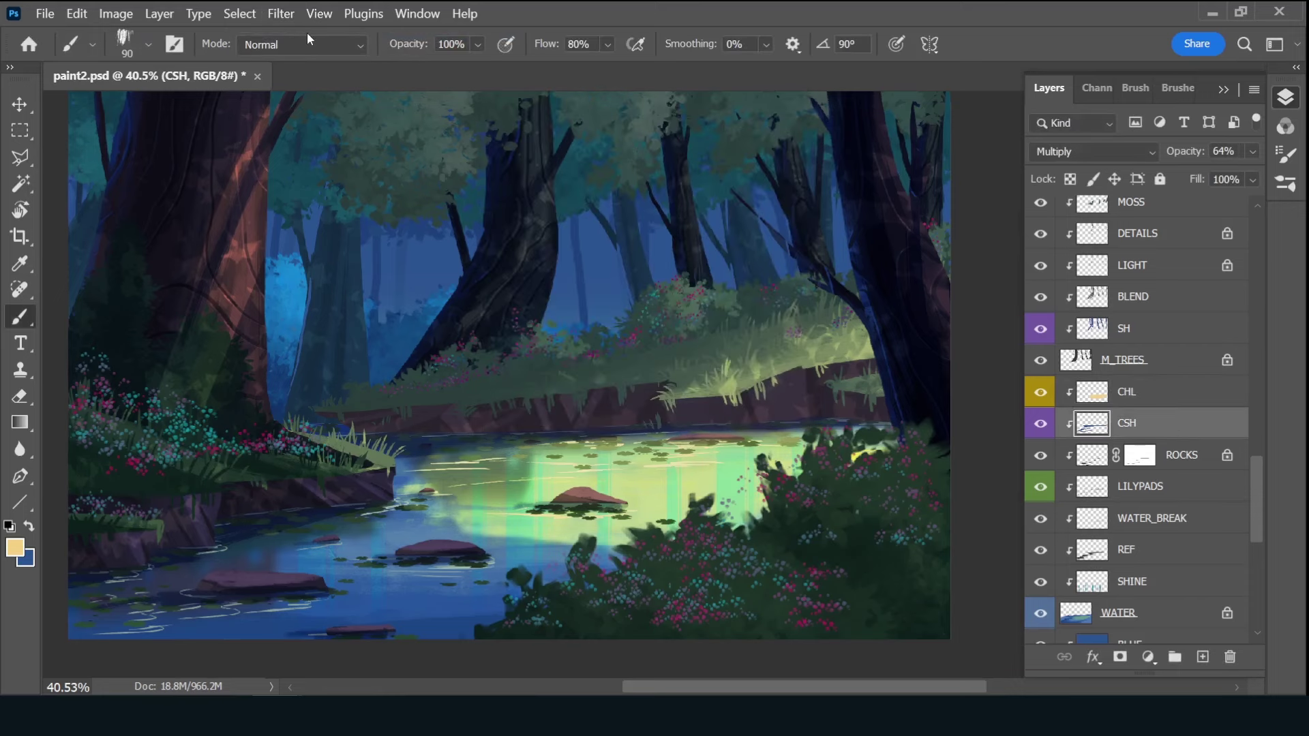
# - Paint dark blue shadow over the lower water on the CSH layer, then add a layer above CHL
pyautogui.hotkey('alt', '[')
pyautogui.press('x')
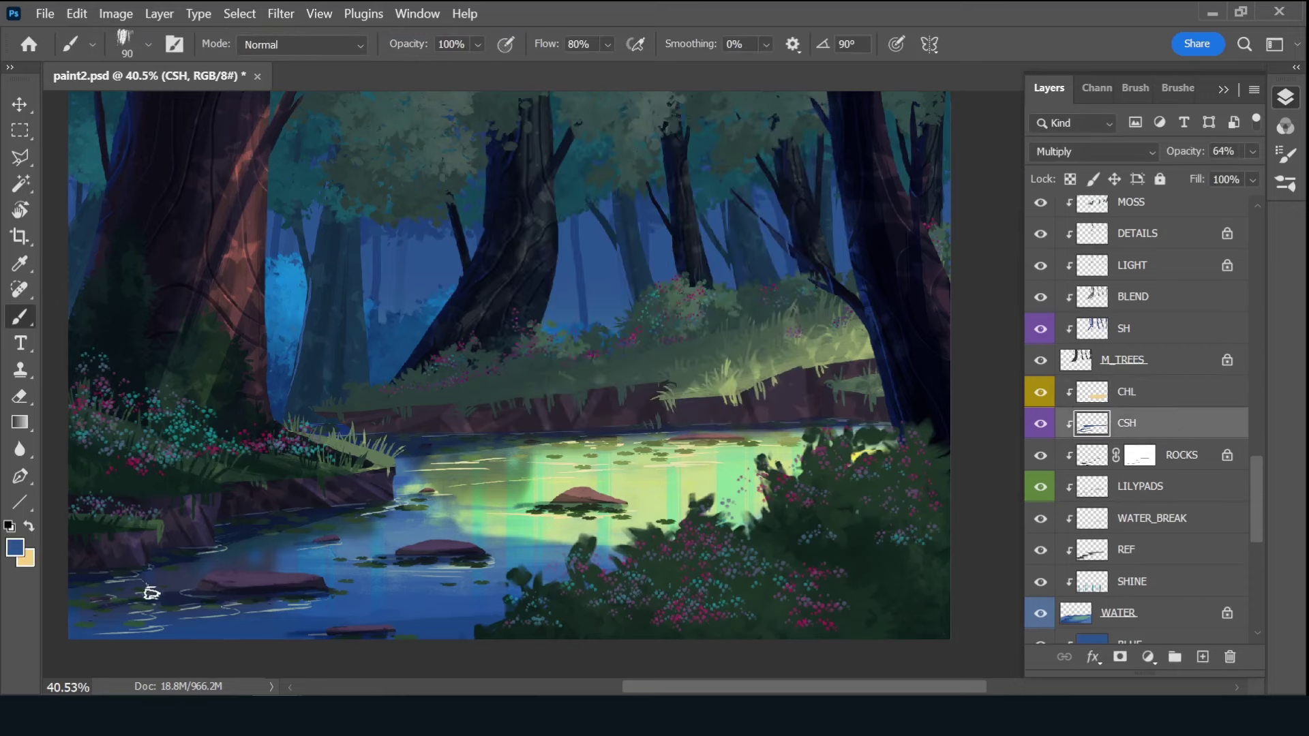
pyautogui.moveTo(146, 591)
pyautogui.mouseDown()
pyautogui.moveTo(71, 605)
pyautogui.moveTo(503, 643)
pyautogui.moveTo(246, 618)
pyautogui.moveTo(146, 555)
pyautogui.moveTo(620, 564)
pyautogui.moveTo(437, 540)
pyautogui.mouseUp()
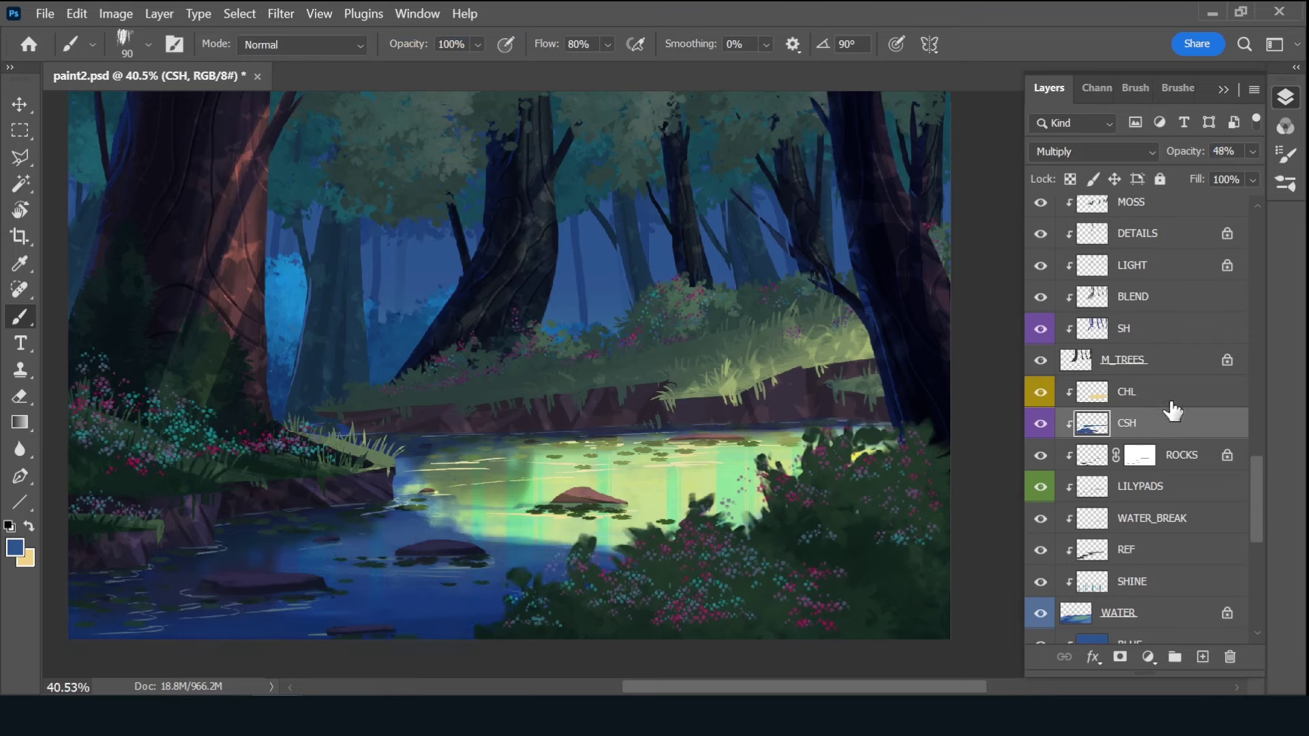
pyautogui.click(1172, 403)
pyautogui.hotkey('ctrl', 'shift', 'alt', 'n')
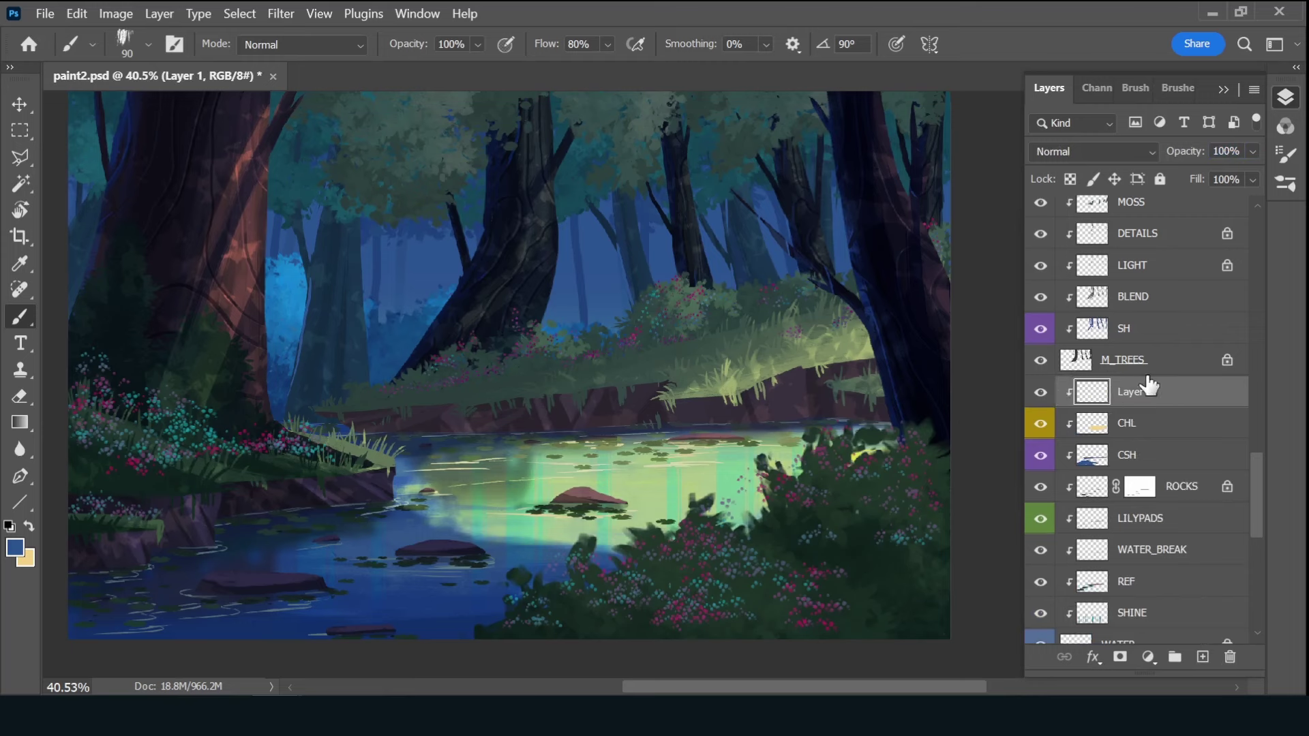
# - Colour-tag the new shadow layer and select the Foliage 1 brush
pyautogui.rightClick(1040, 392)
pyautogui.click(1074, 563)
pyautogui.rightClick(1038, 390)
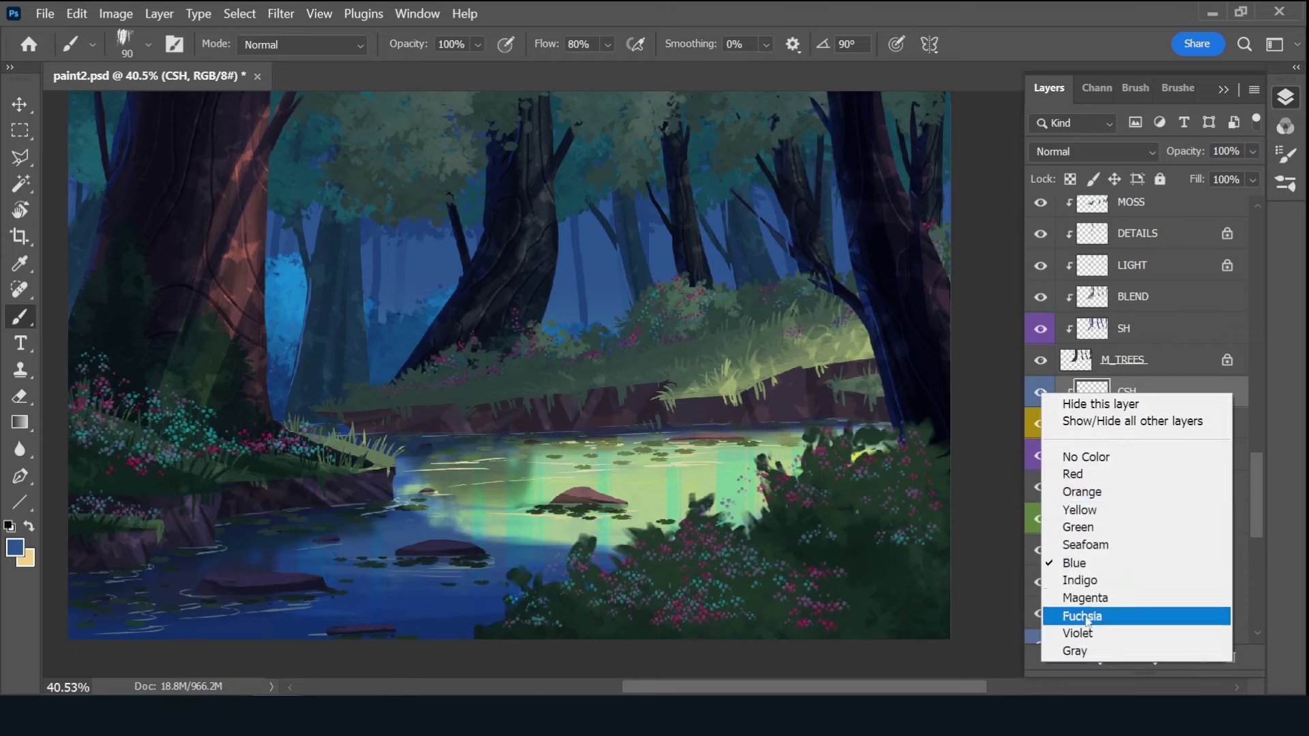
pyautogui.click(1088, 617)
pyautogui.click(1166, 88)
pyautogui.scroll(-5, 1249, 338)
pyautogui.scroll(-5, 1252, 269)
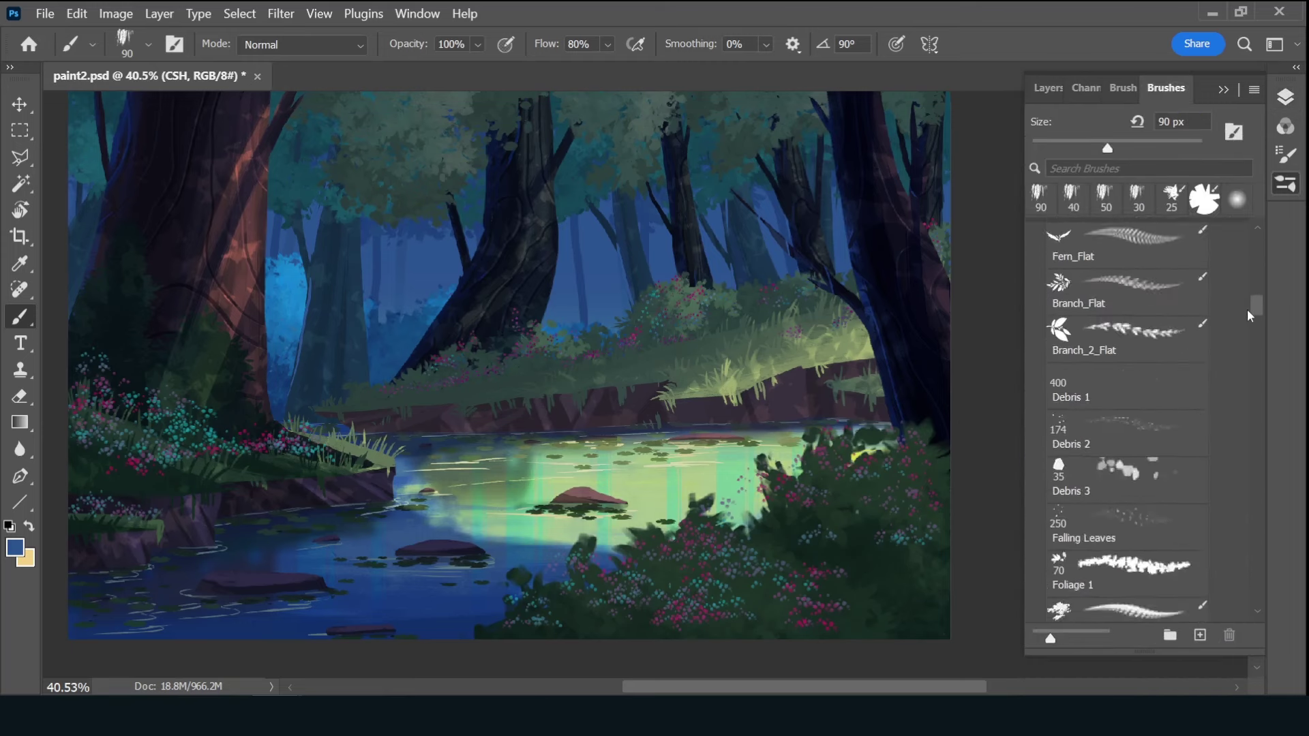
pyautogui.scroll(-4, 1246, 309)
pyautogui.click(1158, 334)
# - Paint leaf-shaped shadows across the pond and fade them to 30% opacity
pyautogui.moveTo(356, 437); pyautogui.dragTo(506, 442)
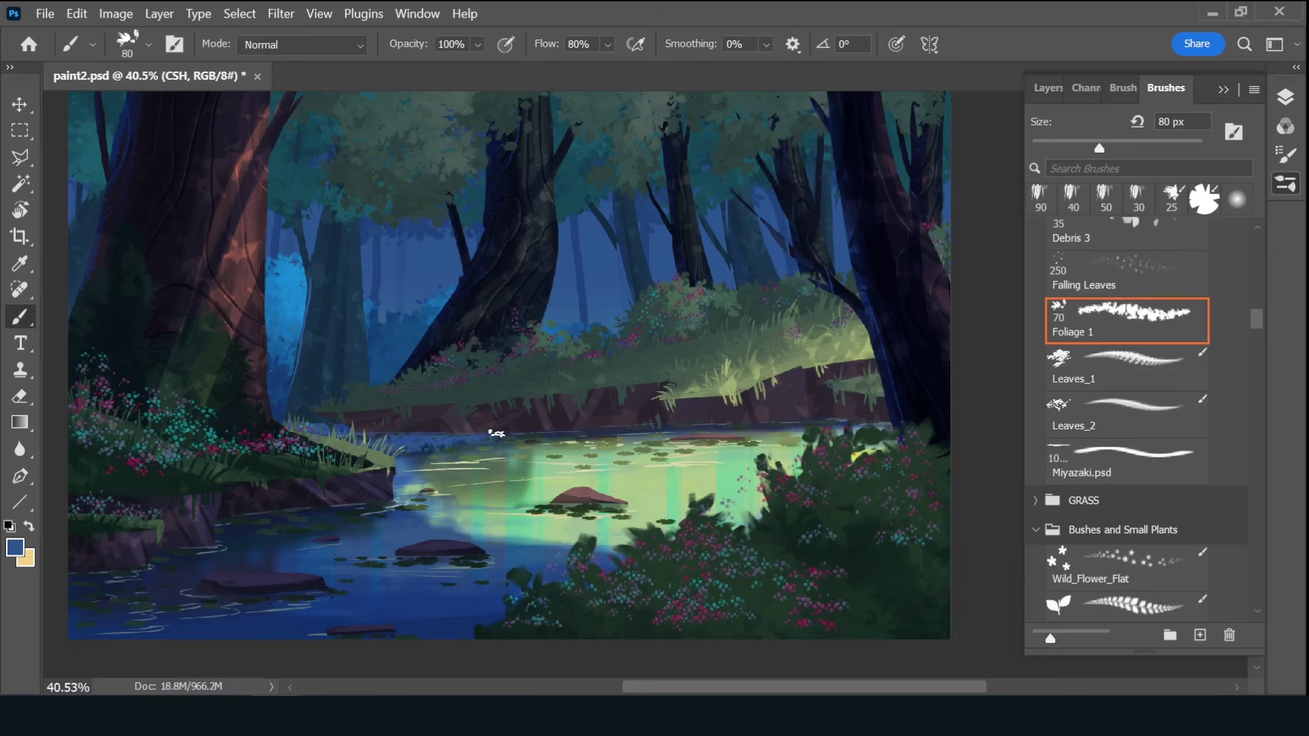
pyautogui.press(']')
pyautogui.press(']')
pyautogui.press(']')
pyautogui.moveTo(395, 450); pyautogui.dragTo(292, 578)
pyautogui.press(']')
pyautogui.press(']')
pyautogui.press(']')
pyautogui.moveTo(478, 580)
pyautogui.mouseDown()
pyautogui.moveTo(78, 636)
pyautogui.moveTo(534, 600)
pyautogui.moveTo(770, 470)
pyautogui.mouseUp()
pyautogui.click(1047, 88)
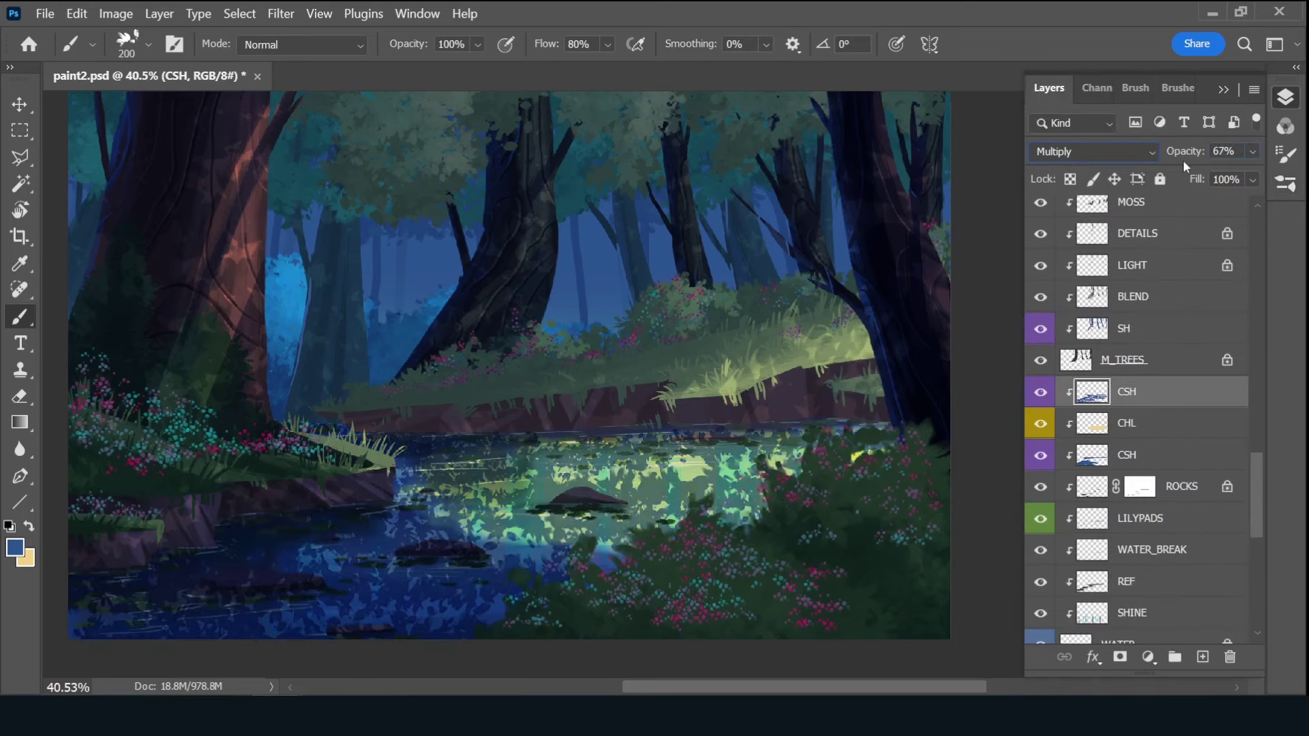
pyautogui.moveTo(1183, 155); pyautogui.dragTo(1159, 155)
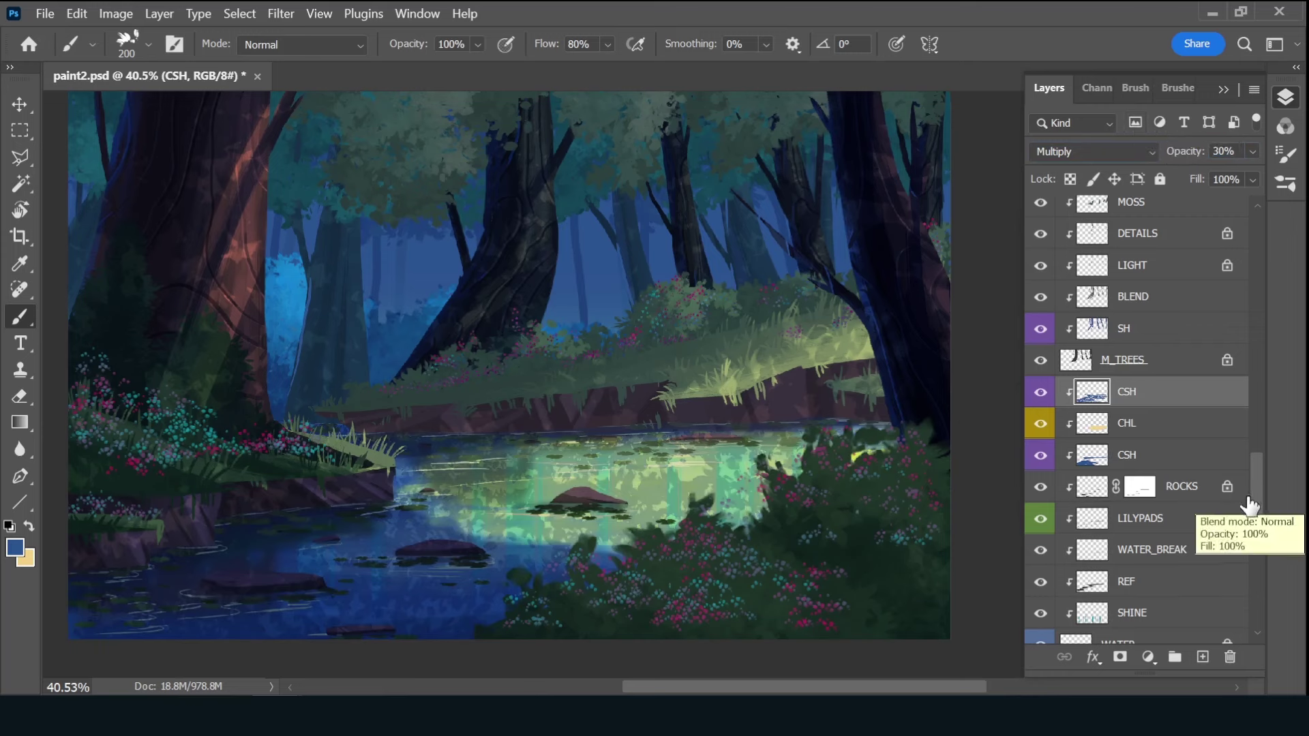
pyautogui.hotkey('ctrl', 'shift', 'alt', 'n')
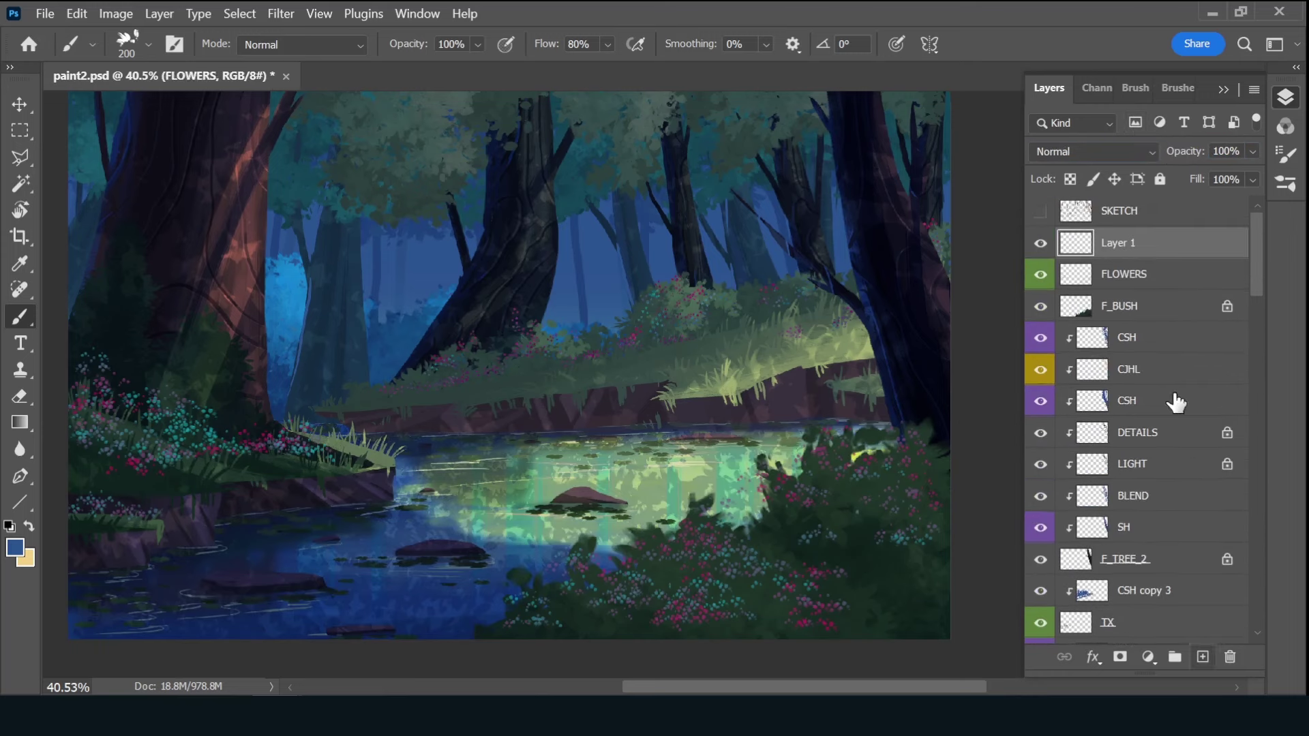
# - Name the new layer VINES and select the Vine_Flat brush
pyautogui.doubleClick(1118, 242)
pyautogui.write('VINES')
pyautogui.press('Return')
pyautogui.click(1178, 87)
pyautogui.scroll(-5, 1257, 346)
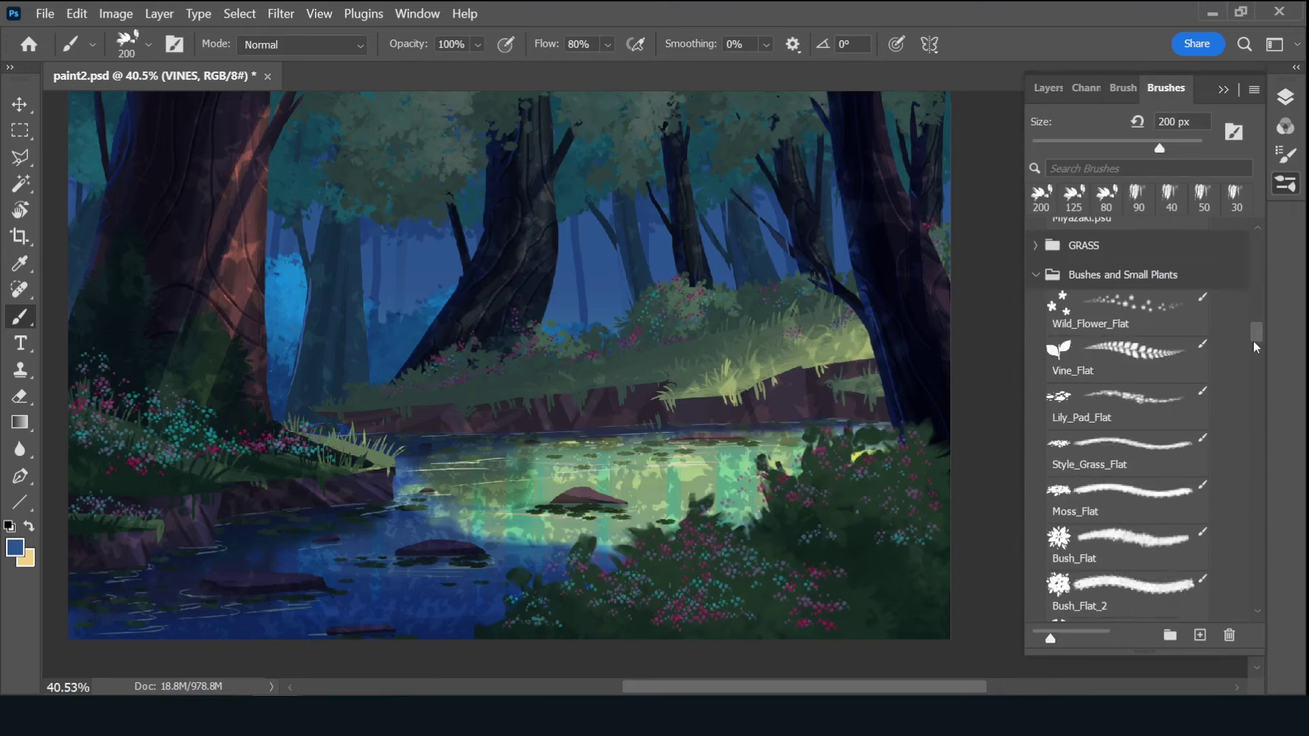
pyautogui.scroll(1, 1256, 347)
pyautogui.click(1105, 399)
pyautogui.keyDown('alt'); pyautogui.click(873, 587); pyautogui.keyUp('alt')
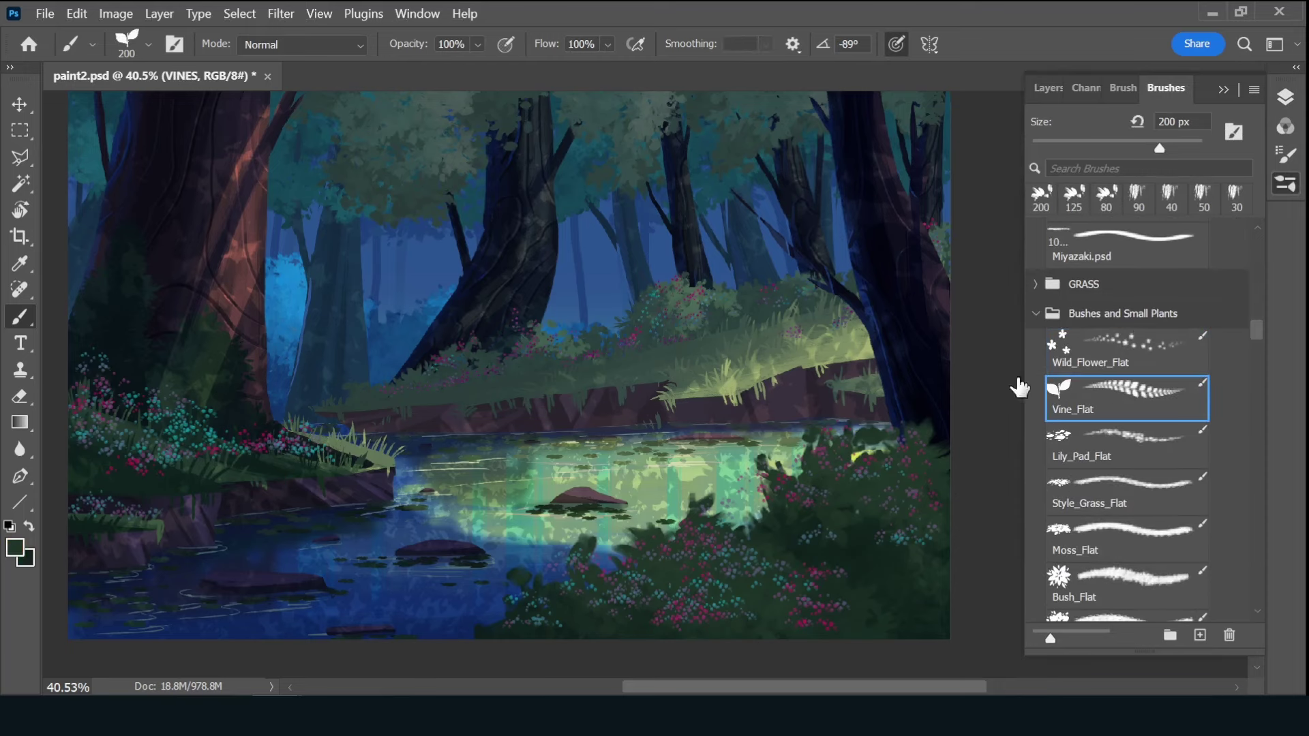
# - Hang vines down the right-hand trees and the left-hand trunks
pyautogui.moveTo(835, 286); pyautogui.dragTo(873, 310)
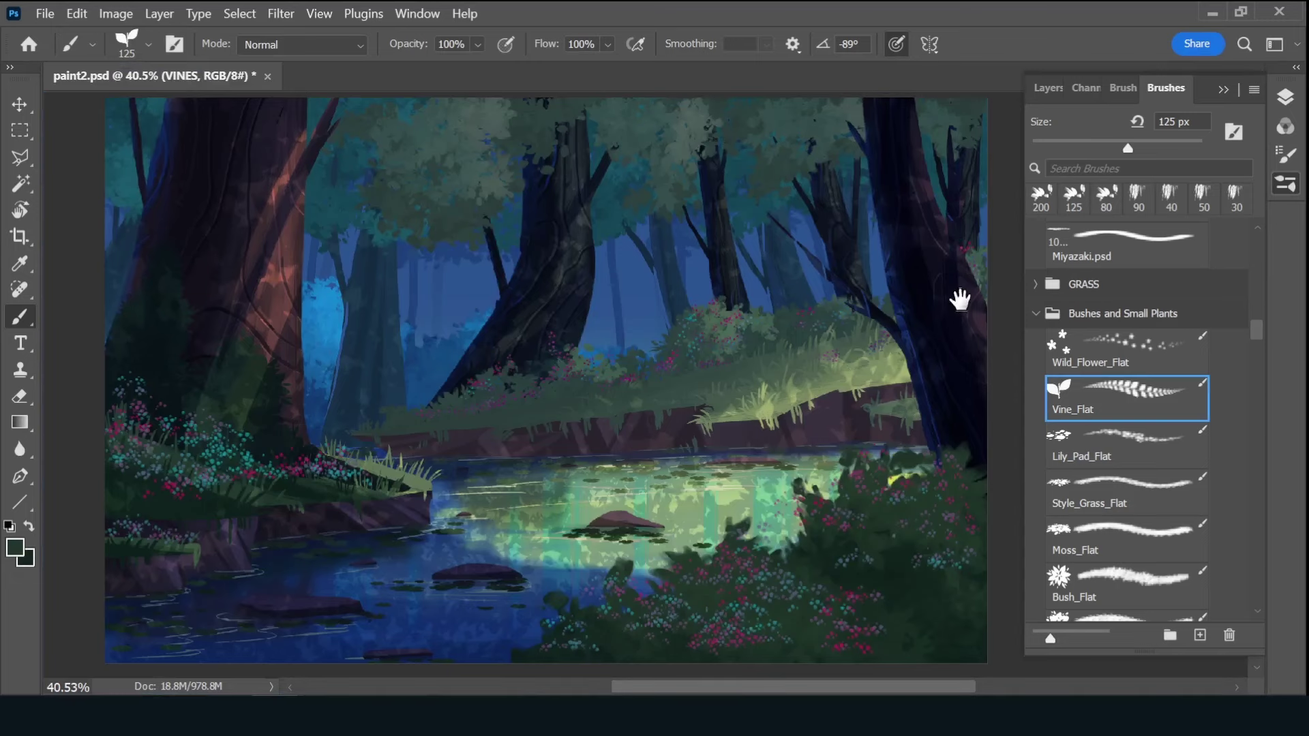
pyautogui.moveTo(947, 312); pyautogui.dragTo(946, 354)
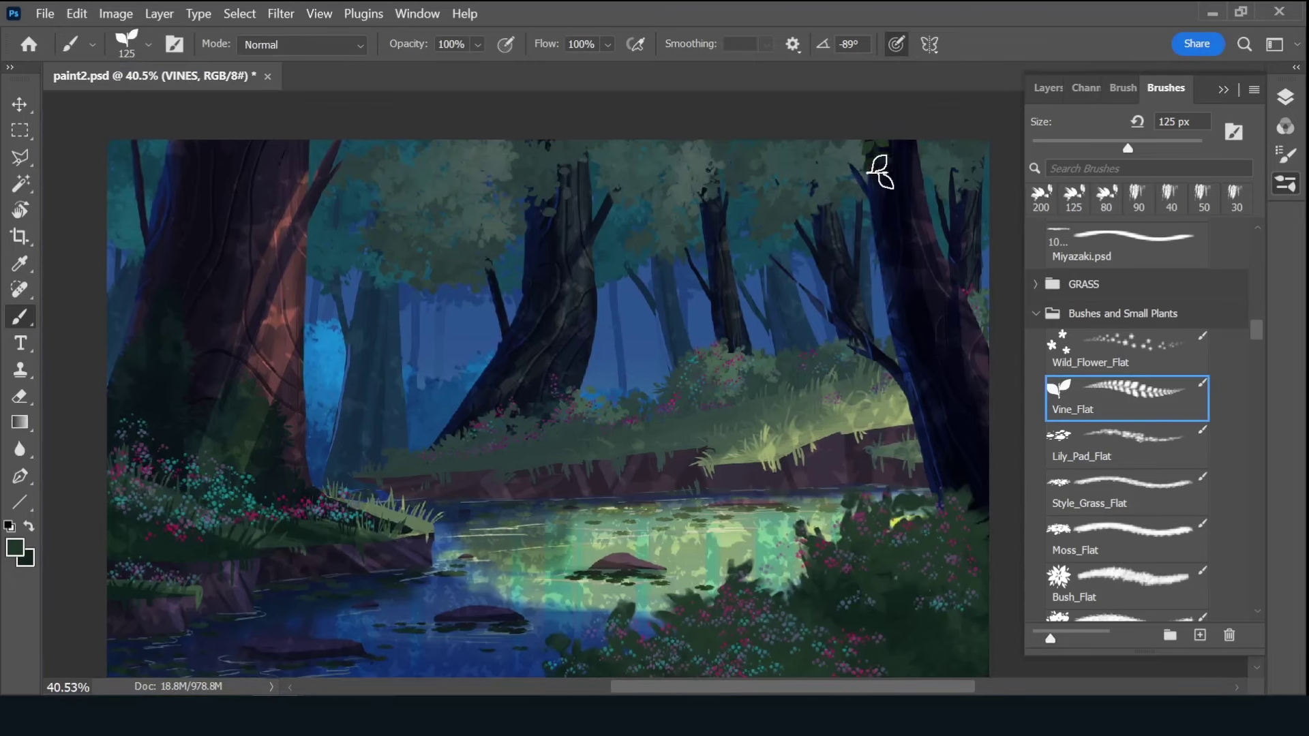
pyautogui.moveTo(879, 173); pyautogui.dragTo(920, 444)
pyautogui.moveTo(808, 143); pyautogui.dragTo(827, 234)
pyautogui.moveTo(953, 129); pyautogui.dragTo(975, 341)
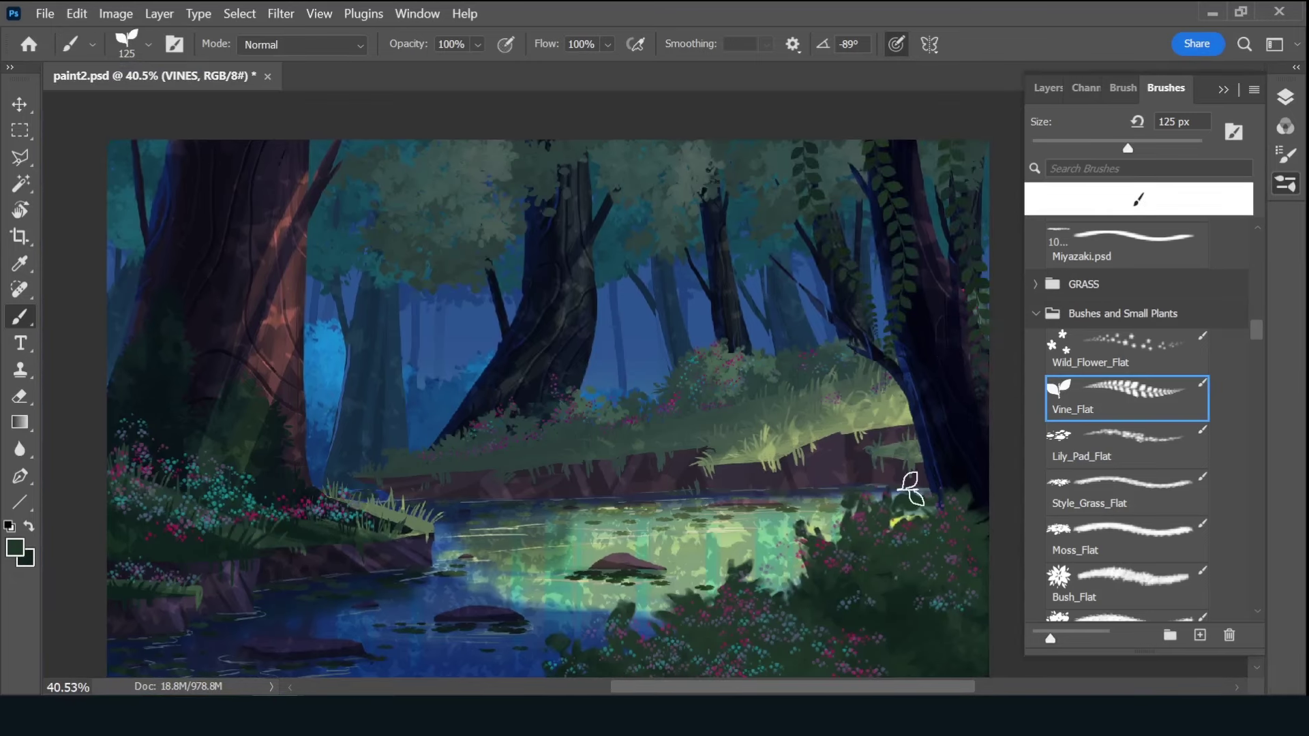
pyautogui.moveTo(195, 116); pyautogui.dragTo(184, 205)
pyautogui.moveTo(241, 154); pyautogui.dragTo(228, 199)
pyautogui.moveTo(137, 108); pyautogui.dragTo(120, 204)
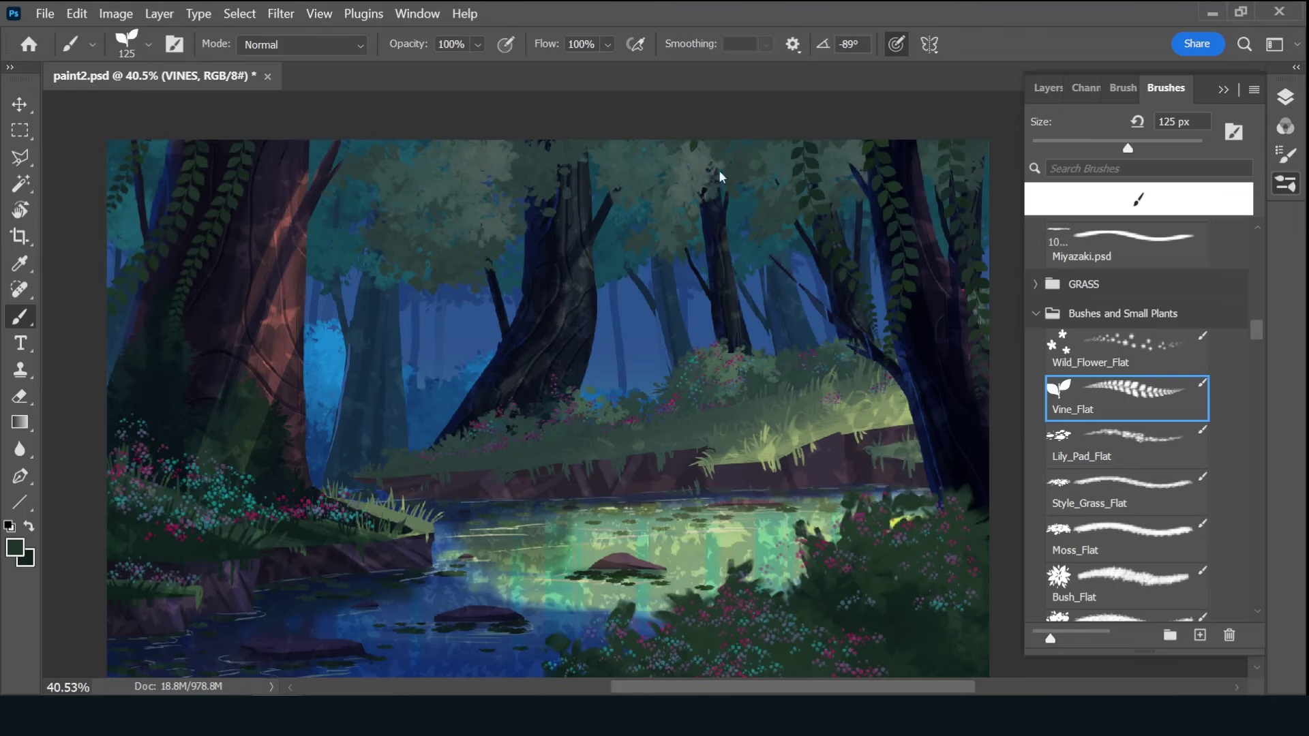
# - Shrink the vine brush, zoom out to the whole painting, and save the file
pyautogui.scroll(-2, 946, 501)
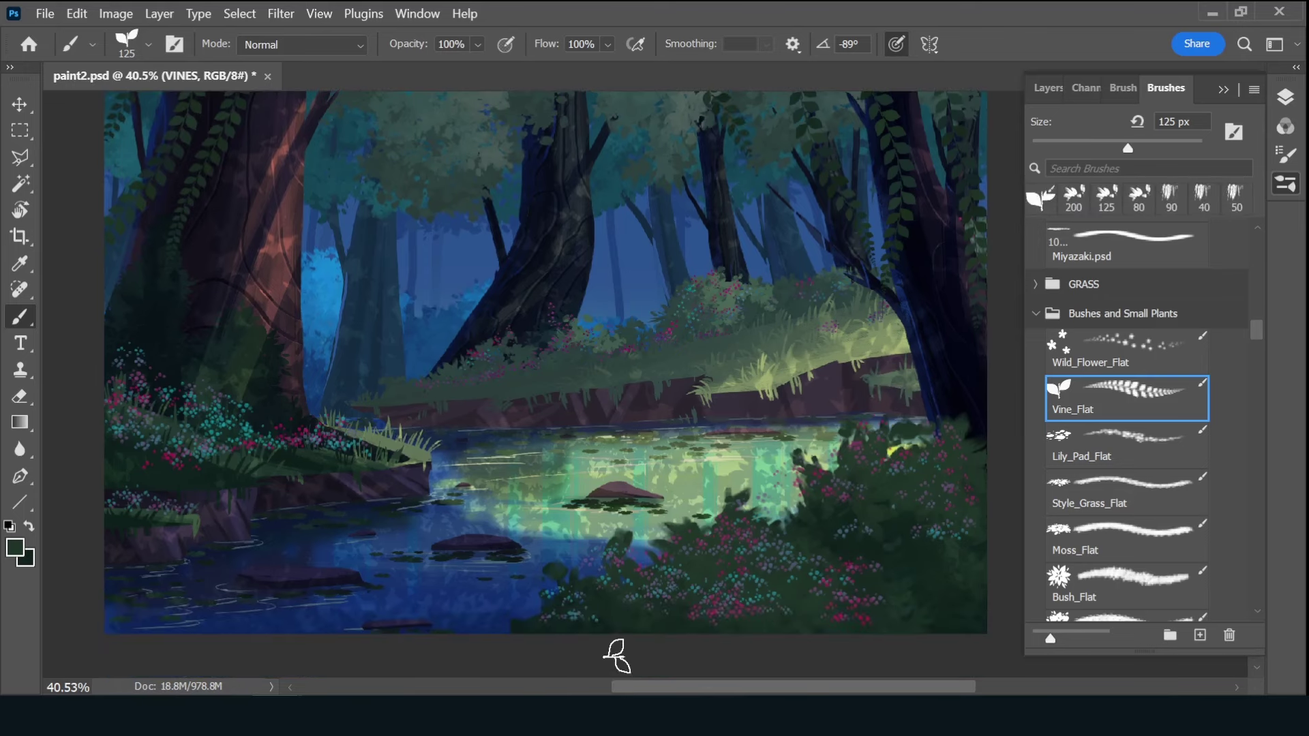
pyautogui.press('[')
pyautogui.press('[')
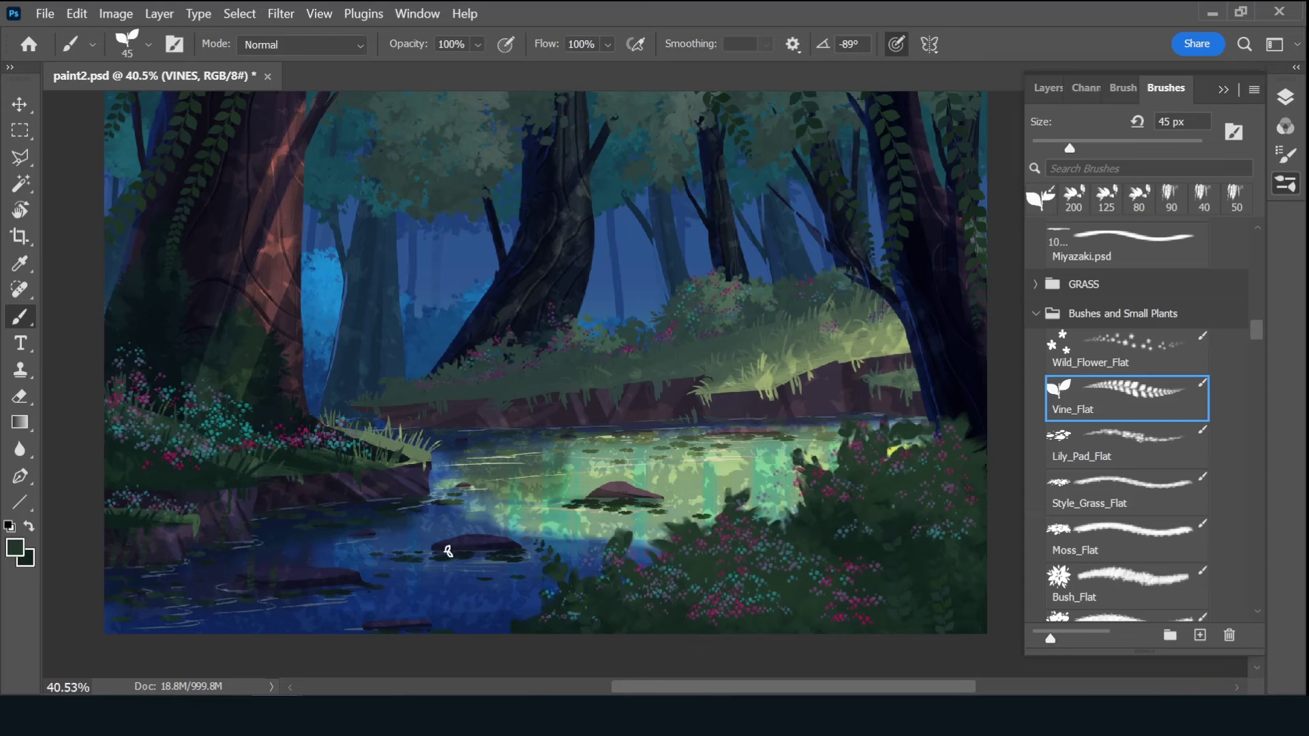
pyautogui.press('[')
pyautogui.hotkey('ctrl', '-')
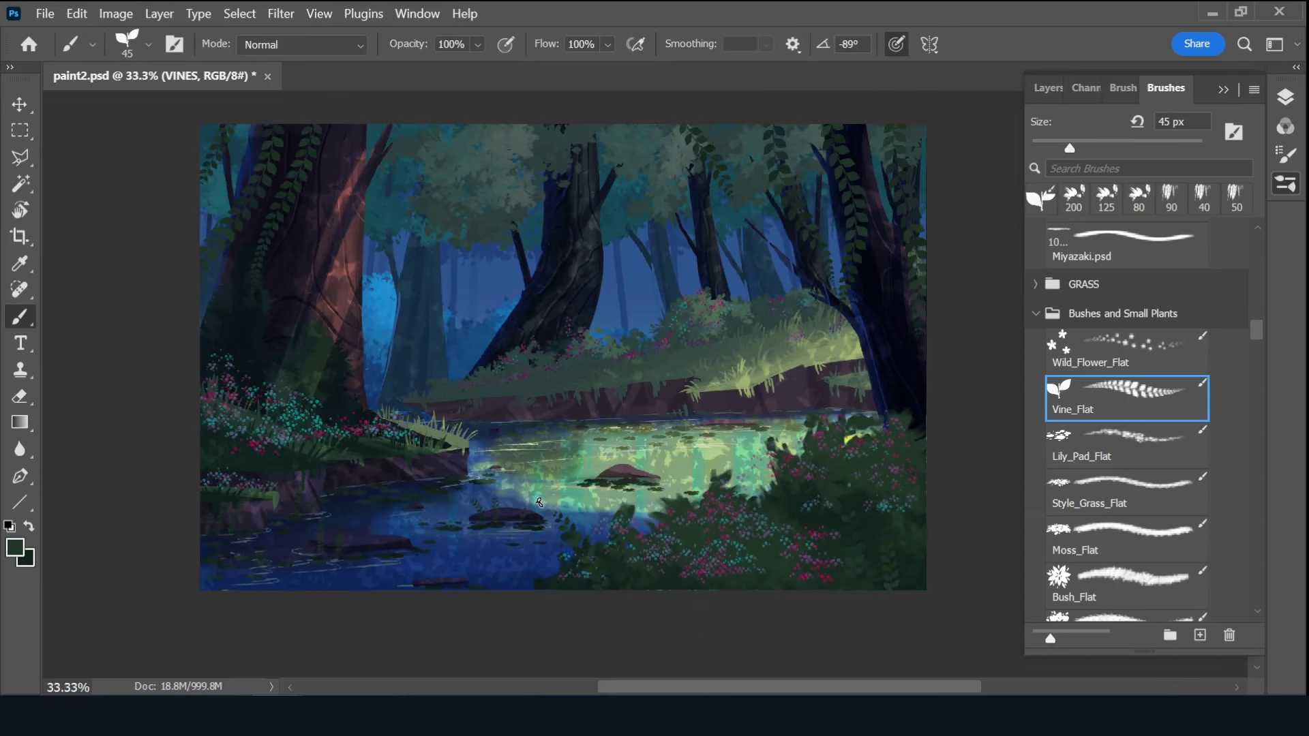
pyautogui.moveTo(964, 512); pyautogui.dragTo(971, 546)
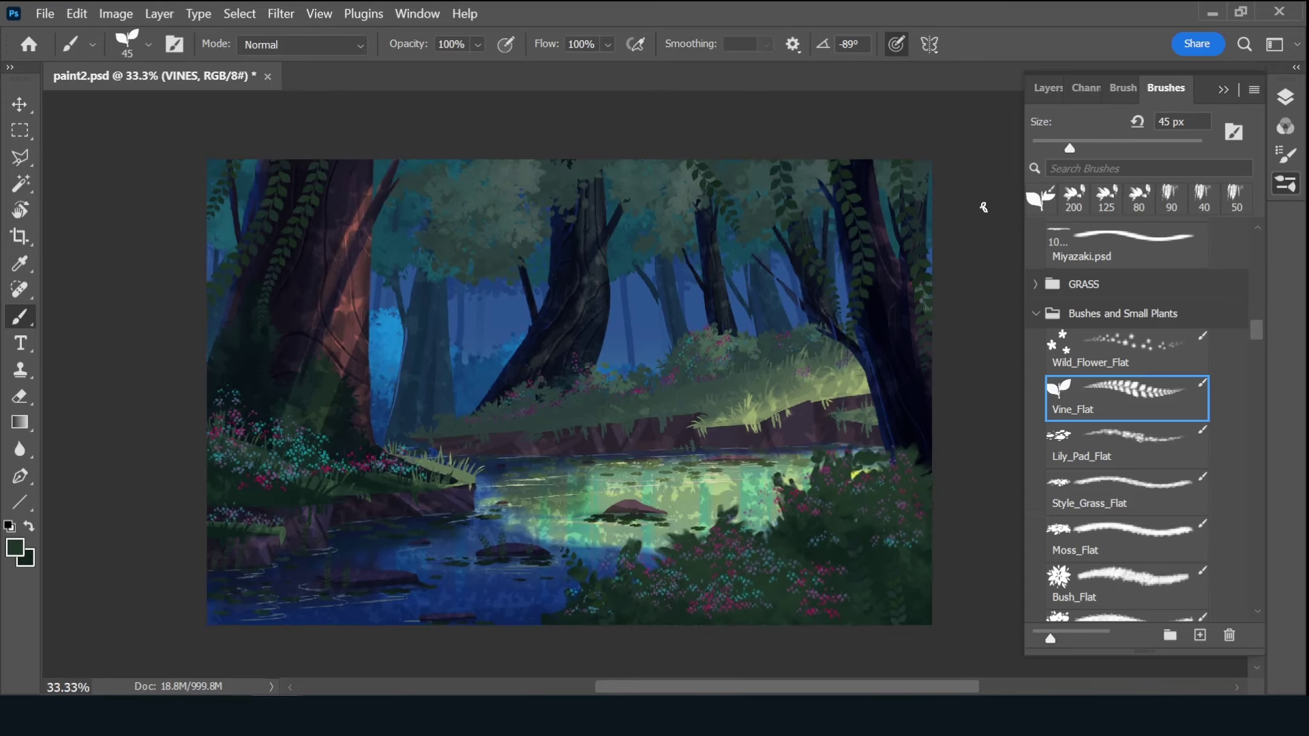
pyautogui.hotkey('ctrl', 's')
pyautogui.moveTo(1254, 322); pyautogui.dragTo(1254, 241)
pyautogui.click(1118, 262)
# - Add a new layer for the signature and hide the panels to view the whole painting
pyautogui.press('F7')
pyautogui.click(1207, 635)
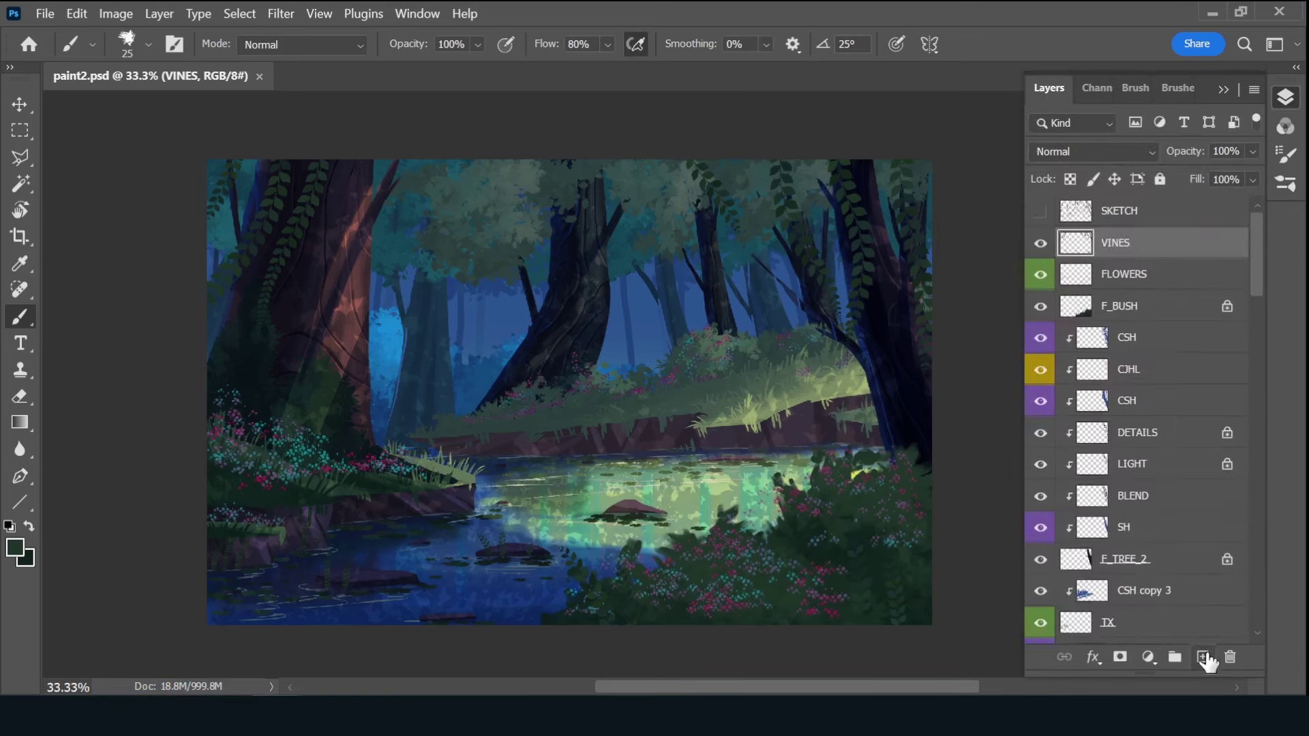
pyautogui.hotkey('shift', 'Tab')
pyautogui.press('Tab')
pyautogui.hotkey('ctrl', '0')
# - Paint a handwritten signature with the year 2021, underlined, in the lower-right corner
pyautogui.moveTo(987, 600)
pyautogui.mouseDown()
pyautogui.moveTo(1034, 589)
pyautogui.moveTo(1036, 617)
pyautogui.mouseUp()
pyautogui.moveTo(1040, 613); pyautogui.dragTo(1055, 617)
pyautogui.moveTo(1033, 631); pyautogui.dragTo(1070, 625)
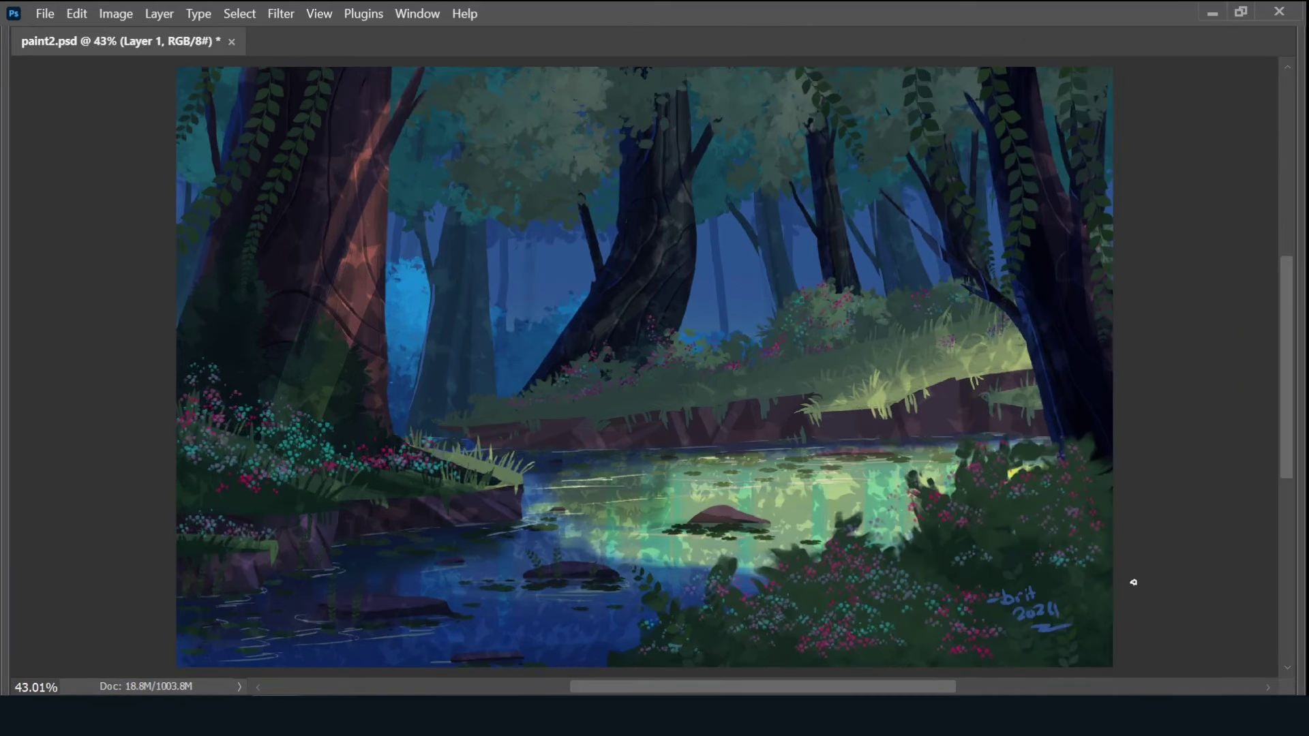